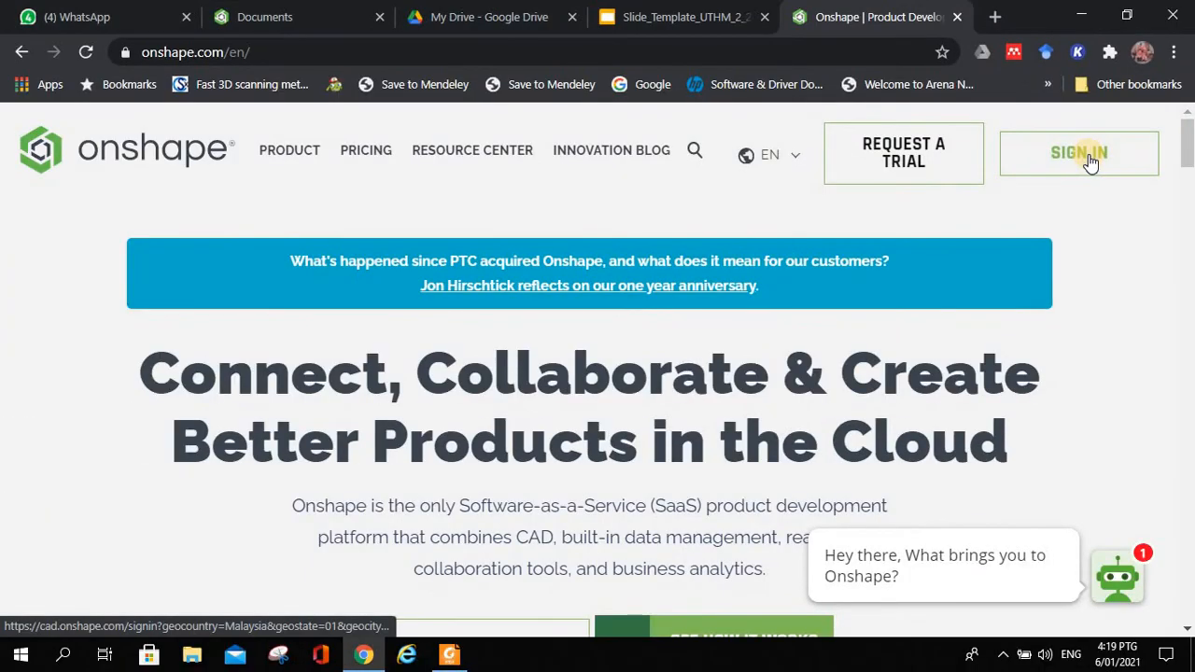
Sign in to Onshape from its home page
{"action": "left_click", "coordinate": [1083, 155]}
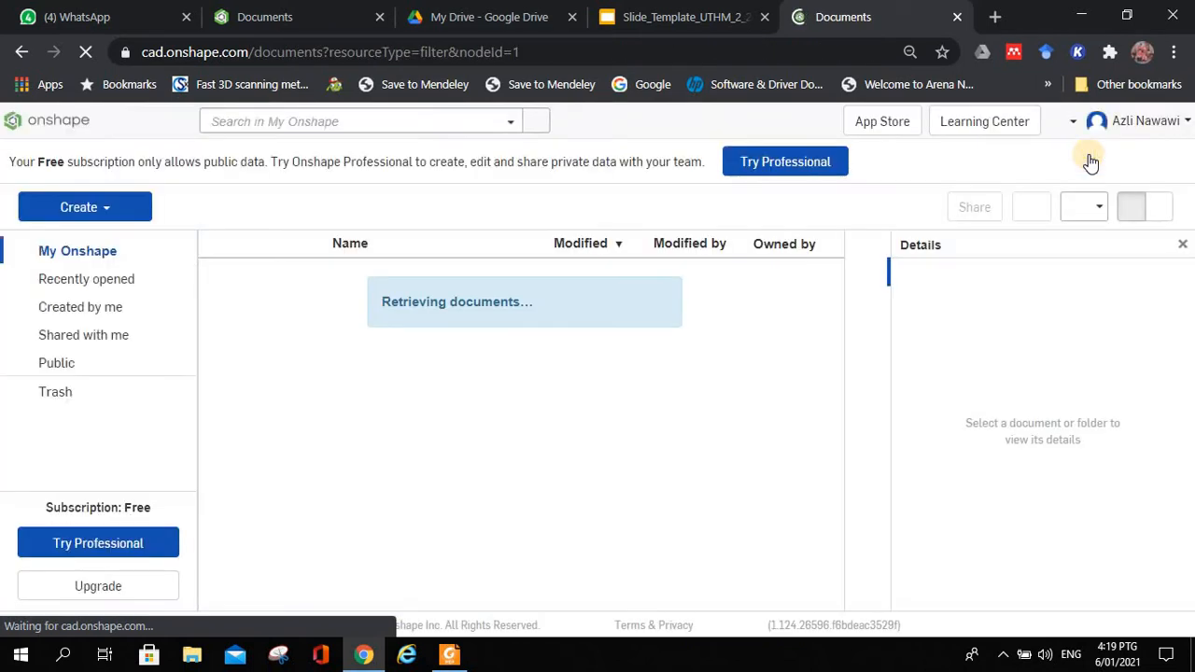
View the sign-in page of onshape.com in a new incognito window, then close that window
{"action": "left_click", "coordinate": [1174, 52]}
{"action": "left_click", "coordinate": [1052, 126]}
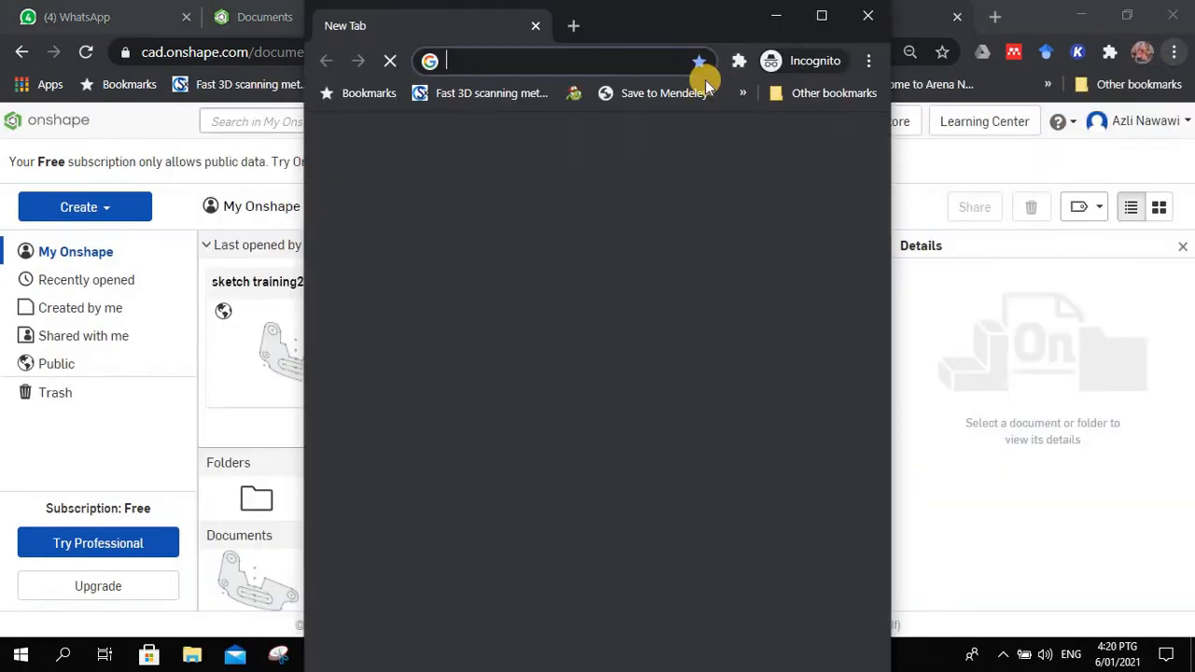
{"action": "double_click", "coordinate": [800, 13]}
{"action": "left_click", "coordinate": [723, 48]}
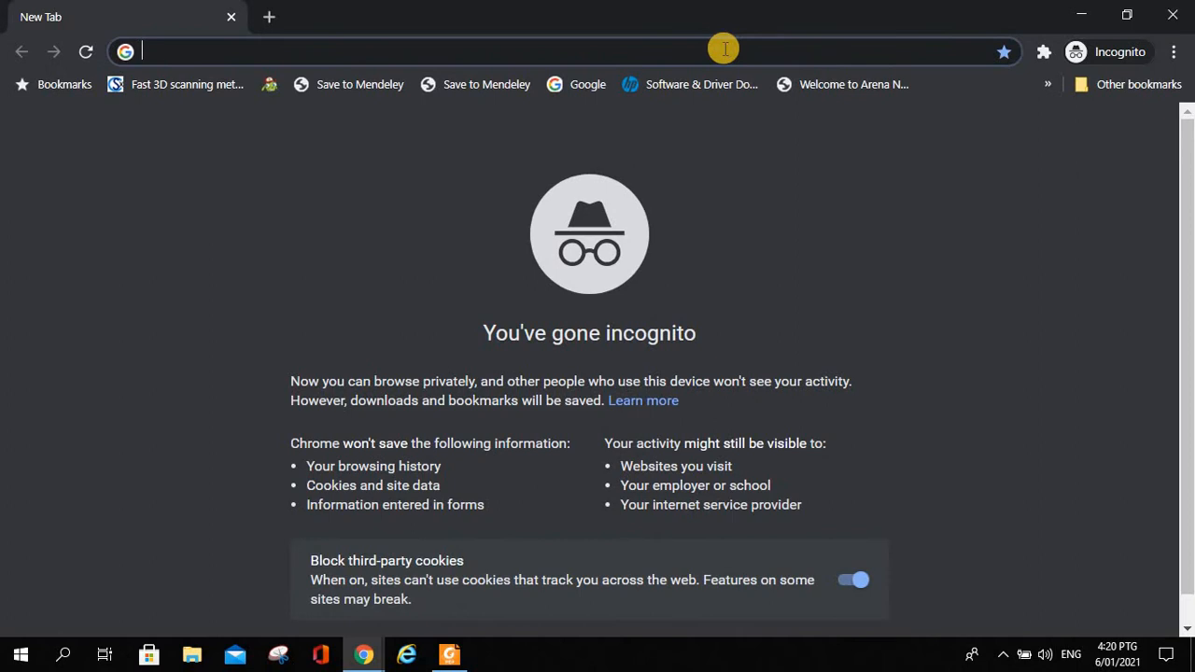
{"action": "type", "text": "on"}
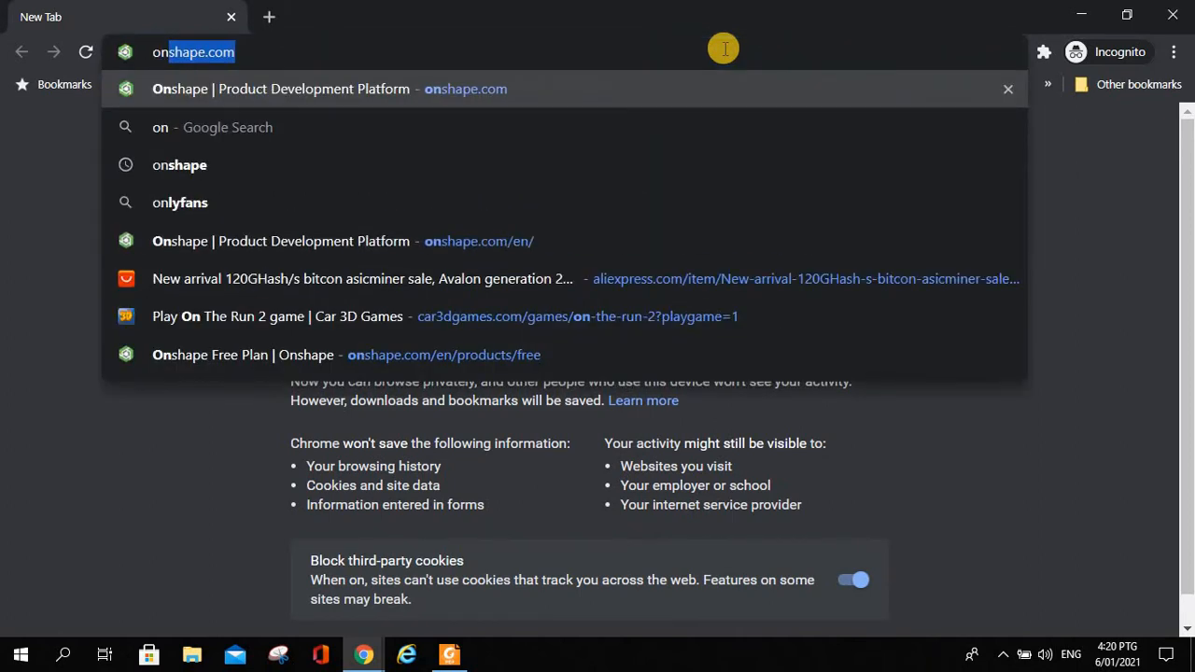
{"action": "type", "text": "shape.com"}
{"action": "key", "text": "Return"}
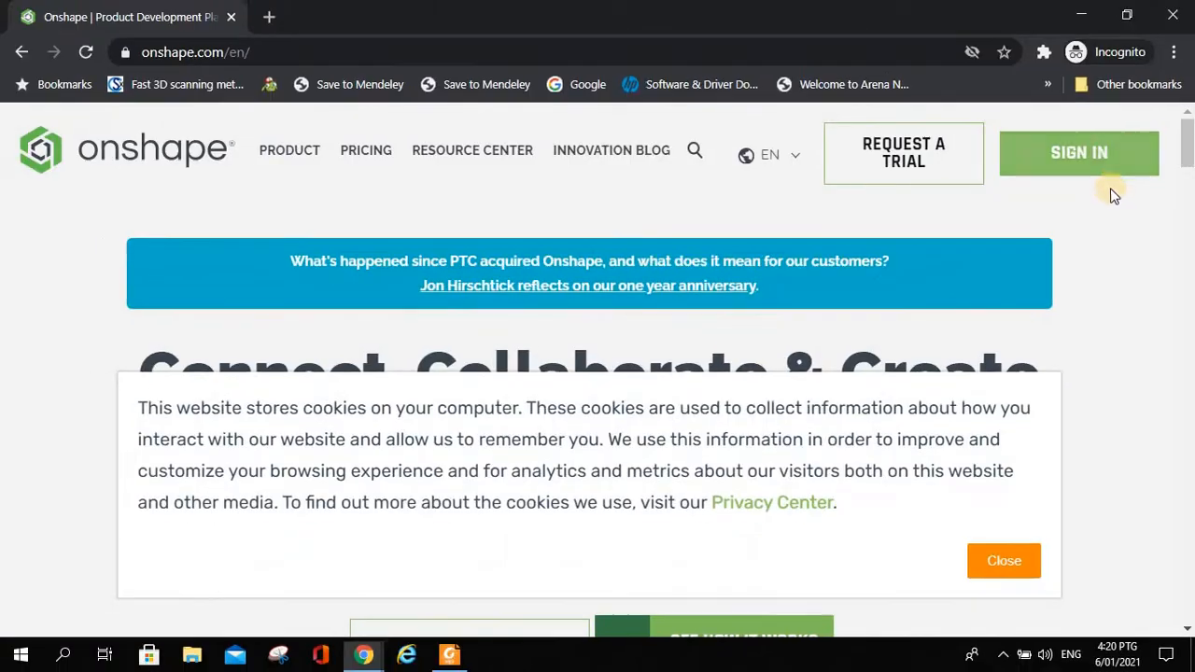
{"action": "left_click", "coordinate": [1040, 164]}
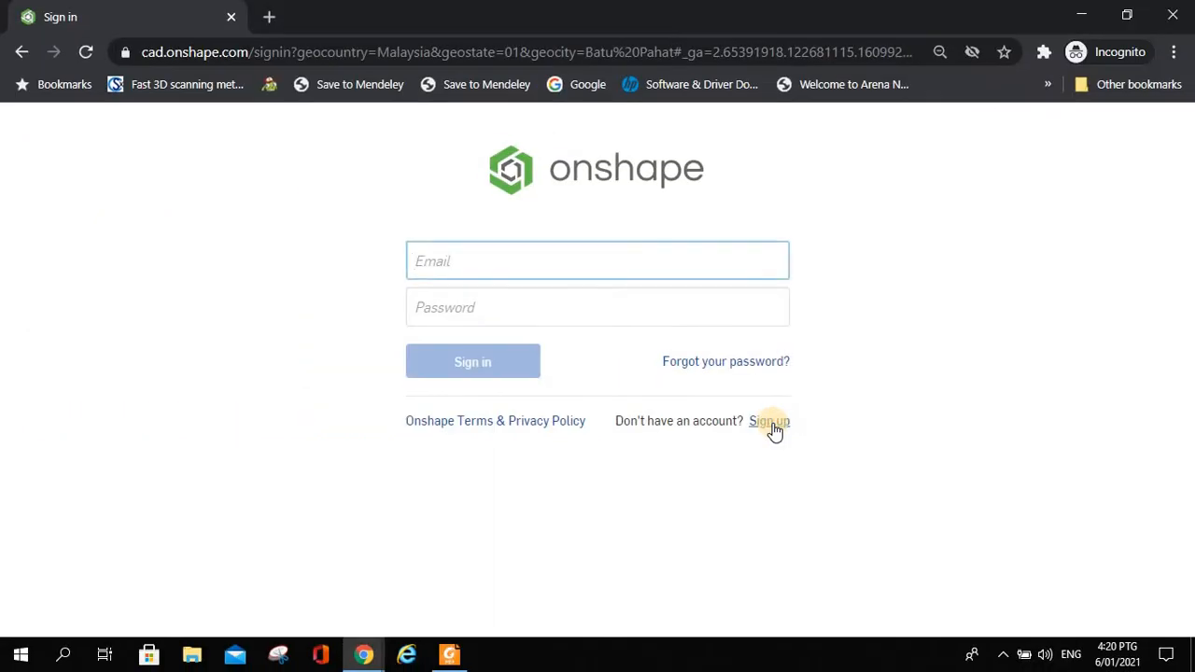
{"action": "left_click", "coordinate": [1174, 17]}
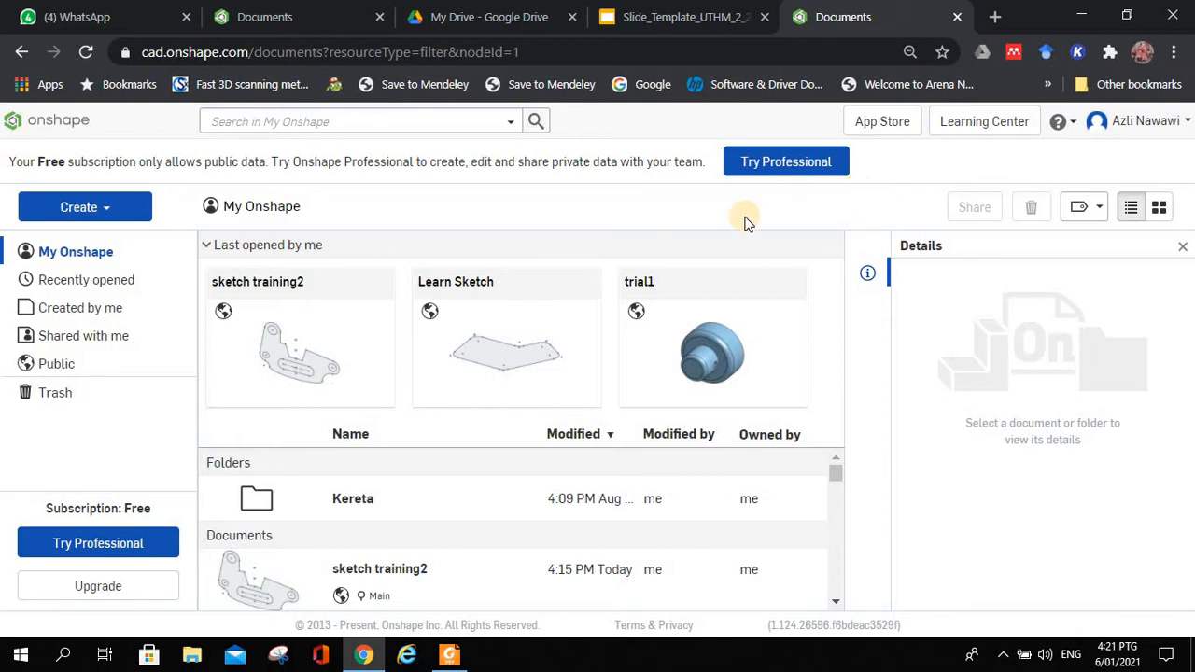
Check the exercise drawing in Foxit Reader and create a public Onshape document named Sketch 3
{"action": "left_click", "coordinate": [449, 656]}
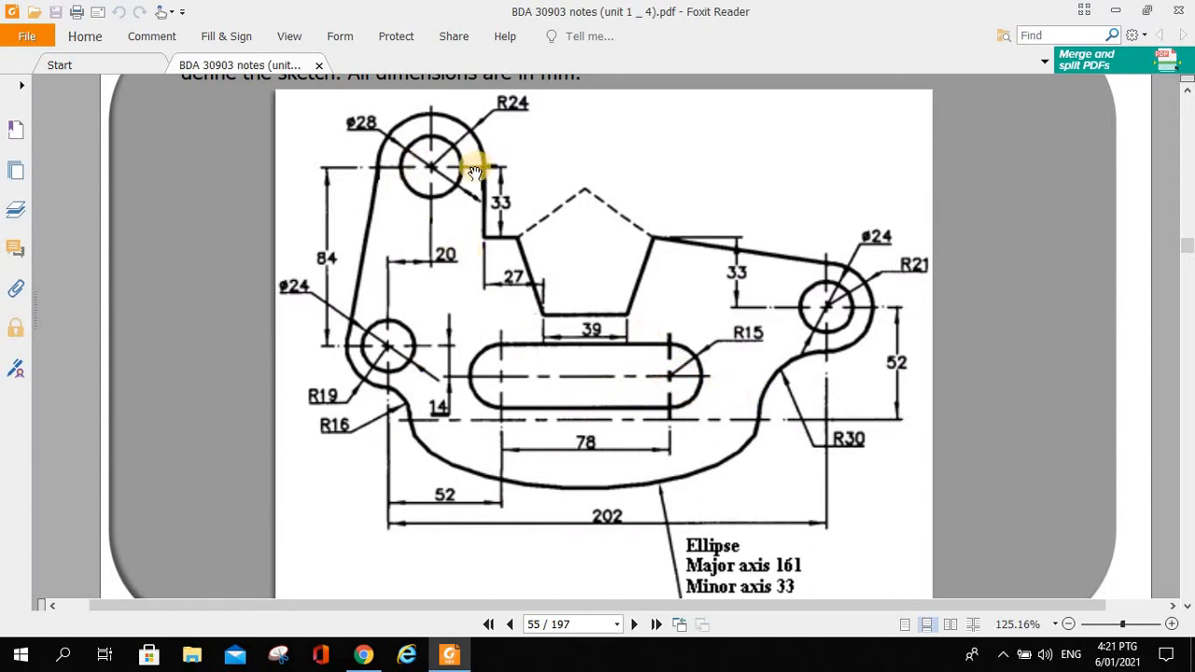
{"action": "left_click", "coordinate": [363, 657]}
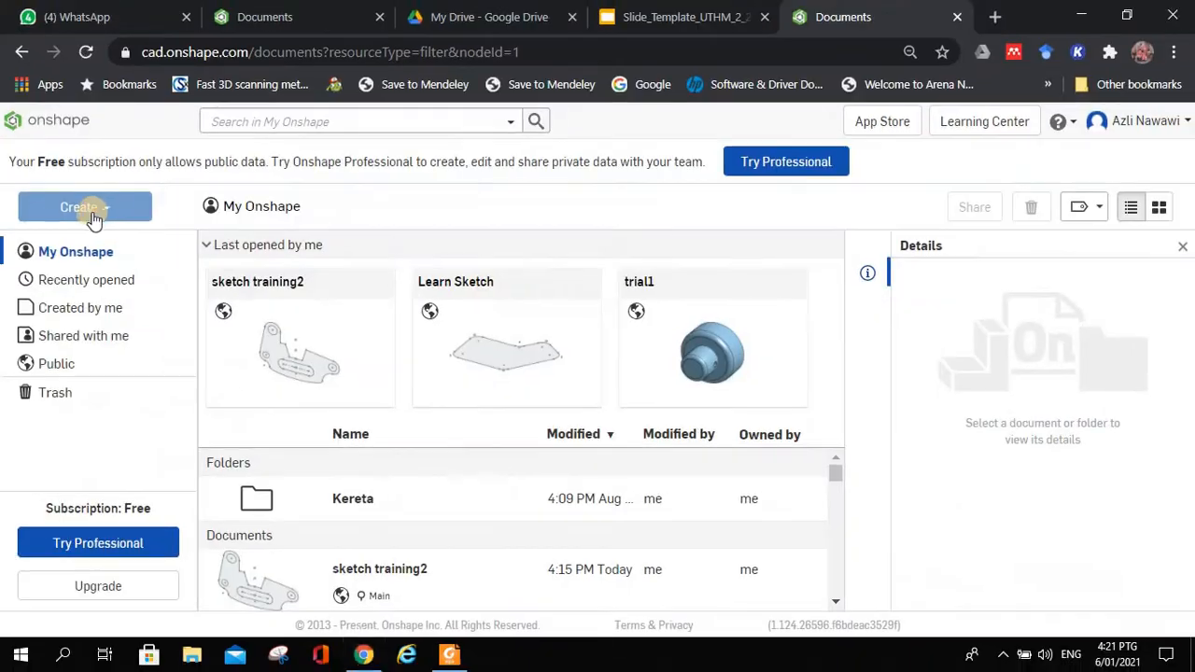
{"action": "left_click", "coordinate": [196, 213]}
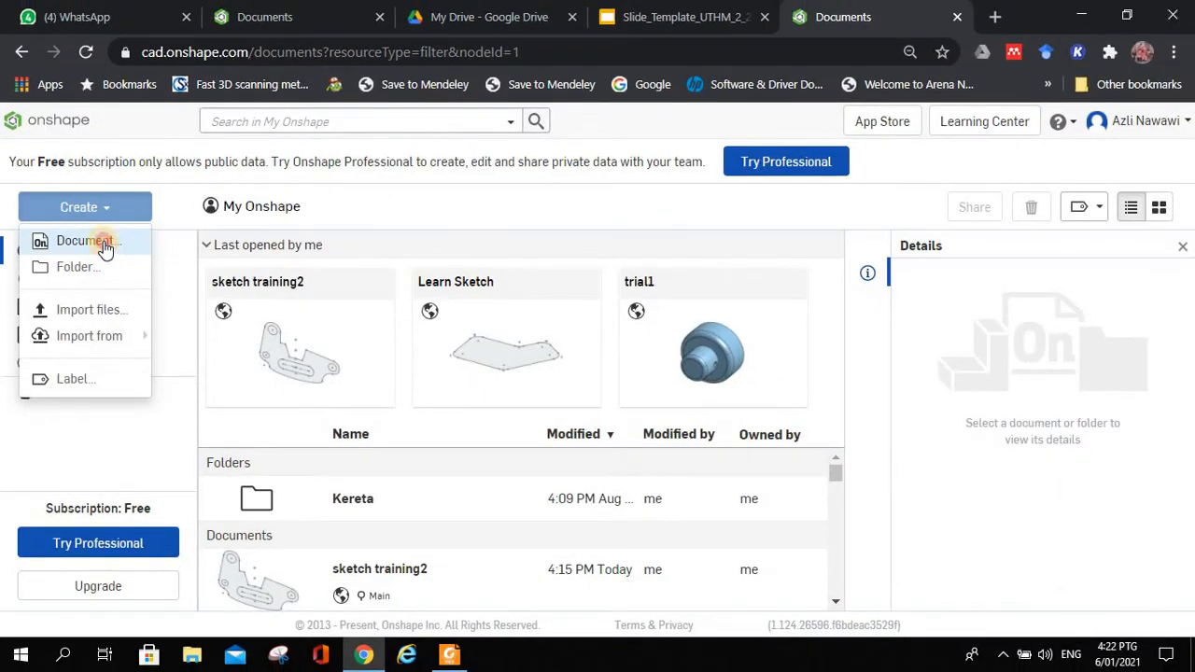
{"action": "left_click", "coordinate": [204, 248]}
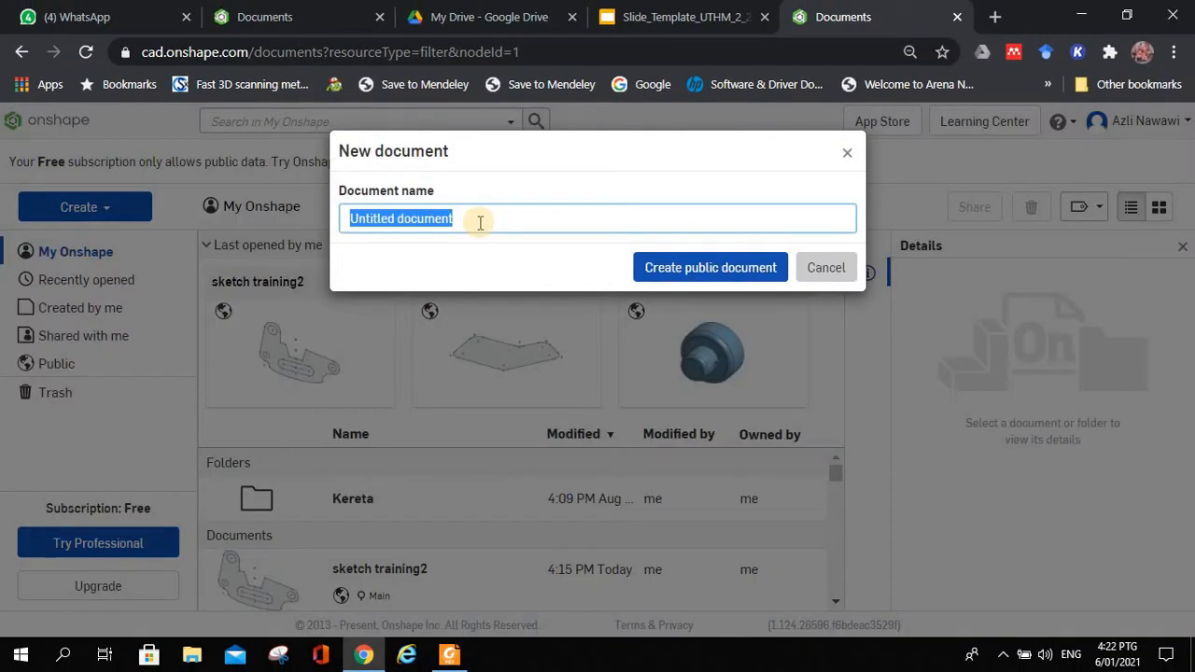
{"action": "type", "text": "Sketch 3"}
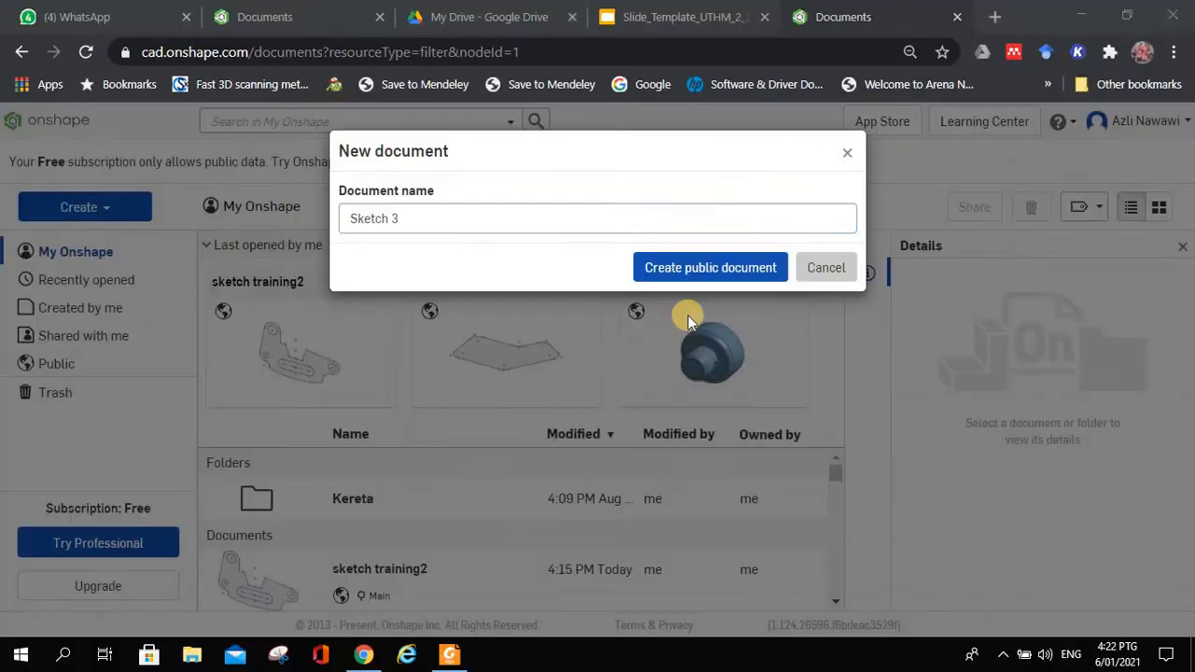
{"action": "left_click", "coordinate": [952, 315]}
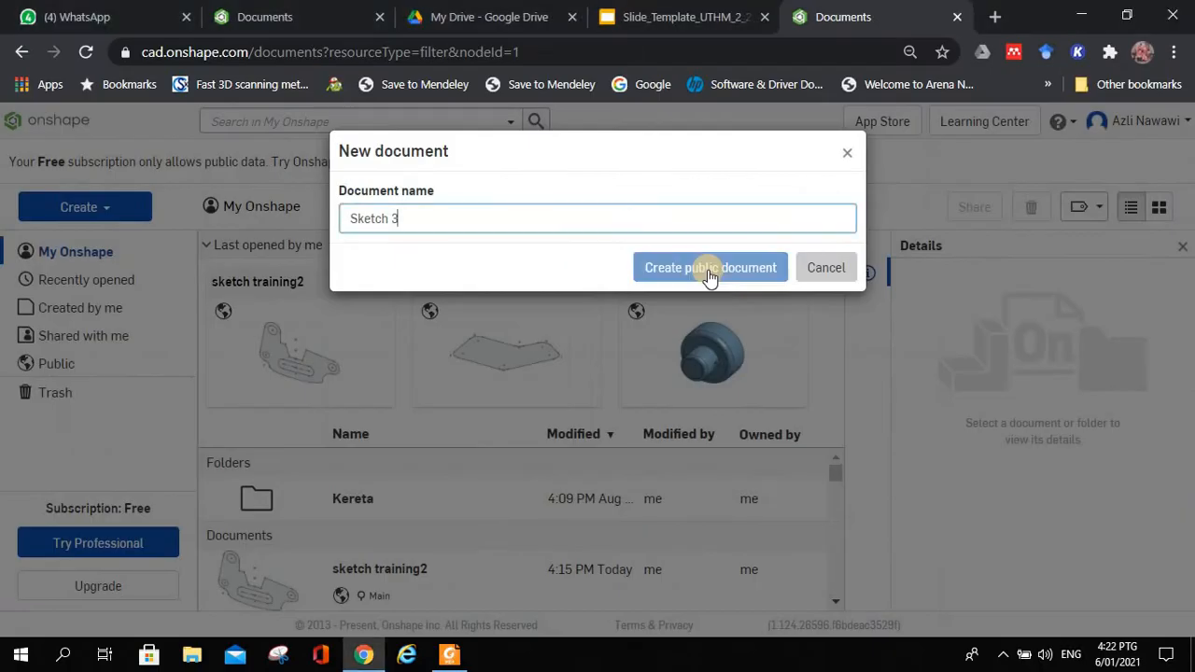
{"action": "left_click", "coordinate": [703, 269]}
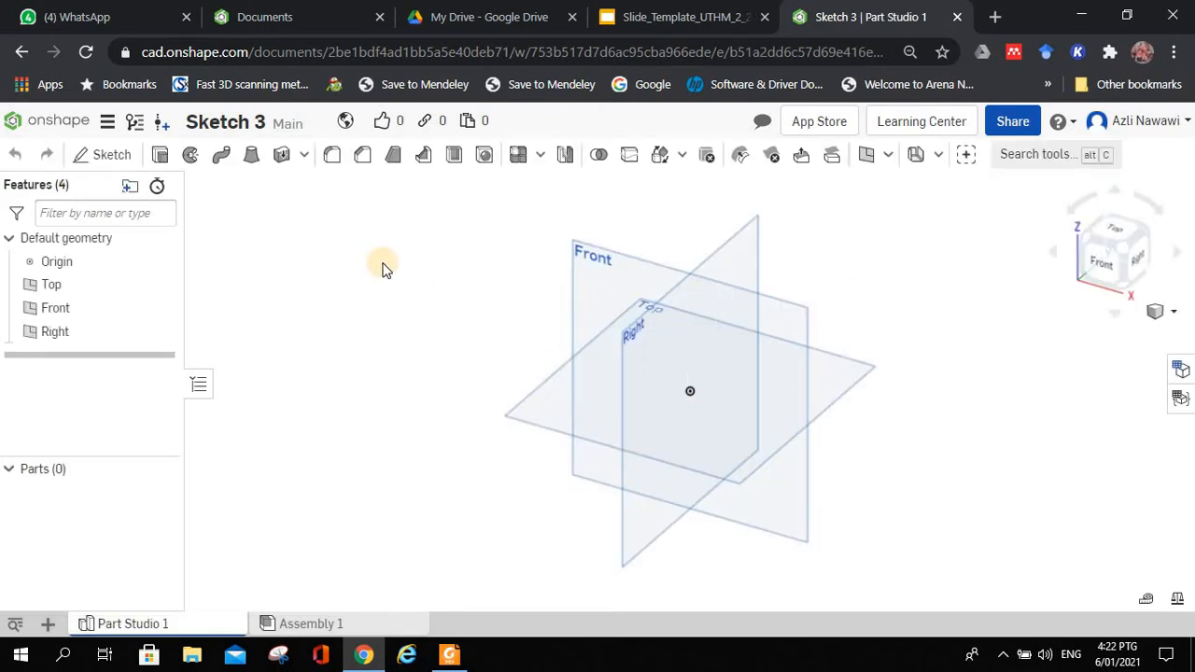
{"action": "left_click", "coordinate": [623, 454]}
{"action": "left_click", "coordinate": [598, 292]}
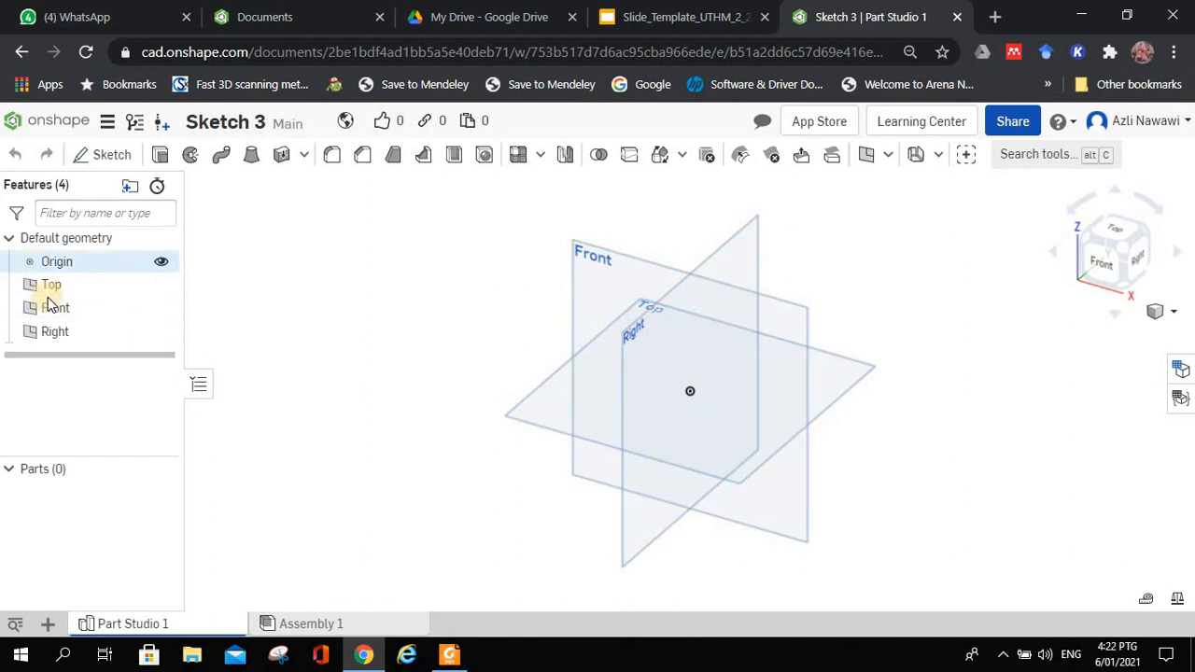
{"action": "left_click", "coordinate": [55, 261]}
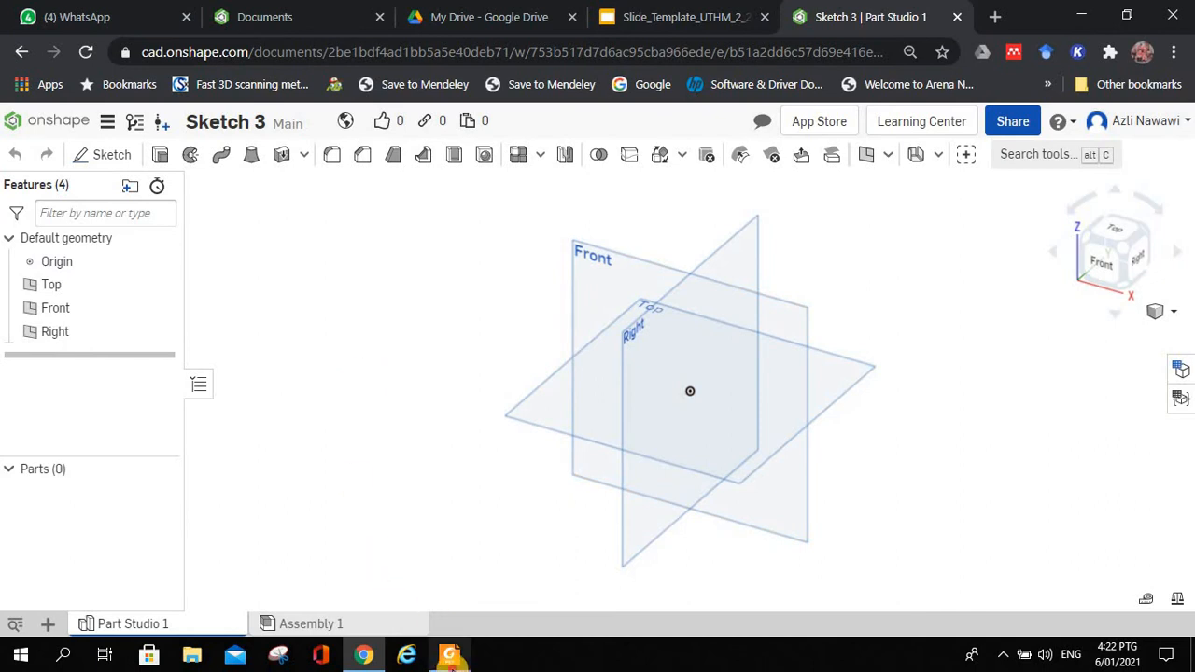
Start a new sketch on the Front plane and orient the view normal to the sketch plane
{"action": "left_click", "coordinate": [449, 654]}
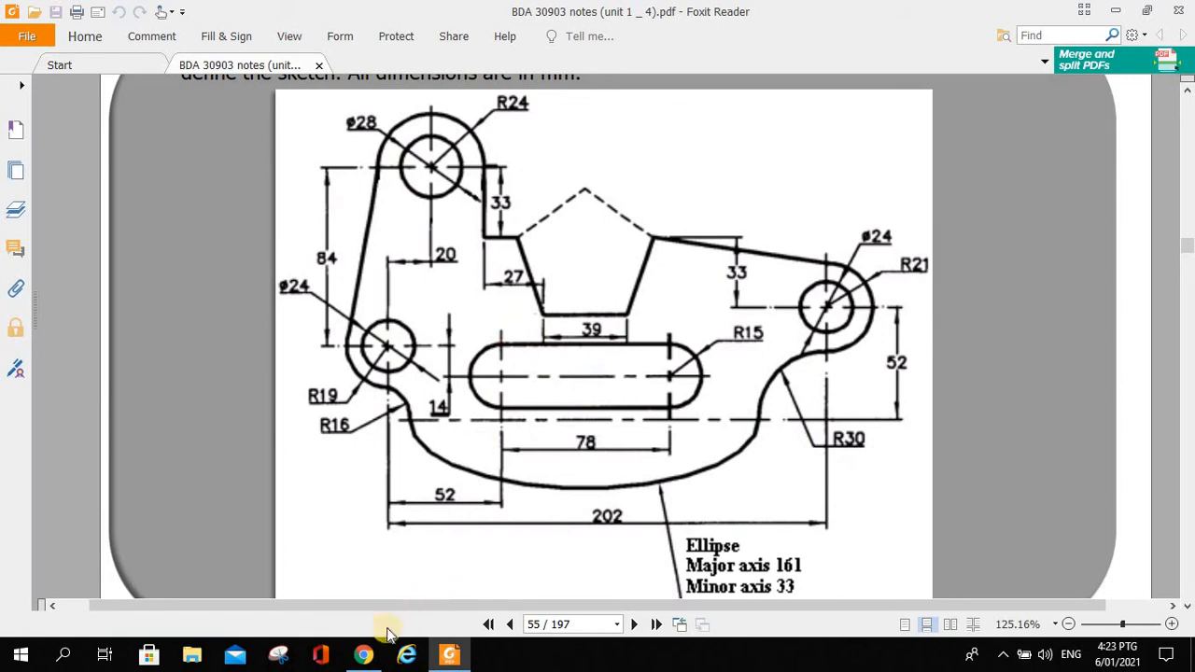
{"action": "left_click", "coordinate": [362, 657]}
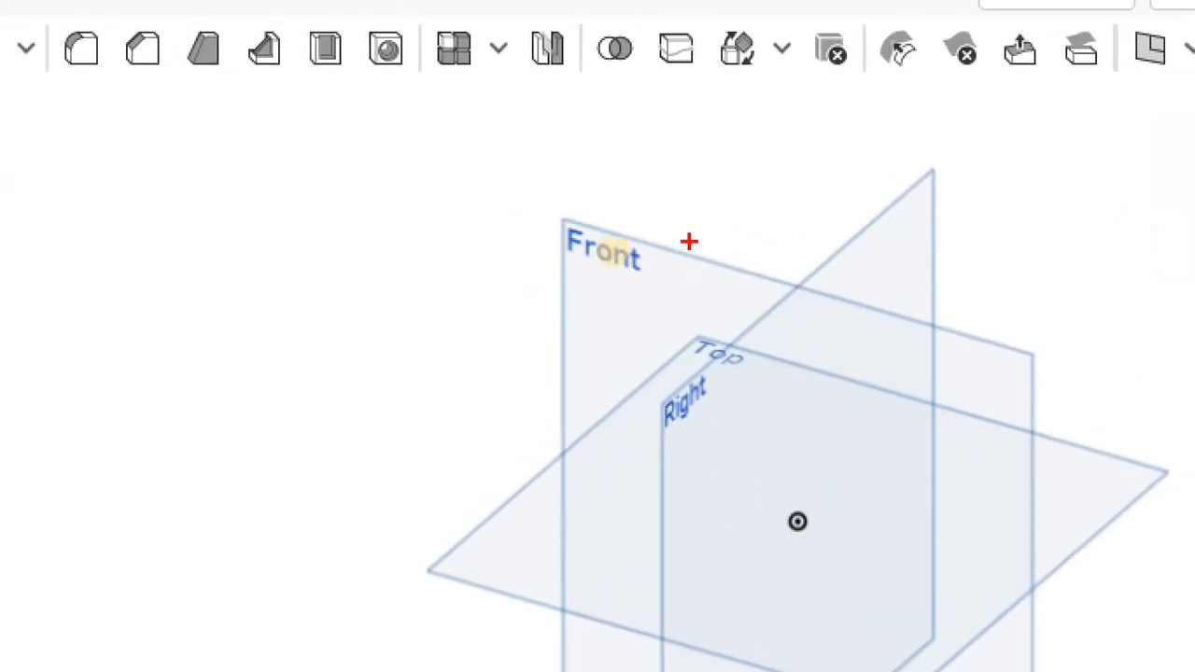
{"action": "left_click", "coordinate": [557, 252]}
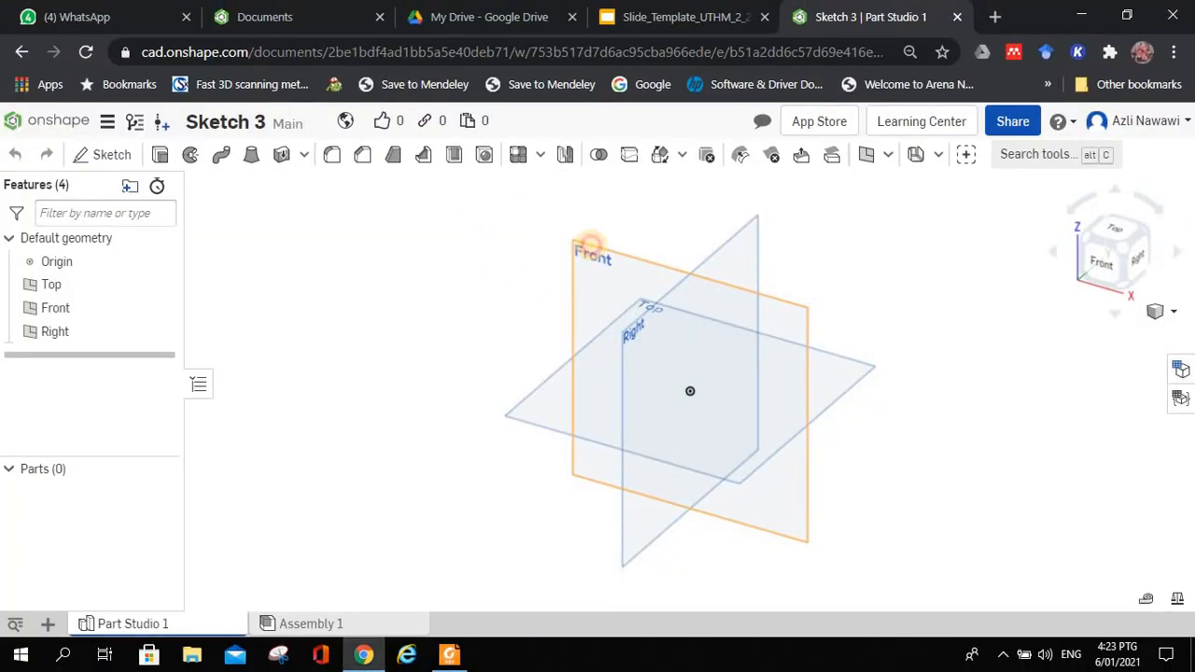
{"action": "left_click", "coordinate": [590, 245]}
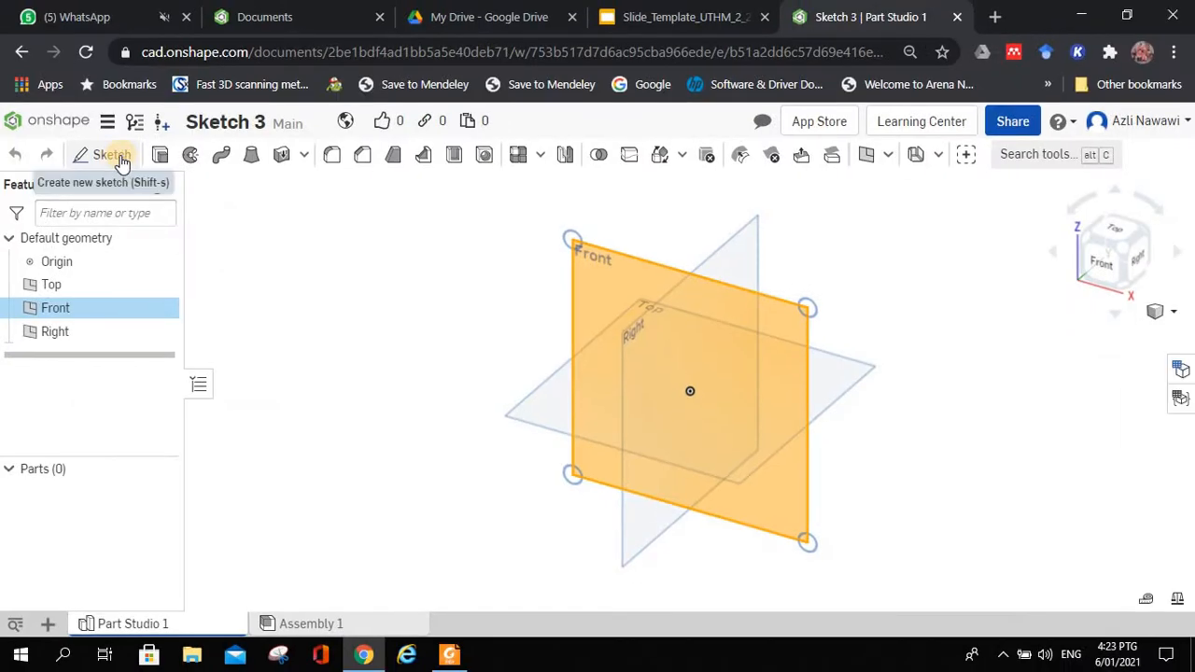
{"action": "left_click", "coordinate": [120, 159]}
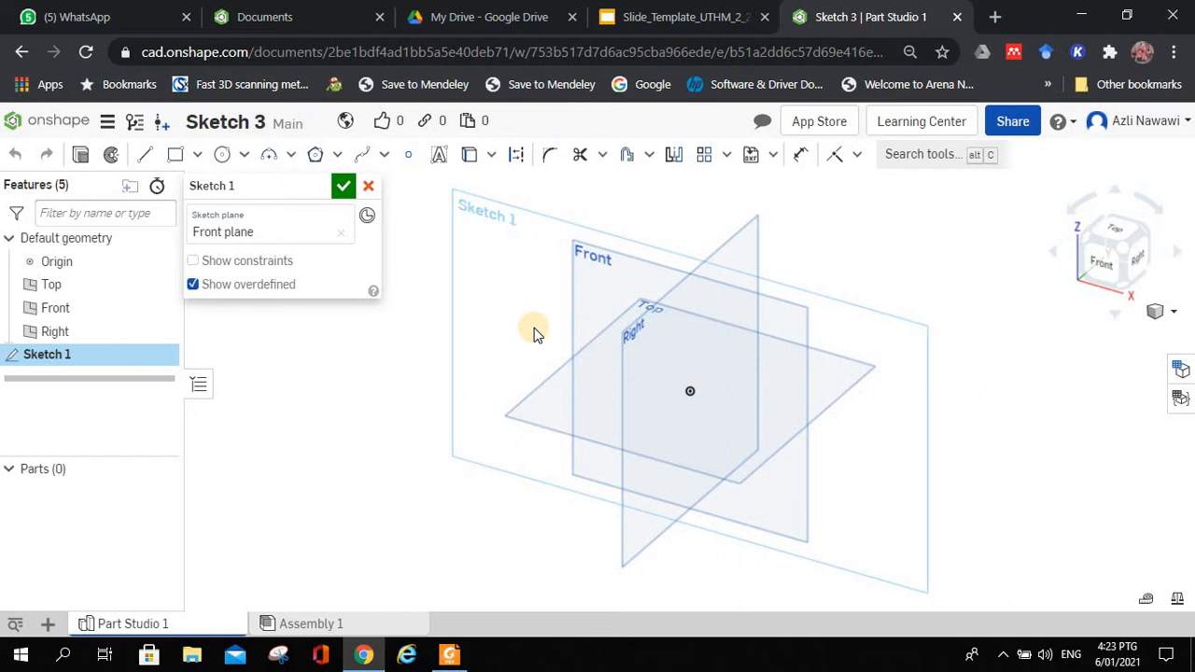
{"action": "right_click", "coordinate": [310, 361]}
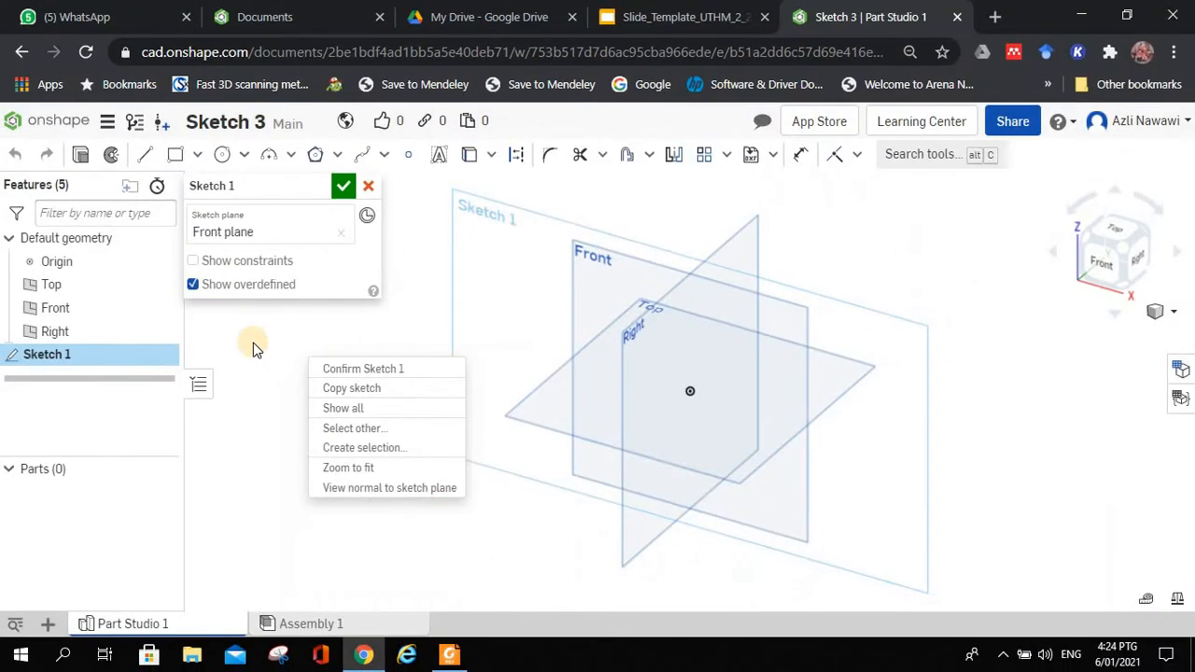
{"action": "left_click", "coordinate": [451, 622]}
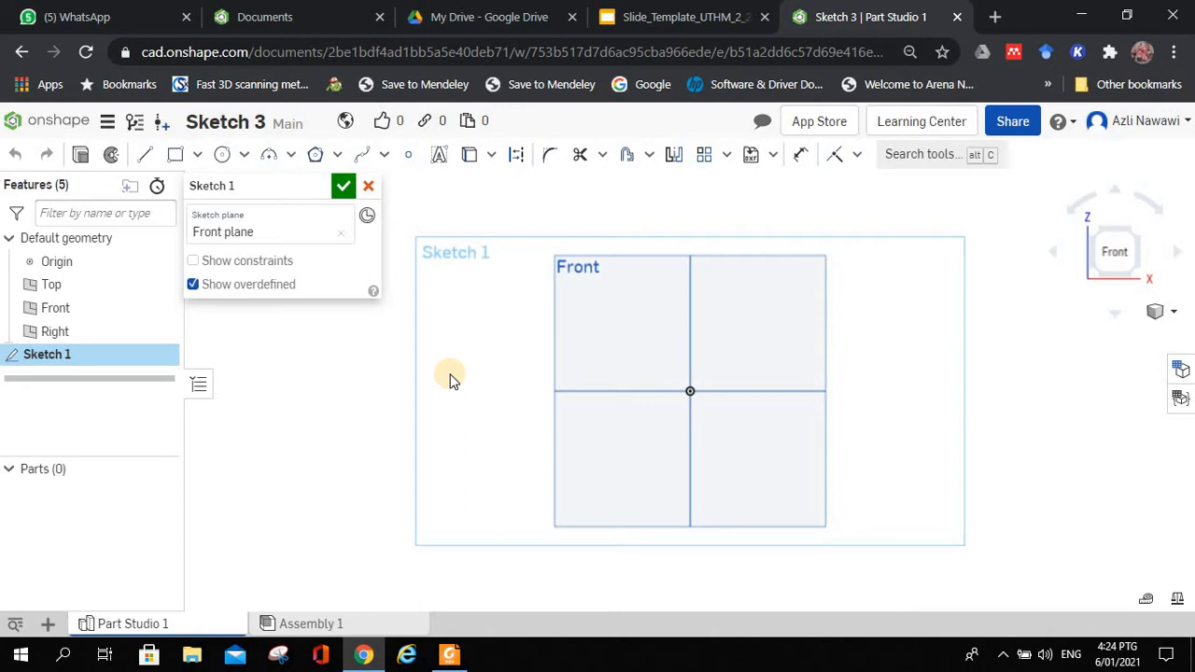
Review the exercise drawing and its written instructions in Foxit Reader, including the units, and return to Onshape
{"action": "left_click", "coordinate": [449, 656]}
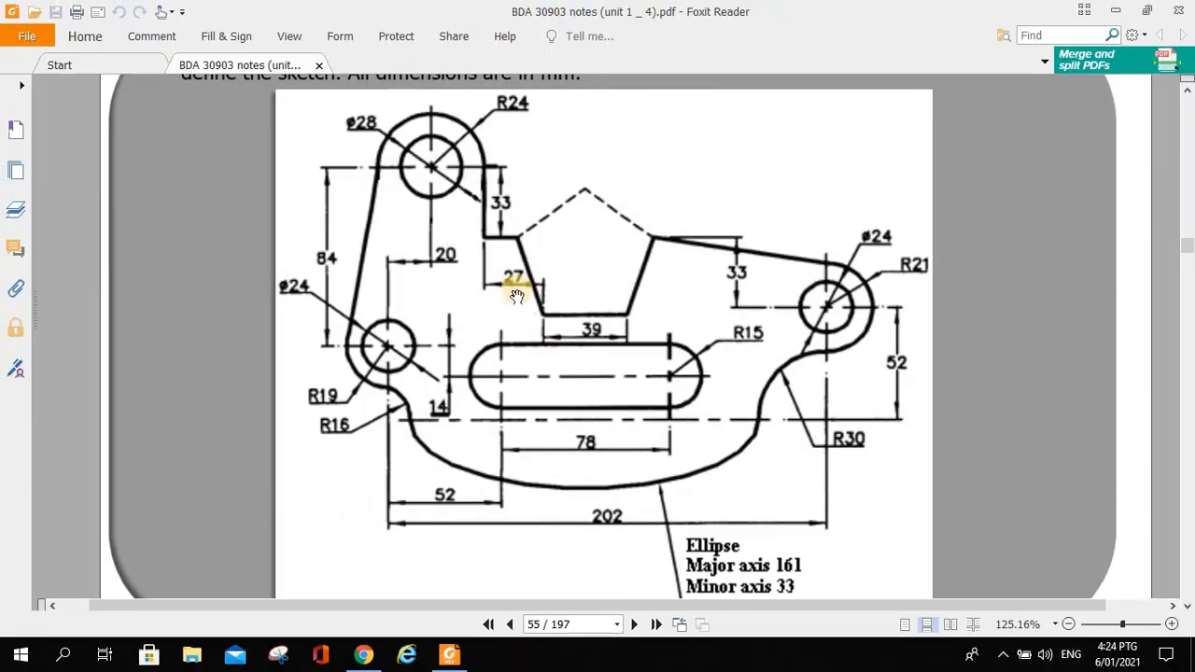
{"action": "left_click", "coordinate": [363, 654]}
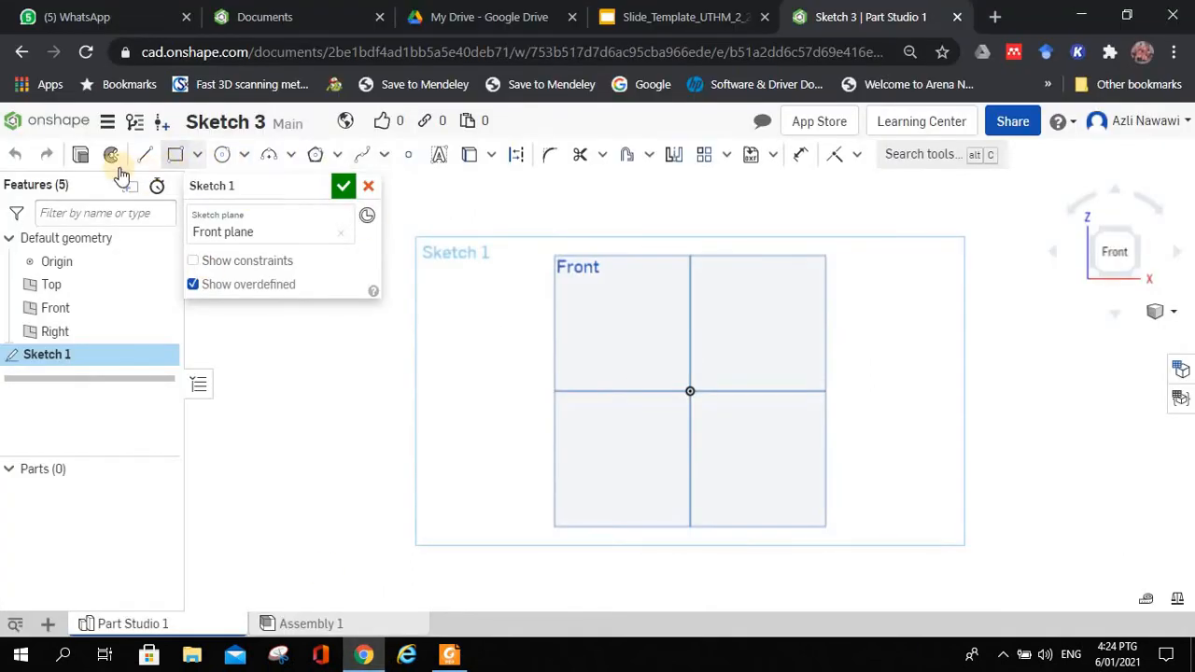
{"action": "left_click", "coordinate": [144, 155]}
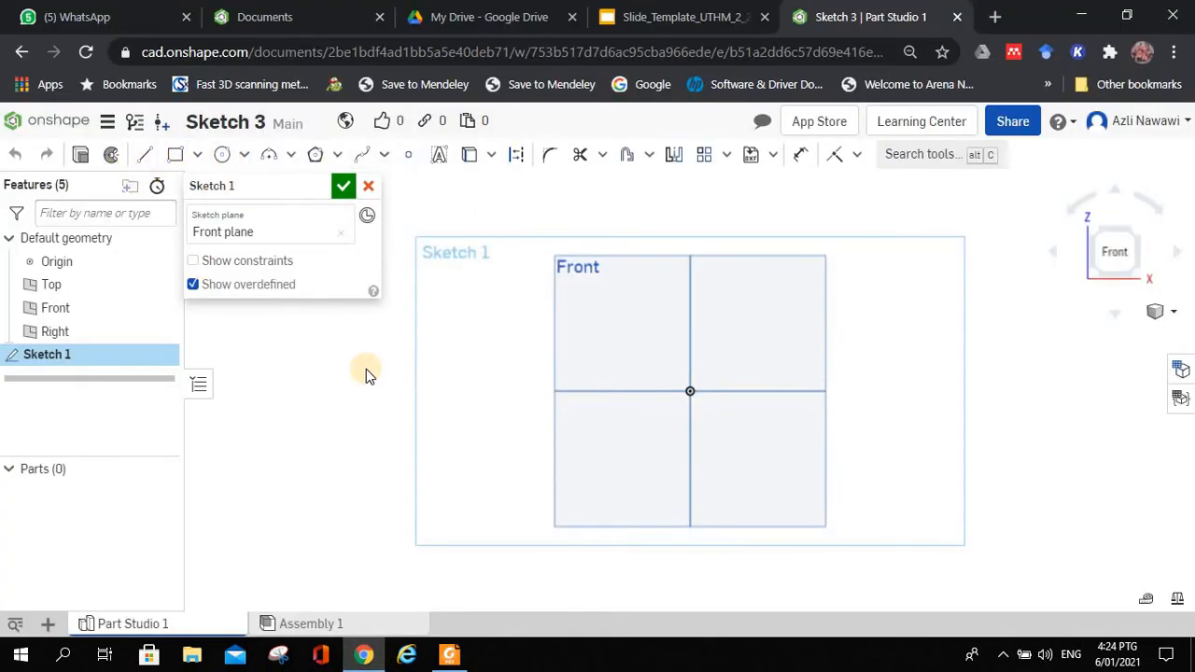
{"action": "left_click", "coordinate": [449, 654]}
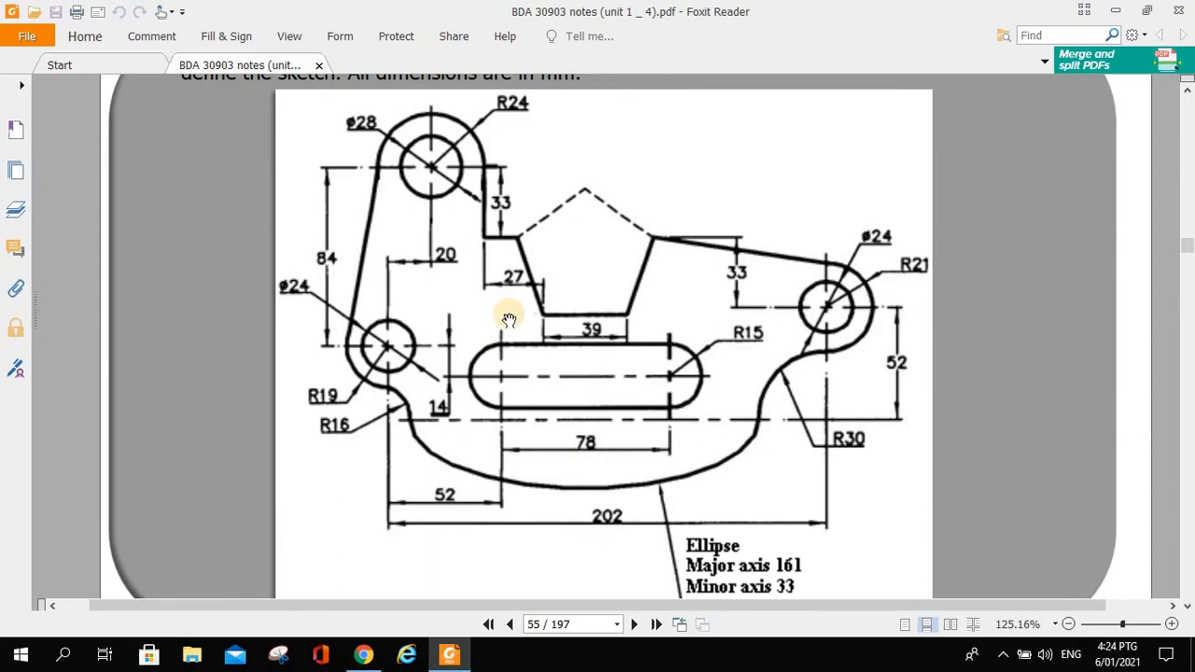
{"action": "scroll", "coordinate": [509, 319], "scroll_direction": "up", "scroll_amount": 3}
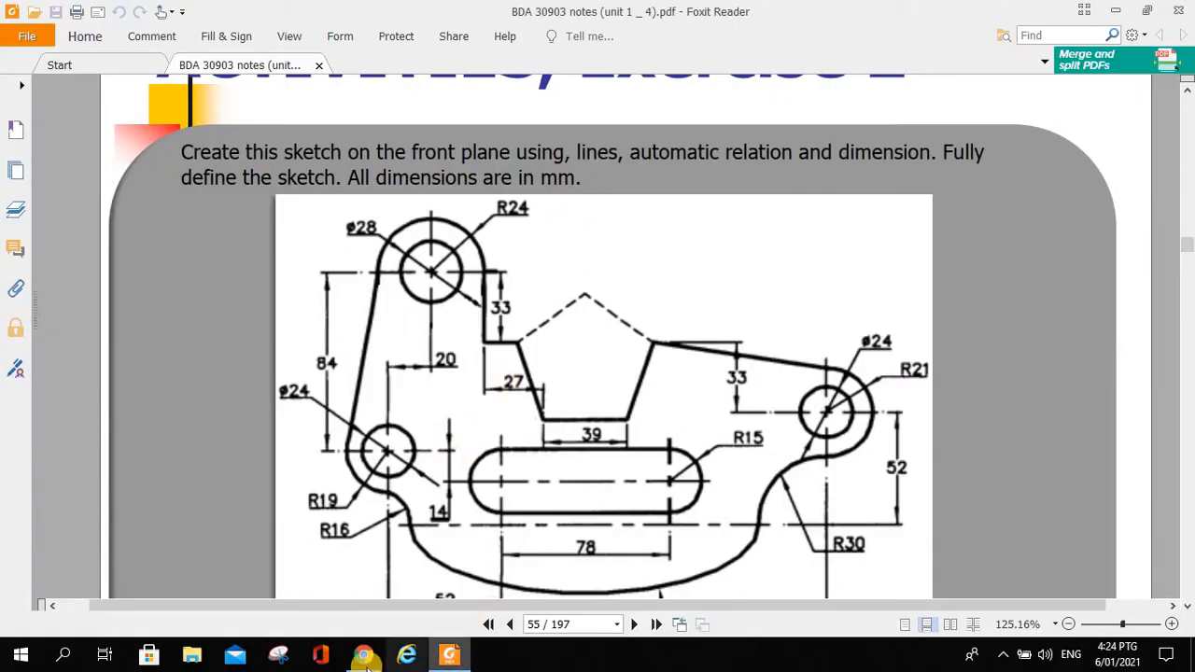
{"action": "left_click", "coordinate": [364, 655]}
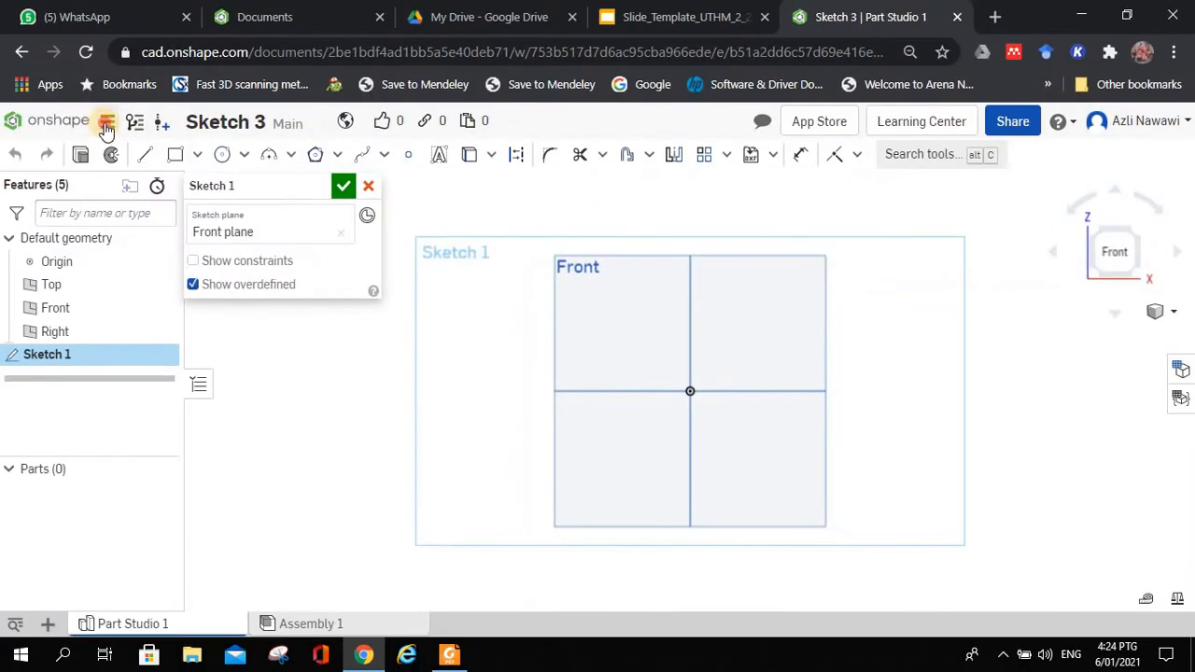
Set the workspace units to Millimeter for length and Kilogram for mass, keeping Degree for angles
{"action": "left_click", "coordinate": [107, 127]}
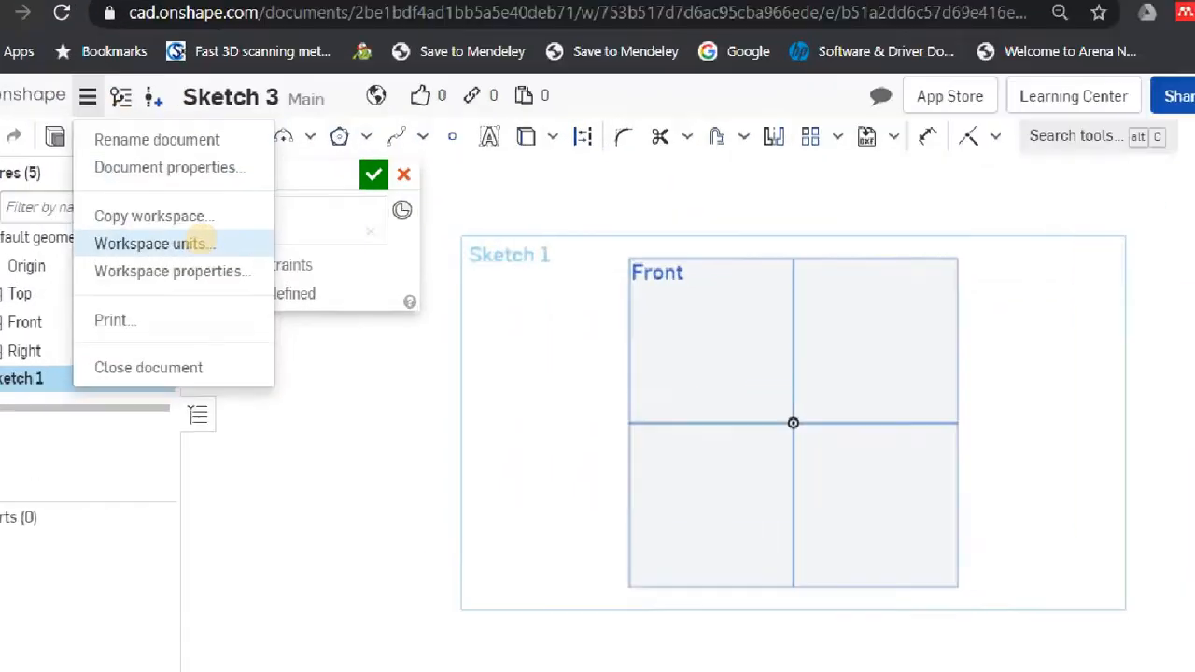
{"action": "left_click", "coordinate": [196, 242]}
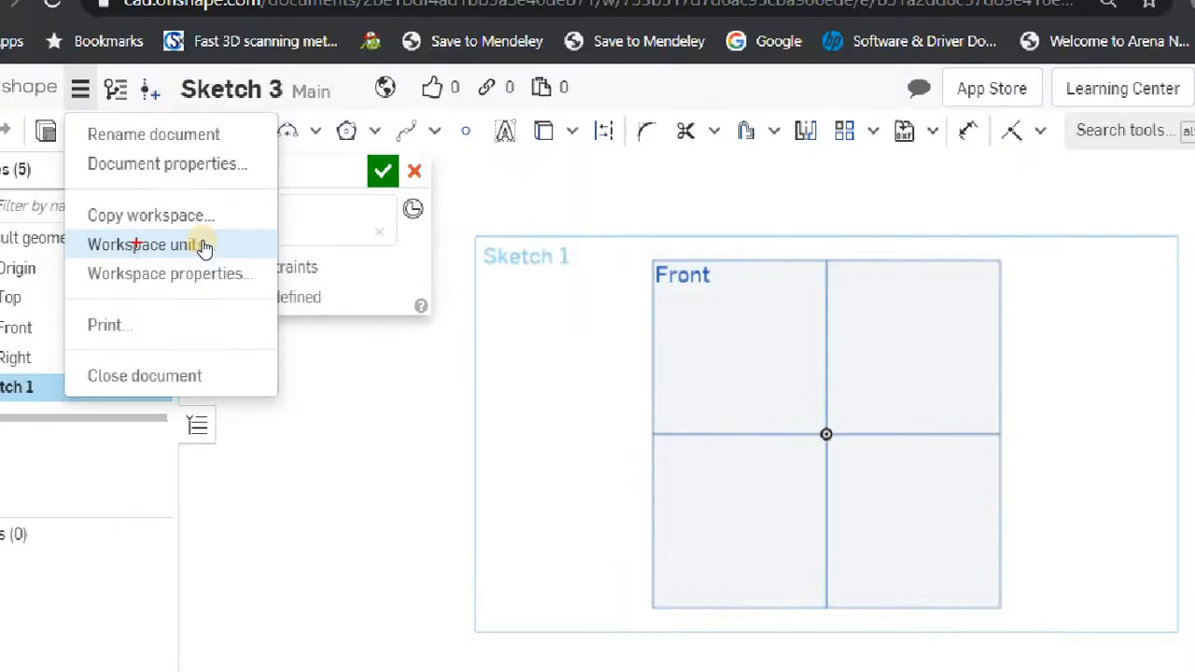
{"action": "left_click", "coordinate": [202, 246]}
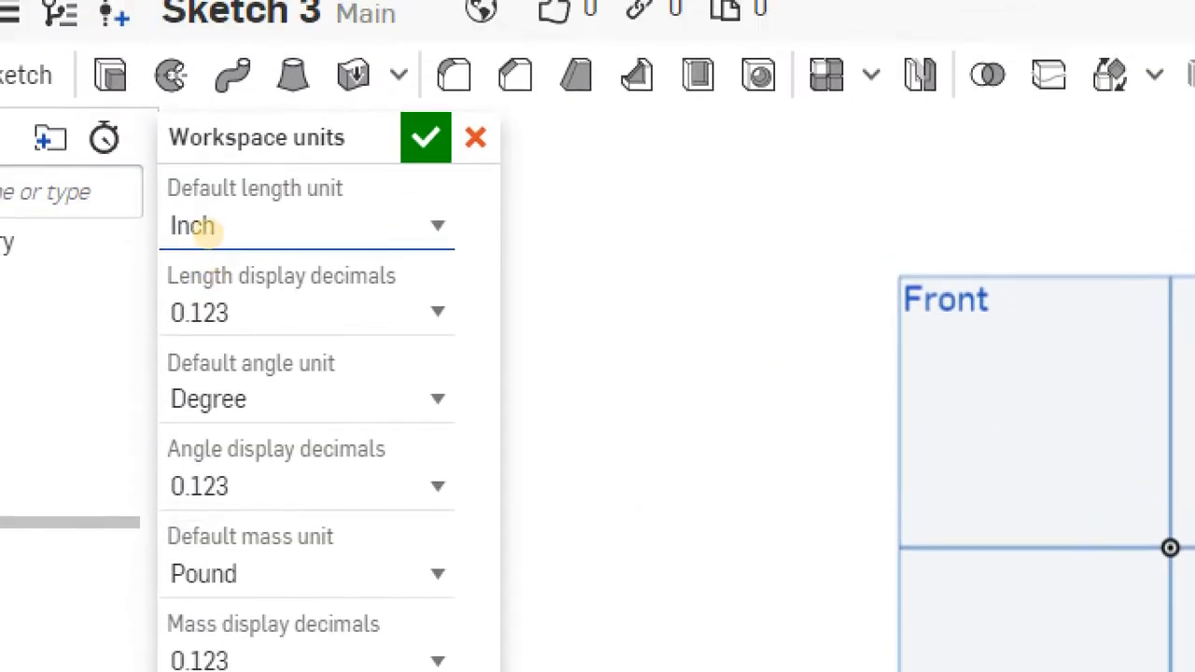
{"action": "left_click", "coordinate": [205, 229]}
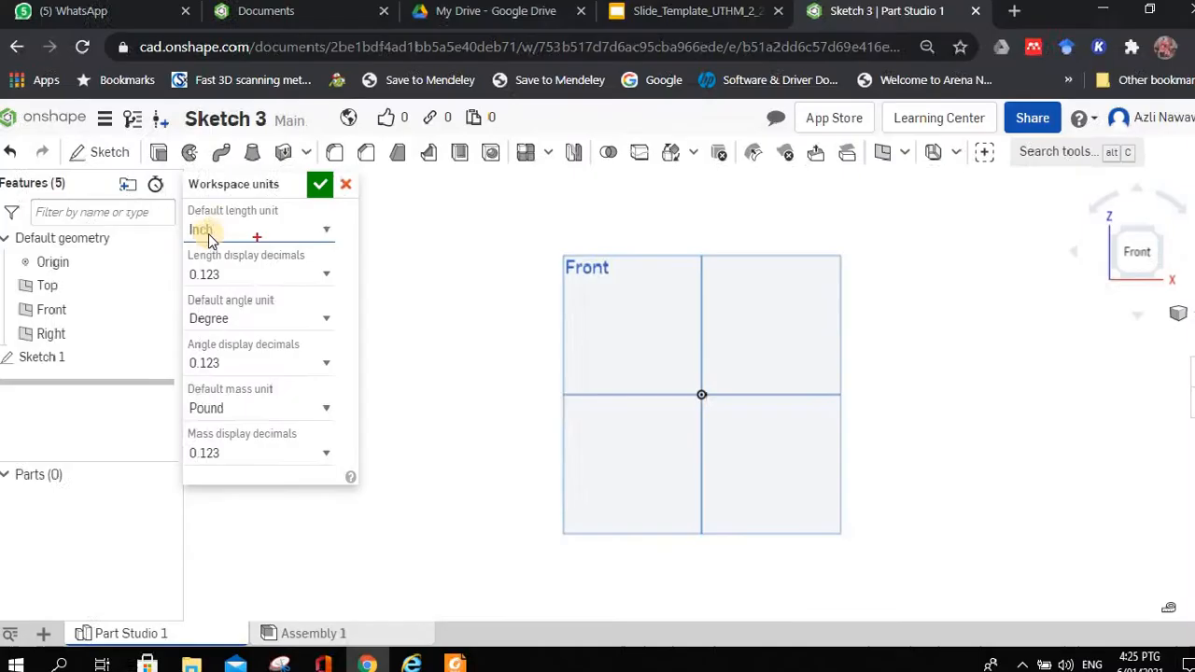
{"action": "left_click", "coordinate": [235, 224]}
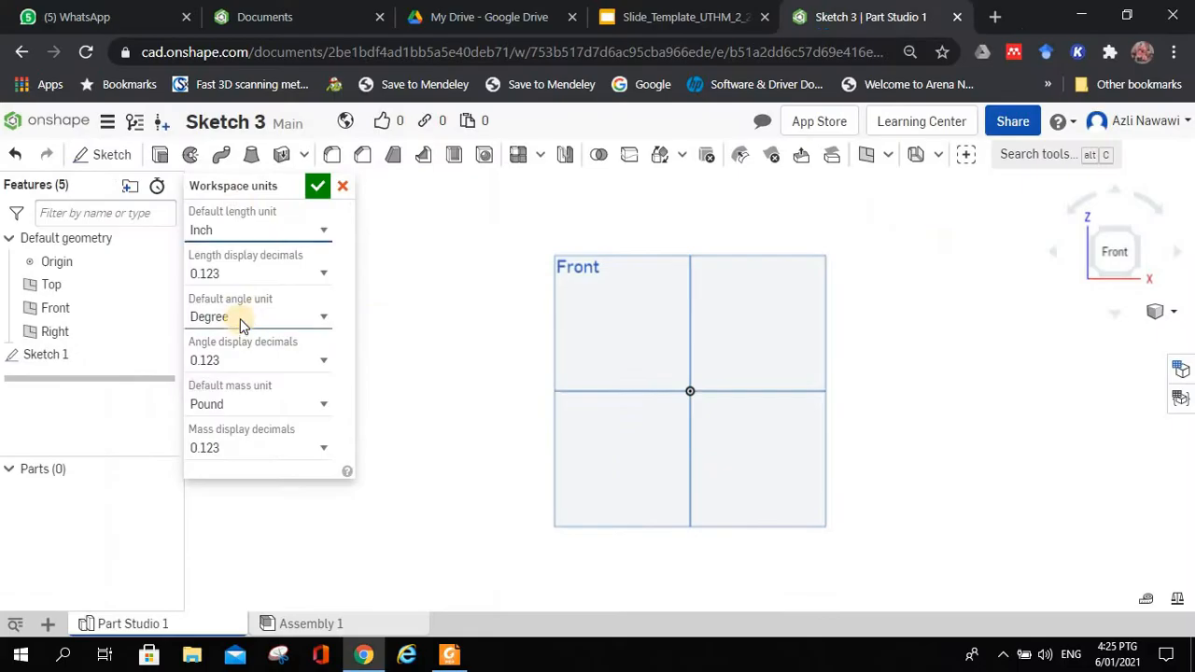
{"action": "left_click", "coordinate": [235, 140]}
{"action": "left_click", "coordinate": [249, 321]}
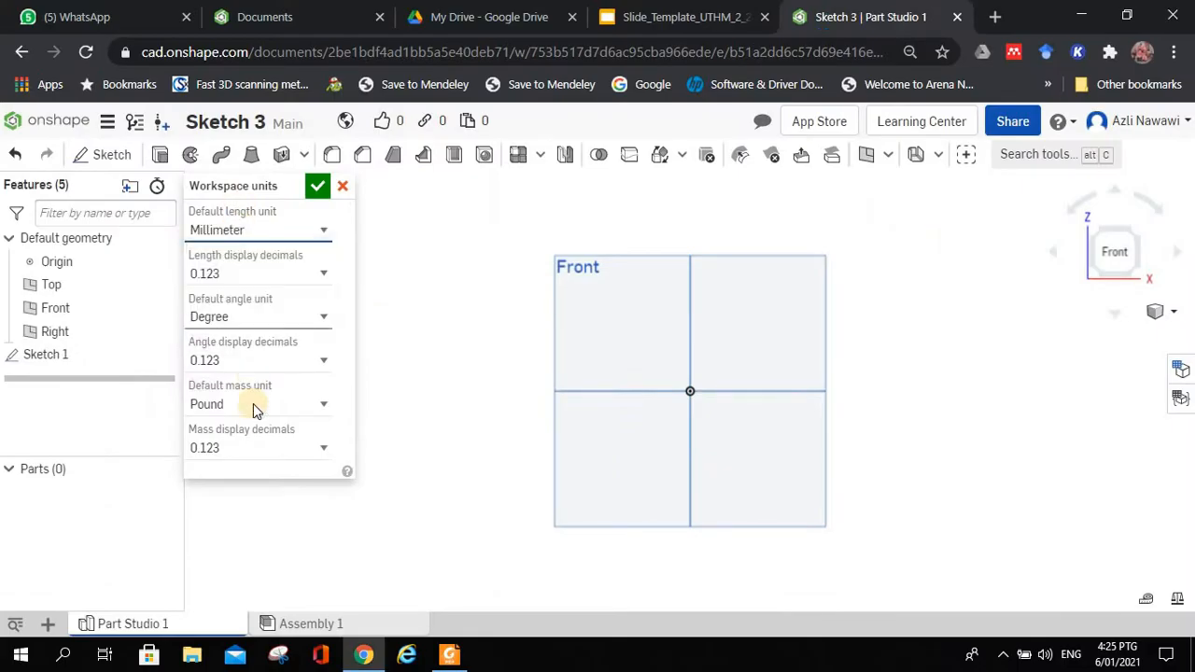
{"action": "left_click", "coordinate": [253, 404]}
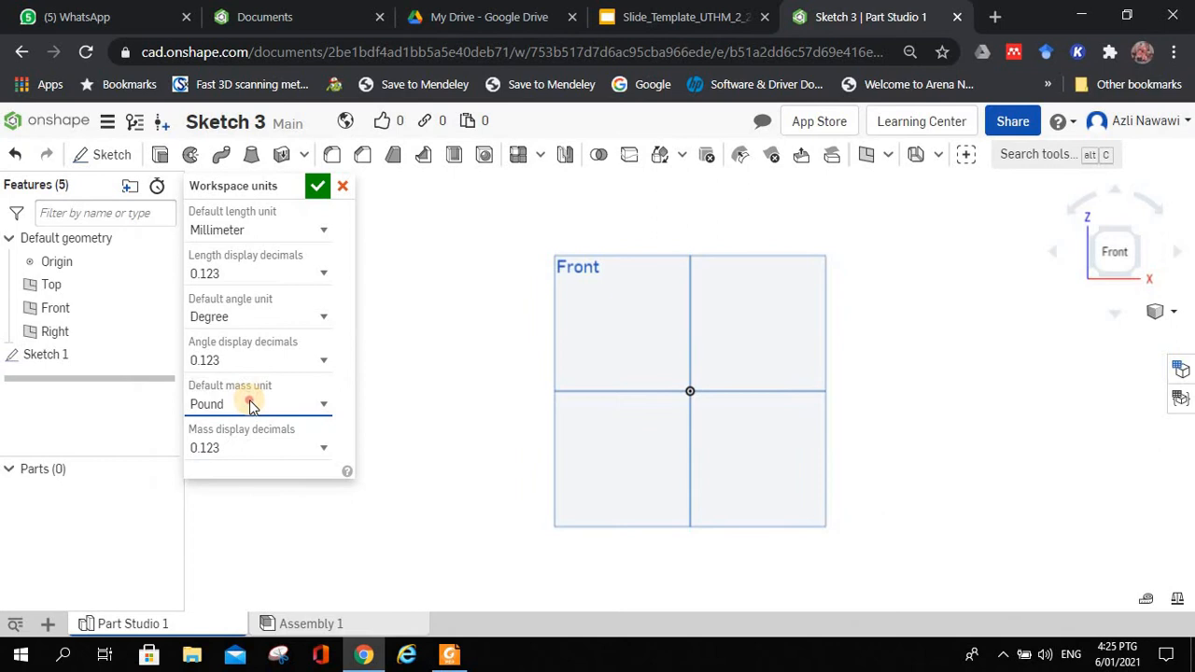
{"action": "left_click", "coordinate": [253, 369]}
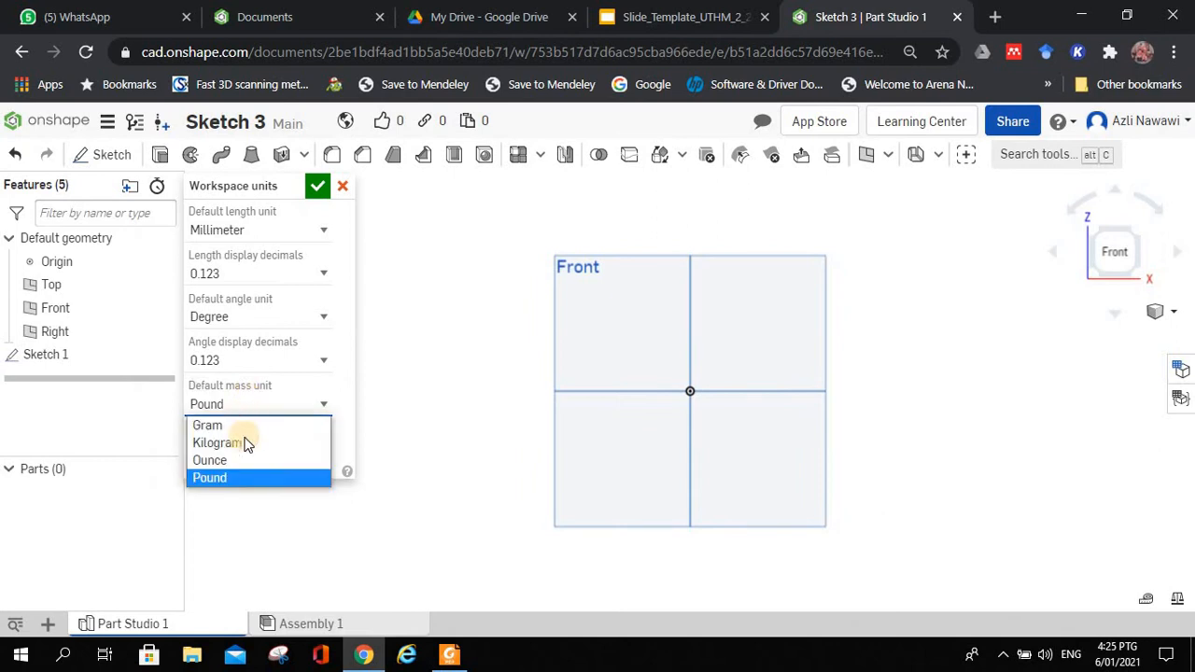
{"action": "left_click", "coordinate": [232, 441]}
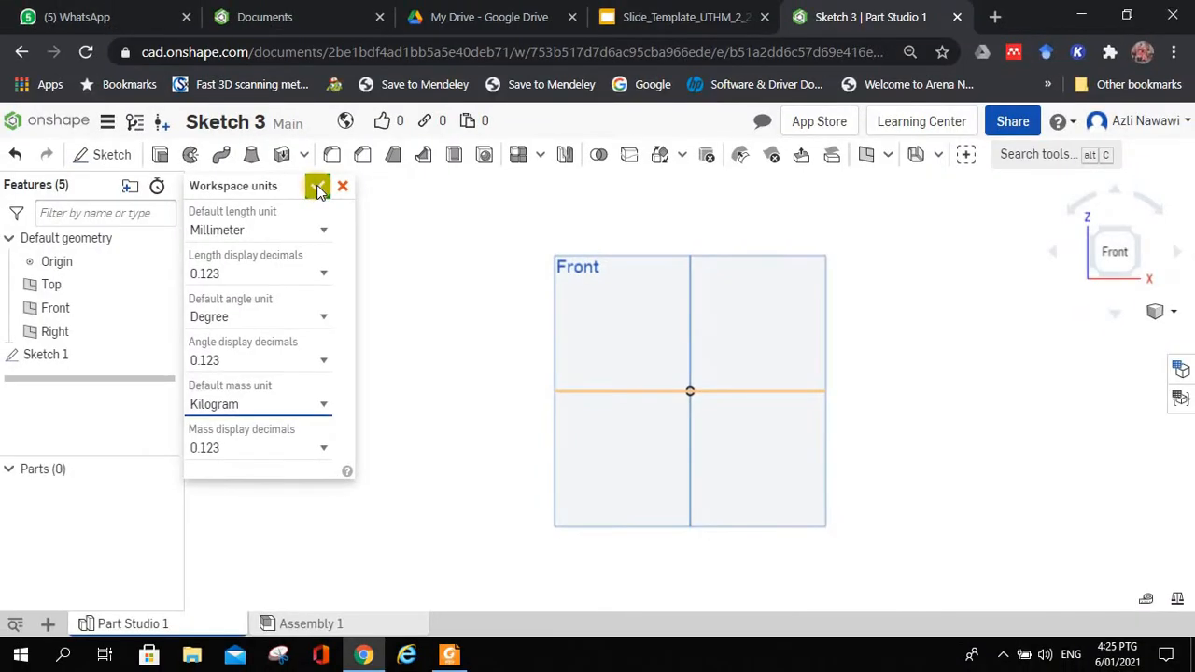
{"action": "left_click", "coordinate": [317, 188]}
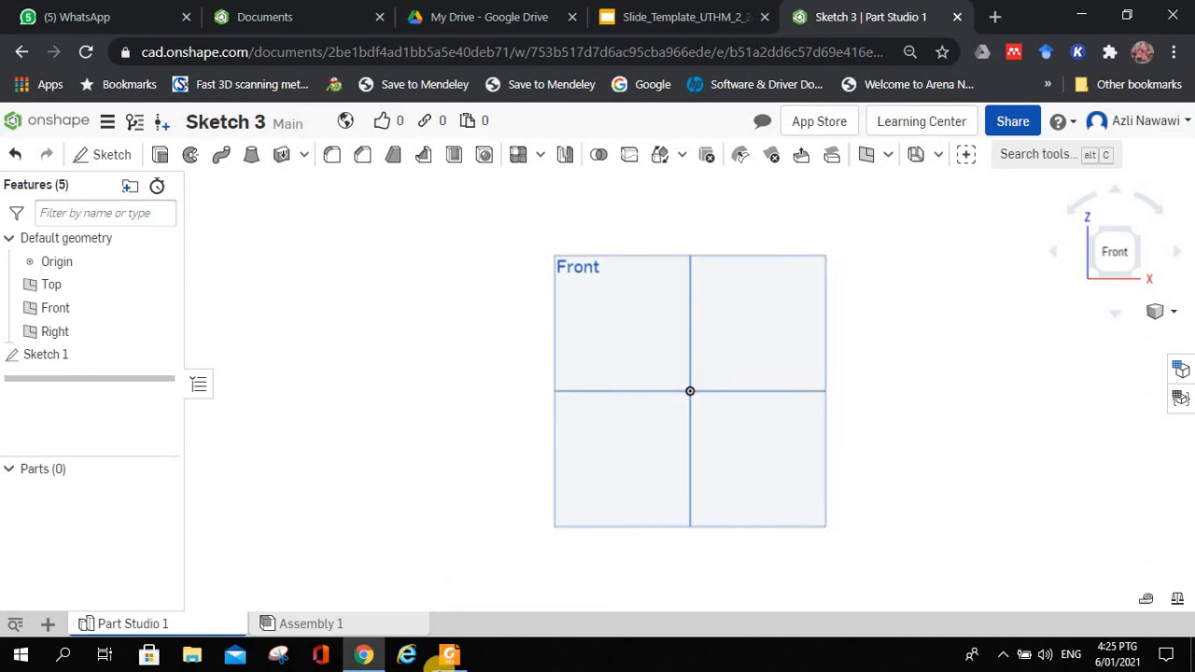
Check the exercise drawing in Foxit Reader, return to Onshape and start a new sketch on the Front plane
{"action": "left_click", "coordinate": [447, 657]}
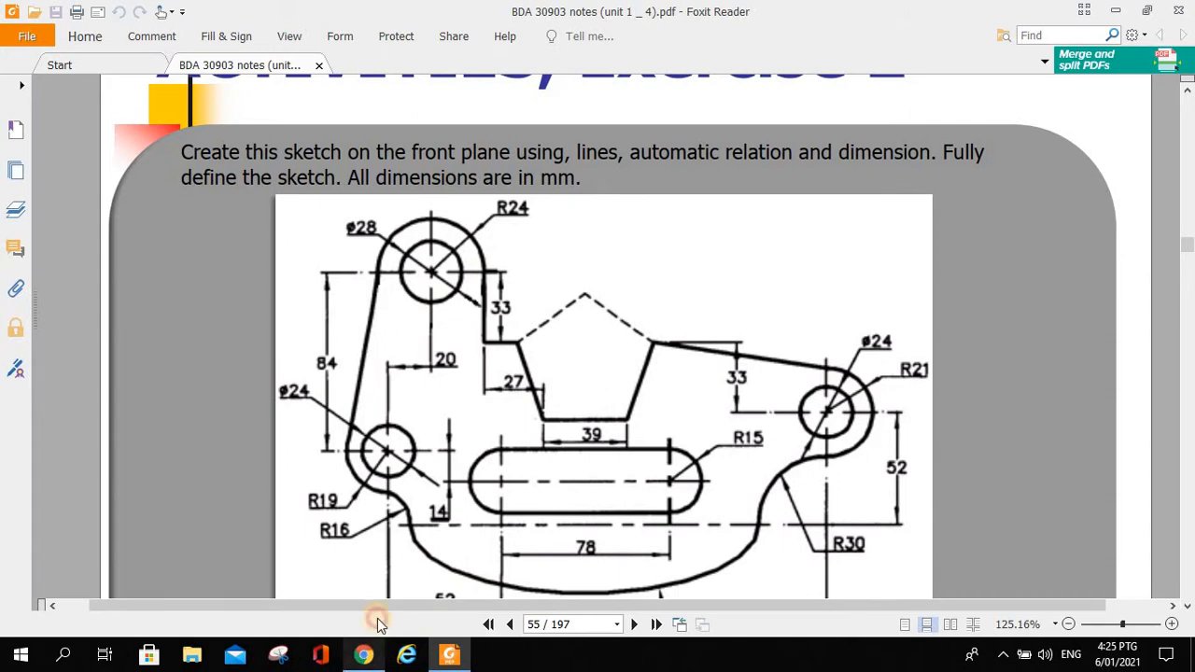
{"action": "left_click", "coordinate": [363, 654]}
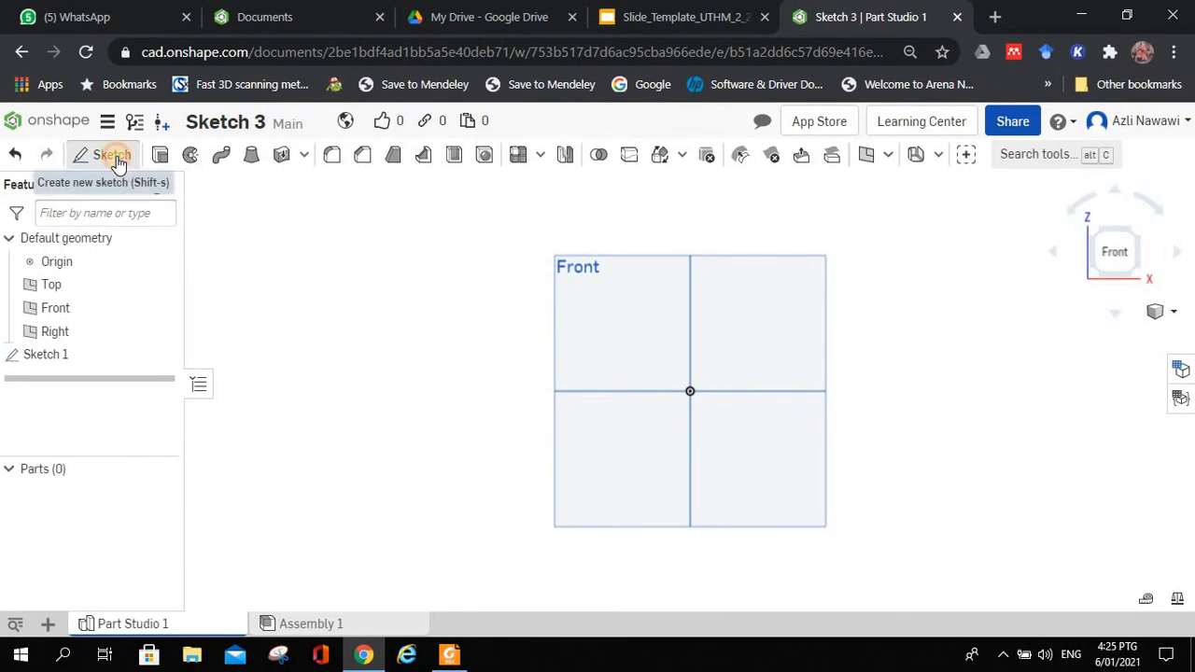
{"action": "left_click", "coordinate": [213, 153]}
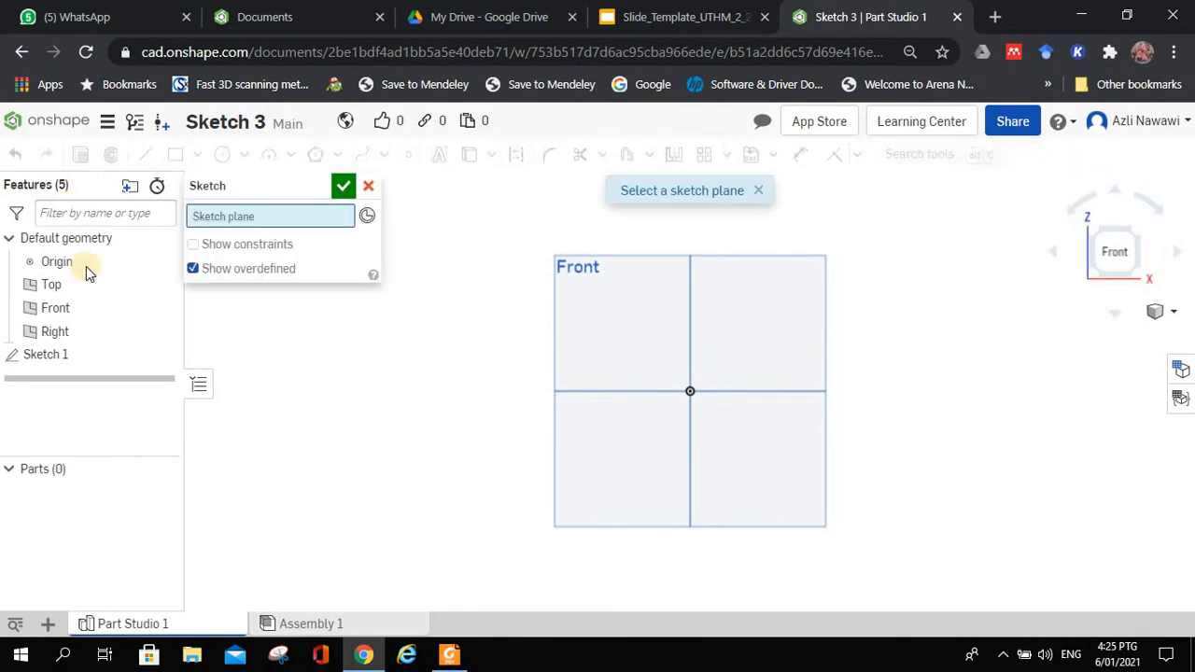
{"action": "left_click", "coordinate": [558, 375]}
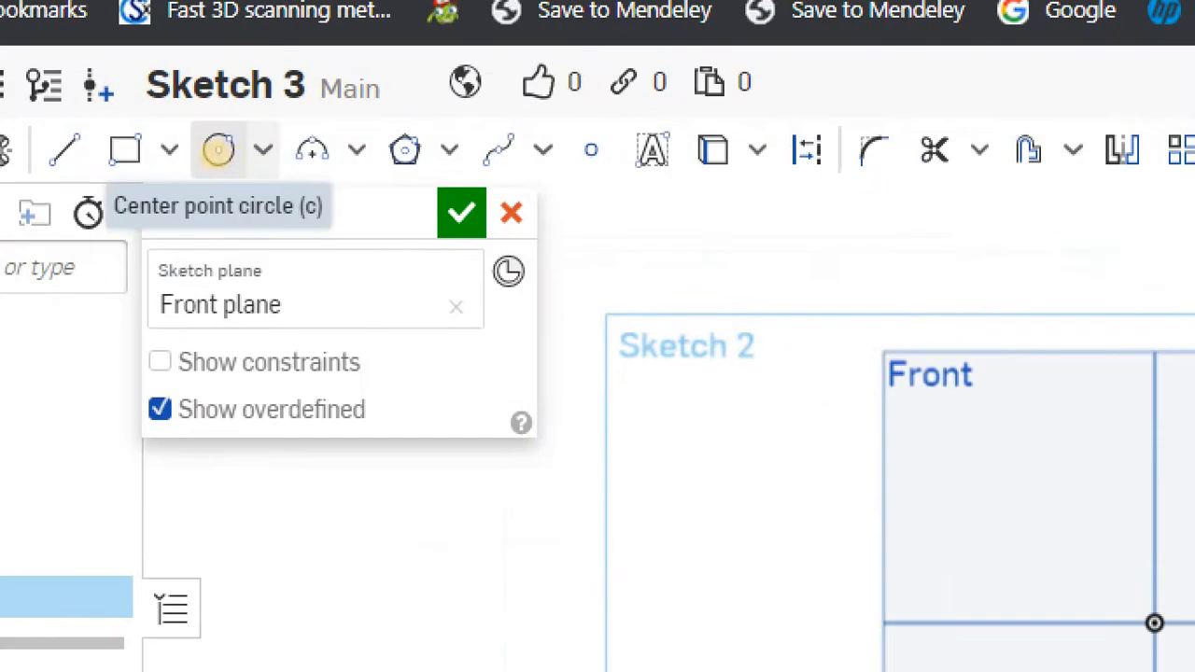
Sketch a center point circle about 37 mm in diameter at the origin
{"action": "left_click", "coordinate": [214, 155]}
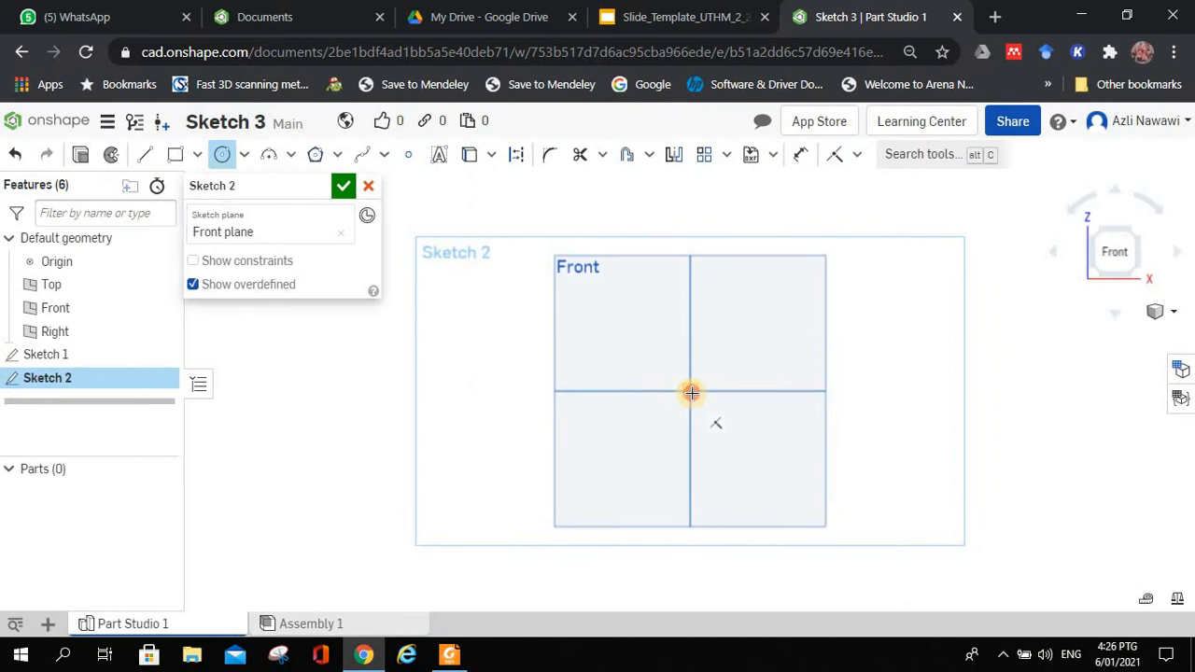
{"action": "left_click", "coordinate": [691, 392]}
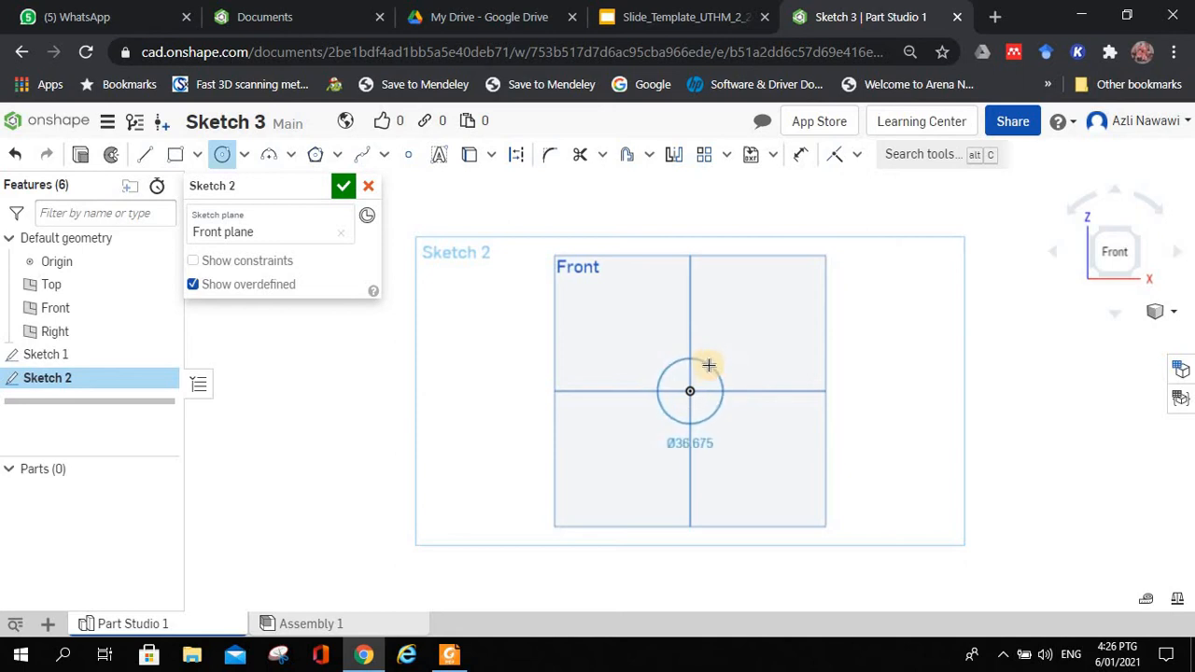
{"action": "left_click", "coordinate": [709, 365]}
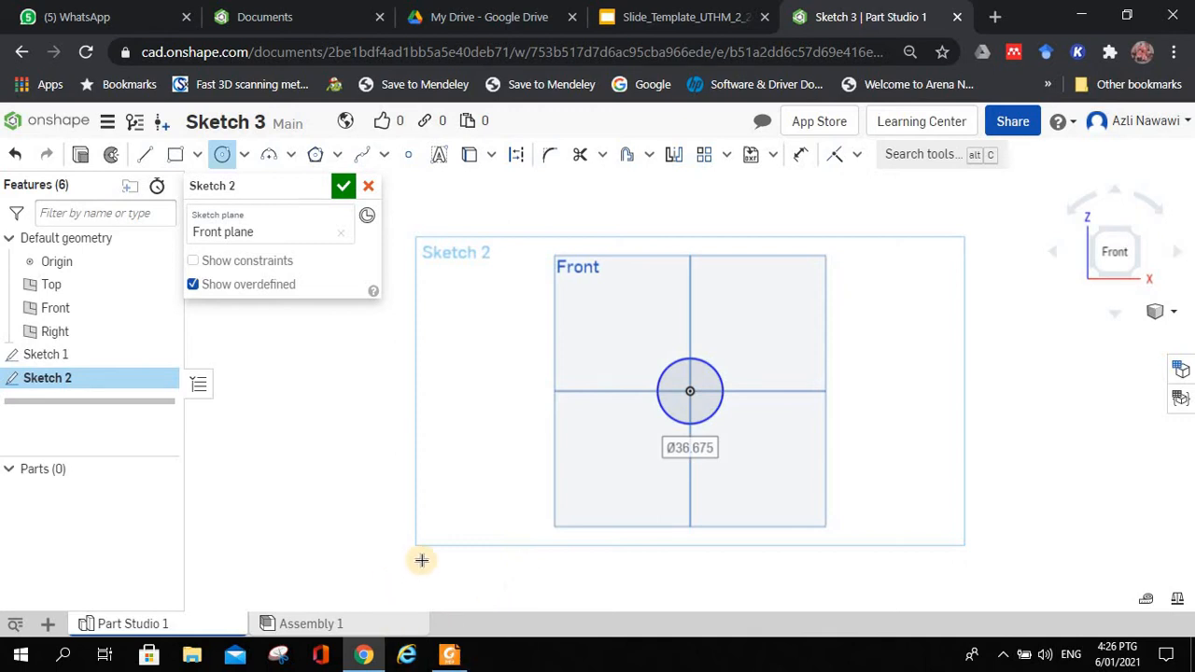
{"action": "scroll", "coordinate": [811, 465], "scroll_direction": "up", "scroll_amount": 5}
{"action": "scroll", "coordinate": [664, 536], "scroll_direction": "down", "scroll_amount": 5}
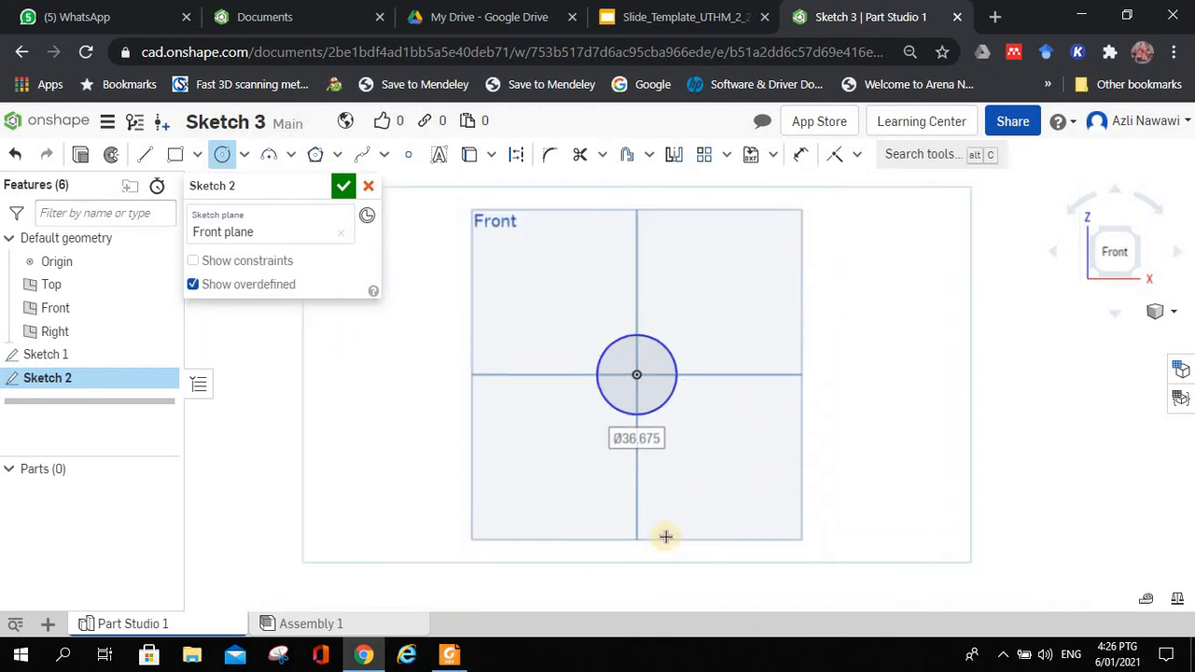
After checking the exercise drawing, sketch a vertical line about 33 mm long beside the circle and a horizontal line about 20 mm rightward from its lower end
{"action": "left_click", "coordinate": [449, 655]}
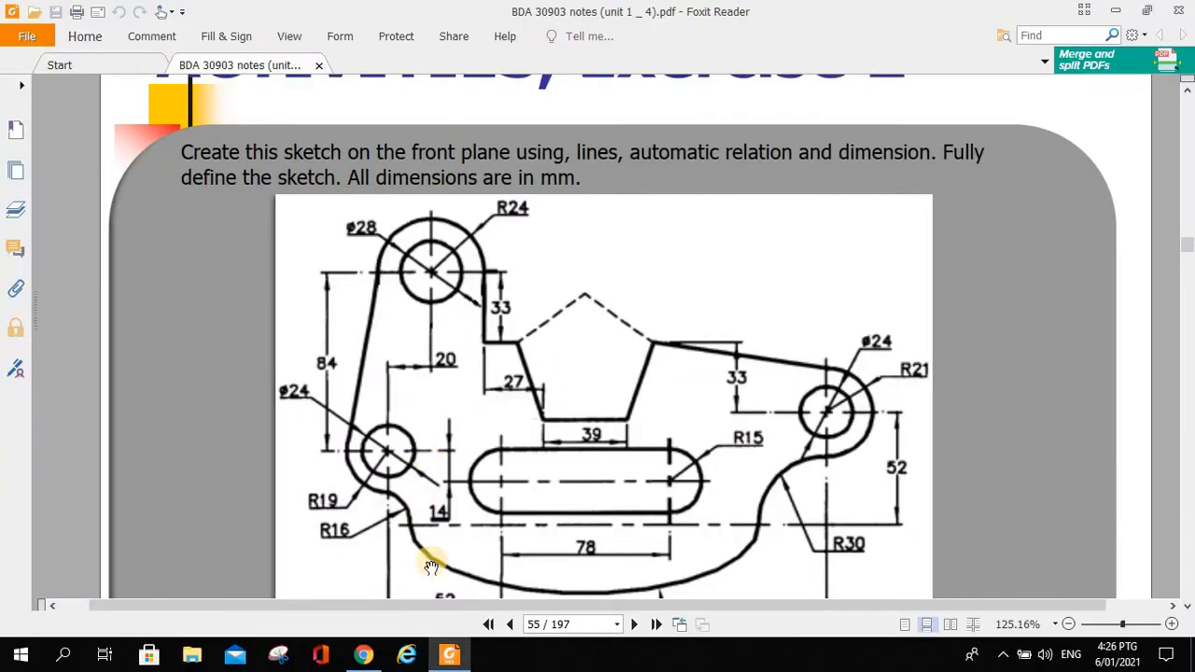
{"action": "left_click", "coordinate": [371, 656]}
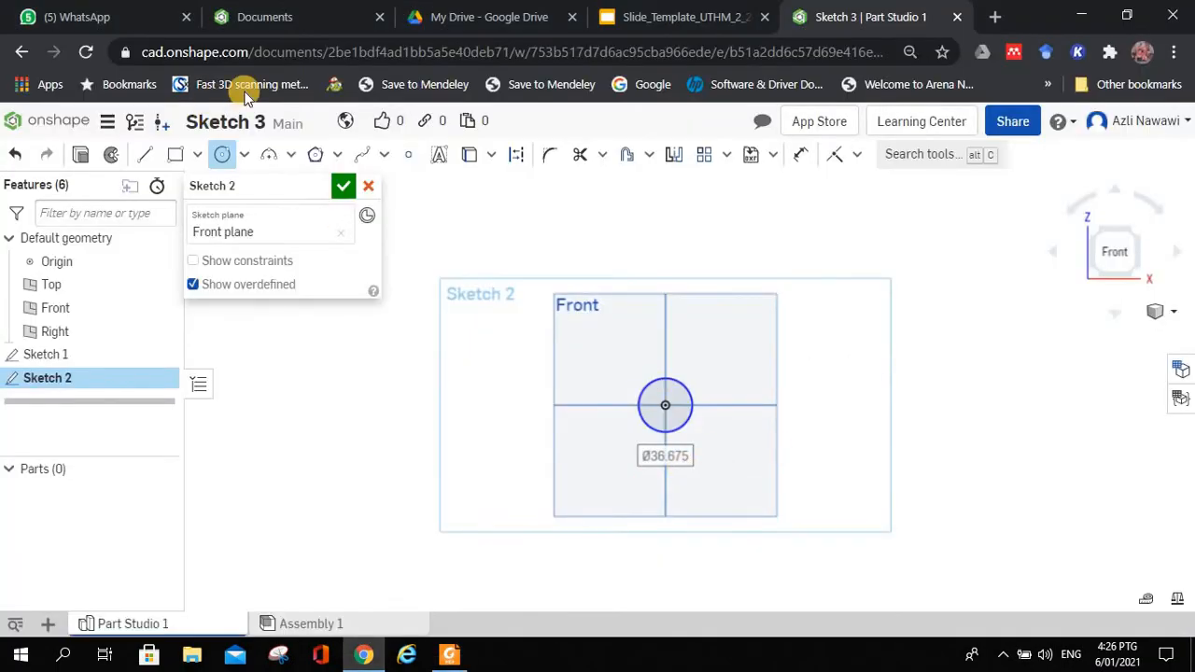
{"action": "left_click", "coordinate": [148, 156]}
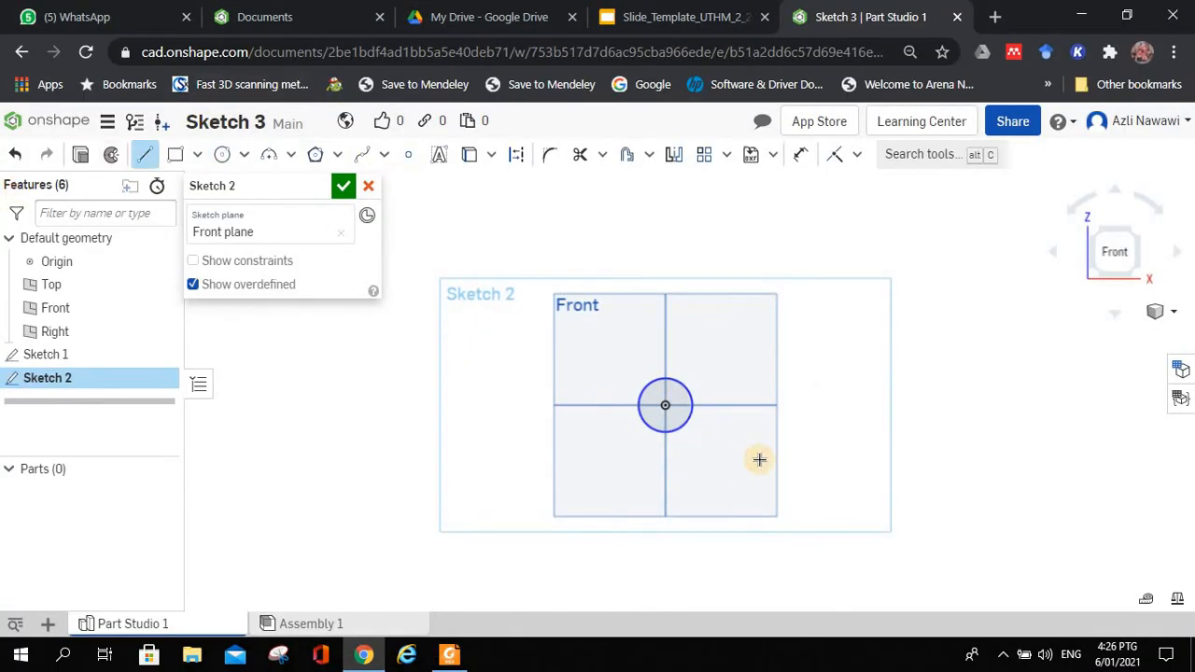
{"action": "left_click", "coordinate": [706, 417]}
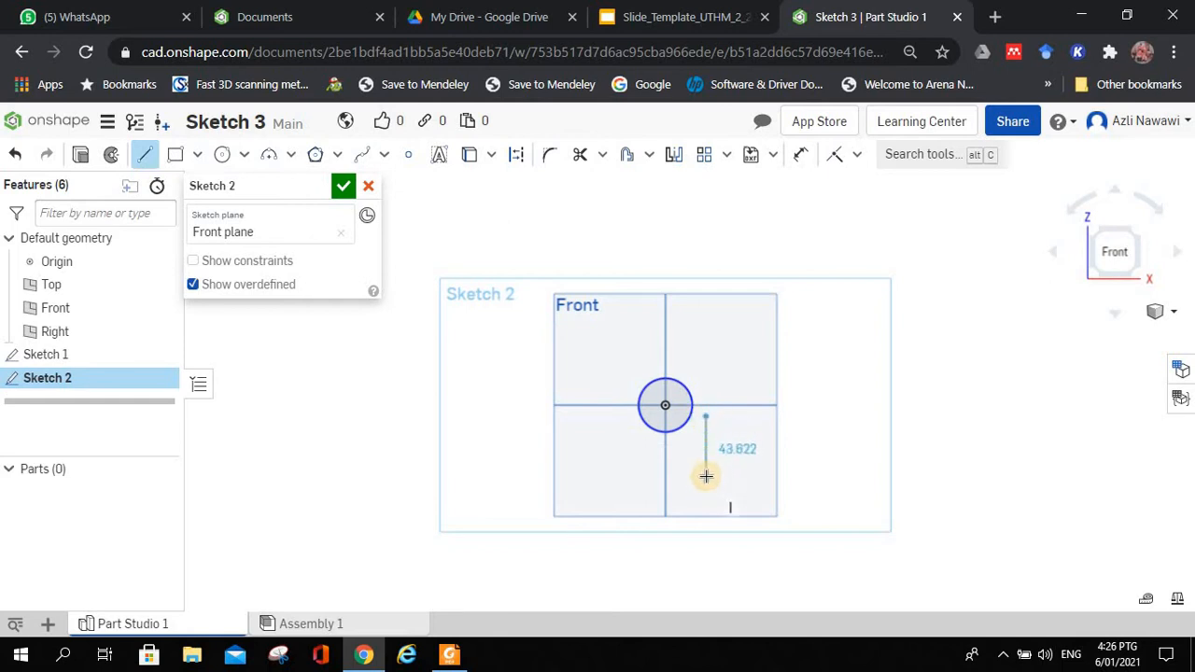
{"action": "left_click", "coordinate": [707, 465]}
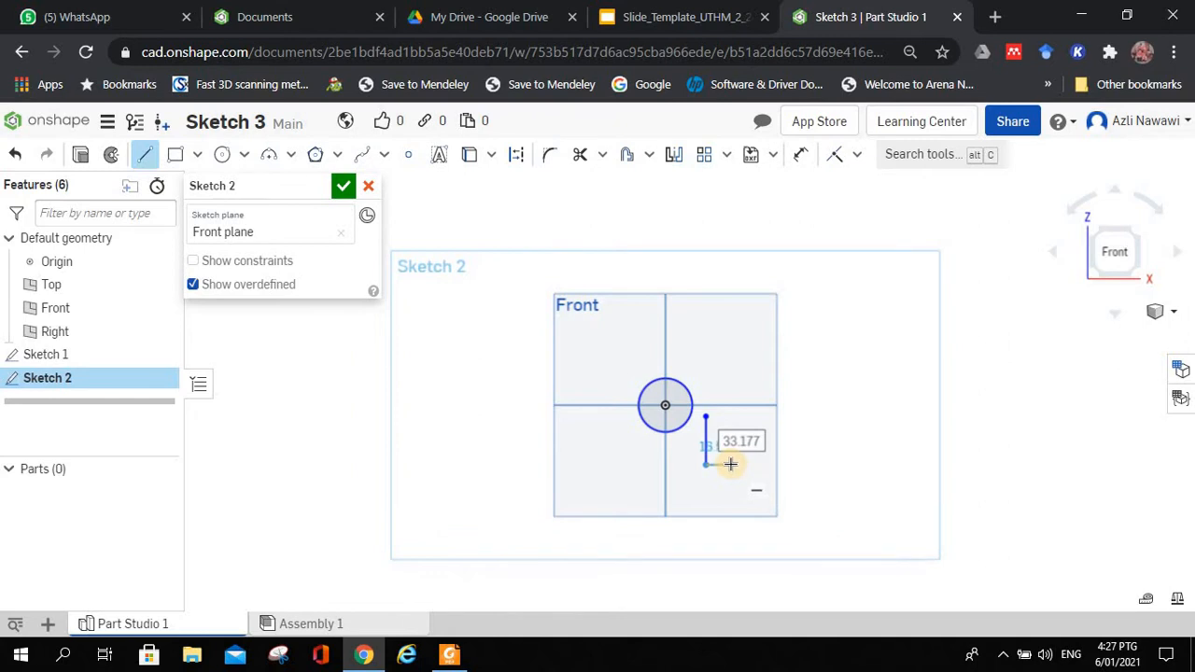
{"action": "left_click", "coordinate": [736, 464]}
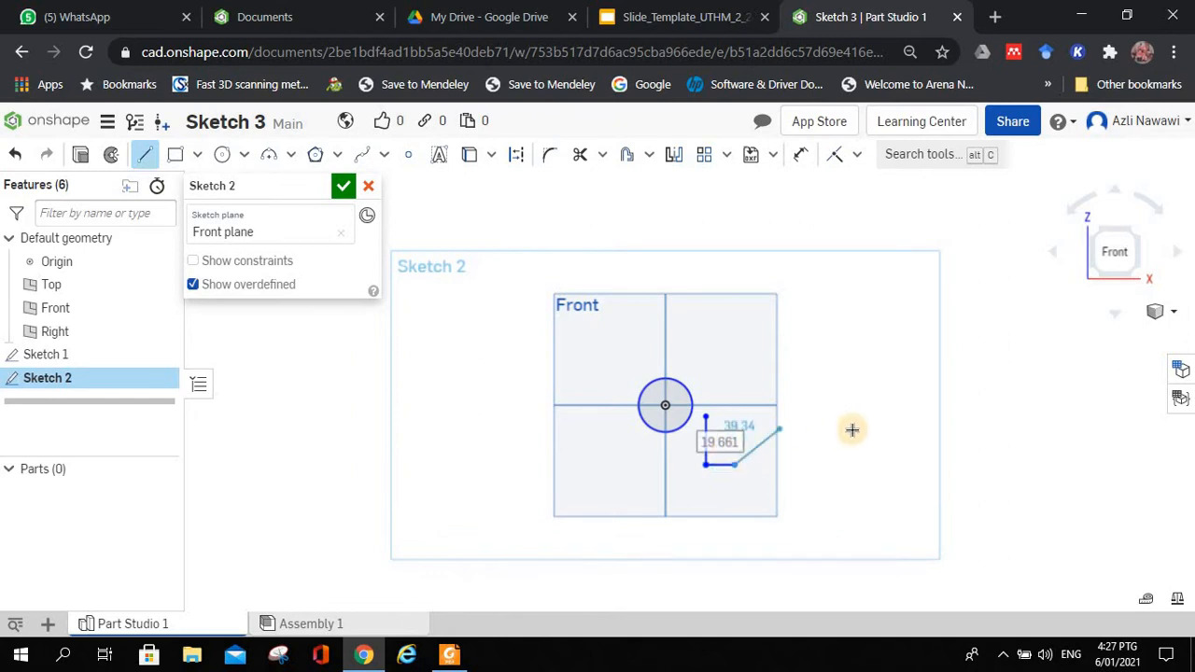
{"action": "key", "text": "Escape"}
{"action": "scroll", "coordinate": [760, 515], "scroll_direction": "up", "scroll_amount": 3}
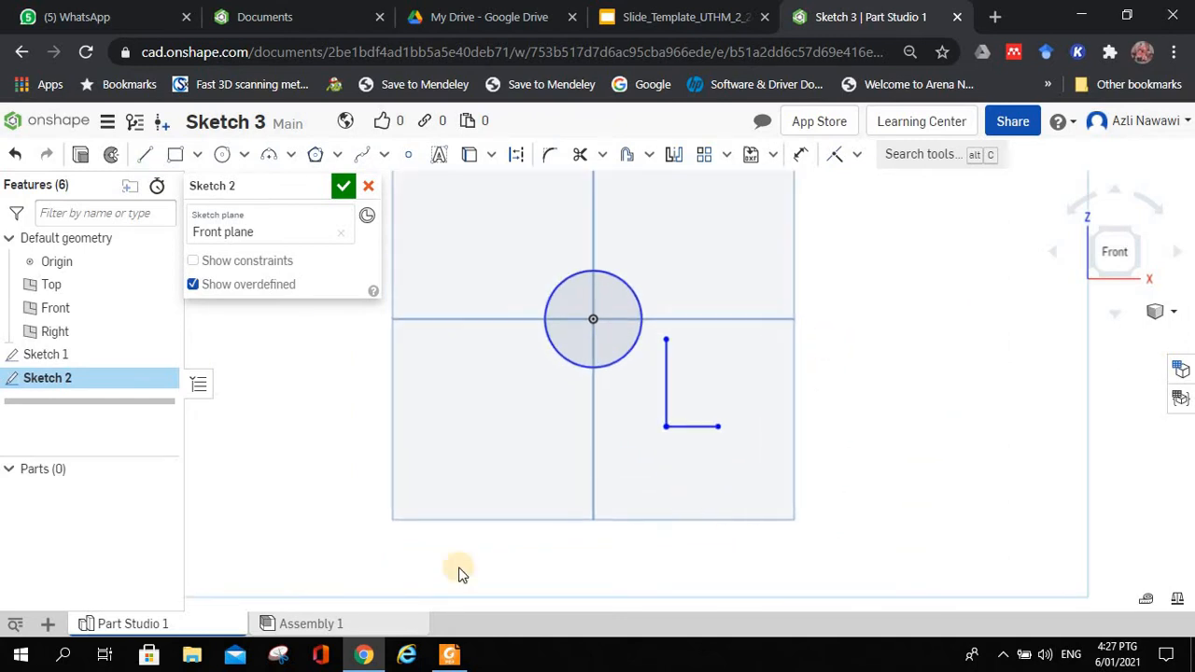
Compare the sketch with the exercise drawing's pentagonal notch in Foxit Reader and review the available sketch constraints in Onshape
{"action": "left_click", "coordinate": [449, 655]}
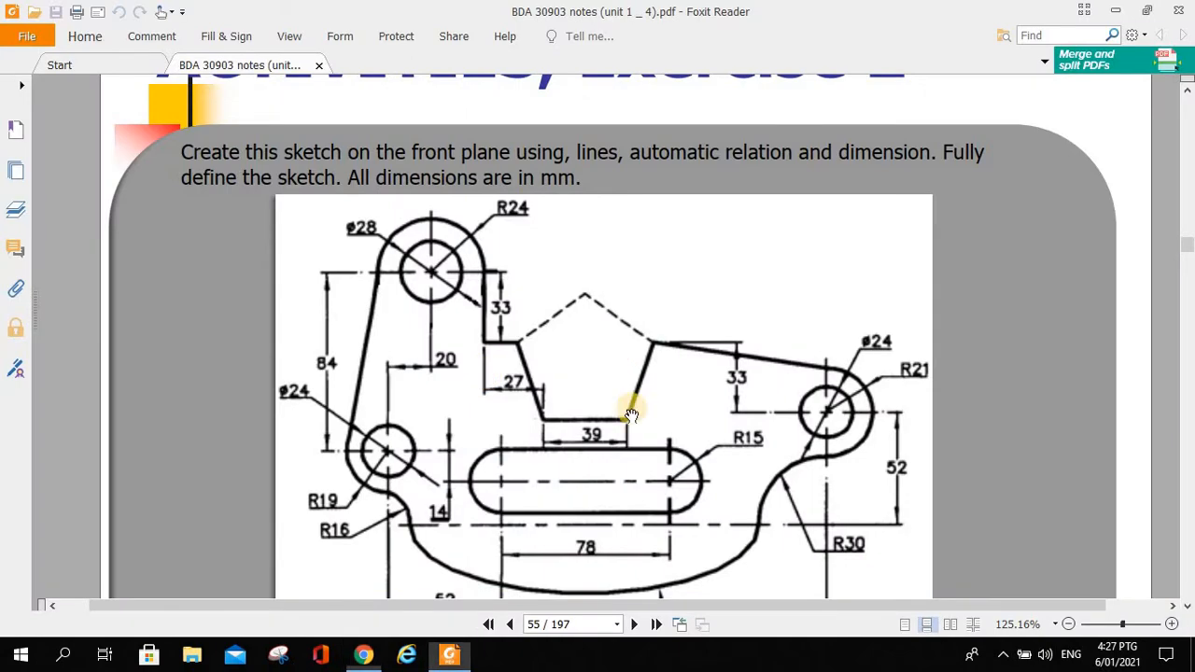
{"action": "left_click", "coordinate": [363, 655]}
{"action": "scroll", "coordinate": [705, 397], "scroll_direction": "up", "scroll_amount": 2}
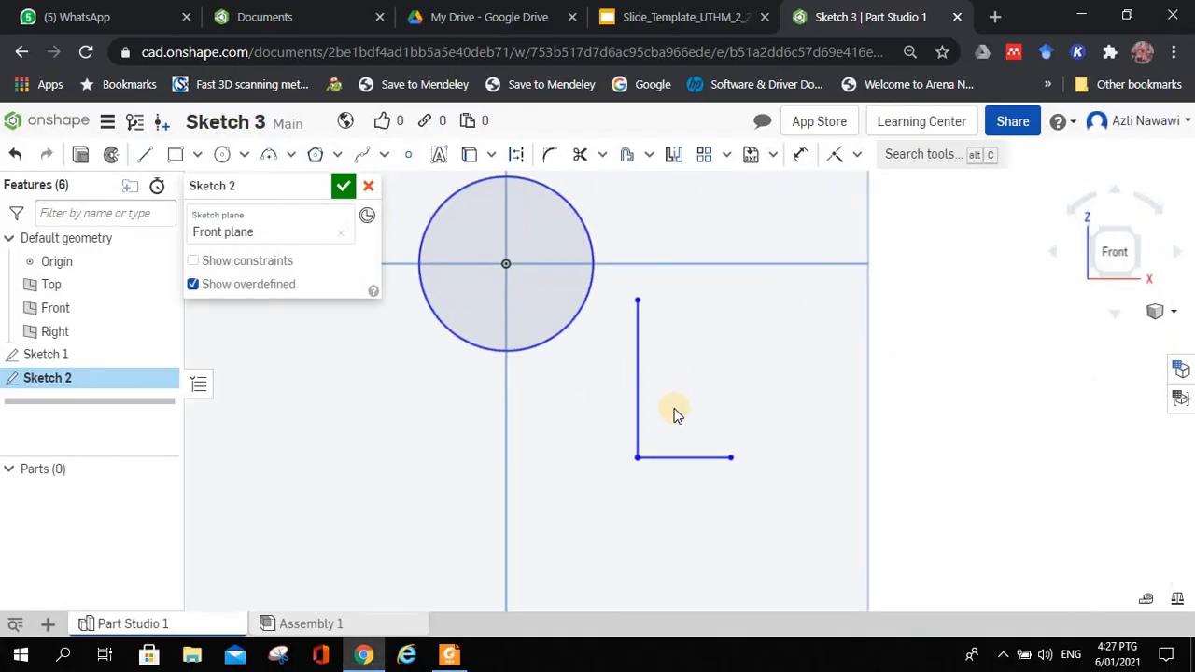
{"action": "scroll", "coordinate": [673, 416], "scroll_direction": "down", "scroll_amount": 5}
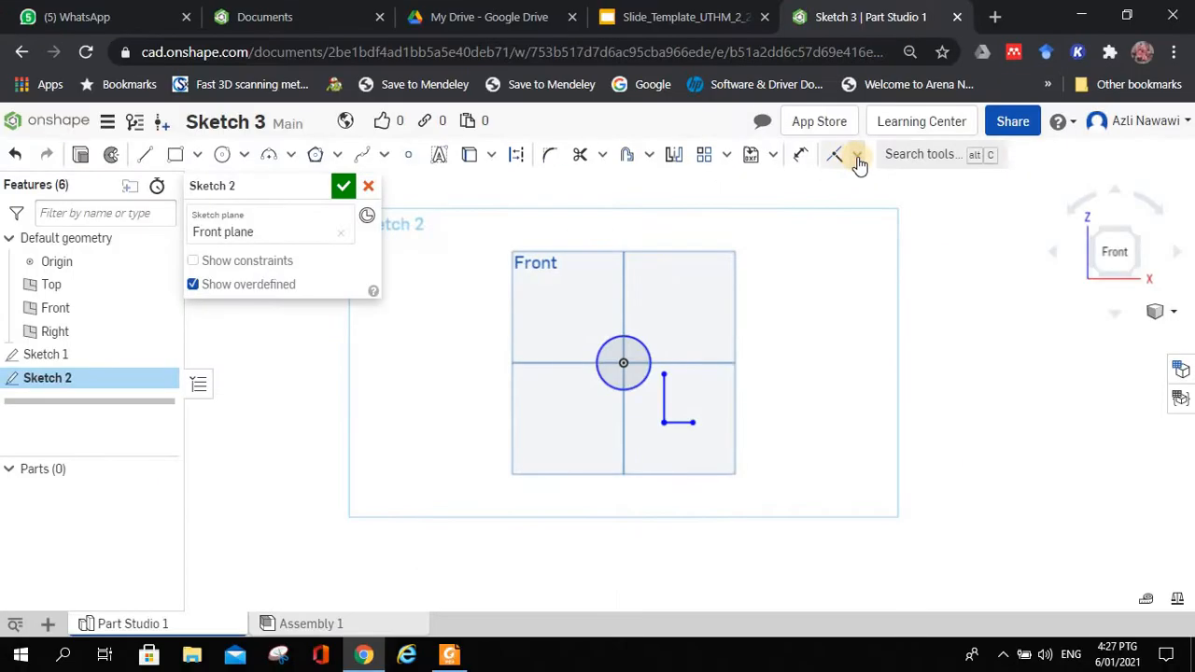
{"action": "left_click", "coordinate": [860, 155]}
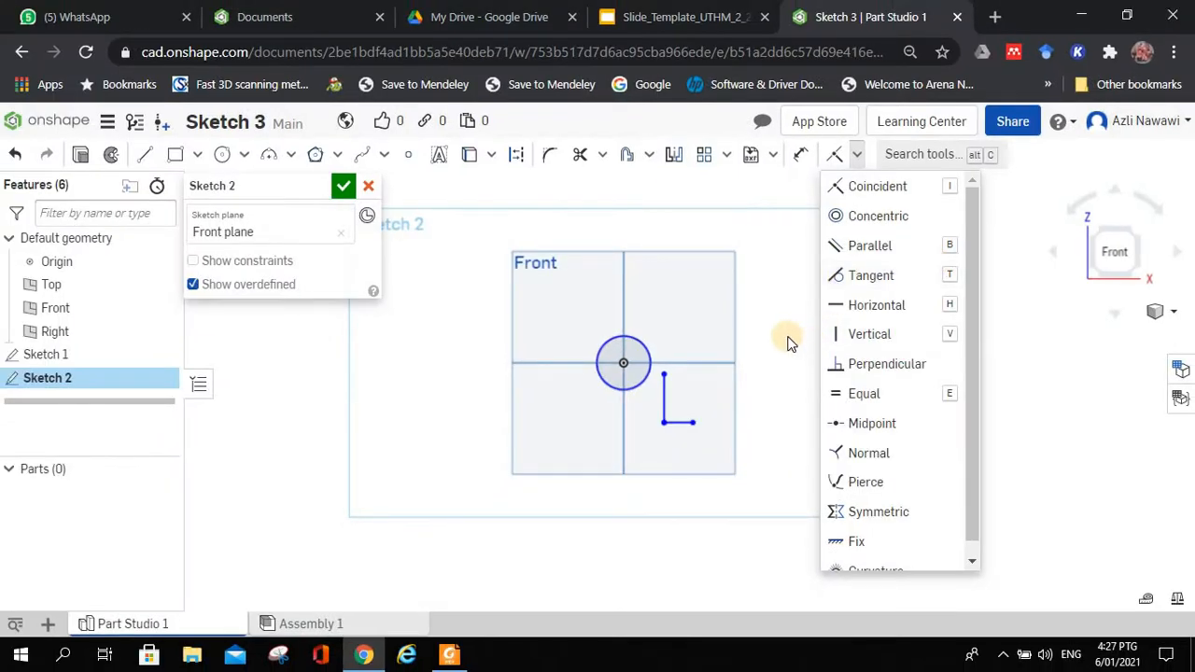
{"action": "left_click", "coordinate": [642, 411]}
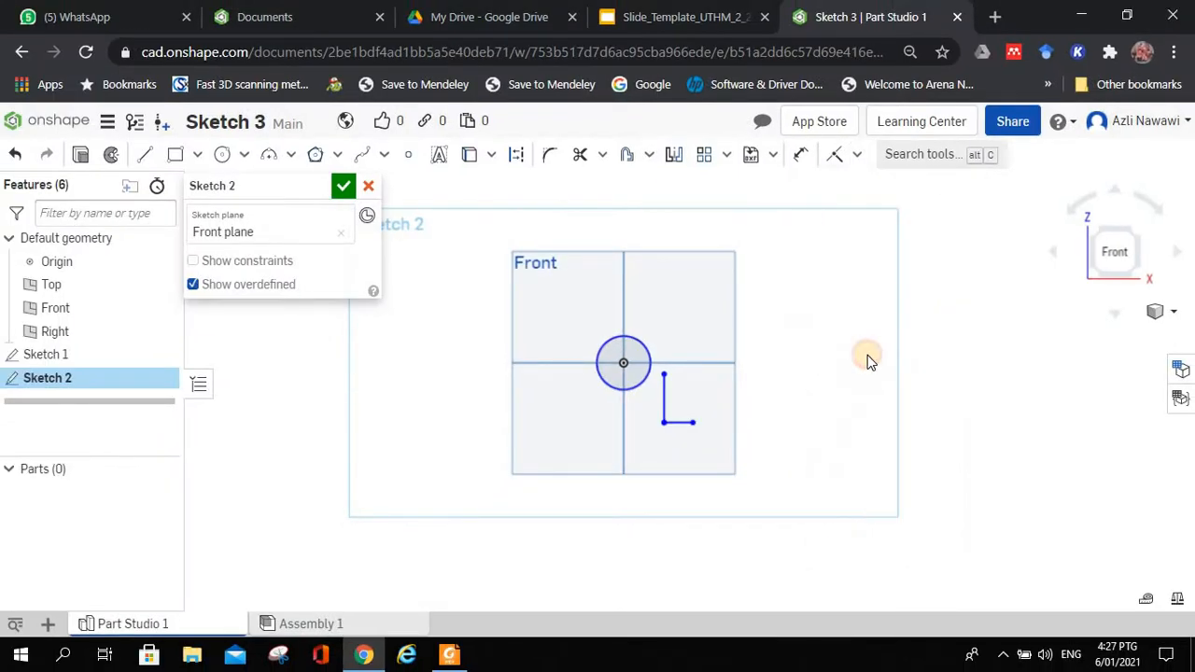
{"action": "left_click", "coordinate": [448, 658]}
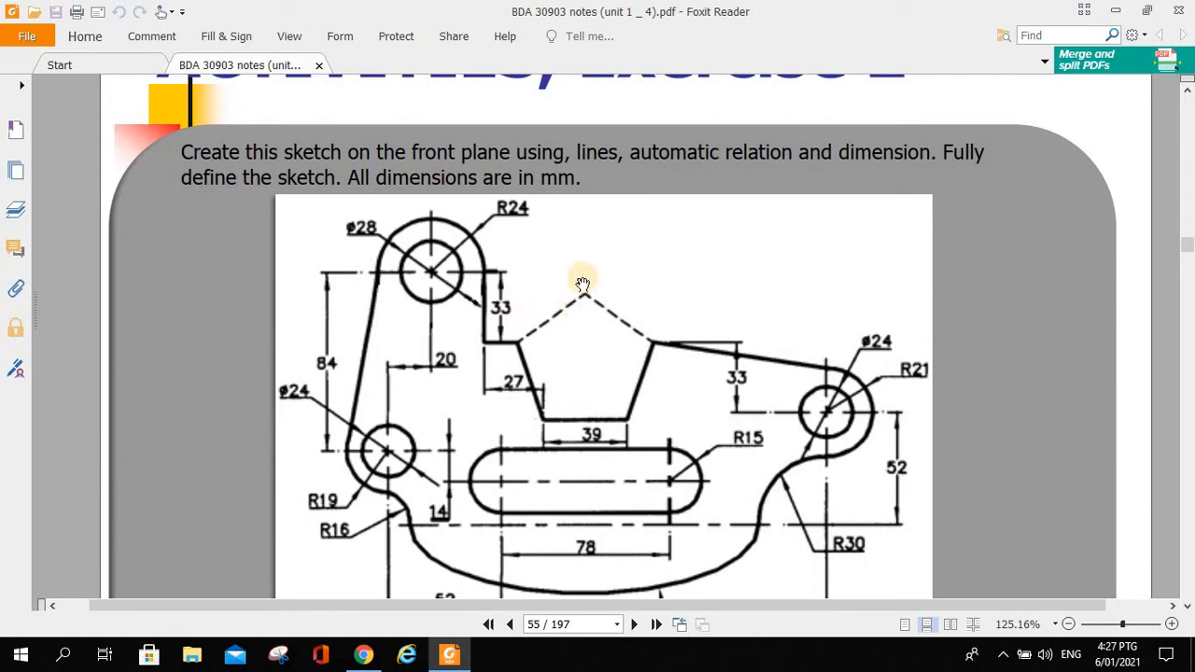
{"action": "left_click", "coordinate": [363, 657]}
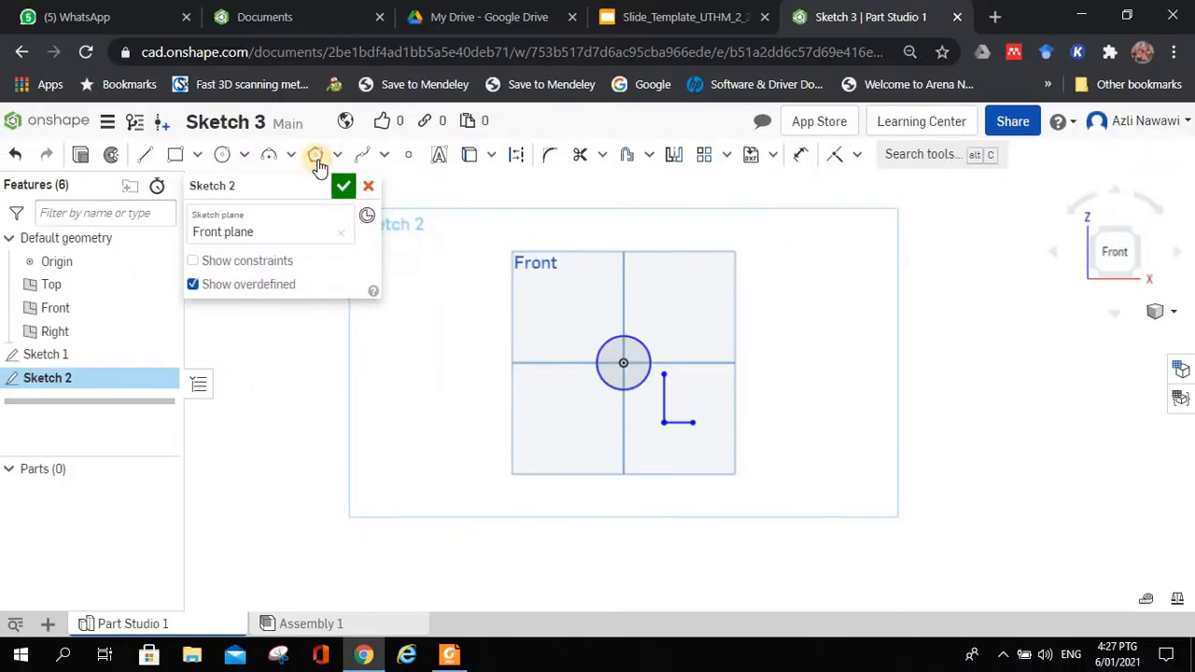
Sketch a regular five-sided polygon with a horizontal lower edge to the right of the L-shaped lines, checking the exercise drawing for its shape
{"action": "left_click", "coordinate": [314, 152]}
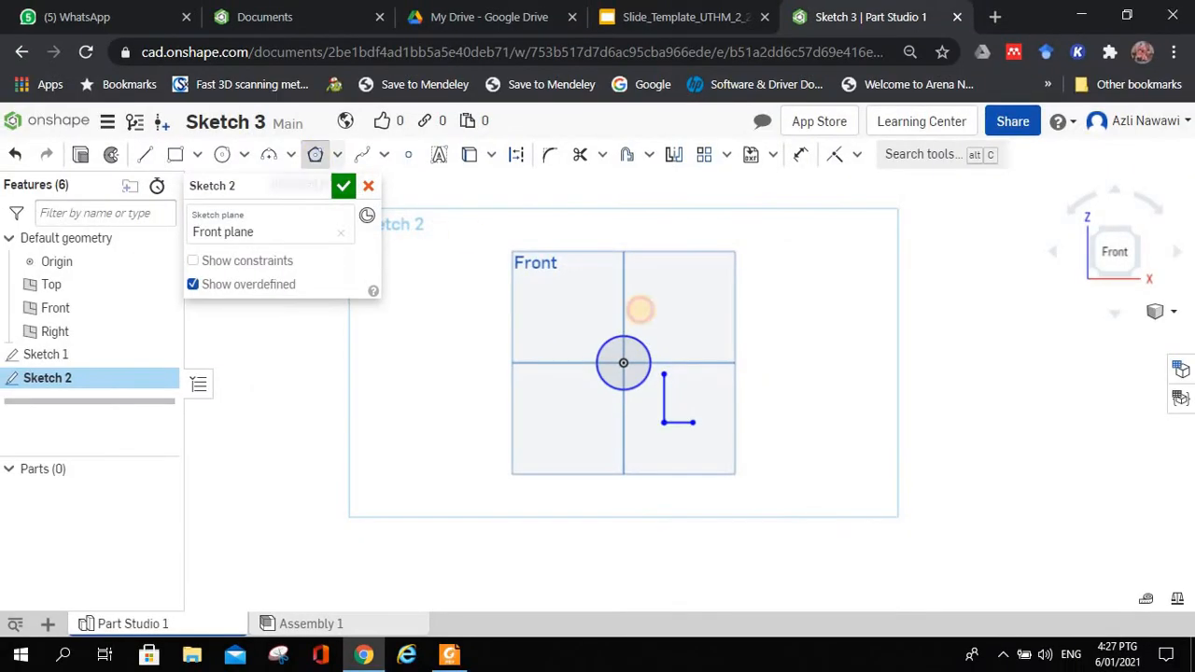
{"action": "left_click", "coordinate": [794, 451]}
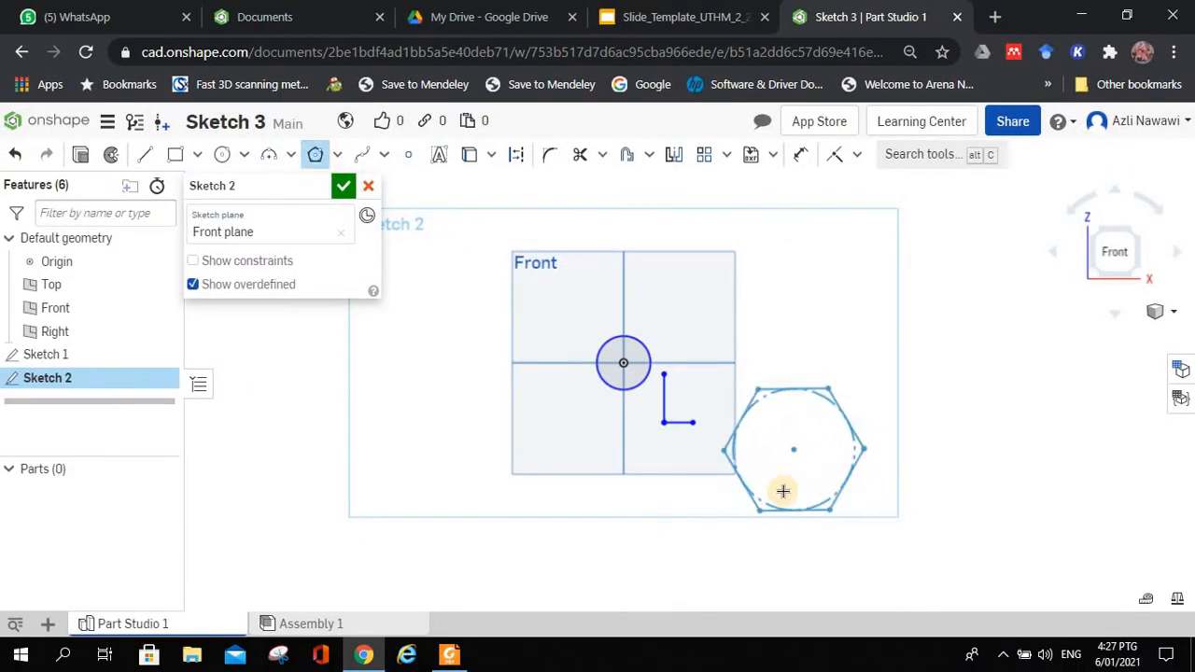
{"action": "left_click", "coordinate": [447, 657]}
{"action": "left_click", "coordinate": [364, 656]}
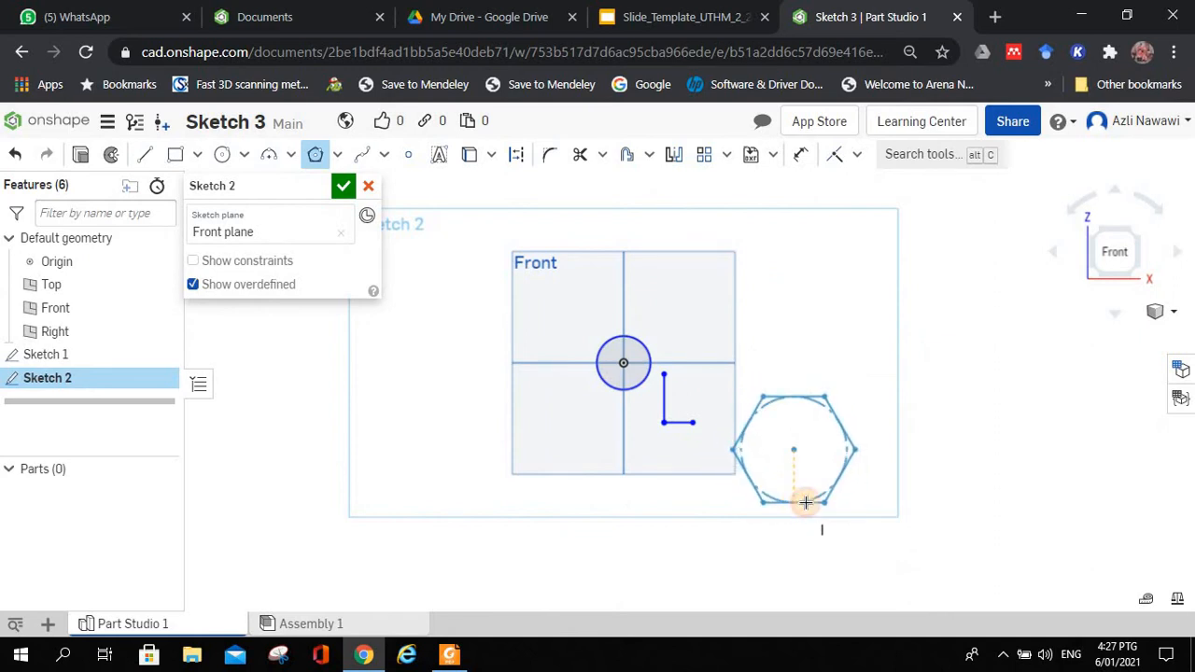
{"action": "left_click", "coordinate": [806, 502]}
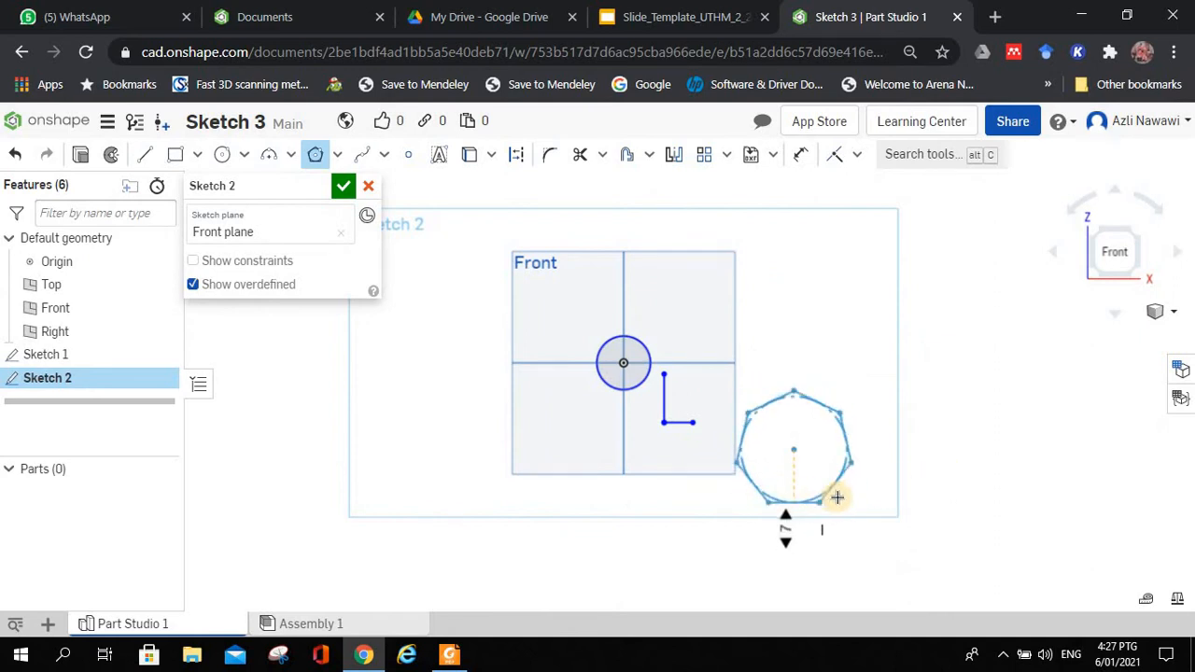
{"action": "scroll", "coordinate": [821, 519], "scroll_direction": "up", "scroll_amount": 5}
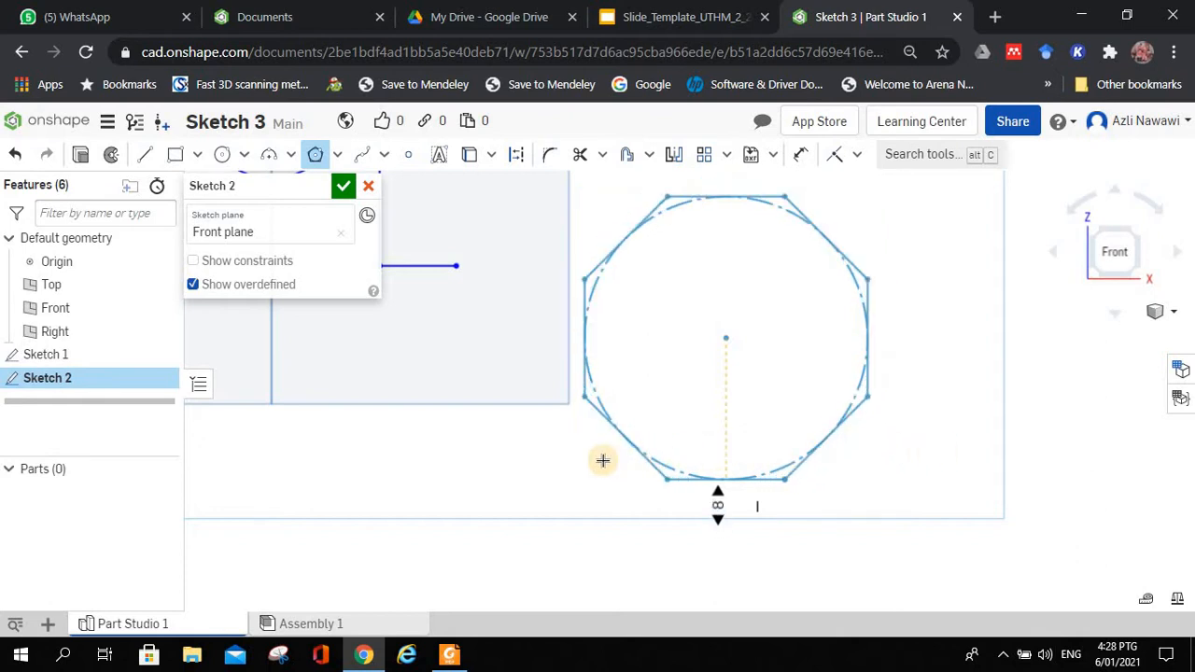
{"action": "left_click", "coordinate": [680, 455]}
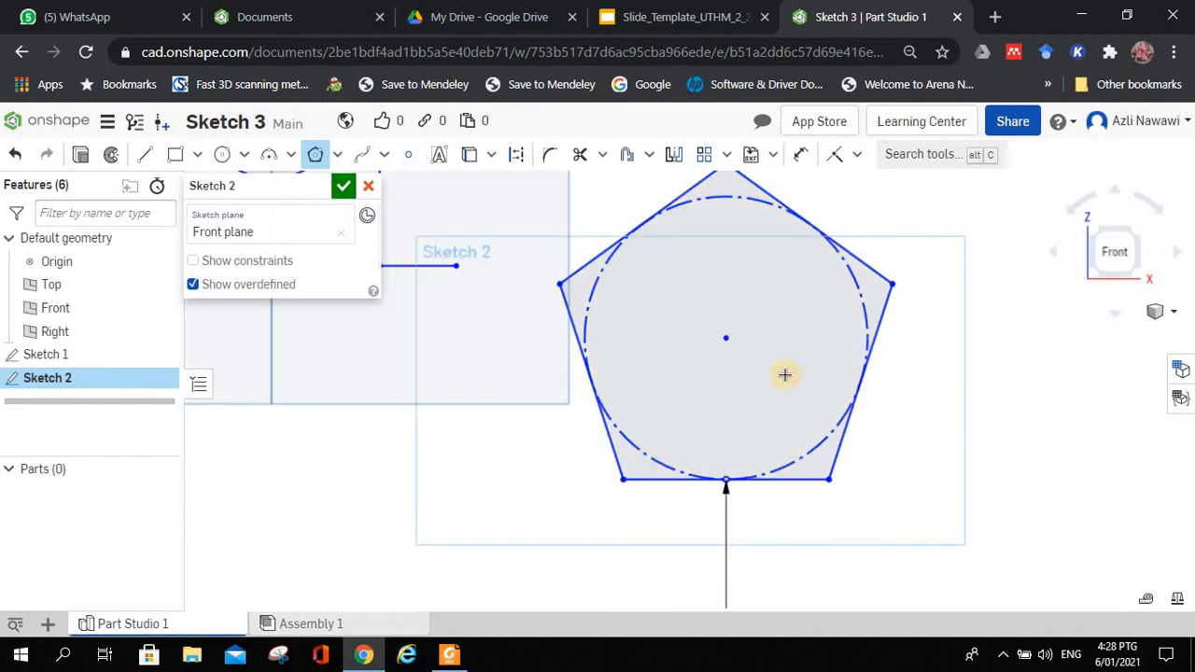
{"action": "scroll", "coordinate": [760, 391], "scroll_direction": "down", "scroll_amount": 5}
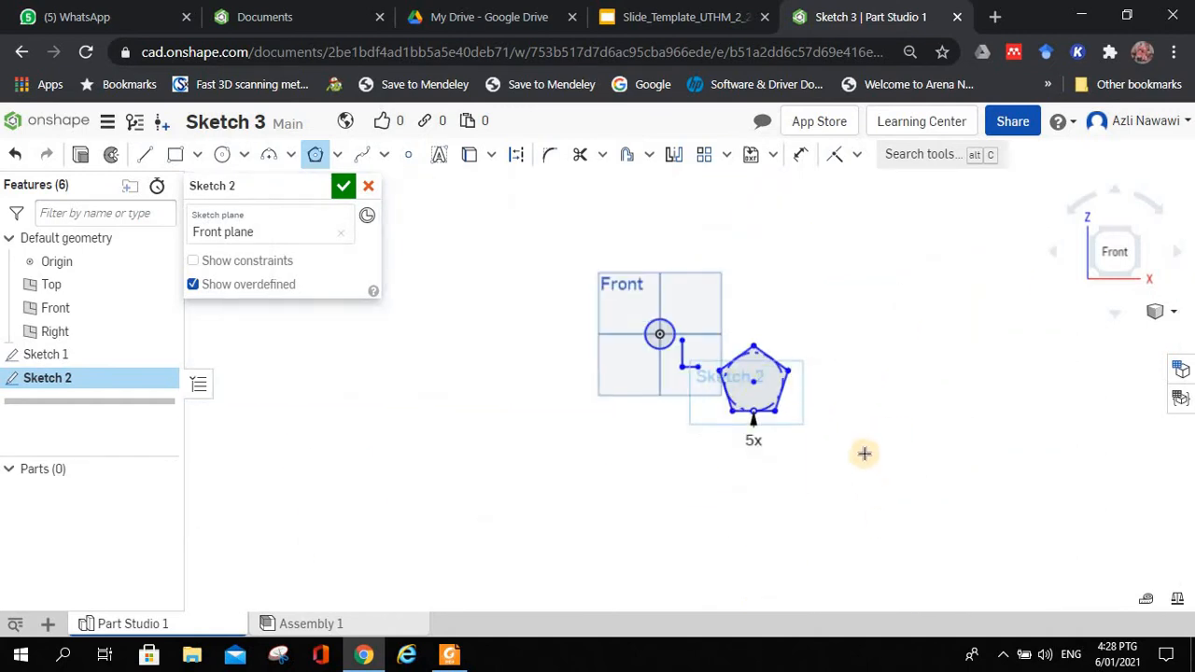
{"action": "scroll", "coordinate": [508, 277], "scroll_direction": "up", "scroll_amount": 5}
{"action": "scroll", "coordinate": [507, 267], "scroll_direction": "down", "scroll_amount": 7}
{"action": "scroll", "coordinate": [601, 364], "scroll_direction": "up", "scroll_amount": 1}
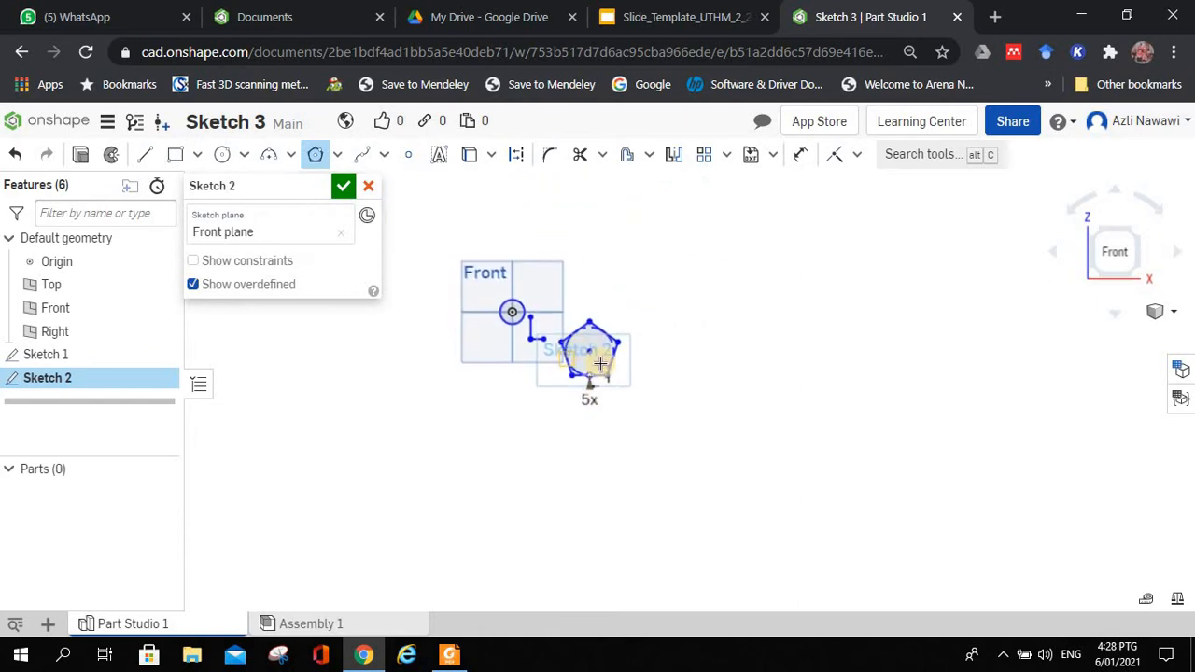
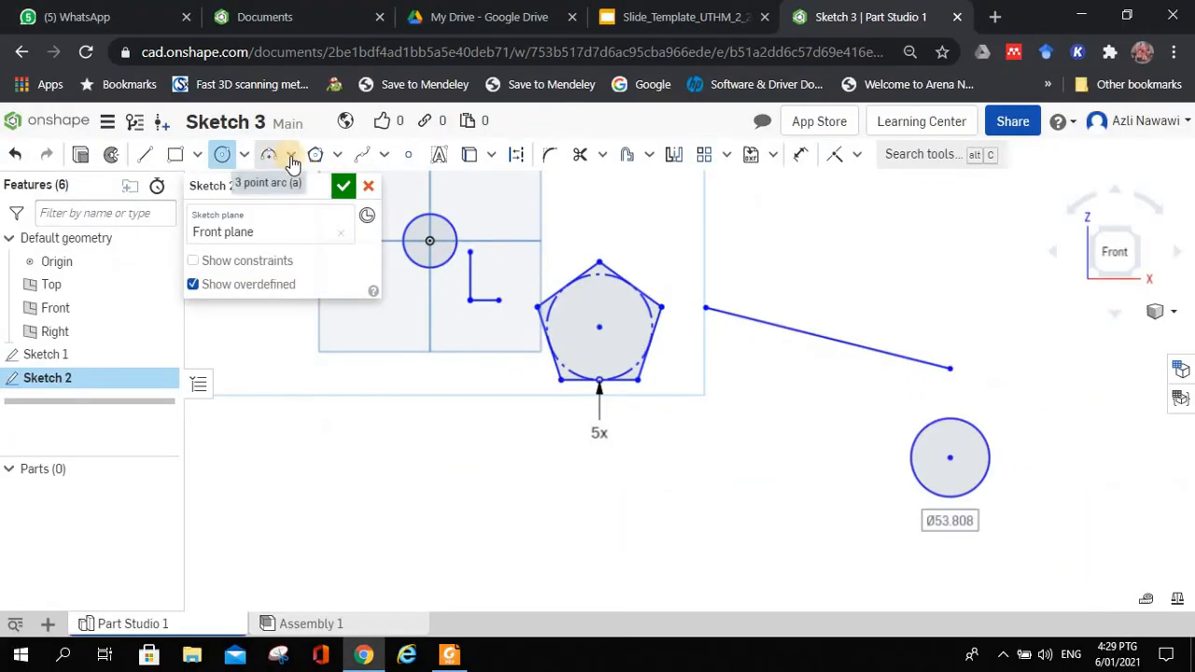
Sketch an upward-bulging three-point arc with a radius of about 29 mm below the circle at the far end of the slanted line
{"action": "left_click", "coordinate": [293, 156]}
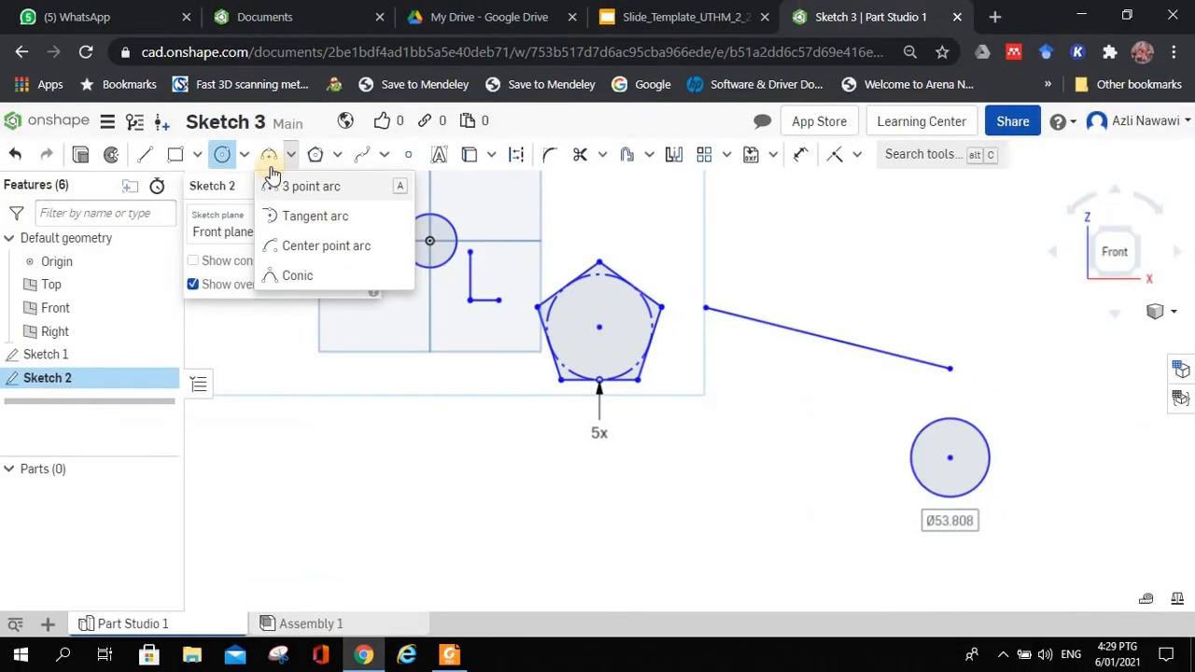
{"action": "left_click", "coordinate": [270, 181]}
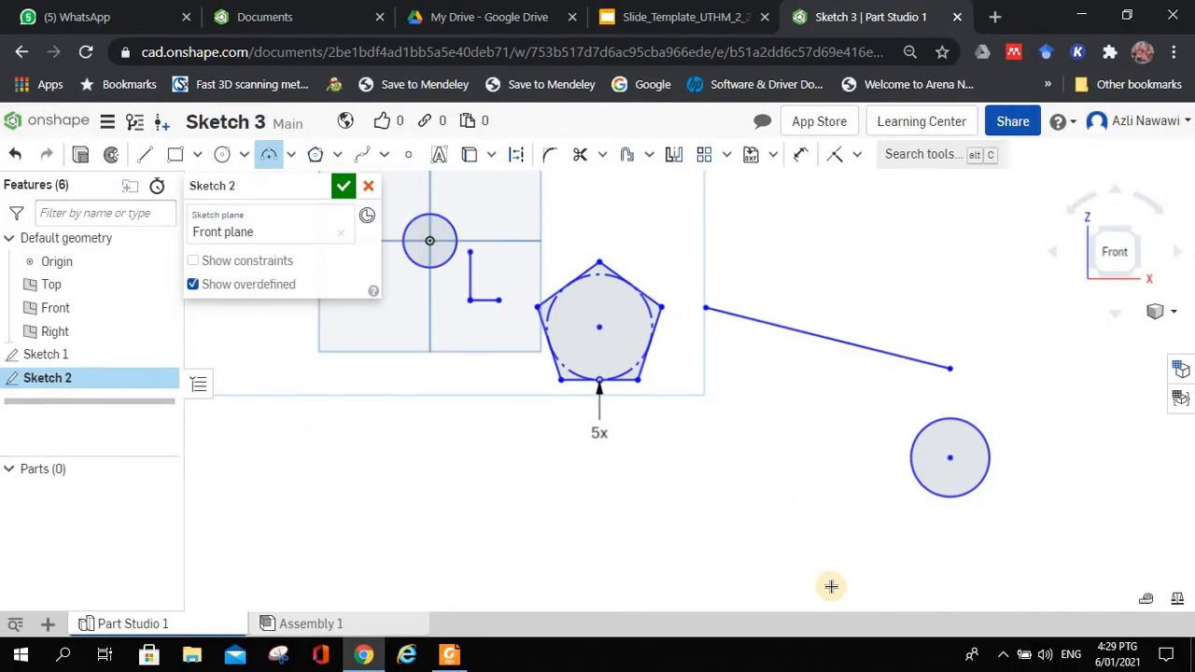
{"action": "left_click", "coordinate": [926, 548]}
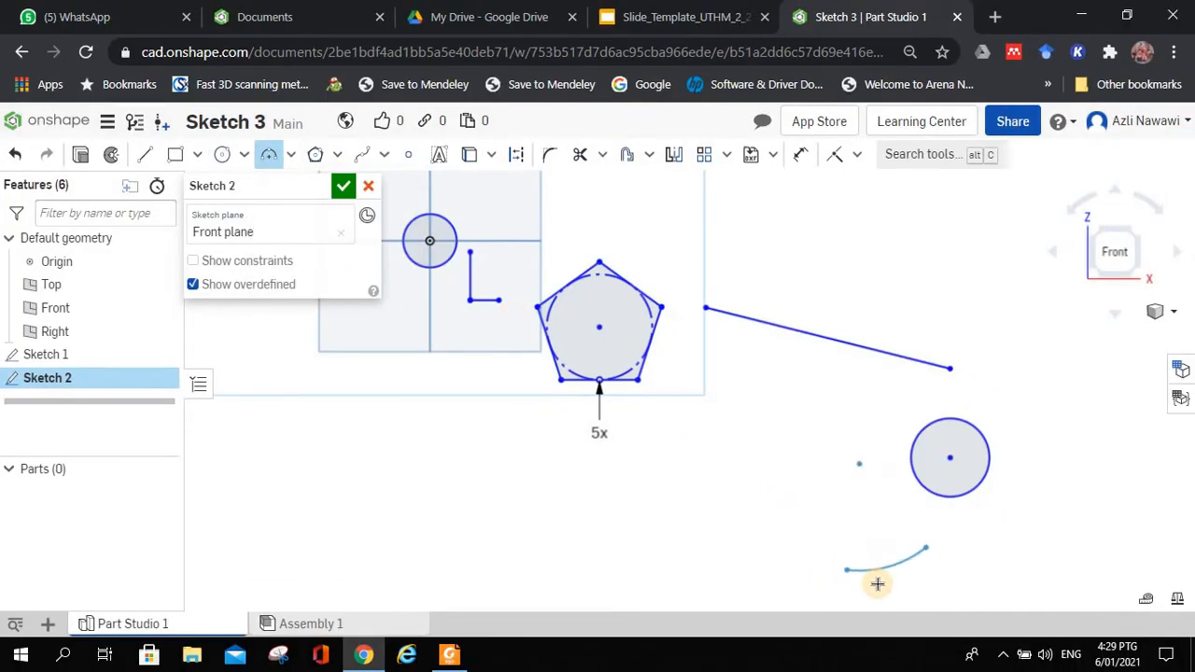
{"action": "left_click", "coordinate": [848, 574]}
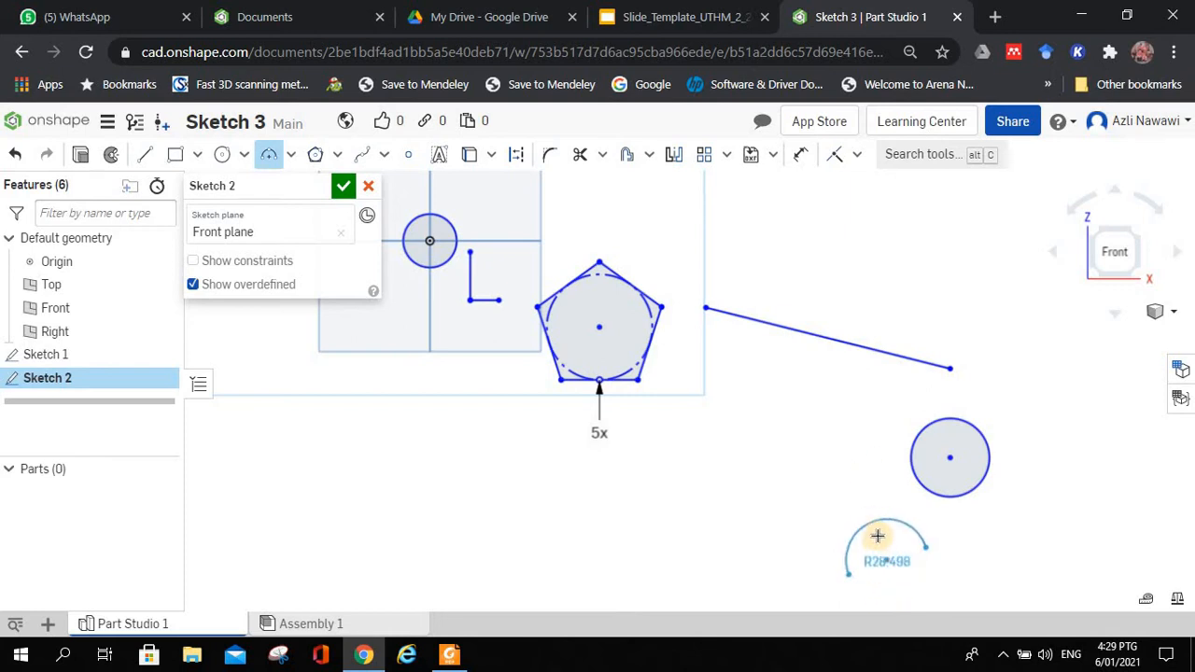
{"action": "scroll", "coordinate": [893, 548], "scroll_direction": "up", "scroll_amount": 1}
{"action": "scroll", "coordinate": [887, 556], "scroll_direction": "down", "scroll_amount": 2}
{"action": "scroll", "coordinate": [894, 563], "scroll_direction": "up", "scroll_amount": 6}
{"action": "scroll", "coordinate": [798, 365], "scroll_direction": "down", "scroll_amount": 4}
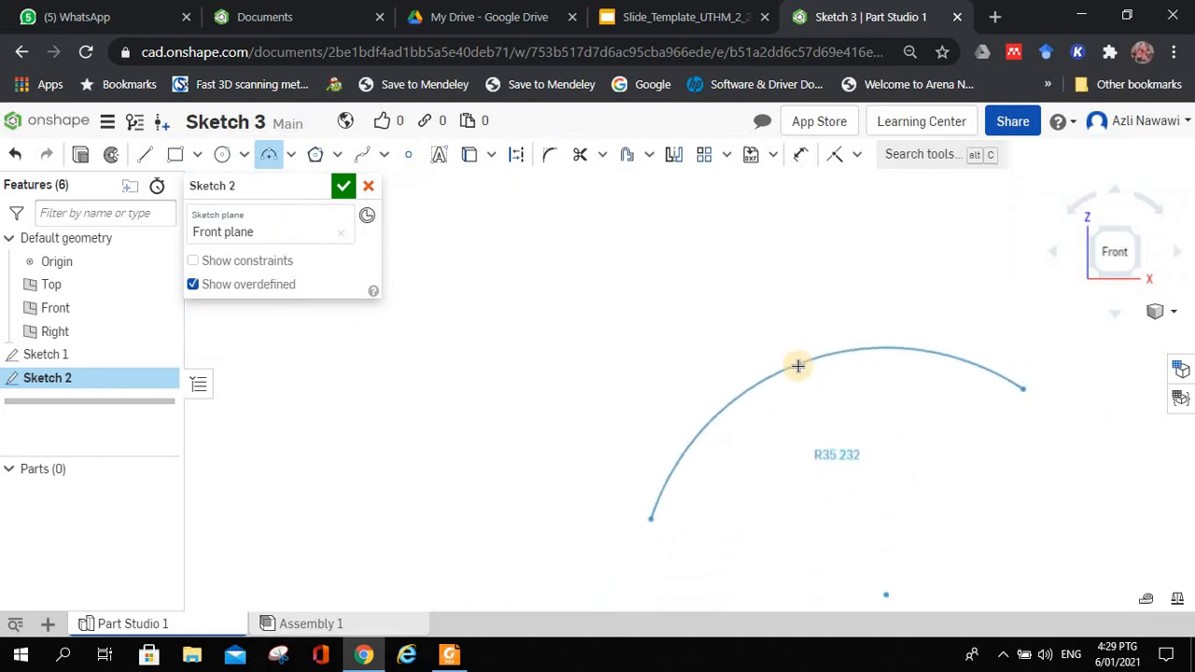
{"action": "left_click", "coordinate": [774, 341]}
{"action": "scroll", "coordinate": [712, 386], "scroll_direction": "up", "scroll_amount": 2}
{"action": "scroll", "coordinate": [715, 387], "scroll_direction": "down", "scroll_amount": 7}
{"action": "scroll", "coordinate": [584, 431], "scroll_direction": "up", "scroll_amount": 2}
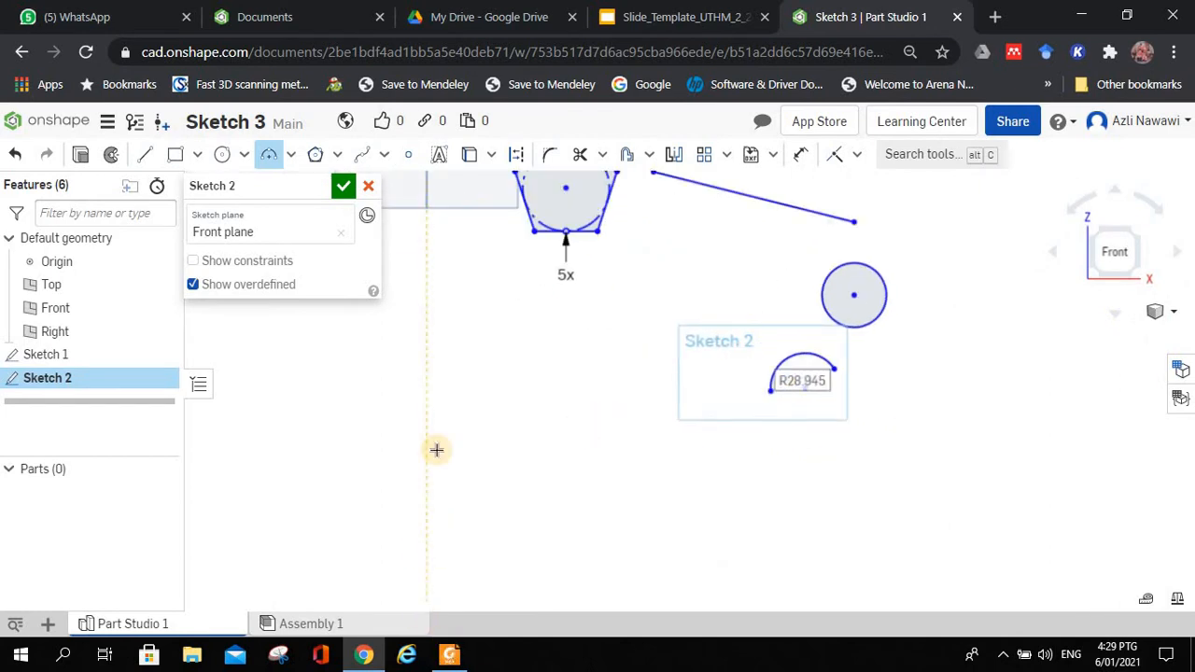
{"action": "key", "text": "f"}
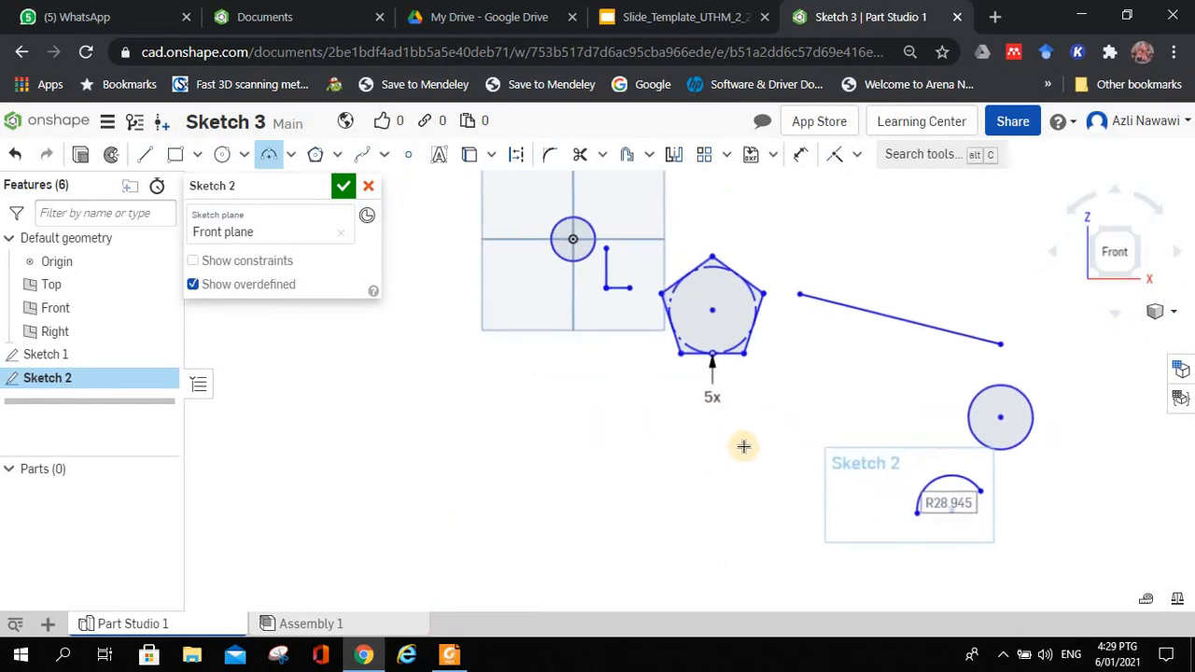
Check the ellipse callout in Foxit Reader, then in Onshape sketch a horizontal ellipse about 261 mm by 86 mm below the pentagon
{"action": "left_click", "coordinate": [441, 659]}
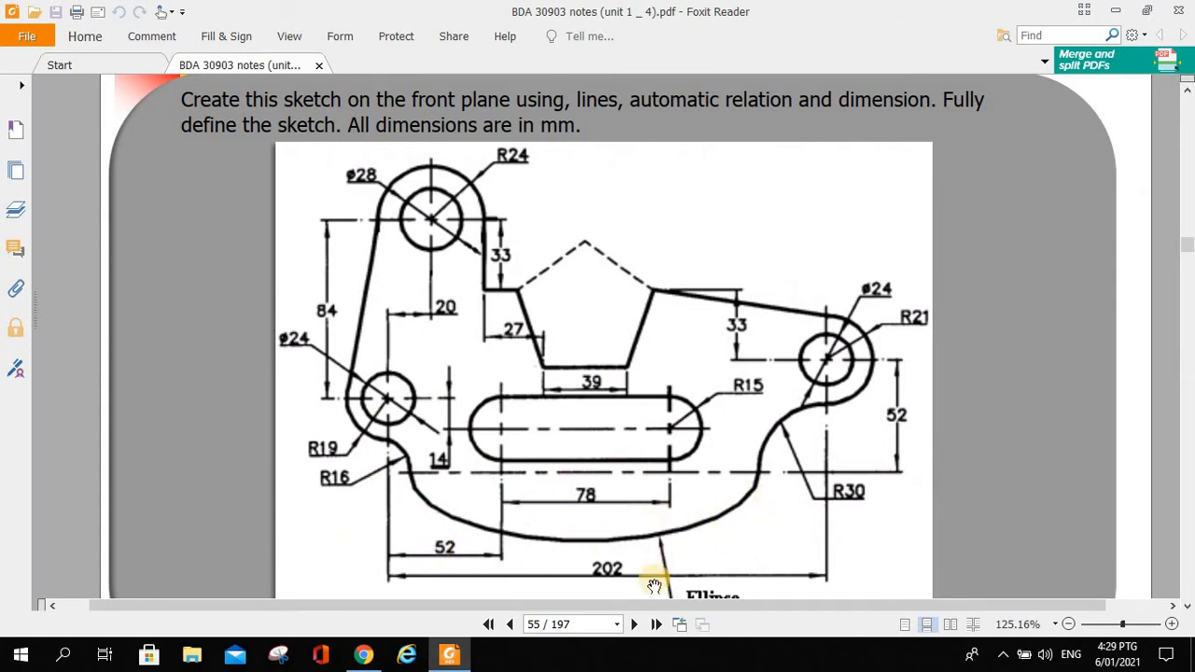
{"action": "scroll", "coordinate": [655, 585], "scroll_direction": "down", "scroll_amount": 1}
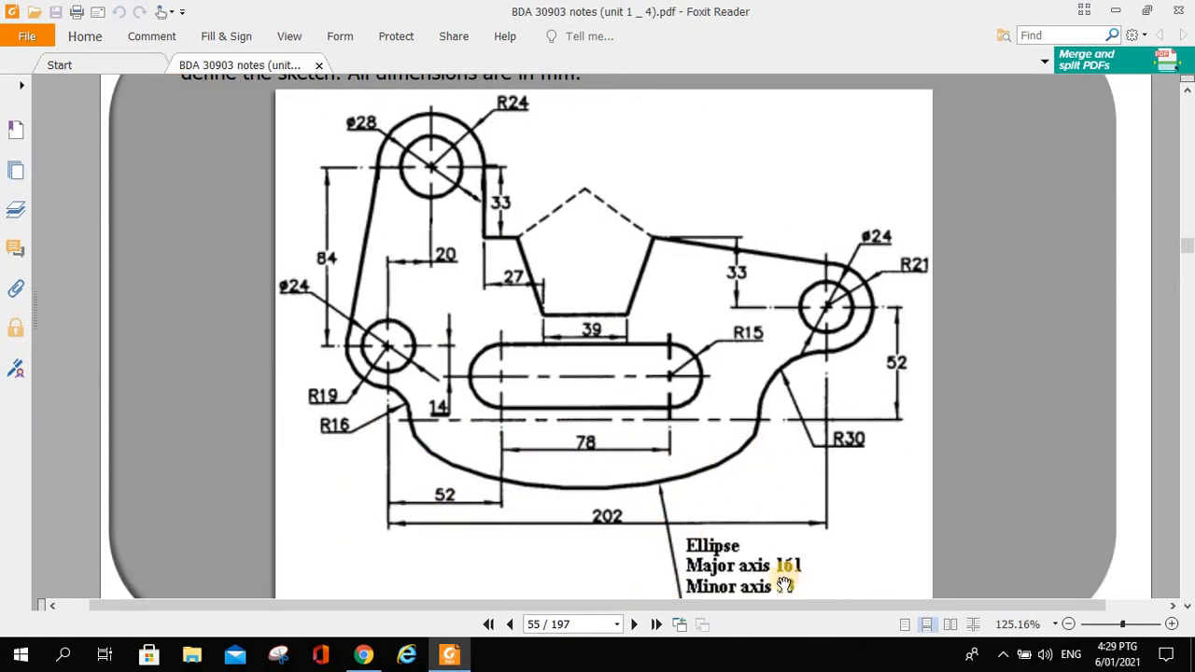
{"action": "left_click", "coordinate": [364, 659]}
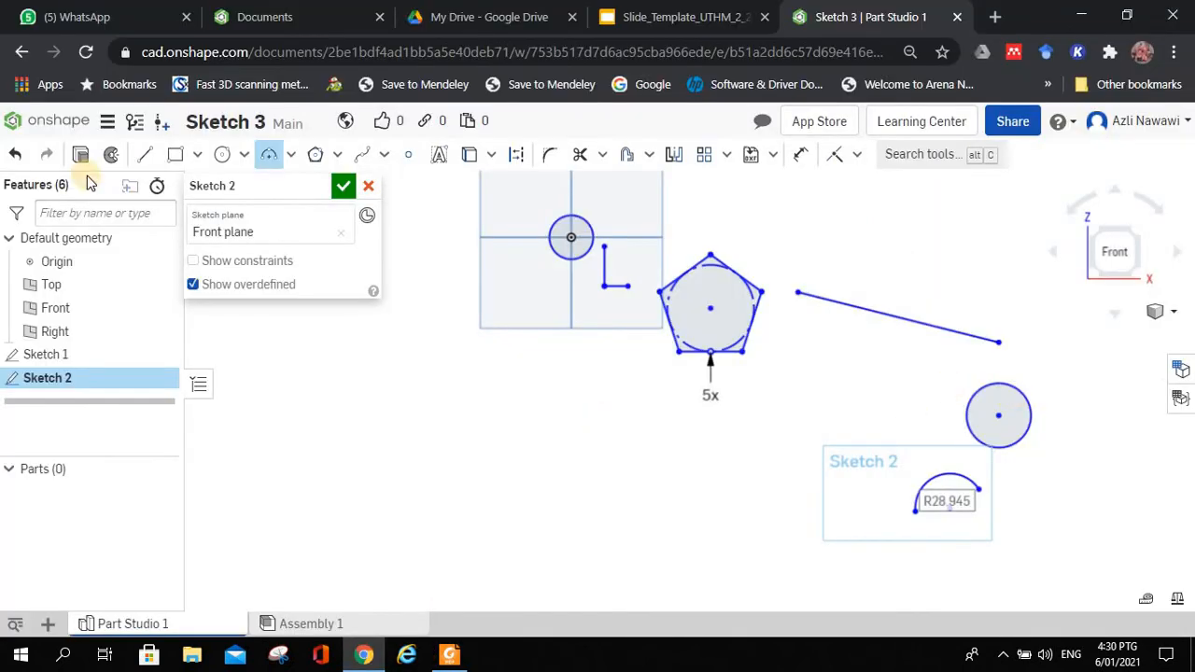
{"action": "left_click", "coordinate": [270, 159]}
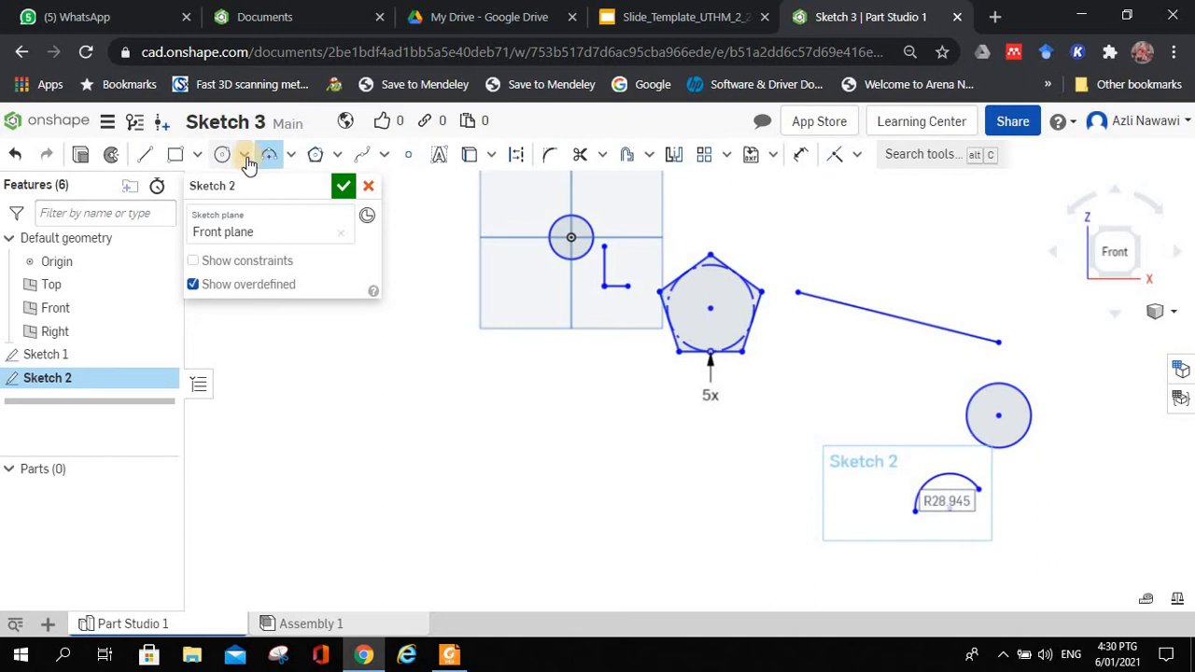
{"action": "left_click", "coordinate": [244, 155]}
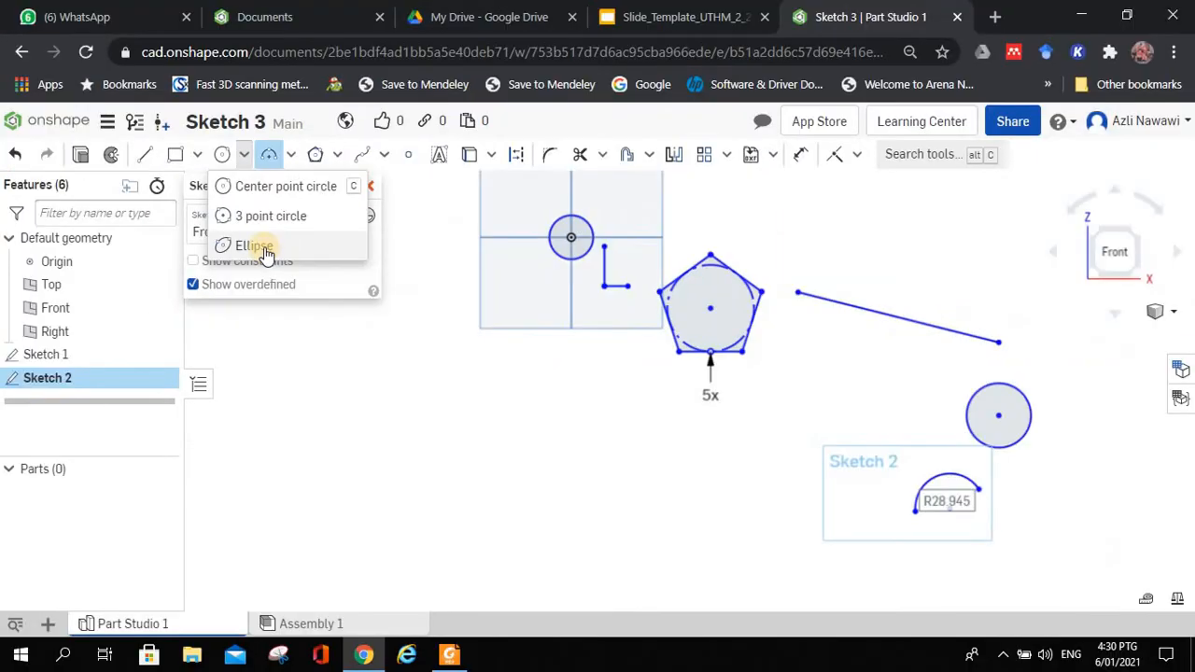
{"action": "left_click", "coordinate": [291, 256]}
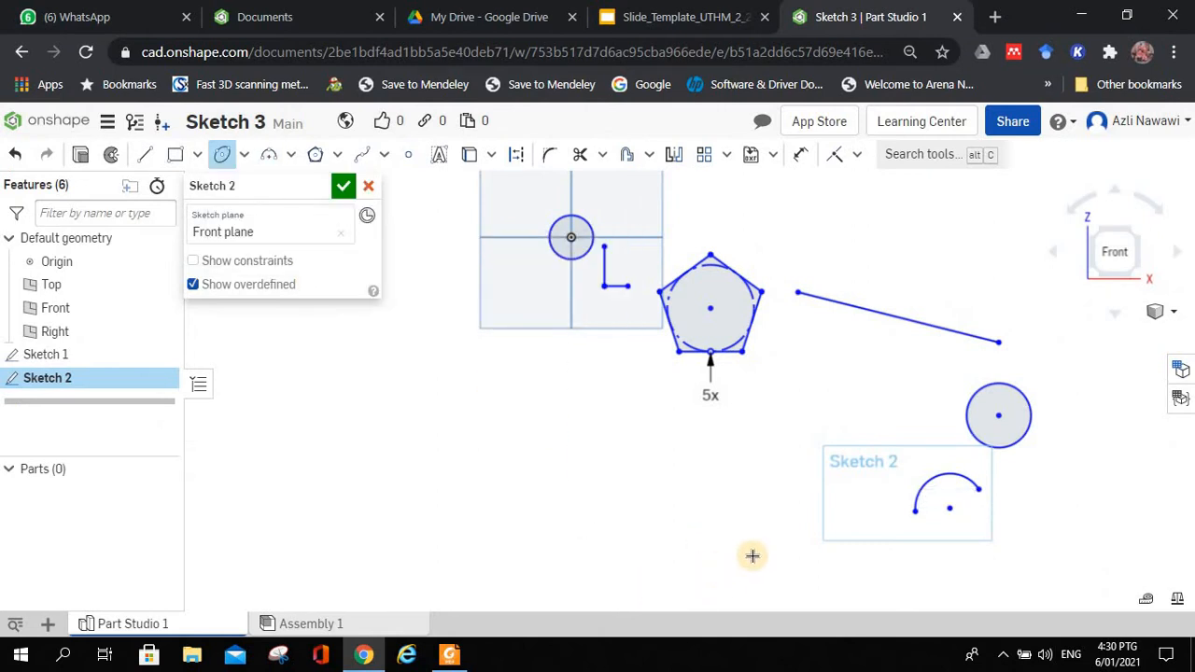
{"action": "scroll", "coordinate": [710, 550], "scroll_direction": "up", "scroll_amount": 1}
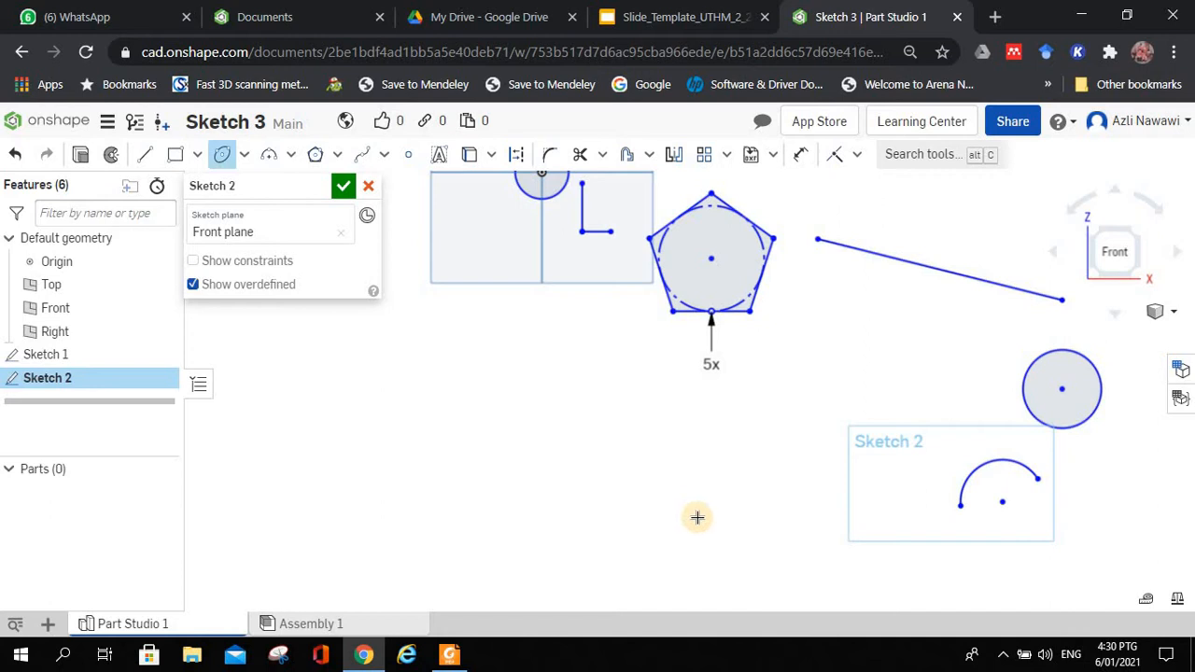
{"action": "scroll", "coordinate": [704, 523], "scroll_direction": "up", "scroll_amount": 2}
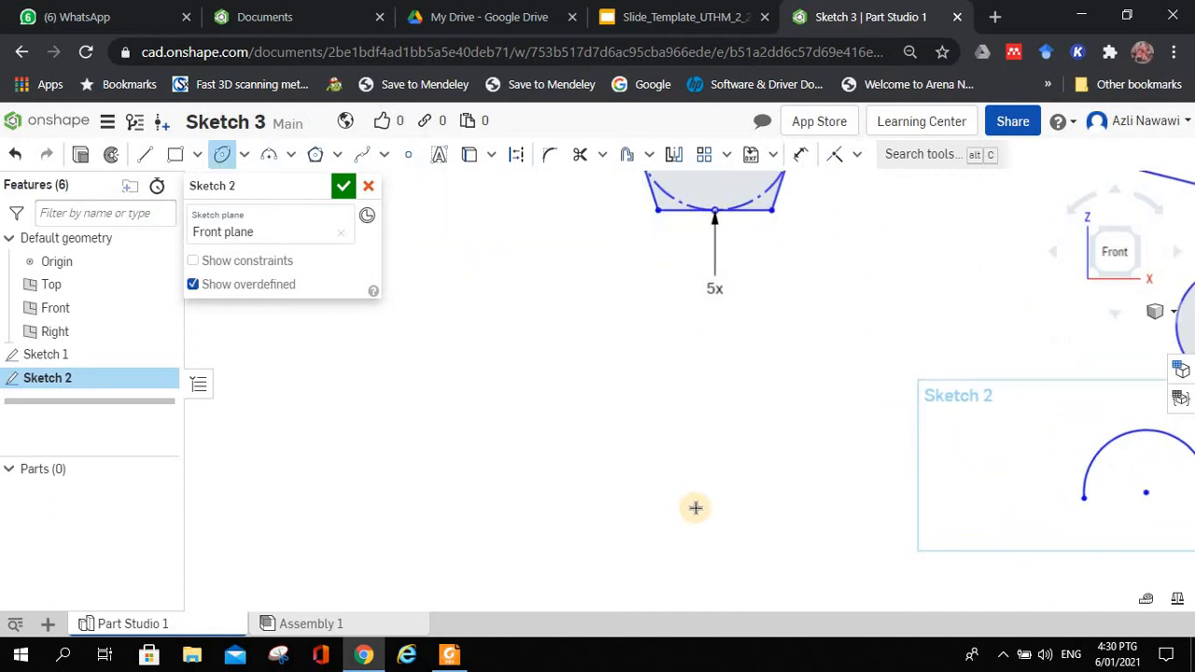
{"action": "left_click", "coordinate": [696, 507]}
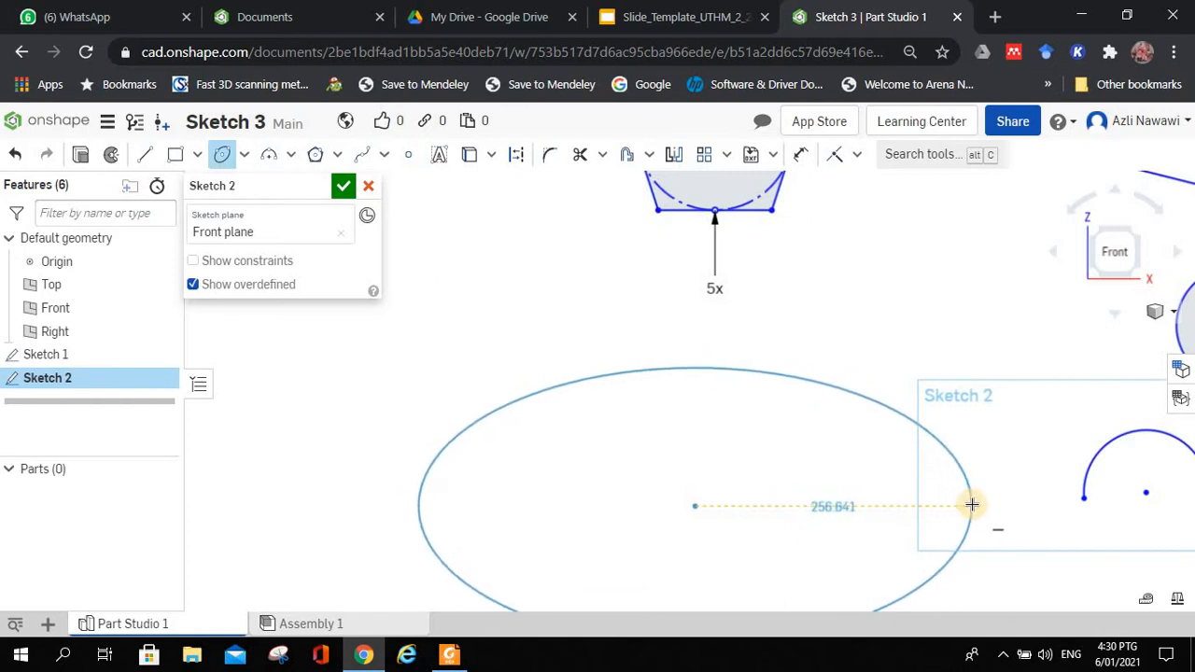
{"action": "left_click", "coordinate": [977, 505]}
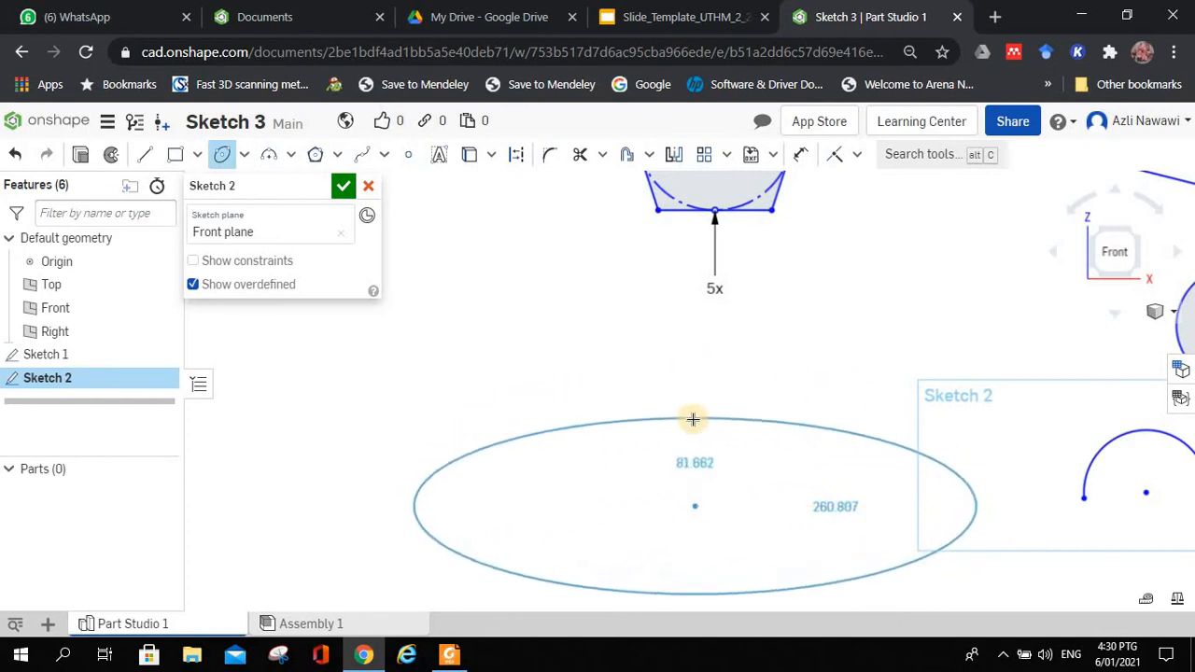
{"action": "left_click", "coordinate": [694, 414]}
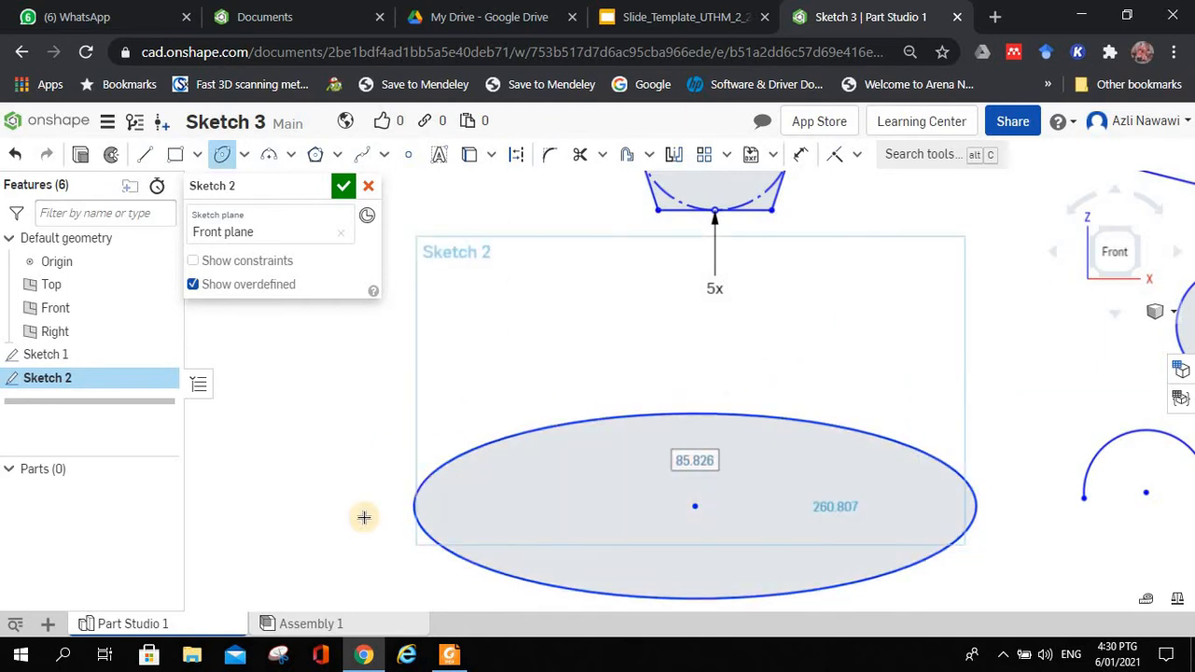
{"action": "scroll", "coordinate": [435, 488], "scroll_direction": "up", "scroll_amount": 3}
{"action": "scroll", "coordinate": [451, 474], "scroll_direction": "down", "scroll_amount": 5}
{"action": "middle_click_drag", "start_coordinate": [539, 441], "coordinate": [726, 448]}
After rechecking the exercise drawing, sketch a three-point arc with a radius of about 28 mm just left of the ellipse, bulging toward it
{"action": "left_click", "coordinate": [452, 646]}
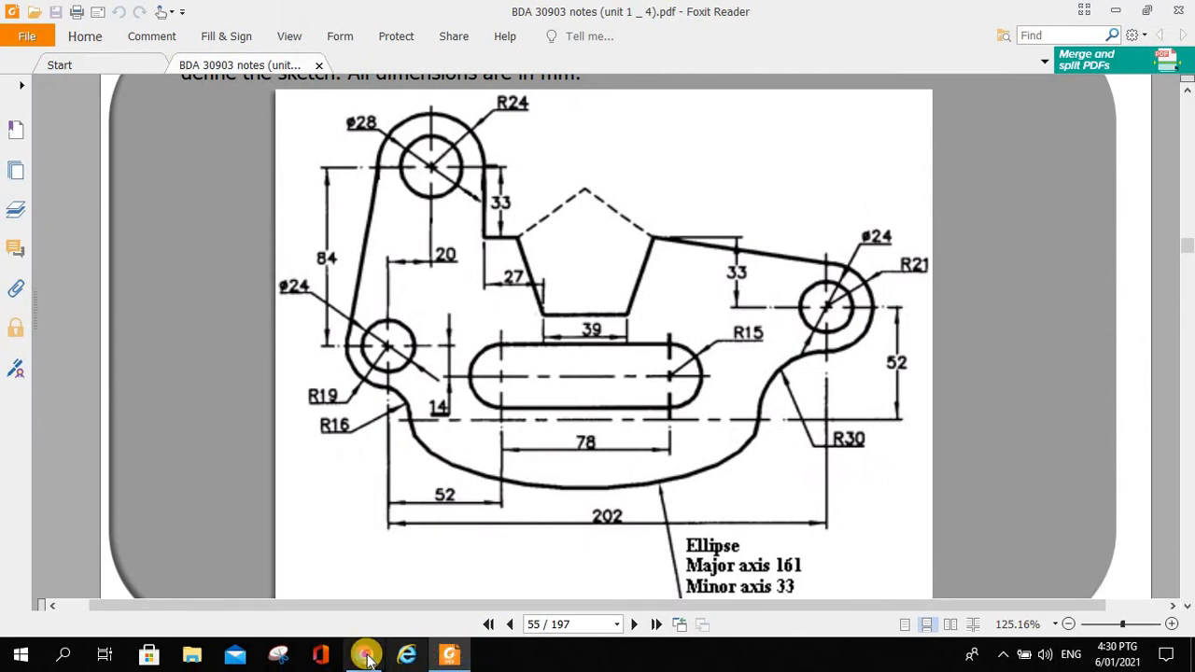
{"action": "left_click", "coordinate": [365, 654]}
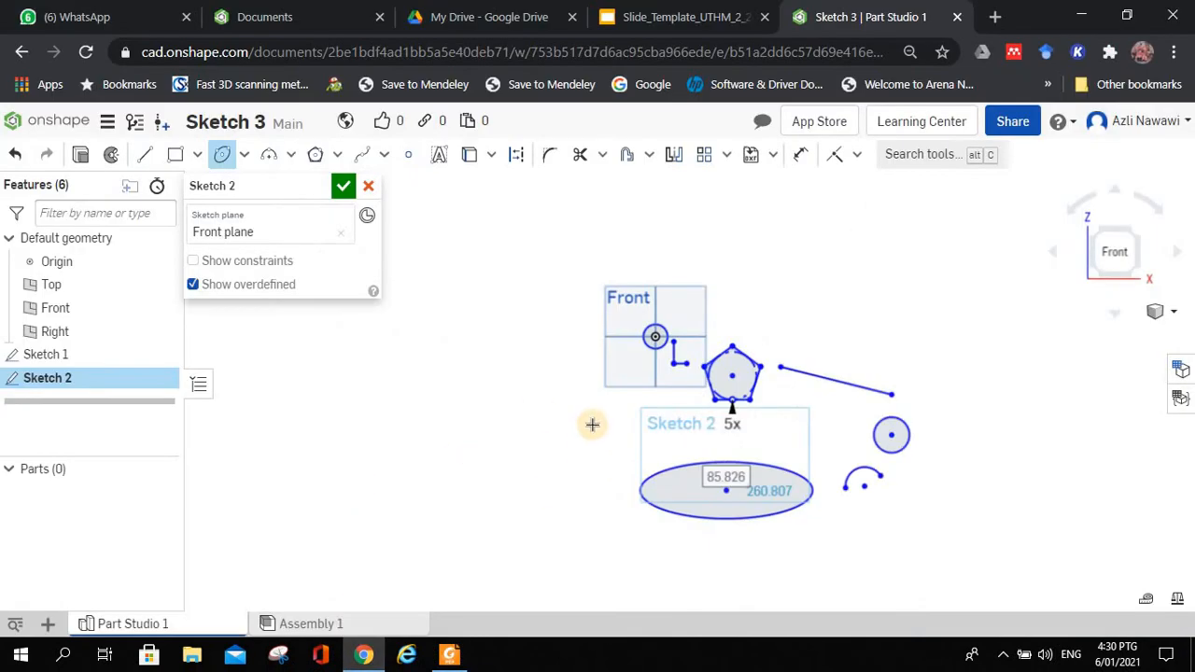
{"action": "scroll", "coordinate": [592, 425], "scroll_direction": "up", "scroll_amount": 3}
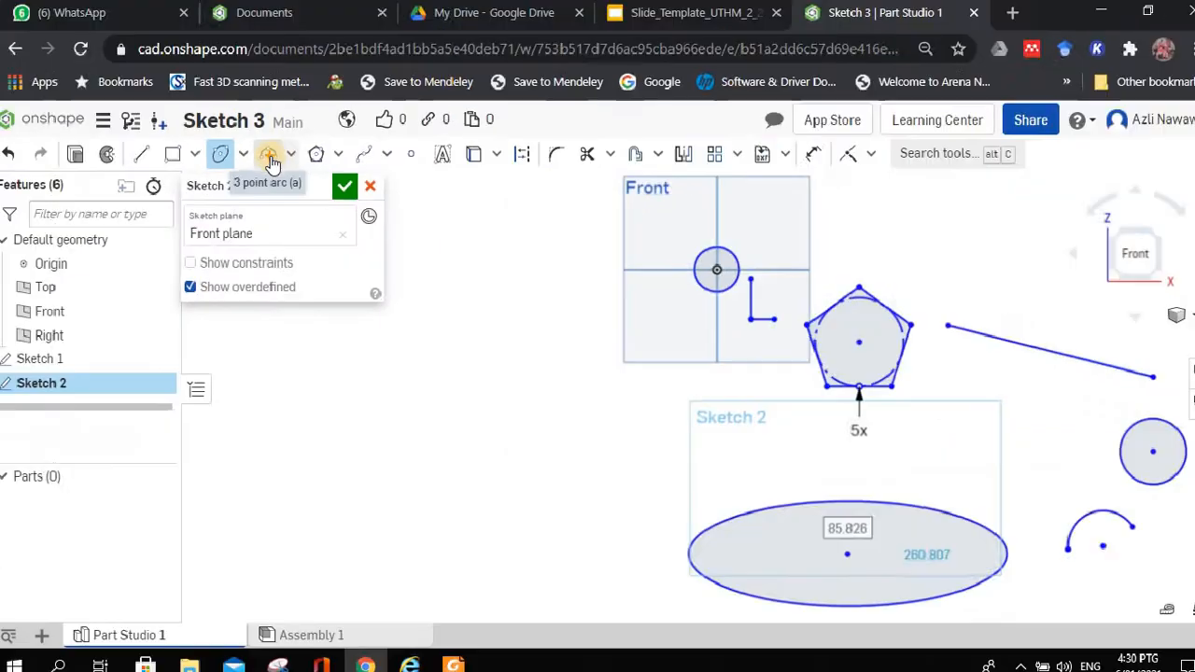
{"action": "left_click", "coordinate": [269, 155]}
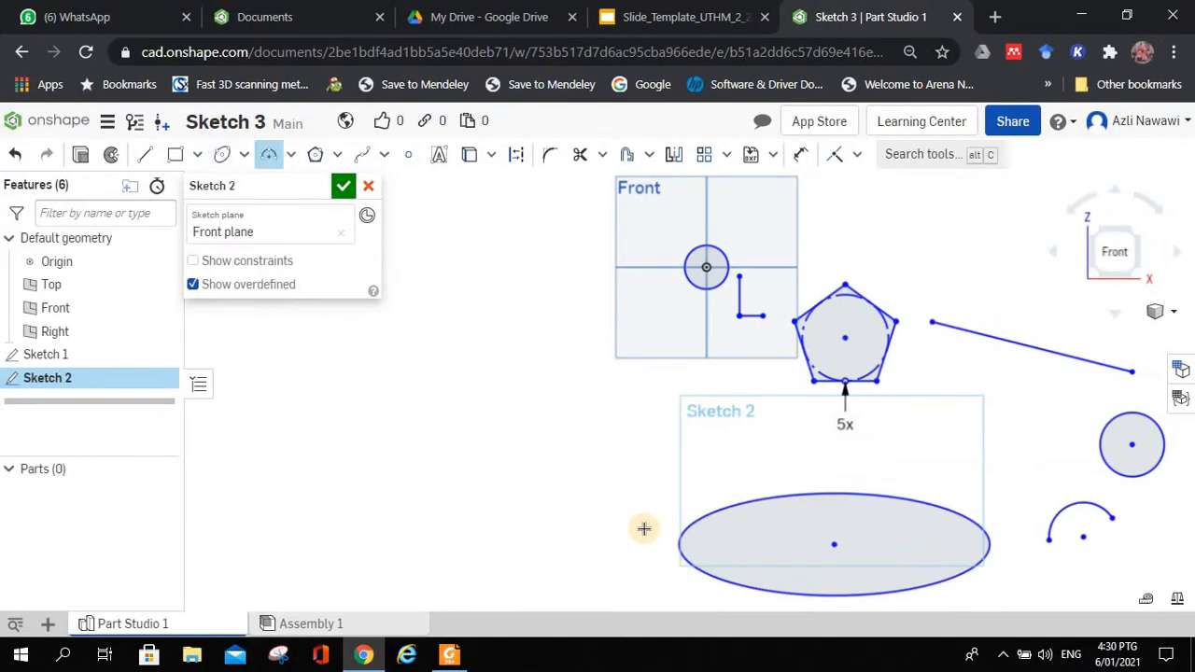
{"action": "left_click", "coordinate": [662, 521]}
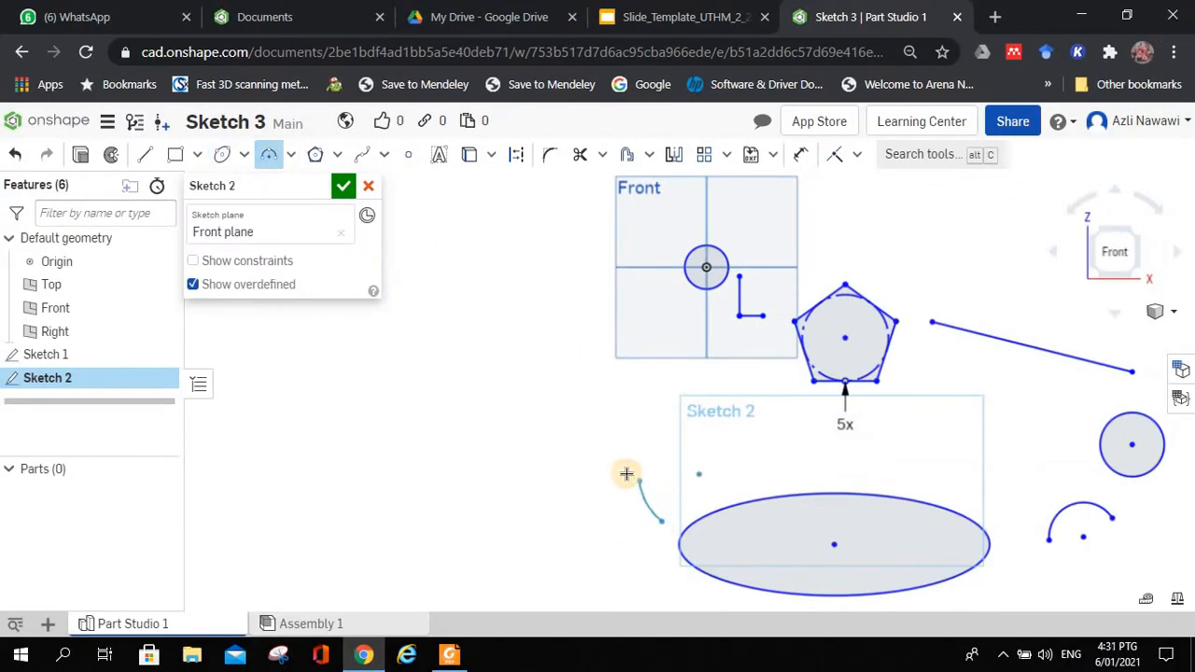
{"action": "left_click", "coordinate": [630, 461]}
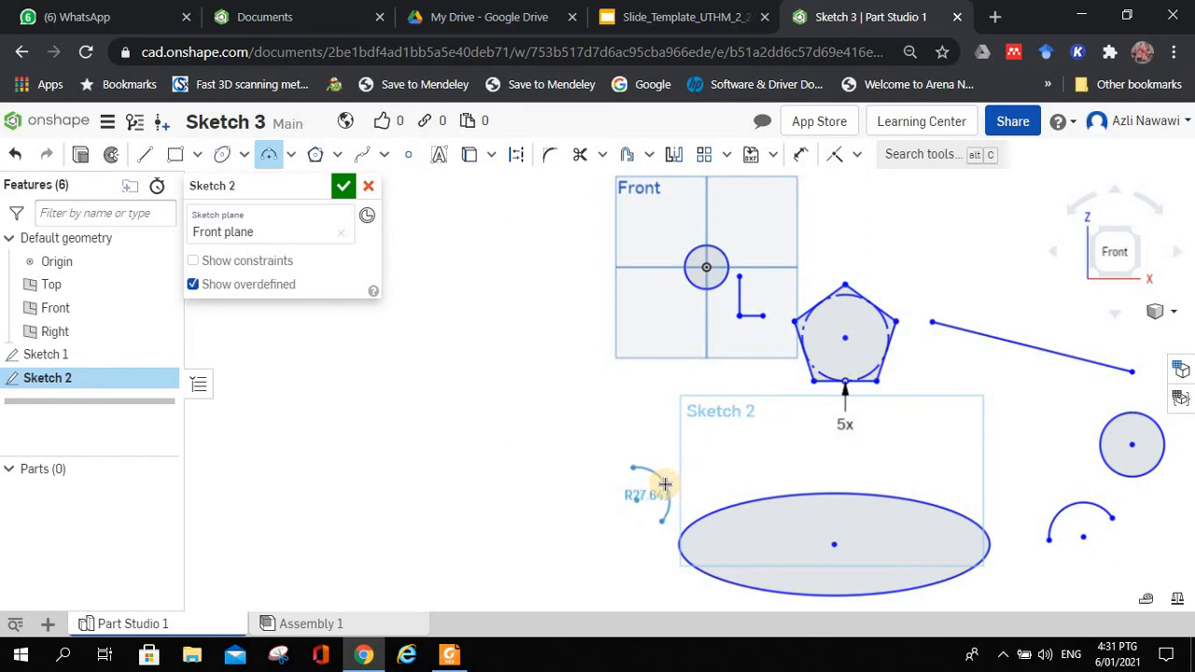
{"action": "scroll", "coordinate": [665, 484], "scroll_direction": "up", "scroll_amount": 3}
{"action": "left_click", "coordinate": [665, 485]}
Check the exercise drawing in Foxit Reader, then in Onshape sketch a left-bulging three-point arc with about 30 mm radius above the ellipse-side arc
{"action": "left_click", "coordinate": [450, 653]}
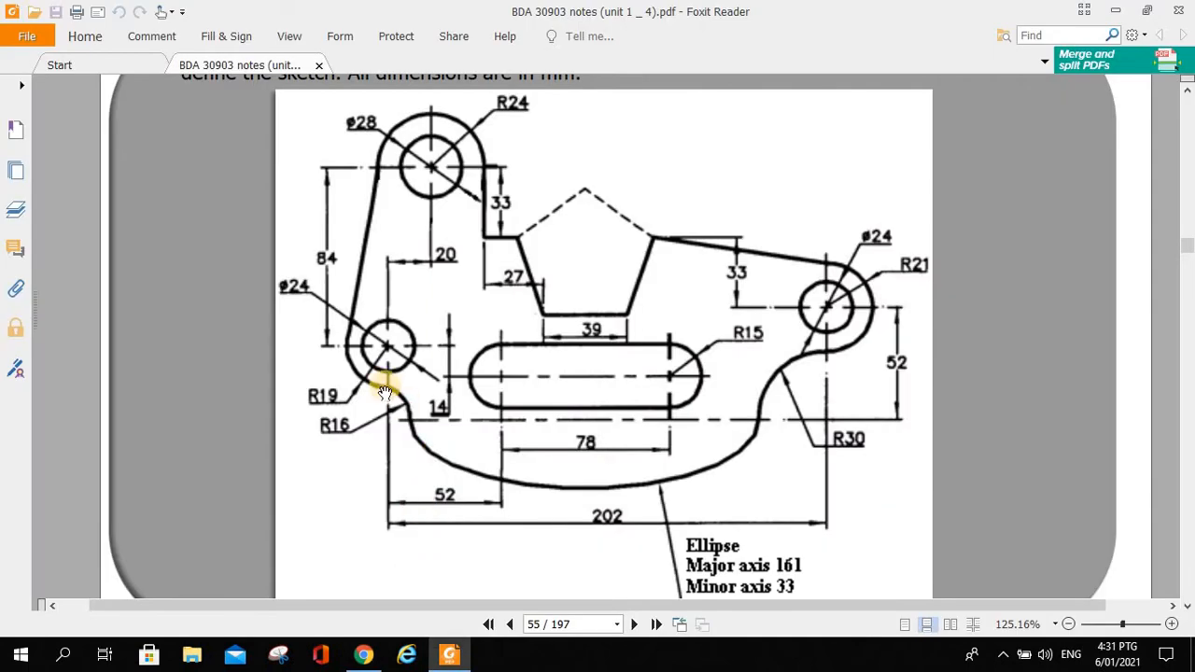
{"action": "left_click", "coordinate": [365, 656]}
{"action": "left_click", "coordinate": [269, 155]}
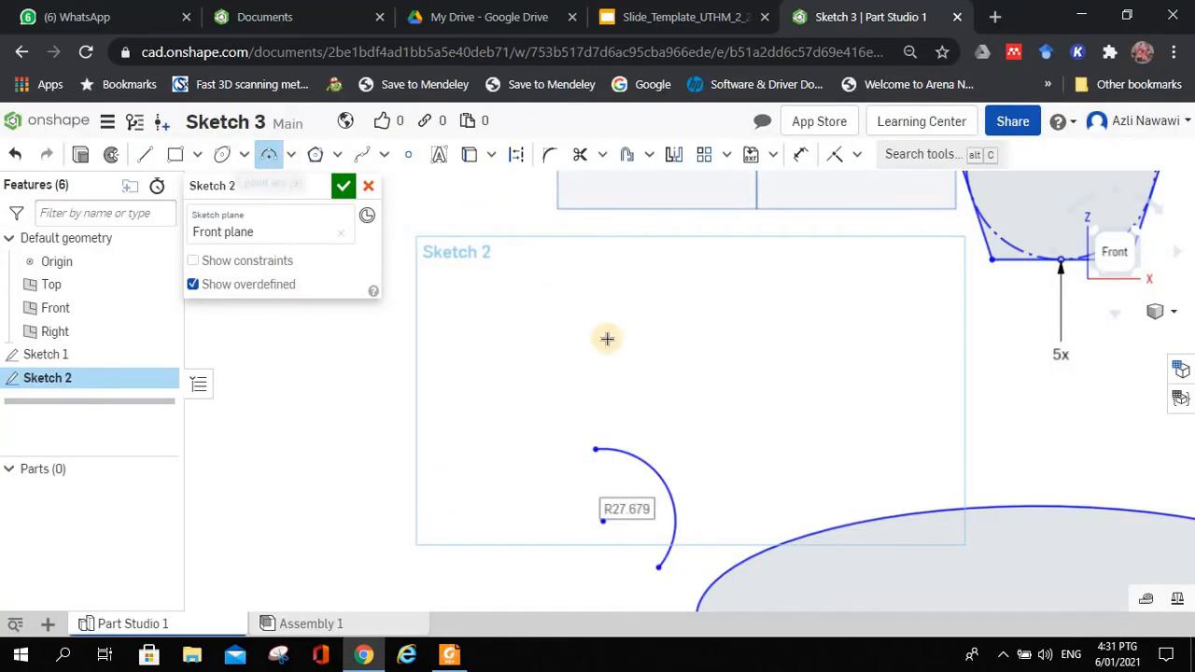
{"action": "left_click", "coordinate": [585, 292]}
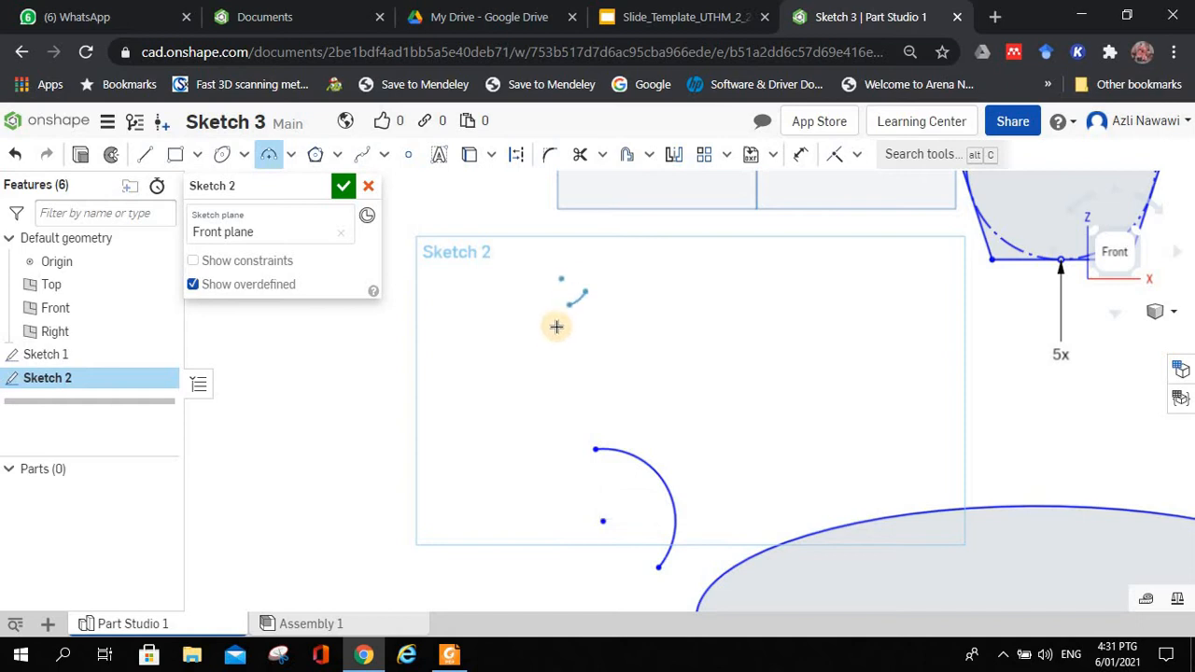
{"action": "left_click", "coordinate": [538, 424]}
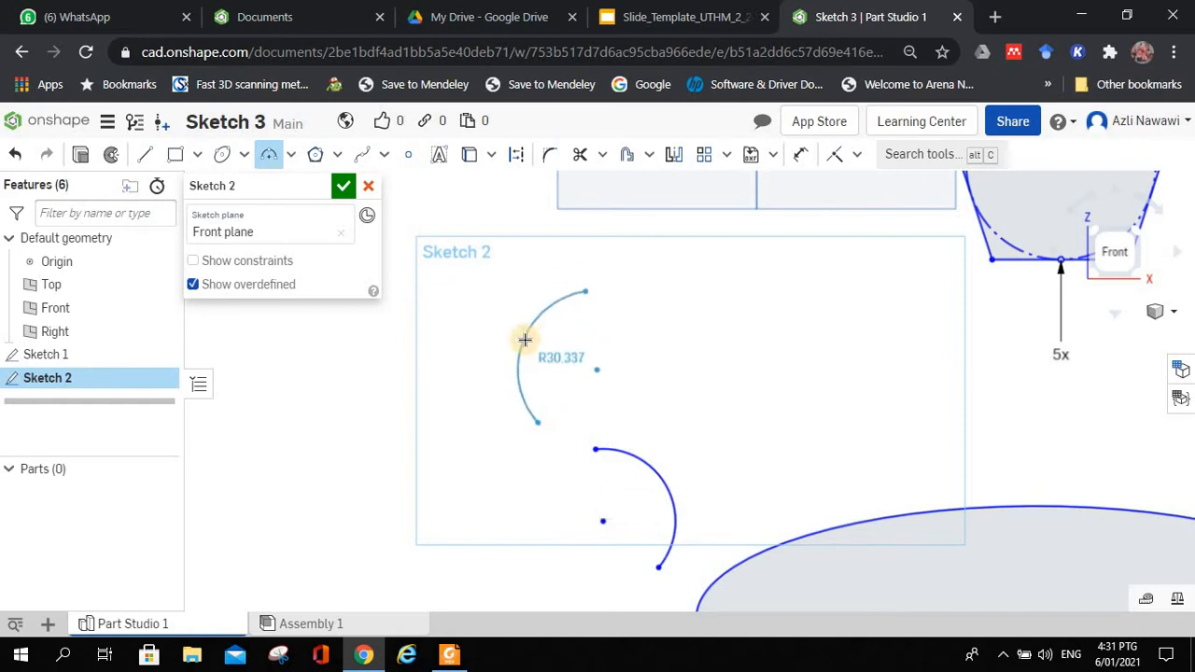
{"action": "left_click", "coordinate": [525, 340]}
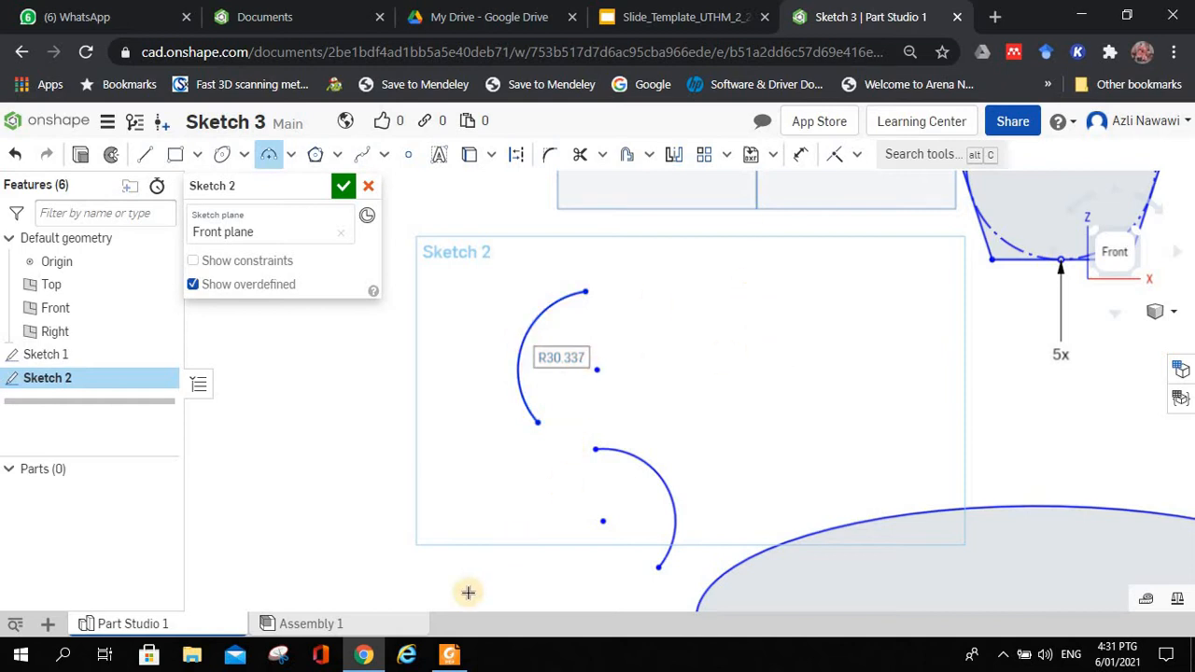
Compare the arcs around the lower-left hole and their transition into the ellipse in the exercise drawing with the arcs sketched in Onshape
{"action": "left_click", "coordinate": [450, 655]}
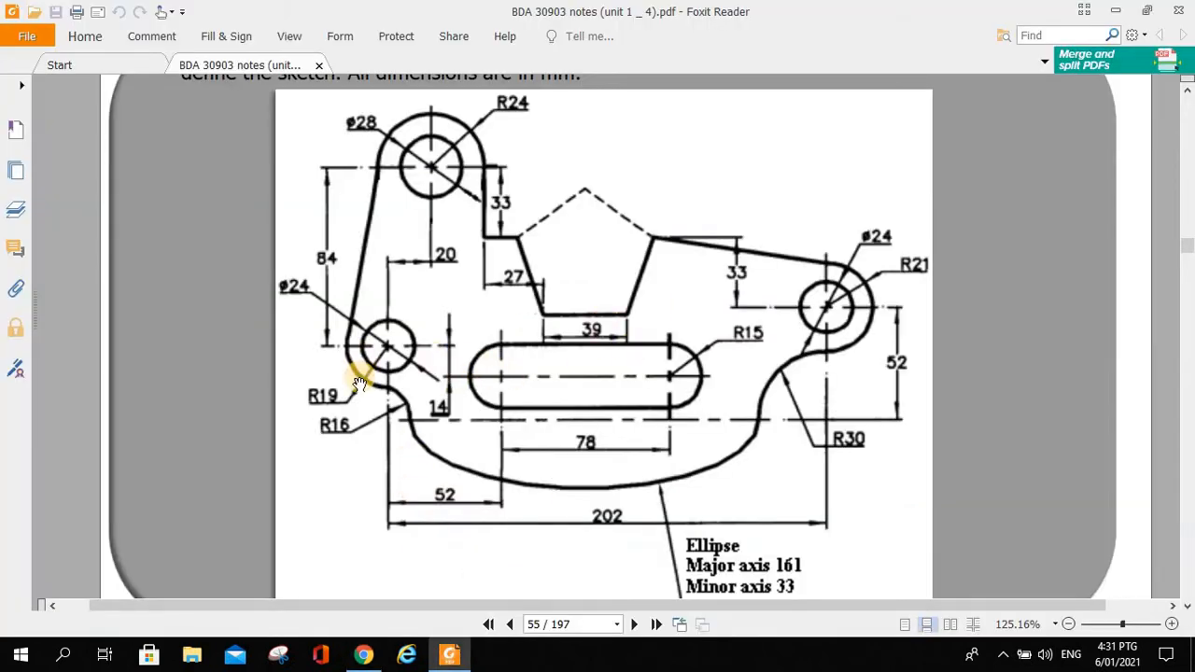
{"action": "scroll", "coordinate": [378, 392], "scroll_direction": "up", "scroll_amount": 3}
{"action": "scroll", "coordinate": [364, 443], "scroll_direction": "down", "scroll_amount": 2}
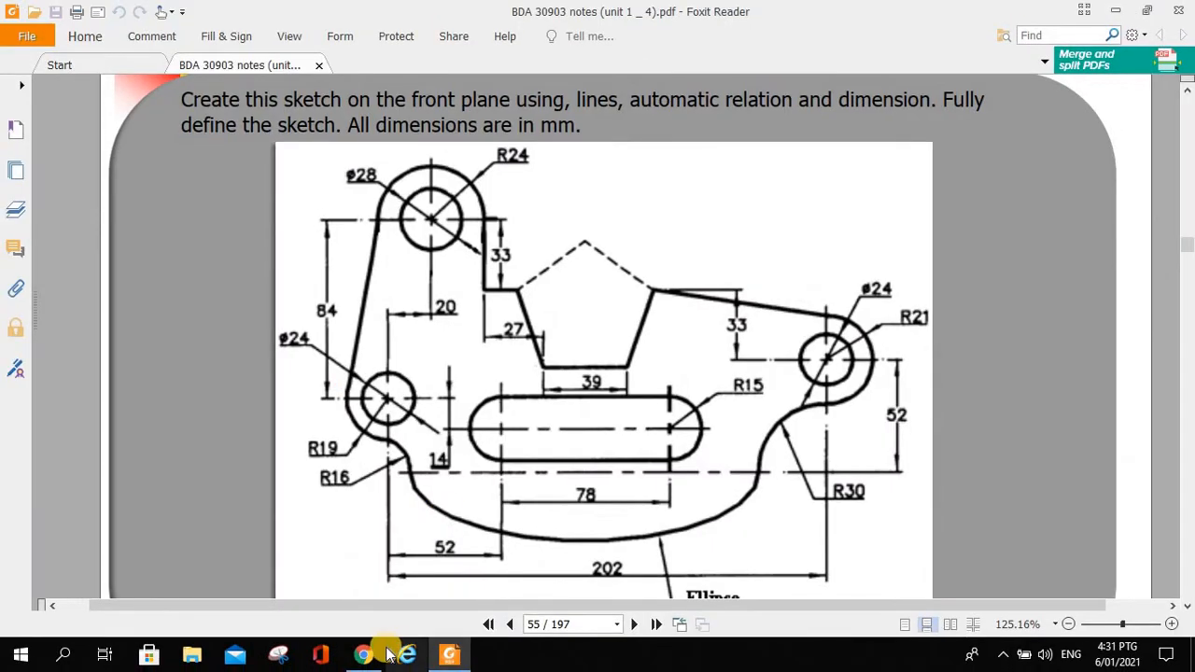
{"action": "left_click", "coordinate": [364, 654]}
{"action": "scroll", "coordinate": [568, 392], "scroll_direction": "up", "scroll_amount": 2}
{"action": "scroll", "coordinate": [563, 480], "scroll_direction": "down", "scroll_amount": 3}
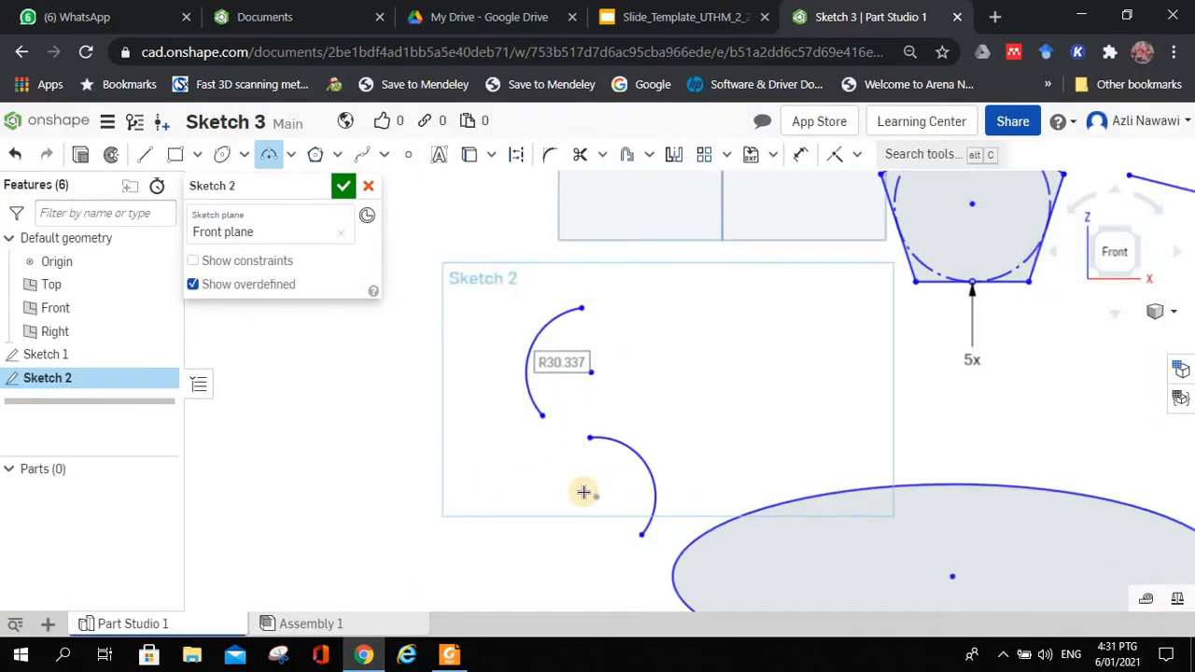
{"action": "left_click", "coordinate": [449, 656]}
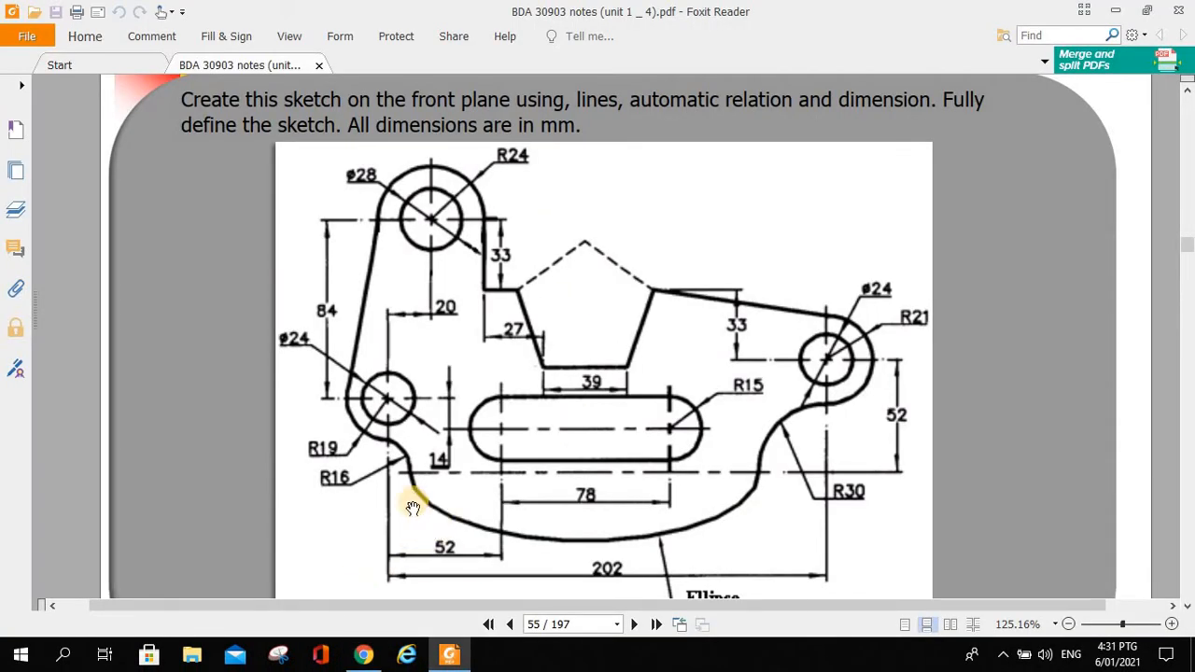
{"action": "left_click", "coordinate": [365, 654]}
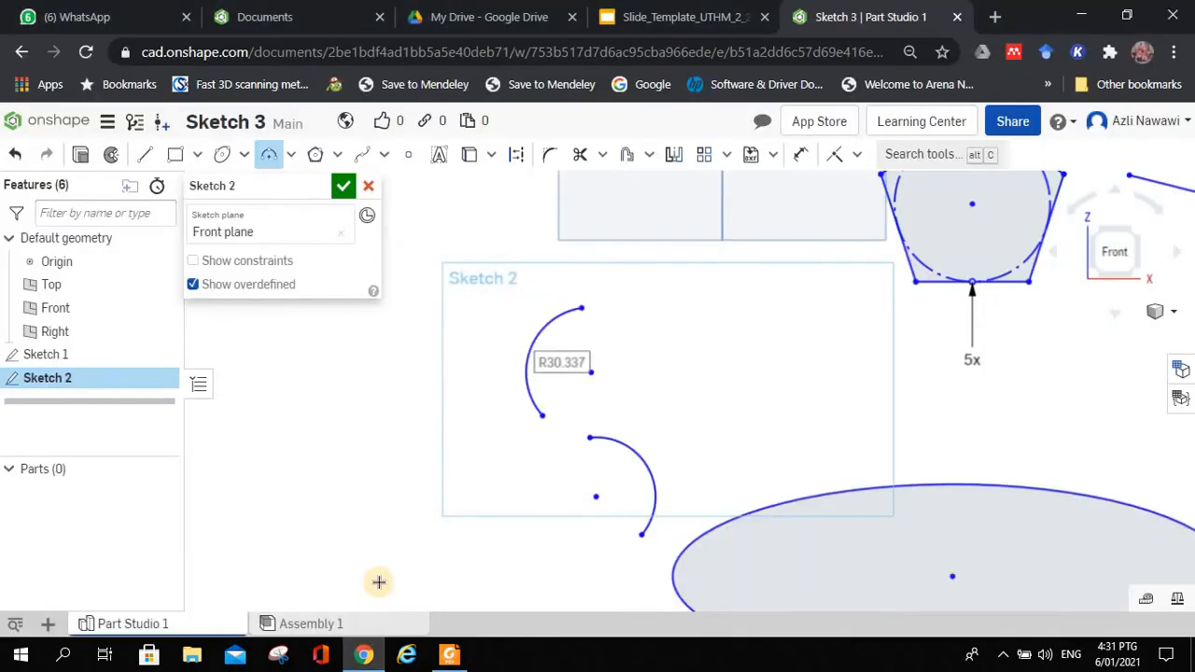
{"action": "left_click", "coordinate": [449, 657]}
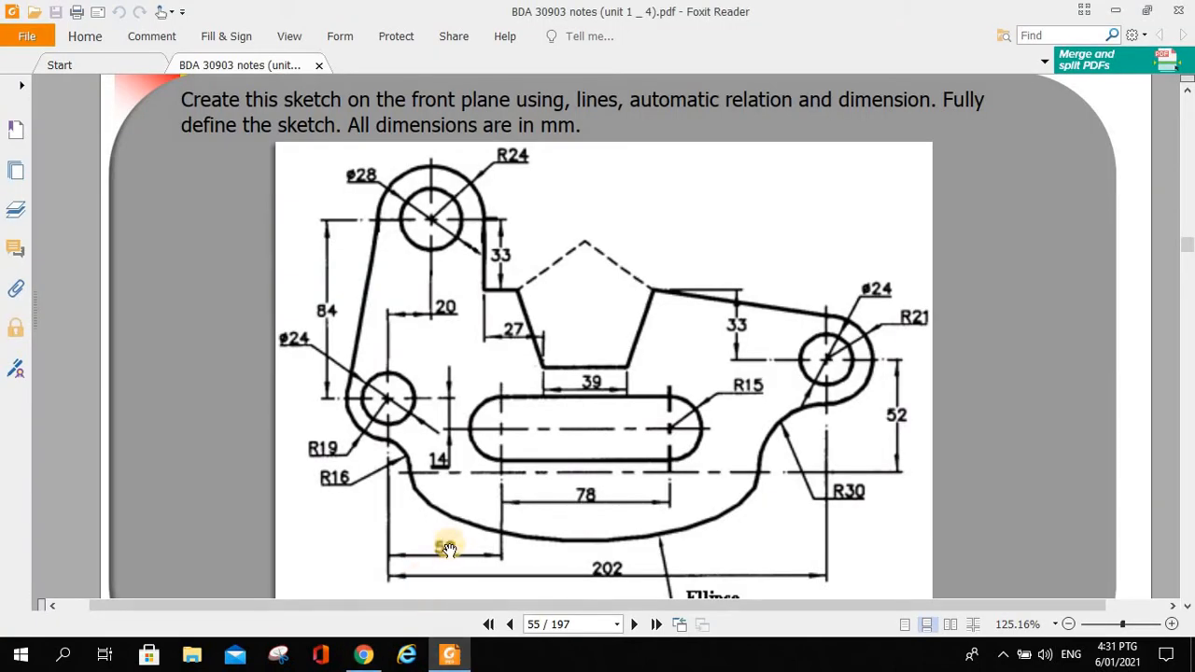
{"action": "left_click", "coordinate": [367, 652]}
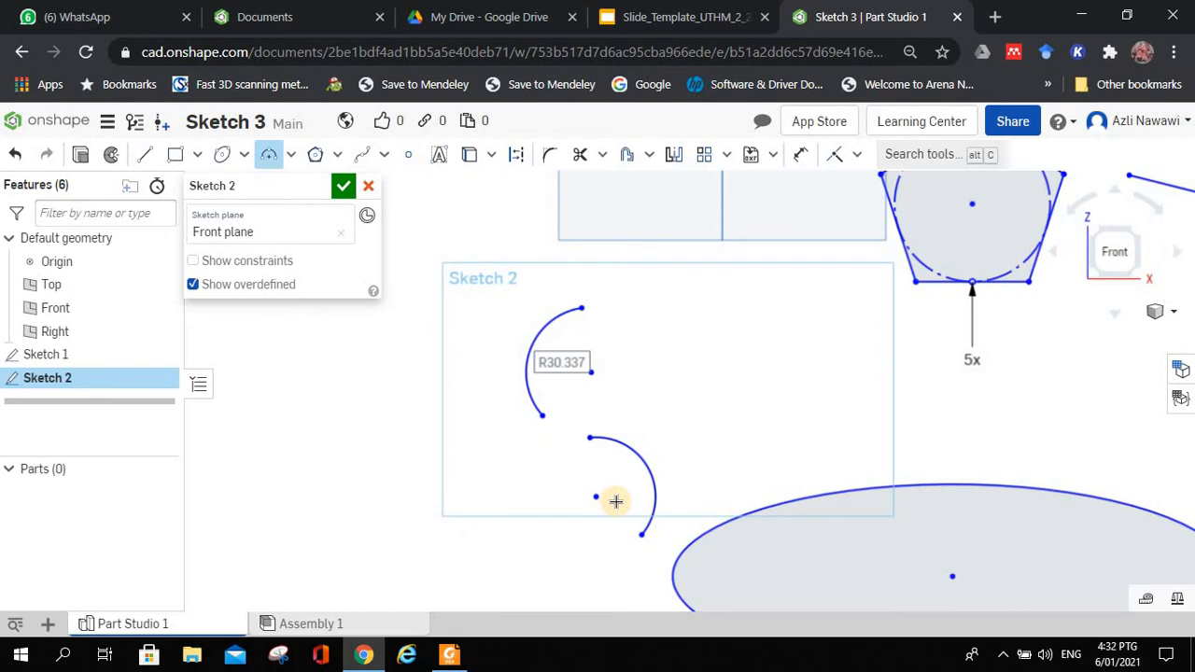
{"action": "scroll", "coordinate": [581, 498], "scroll_direction": "down", "scroll_amount": 1}
{"action": "scroll", "coordinate": [566, 491], "scroll_direction": "up", "scroll_amount": 2}
{"action": "scroll", "coordinate": [574, 465], "scroll_direction": "down", "scroll_amount": 3}
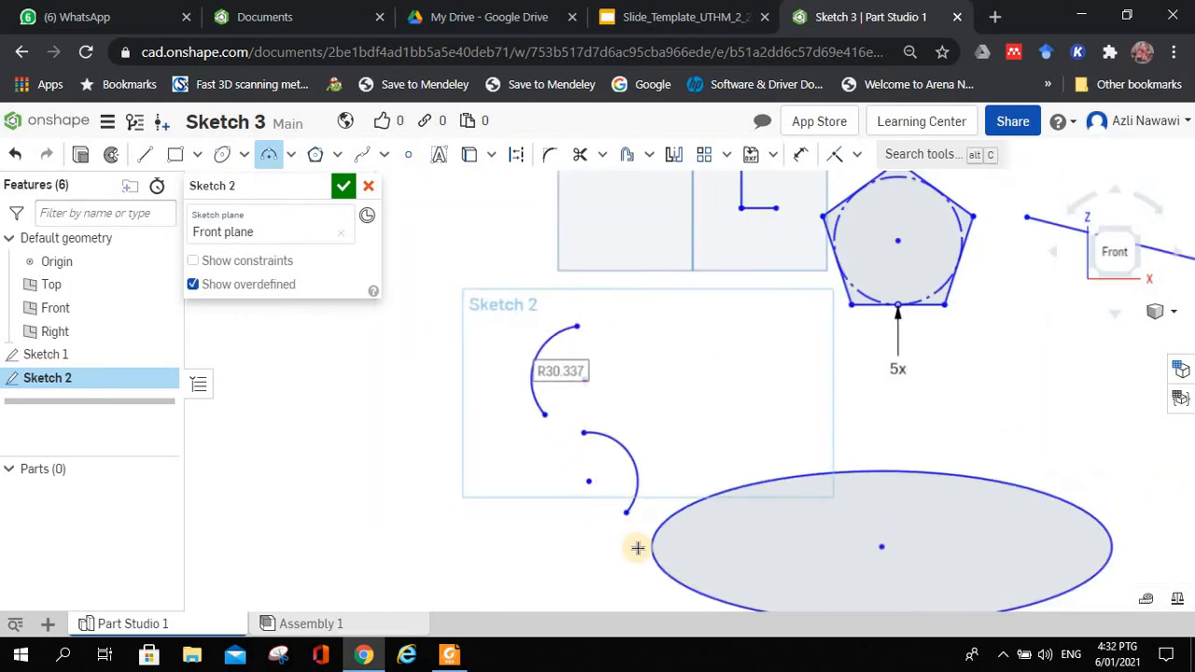
{"action": "middle_click_drag", "start_coordinate": [652, 547], "coordinate": [622, 413]}
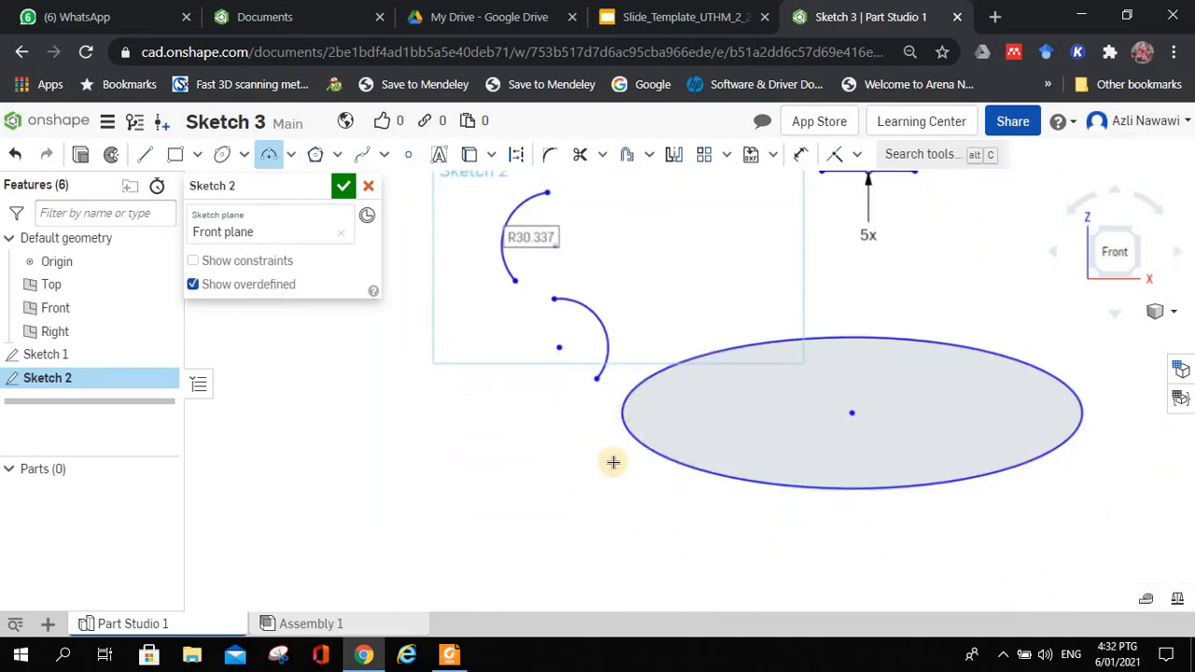
Recheck the exercise drawing, then sketch a third three-point arc of about 22 mm radius below the other two, bulging toward the lower left
{"action": "left_click", "coordinate": [448, 658]}
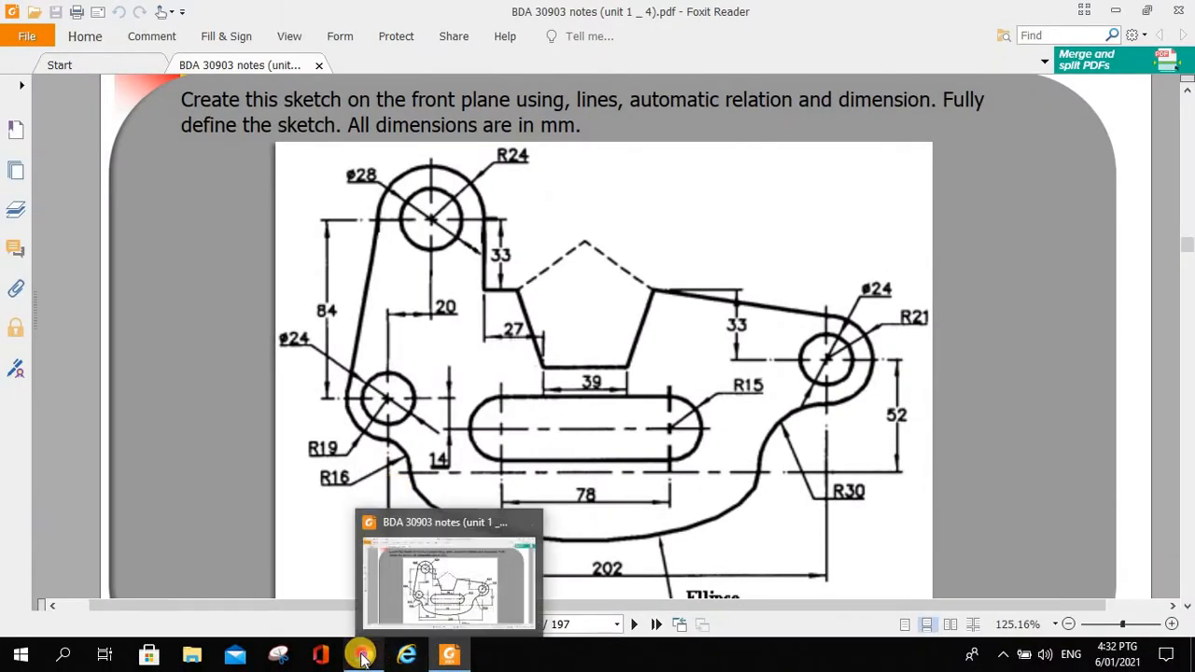
{"action": "left_click", "coordinate": [364, 656]}
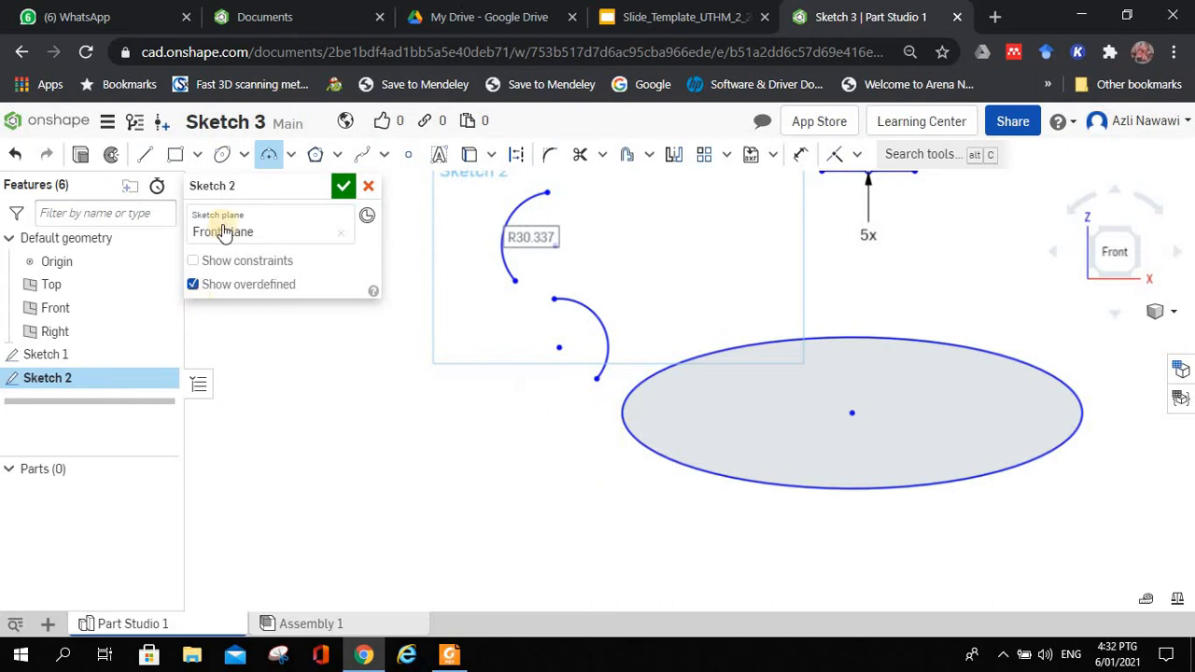
{"action": "left_click", "coordinate": [269, 155]}
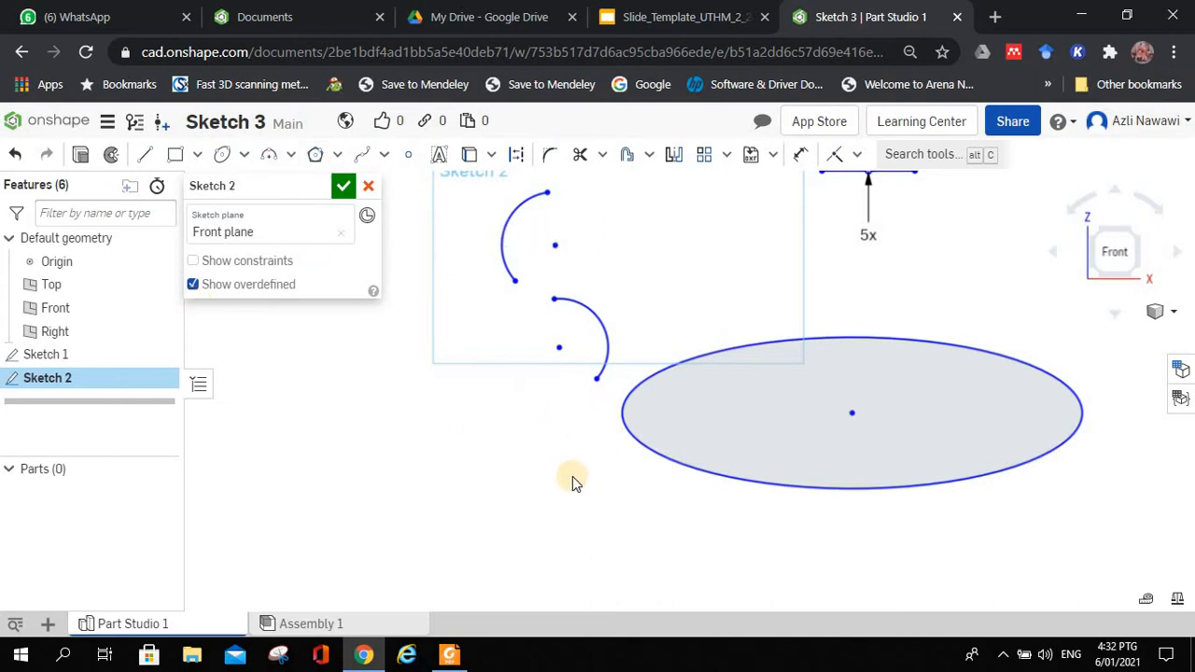
{"action": "left_click", "coordinate": [269, 155]}
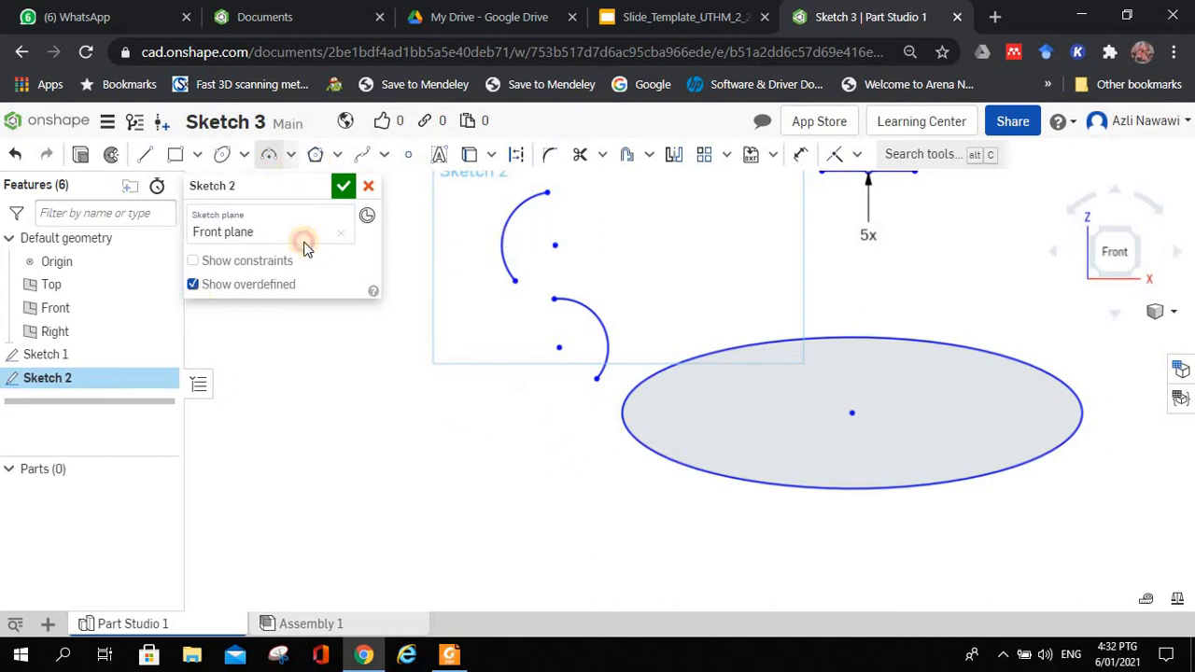
{"action": "left_click", "coordinate": [589, 470]}
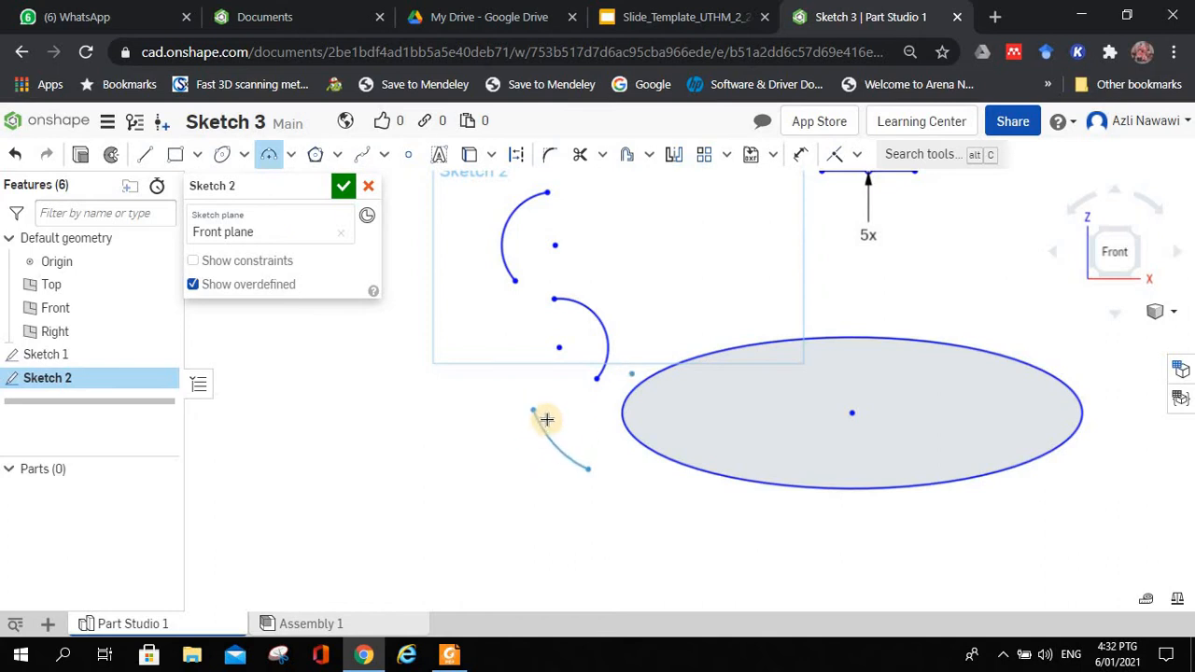
{"action": "left_click", "coordinate": [545, 406]}
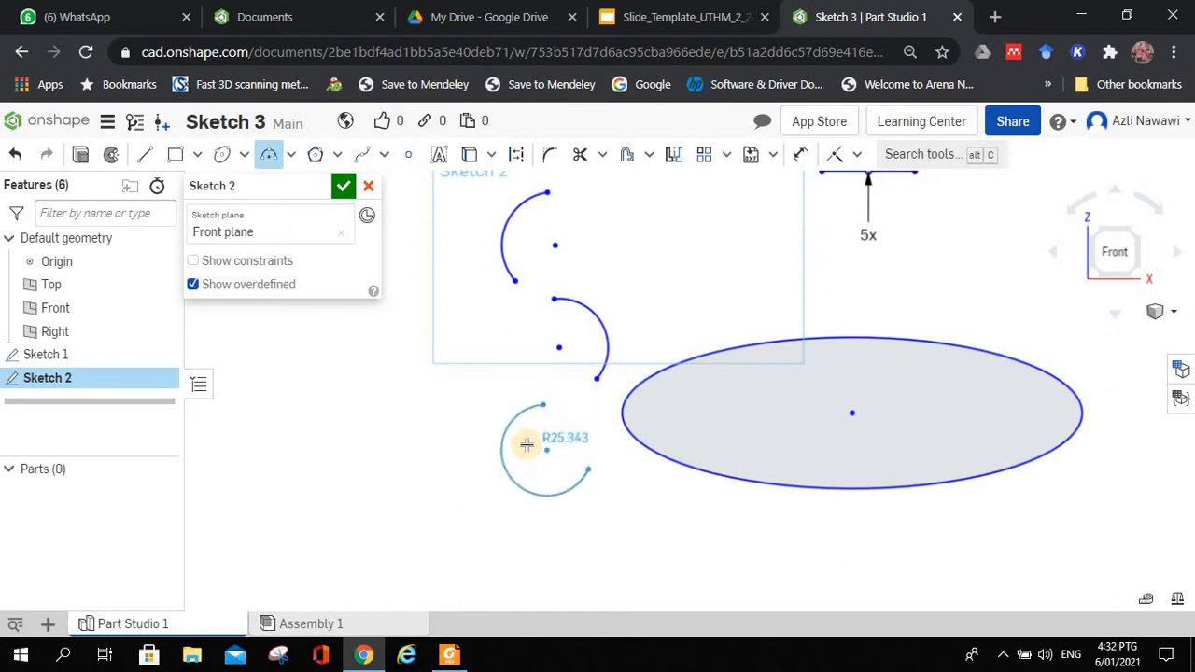
{"action": "left_click", "coordinate": [529, 443]}
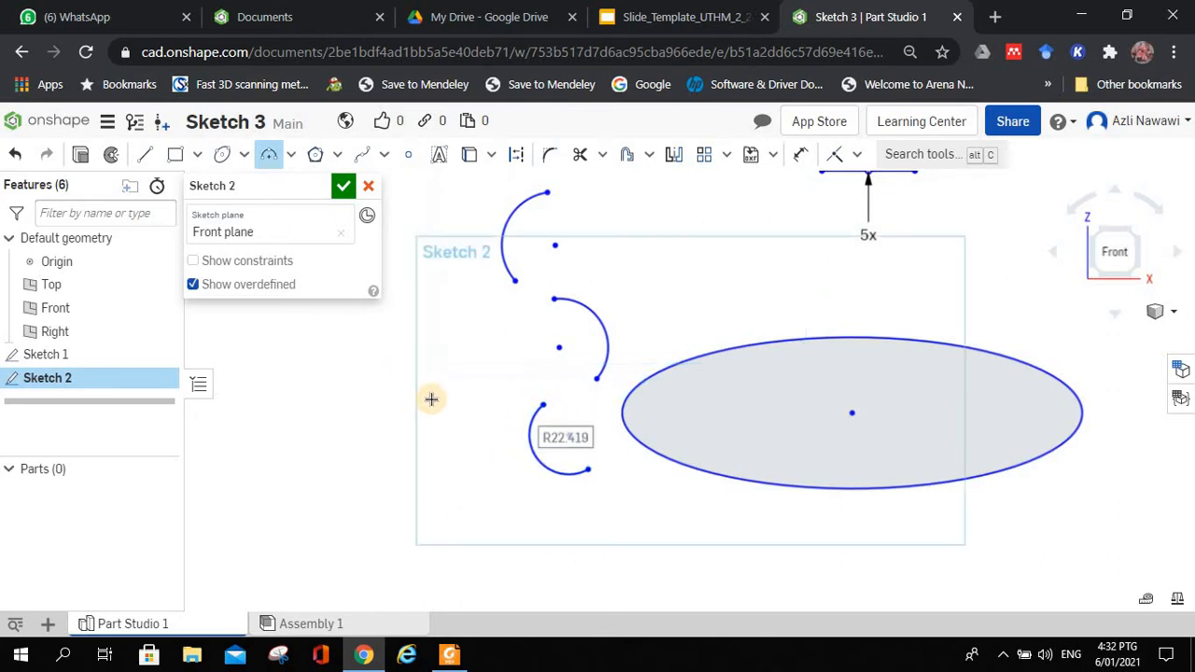
Review the exercise drawing, then in Onshape sketch a slanted line from beside the origin circle down and left to just above the uppermost arc
{"action": "left_click", "coordinate": [449, 655]}
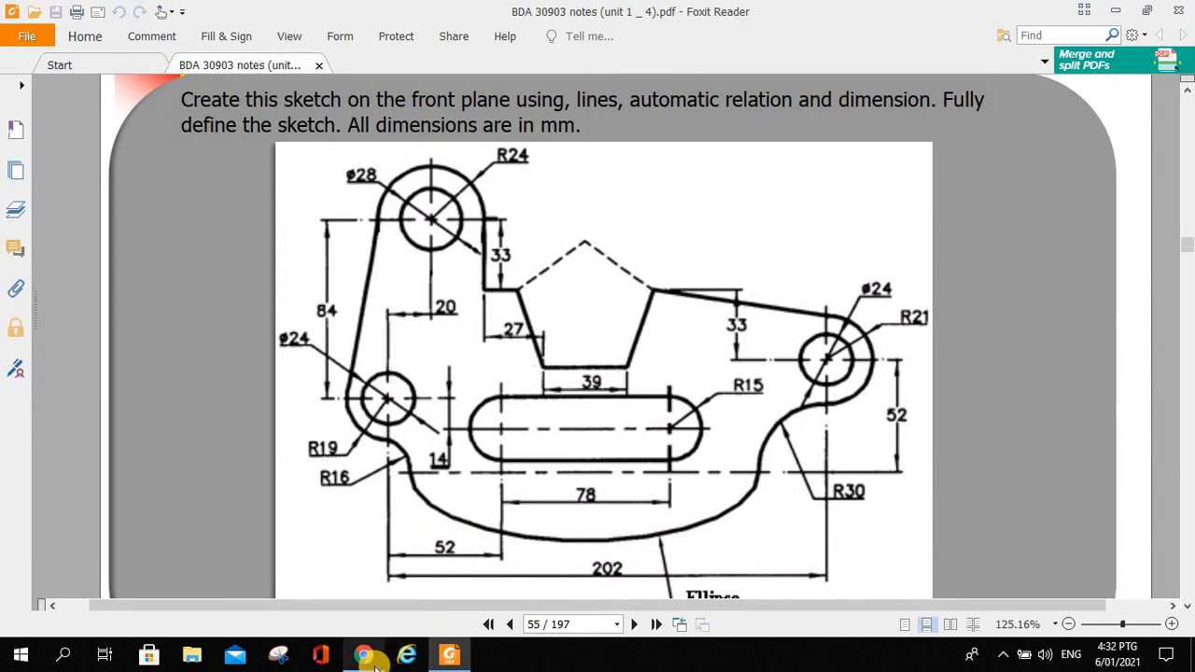
{"action": "left_click", "coordinate": [368, 658]}
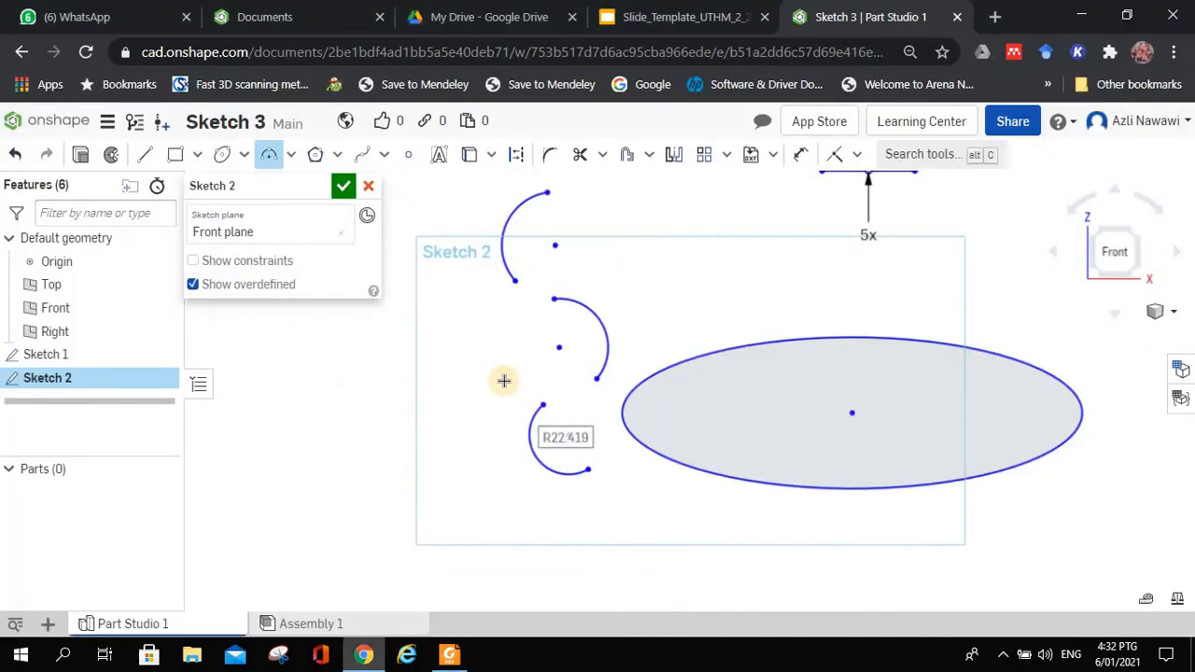
{"action": "scroll", "coordinate": [567, 373], "scroll_direction": "up", "scroll_amount": 2}
{"action": "scroll", "coordinate": [562, 342], "scroll_direction": "down", "scroll_amount": 1}
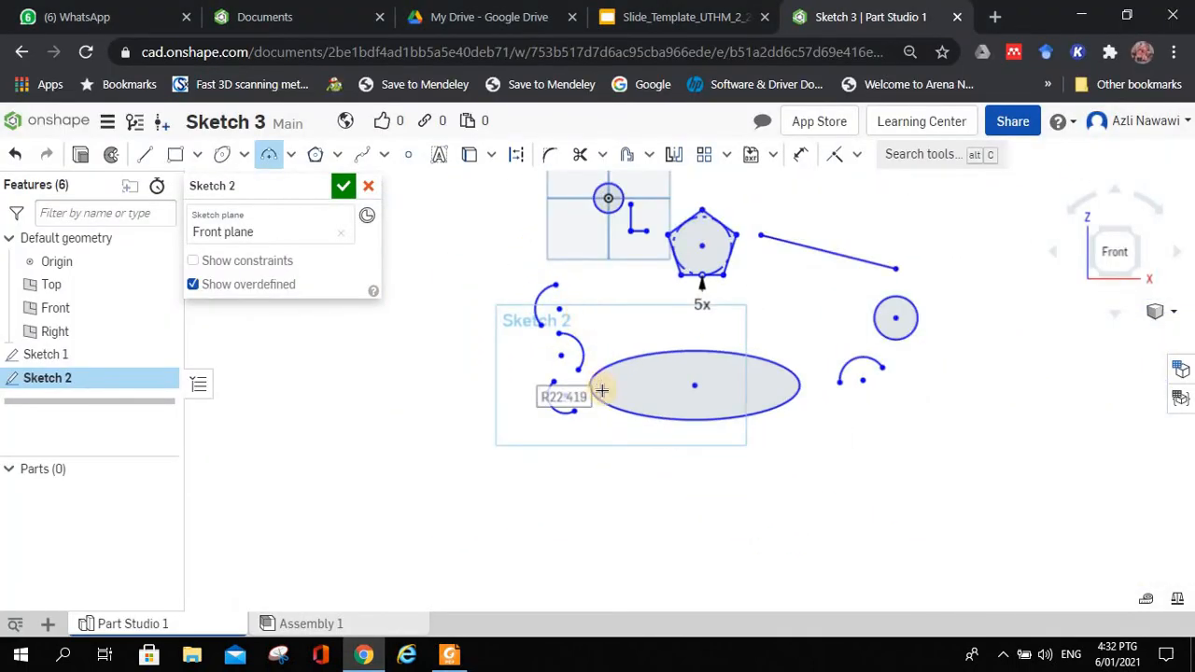
{"action": "middle_click_drag", "start_coordinate": [569, 245], "coordinate": [581, 317]}
{"action": "scroll", "coordinate": [581, 317], "scroll_direction": "up", "scroll_amount": 2}
{"action": "left_click", "coordinate": [145, 154]}
{"action": "left_click", "coordinate": [598, 233]}
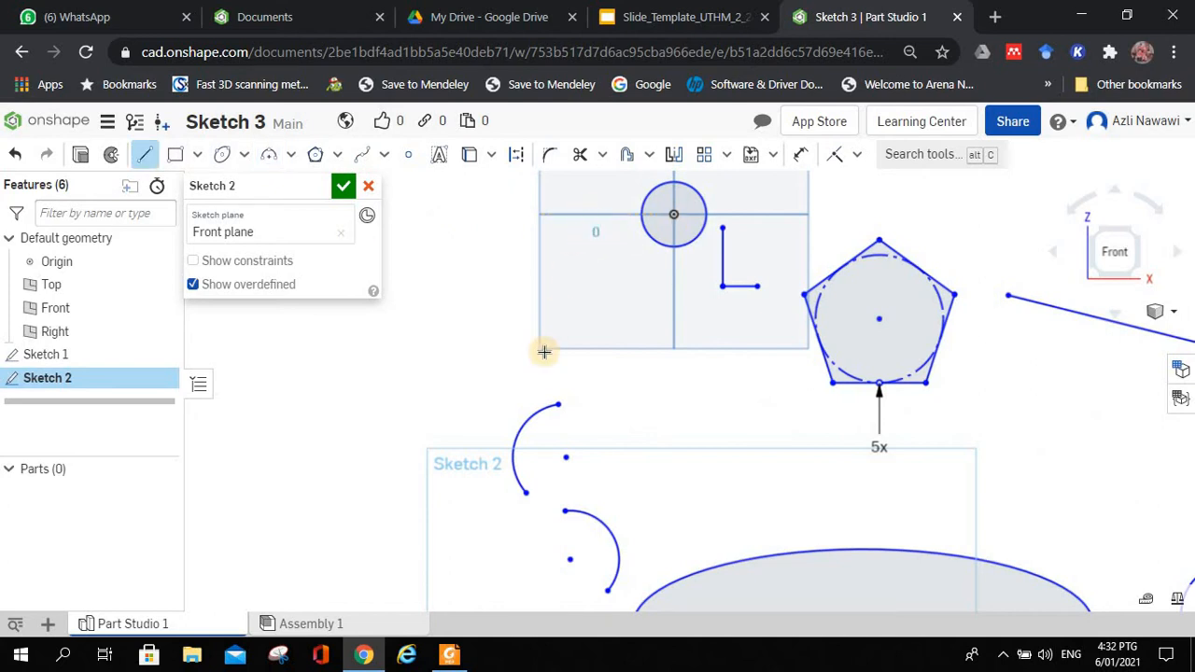
{"action": "left_click", "coordinate": [530, 380]}
{"action": "key", "text": "Escape"}
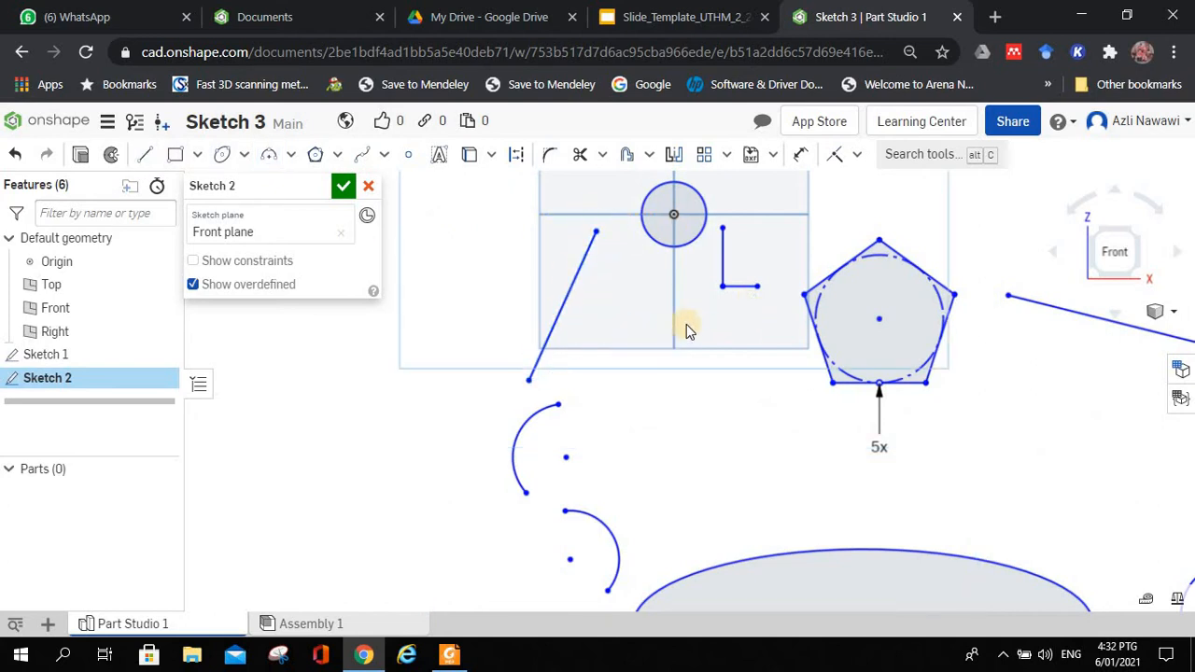
Review the geometry sketched around the origin circle in Onshape and check the upper-left lug's dimensions in the exercise drawing in Foxit Reader
{"action": "scroll", "coordinate": [822, 341], "scroll_direction": "down", "scroll_amount": 3}
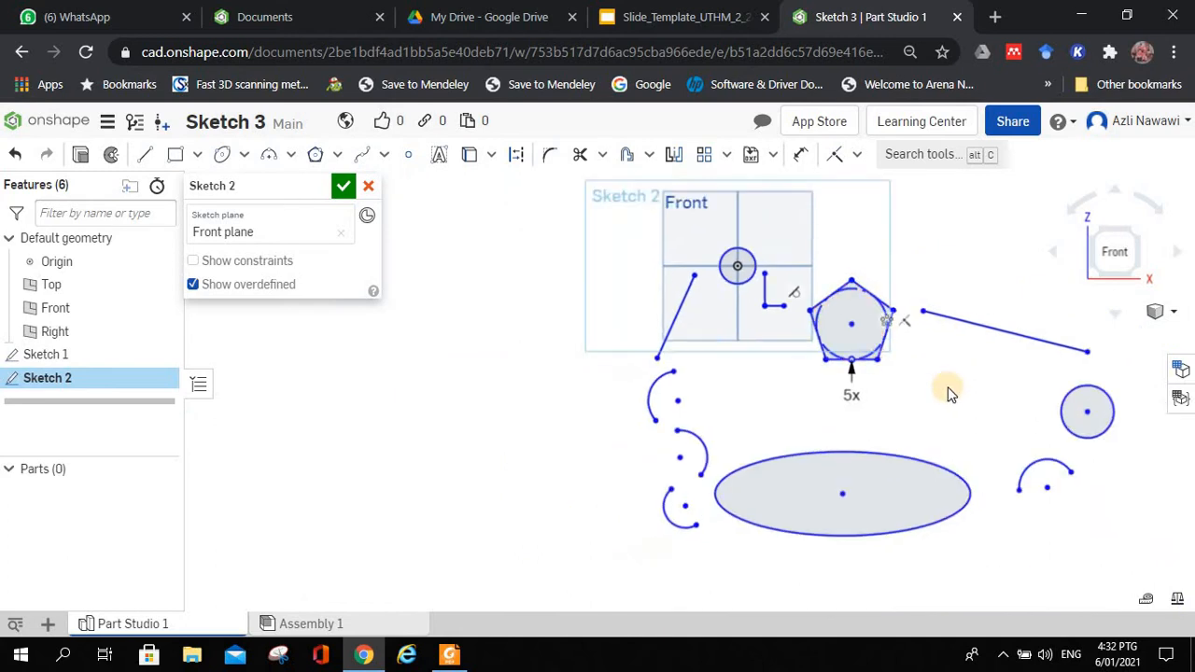
{"action": "mouse_move", "coordinate": [853, 374]}
{"action": "middle_mouse_down"}
{"action": "mouse_move", "coordinate": [716, 355]}
{"action": "mouse_move", "coordinate": [677, 334]}
{"action": "middle_mouse_up"}
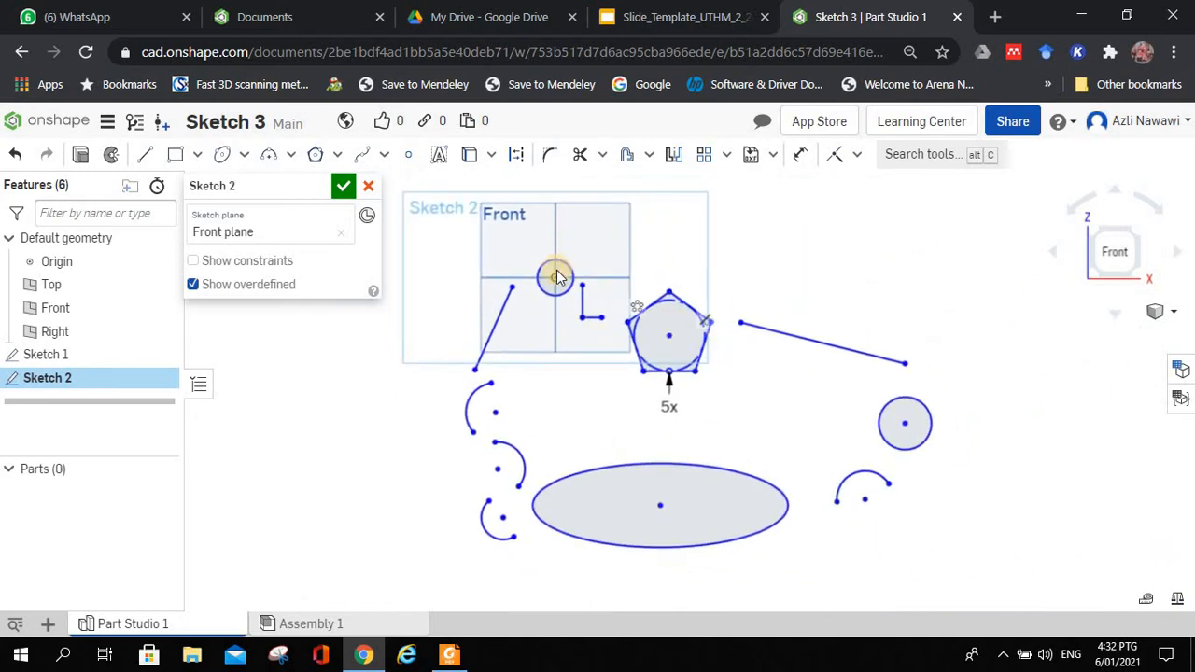
{"action": "scroll", "coordinate": [552, 274], "scroll_direction": "down", "scroll_amount": 1}
{"action": "scroll", "coordinate": [529, 239], "scroll_direction": "up", "scroll_amount": 3}
{"action": "middle_click_drag", "start_coordinate": [614, 276], "coordinate": [608, 286]}
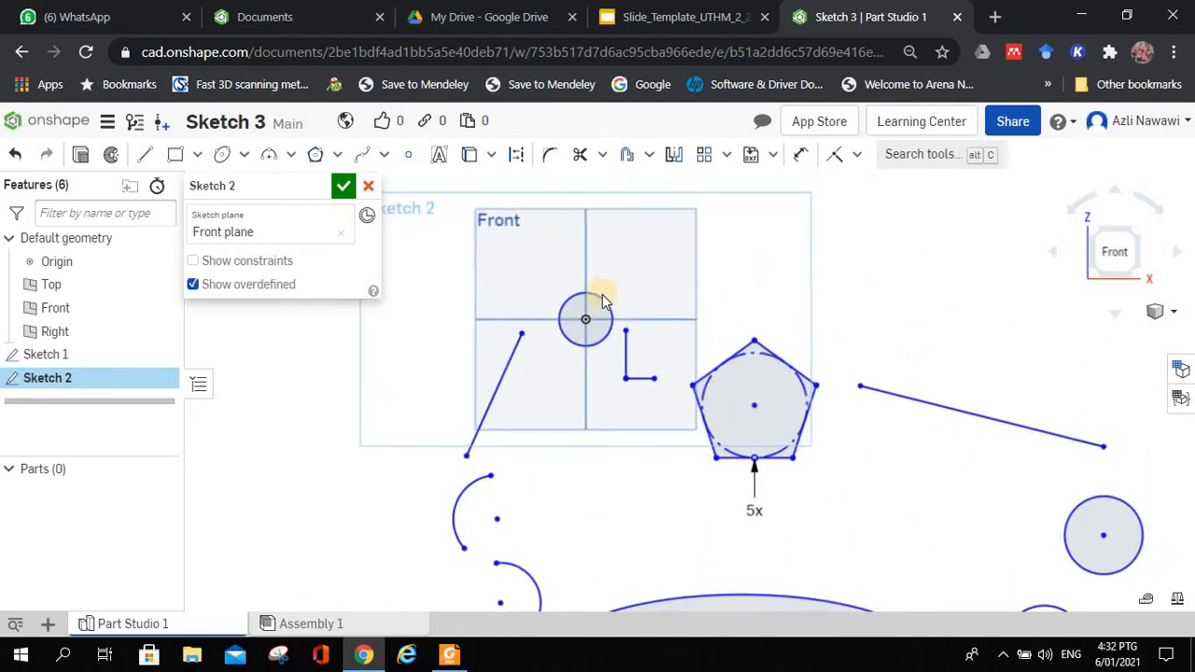
{"action": "scroll", "coordinate": [608, 286], "scroll_direction": "up", "scroll_amount": 2}
{"action": "scroll", "coordinate": [617, 355], "scroll_direction": "up", "scroll_amount": 2}
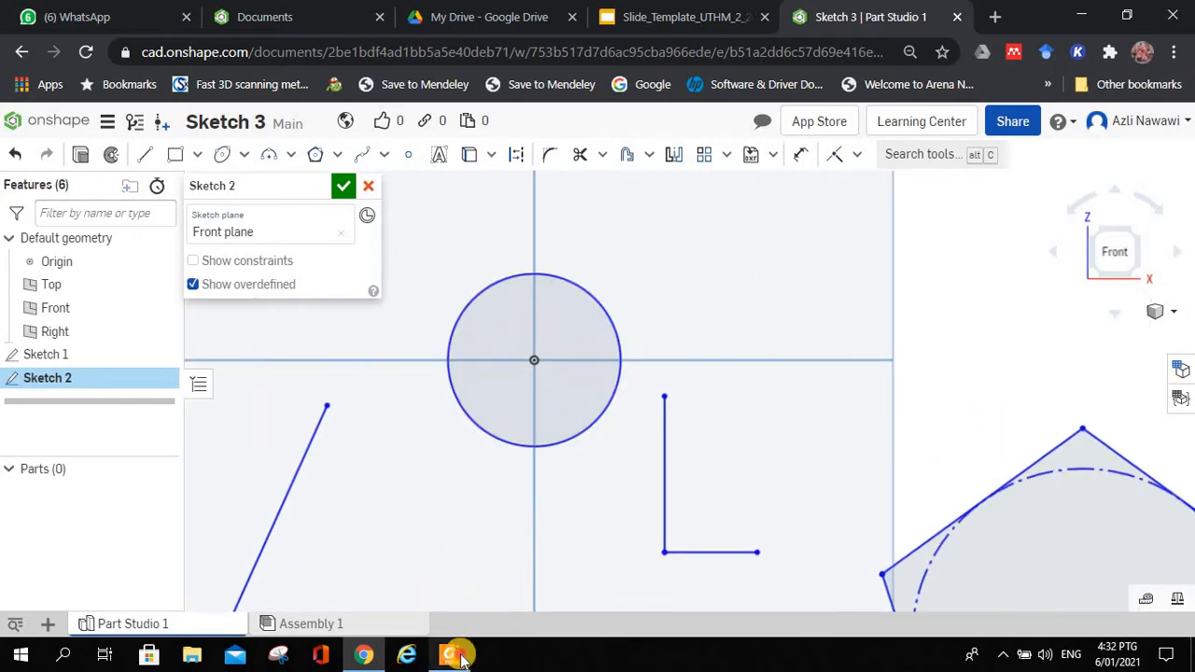
{"action": "left_click", "coordinate": [452, 652]}
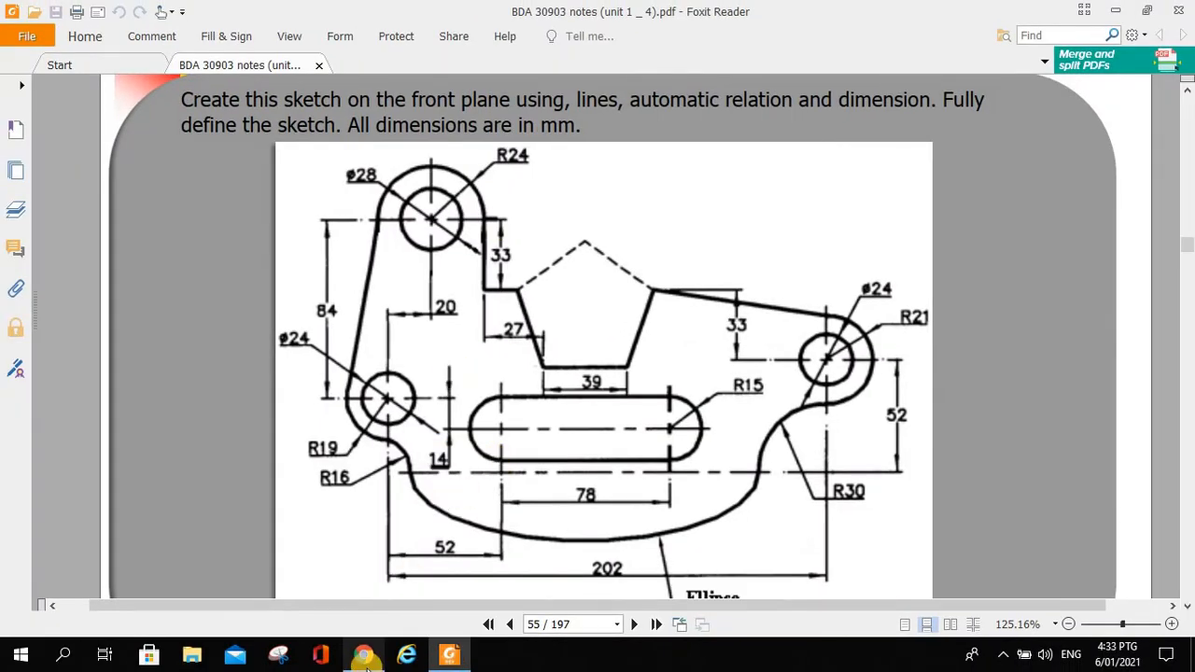
{"action": "mouse_move", "coordinate": [365, 658]}
{"action": "left_click", "coordinate": [390, 588]}
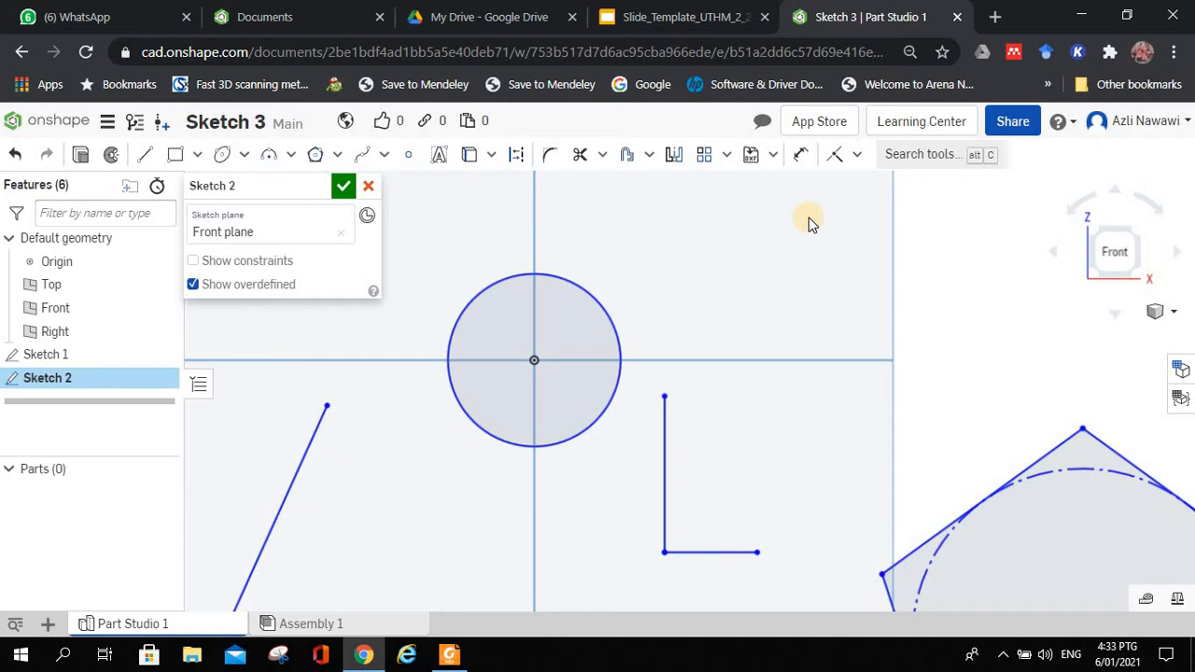
Dimension the diameter of the circle at the origin to 48 mm
{"action": "left_click", "coordinate": [803, 157]}
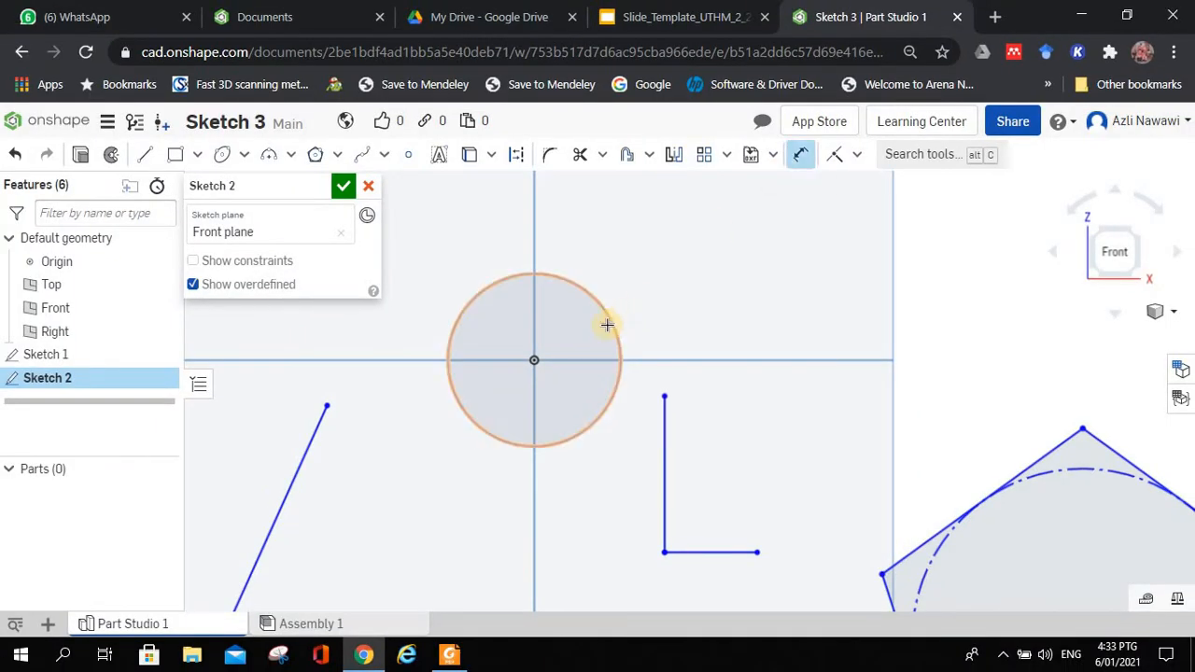
{"action": "scroll", "coordinate": [607, 325], "scroll_direction": "up", "scroll_amount": 2}
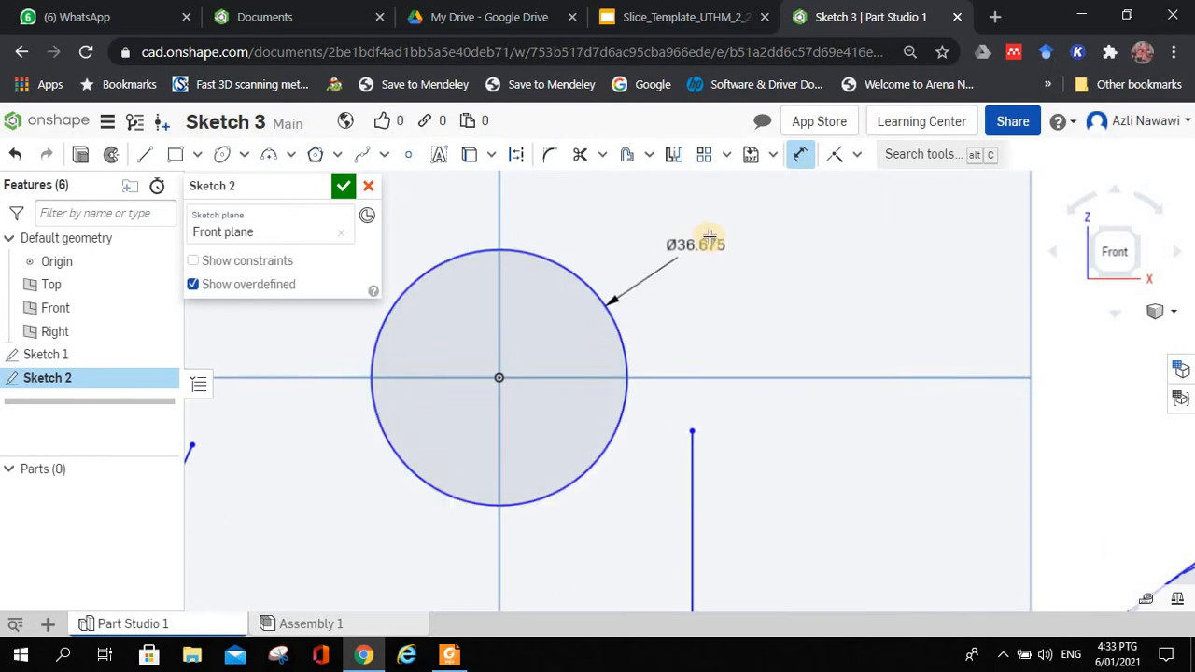
{"action": "left_click", "coordinate": [709, 220]}
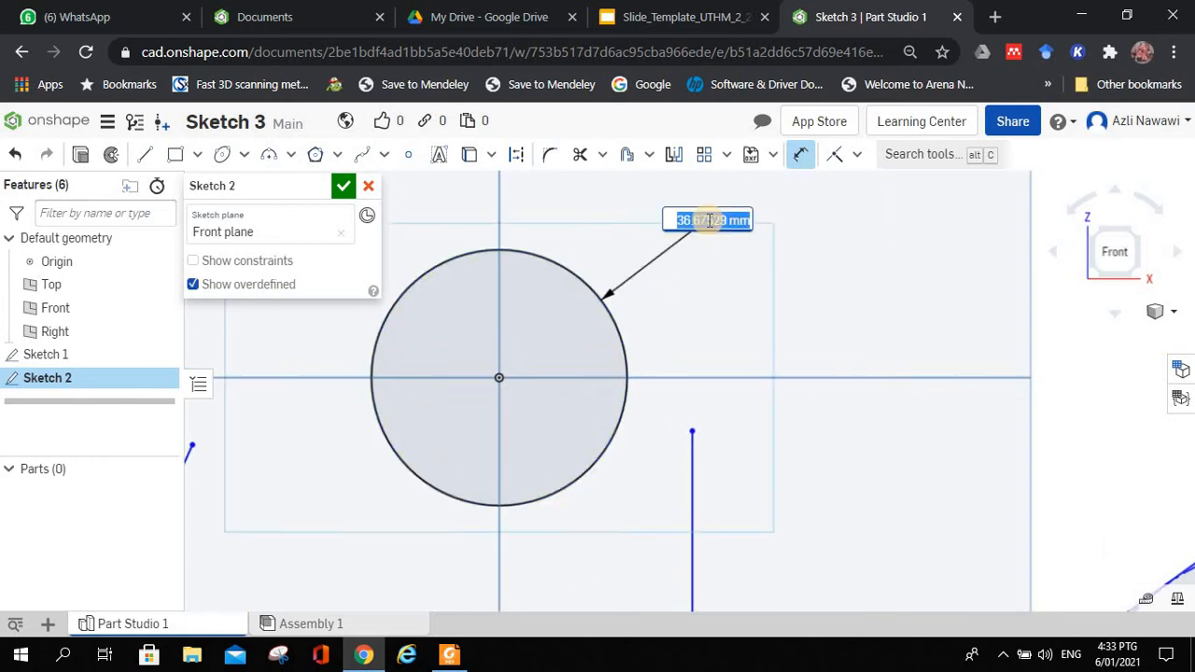
{"action": "type", "text": "48"}
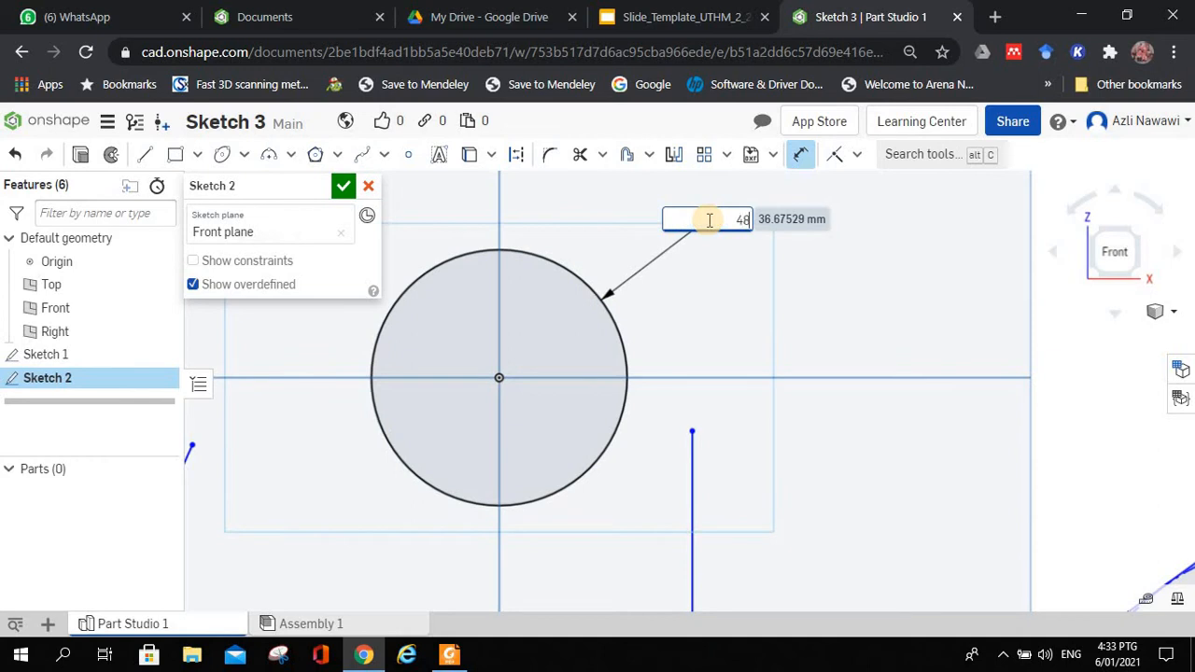
{"action": "key", "text": "Return"}
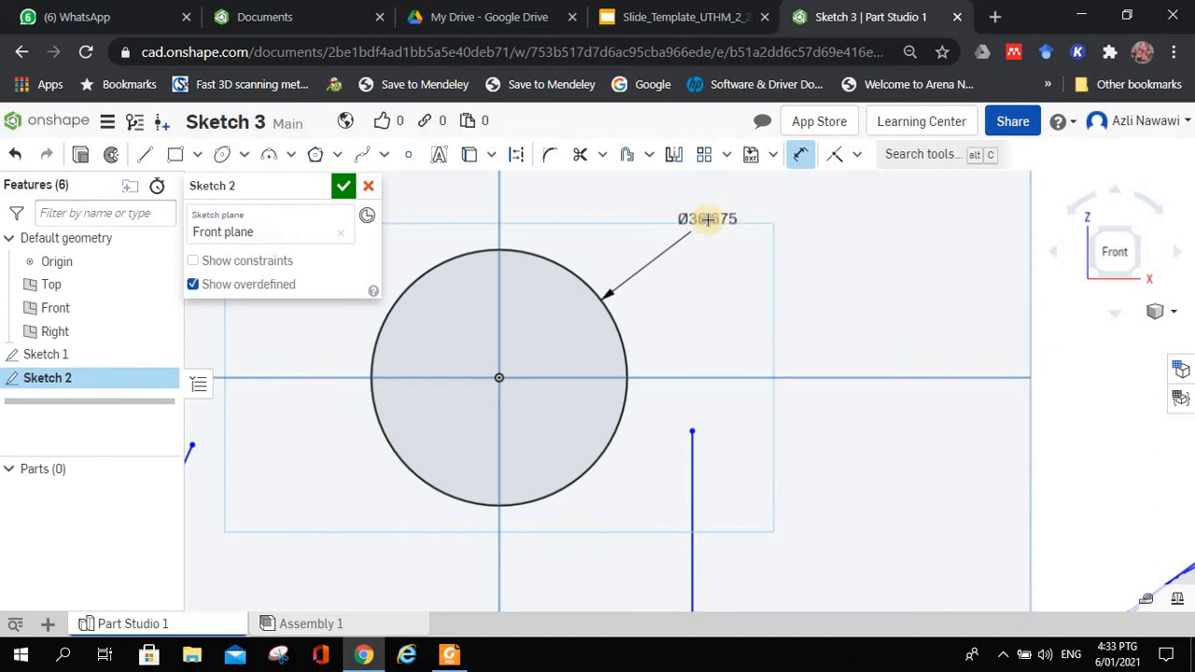
Recheck the exercise drawing, then in Onshape dimension the short vertical line beside the origin circle to 33 mm
{"action": "left_click", "coordinate": [451, 657]}
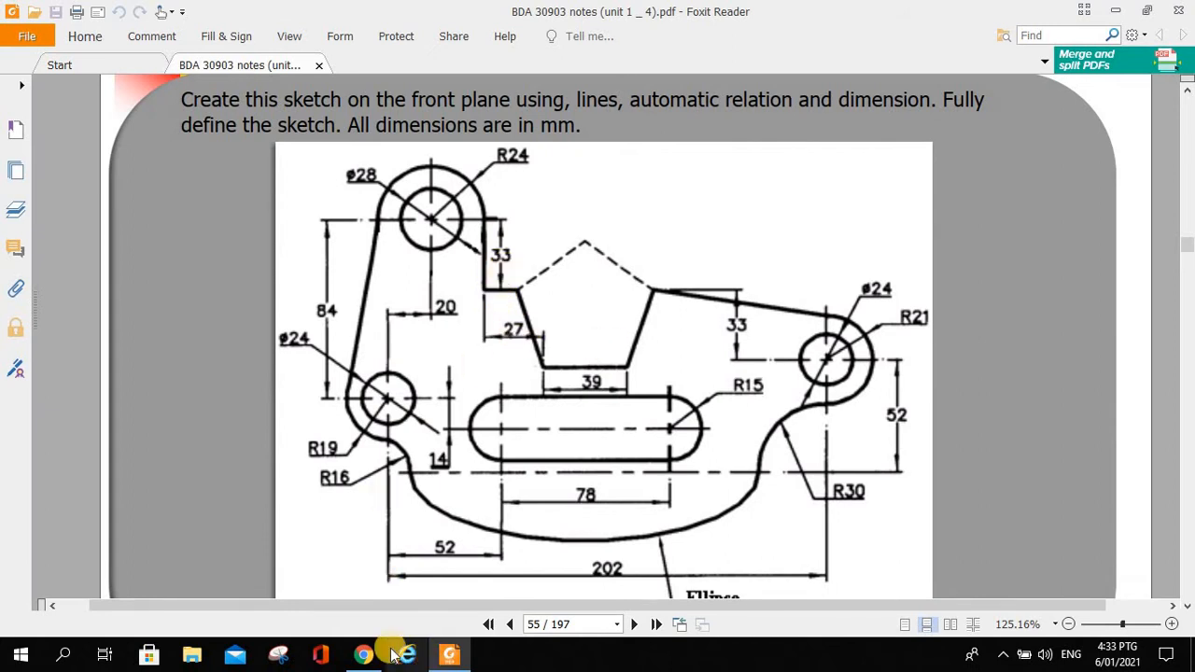
{"action": "left_click", "coordinate": [358, 657]}
{"action": "scroll", "coordinate": [694, 280], "scroll_direction": "up", "scroll_amount": 2}
{"action": "scroll", "coordinate": [751, 401], "scroll_direction": "down", "scroll_amount": 5}
{"action": "mouse_move", "coordinate": [799, 484]}
{"action": "middle_mouse_down"}
{"action": "mouse_move", "coordinate": [725, 344]}
{"action": "mouse_move", "coordinate": [642, 357]}
{"action": "middle_mouse_up"}
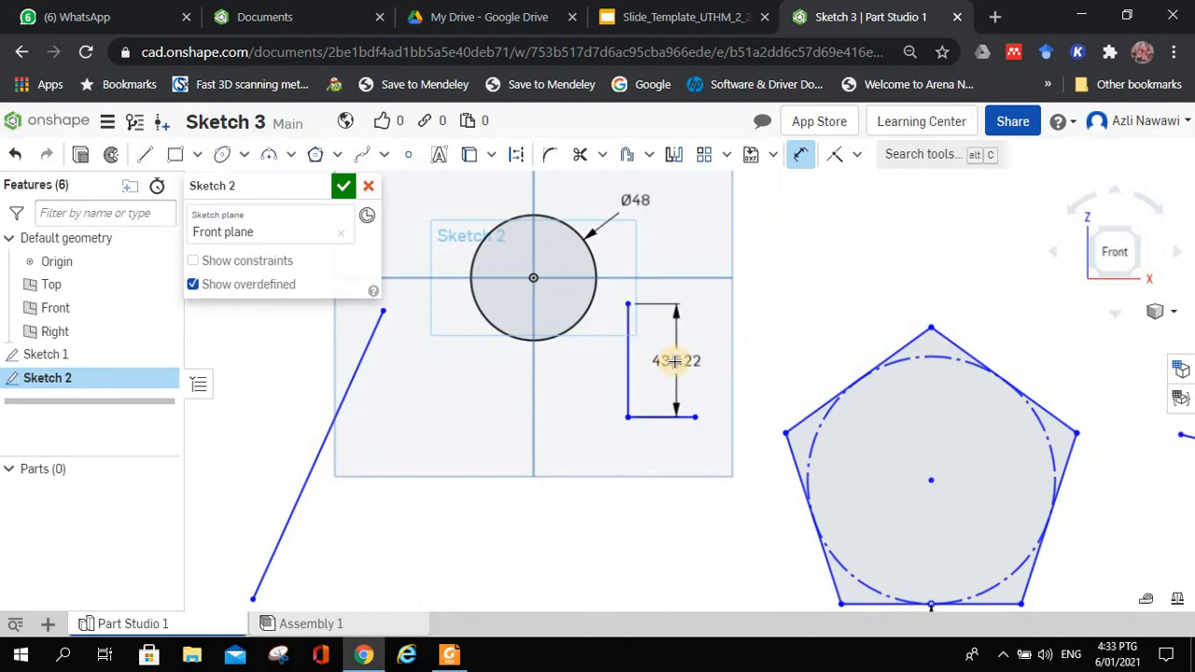
{"action": "left_click", "coordinate": [677, 363]}
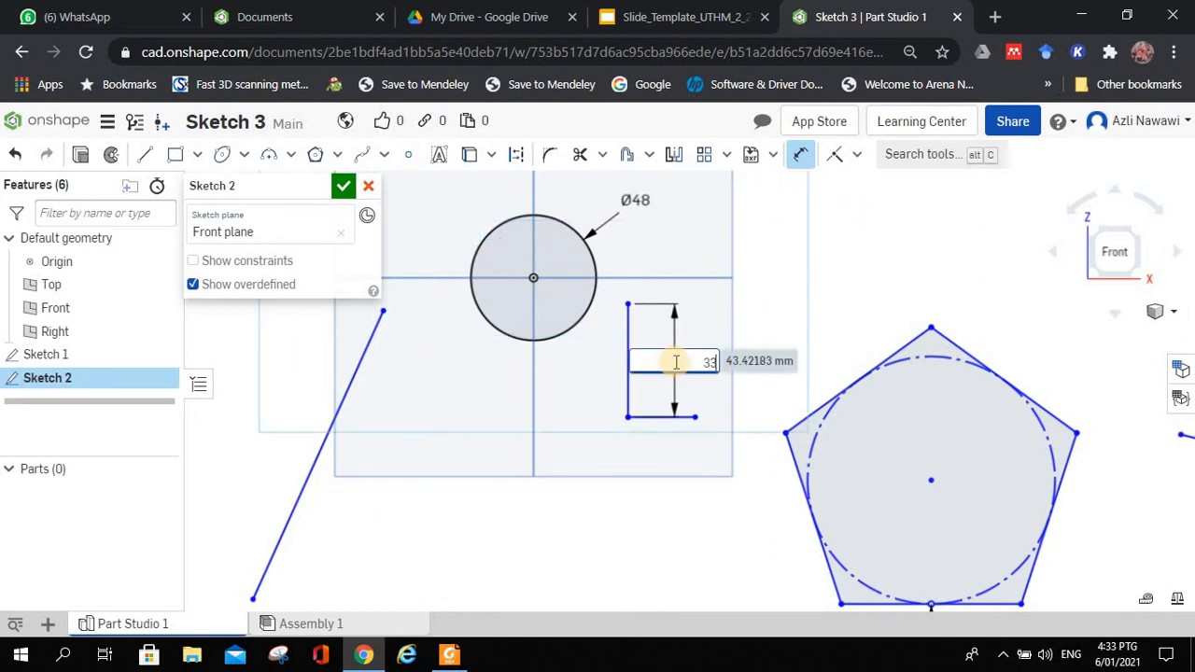
{"action": "key", "text": "Return"}
{"action": "type", "text": "33"}
{"action": "key", "text": "Return"}
Consult the exercise drawing in Foxit Reader, then in Onshape set the radius of the arc below the 42 mm circle to 30 mm
{"action": "left_click", "coordinate": [449, 655]}
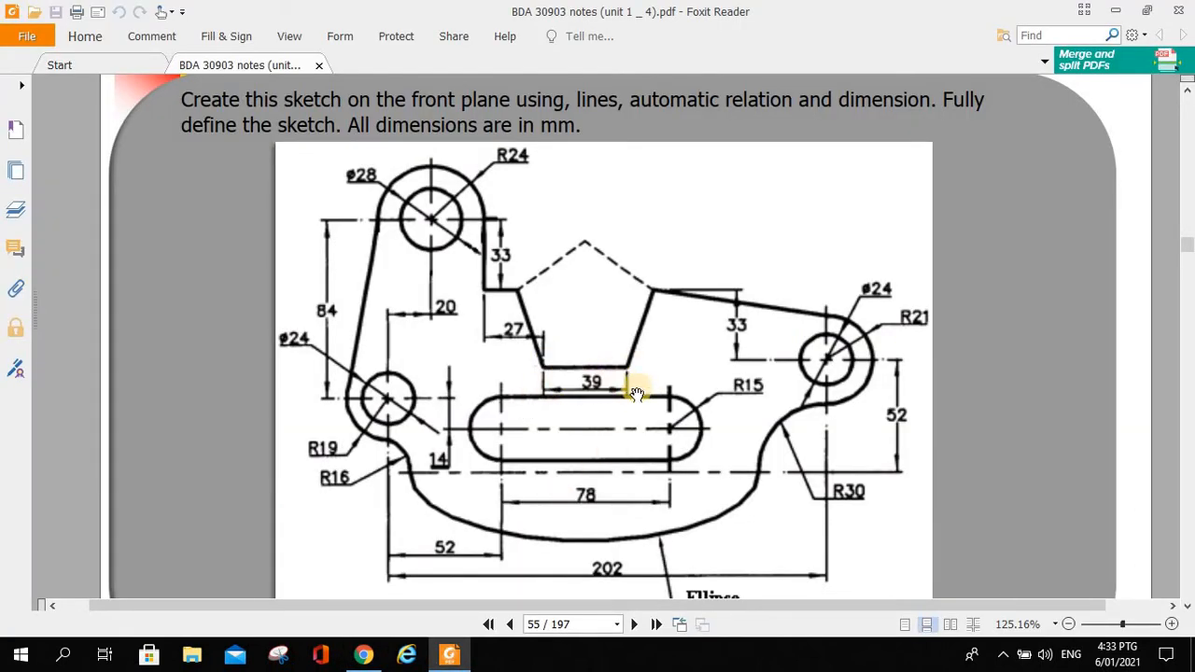
{"action": "left_click", "coordinate": [364, 654]}
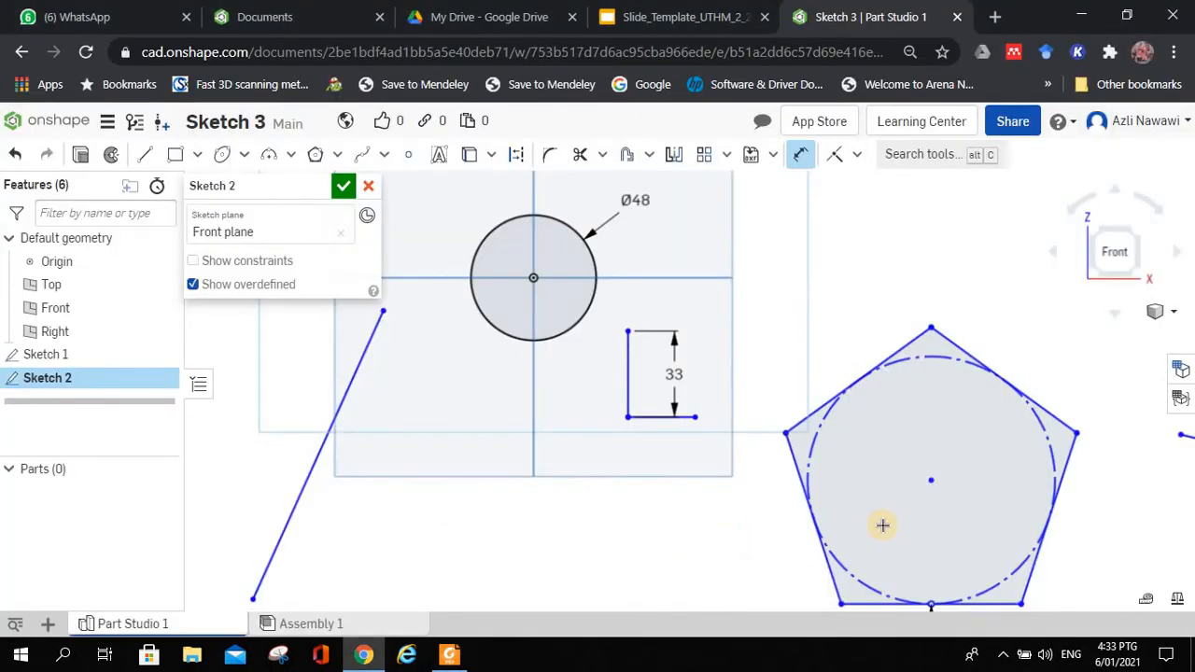
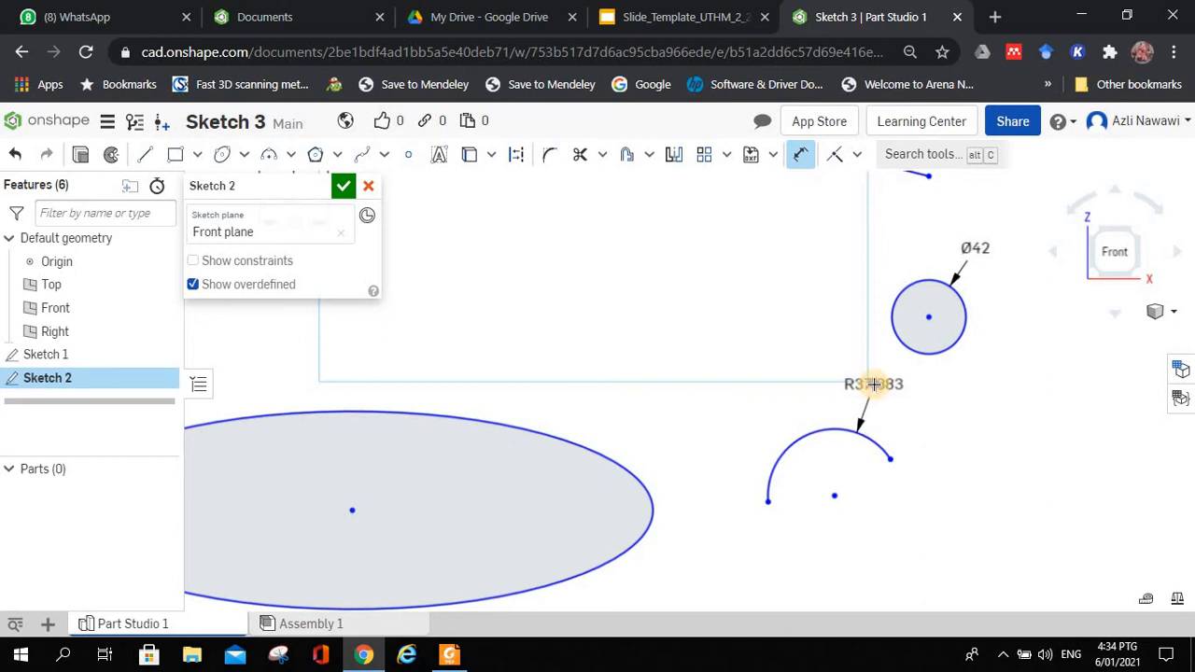
{"action": "double_click", "coordinate": [873, 383]}
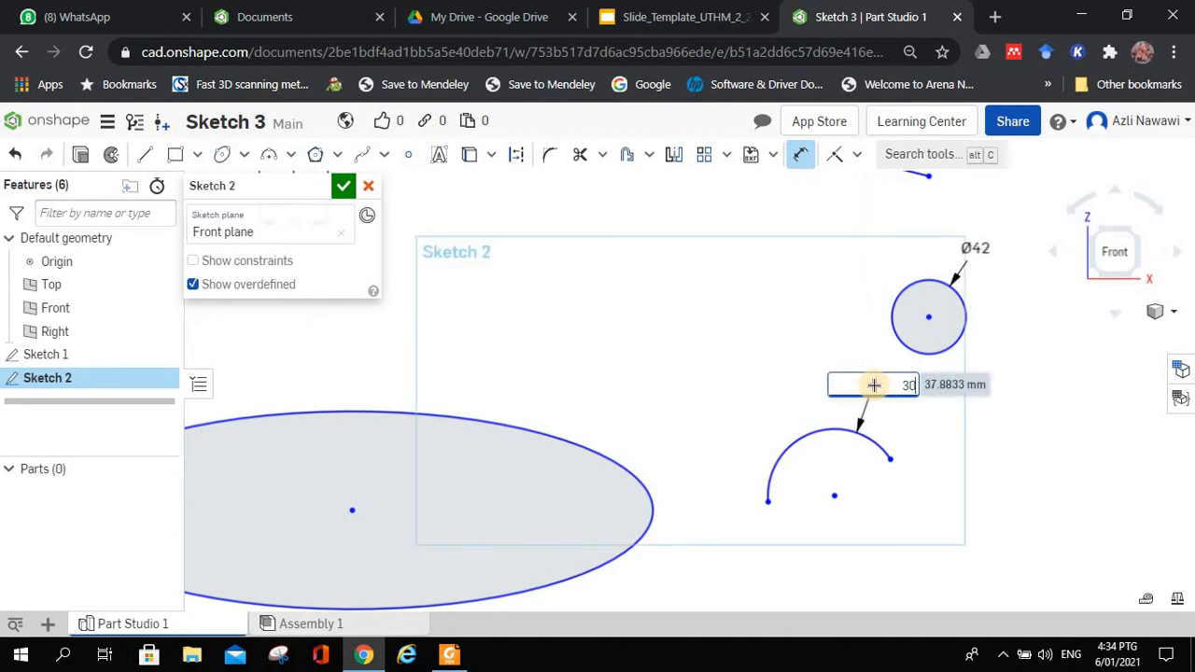
{"action": "type", "text": "30"}
{"action": "key", "text": "Return"}
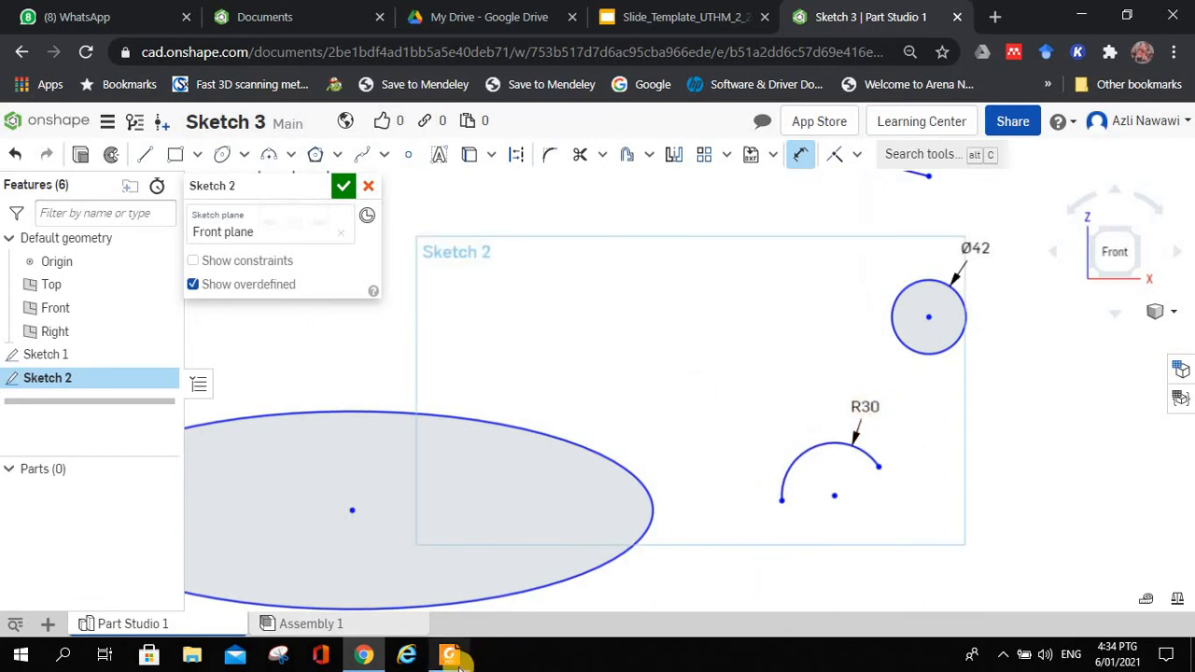
Look up the ellipse's major and minor axis values in the exercise drawing in Foxit Reader
{"action": "left_click", "coordinate": [452, 657]}
{"action": "scroll", "coordinate": [612, 532], "scroll_direction": "down", "scroll_amount": 1}
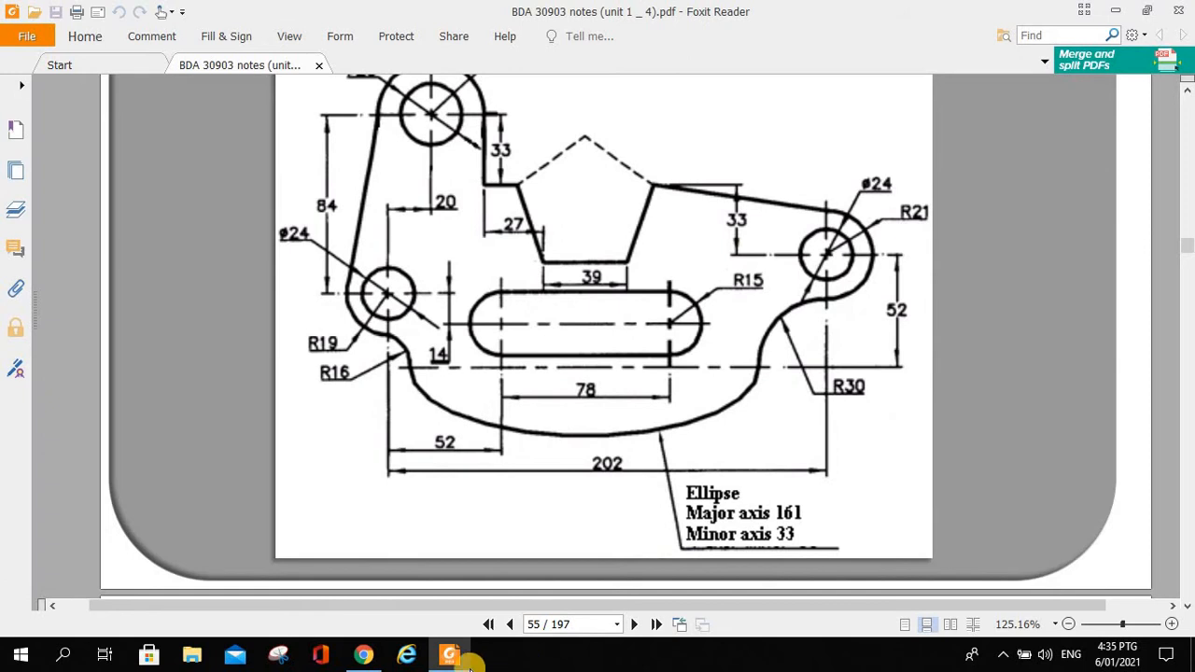
{"action": "left_click", "coordinate": [363, 655]}
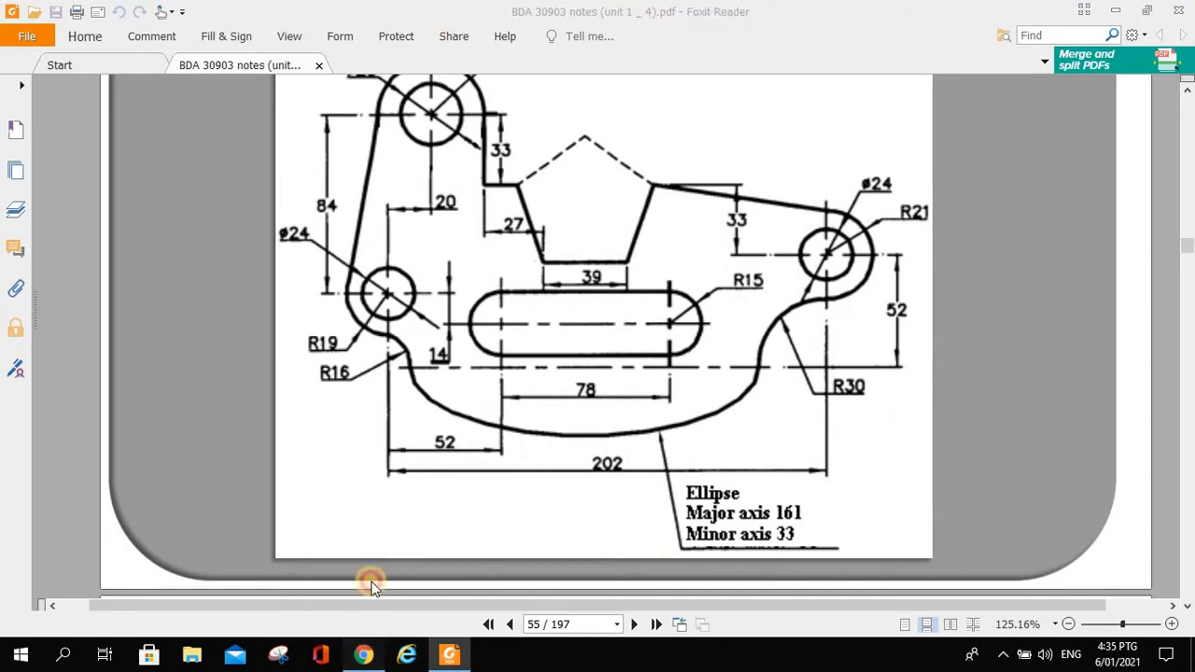
In Onshape, dimension the full horizontal width of the ellipse to 161 mm, placing the dimension below it
{"action": "middle_click_drag", "start_coordinate": [429, 531], "coordinate": [660, 451]}
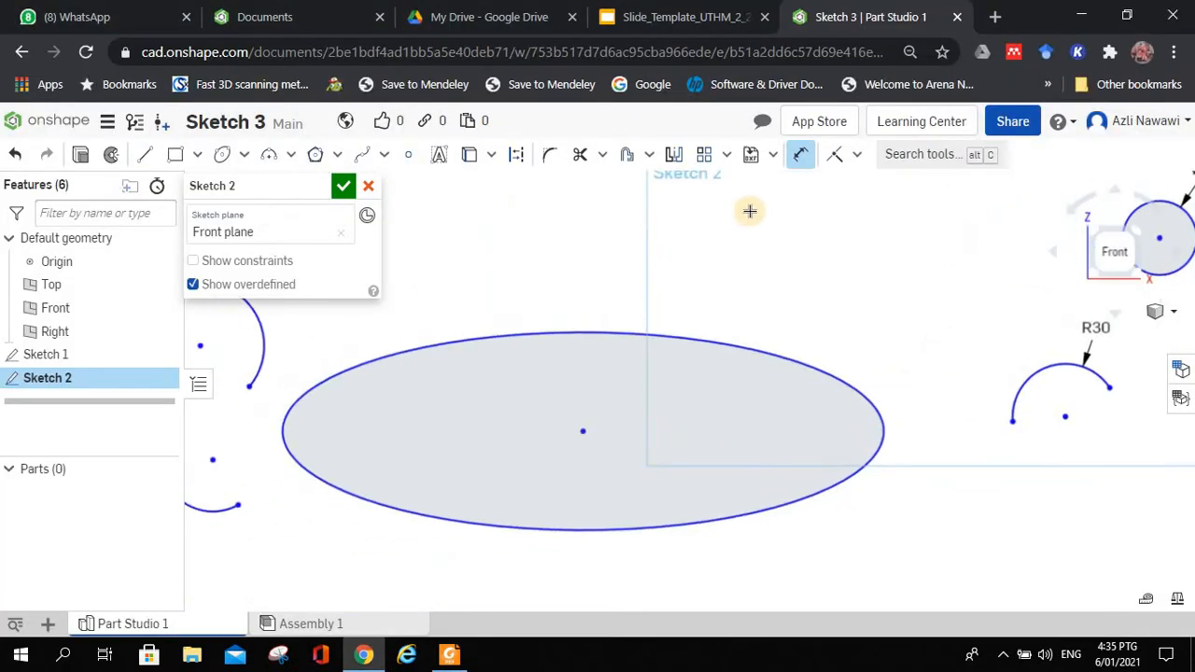
{"action": "scroll", "coordinate": [357, 460], "scroll_direction": "up", "scroll_amount": 1}
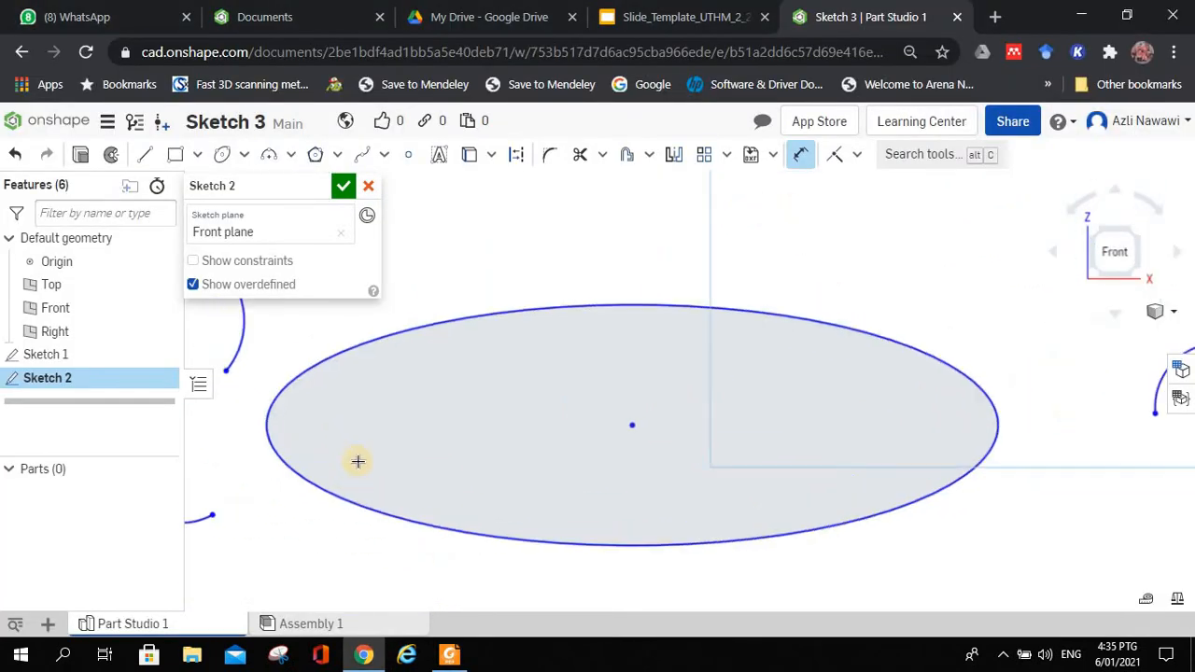
{"action": "left_click", "coordinate": [265, 423]}
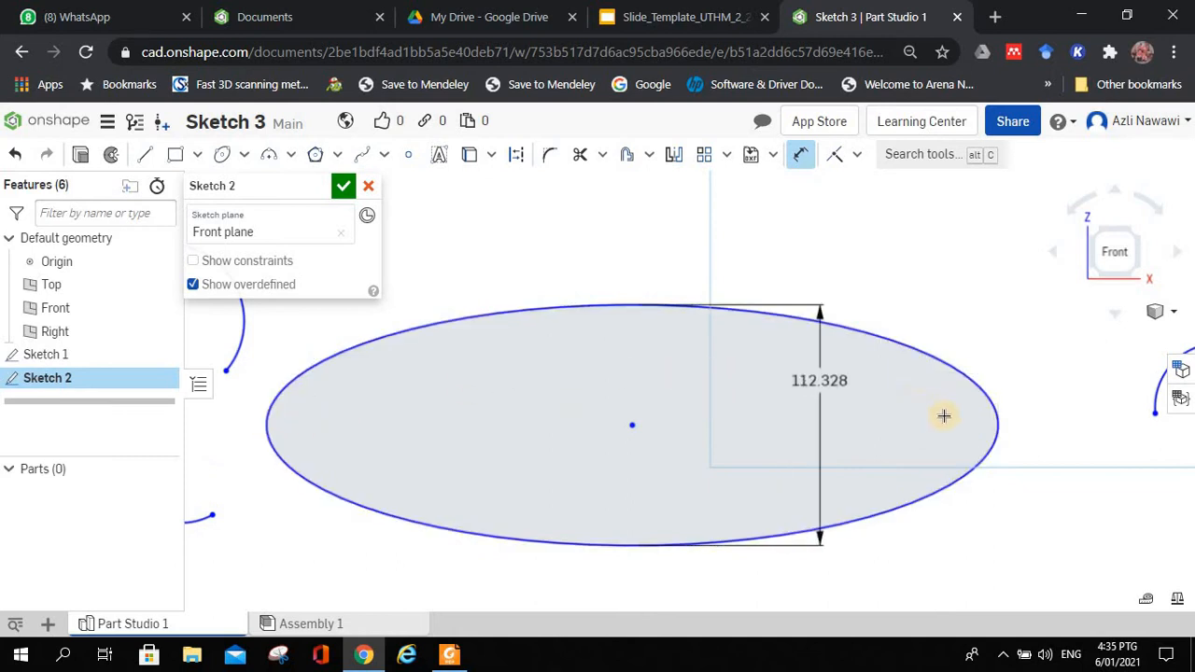
{"action": "left_click", "coordinate": [990, 422]}
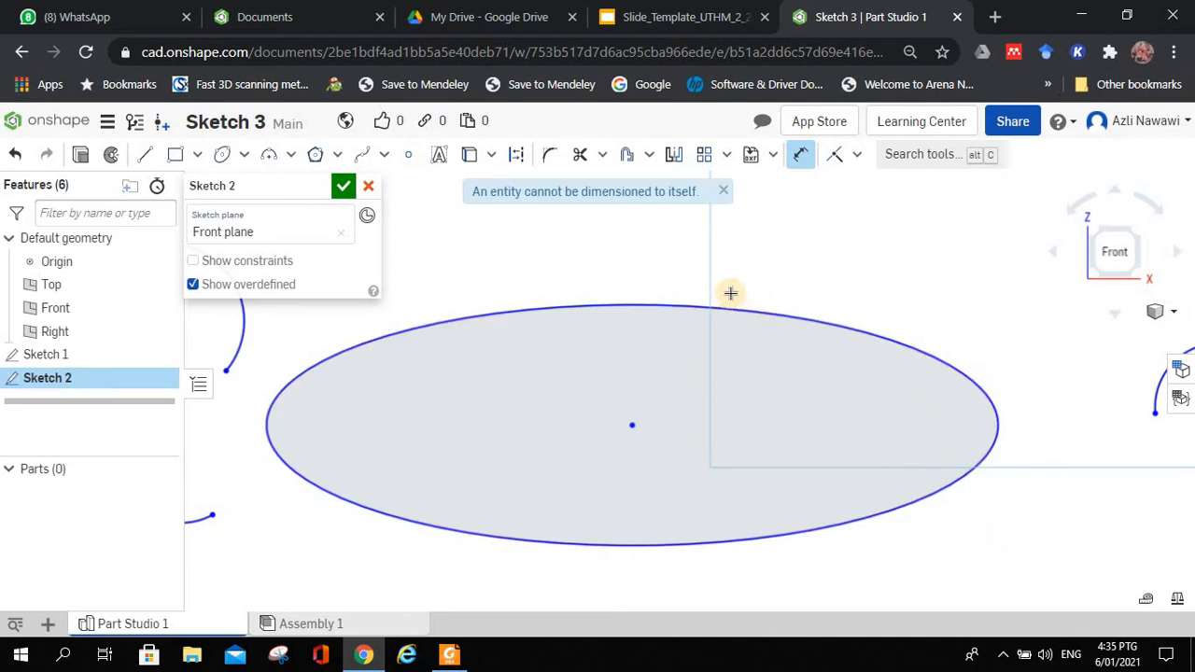
{"action": "left_click", "coordinate": [710, 308]}
{"action": "scroll", "coordinate": [641, 589], "scroll_direction": "up", "scroll_amount": 2}
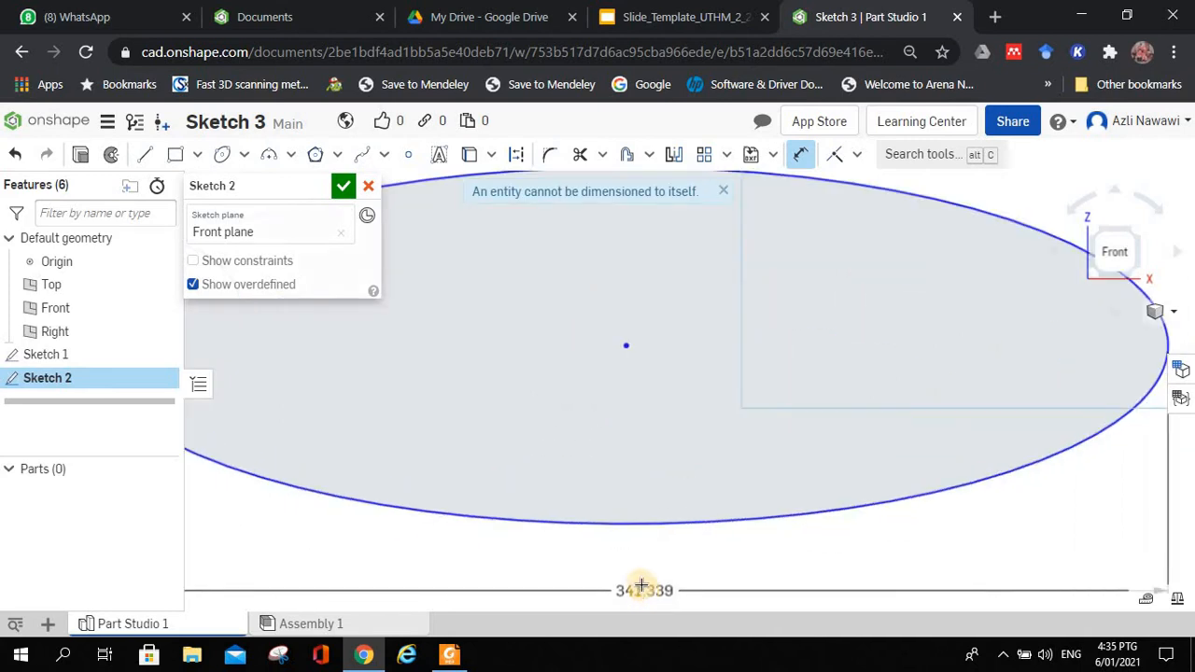
{"action": "scroll", "coordinate": [612, 587], "scroll_direction": "down", "scroll_amount": 1}
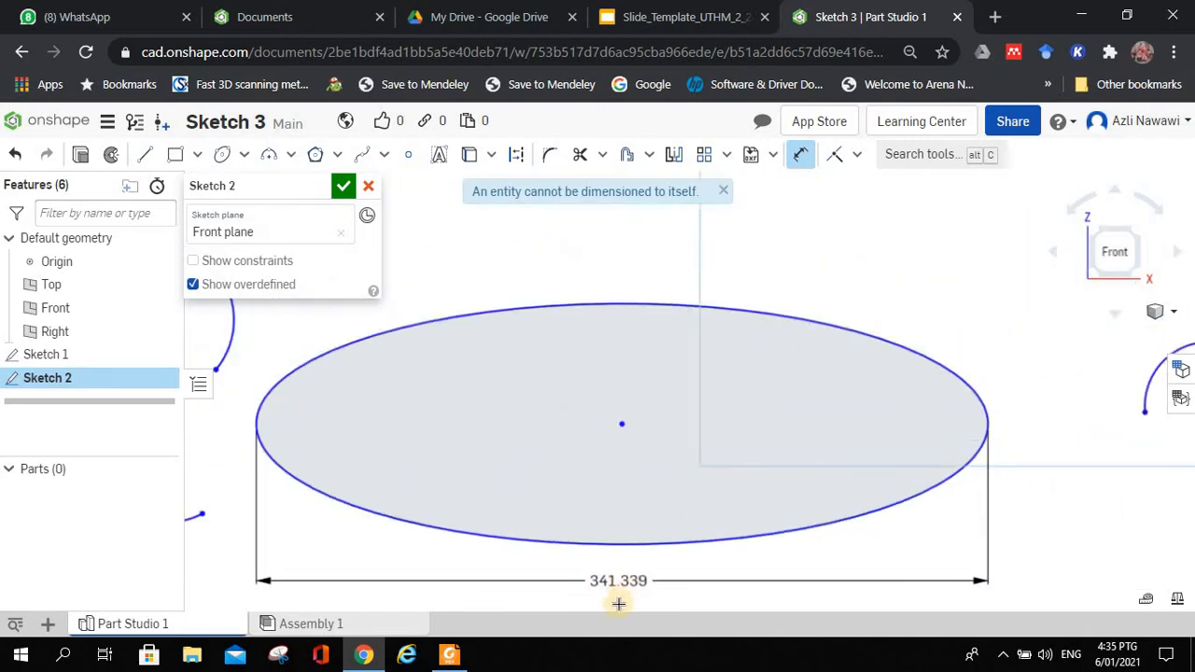
{"action": "left_click", "coordinate": [622, 597]}
{"action": "type", "text": "161"}
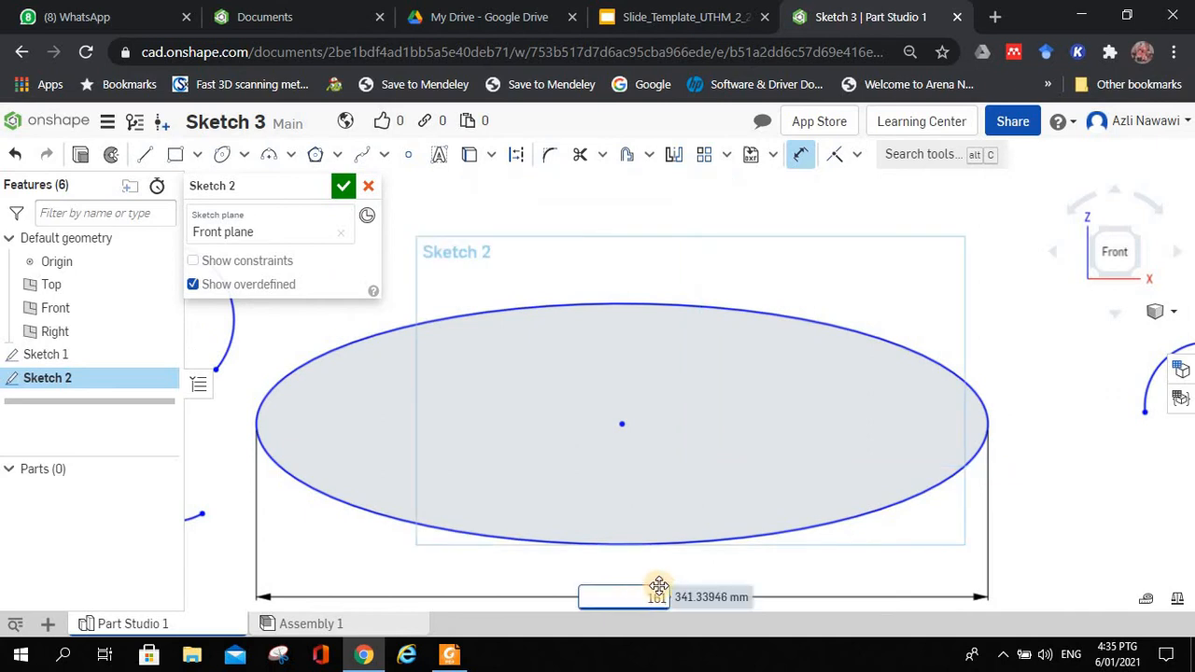
{"action": "key", "text": "Return"}
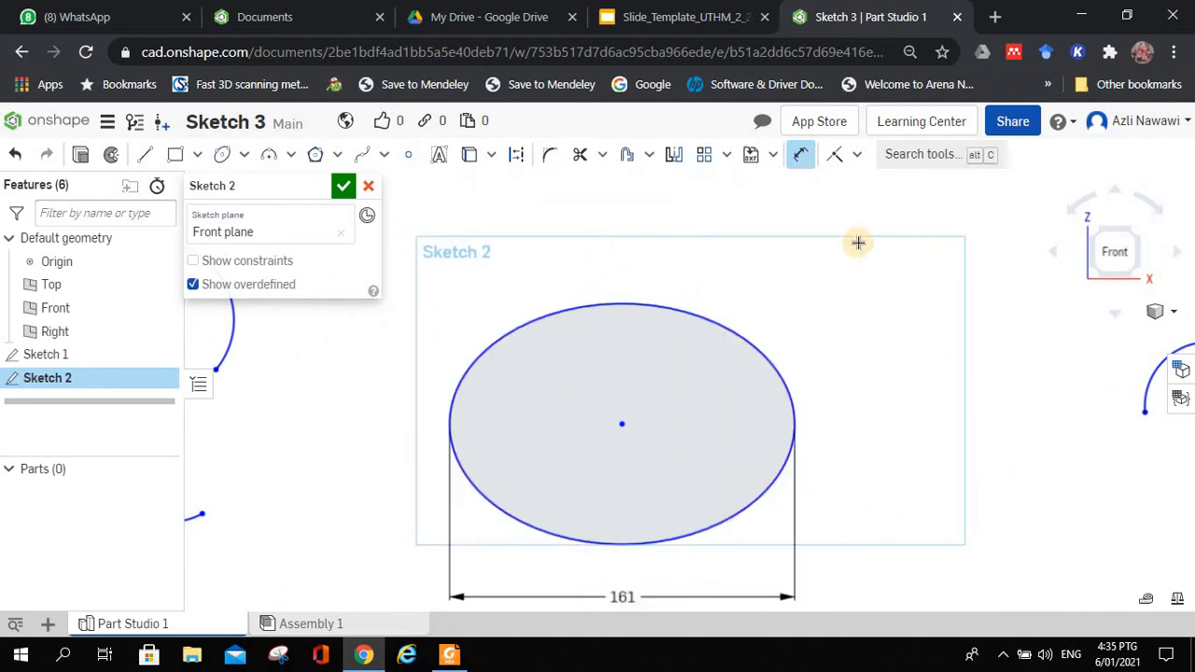
Dimension the full vertical height of the ellipse to 33 mm, placing the dimension beside it
{"action": "left_click", "coordinate": [622, 302]}
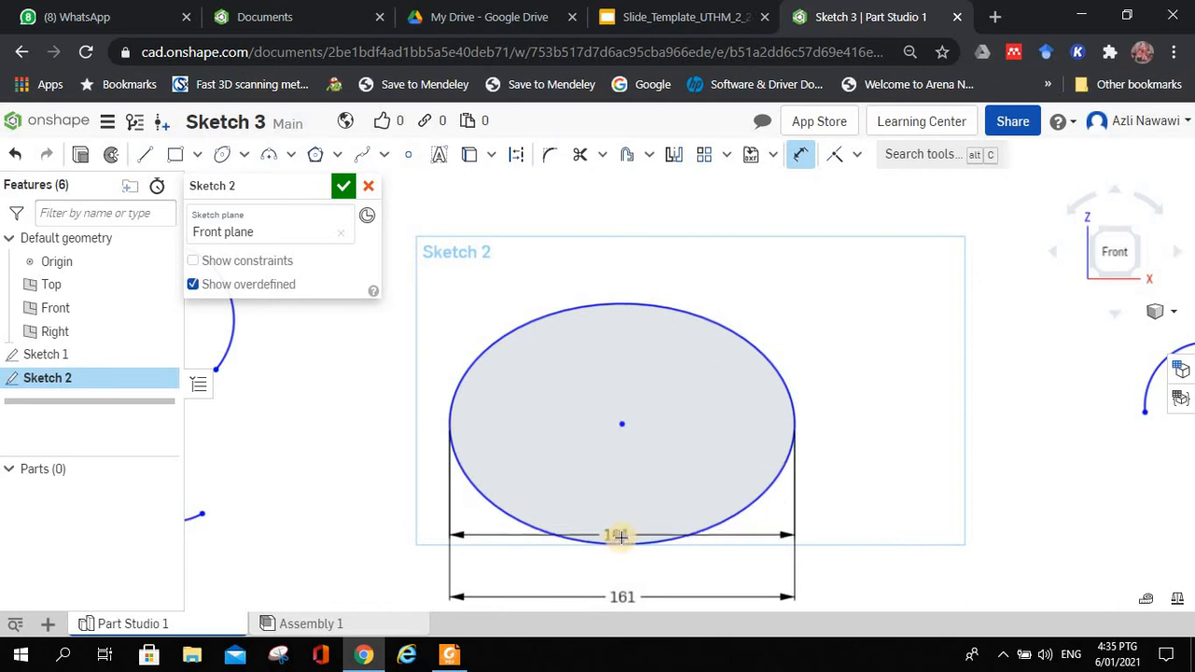
{"action": "left_click", "coordinate": [621, 543]}
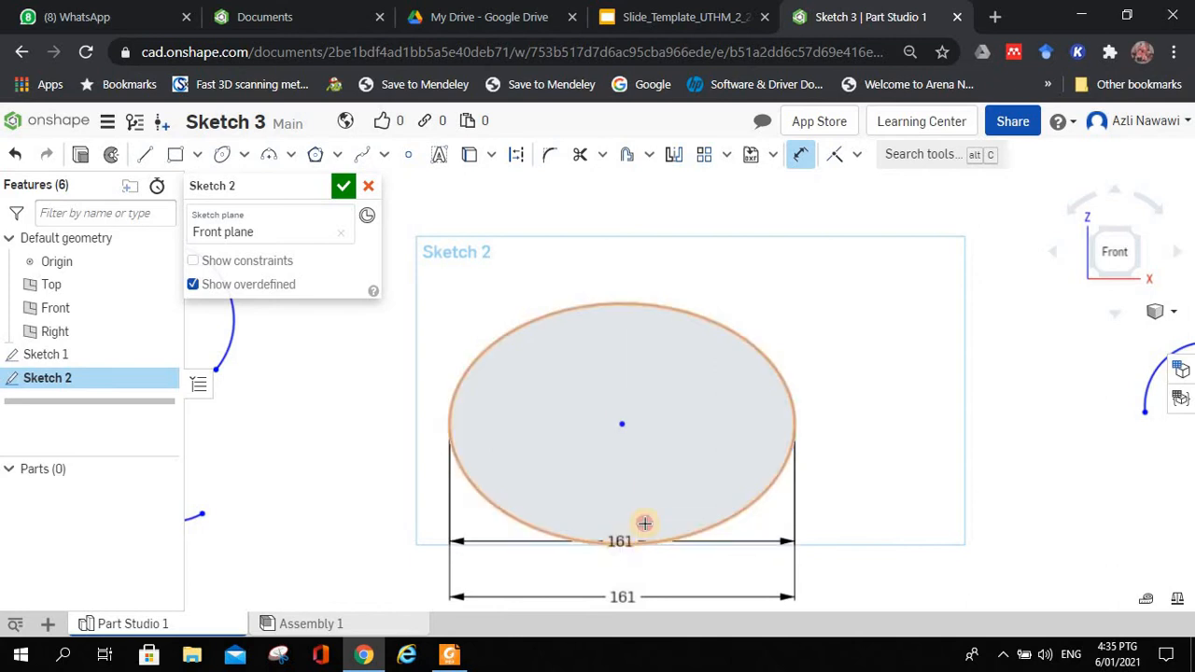
{"action": "left_click", "coordinate": [867, 423]}
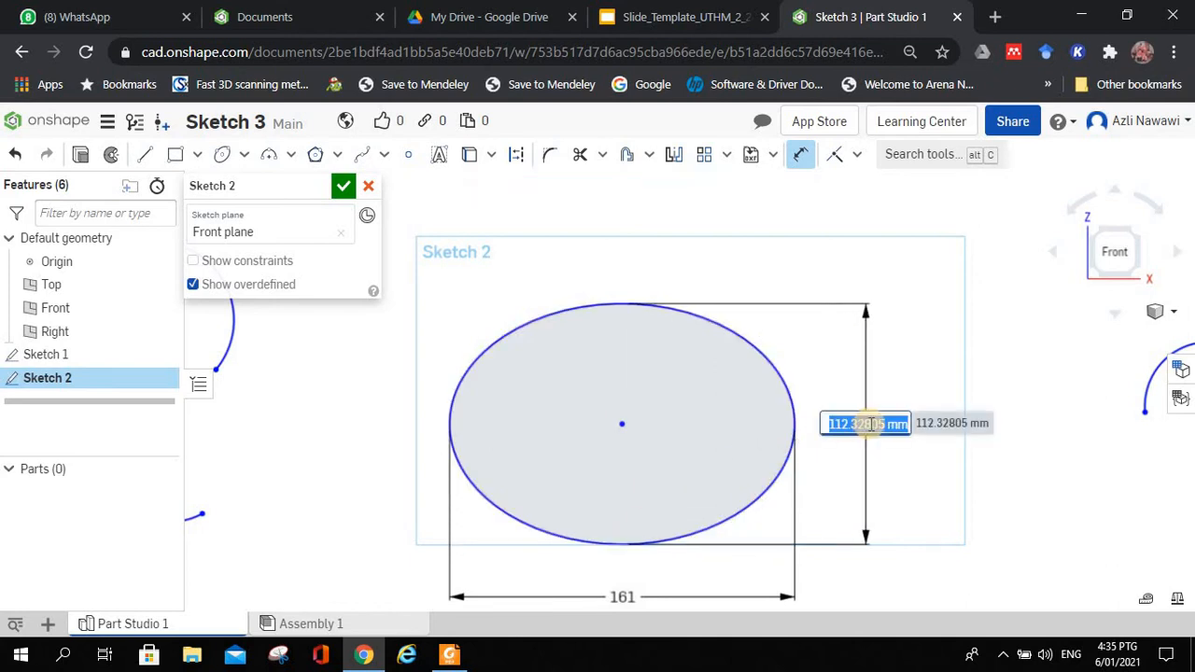
{"action": "key", "text": "Return"}
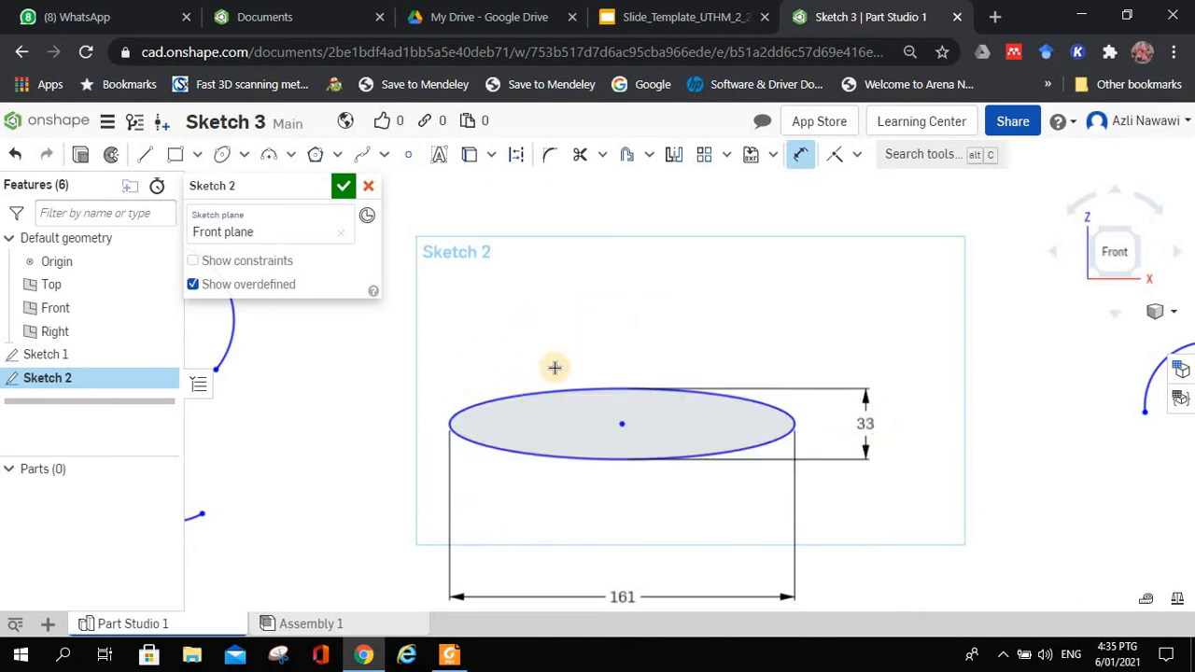
Consult the exercise drawing in Foxit Reader, then in Onshape set the radius of the middle arc in the left-hand column to 16 mm
{"action": "scroll", "coordinate": [556, 368], "scroll_direction": "up", "scroll_amount": 3}
{"action": "scroll", "coordinate": [556, 368], "scroll_direction": "down", "scroll_amount": 6}
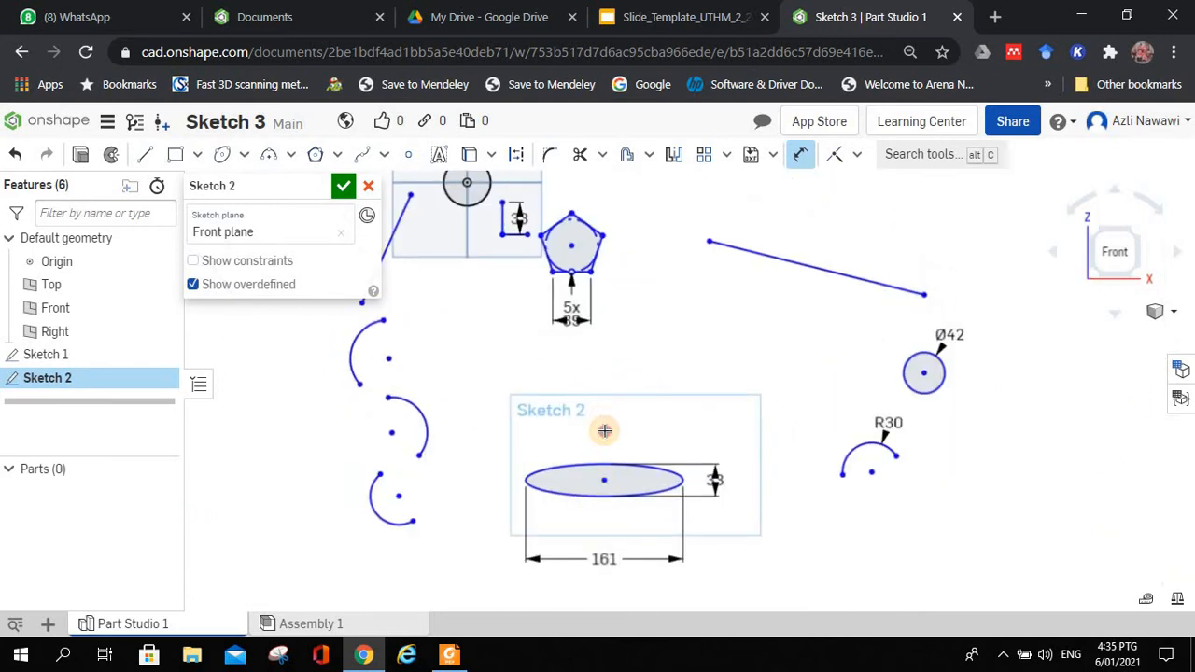
{"action": "left_click", "coordinate": [449, 659]}
{"action": "scroll", "coordinate": [390, 385], "scroll_direction": "up", "scroll_amount": 2}
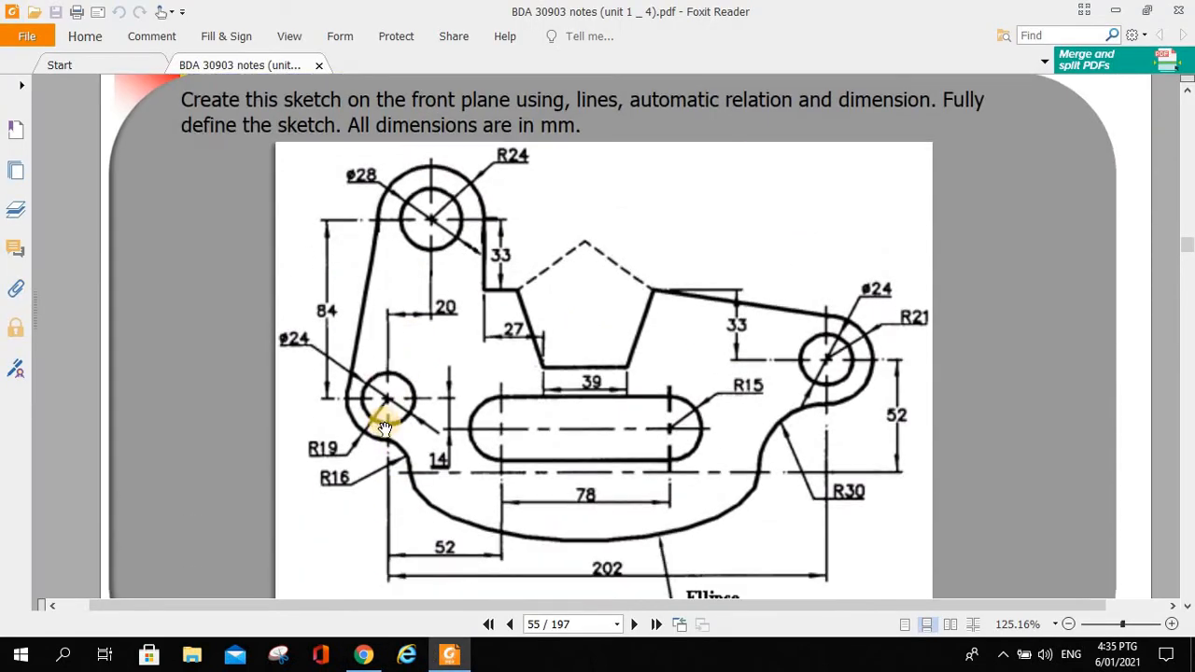
{"action": "scroll", "coordinate": [378, 427], "scroll_direction": "down", "scroll_amount": 3}
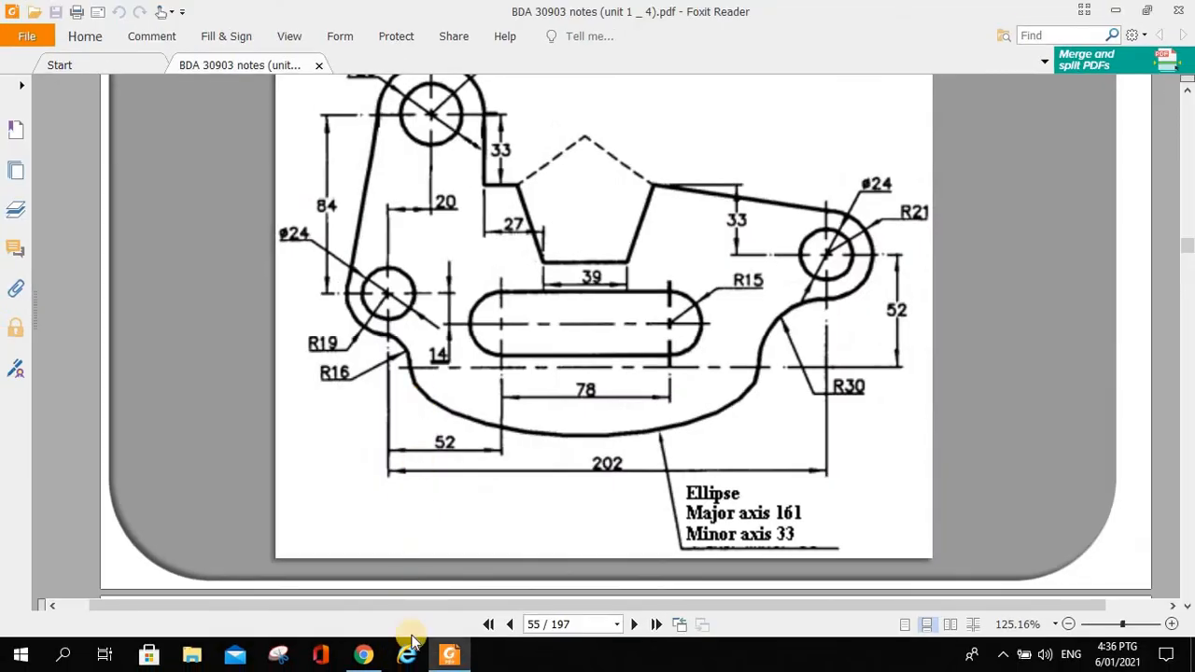
{"action": "left_click", "coordinate": [364, 655]}
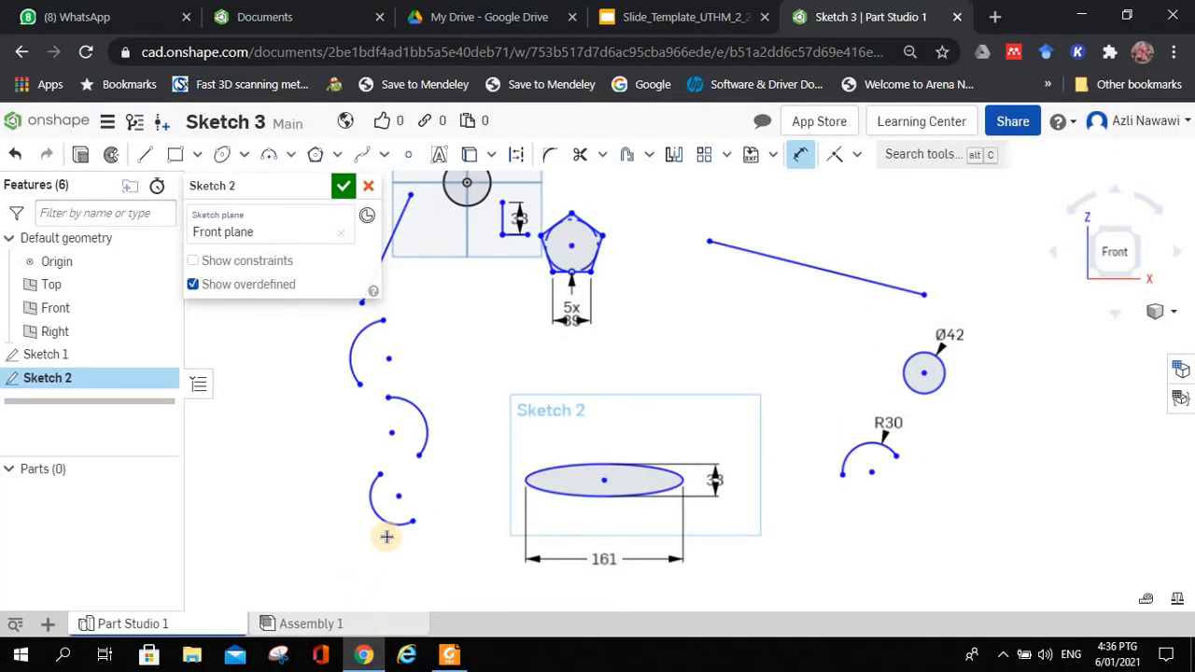
{"action": "left_click", "coordinate": [446, 653]}
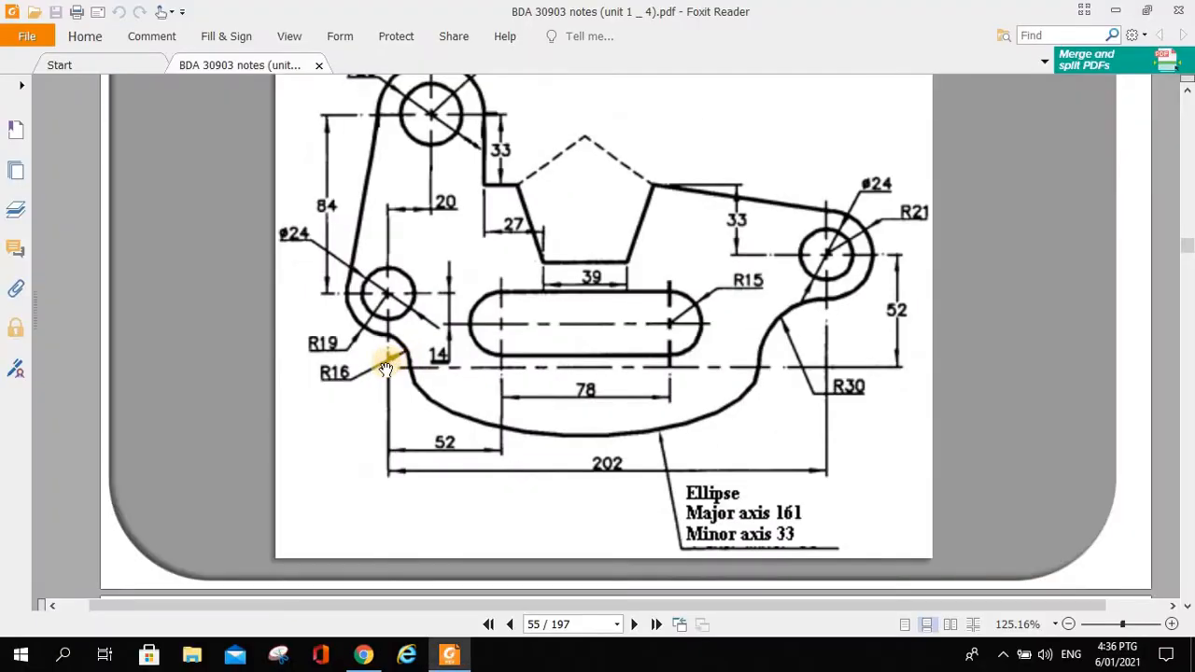
{"action": "left_click", "coordinate": [364, 655]}
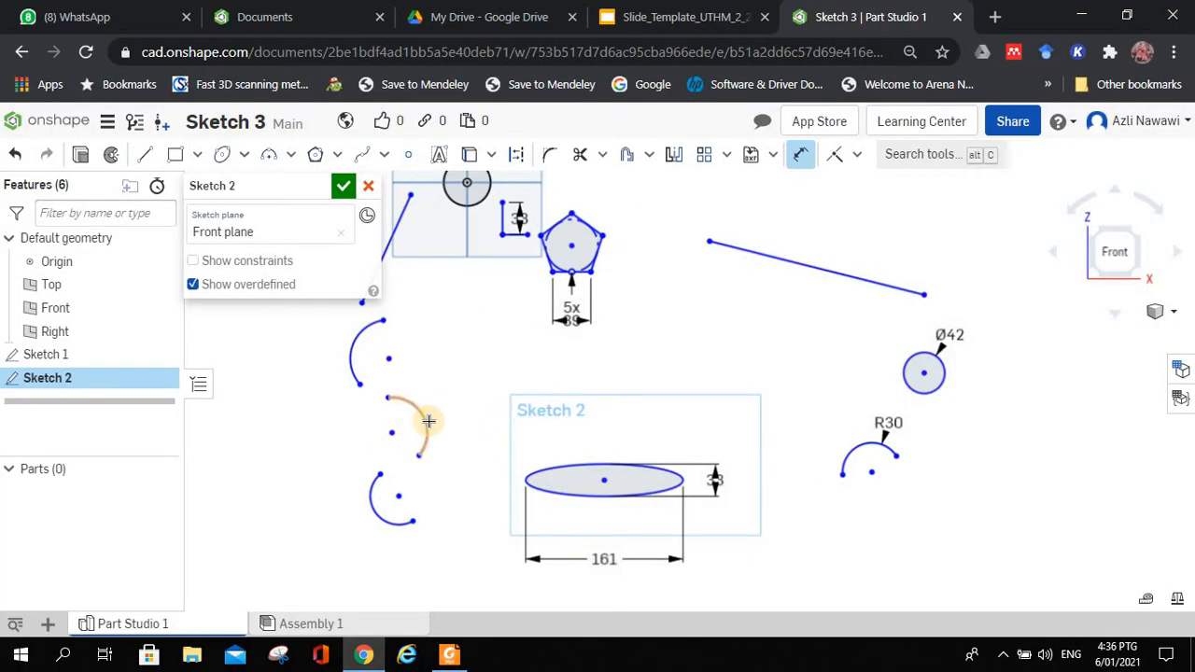
{"action": "left_click", "coordinate": [429, 421]}
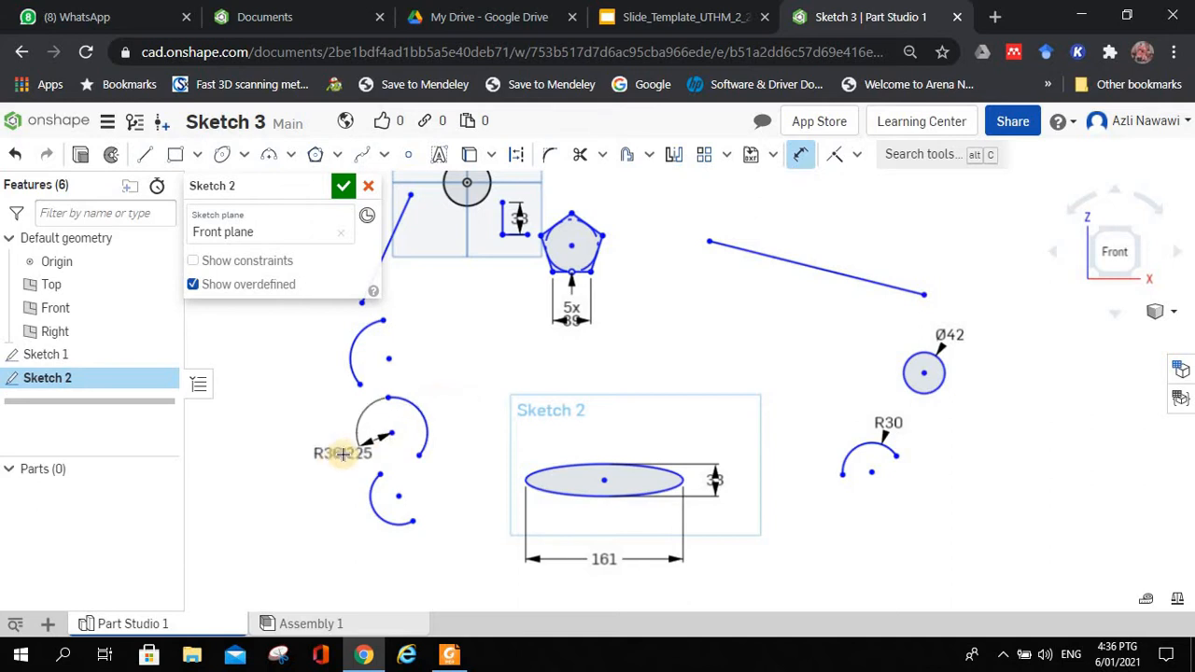
{"action": "left_click", "coordinate": [347, 454]}
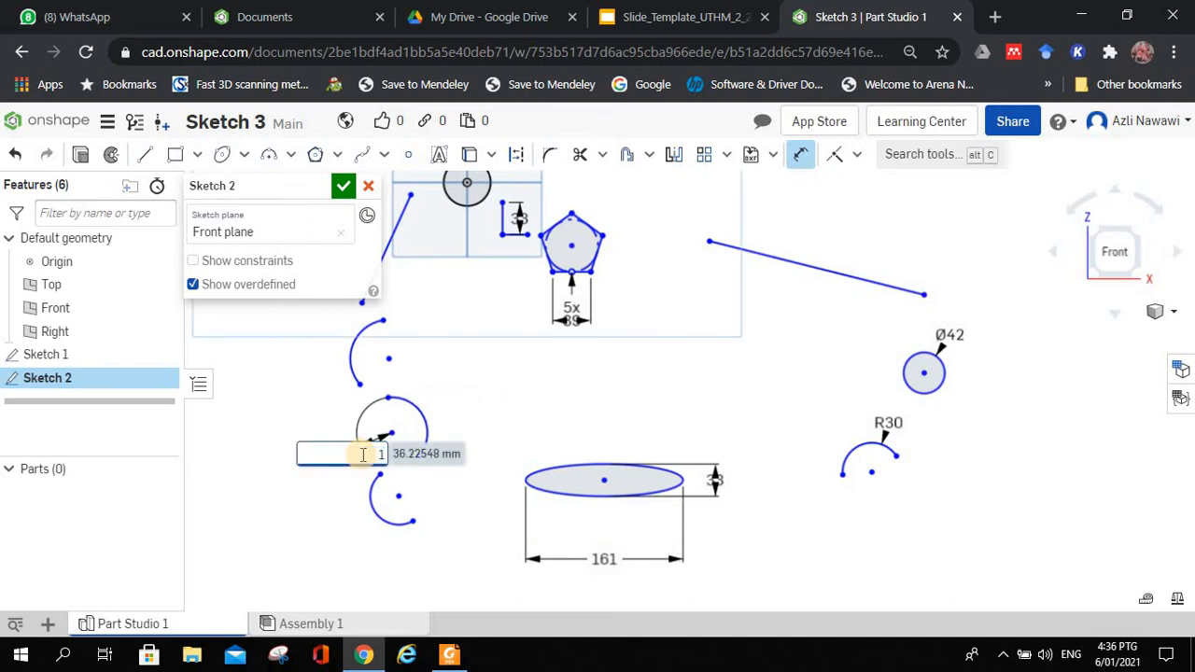
{"action": "type", "text": "16"}
{"action": "key", "text": "Return"}
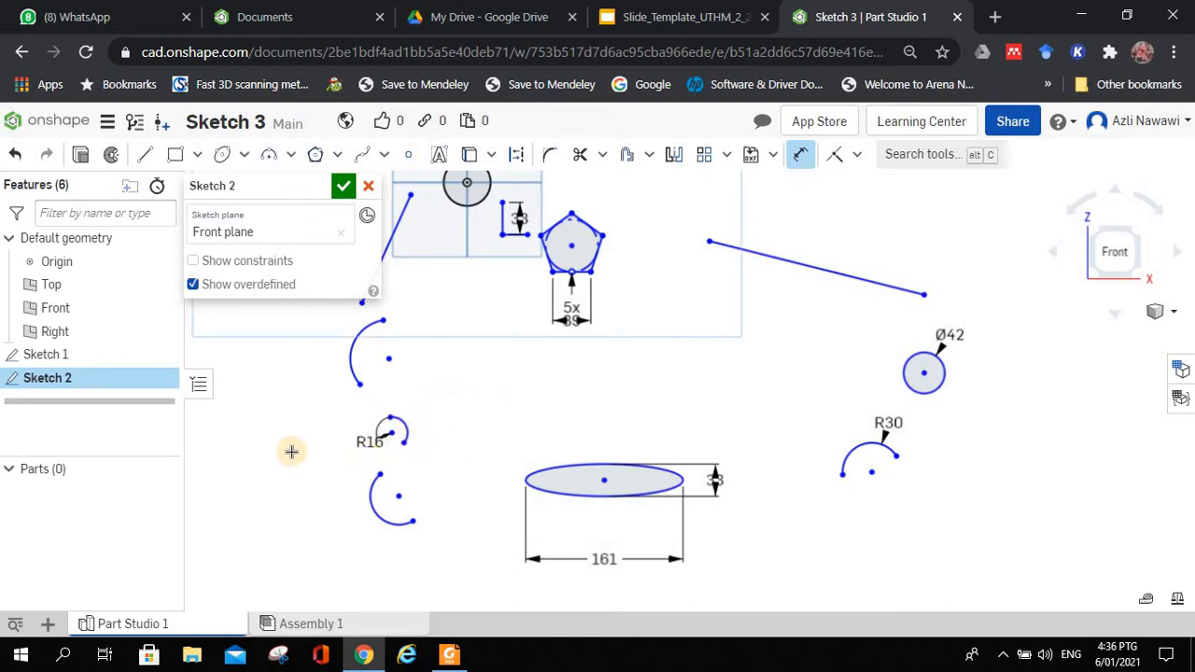
Check the arc radii in Foxit Reader, then in Onshape set the radius of the arc above the 16 mm arc to 19 mm
{"action": "left_click", "coordinate": [449, 654]}
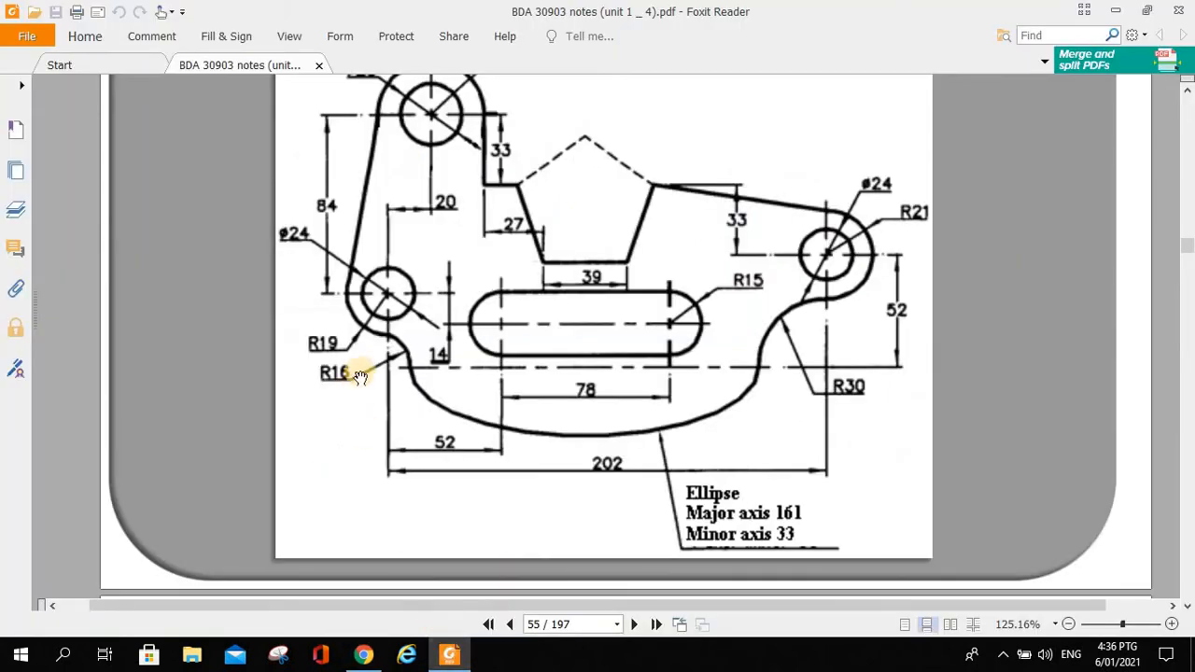
{"action": "left_click", "coordinate": [363, 655]}
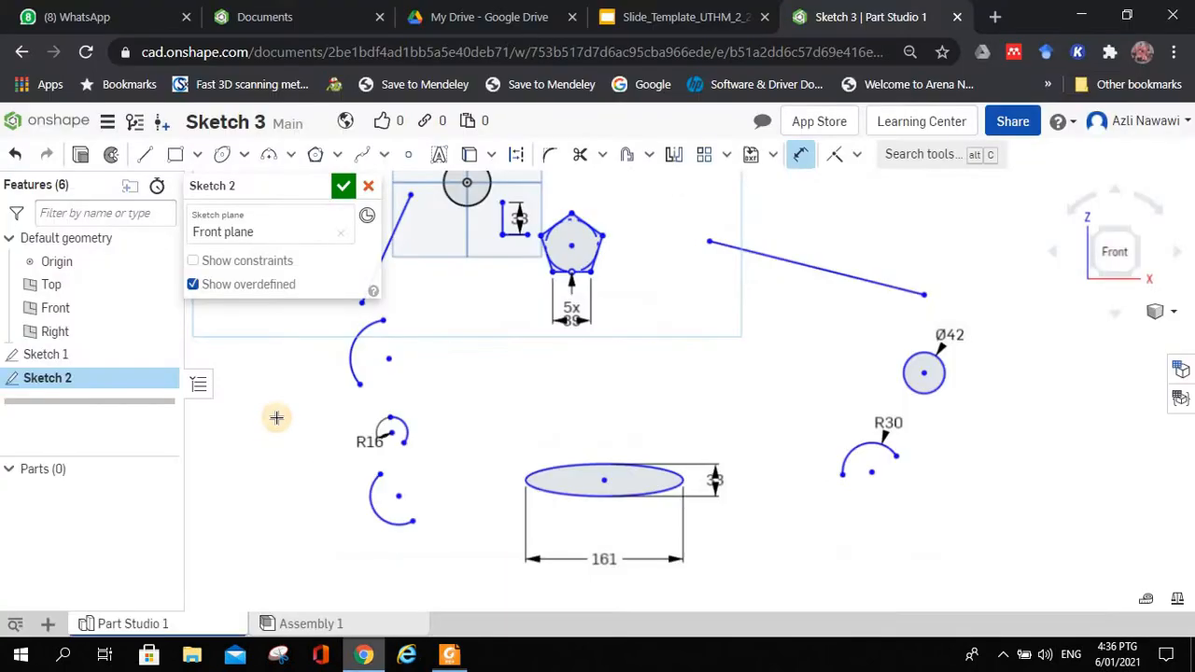
{"action": "left_click", "coordinate": [346, 367]}
{"action": "left_click", "coordinate": [298, 422]}
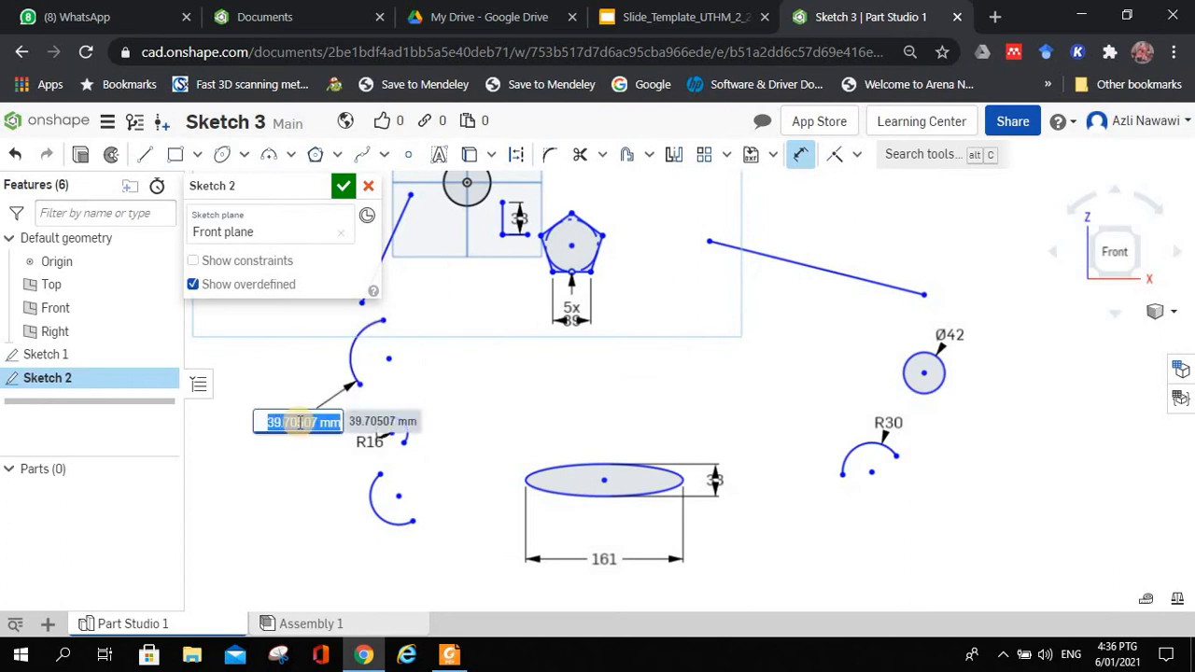
{"action": "key", "text": "BackSpace"}
{"action": "key", "text": "Return"}
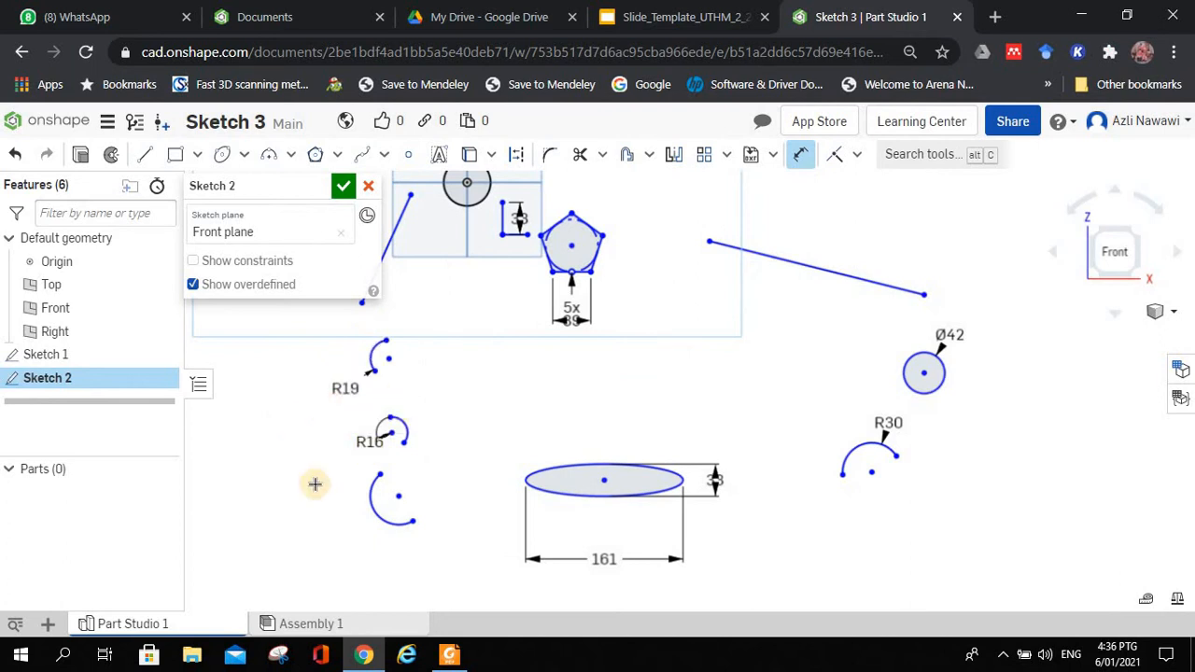
{"action": "key", "text": "Escape"}
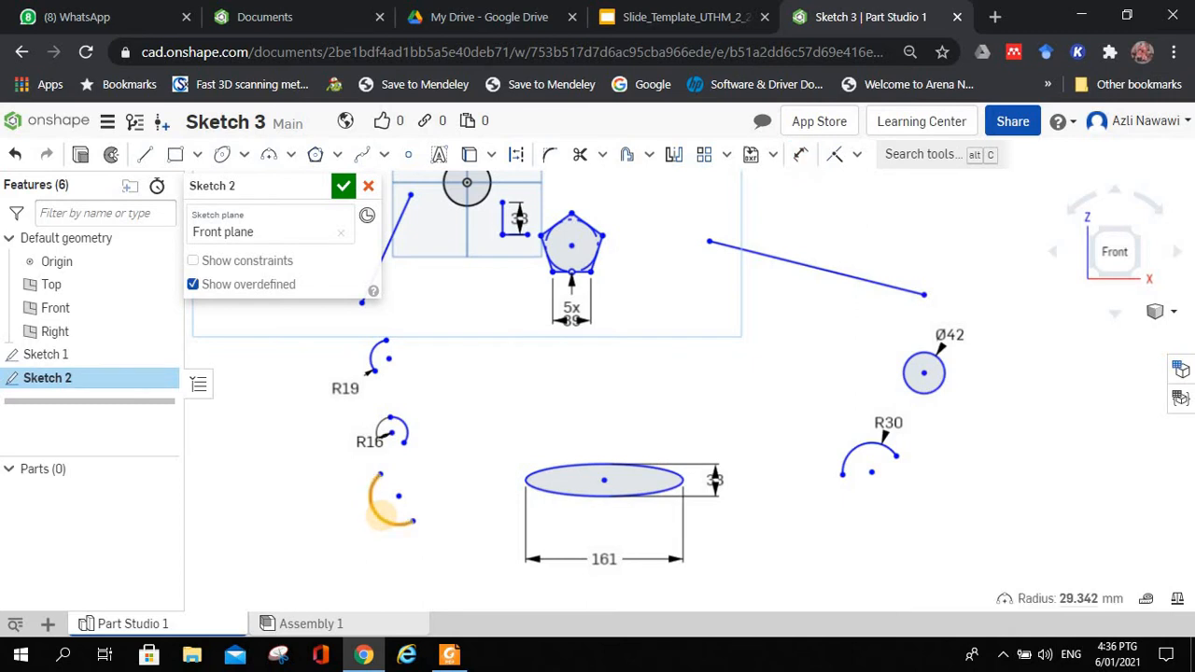
Delete the undimensioned arc below the 16 mm radius arc
{"action": "scroll", "coordinate": [378, 528], "scroll_direction": "up", "scroll_amount": 3}
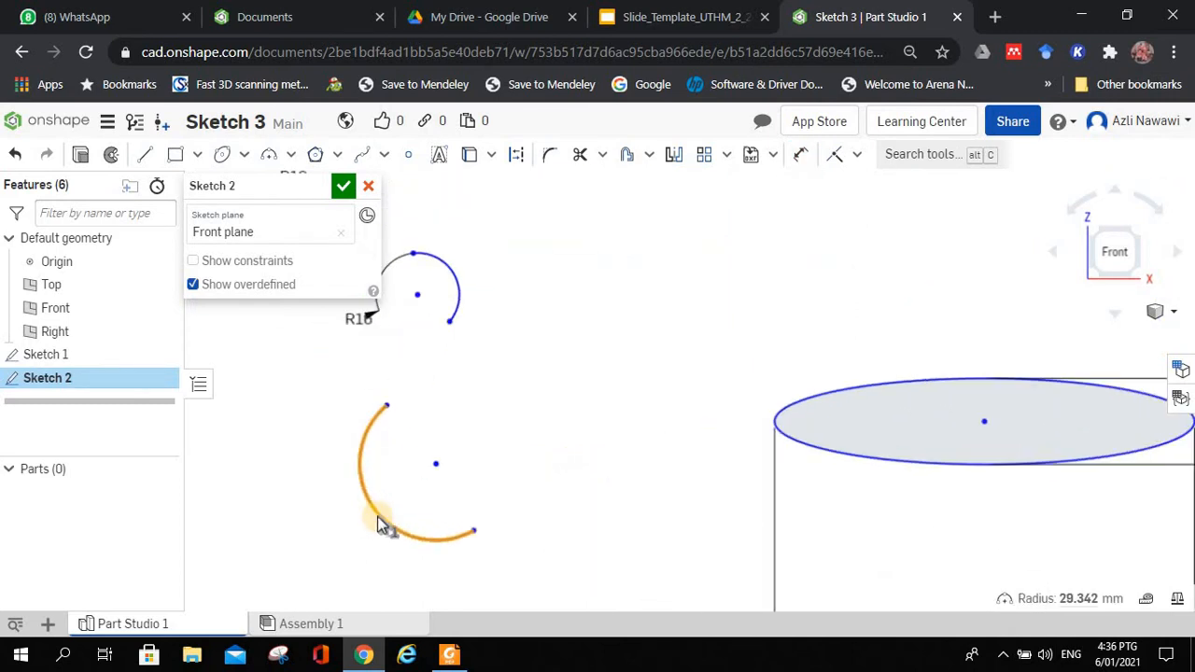
{"action": "key", "text": "Delete"}
{"action": "scroll", "coordinate": [535, 381], "scroll_direction": "up", "scroll_amount": 2}
{"action": "scroll", "coordinate": [537, 371], "scroll_direction": "down", "scroll_amount": 2}
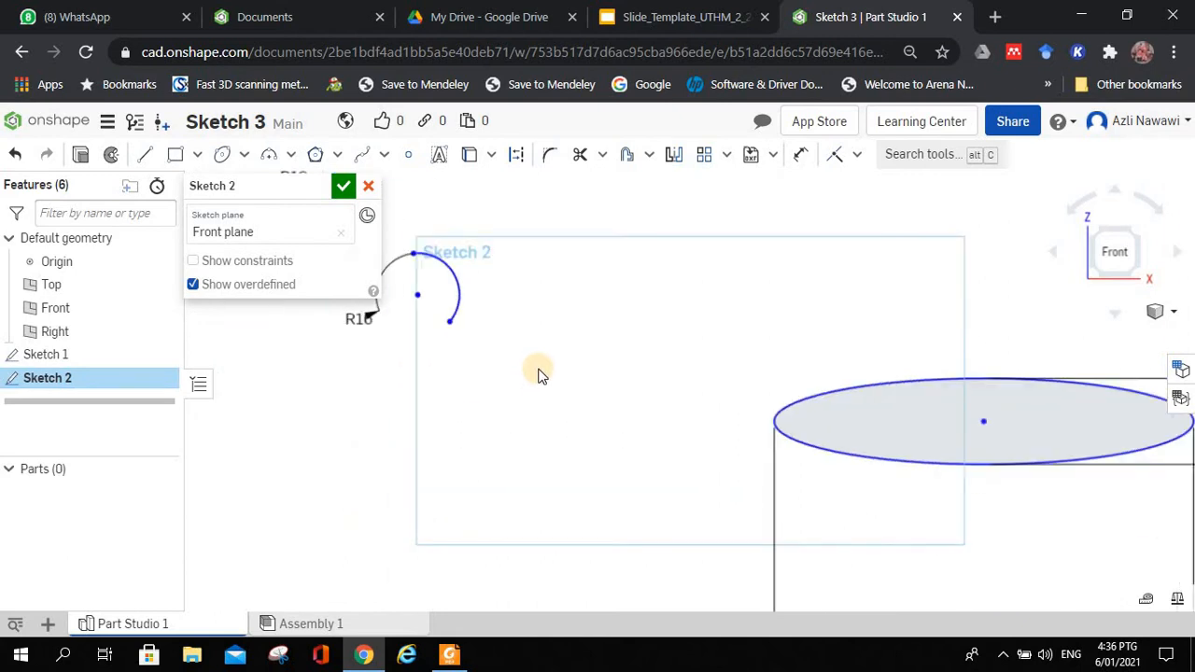
Check the exercise drawing in Foxit Reader, then in Onshape make the 33 mm vertical line tangent to the 48 mm circle
{"action": "scroll", "coordinate": [538, 369], "scroll_direction": "down", "scroll_amount": 5}
{"action": "middle_click_drag", "start_coordinate": [560, 267], "coordinate": [527, 338]}
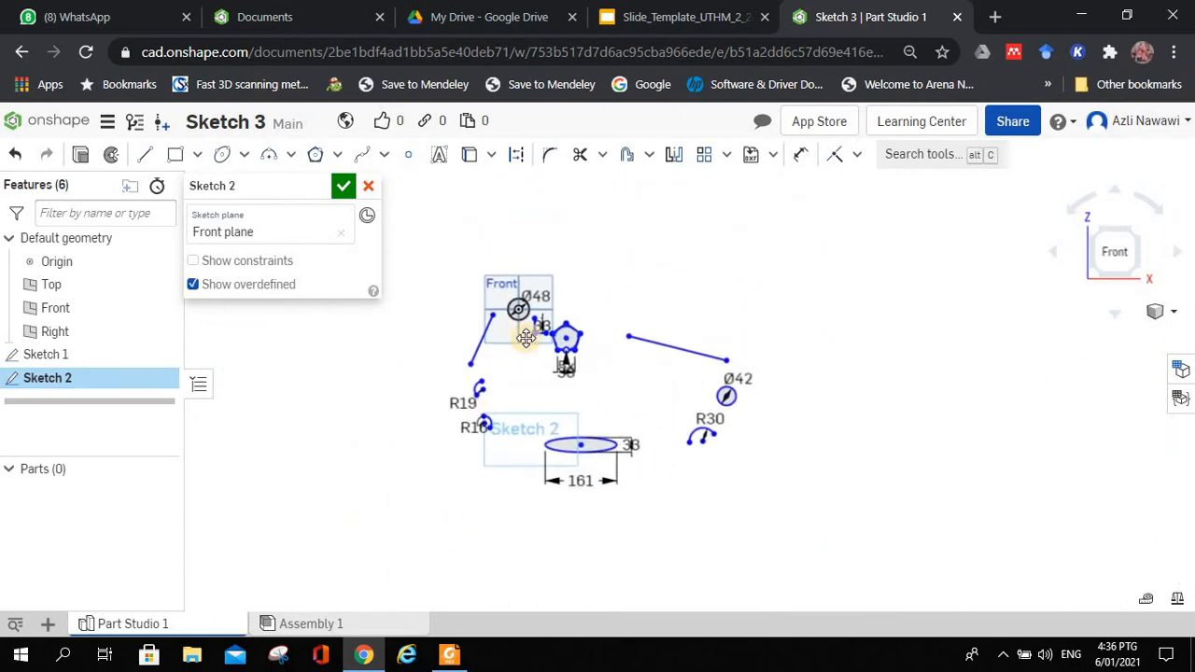
{"action": "scroll", "coordinate": [529, 336], "scroll_direction": "up", "scroll_amount": 3}
{"action": "scroll", "coordinate": [535, 328], "scroll_direction": "up", "scroll_amount": 2}
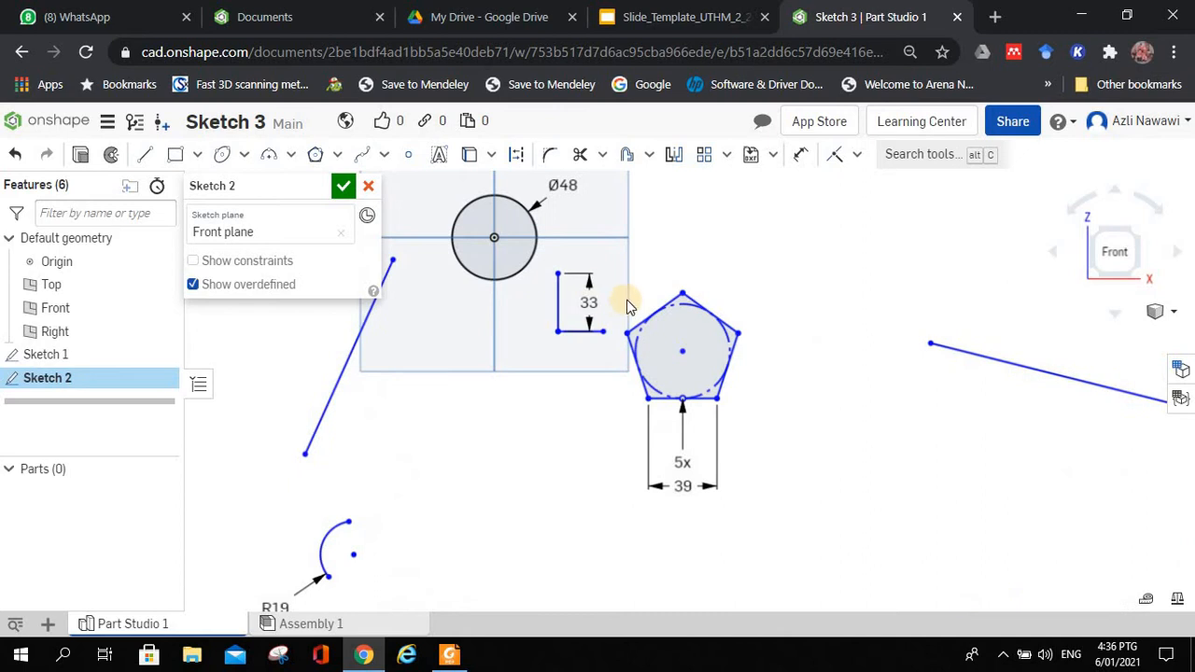
{"action": "scroll", "coordinate": [472, 263], "scroll_direction": "up", "scroll_amount": 1}
{"action": "scroll", "coordinate": [468, 265], "scroll_direction": "down", "scroll_amount": 1}
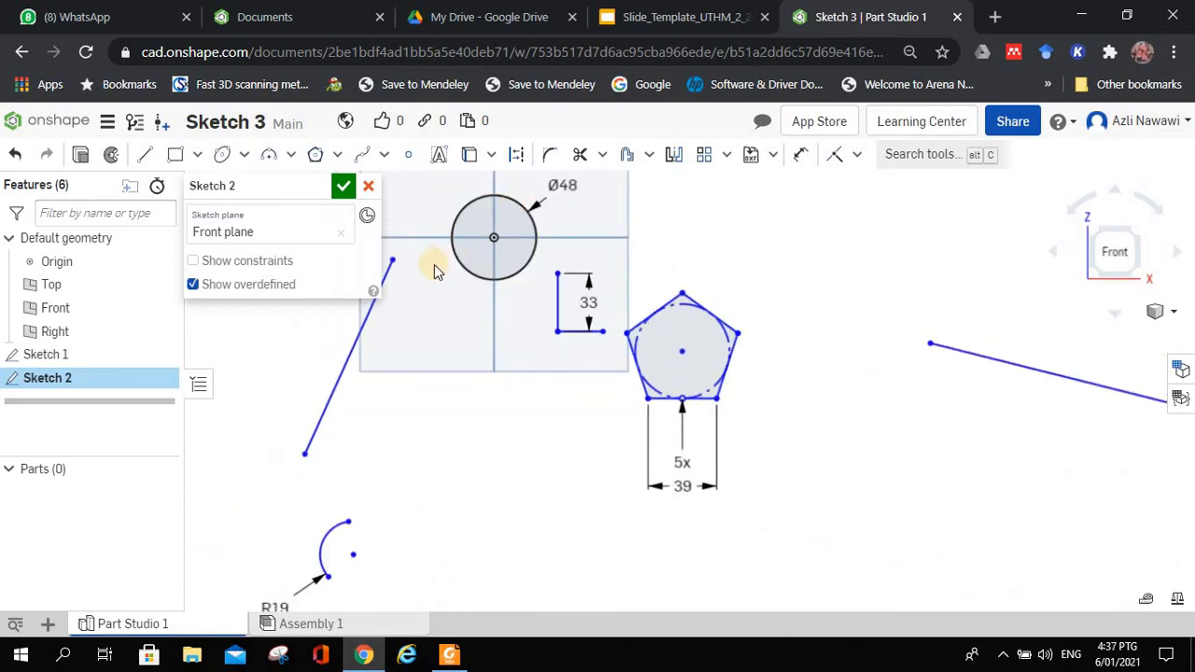
{"action": "middle_click_drag", "start_coordinate": [432, 267], "coordinate": [512, 329]}
{"action": "scroll", "coordinate": [513, 328], "scroll_direction": "up", "scroll_amount": 2}
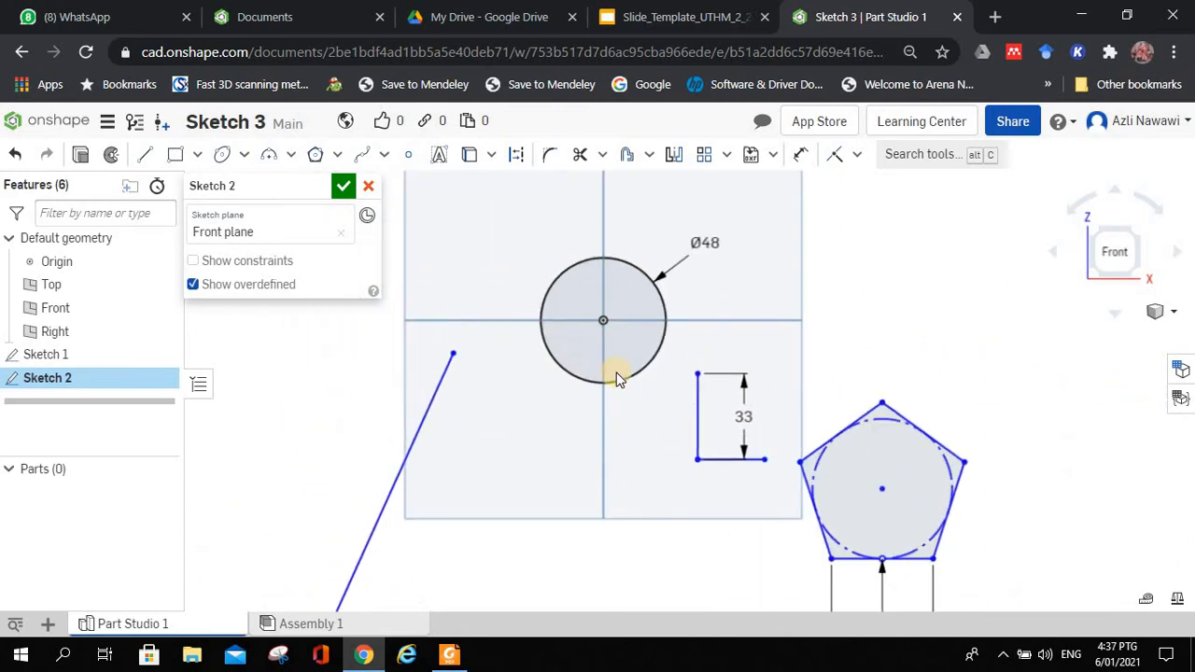
{"action": "scroll", "coordinate": [617, 378], "scroll_direction": "up", "scroll_amount": 2}
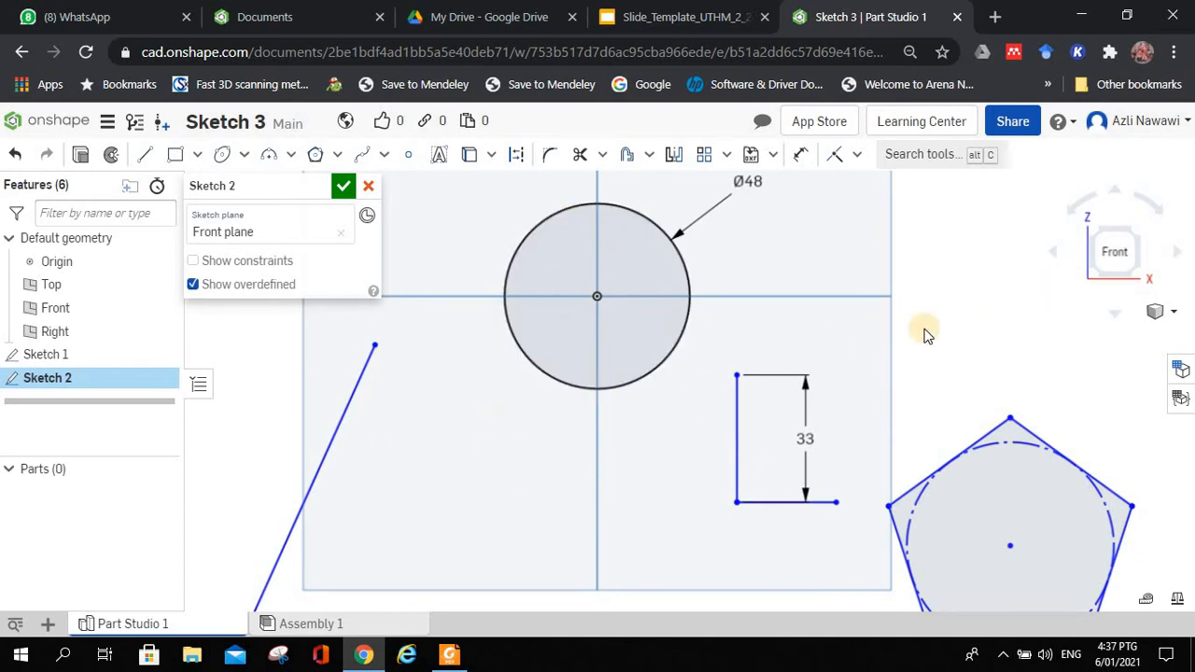
{"action": "scroll", "coordinate": [651, 332], "scroll_direction": "up", "scroll_amount": 1}
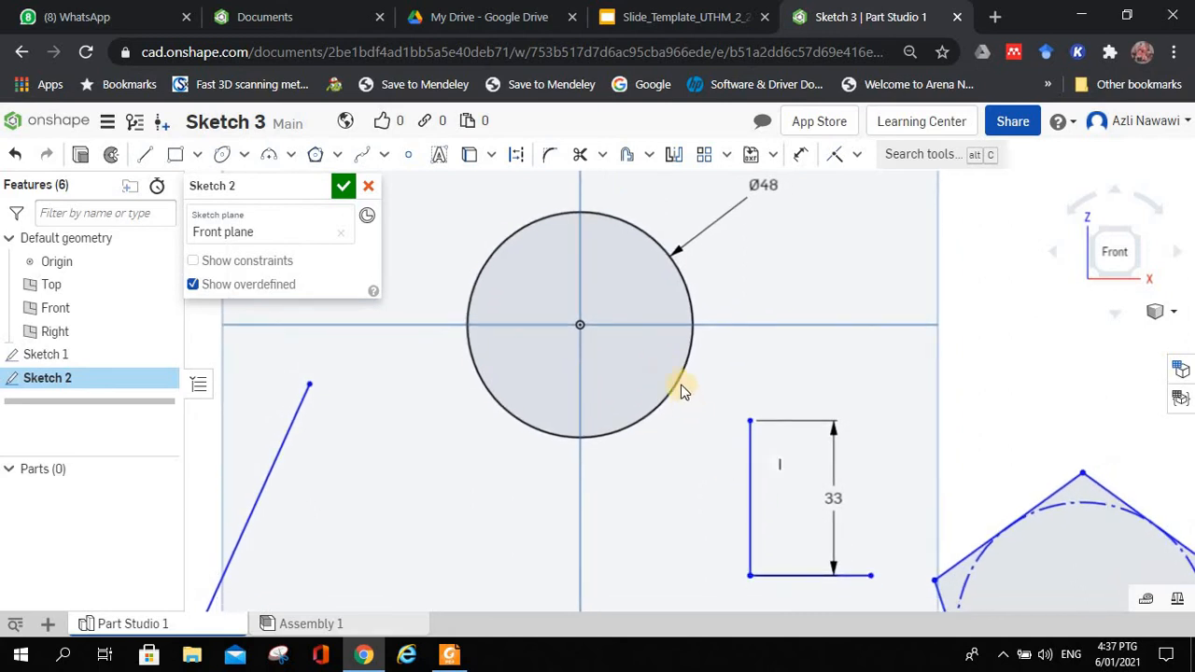
{"action": "left_click", "coordinate": [678, 393]}
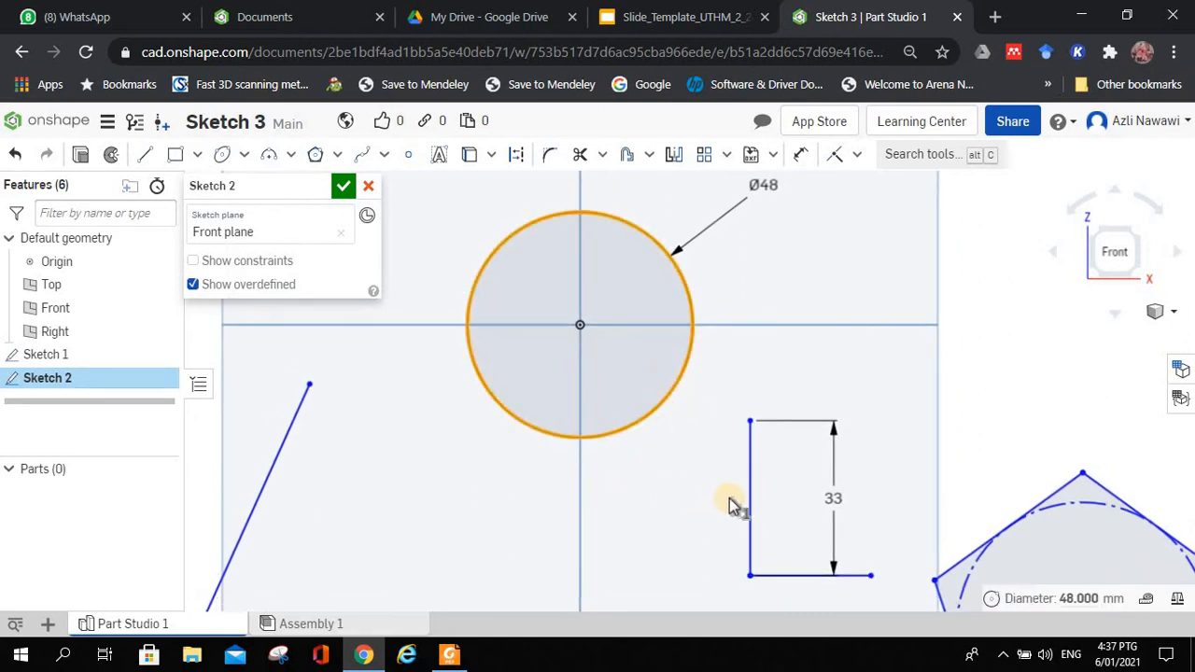
{"action": "left_click", "coordinate": [449, 655]}
{"action": "scroll", "coordinate": [496, 232], "scroll_direction": "up", "scroll_amount": 3}
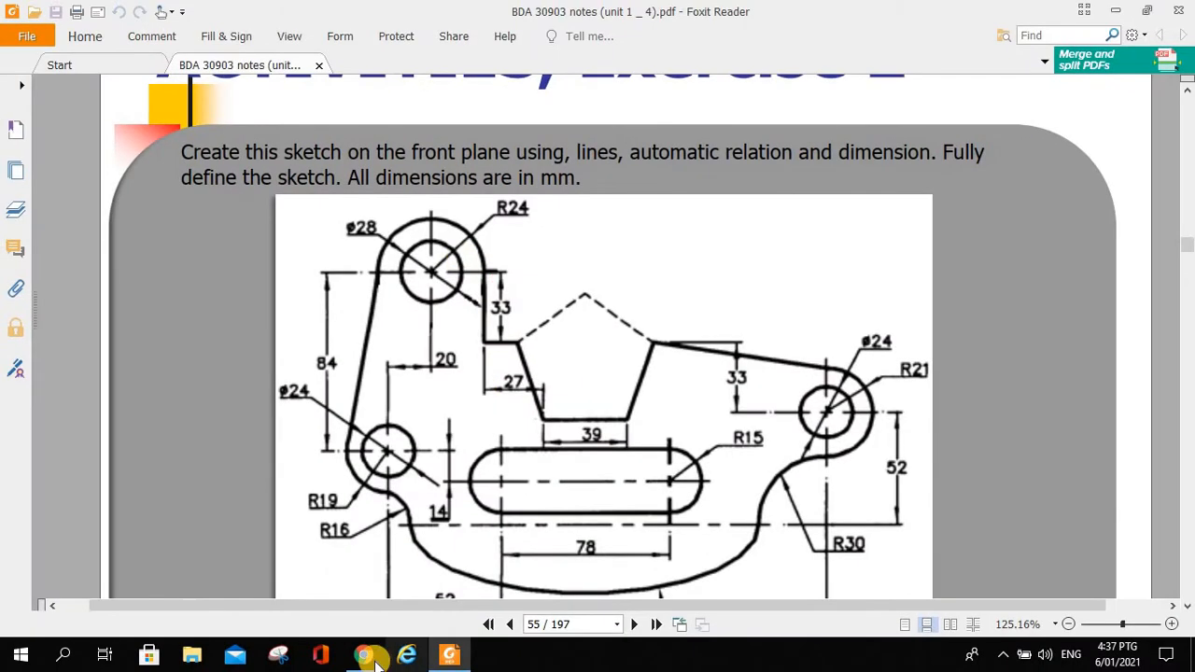
{"action": "left_click", "coordinate": [363, 655]}
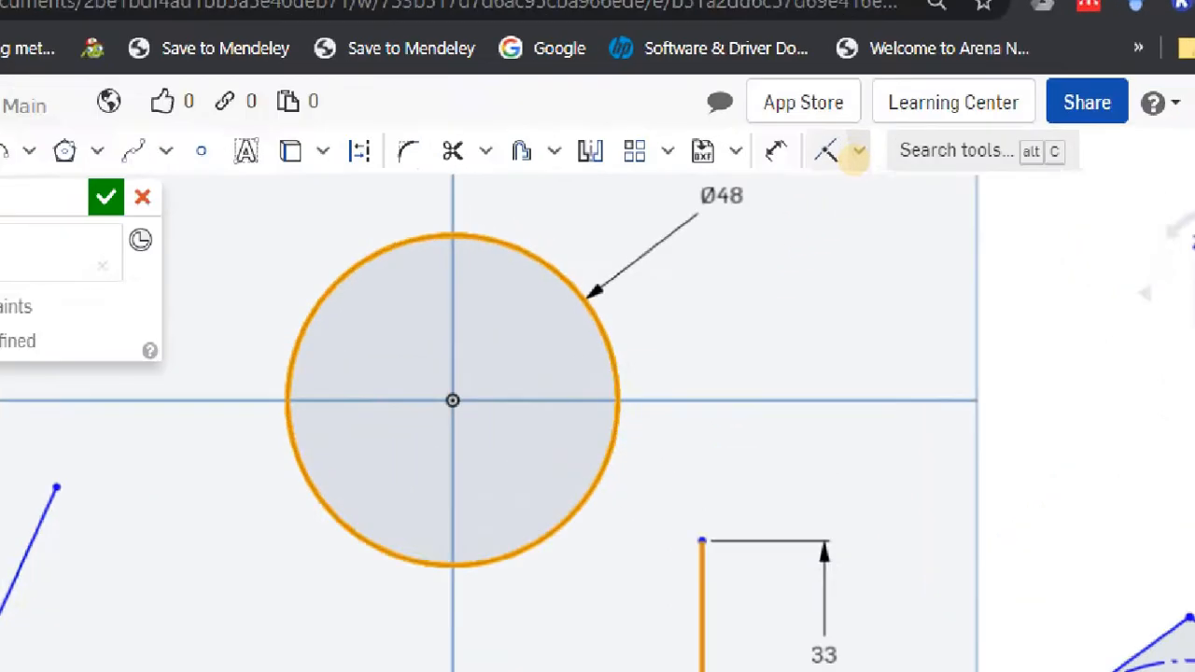
{"action": "left_click", "coordinate": [843, 156]}
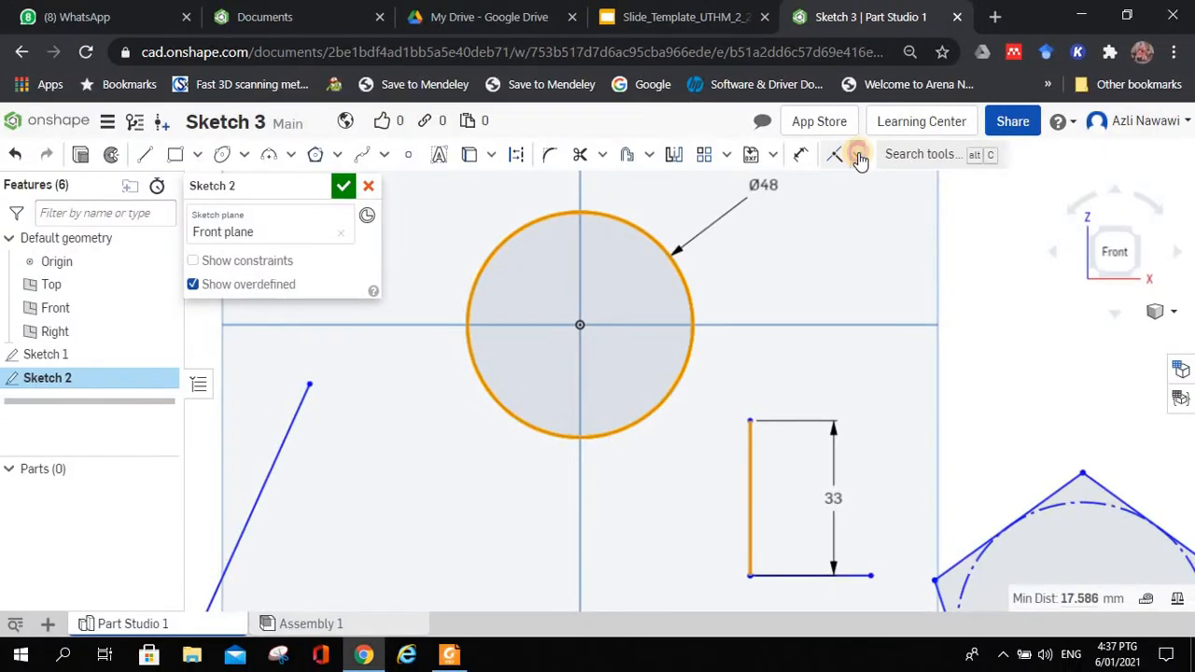
{"action": "left_click", "coordinate": [858, 155]}
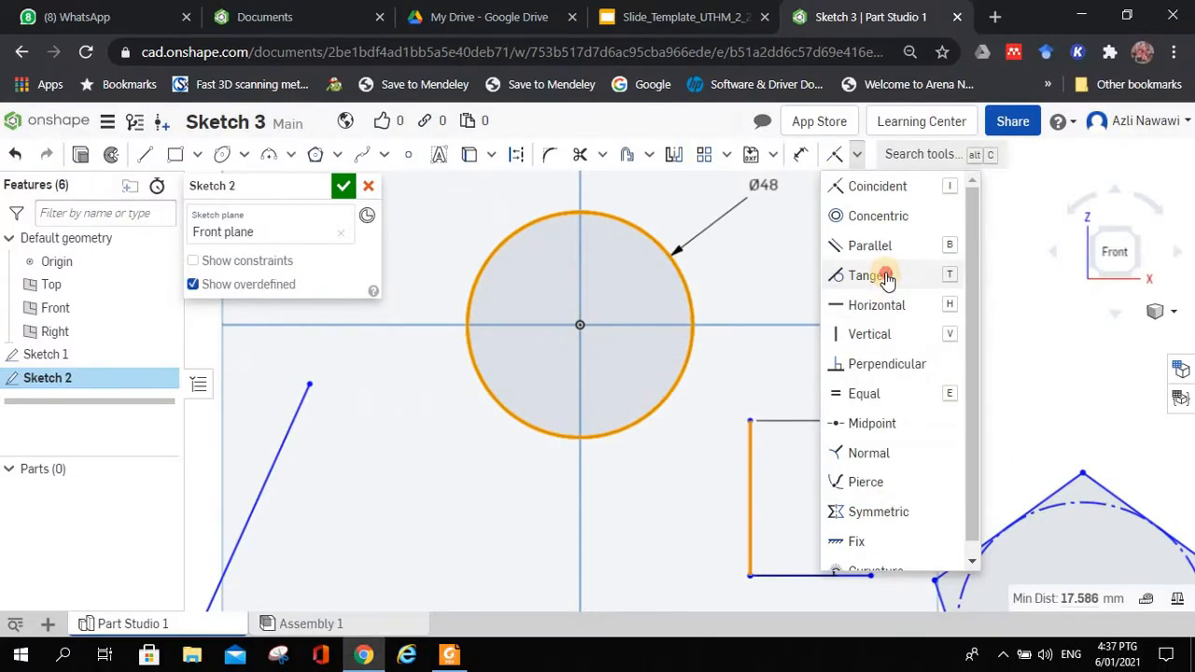
{"action": "left_click", "coordinate": [864, 273]}
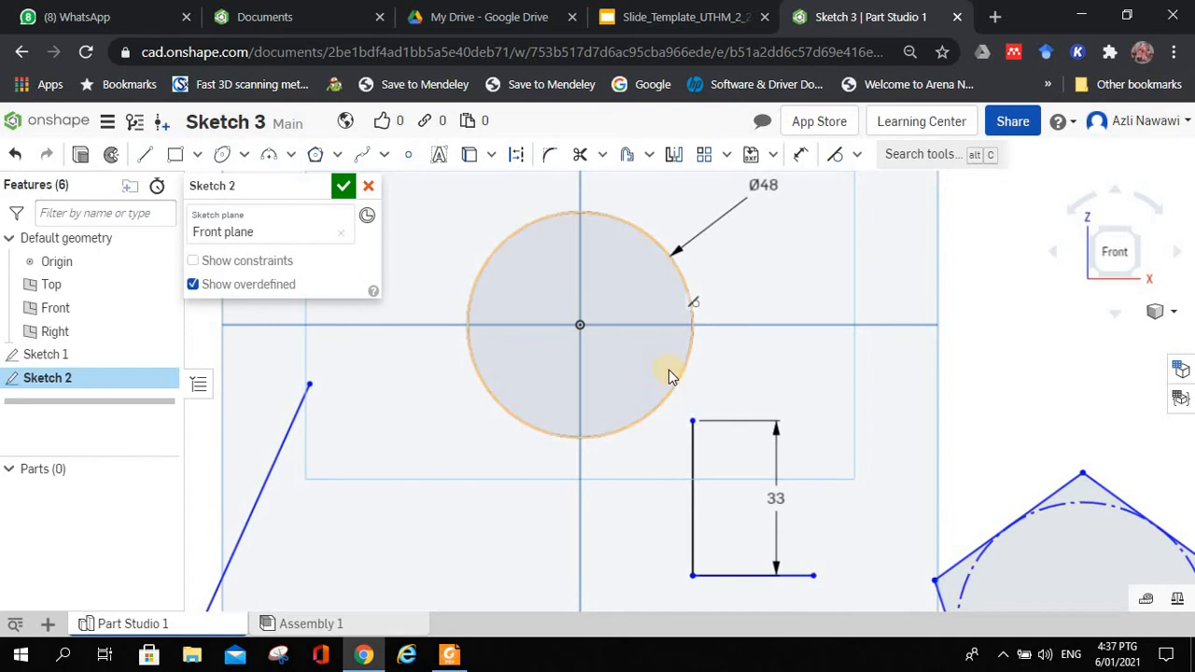
Make the upper endpoint of the 33 mm vertical line coincident with the 48 mm circle
{"action": "scroll", "coordinate": [686, 430], "scroll_direction": "up", "scroll_amount": 4}
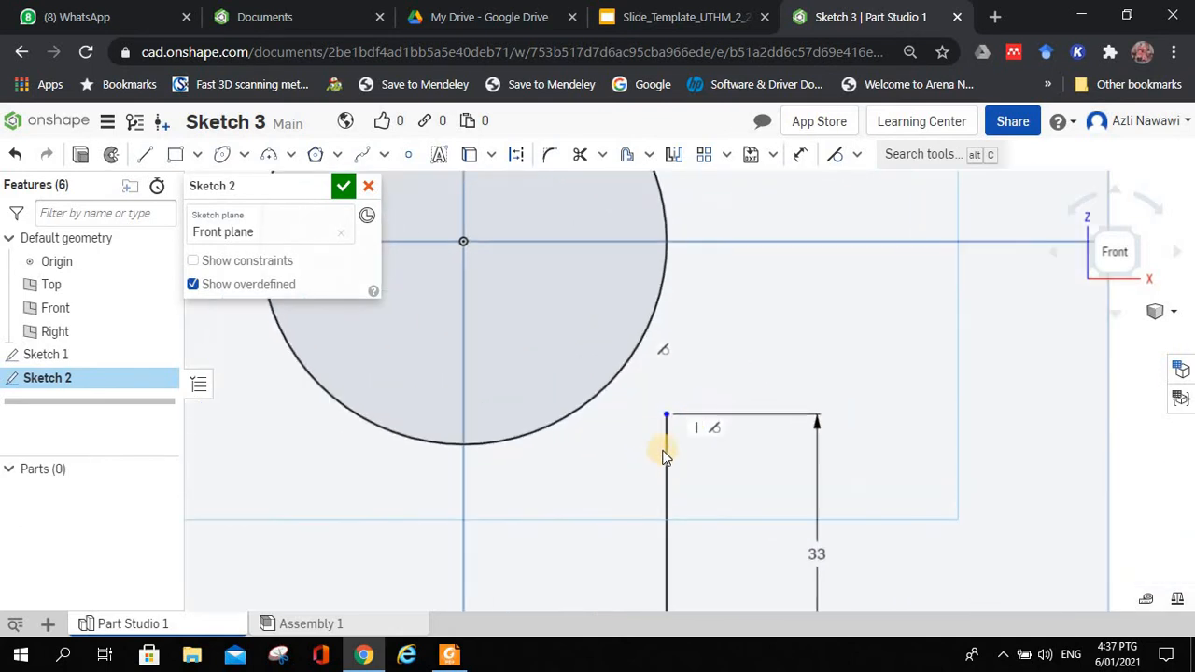
{"action": "middle_click_drag", "start_coordinate": [683, 350], "coordinate": [712, 389]}
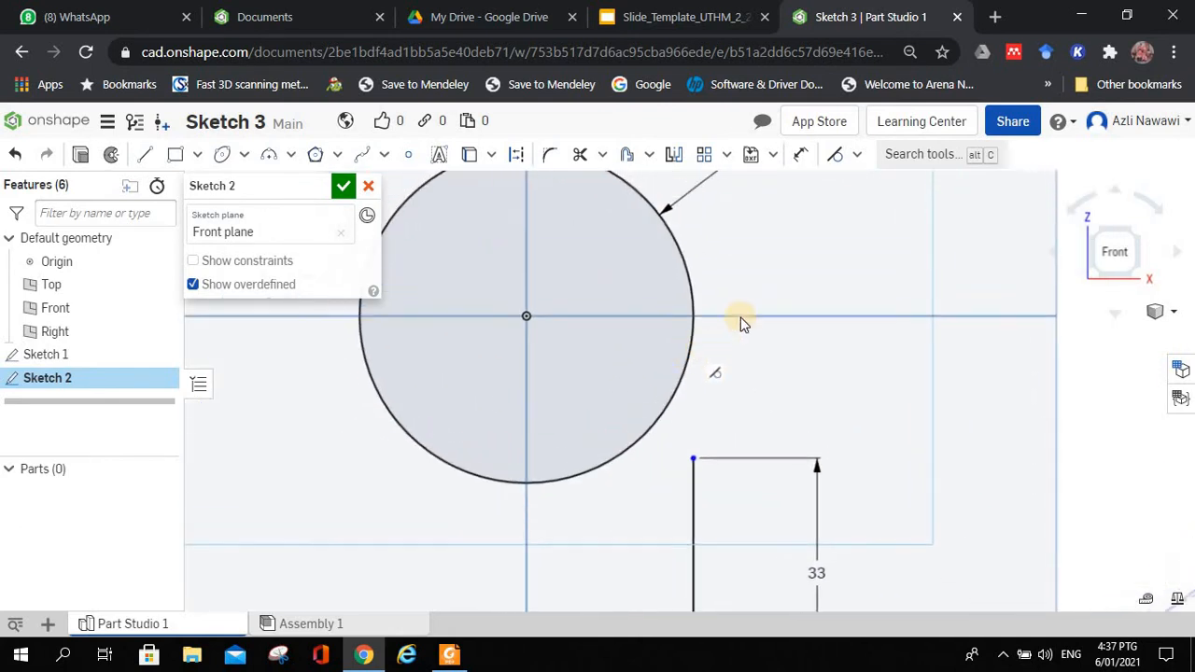
{"action": "left_click", "coordinate": [860, 160]}
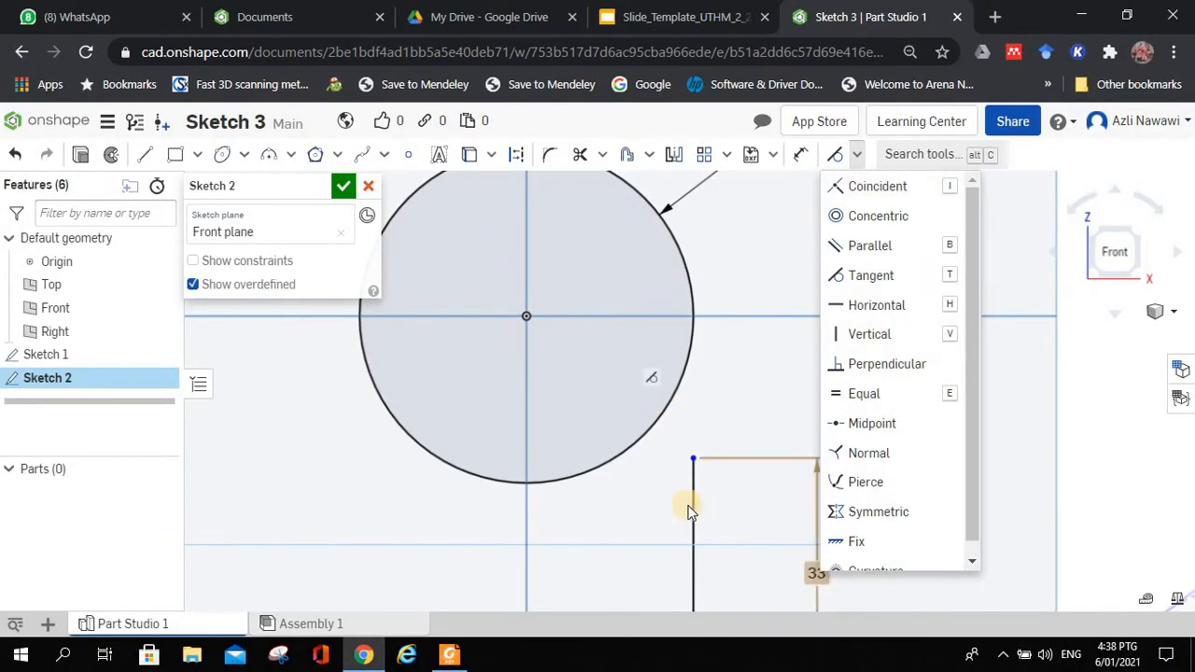
{"action": "scroll", "coordinate": [683, 355], "scroll_direction": "up", "scroll_amount": 3}
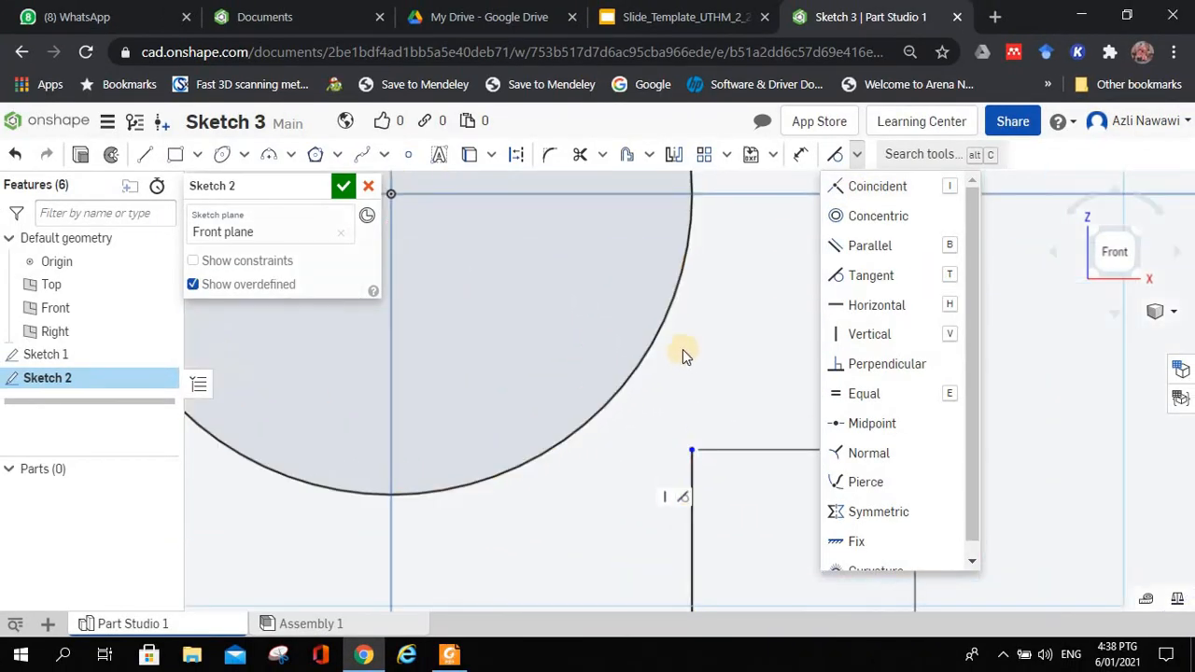
{"action": "left_click", "coordinate": [660, 340]}
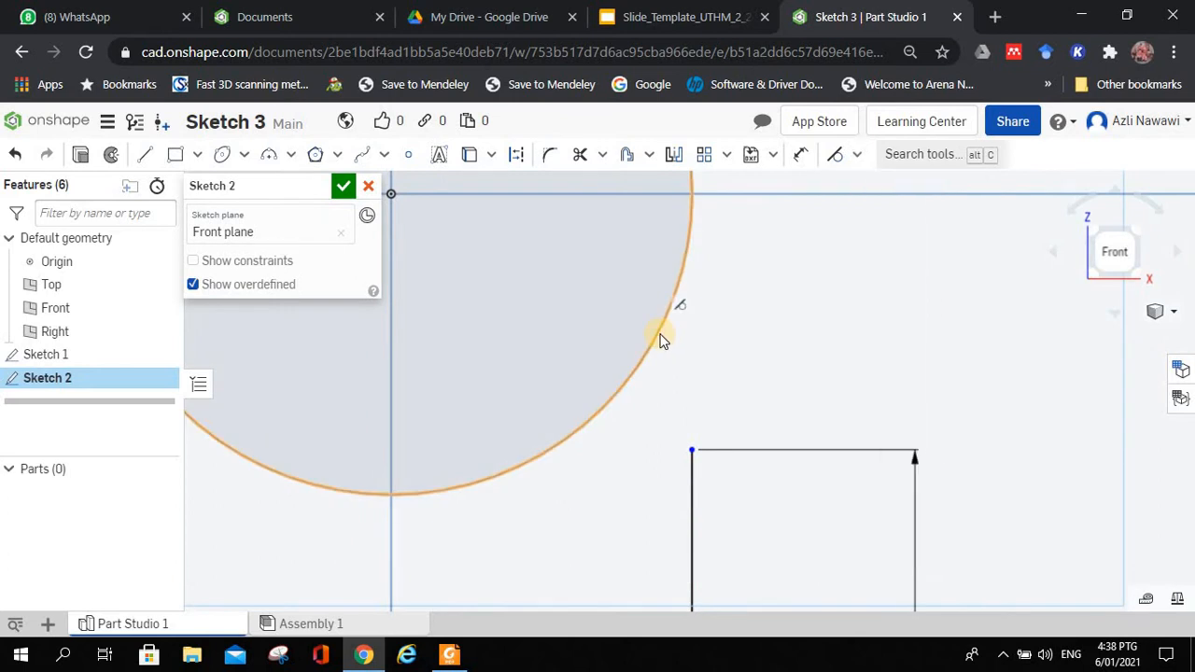
{"action": "left_click", "coordinate": [660, 340]}
{"action": "scroll", "coordinate": [696, 447], "scroll_direction": "down", "scroll_amount": 3}
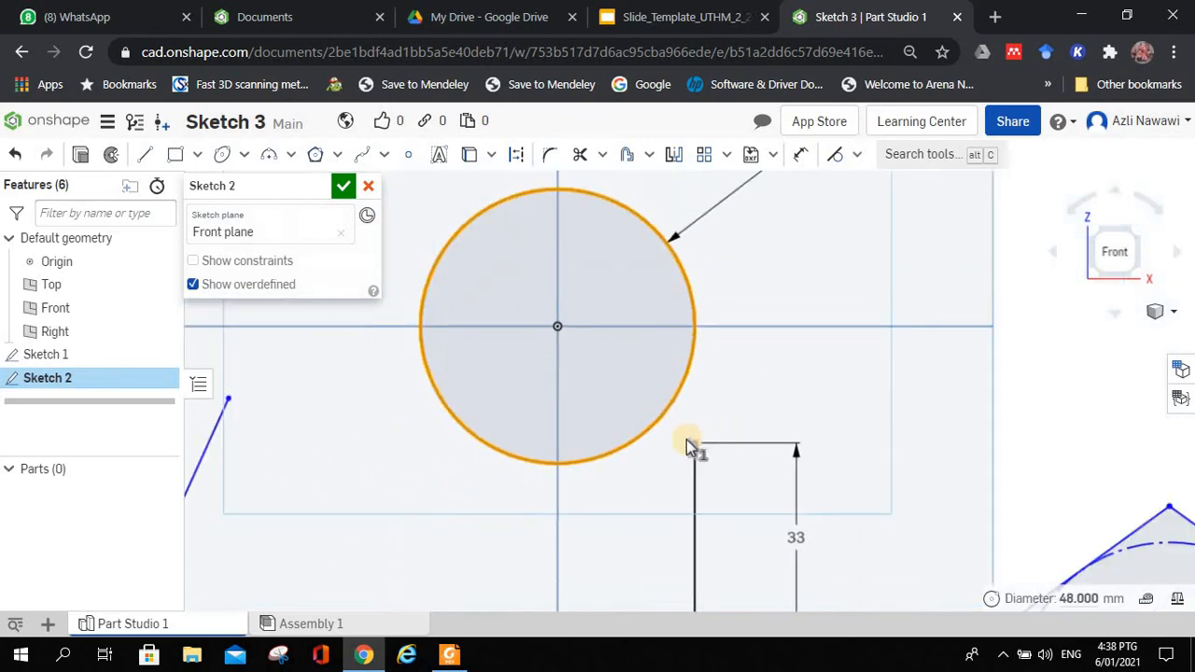
{"action": "scroll", "coordinate": [696, 453], "scroll_direction": "up", "scroll_amount": 3}
{"action": "scroll", "coordinate": [714, 457], "scroll_direction": "up", "scroll_amount": 2}
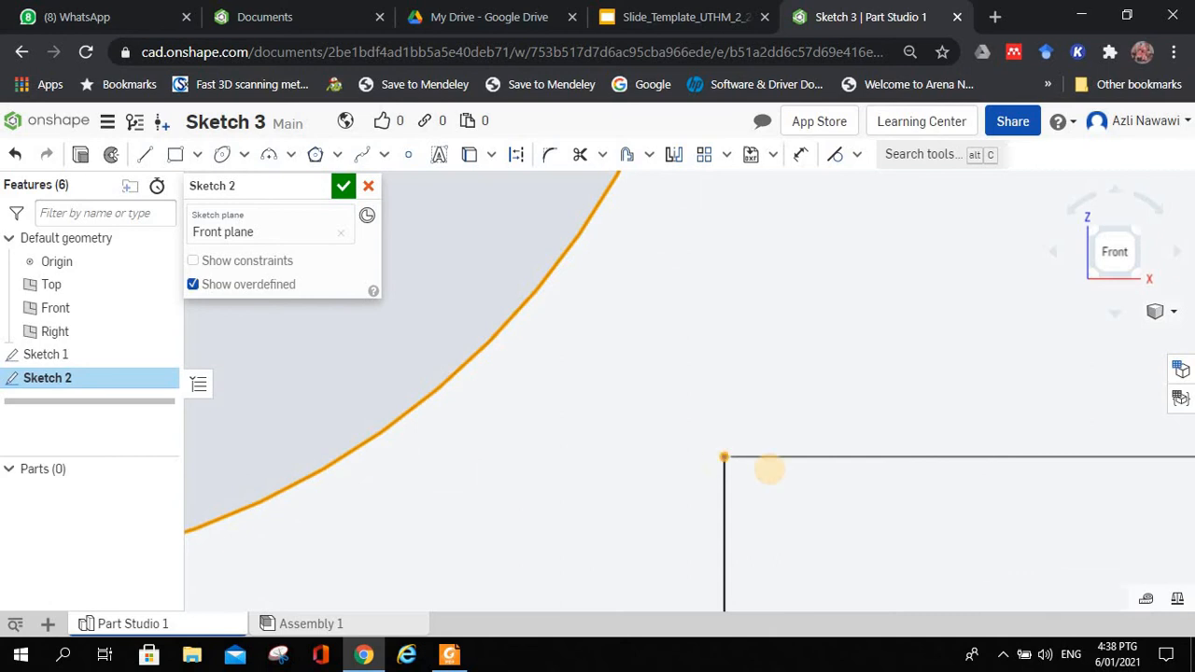
{"action": "scroll", "coordinate": [729, 458], "scroll_direction": "up", "scroll_amount": 3}
{"action": "scroll", "coordinate": [719, 453], "scroll_direction": "down", "scroll_amount": 4}
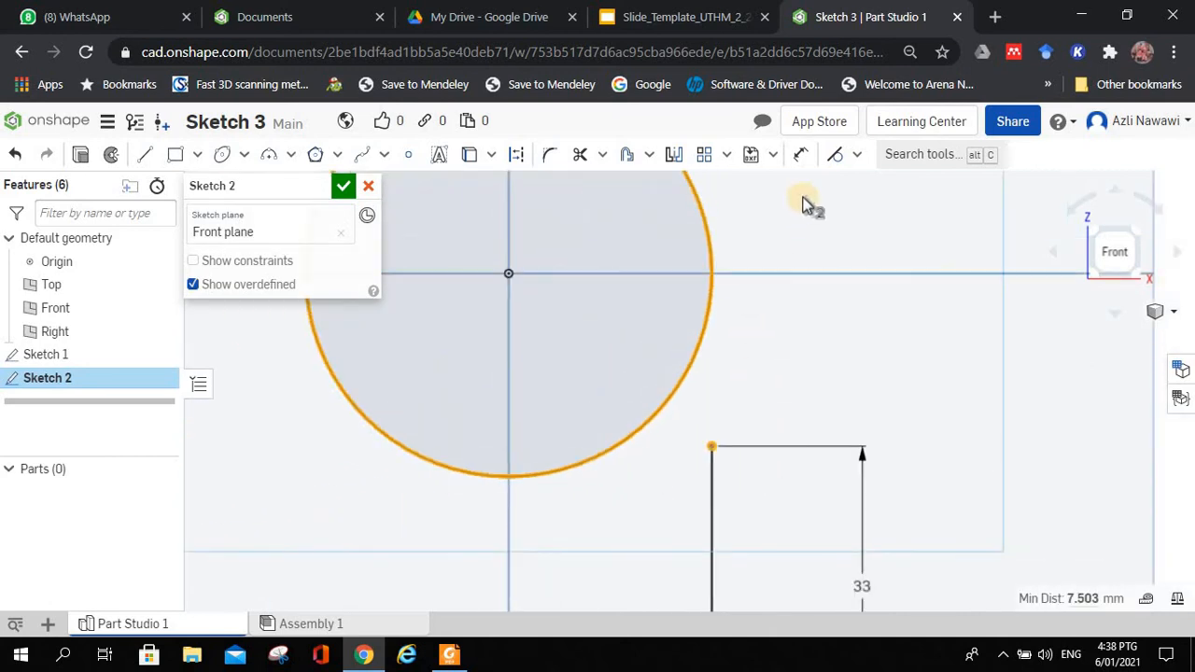
{"action": "left_click", "coordinate": [859, 156]}
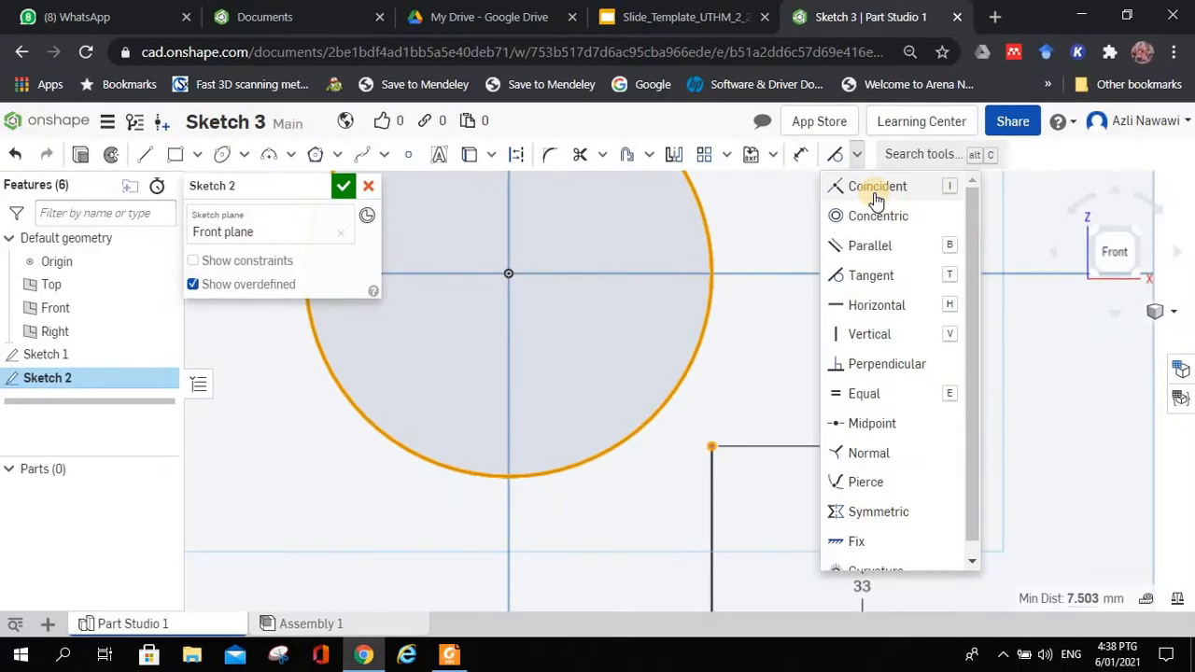
{"action": "left_click", "coordinate": [875, 186]}
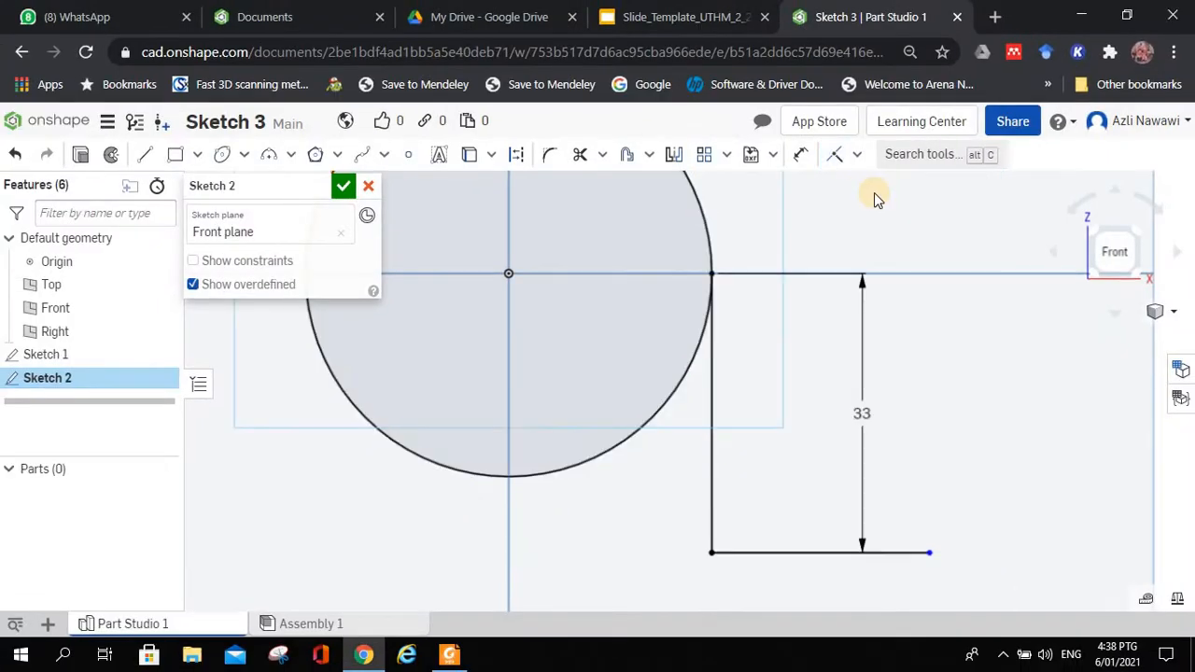
Consult the exercise drawing in Foxit Reader, then in Onshape make the short horizontal line's free end coincident with the pentagon's left corner
{"action": "scroll", "coordinate": [771, 423], "scroll_direction": "down", "scroll_amount": 6}
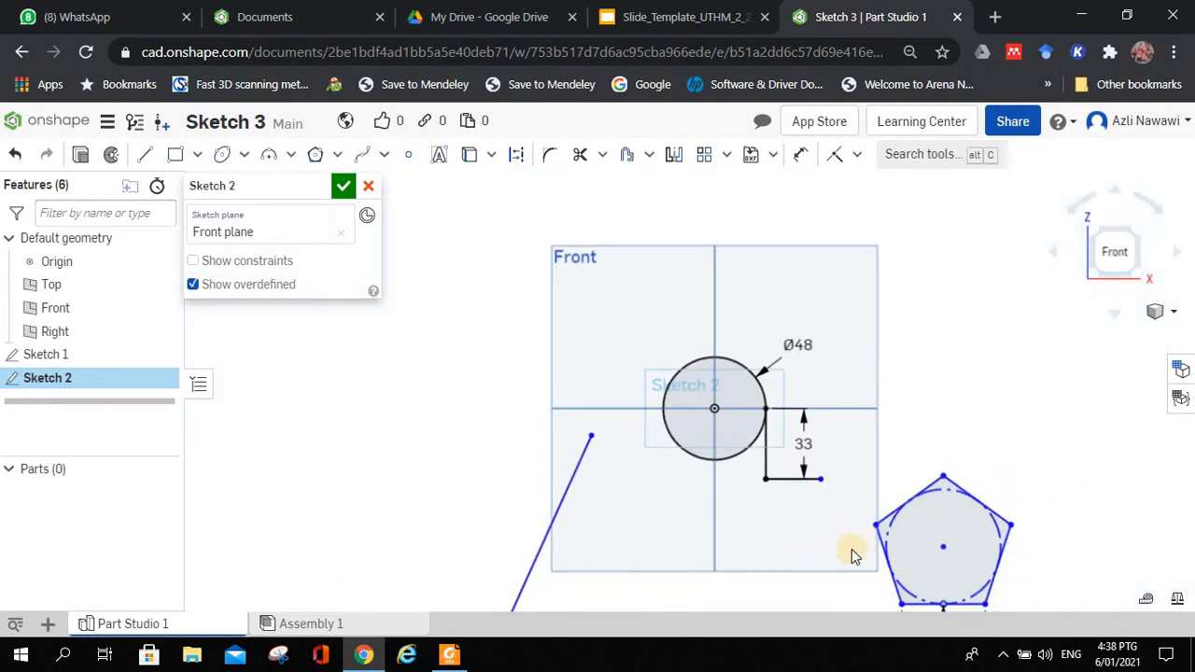
{"action": "middle_click_drag", "start_coordinate": [852, 551], "coordinate": [787, 427]}
{"action": "scroll", "coordinate": [804, 408], "scroll_direction": "up", "scroll_amount": 2}
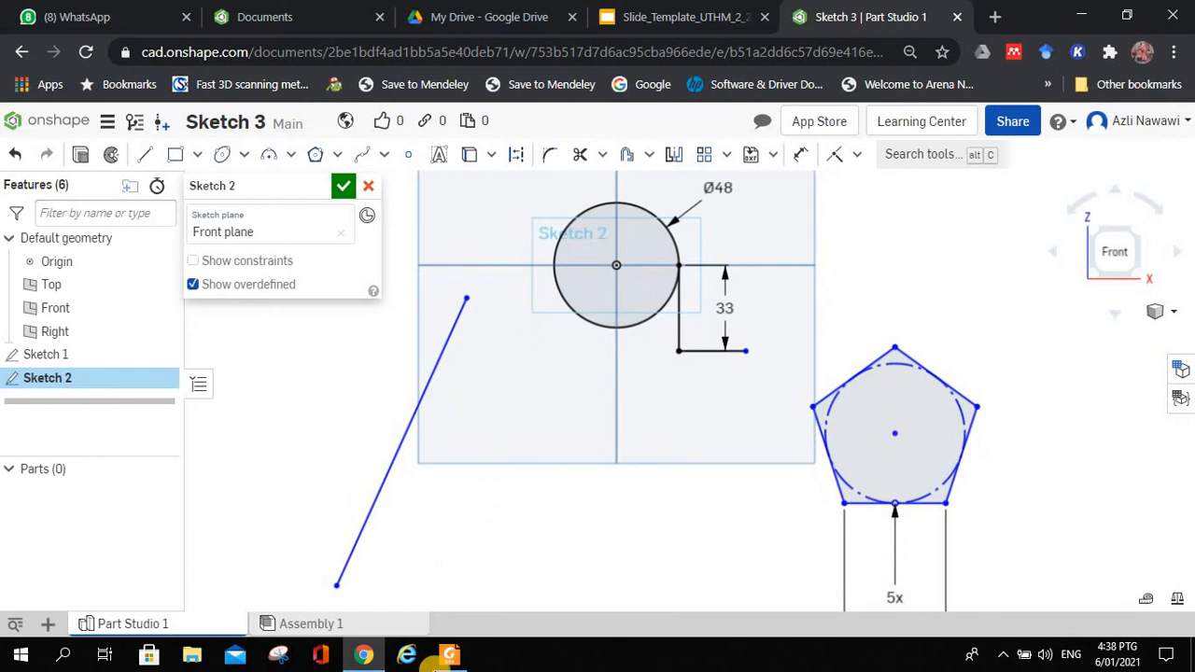
{"action": "left_click", "coordinate": [449, 656]}
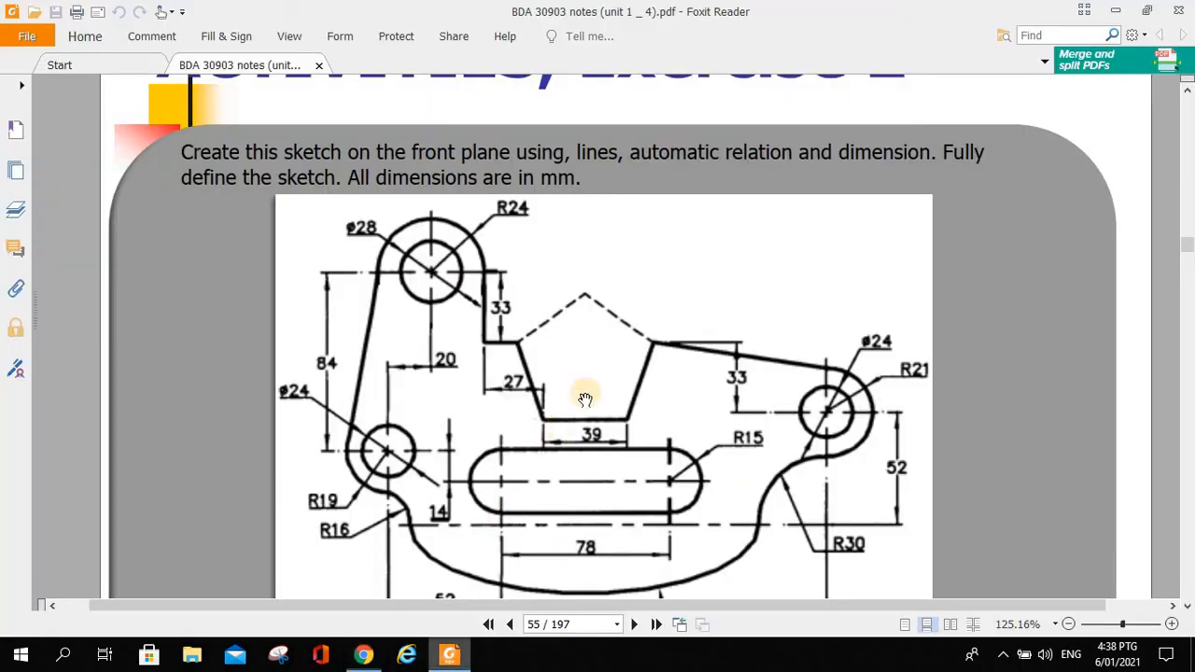
{"action": "scroll", "coordinate": [512, 372], "scroll_direction": "up", "scroll_amount": 2}
{"action": "scroll", "coordinate": [507, 400], "scroll_direction": "down", "scroll_amount": 2}
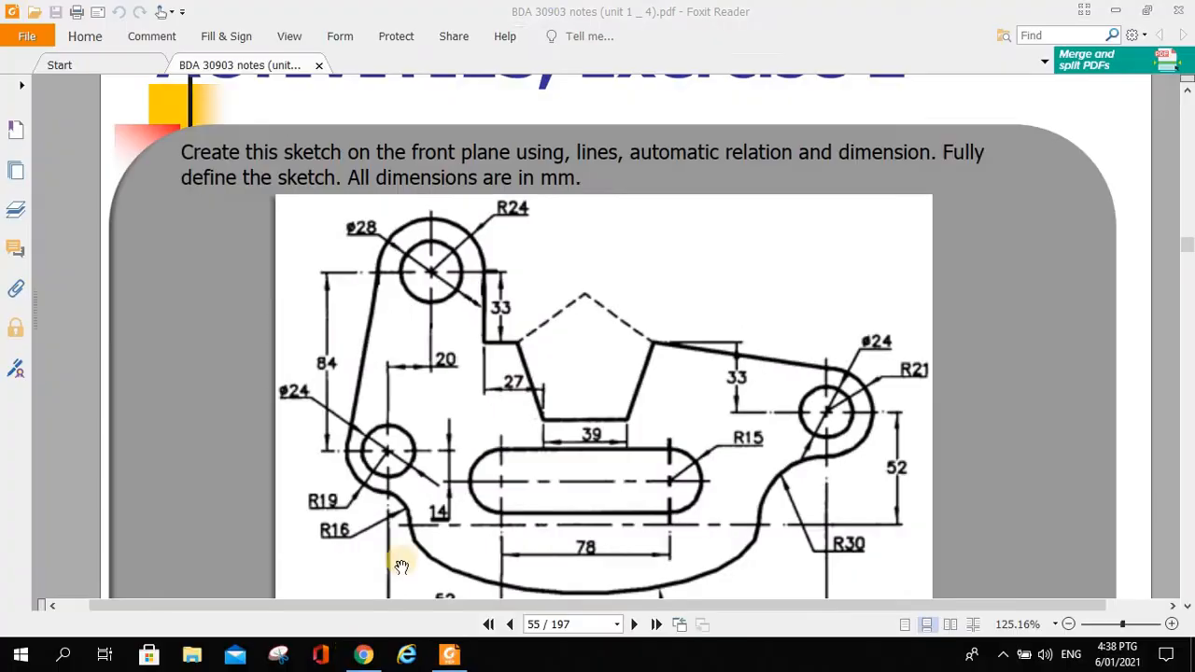
{"action": "left_click", "coordinate": [364, 655]}
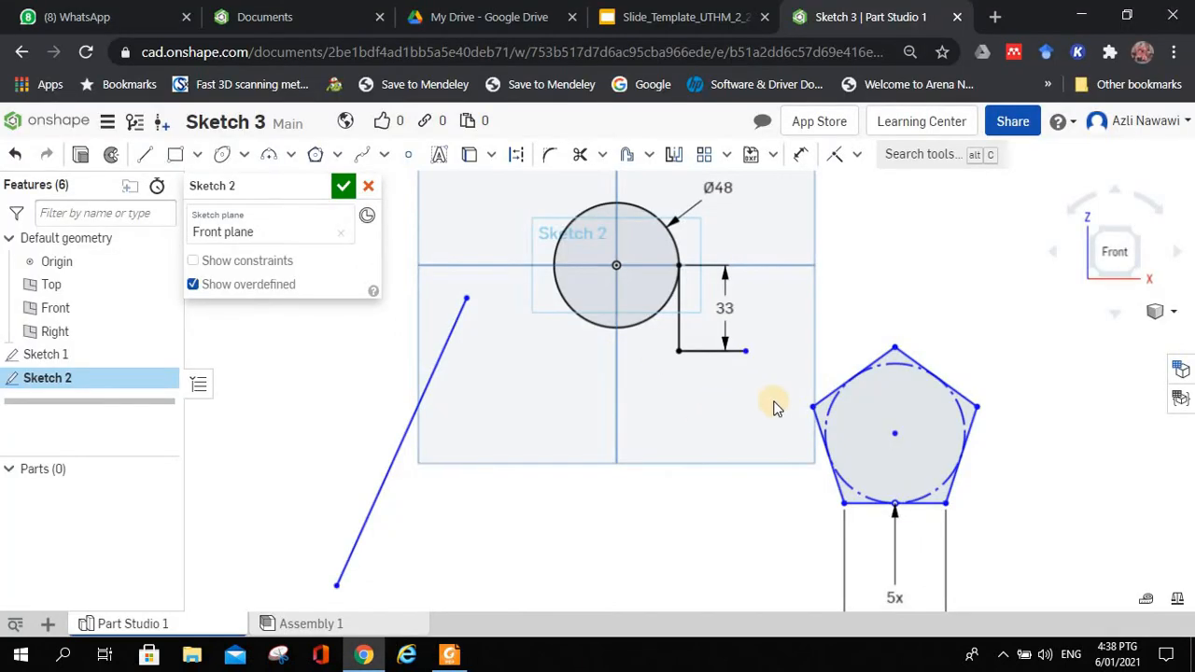
{"action": "scroll", "coordinate": [774, 408], "scroll_direction": "up", "scroll_amount": 3}
{"action": "scroll", "coordinate": [770, 356], "scroll_direction": "up", "scroll_amount": 2}
{"action": "scroll", "coordinate": [769, 357], "scroll_direction": "down", "scroll_amount": 1}
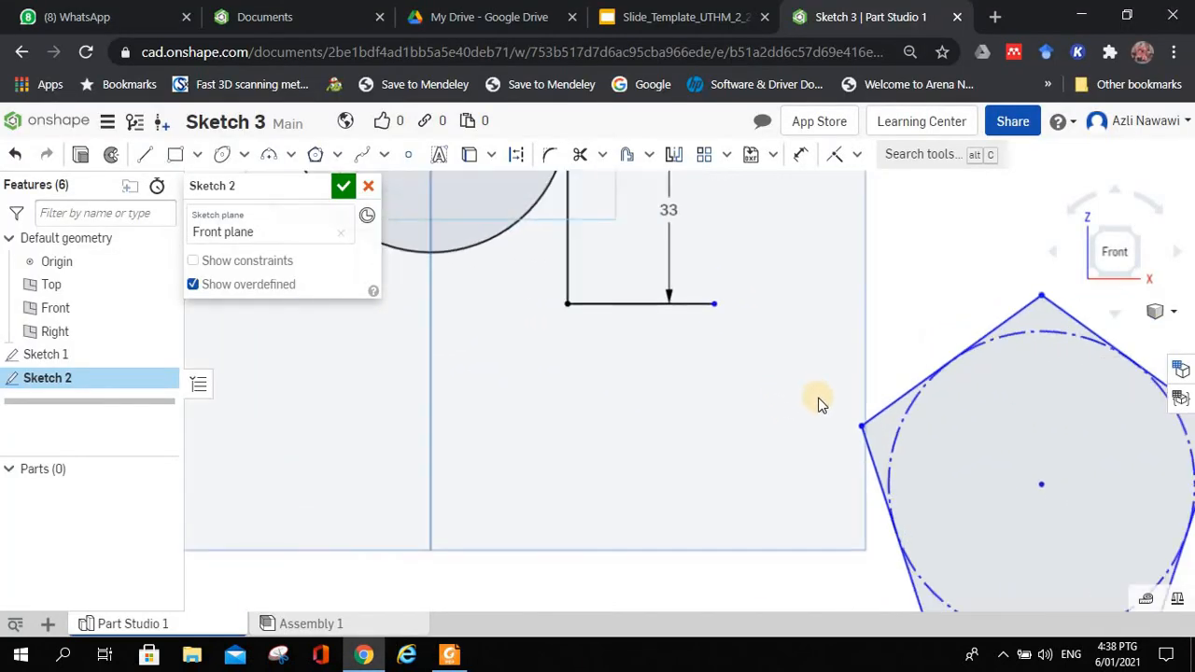
{"action": "middle_click_drag", "start_coordinate": [818, 395], "coordinate": [726, 372]}
{"action": "left_click", "coordinate": [624, 285]}
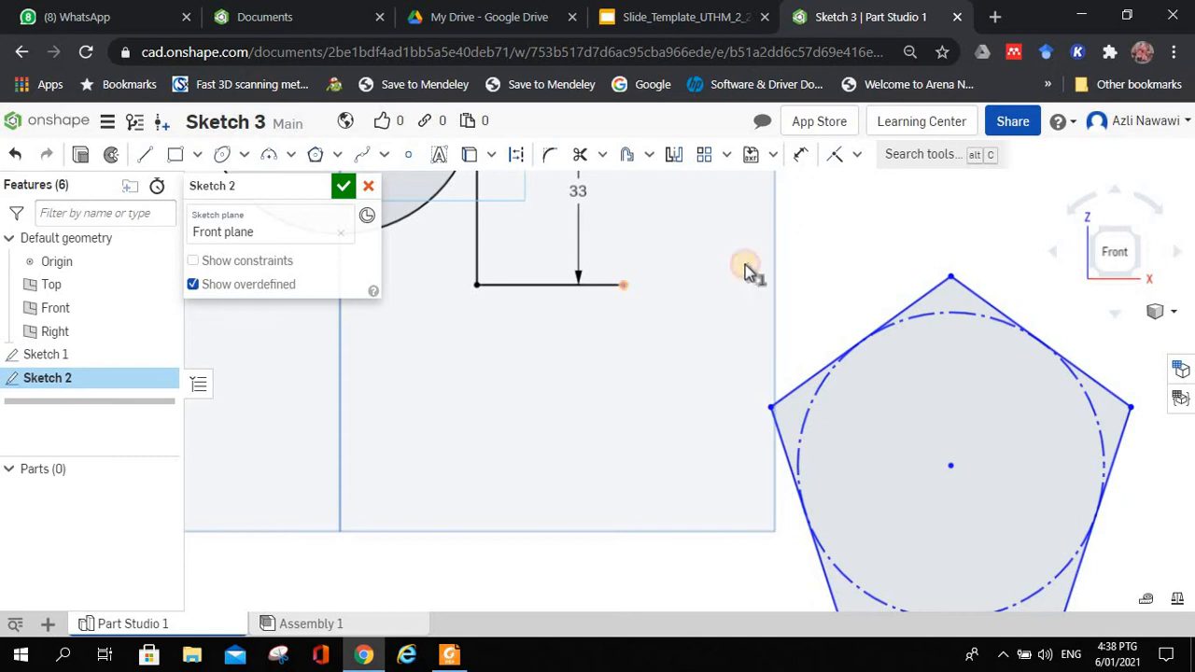
{"action": "left_click", "coordinate": [772, 407]}
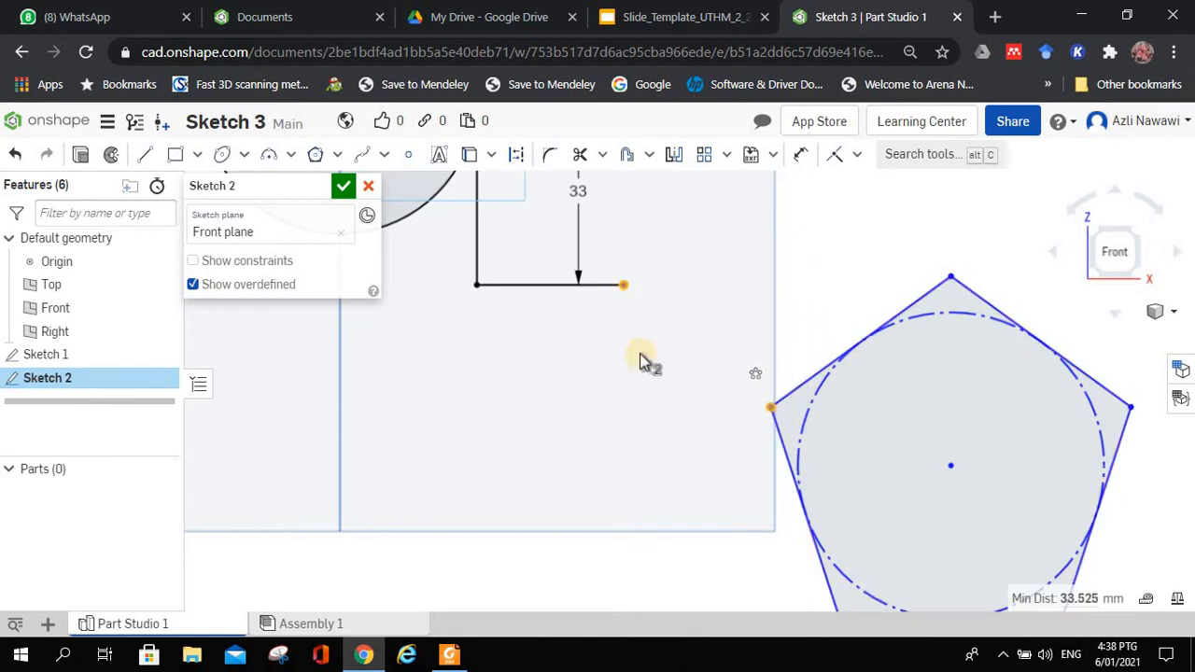
{"action": "scroll", "coordinate": [688, 369], "scroll_direction": "up", "scroll_amount": 1}
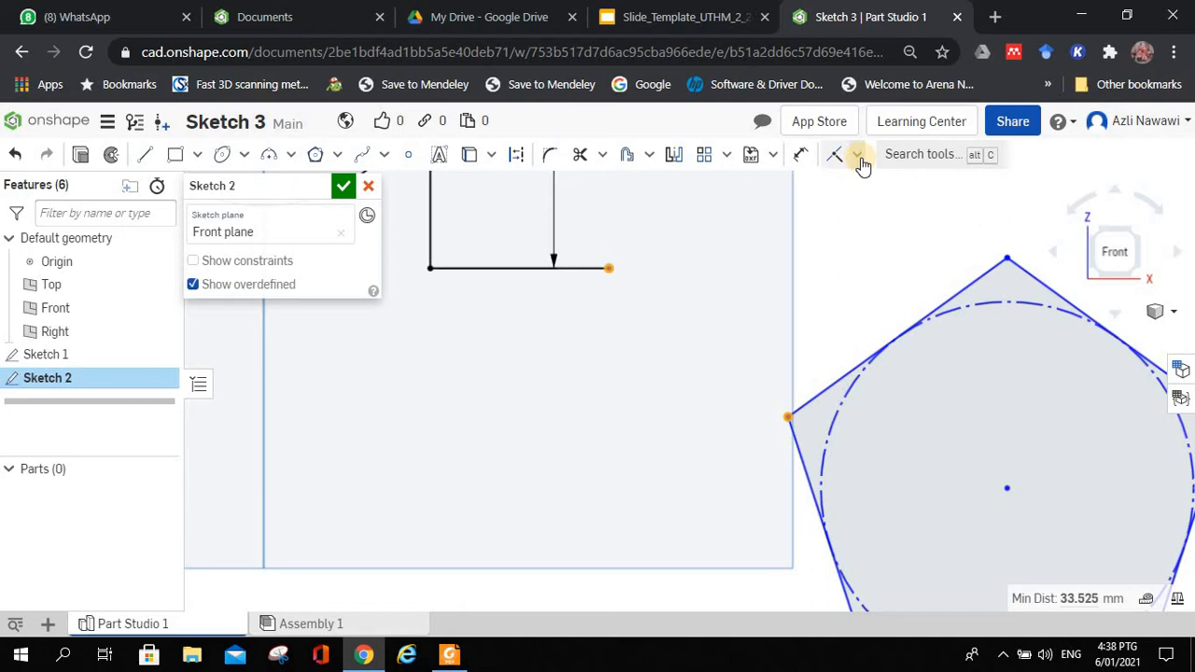
{"action": "left_click", "coordinate": [858, 156]}
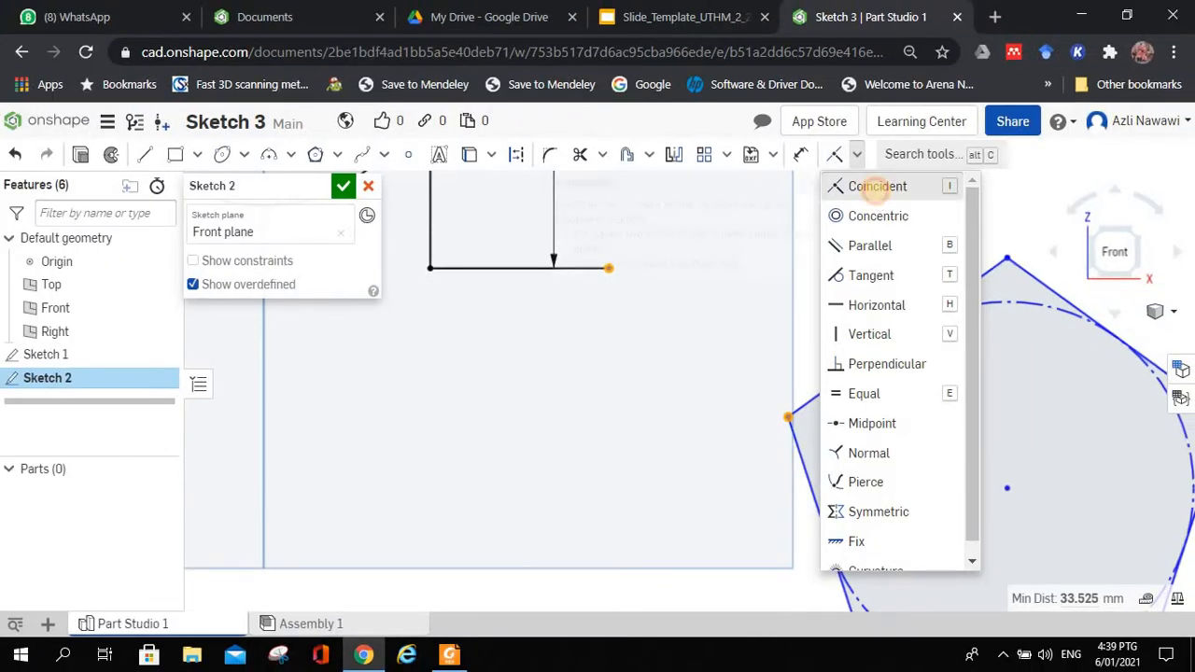
{"action": "left_click", "coordinate": [878, 182]}
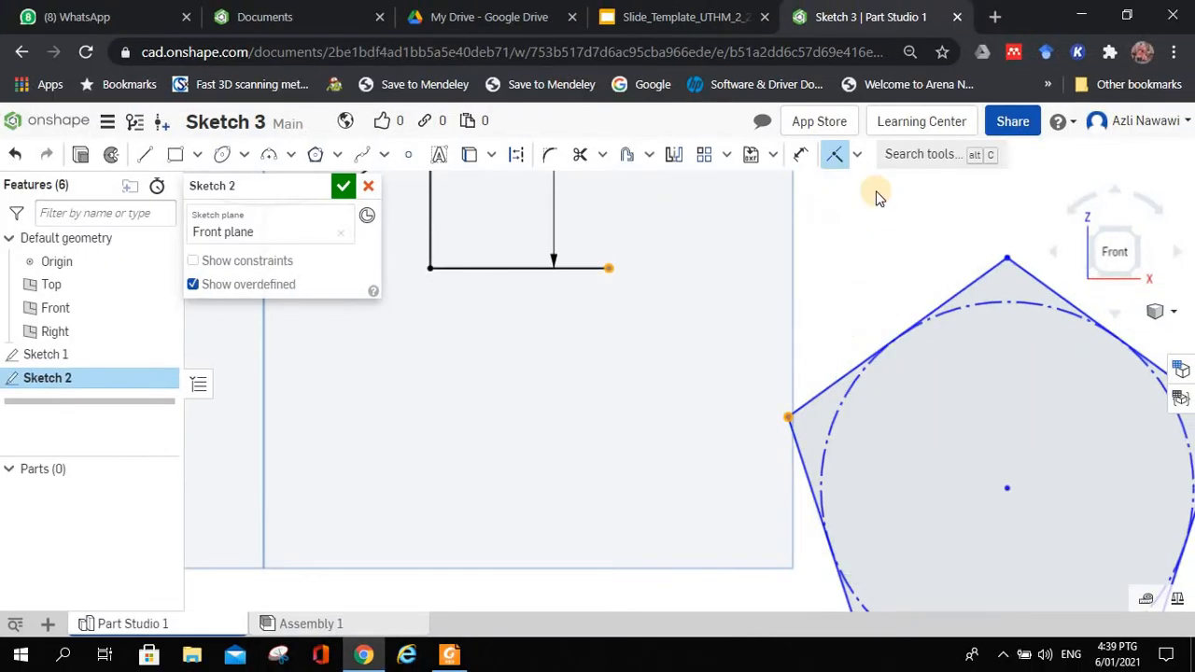
Check the drawing in Foxit Reader, then in Onshape dimension the 33 mm vertical line to the pentagon's lower-left corner horizontally at 27 mm
{"action": "scroll", "coordinate": [646, 301], "scroll_direction": "up", "scroll_amount": 1}
{"action": "scroll", "coordinate": [624, 305], "scroll_direction": "down", "scroll_amount": 7}
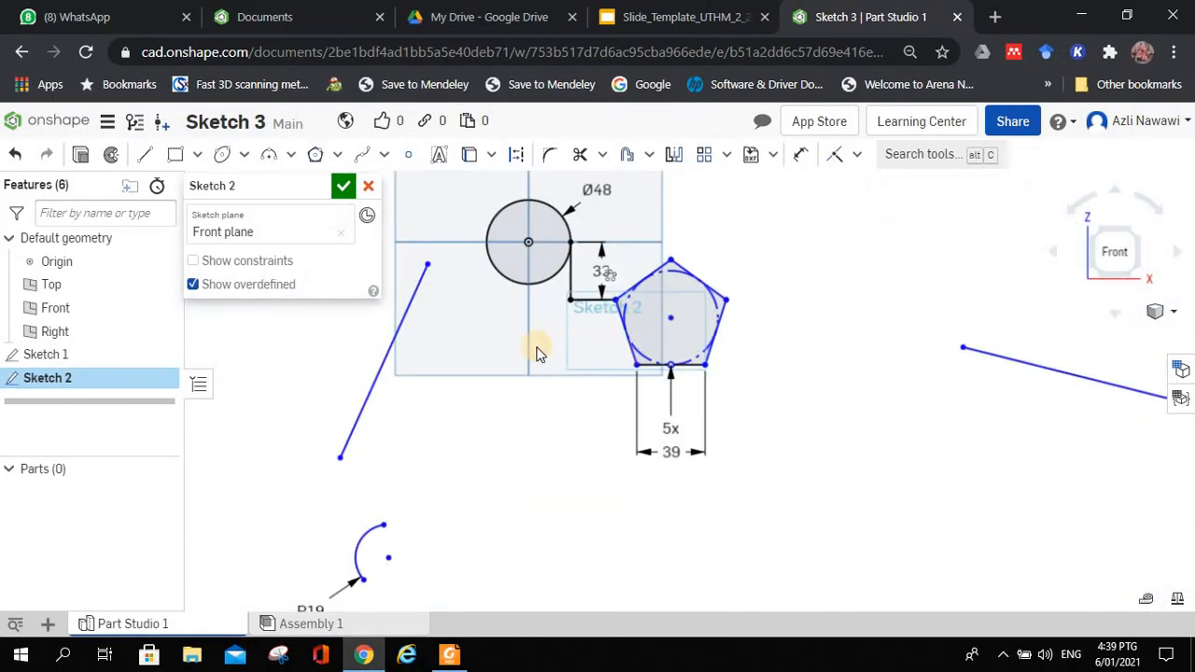
{"action": "scroll", "coordinate": [566, 366], "scroll_direction": "up", "scroll_amount": 2}
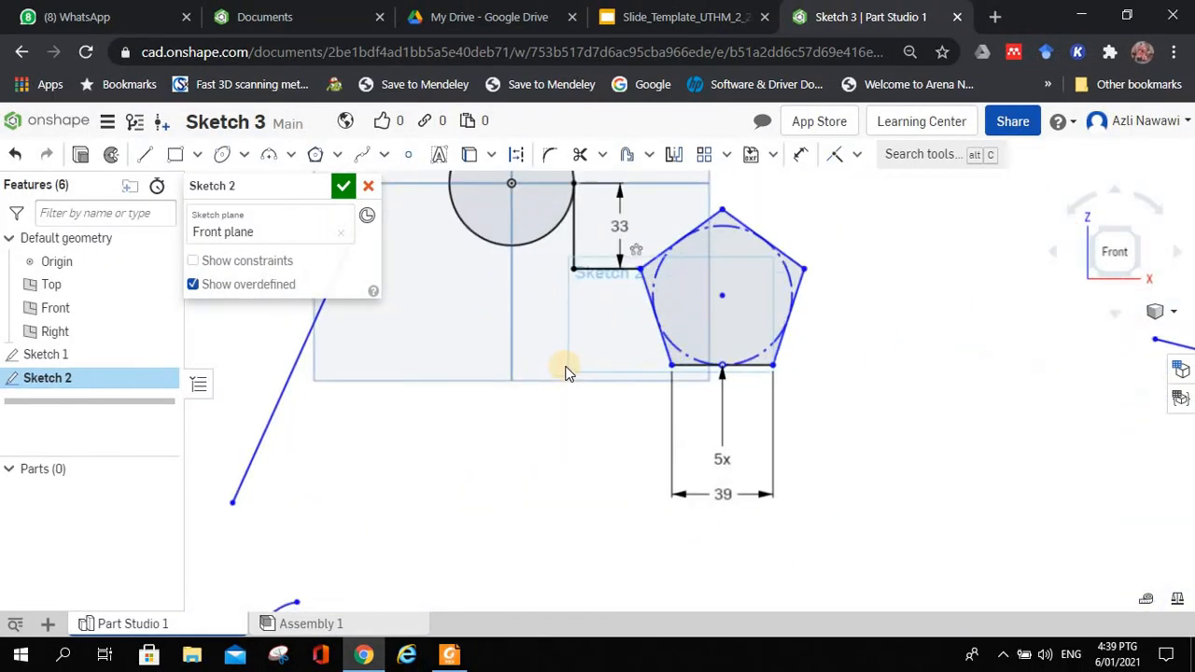
{"action": "left_click", "coordinate": [449, 654]}
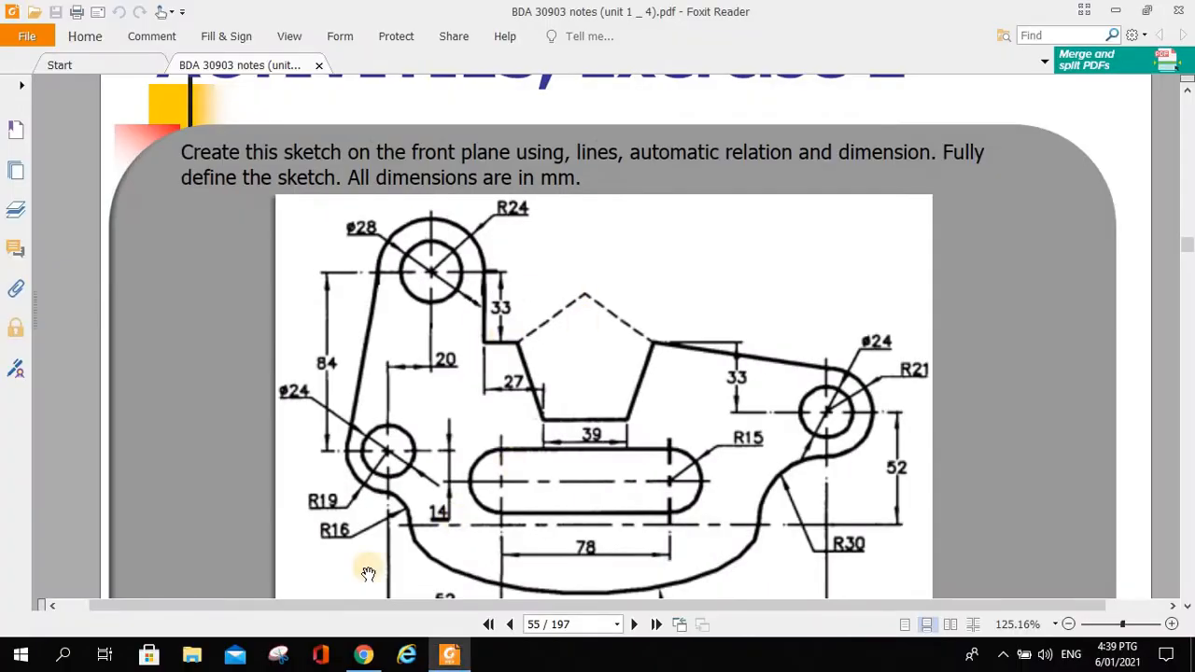
{"action": "left_click", "coordinate": [366, 660]}
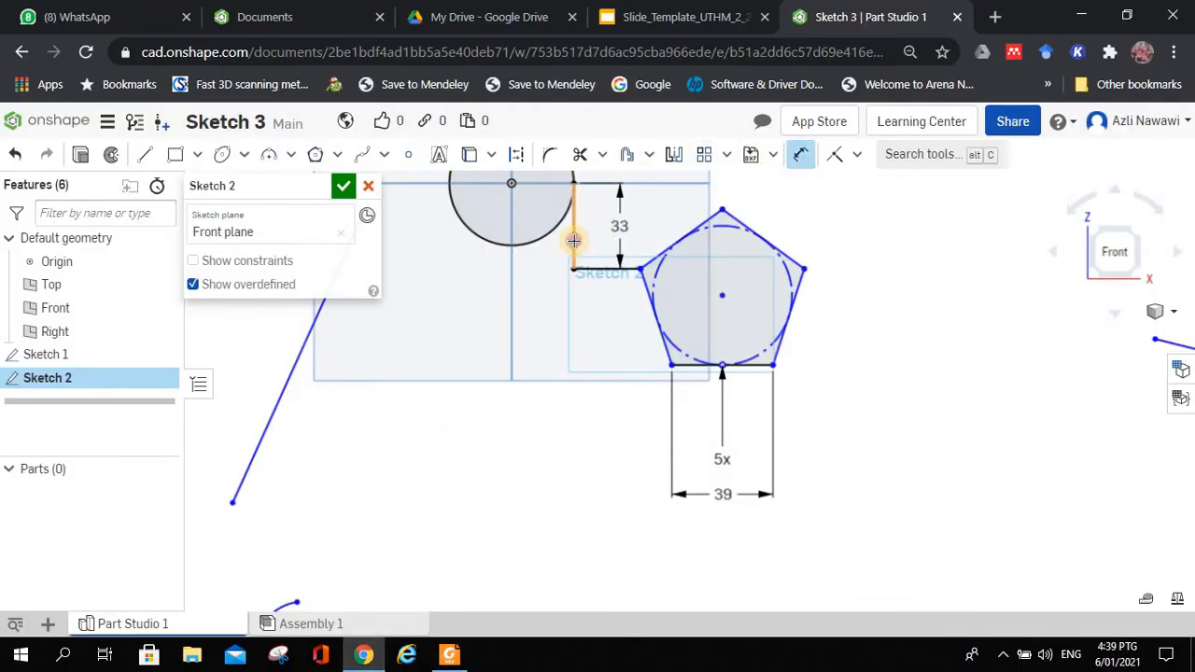
{"action": "scroll", "coordinate": [582, 341], "scroll_direction": "up", "scroll_amount": 3}
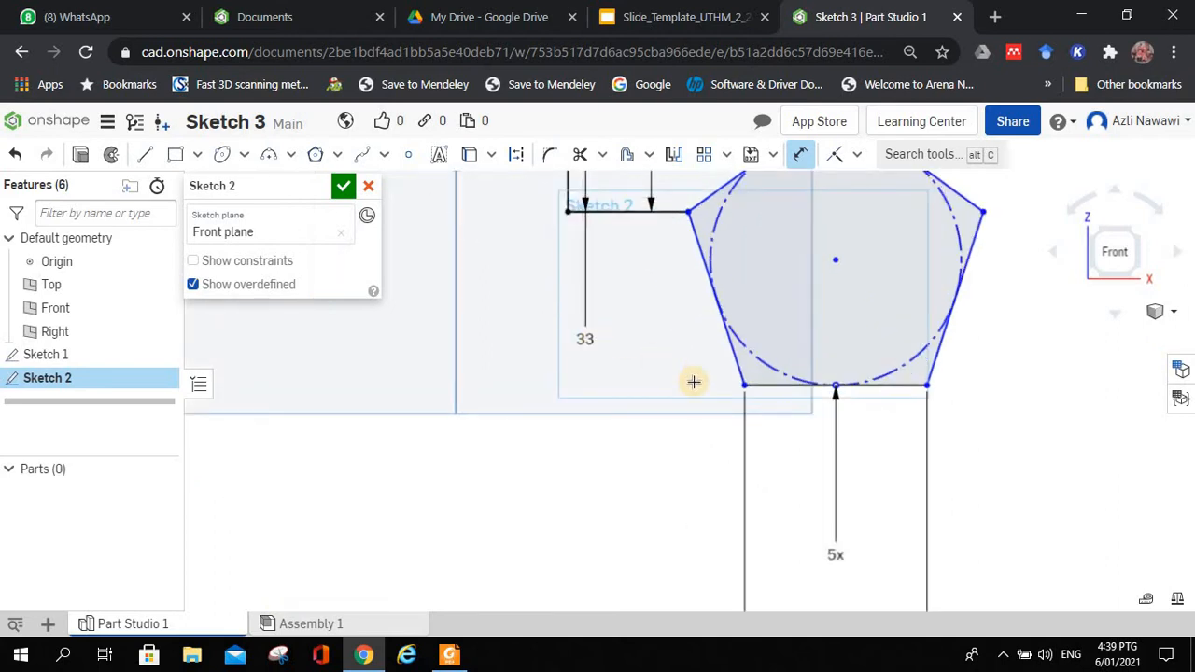
{"action": "left_click", "coordinate": [743, 383]}
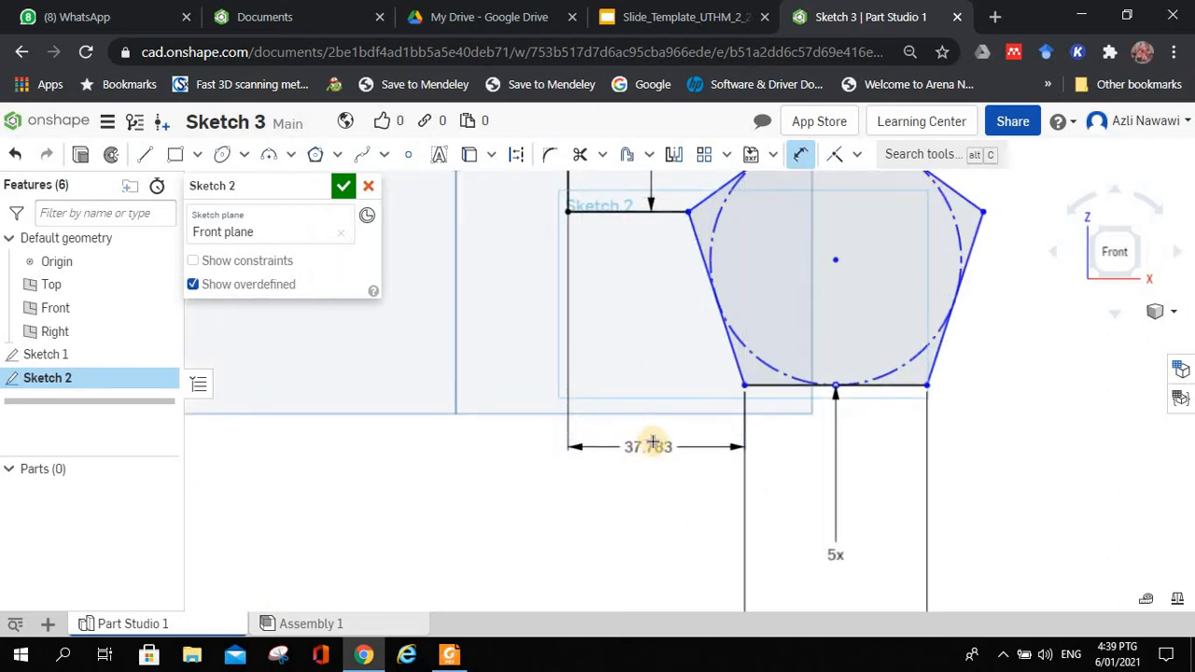
{"action": "left_click", "coordinate": [657, 442]}
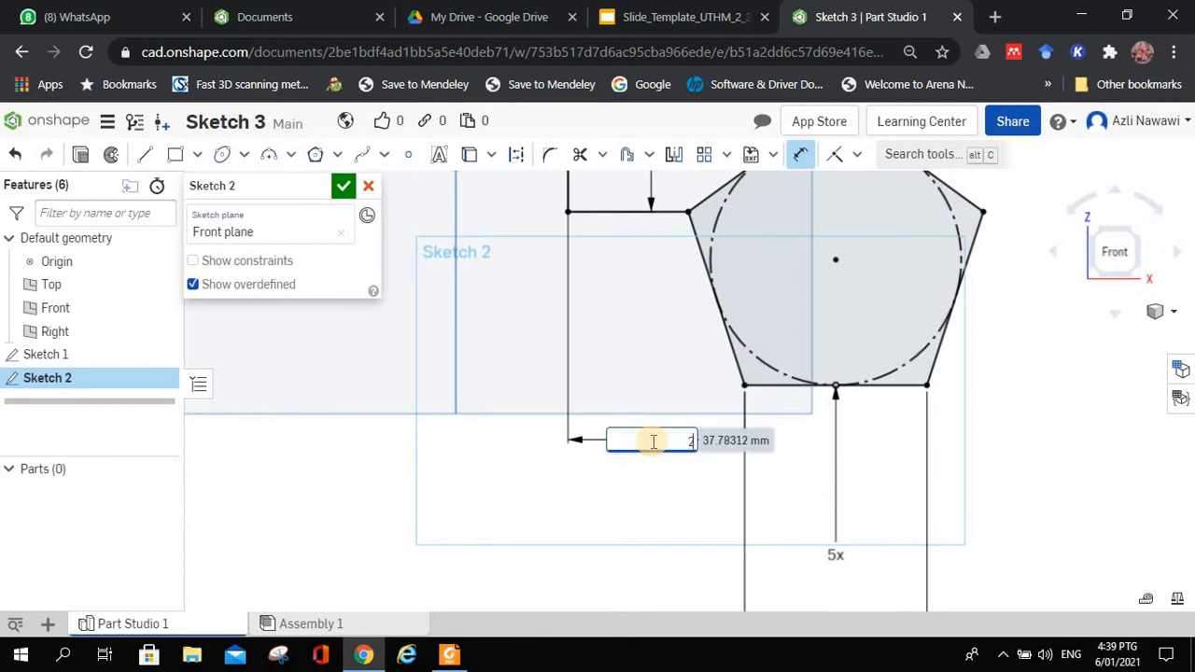
{"action": "key", "text": "Return"}
{"action": "scroll", "coordinate": [745, 327], "scroll_direction": "up", "scroll_amount": 2}
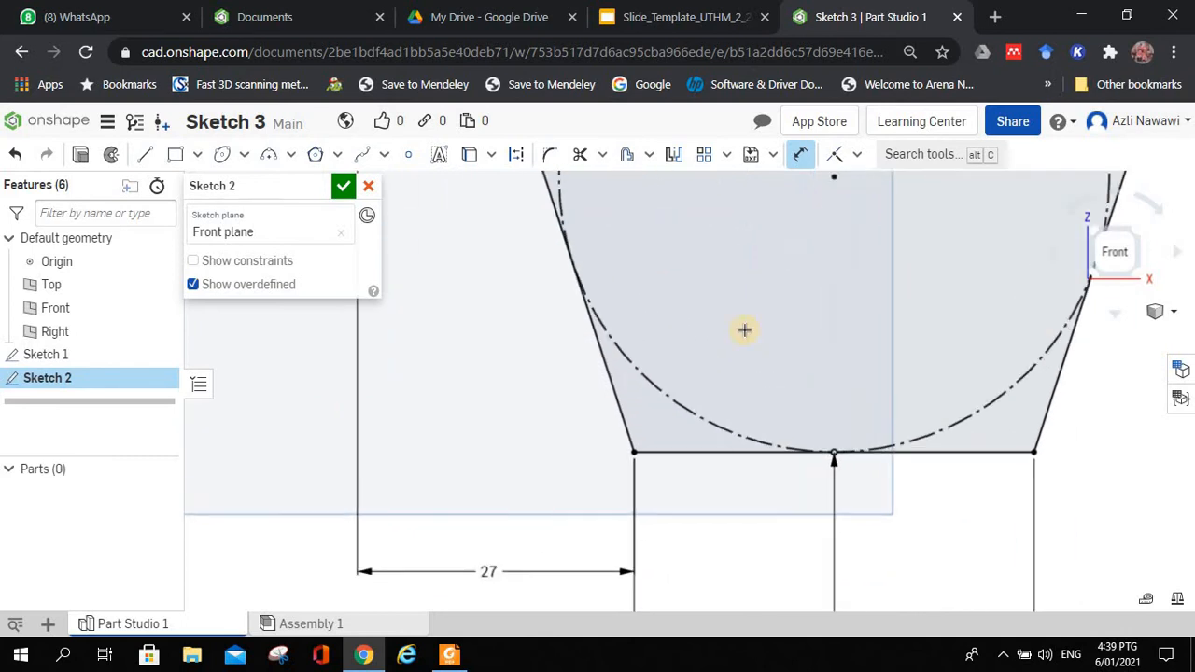
Check the exercise drawing in Foxit Reader, then in Onshape dimension the R19 arc's centre horizontally 20 mm from the 48 mm circle's centre
{"action": "scroll", "coordinate": [742, 329], "scroll_direction": "down", "scroll_amount": 5}
{"action": "scroll", "coordinate": [739, 331], "scroll_direction": "down", "scroll_amount": 2}
{"action": "scroll", "coordinate": [730, 275], "scroll_direction": "up", "scroll_amount": 2}
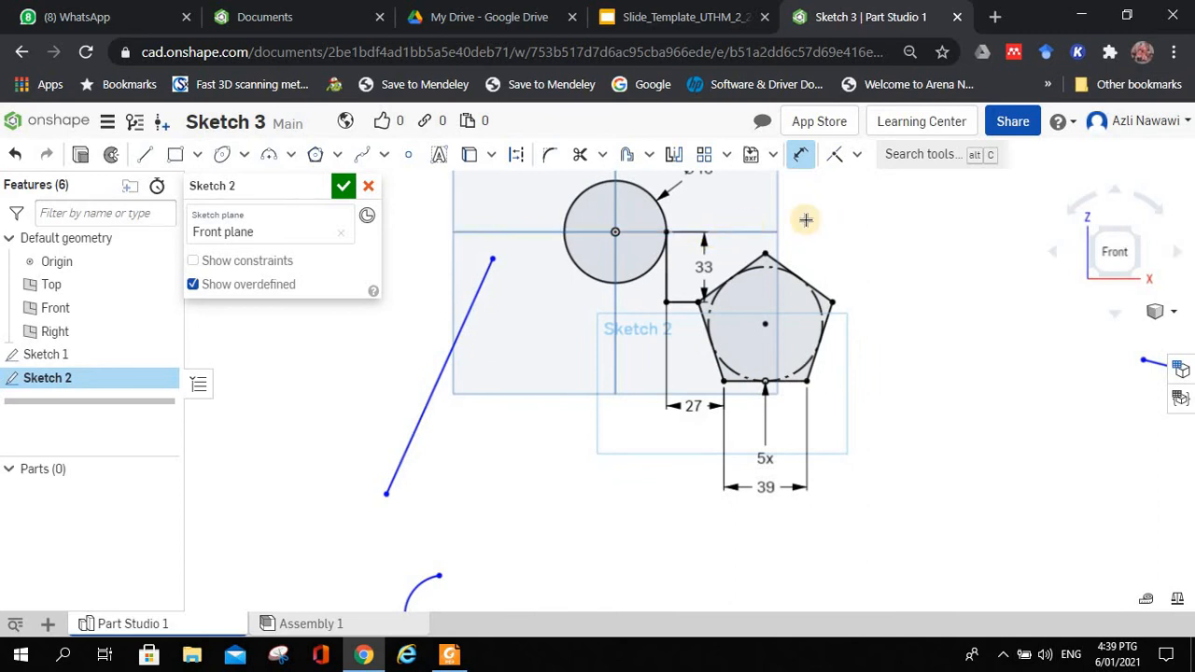
{"action": "middle_click_drag", "start_coordinate": [834, 217], "coordinate": [808, 242]}
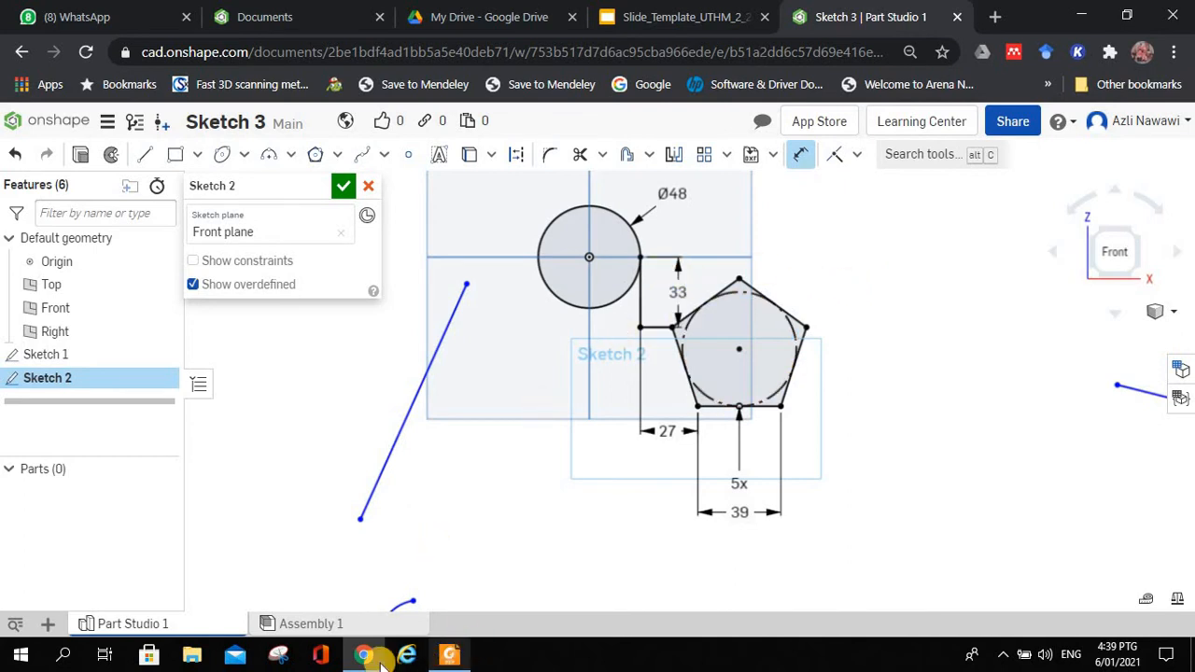
{"action": "left_click", "coordinate": [450, 654]}
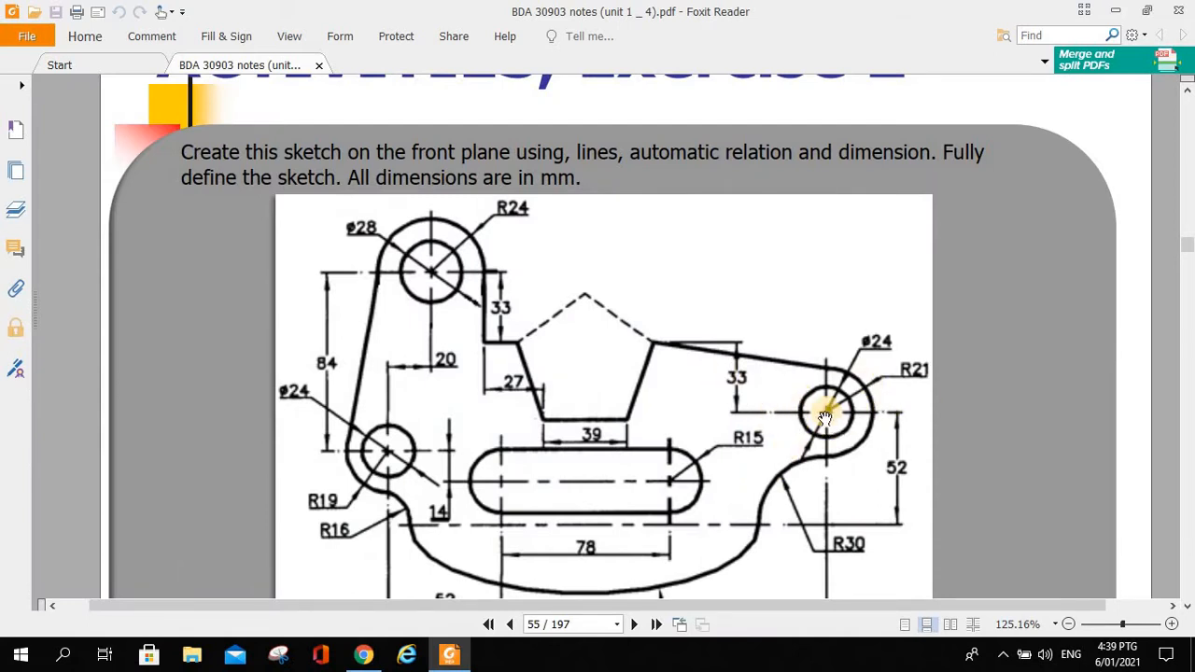
{"action": "scroll", "coordinate": [825, 417], "scroll_direction": "down", "scroll_amount": 1}
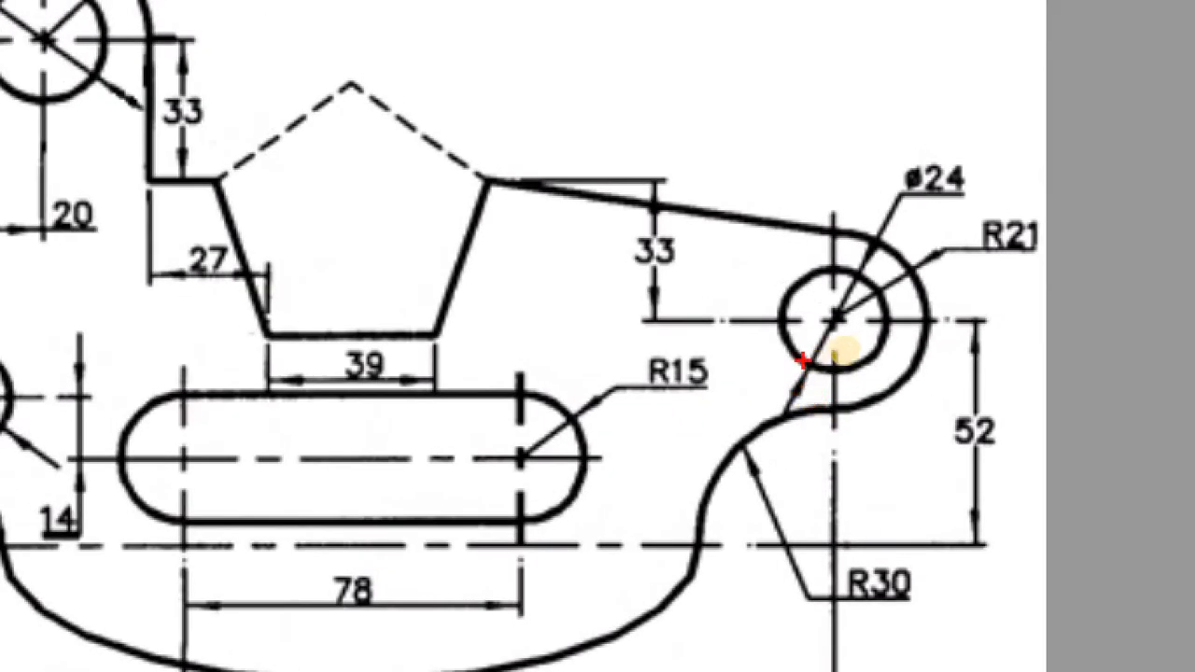
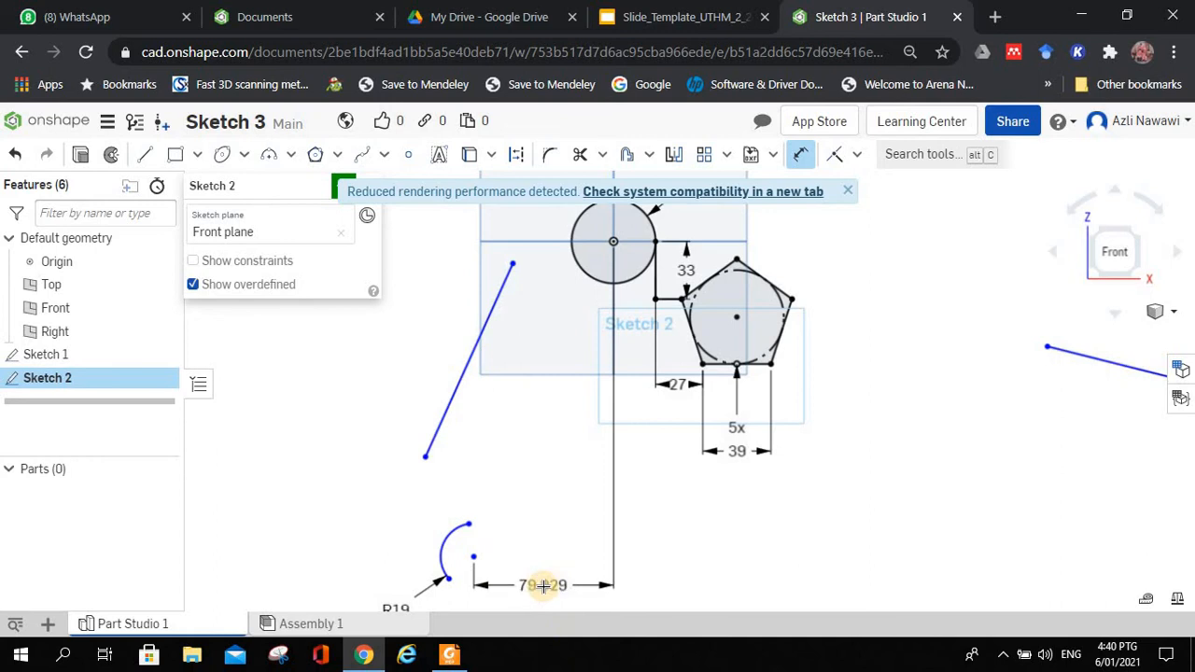
{"action": "double_click", "coordinate": [545, 586]}
{"action": "type", "text": "20"}
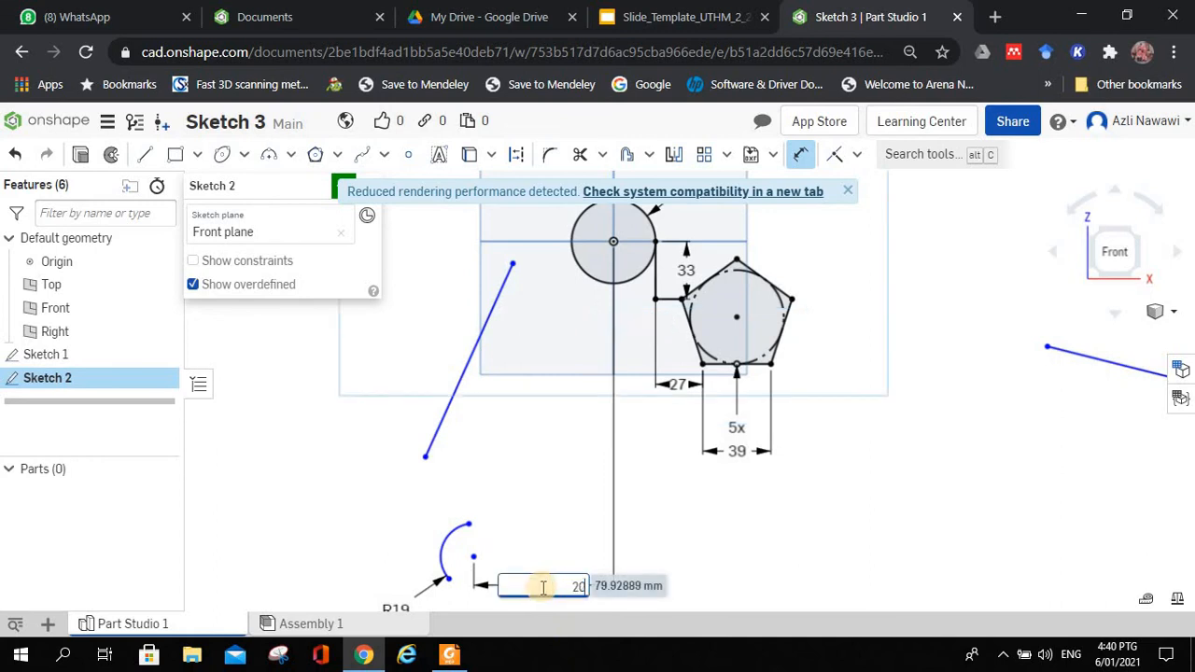
{"action": "key", "text": "Return"}
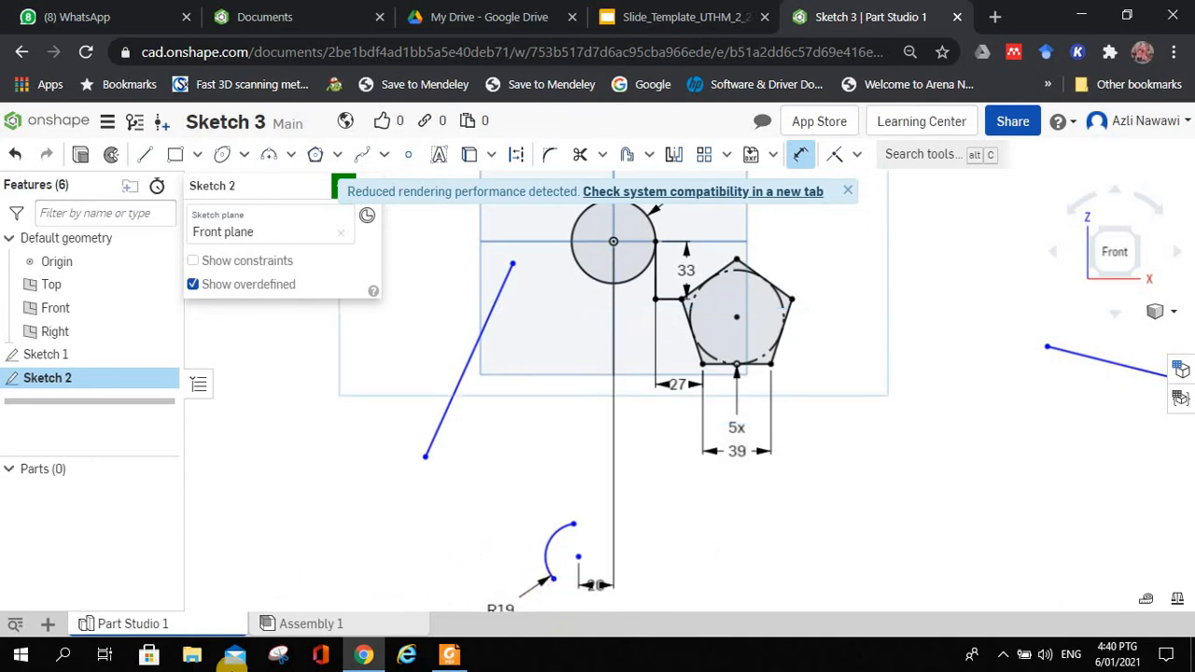
Check the drawing in Foxit Reader, then in Onshape dimension the R19 arc's centre vertically 84 mm below the 48 mm circle's centre
{"action": "left_click", "coordinate": [449, 654]}
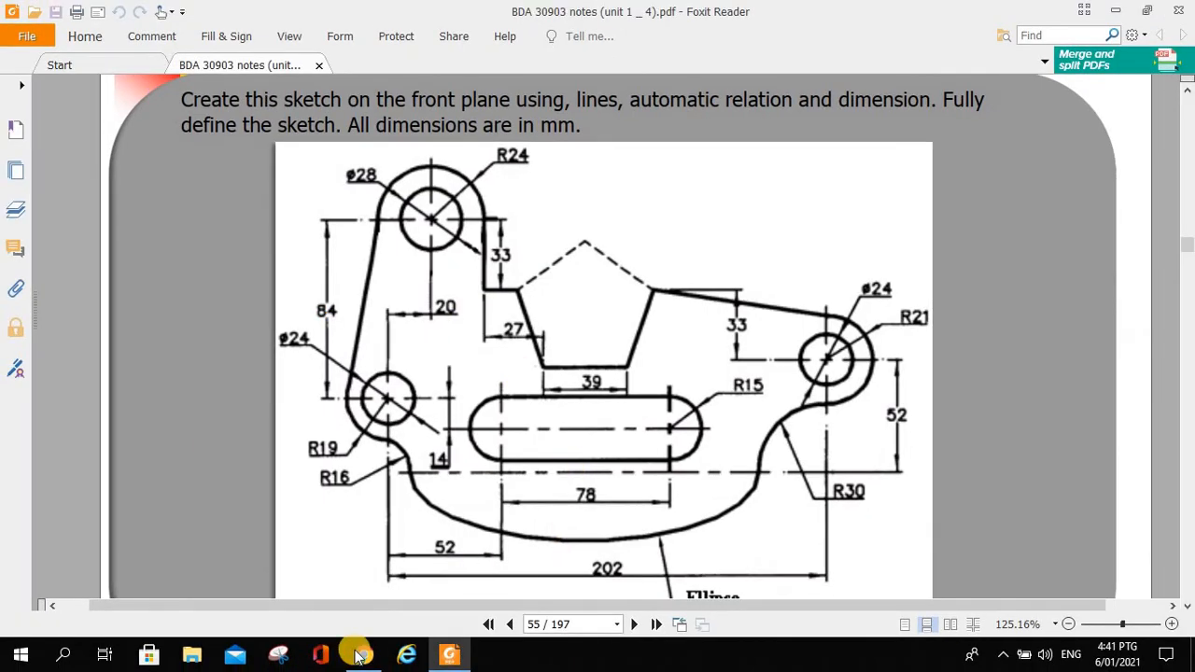
{"action": "left_click", "coordinate": [363, 655]}
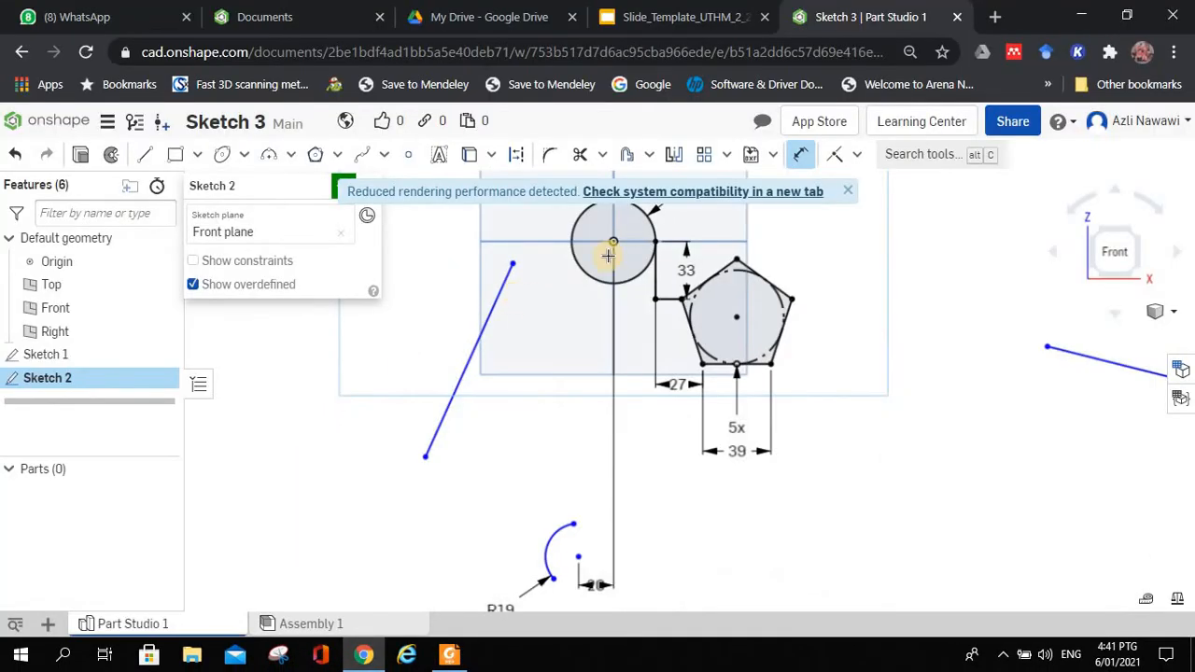
{"action": "left_click", "coordinate": [613, 244]}
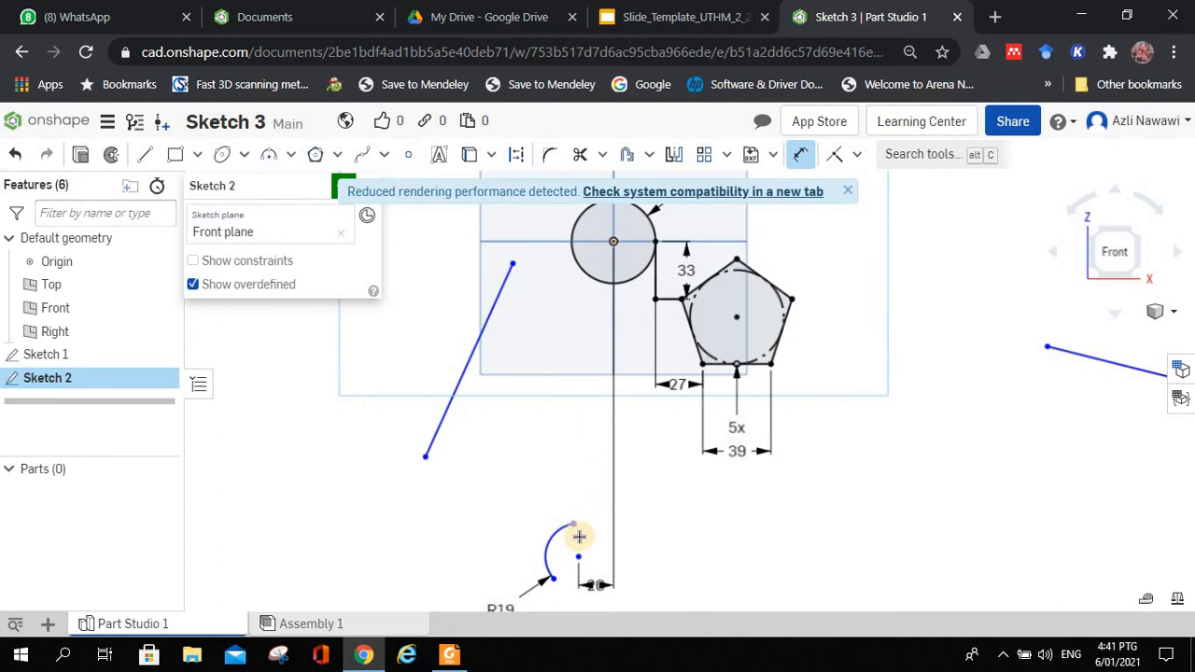
{"action": "left_click", "coordinate": [578, 556]}
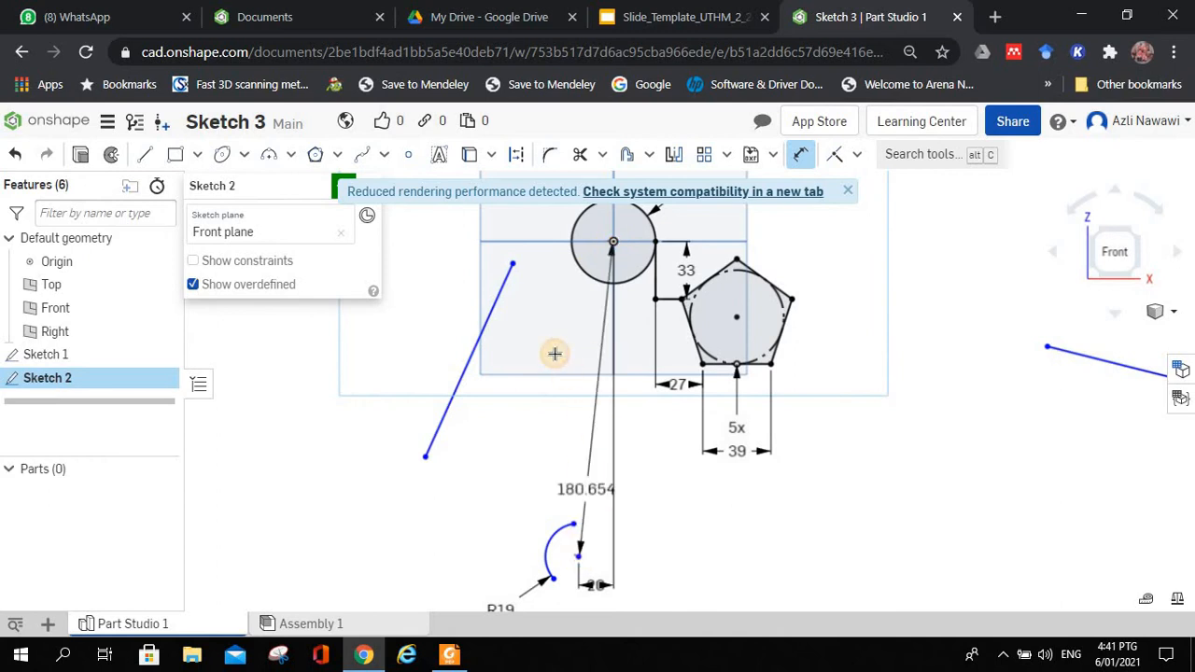
{"action": "left_click", "coordinate": [359, 405]}
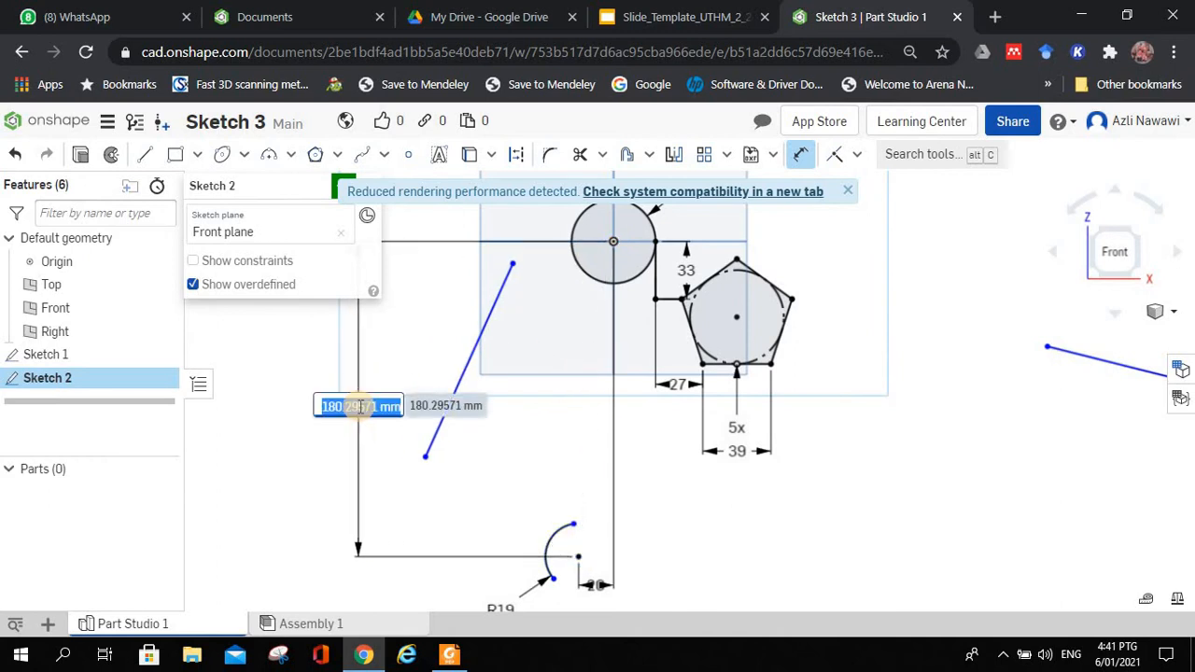
{"action": "type", "text": "84"}
{"action": "key", "text": "Return"}
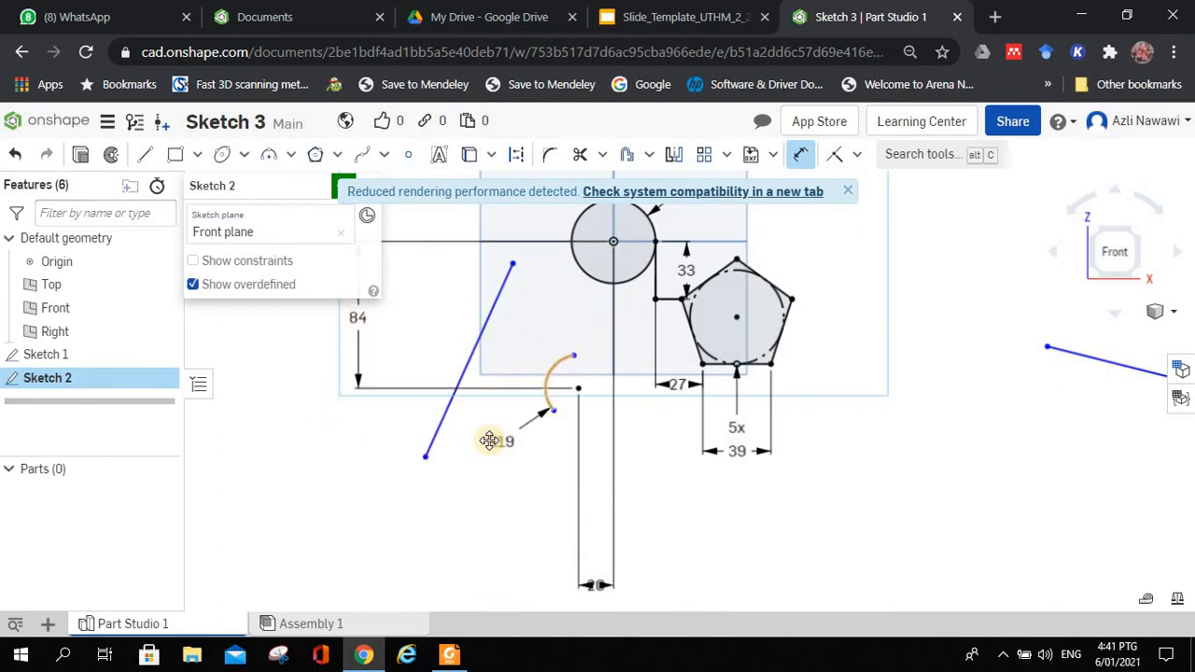
Consult the exercise drawing in Foxit Reader, then in Onshape make the long slanted line tangent to the 48 mm circle
{"action": "scroll", "coordinate": [504, 314], "scroll_direction": "up", "scroll_amount": 1}
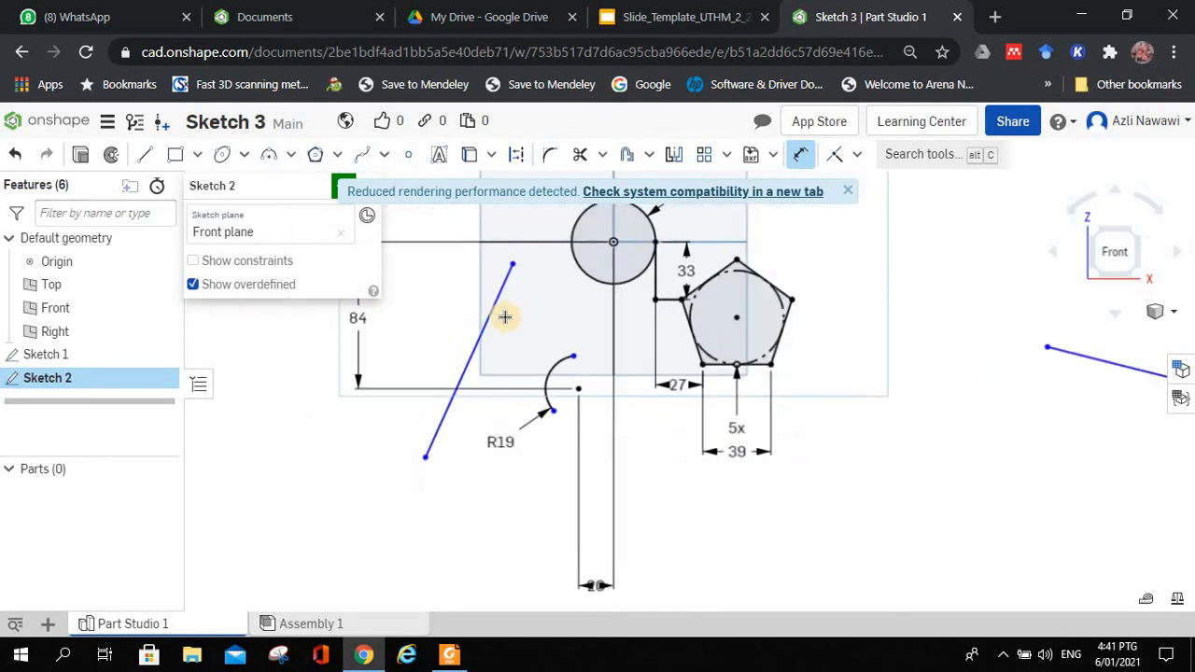
{"action": "scroll", "coordinate": [531, 299], "scroll_direction": "down", "scroll_amount": 3}
{"action": "scroll", "coordinate": [553, 385], "scroll_direction": "up", "scroll_amount": 3}
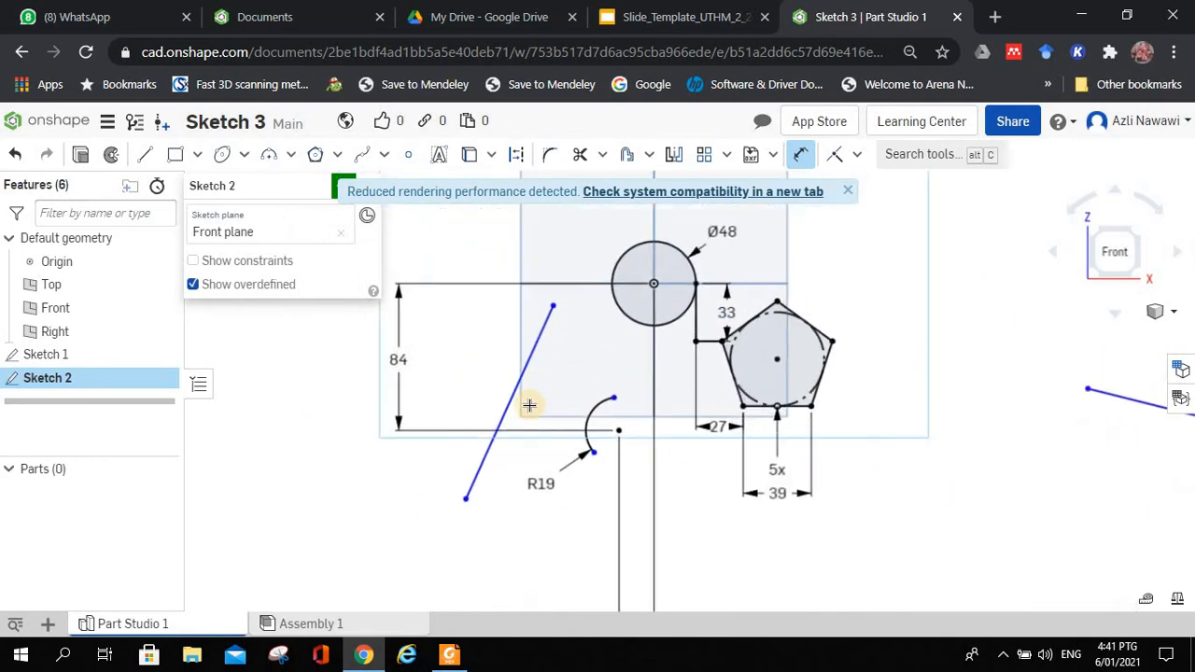
{"action": "left_click", "coordinate": [451, 657]}
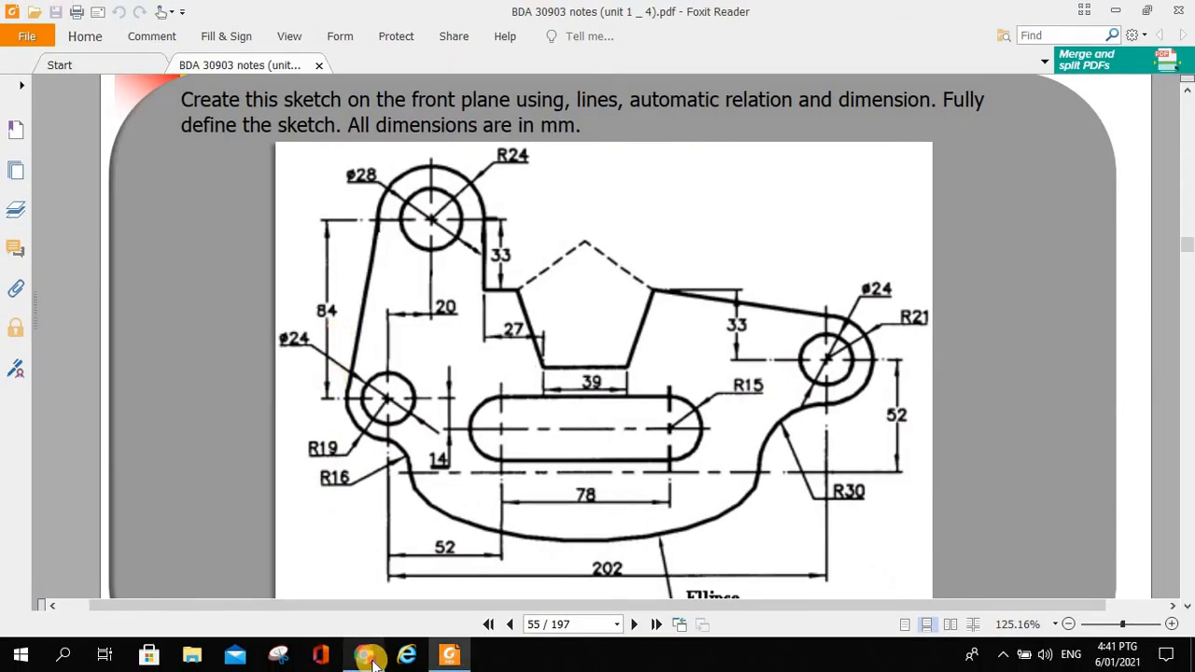
{"action": "left_click", "coordinate": [364, 654]}
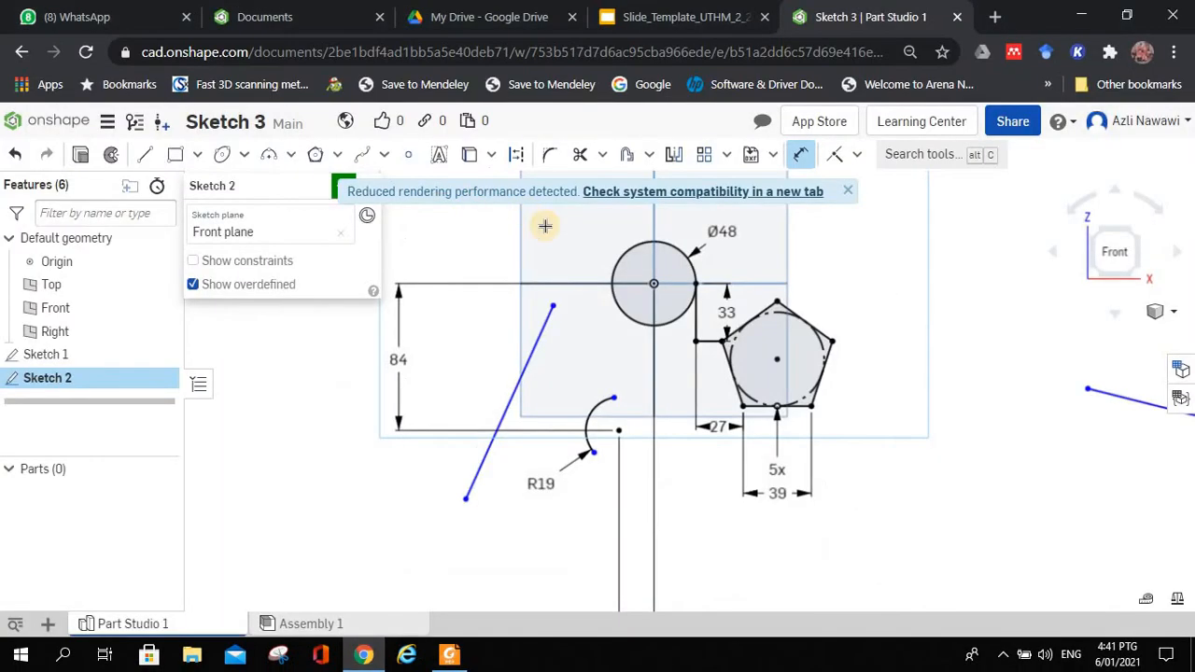
{"action": "scroll", "coordinate": [597, 322], "scroll_direction": "up", "scroll_amount": 3}
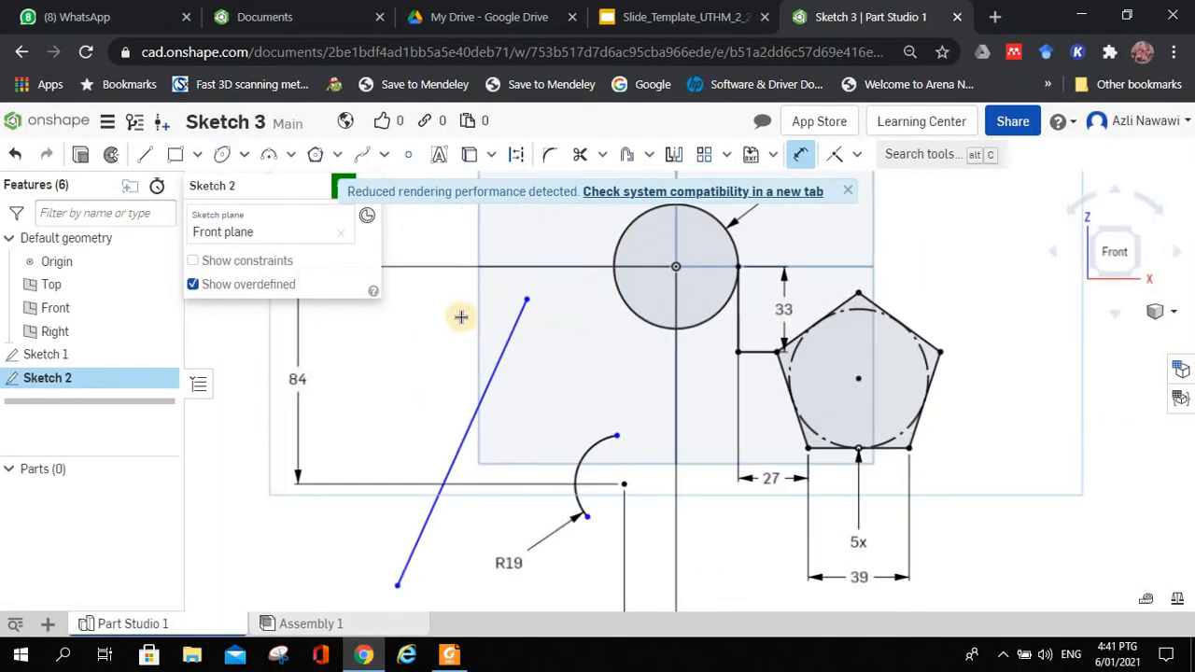
{"action": "scroll", "coordinate": [475, 367], "scroll_direction": "up", "scroll_amount": 2}
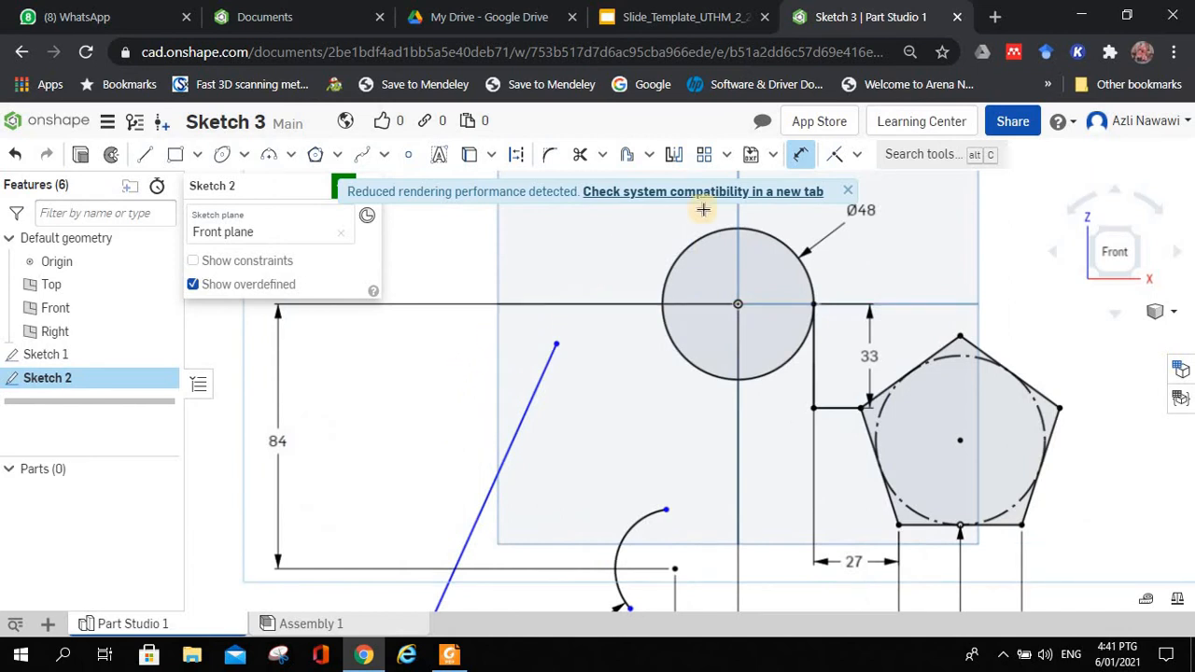
{"action": "left_click", "coordinate": [801, 157]}
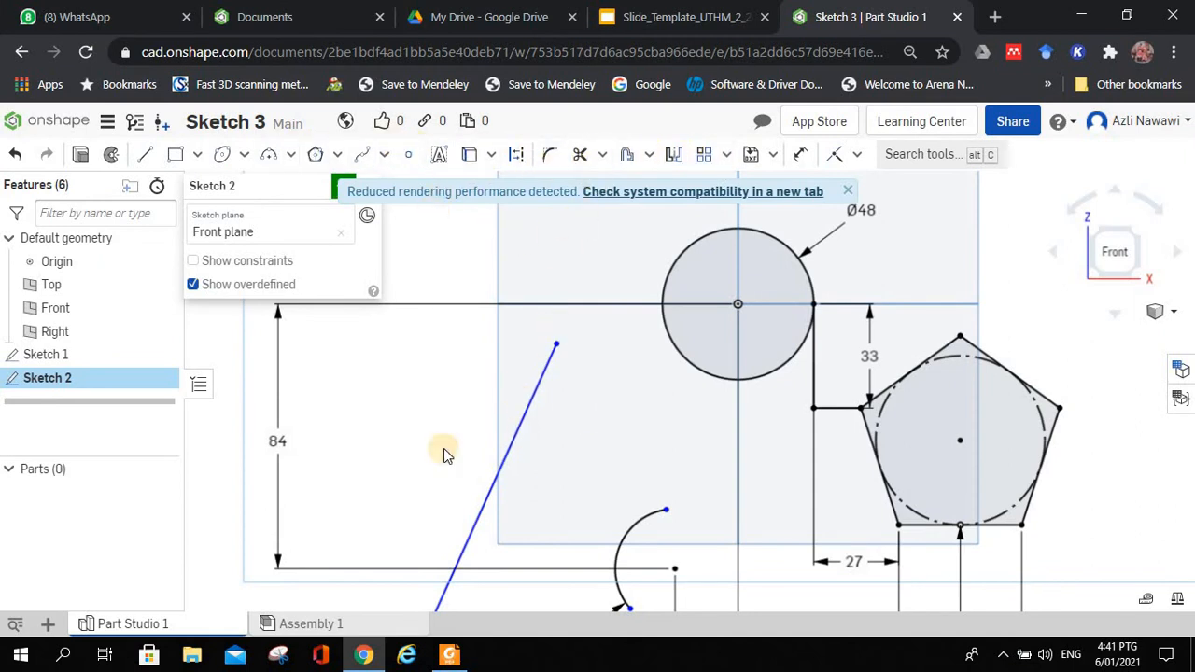
{"action": "left_click", "coordinate": [672, 357]}
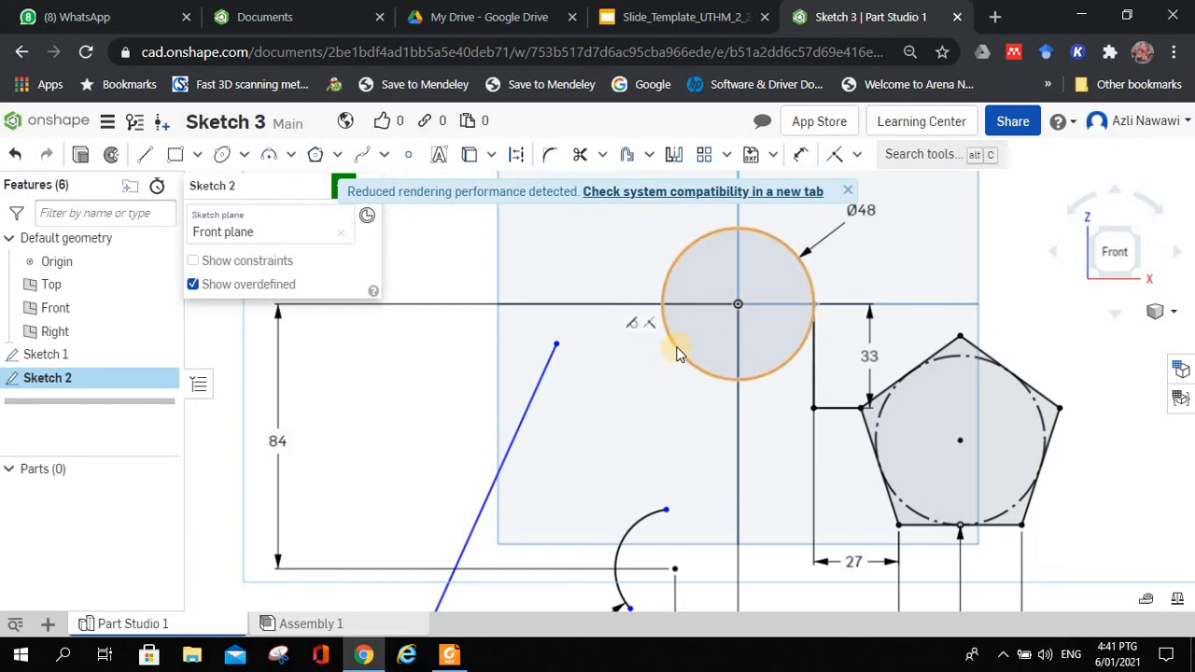
{"action": "left_click", "coordinate": [527, 417]}
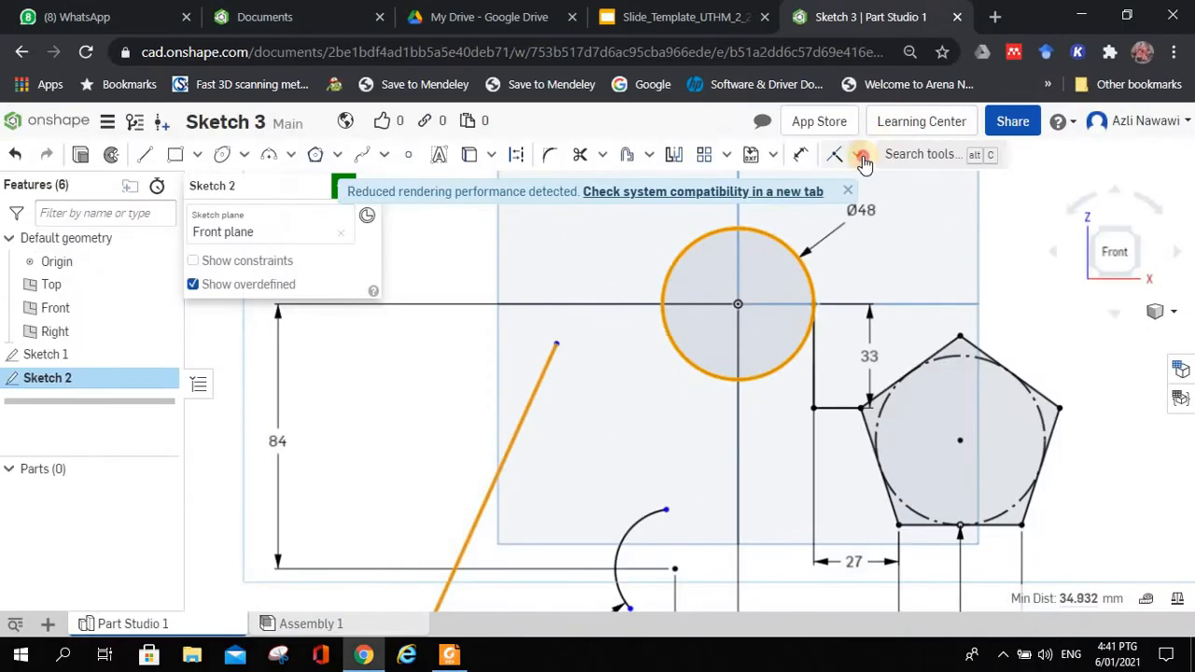
{"action": "left_click", "coordinate": [860, 155]}
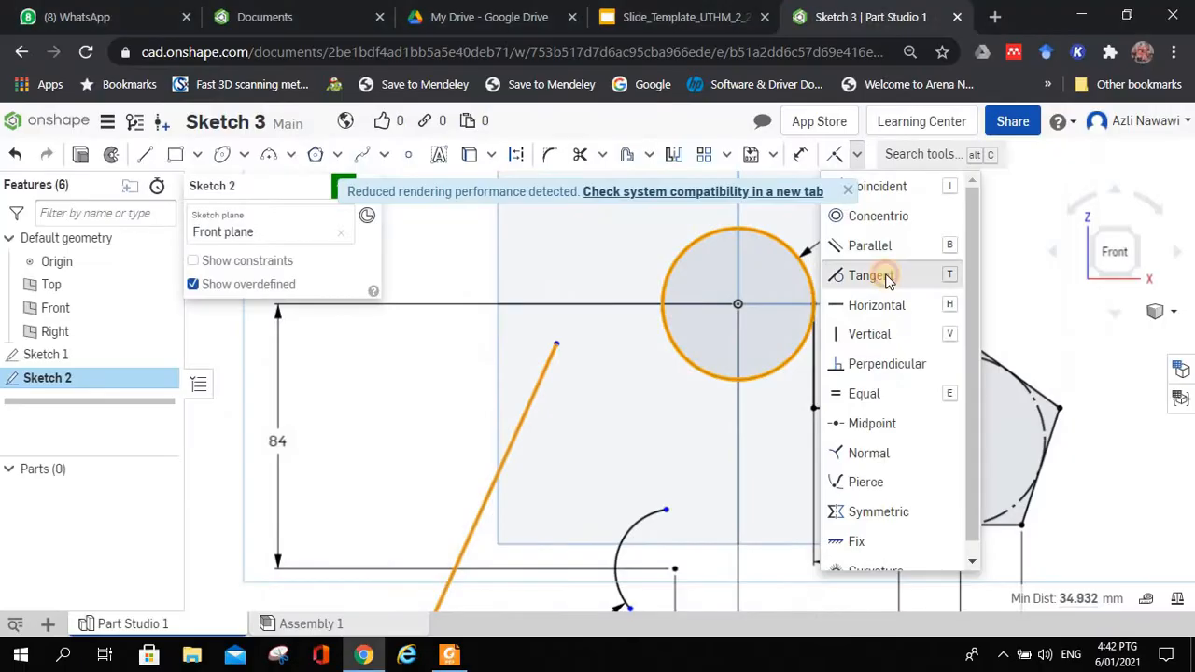
{"action": "left_click", "coordinate": [884, 276]}
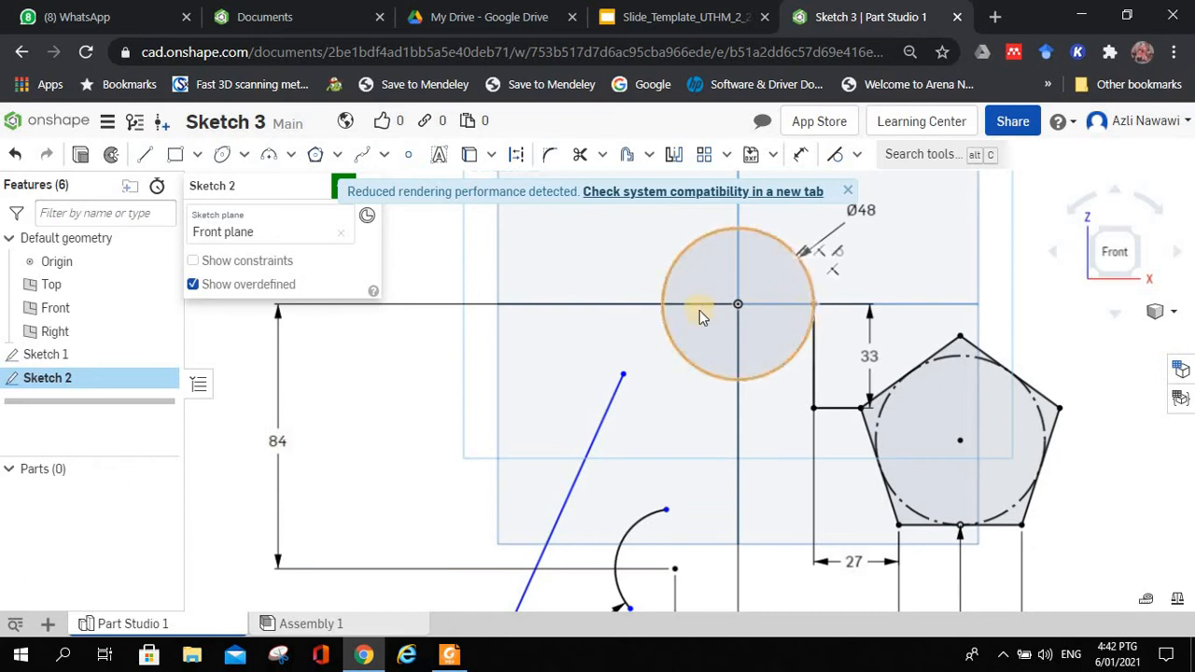
Make the upper endpoint of the long slanted line coincident with the 48 mm circle
{"action": "scroll", "coordinate": [700, 304], "scroll_direction": "up", "scroll_amount": 3}
{"action": "scroll", "coordinate": [651, 274], "scroll_direction": "down", "scroll_amount": 1}
{"action": "middle_click_drag", "start_coordinate": [579, 252], "coordinate": [592, 304]}
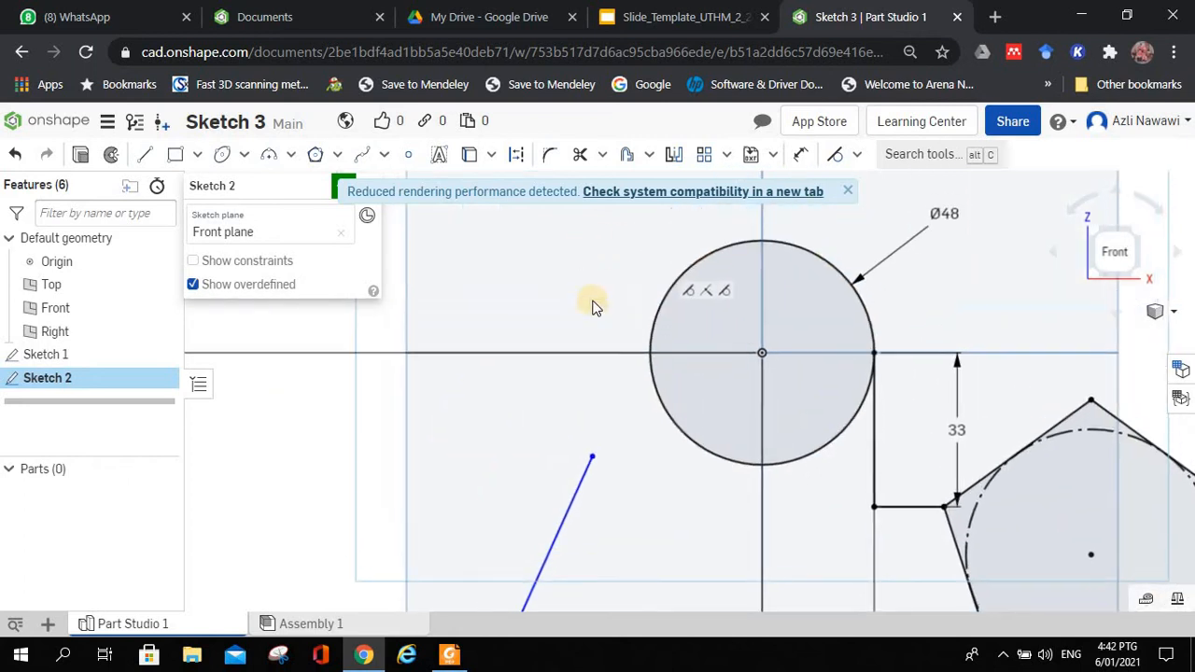
{"action": "left_click", "coordinate": [593, 457]}
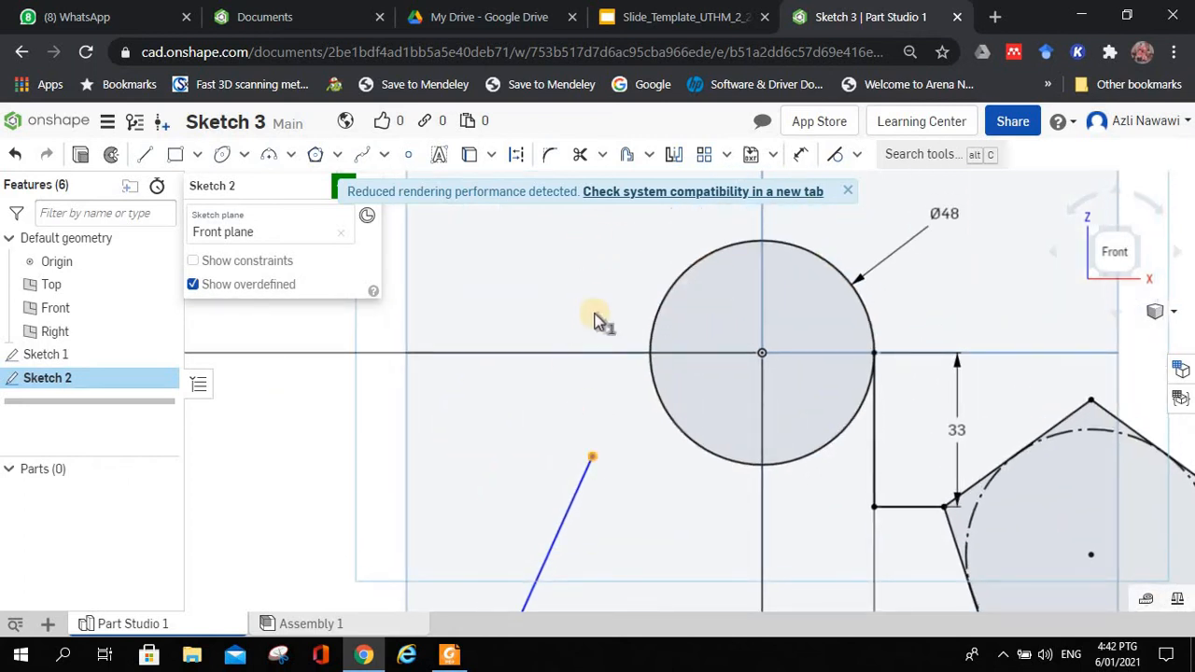
{"action": "left_click", "coordinate": [658, 318]}
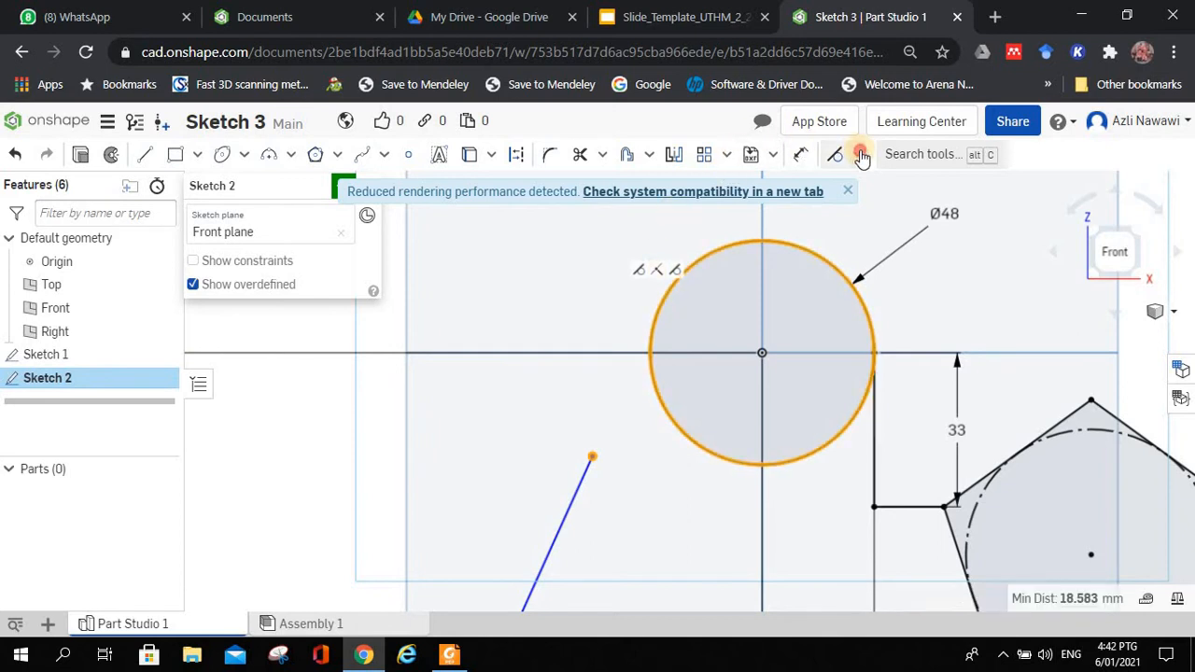
{"action": "left_click", "coordinate": [857, 154]}
{"action": "left_click", "coordinate": [848, 190]}
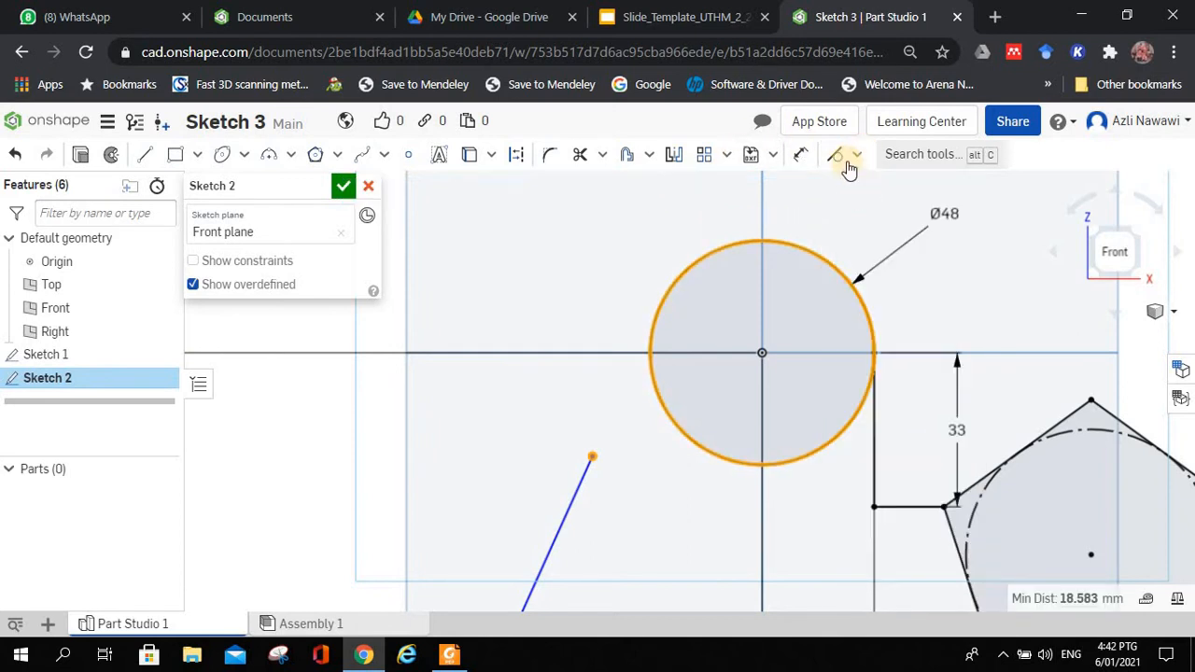
{"action": "left_click", "coordinate": [858, 154]}
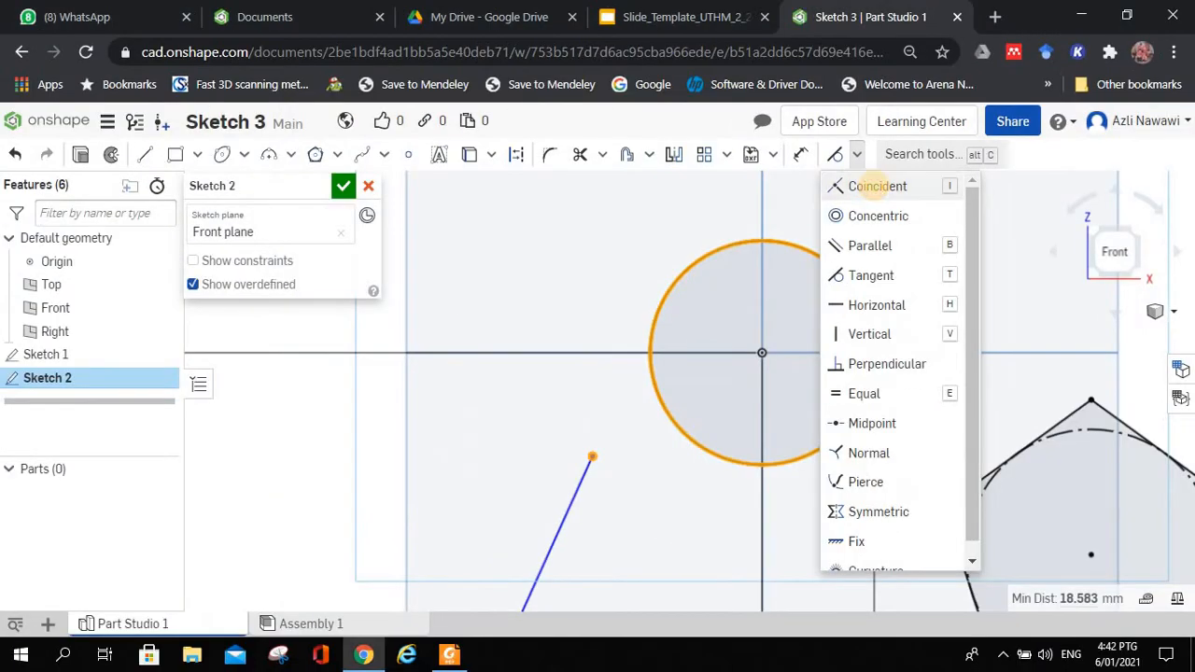
{"action": "left_click", "coordinate": [850, 191]}
Make the long slanted line tangent to the R19 arc
{"action": "scroll", "coordinate": [651, 405], "scroll_direction": "up", "scroll_amount": 2}
{"action": "scroll", "coordinate": [653, 467], "scroll_direction": "down", "scroll_amount": 4}
{"action": "mouse_move", "coordinate": [654, 444]}
{"action": "middle_mouse_down"}
{"action": "mouse_move", "coordinate": [687, 286]}
{"action": "mouse_move", "coordinate": [648, 322]}
{"action": "middle_mouse_up"}
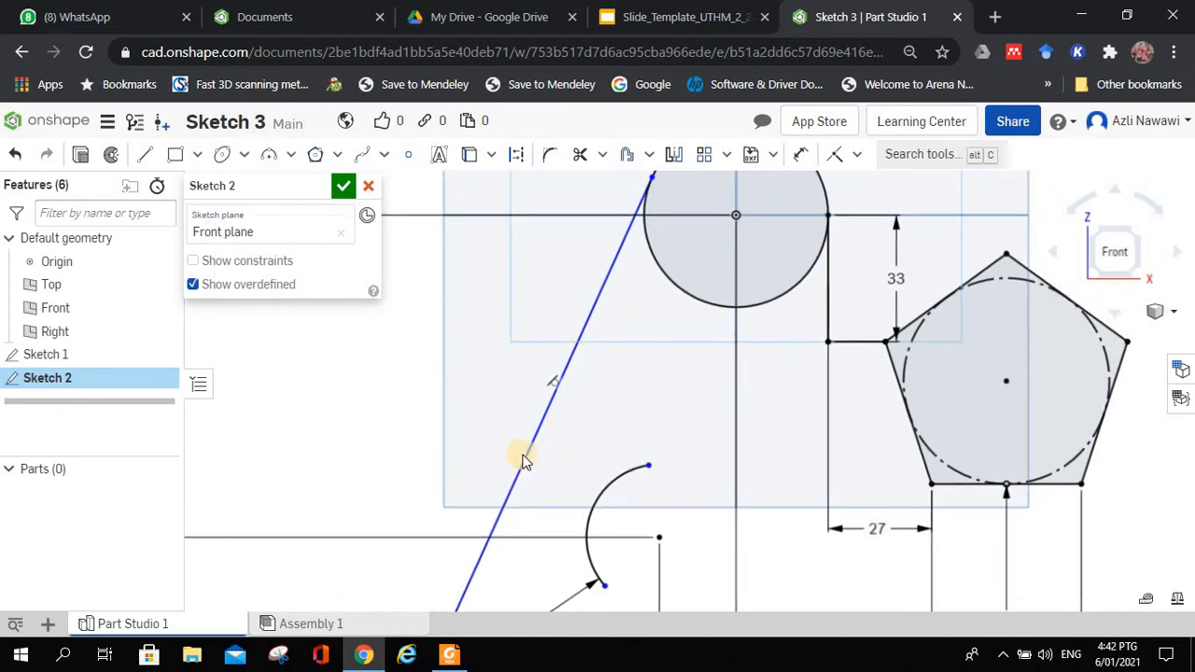
{"action": "scroll", "coordinate": [576, 517], "scroll_direction": "up", "scroll_amount": 3}
{"action": "scroll", "coordinate": [542, 467], "scroll_direction": "down", "scroll_amount": 2}
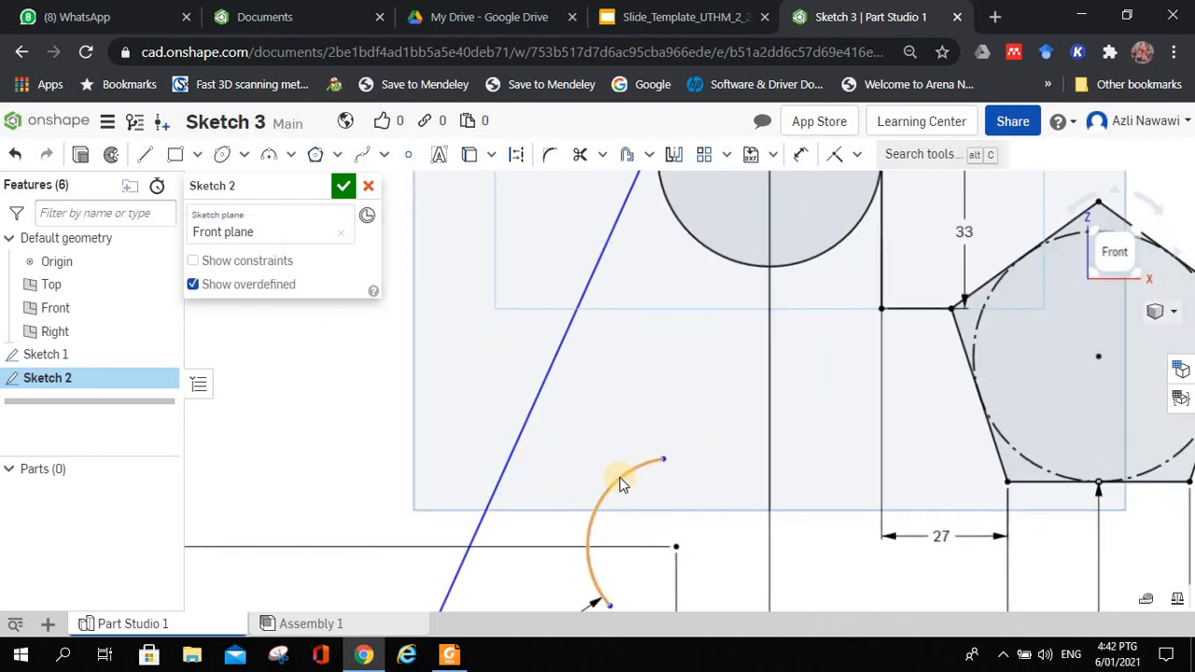
{"action": "left_click", "coordinate": [530, 418]}
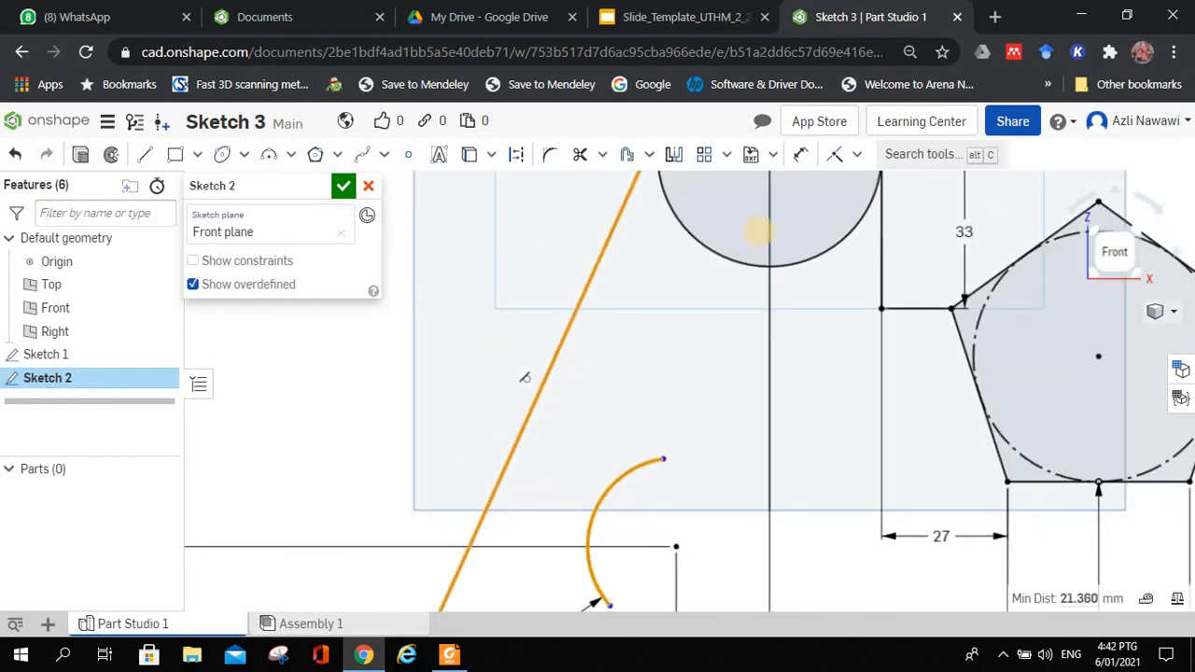
{"action": "left_click", "coordinate": [858, 156]}
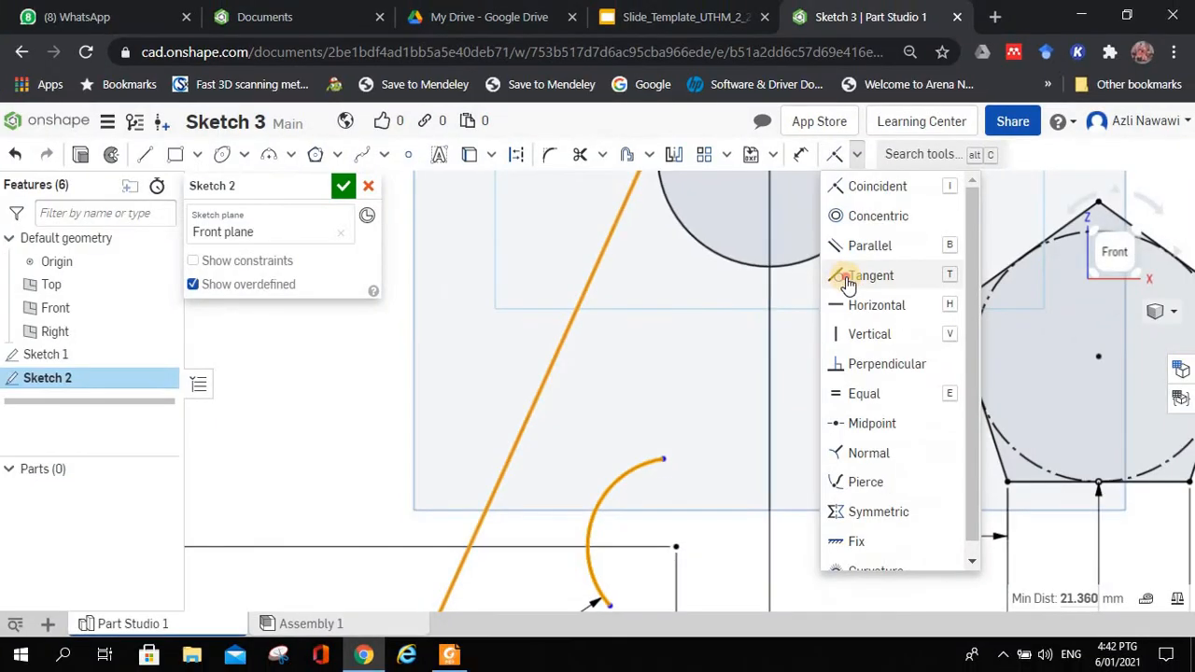
{"action": "left_click", "coordinate": [881, 278]}
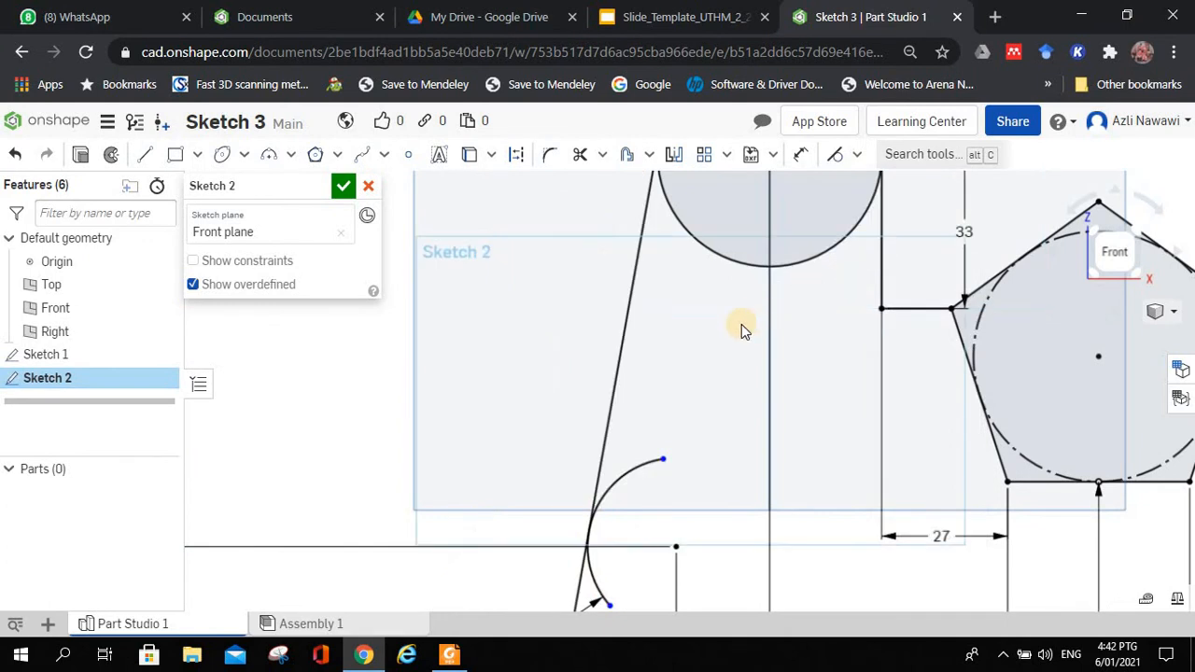
{"action": "middle_click_drag", "start_coordinate": [629, 519], "coordinate": [657, 233]}
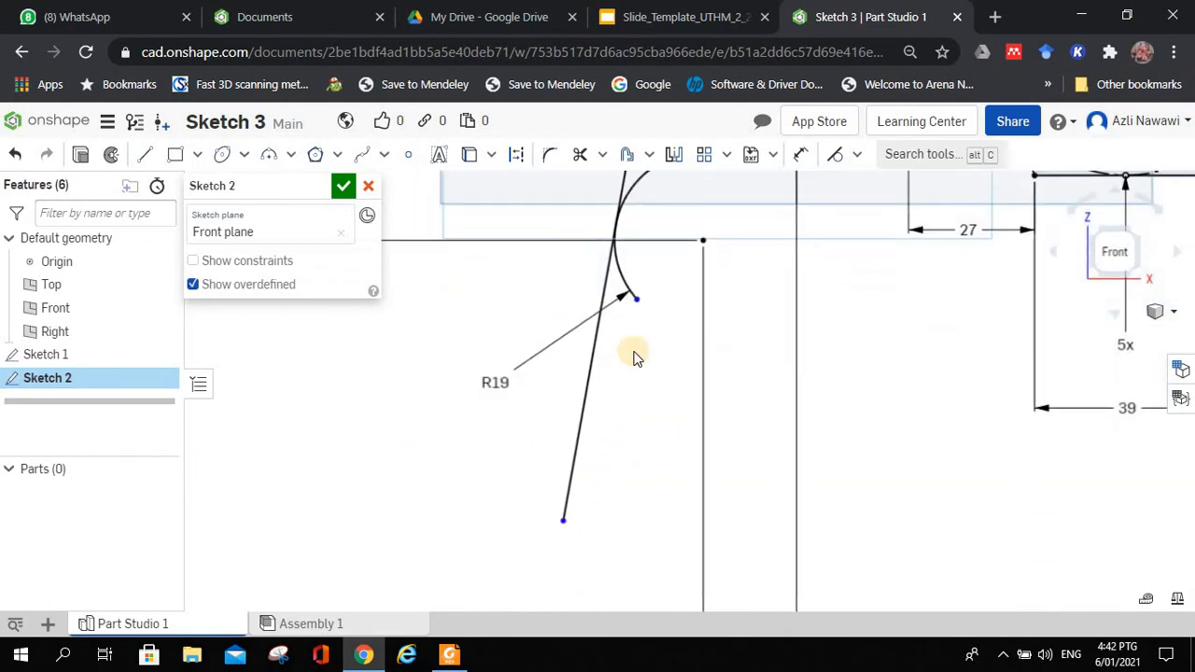
Make the lower endpoint of the long slanted line coincident with the R19 arc
{"action": "scroll", "coordinate": [594, 274], "scroll_direction": "down", "scroll_amount": 1}
{"action": "scroll", "coordinate": [589, 277], "scroll_direction": "up", "scroll_amount": 3}
{"action": "scroll", "coordinate": [612, 298], "scroll_direction": "up", "scroll_amount": 1}
{"action": "scroll", "coordinate": [603, 293], "scroll_direction": "down", "scroll_amount": 1}
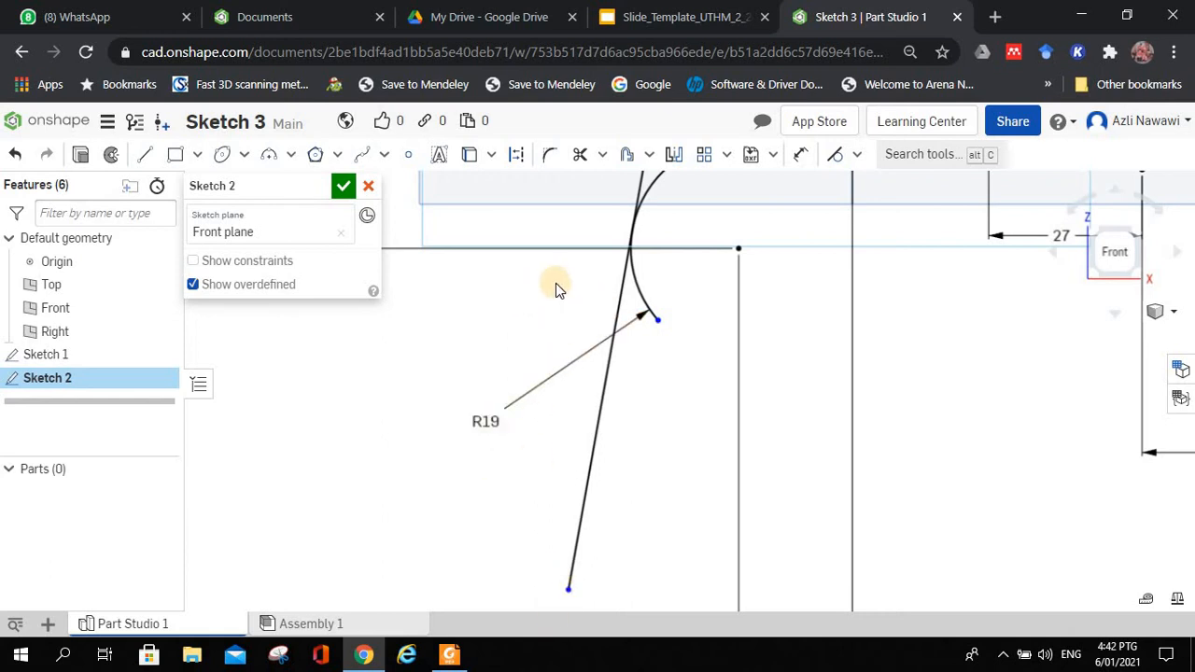
{"action": "scroll", "coordinate": [590, 596], "scroll_direction": "up", "scroll_amount": 1}
{"action": "scroll", "coordinate": [589, 598], "scroll_direction": "up", "scroll_amount": 2}
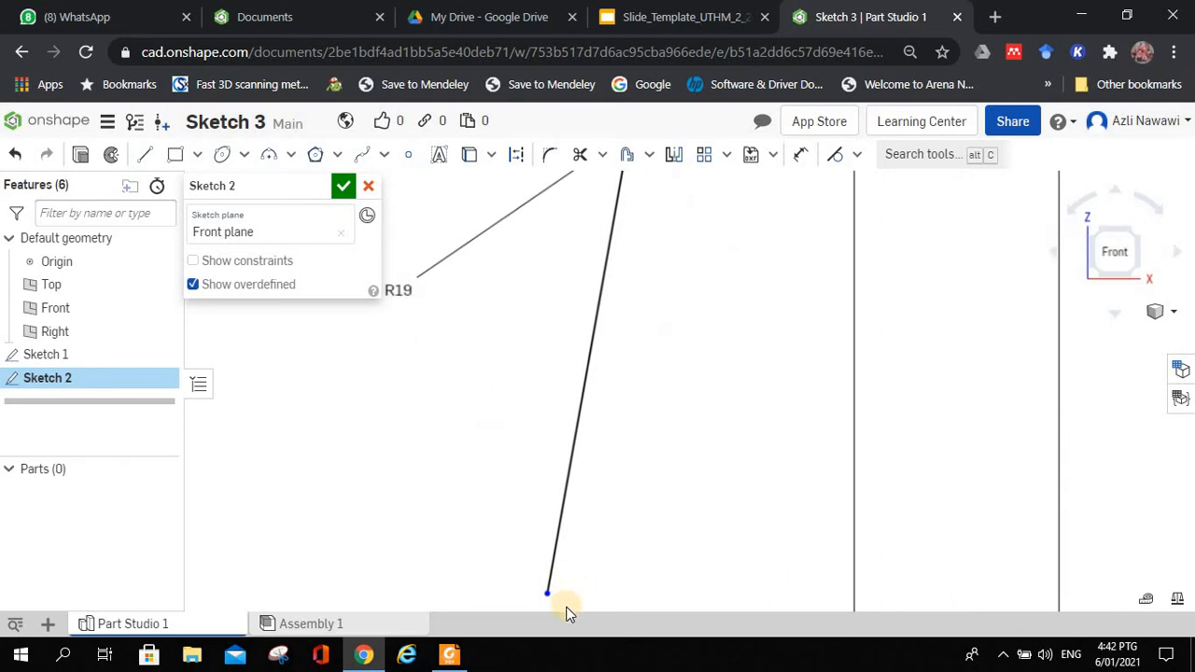
{"action": "mouse_move", "coordinate": [585, 576]}
{"action": "middle_mouse_down"}
{"action": "mouse_move", "coordinate": [637, 411]}
{"action": "mouse_move", "coordinate": [603, 439]}
{"action": "middle_mouse_up"}
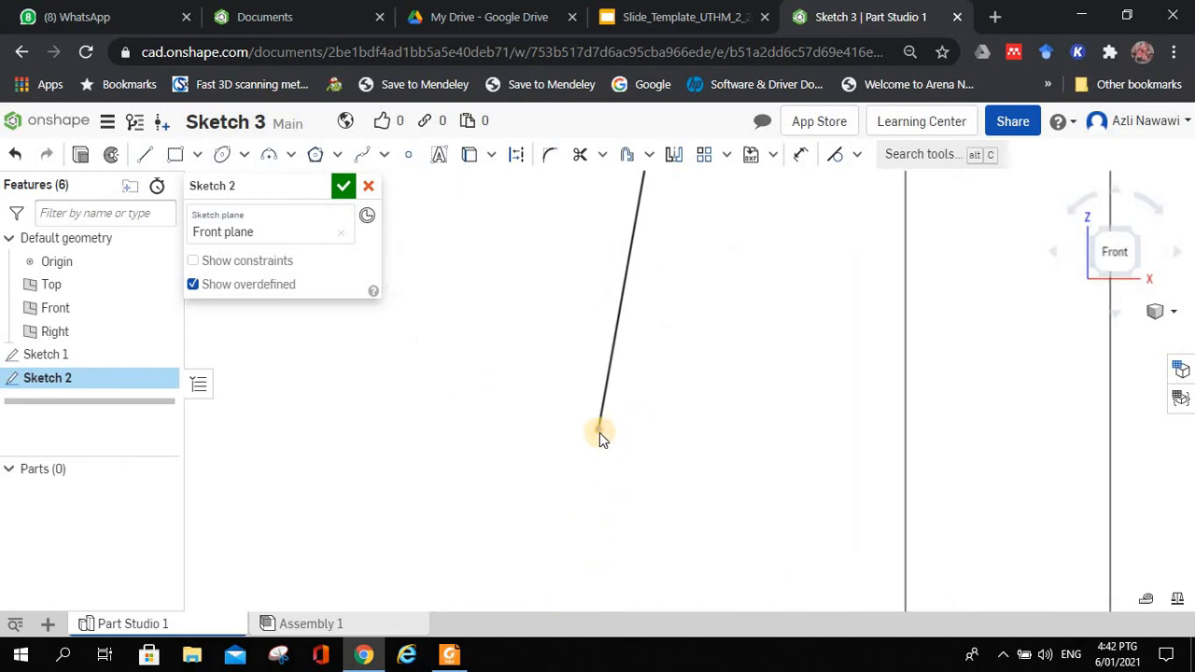
{"action": "scroll", "coordinate": [672, 308], "scroll_direction": "down", "scroll_amount": 4}
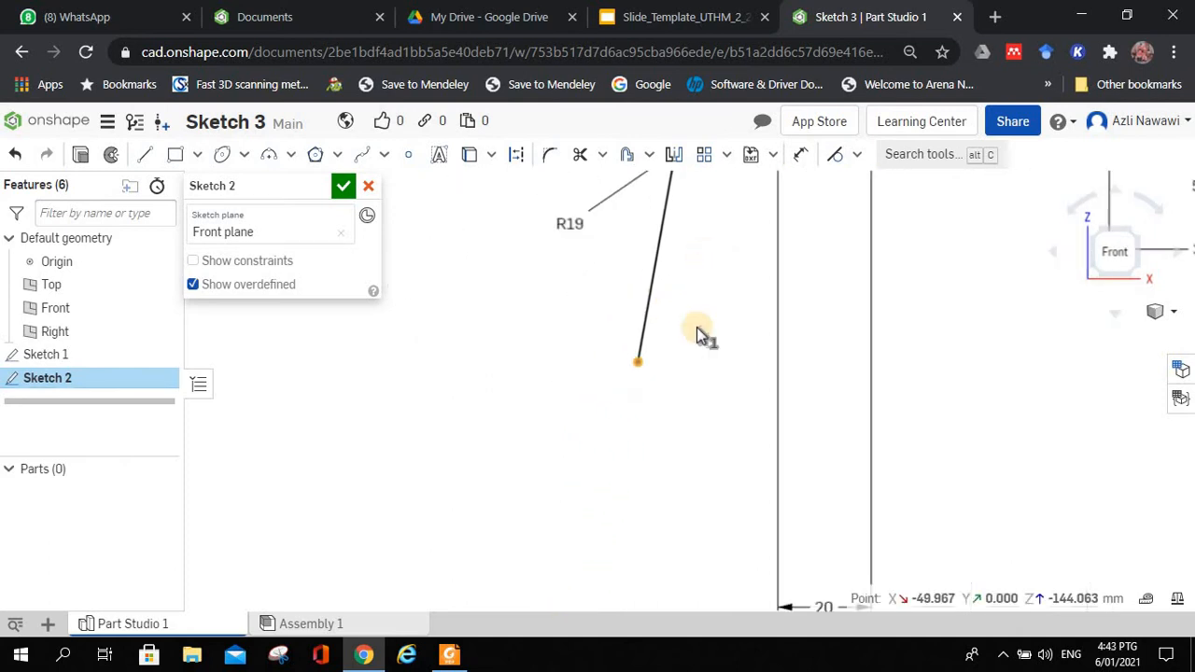
{"action": "middle_click_drag", "start_coordinate": [705, 277], "coordinate": [675, 400]}
{"action": "left_click", "coordinate": [659, 267]}
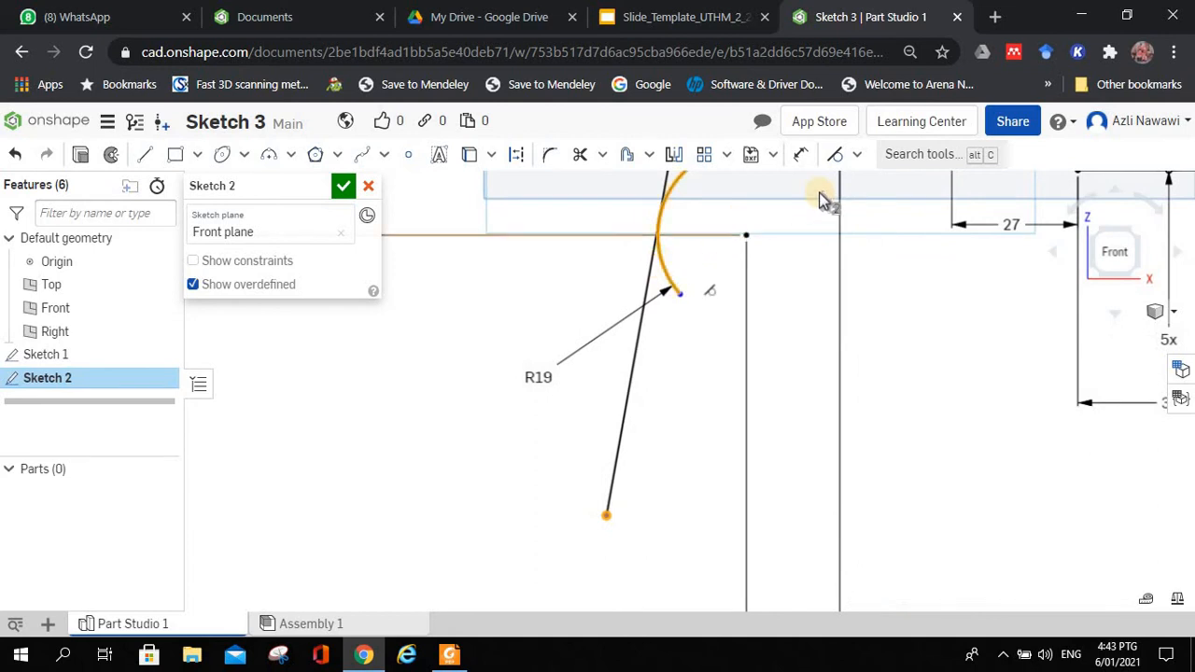
{"action": "left_click", "coordinate": [857, 155]}
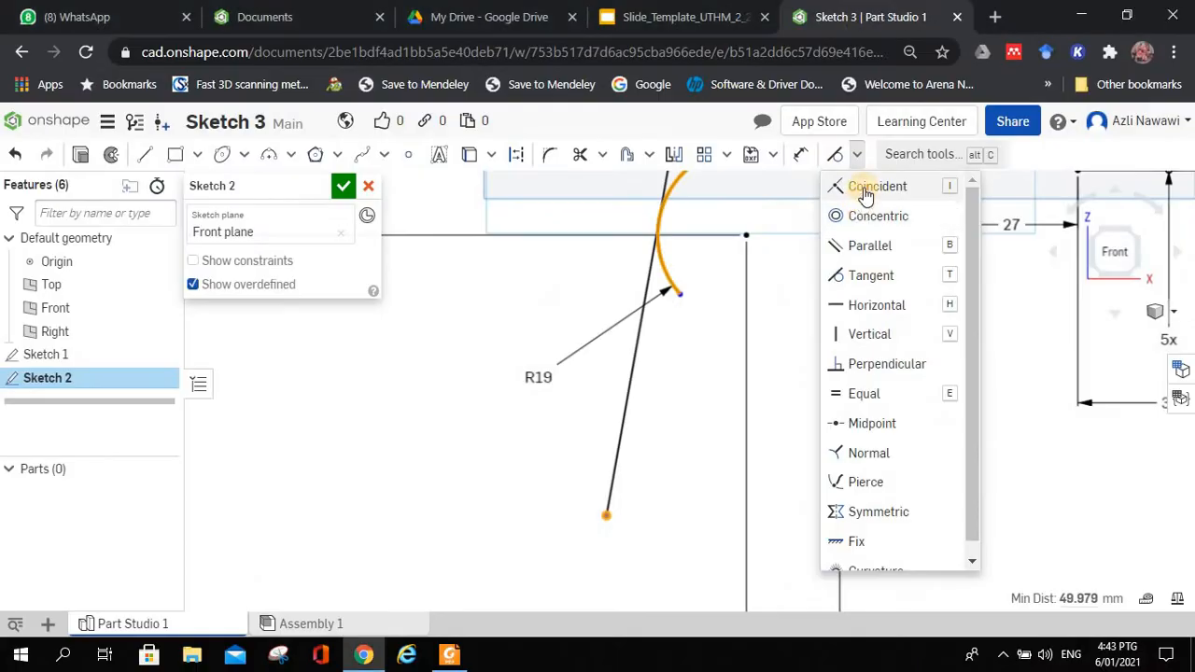
{"action": "left_click", "coordinate": [869, 175]}
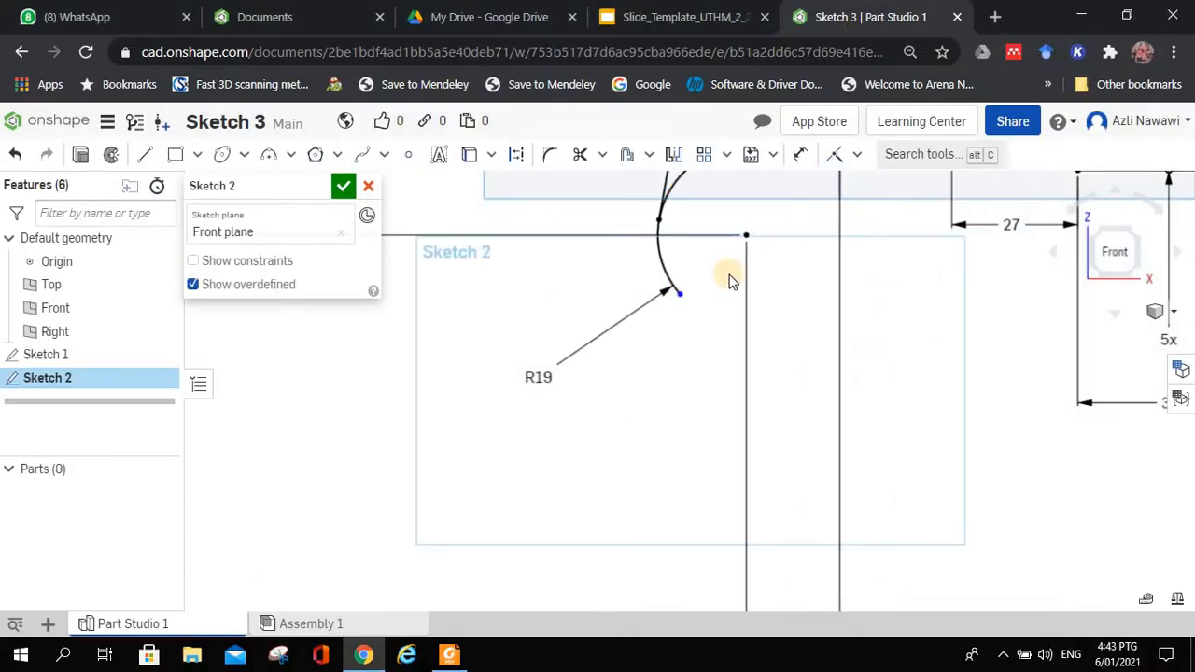
Make the upper endpoint of the R19 arc coincident with the long slanted line
{"action": "scroll", "coordinate": [678, 301], "scroll_direction": "up", "scroll_amount": 2}
{"action": "scroll", "coordinate": [678, 290], "scroll_direction": "down", "scroll_amount": 2}
{"action": "middle_click_drag", "start_coordinate": [712, 233], "coordinate": [703, 377]}
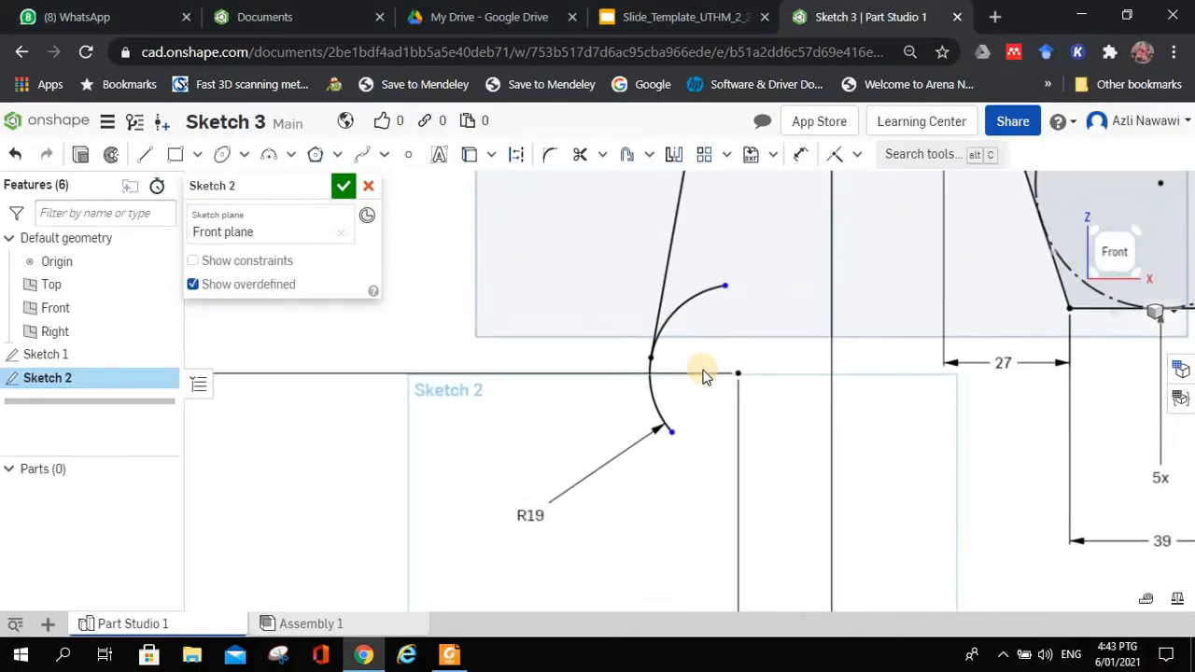
{"action": "scroll", "coordinate": [712, 270], "scroll_direction": "up", "scroll_amount": 3}
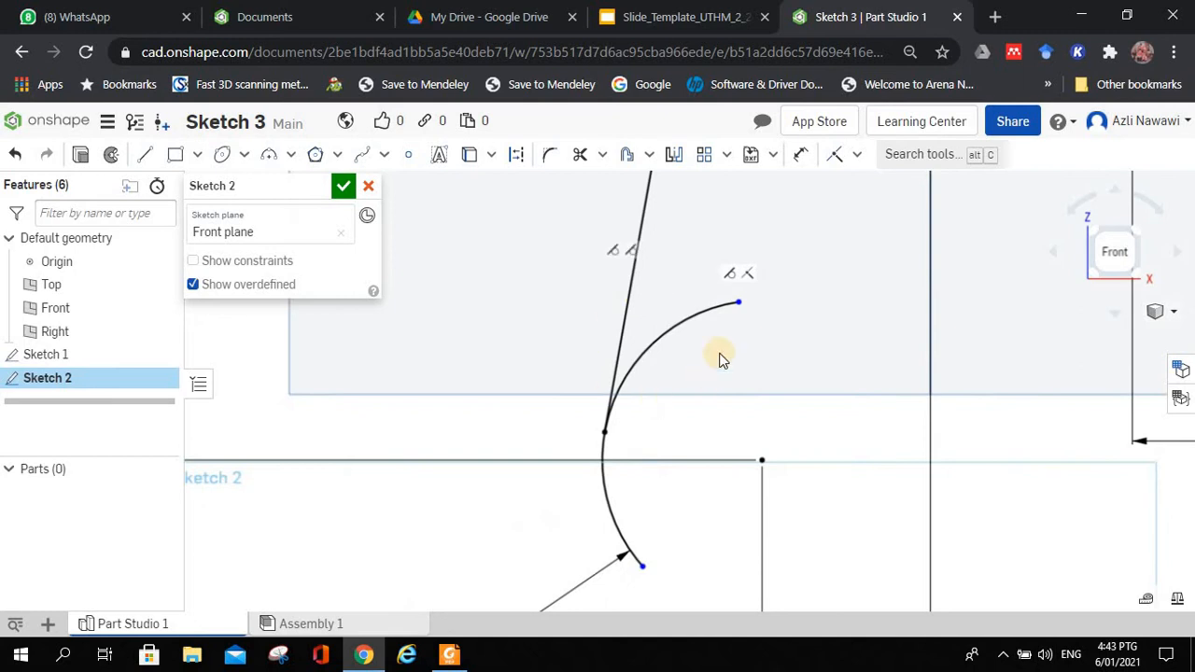
{"action": "left_click", "coordinate": [739, 302]}
{"action": "left_click", "coordinate": [634, 274]}
{"action": "left_click", "coordinate": [855, 165]}
{"action": "left_click", "coordinate": [849, 186]}
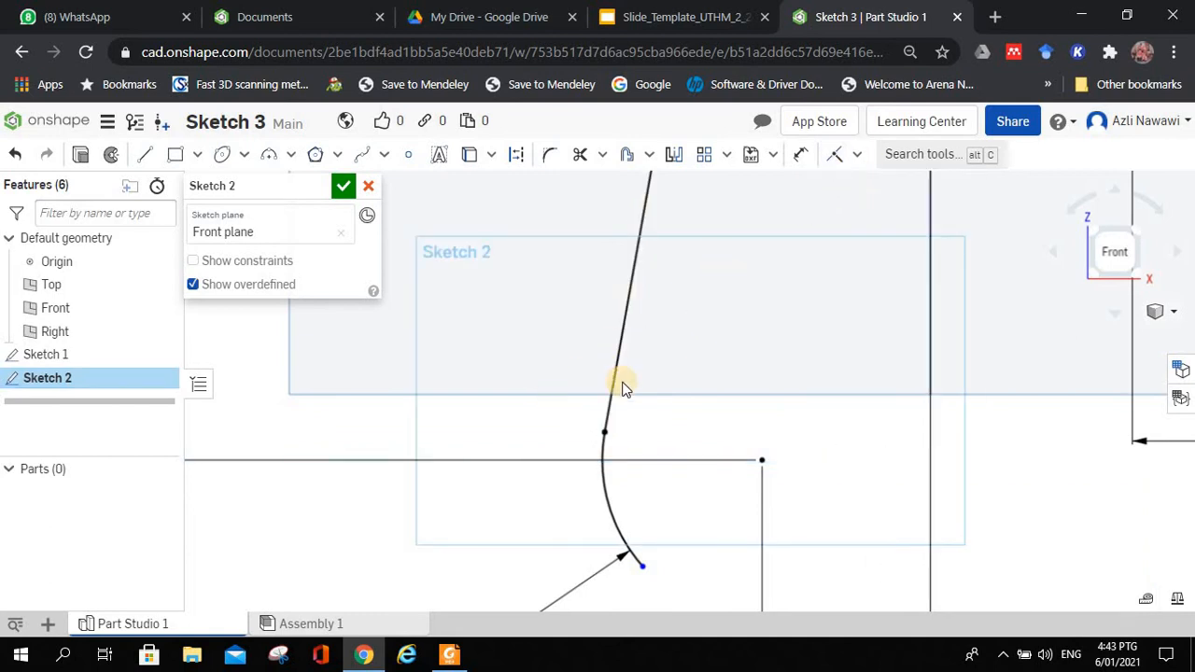
Check the drawing in Foxit Reader, then in Onshape move the R16 arc to just below the R19 arc
{"action": "scroll", "coordinate": [619, 383], "scroll_direction": "down", "scroll_amount": 5}
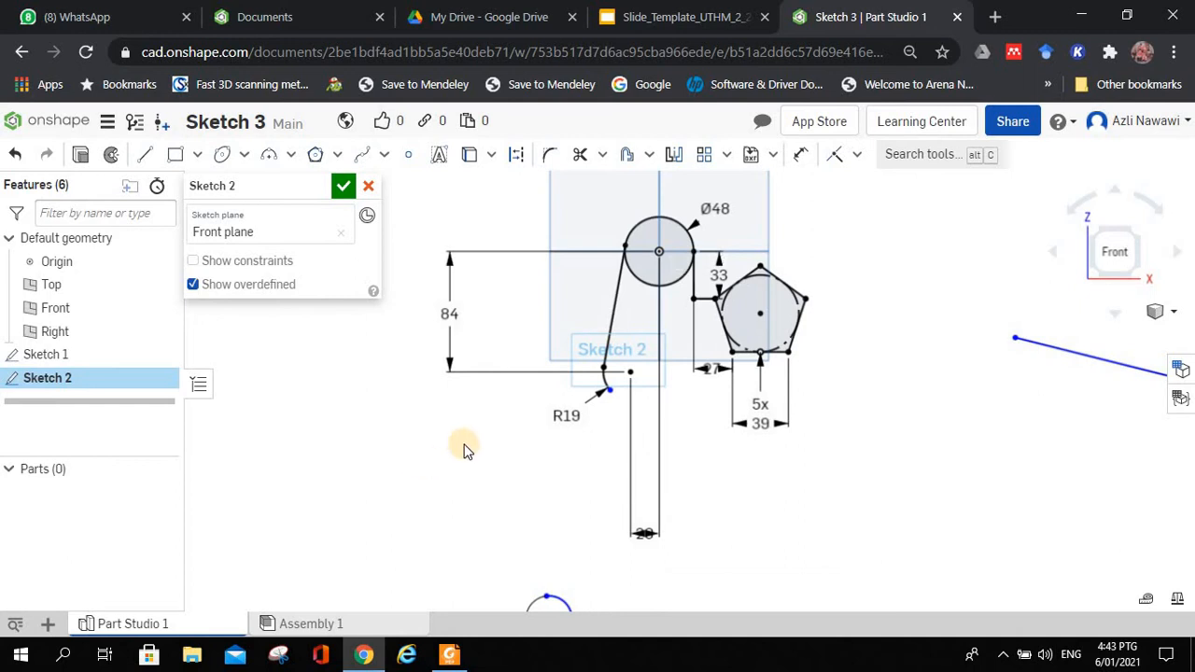
{"action": "middle_click_drag", "start_coordinate": [474, 461], "coordinate": [409, 435]}
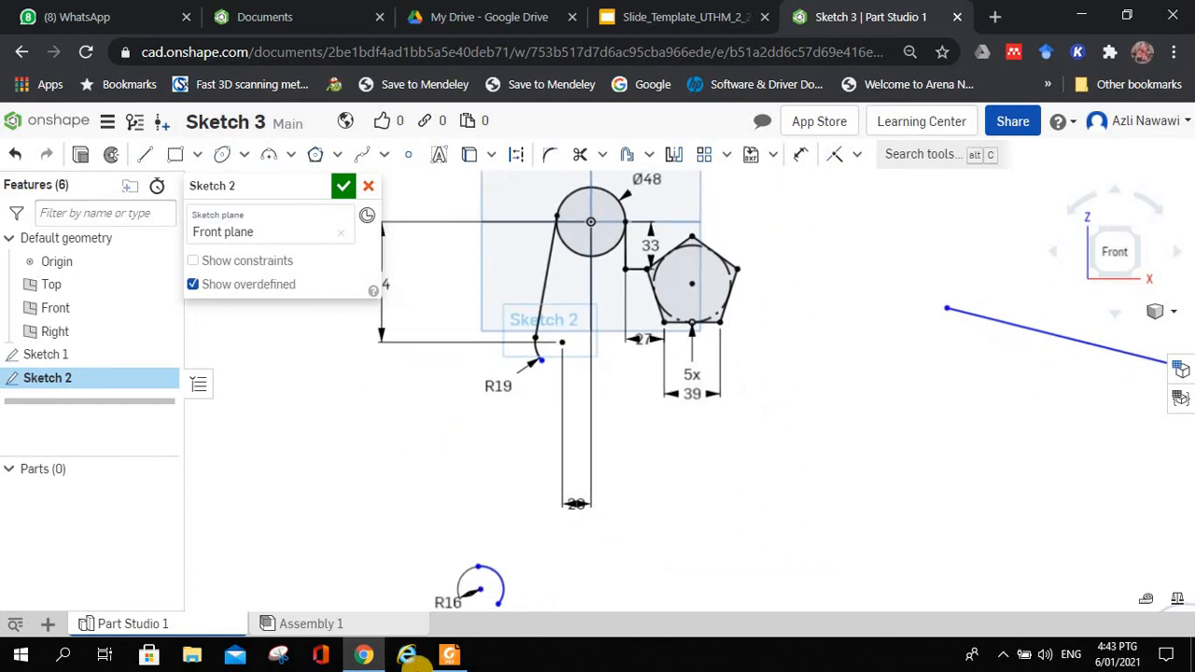
{"action": "left_click", "coordinate": [449, 655]}
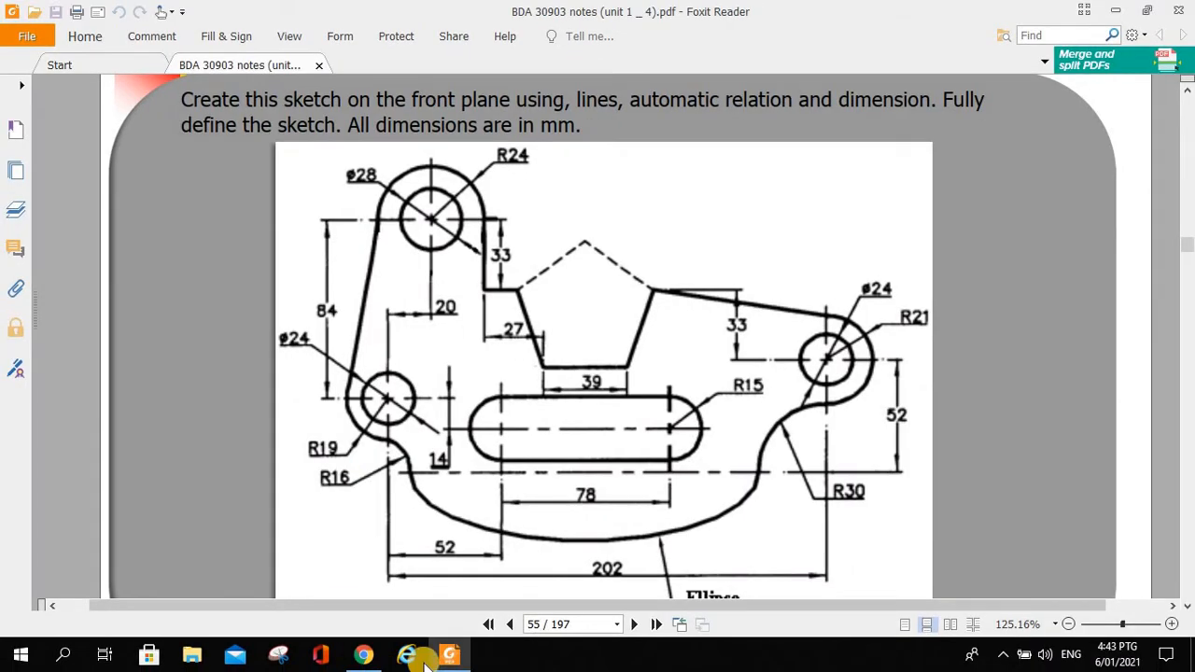
{"action": "left_click", "coordinate": [365, 654]}
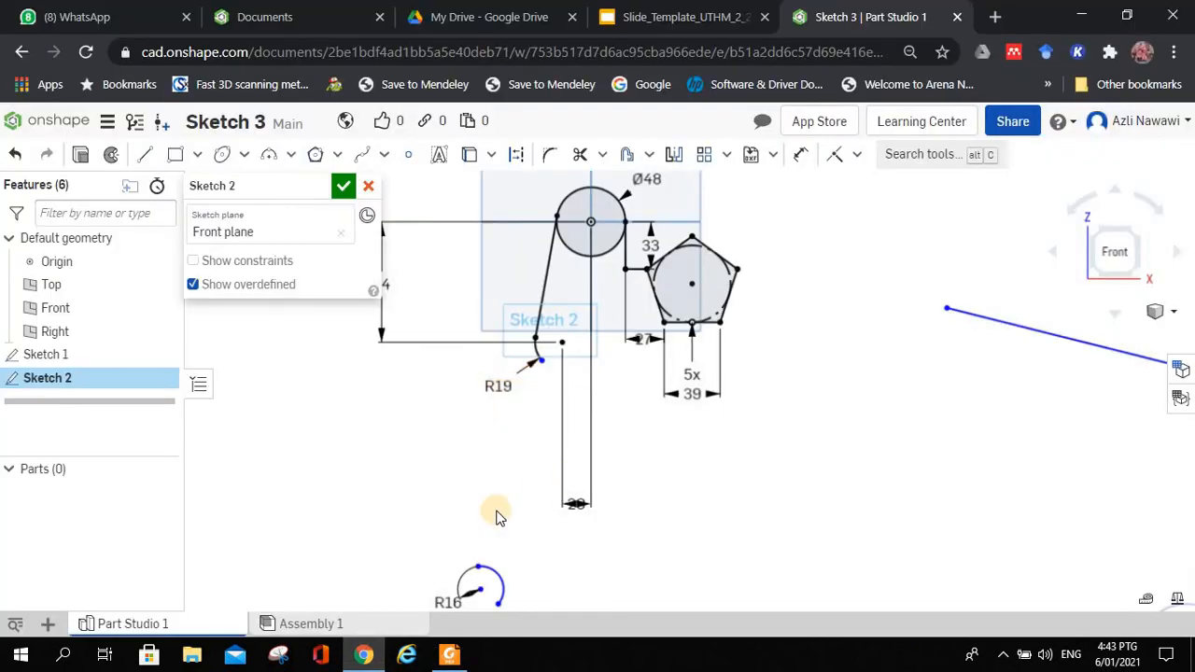
{"action": "scroll", "coordinate": [516, 366], "scroll_direction": "down", "scroll_amount": 2}
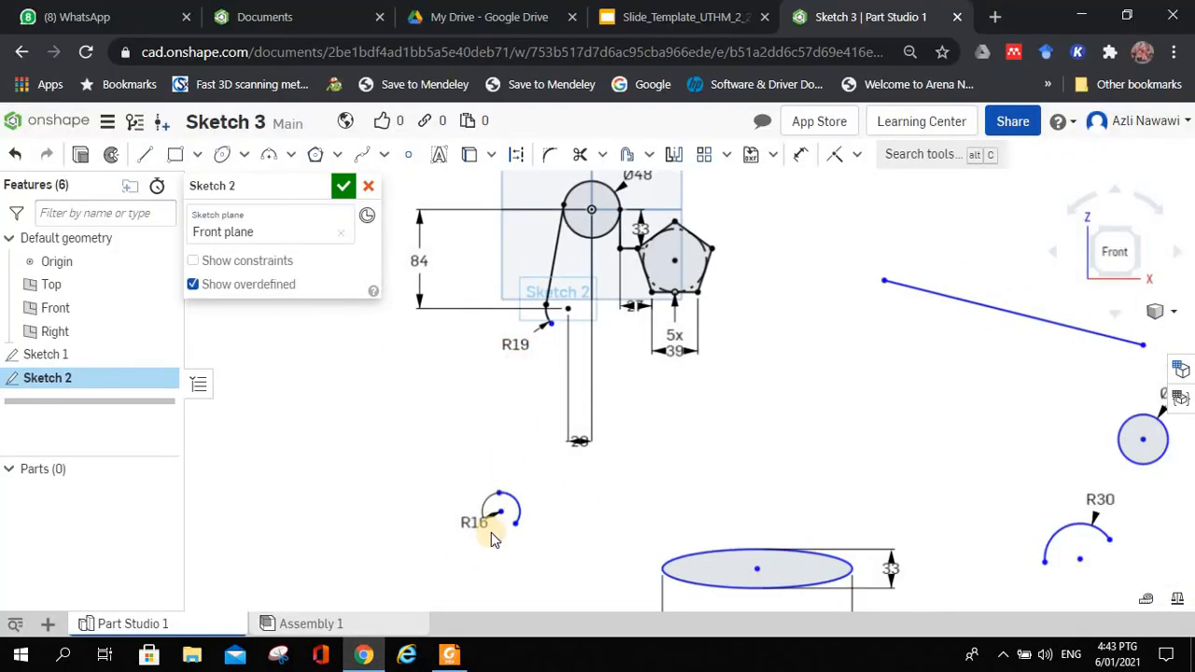
{"action": "mouse_move", "coordinate": [504, 520]}
{"action": "left_mouse_down"}
{"action": "mouse_move", "coordinate": [547, 408]}
{"action": "mouse_move", "coordinate": [579, 387]}
{"action": "mouse_move", "coordinate": [571, 374]}
{"action": "left_mouse_up"}
{"action": "scroll", "coordinate": [526, 320], "scroll_direction": "up", "scroll_amount": 5}
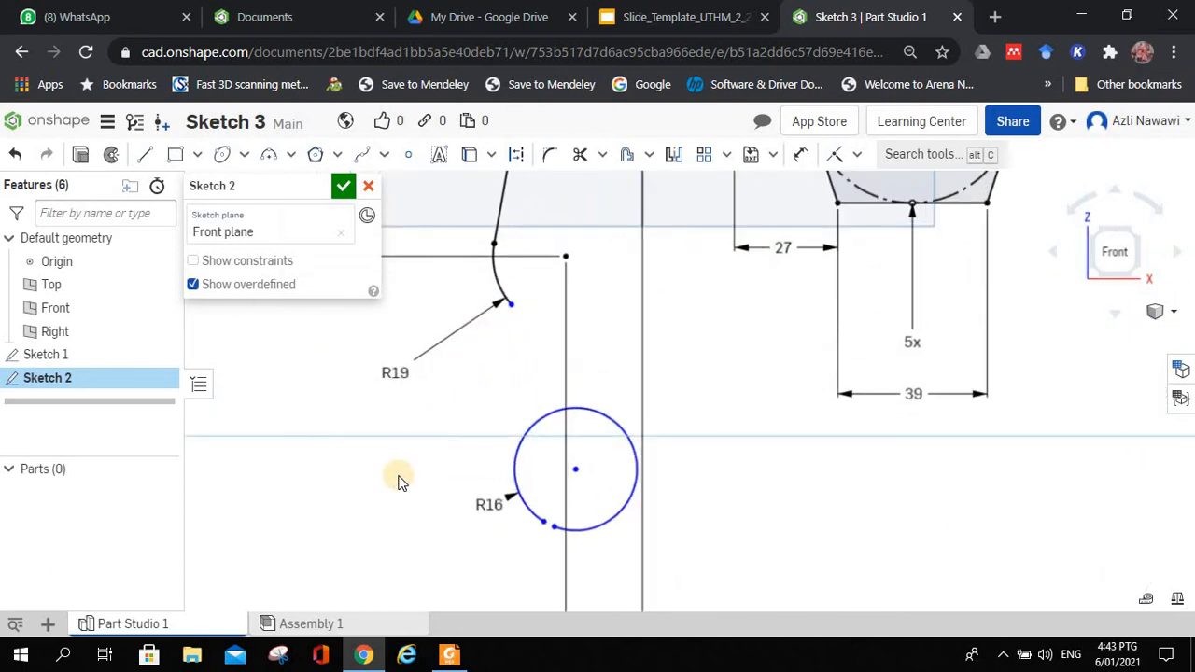
Make the R16 arc tangent to the R19 arc
{"action": "left_click", "coordinate": [492, 295]}
{"action": "left_click", "coordinate": [582, 412]}
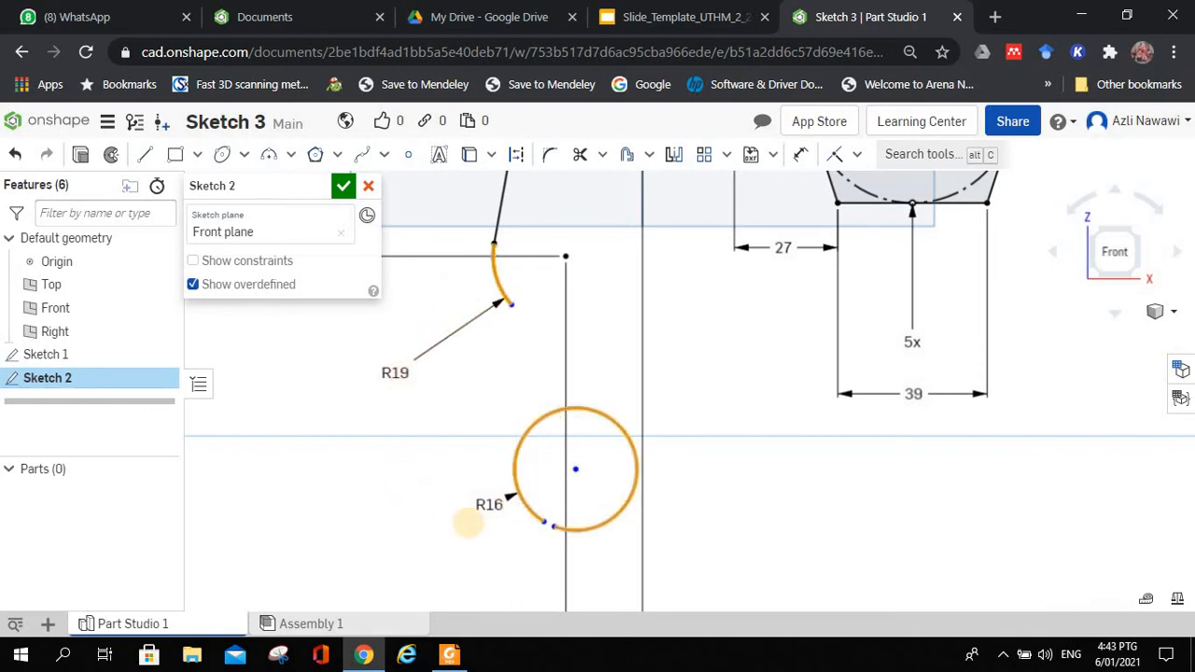
{"action": "left_click", "coordinate": [861, 161]}
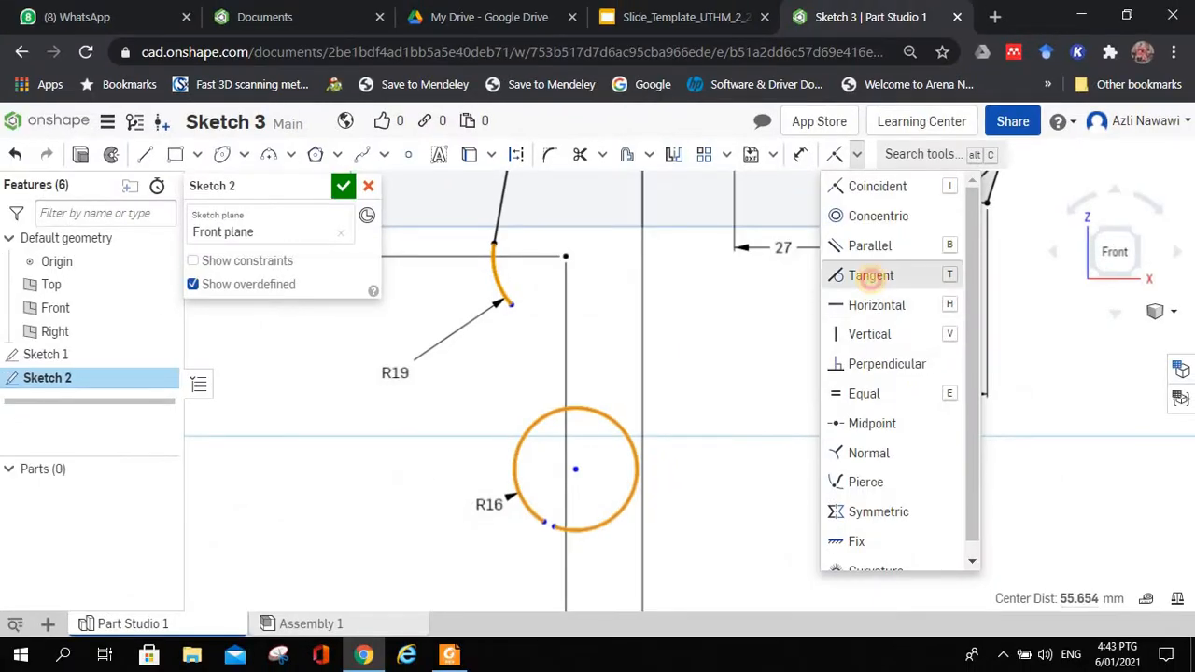
{"action": "left_click", "coordinate": [868, 260]}
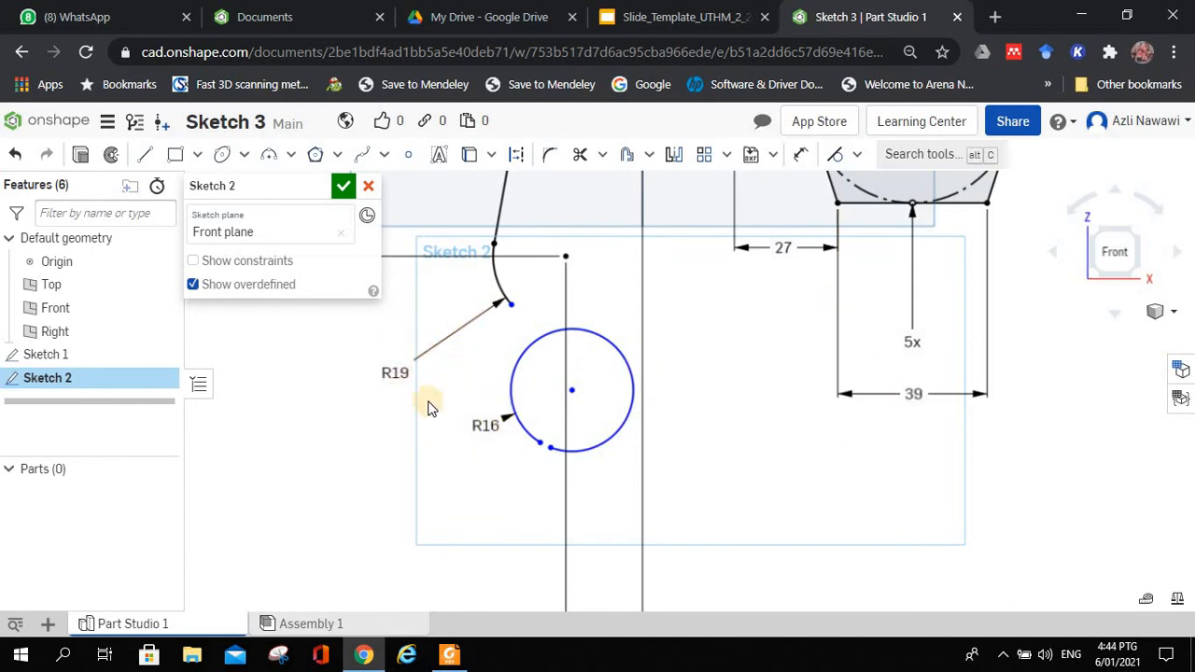
Make the lower endpoint of the R19 arc coincident with the nearby left endpoint of the R16 arc
{"action": "left_click", "coordinate": [513, 306]}
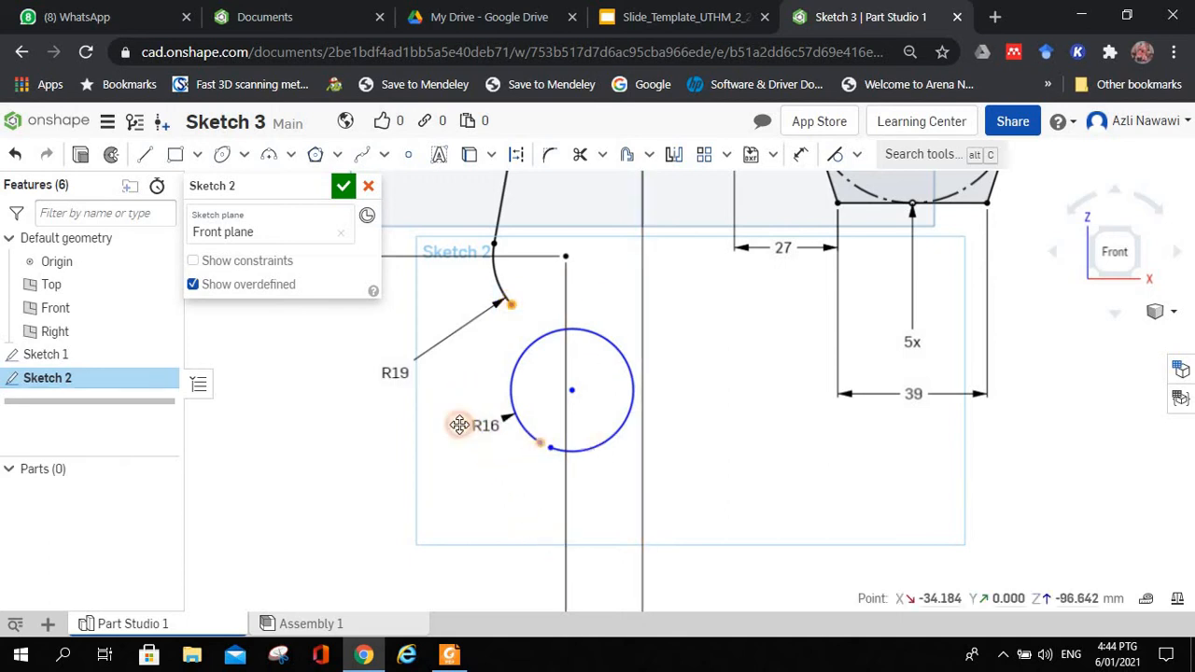
{"action": "left_click", "coordinate": [858, 157]}
{"action": "left_click", "coordinate": [861, 186]}
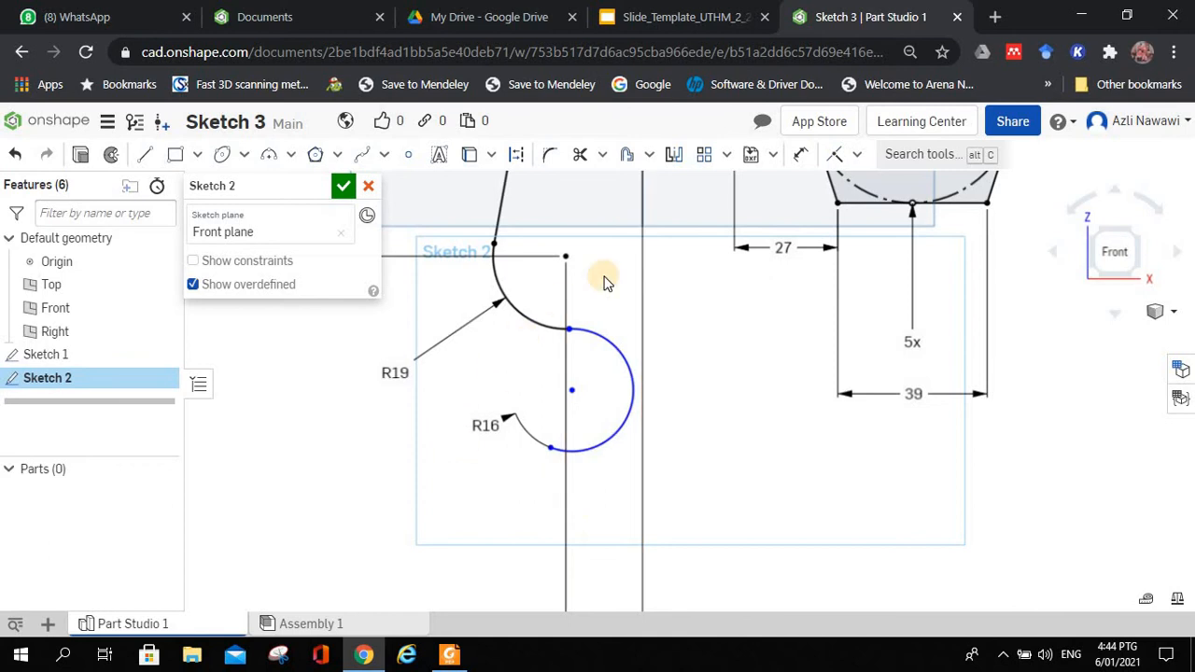
{"action": "scroll", "coordinate": [522, 366], "scroll_direction": "up", "scroll_amount": 5}
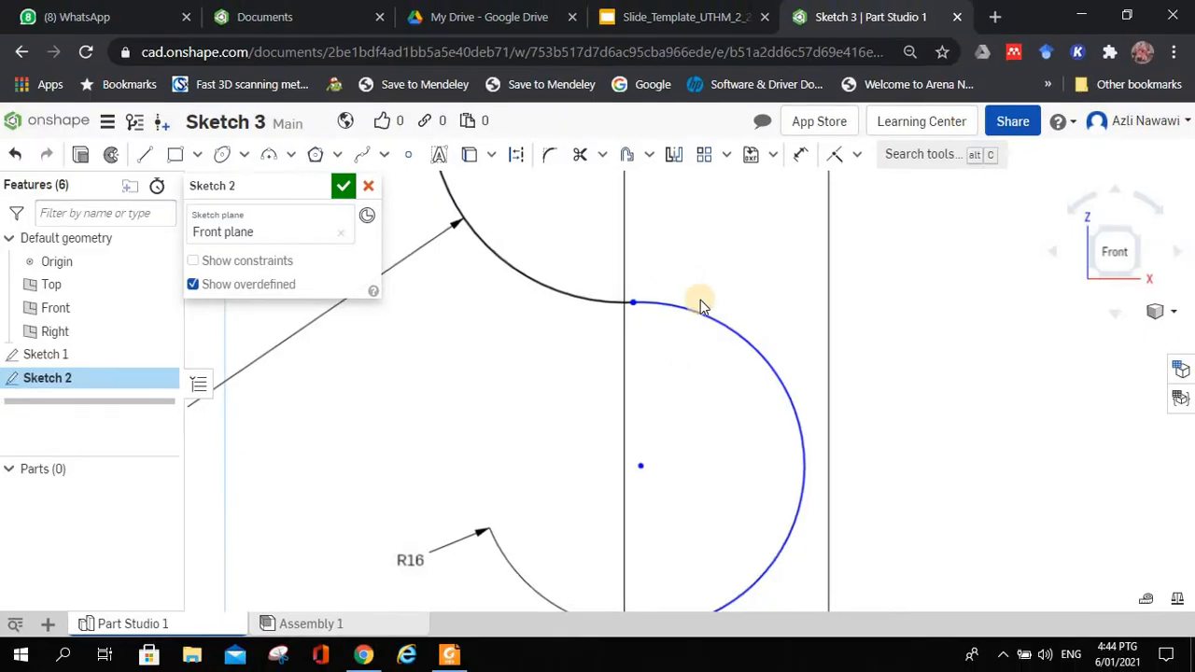
{"action": "scroll", "coordinate": [794, 292], "scroll_direction": "up", "scroll_amount": 3}
{"action": "scroll", "coordinate": [796, 291], "scroll_direction": "down", "scroll_amount": 5}
{"action": "scroll", "coordinate": [641, 385], "scroll_direction": "down", "scroll_amount": 5}
{"action": "scroll", "coordinate": [635, 391], "scroll_direction": "up", "scroll_amount": 1}
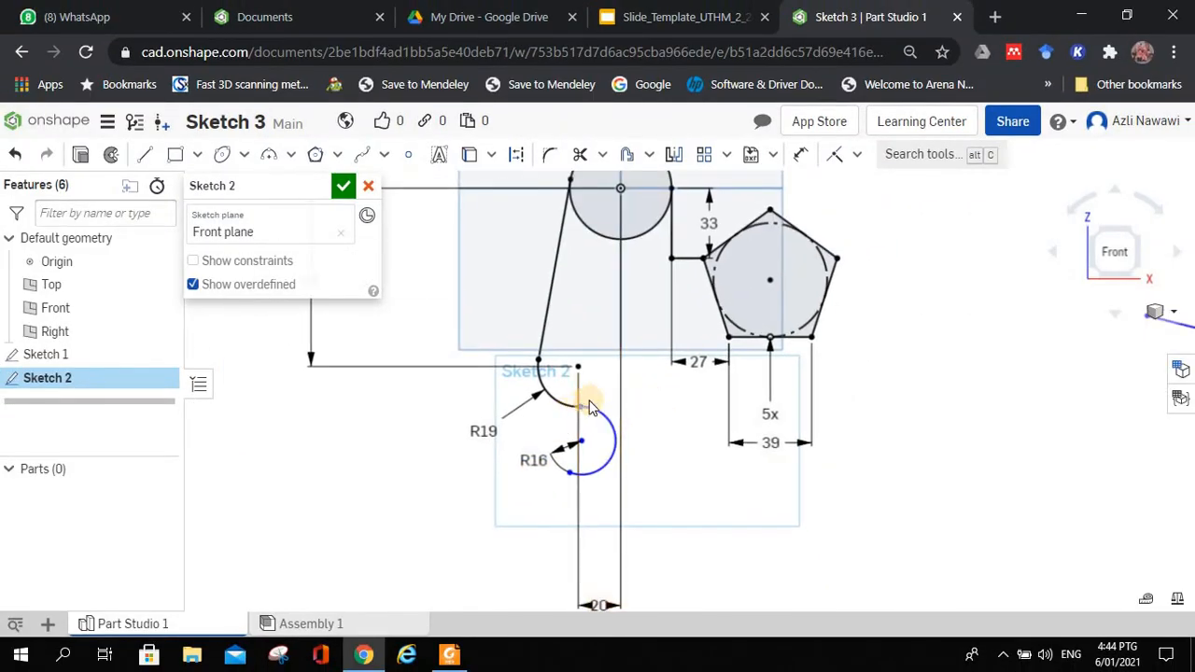
Consult the exercise drawing in Foxit Reader, then in Onshape move the loose slanted line and the 42 mm circle closer to the pentagon
{"action": "mouse_move", "coordinate": [578, 390]}
{"action": "middle_mouse_down"}
{"action": "mouse_move", "coordinate": [509, 441]}
{"action": "mouse_move", "coordinate": [490, 439]}
{"action": "middle_mouse_up"}
{"action": "mouse_move", "coordinate": [822, 469]}
{"action": "middle_mouse_down"}
{"action": "mouse_move", "coordinate": [603, 395]}
{"action": "mouse_move", "coordinate": [467, 401]}
{"action": "mouse_move", "coordinate": [537, 397]}
{"action": "middle_mouse_up"}
{"action": "scroll", "coordinate": [537, 397], "scroll_direction": "down", "scroll_amount": 3}
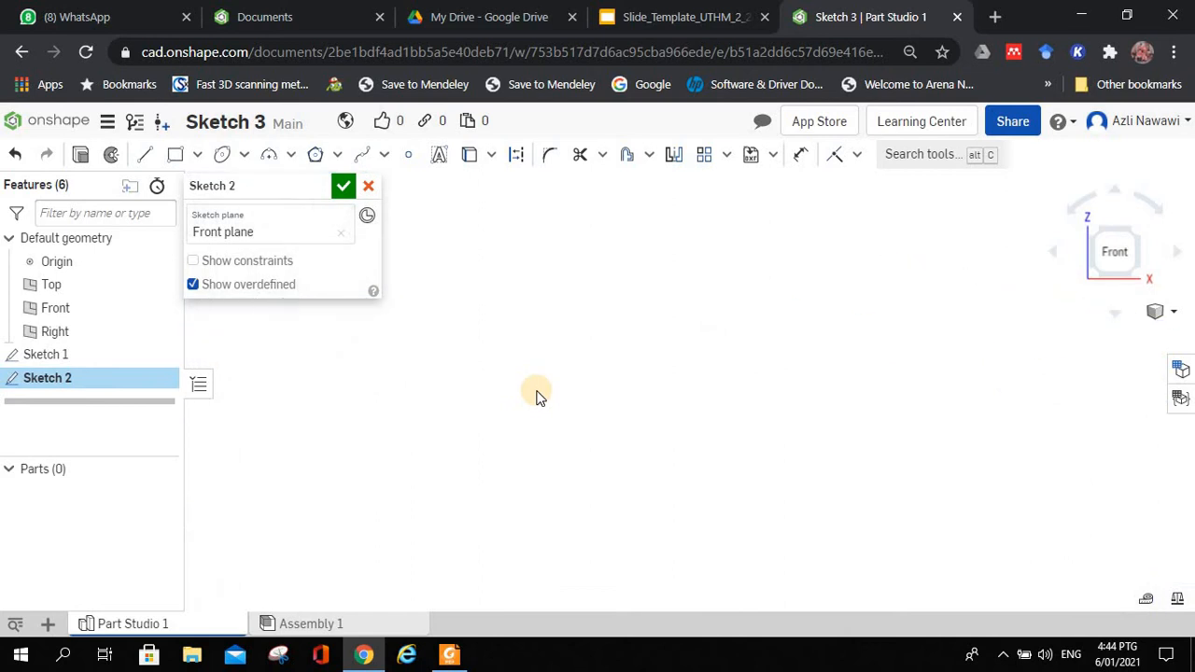
{"action": "middle_click_drag", "start_coordinate": [692, 470], "coordinate": [733, 483]}
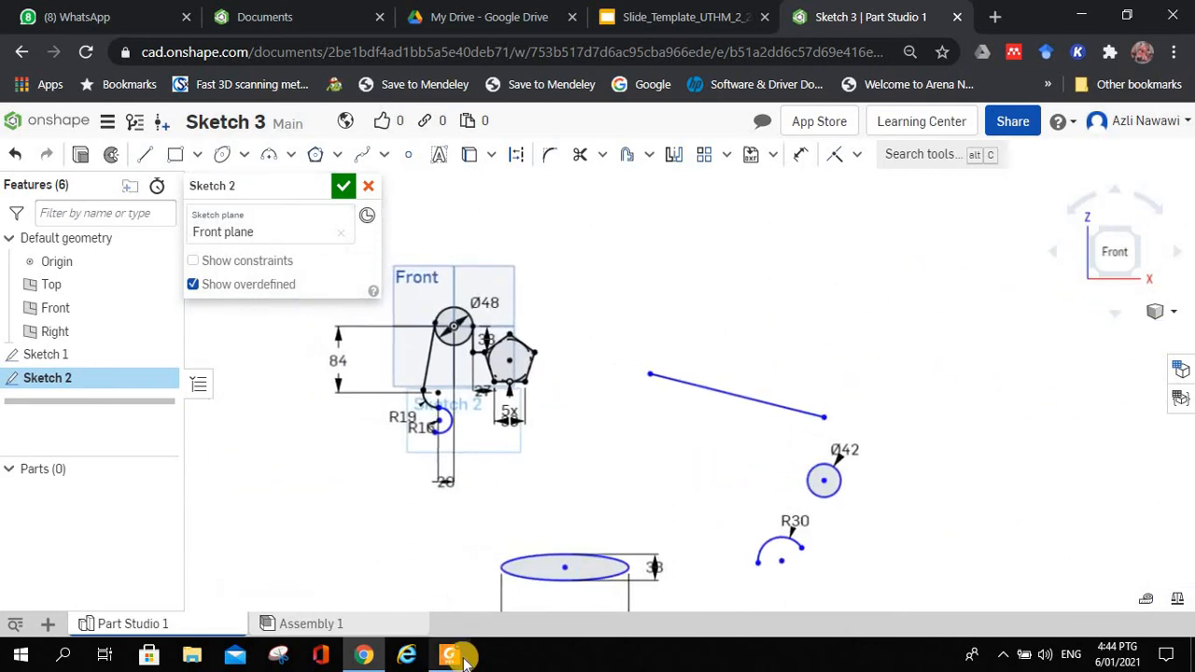
{"action": "left_click", "coordinate": [462, 657]}
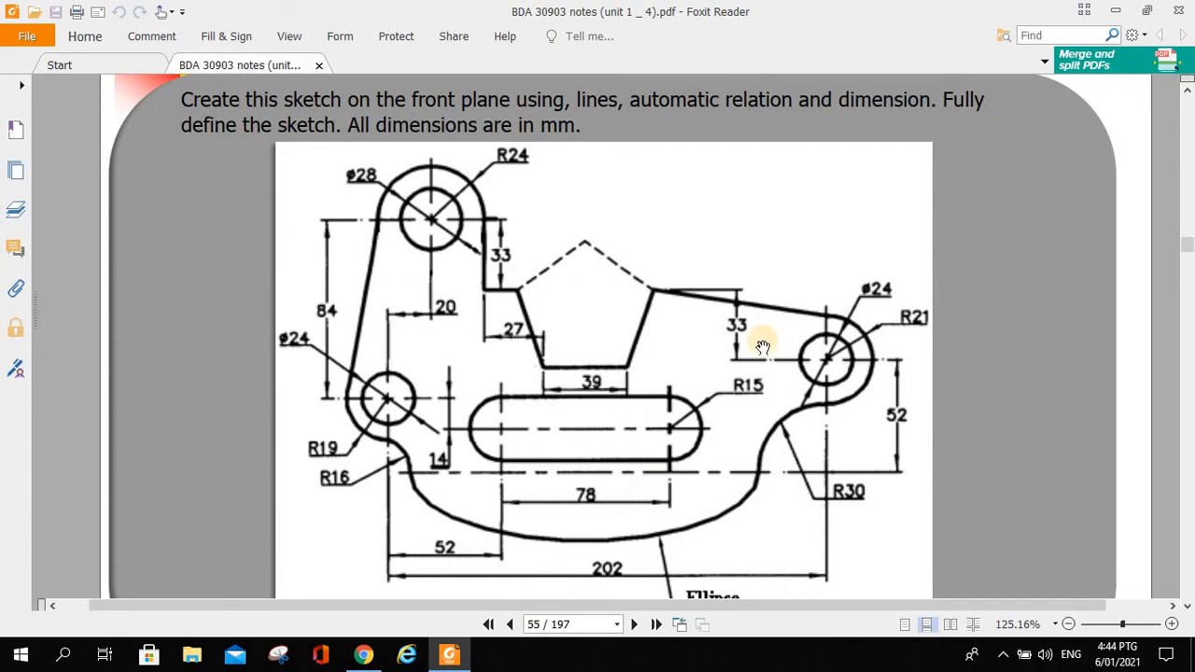
{"action": "scroll", "coordinate": [763, 347], "scroll_direction": "down", "scroll_amount": 2}
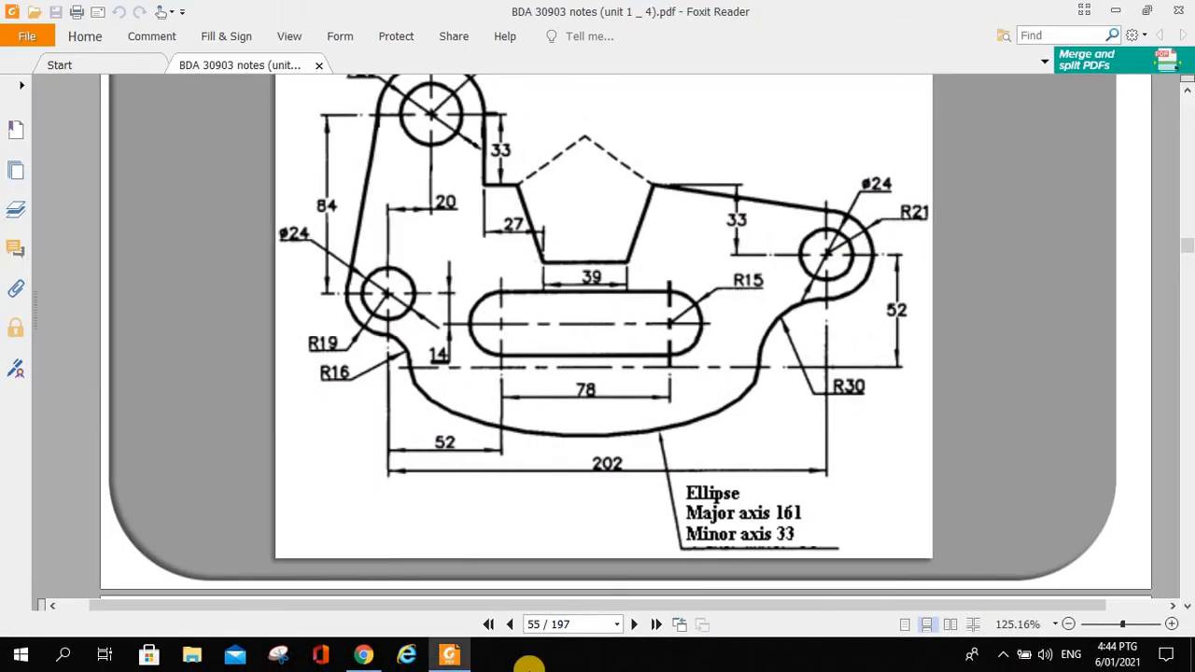
{"action": "left_click", "coordinate": [363, 655]}
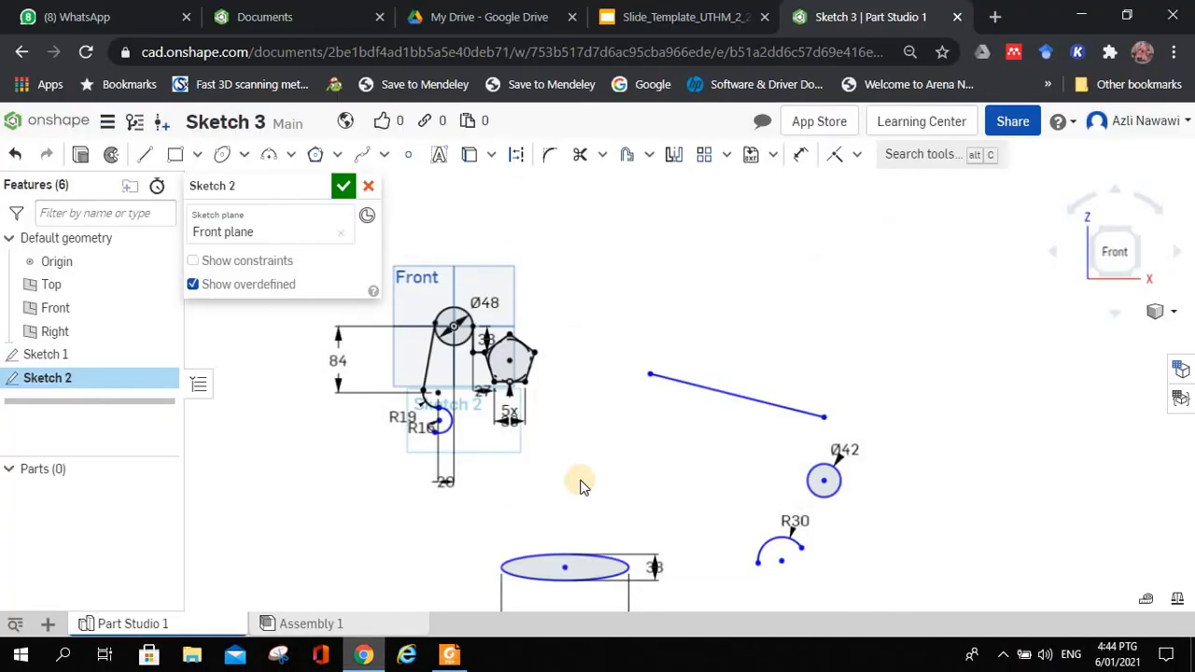
{"action": "mouse_move", "coordinate": [763, 411]}
{"action": "left_mouse_down"}
{"action": "mouse_move", "coordinate": [641, 315]}
{"action": "mouse_move", "coordinate": [619, 337]}
{"action": "mouse_move", "coordinate": [654, 353]}
{"action": "mouse_move", "coordinate": [612, 391]}
{"action": "left_mouse_up"}
{"action": "left_click", "coordinate": [825, 480]}
{"action": "left_click", "coordinate": [642, 366]}
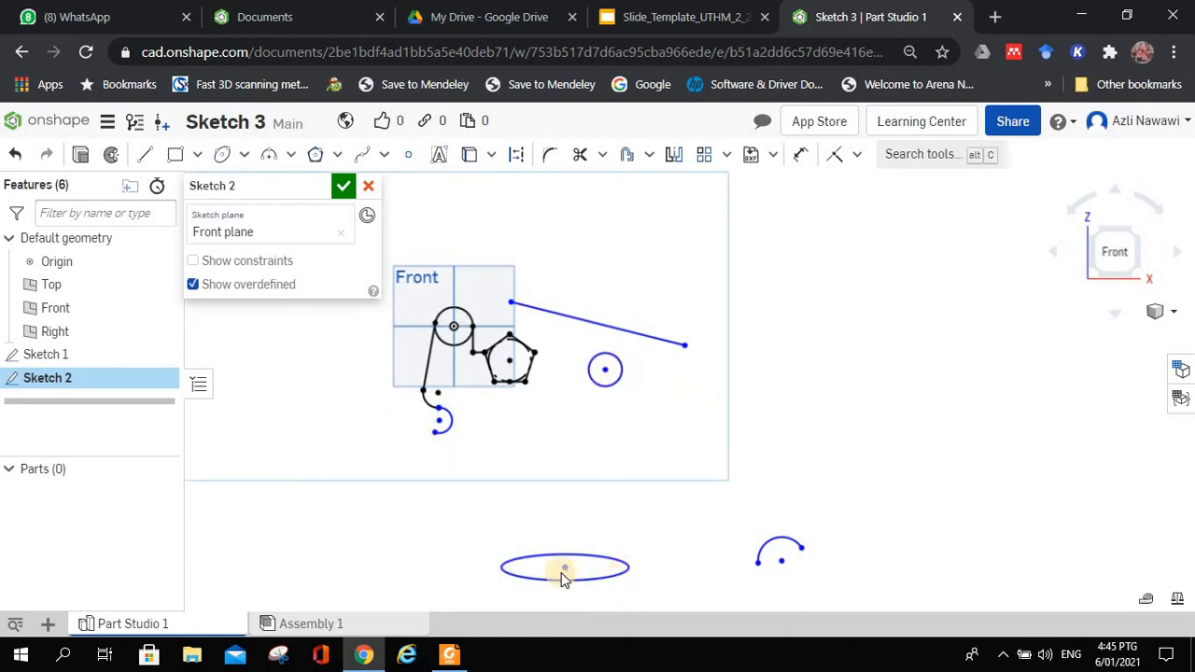
Try to move the ellipse by its centre up towards the rest of the profile
{"action": "left_click_drag", "start_coordinate": [565, 568], "coordinate": [497, 453]}
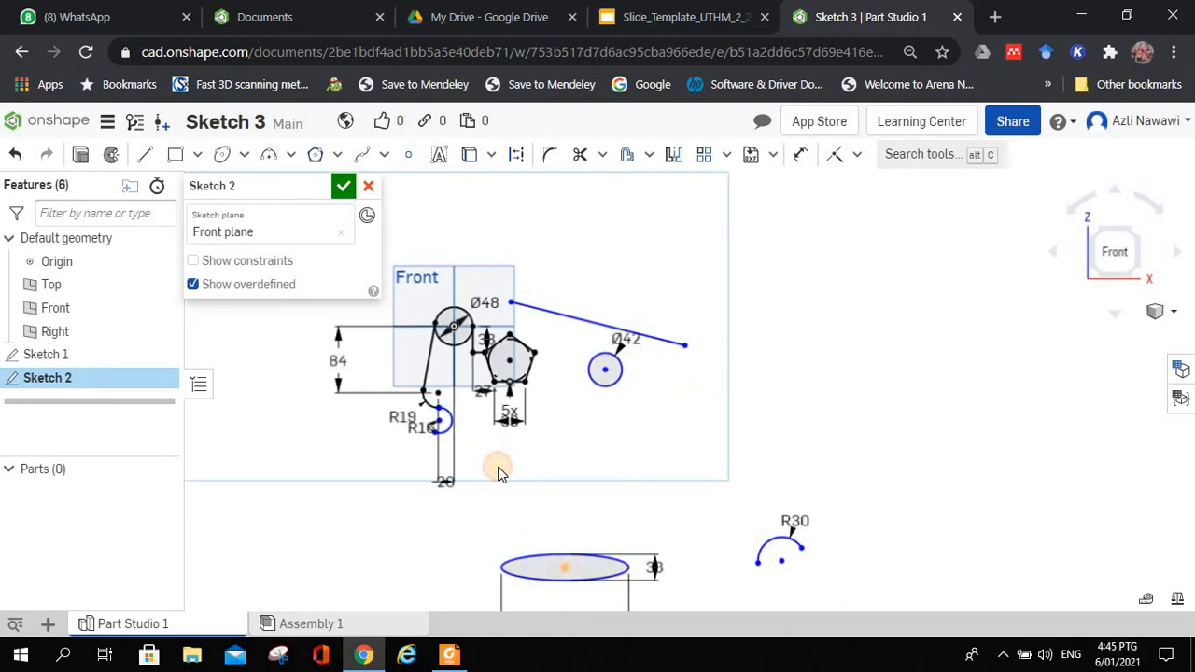
{"action": "scroll", "coordinate": [523, 533], "scroll_direction": "up", "scroll_amount": 4}
{"action": "scroll", "coordinate": [523, 534], "scroll_direction": "down", "scroll_amount": 3}
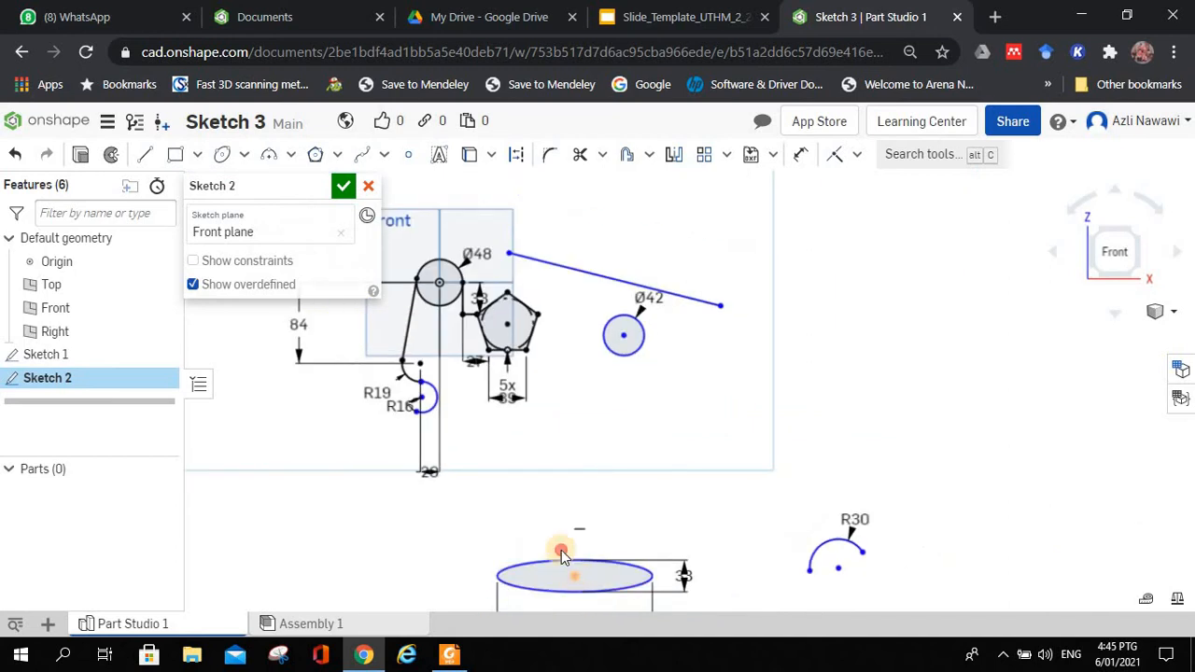
Move the ellipse and the R30 arc closer to the rest of the profile, placing the arc just below the Ø42 circle
{"action": "left_click_drag", "start_coordinate": [578, 581], "coordinate": [521, 454]}
{"action": "left_click_drag", "start_coordinate": [838, 577], "coordinate": [627, 407]}
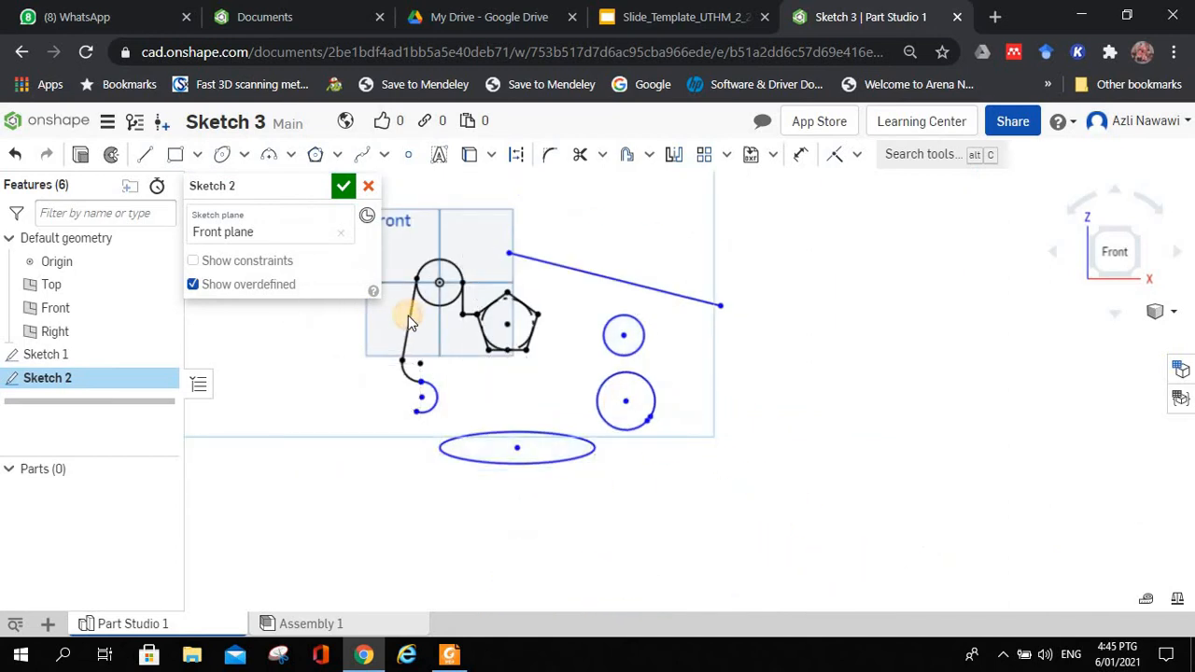
{"action": "scroll", "coordinate": [408, 316], "scroll_direction": "up", "scroll_amount": 3}
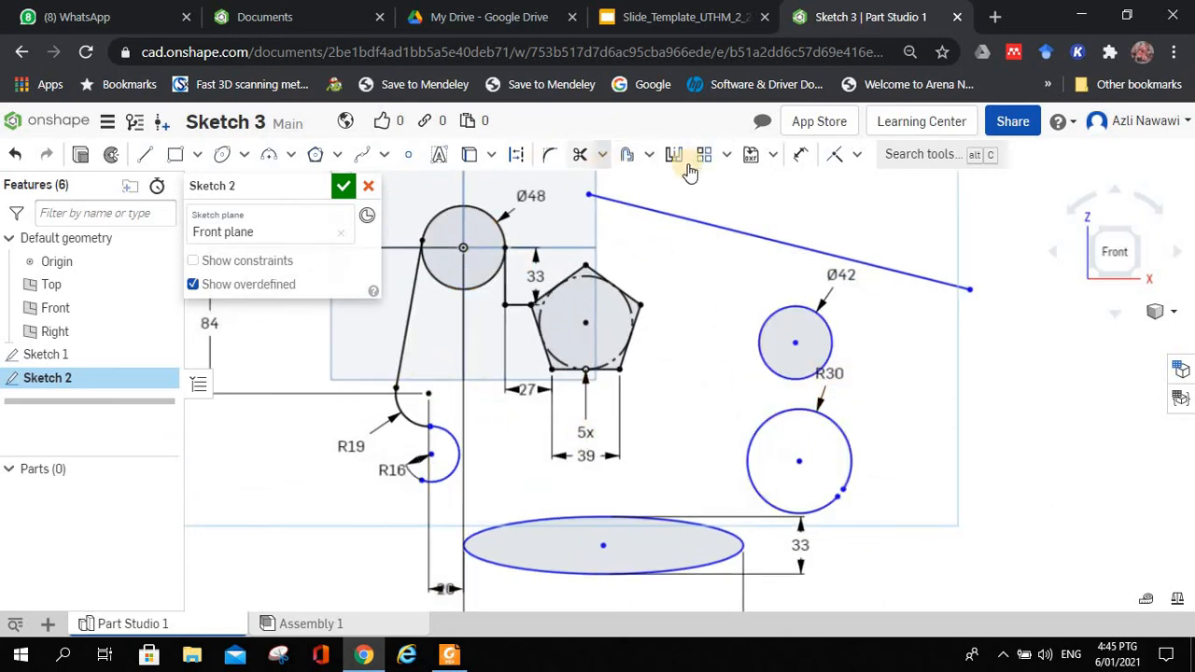
Dimension the horizontal distance between the R19 arc's centre and the Ø42 circle's centre at 202 mm, placed below the ellipse
{"action": "left_click", "coordinate": [801, 154]}
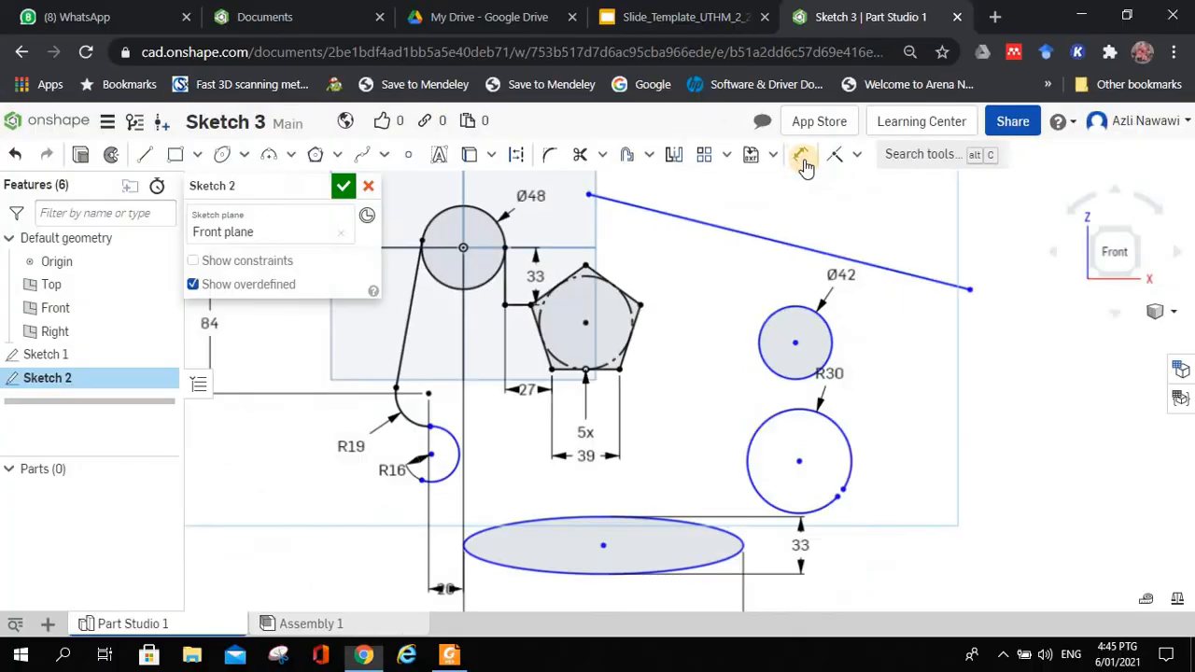
{"action": "left_click", "coordinate": [800, 346]}
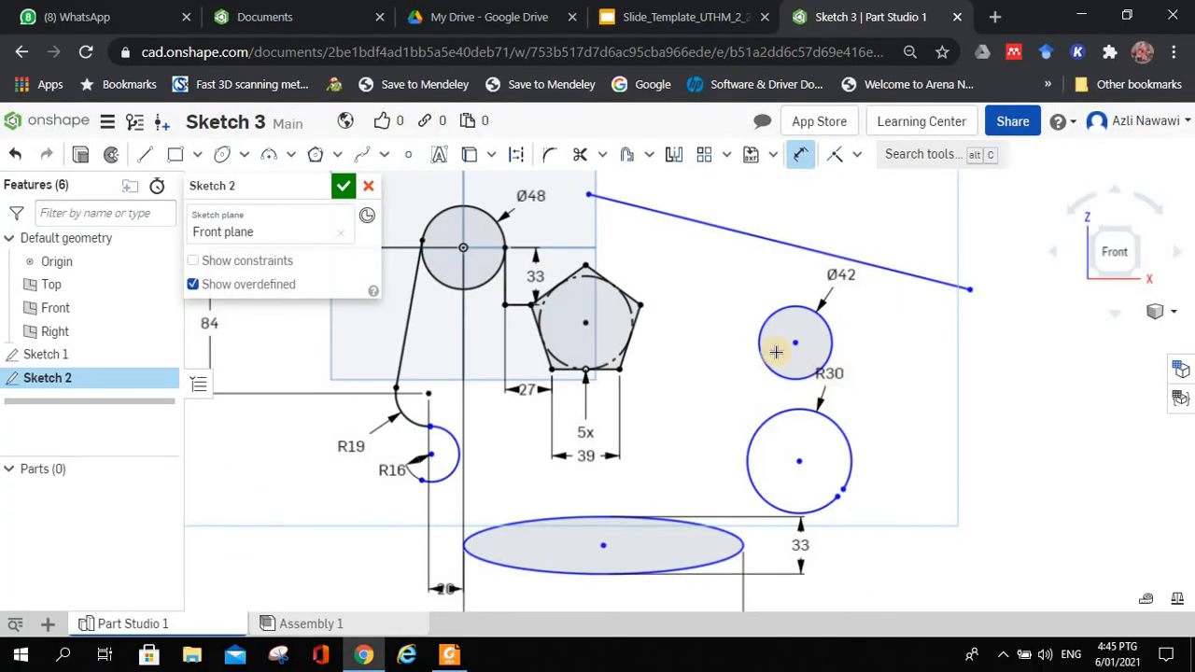
{"action": "scroll", "coordinate": [777, 352], "scroll_direction": "up", "scroll_amount": 3}
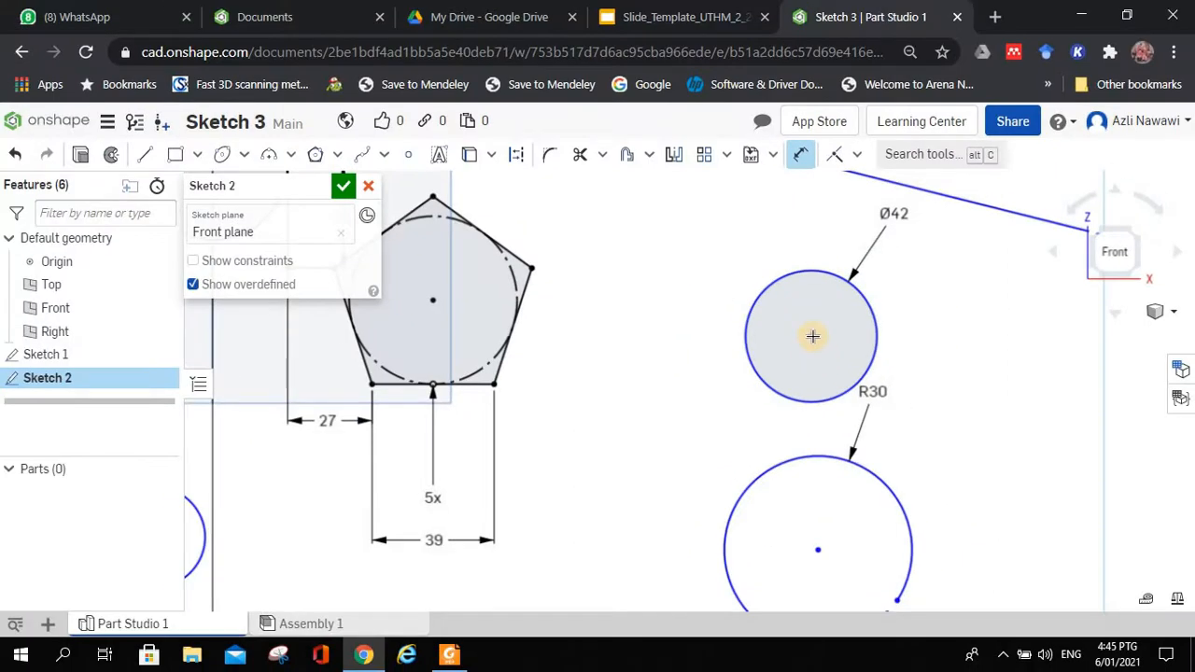
{"action": "scroll", "coordinate": [630, 405], "scroll_direction": "up", "scroll_amount": 1}
{"action": "scroll", "coordinate": [630, 406], "scroll_direction": "down", "scroll_amount": 2}
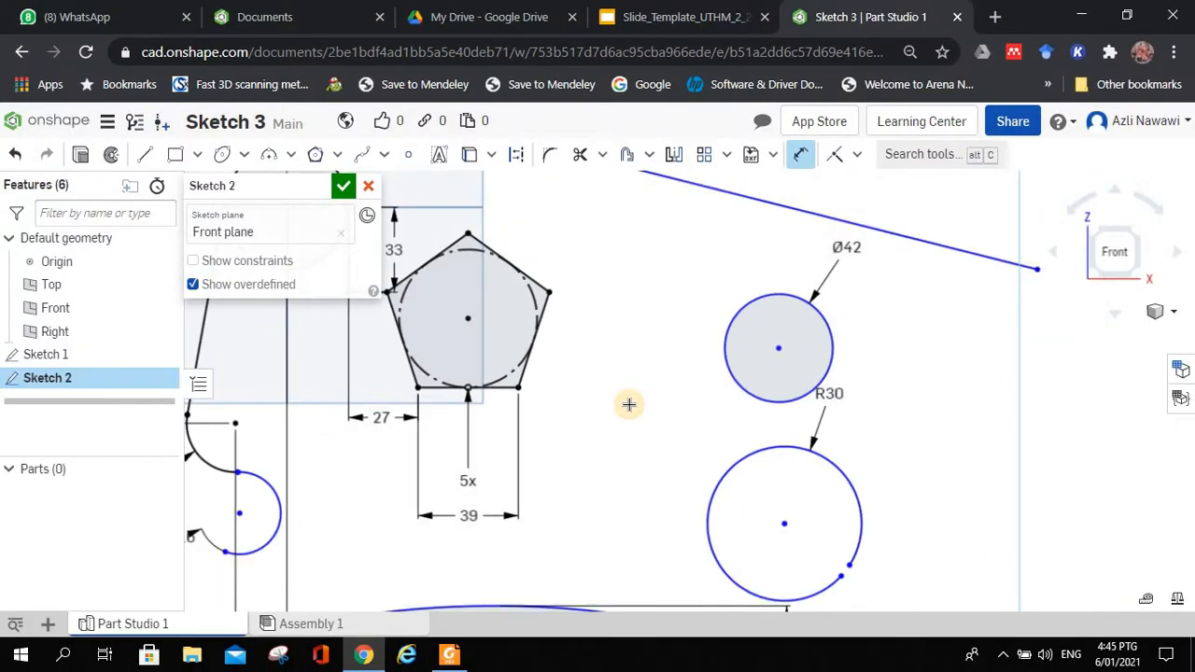
{"action": "left_click", "coordinate": [709, 353]}
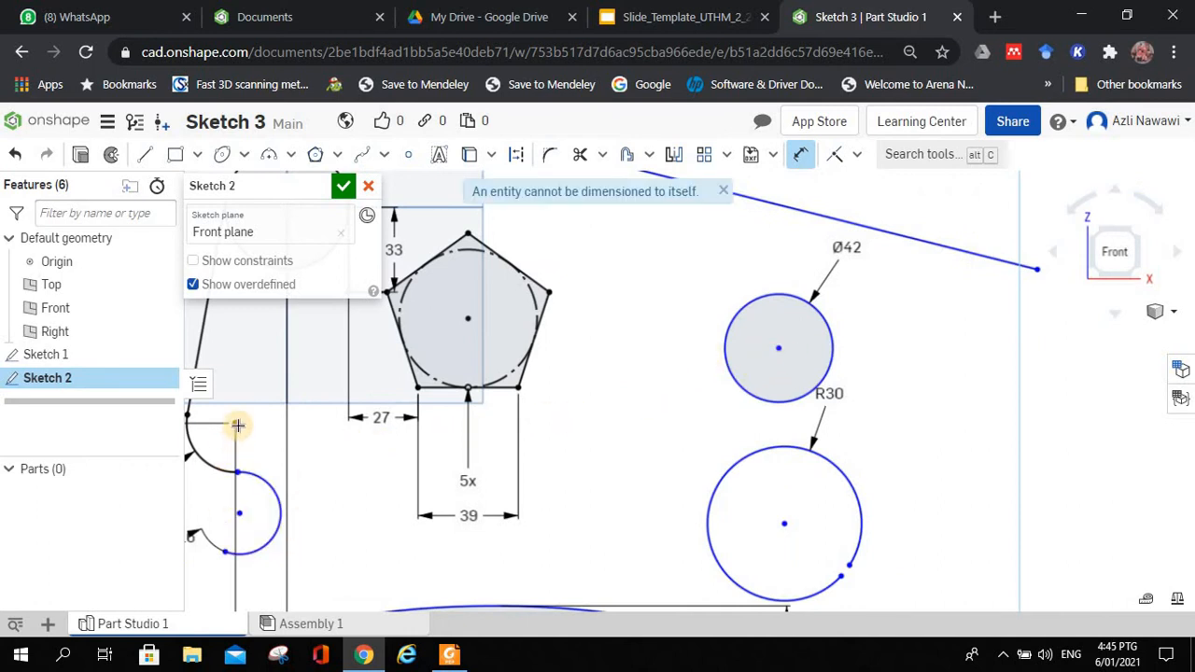
{"action": "left_click", "coordinate": [271, 444]}
{"action": "left_click", "coordinate": [464, 547]}
{"action": "scroll", "coordinate": [464, 549], "scroll_direction": "down", "scroll_amount": 2}
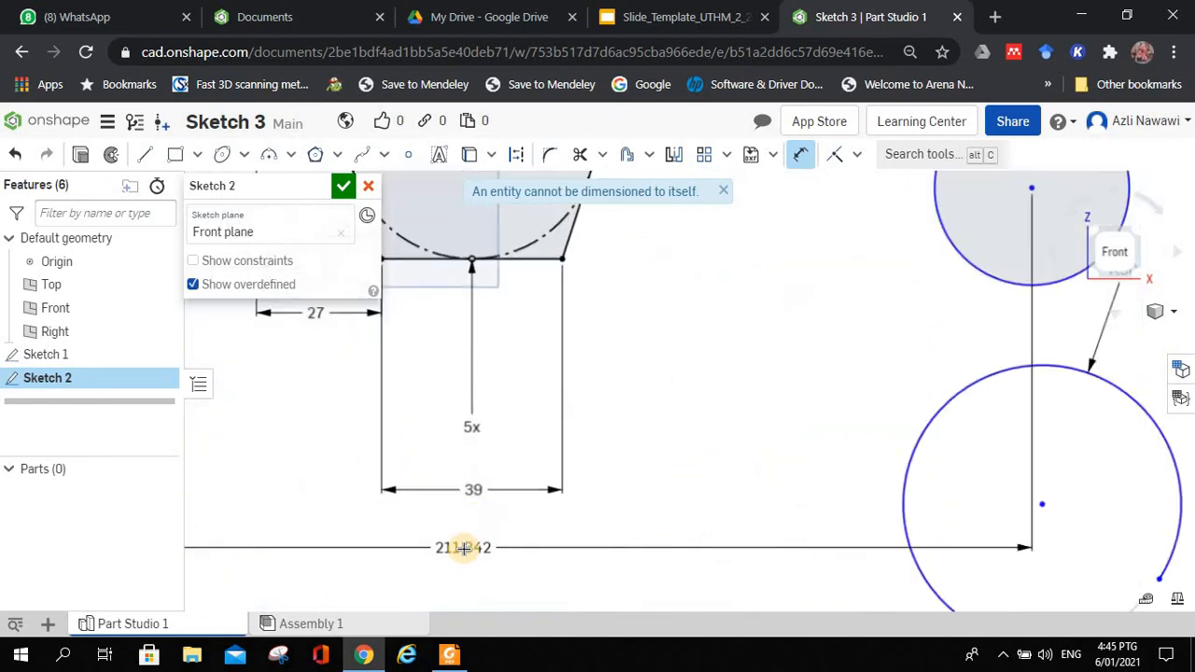
{"action": "scroll", "coordinate": [465, 547], "scroll_direction": "down", "scroll_amount": 4}
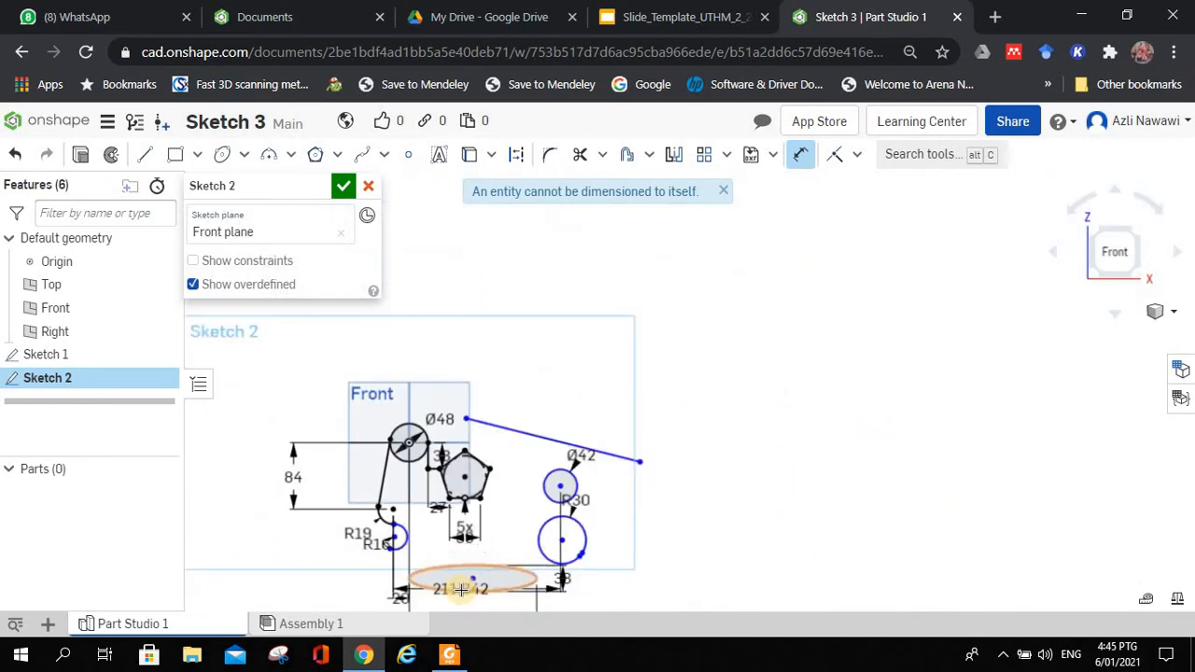
{"action": "scroll", "coordinate": [574, 496], "scroll_direction": "up", "scroll_amount": 1}
{"action": "mouse_move", "coordinate": [613, 435]}
{"action": "left_mouse_down"}
{"action": "mouse_move", "coordinate": [625, 491]}
{"action": "mouse_move", "coordinate": [621, 382]}
{"action": "left_mouse_up"}
{"action": "scroll", "coordinate": [622, 494], "scroll_direction": "down", "scroll_amount": 3}
{"action": "scroll", "coordinate": [623, 495], "scroll_direction": "up", "scroll_amount": 4}
{"action": "scroll", "coordinate": [622, 495], "scroll_direction": "up", "scroll_amount": 2}
{"action": "double_click", "coordinate": [620, 382]}
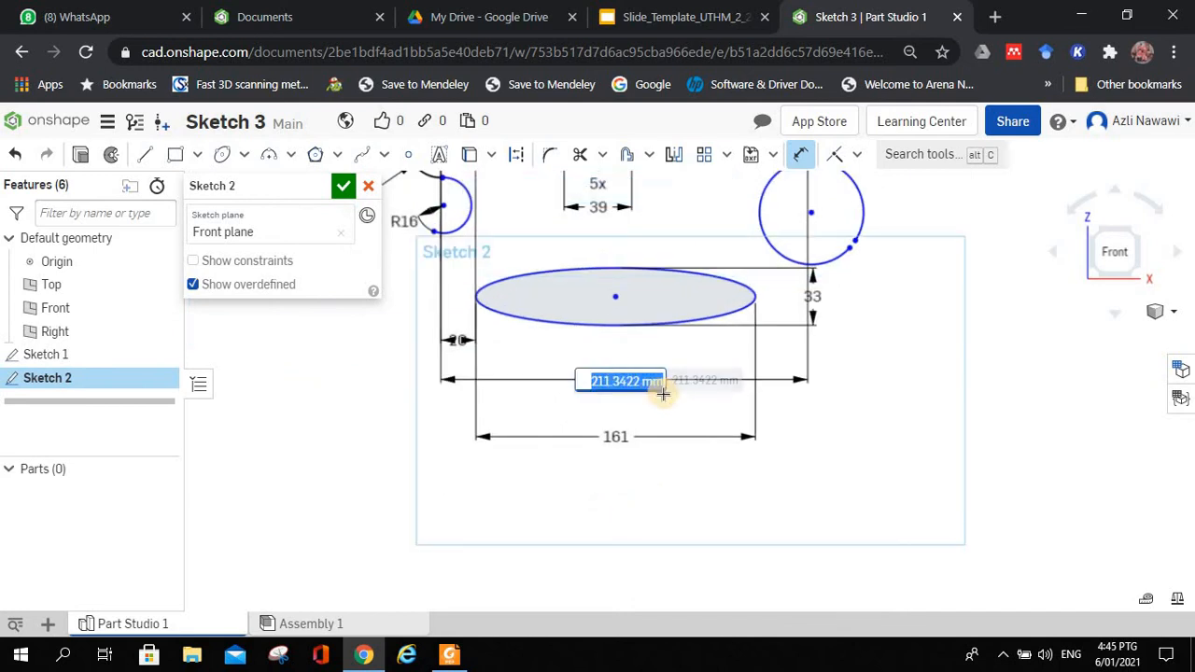
{"action": "type", "text": "202"}
{"action": "key", "text": "Return"}
Check the reference drawing in Foxit Reader for the vertical position of the R21 end, and return to the Onshape sketch
{"action": "scroll", "coordinate": [683, 341], "scroll_direction": "up", "scroll_amount": 3}
{"action": "scroll", "coordinate": [687, 280], "scroll_direction": "down", "scroll_amount": 4}
{"action": "scroll", "coordinate": [688, 280], "scroll_direction": "down", "scroll_amount": 3}
{"action": "middle_click_drag", "start_coordinate": [679, 326], "coordinate": [670, 515]}
{"action": "scroll", "coordinate": [618, 431], "scroll_direction": "up", "scroll_amount": 5}
{"action": "scroll", "coordinate": [763, 286], "scroll_direction": "down", "scroll_amount": 3}
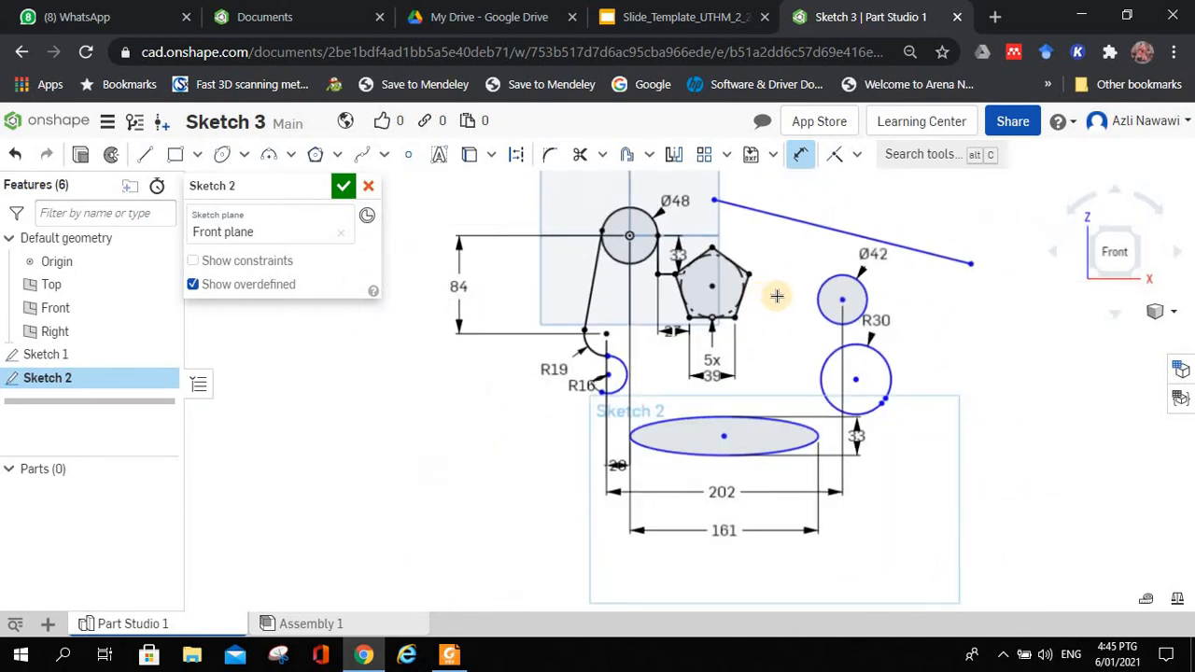
{"action": "left_click", "coordinate": [449, 655]}
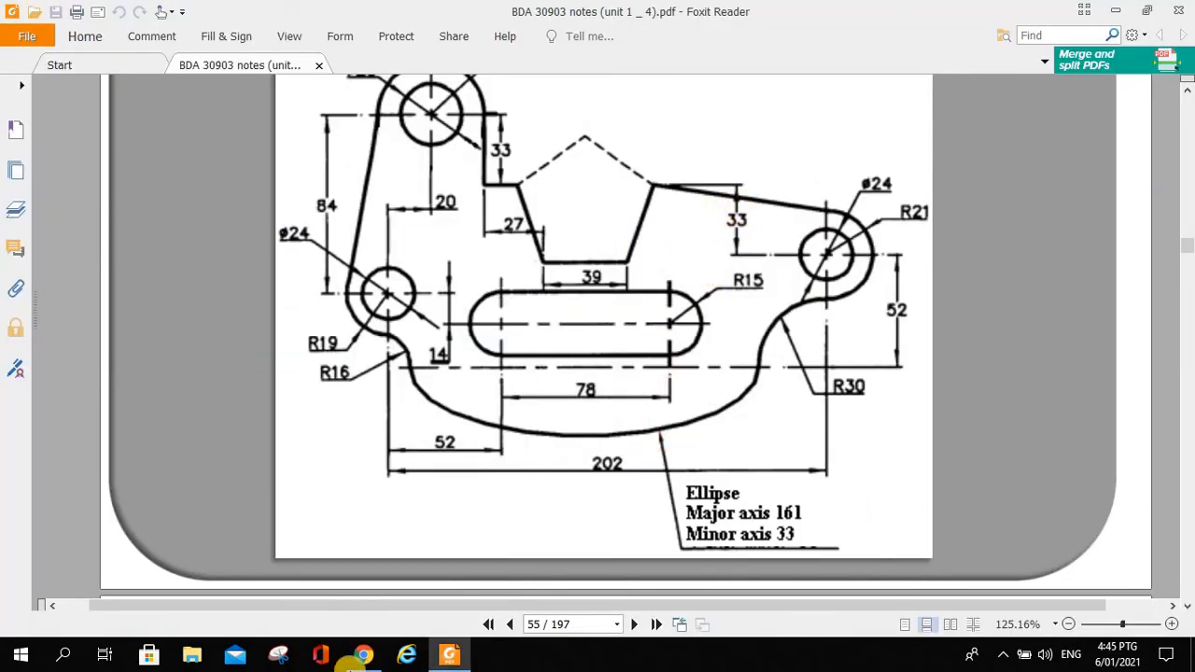
{"action": "left_click", "coordinate": [366, 654]}
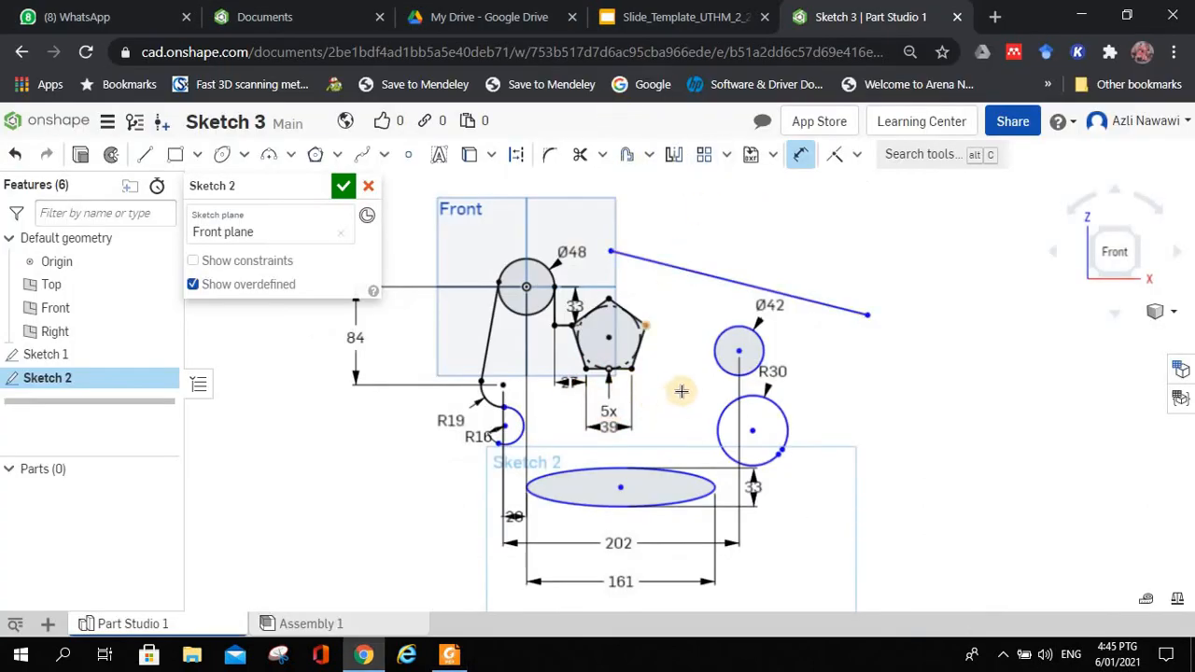
Dimension the vertical distance between the pentagon's right vertex and the Ø42 circle's centre at 33 mm
{"action": "scroll", "coordinate": [680, 410], "scroll_direction": "down", "scroll_amount": 2}
{"action": "scroll", "coordinate": [686, 412], "scroll_direction": "up", "scroll_amount": 5}
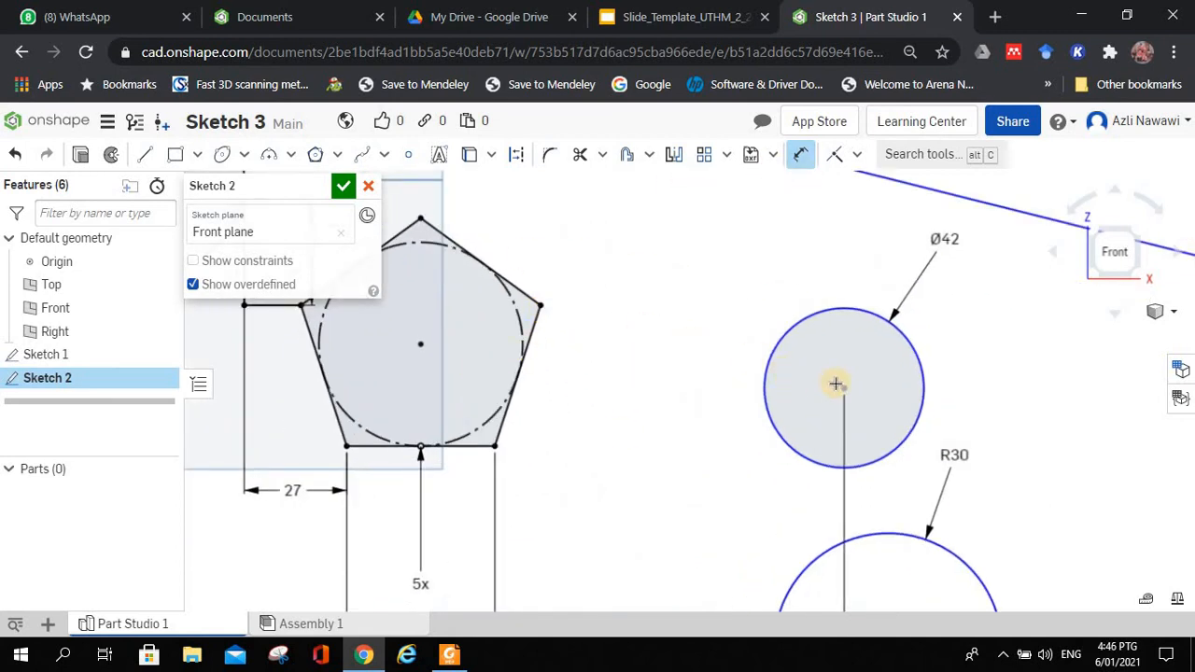
{"action": "key", "text": "d"}
{"action": "left_click", "coordinate": [539, 305]}
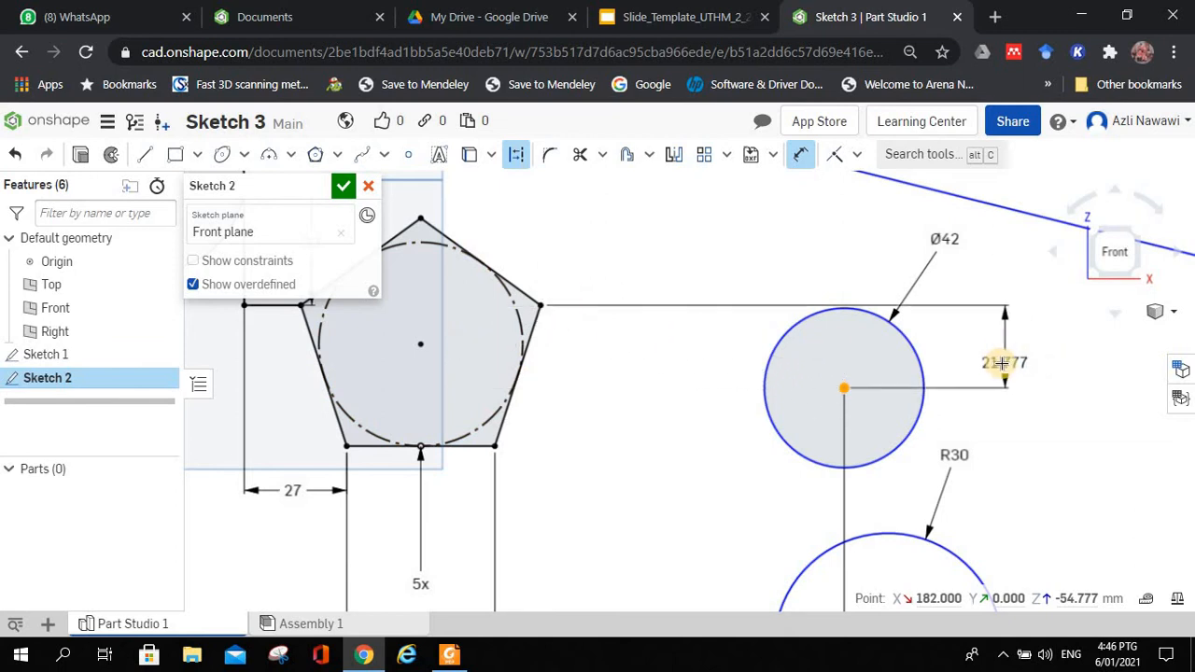
{"action": "left_click", "coordinate": [1006, 344]}
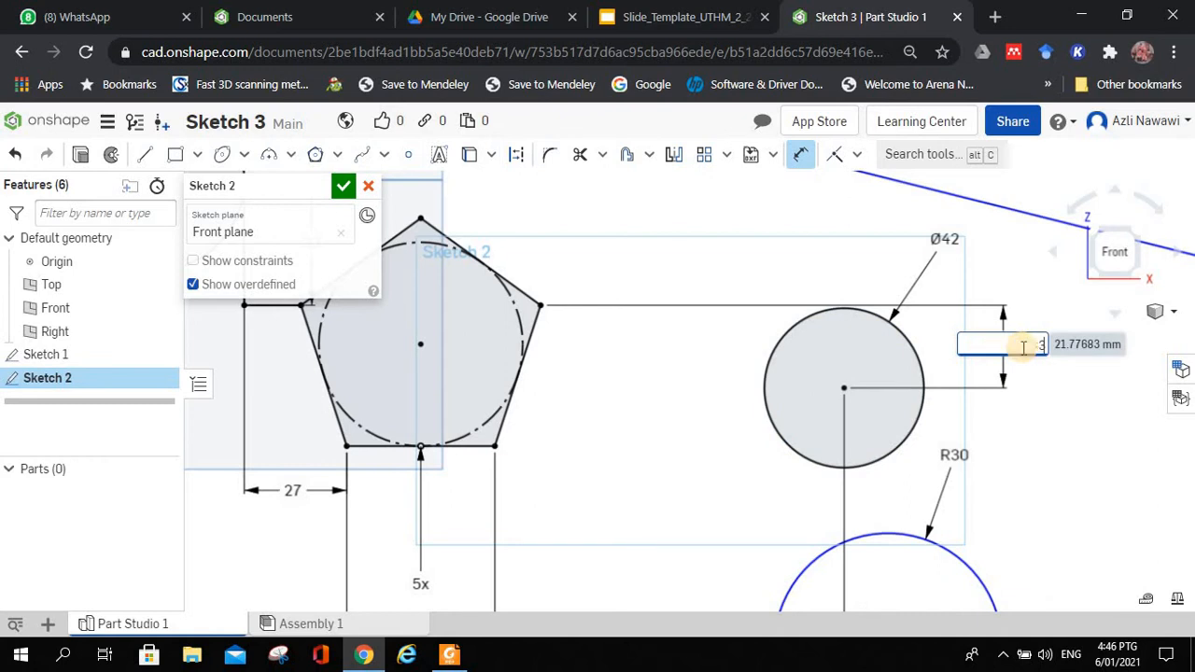
{"action": "key", "text": "Return"}
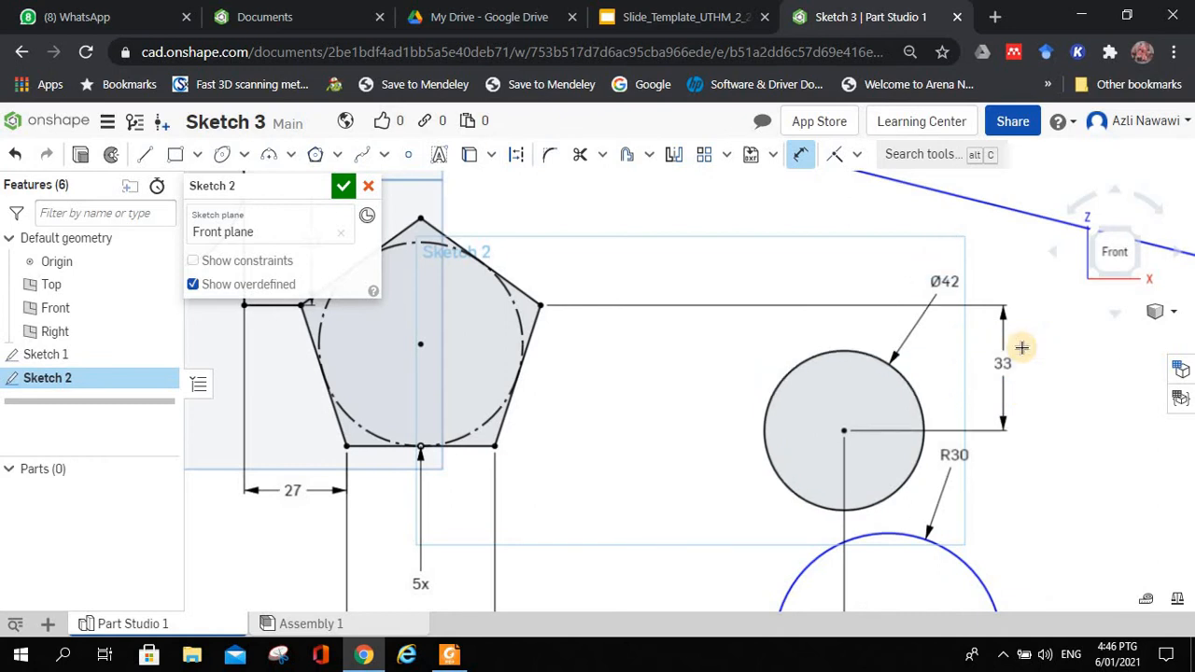
Consult the reference drawing in Foxit Reader and make the slanted line's left endpoint coincident with the pentagon's right vertex in Onshape
{"action": "scroll", "coordinate": [844, 365], "scroll_direction": "up", "scroll_amount": 2}
{"action": "scroll", "coordinate": [844, 364], "scroll_direction": "down", "scroll_amount": 5}
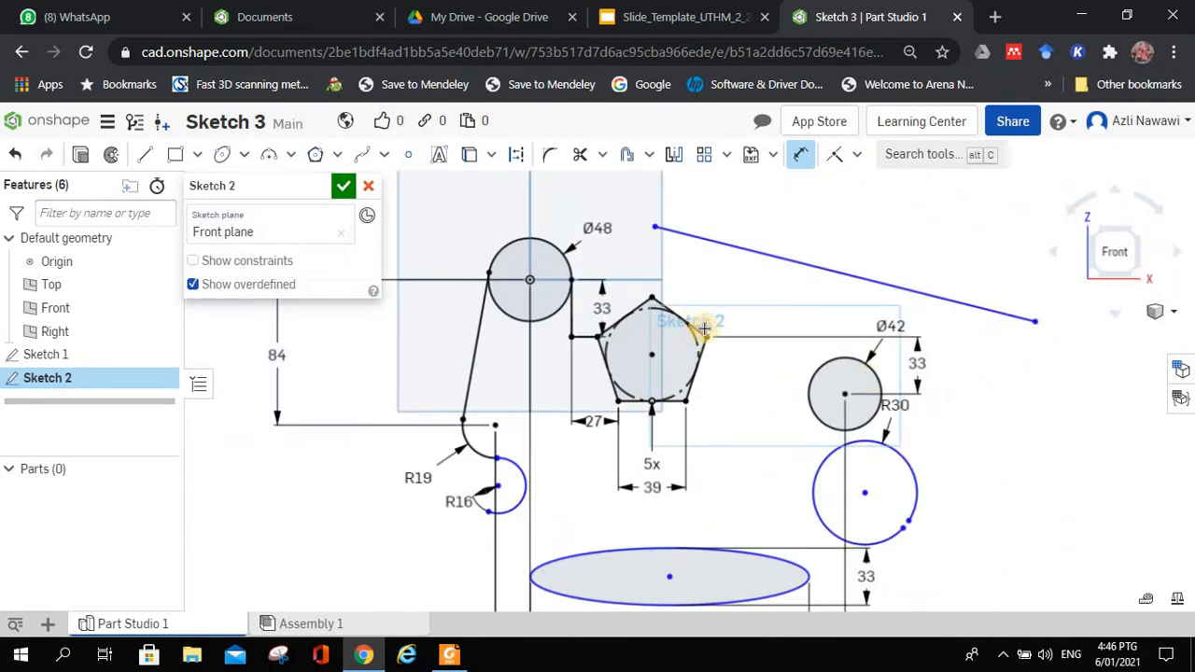
{"action": "left_click", "coordinate": [449, 655]}
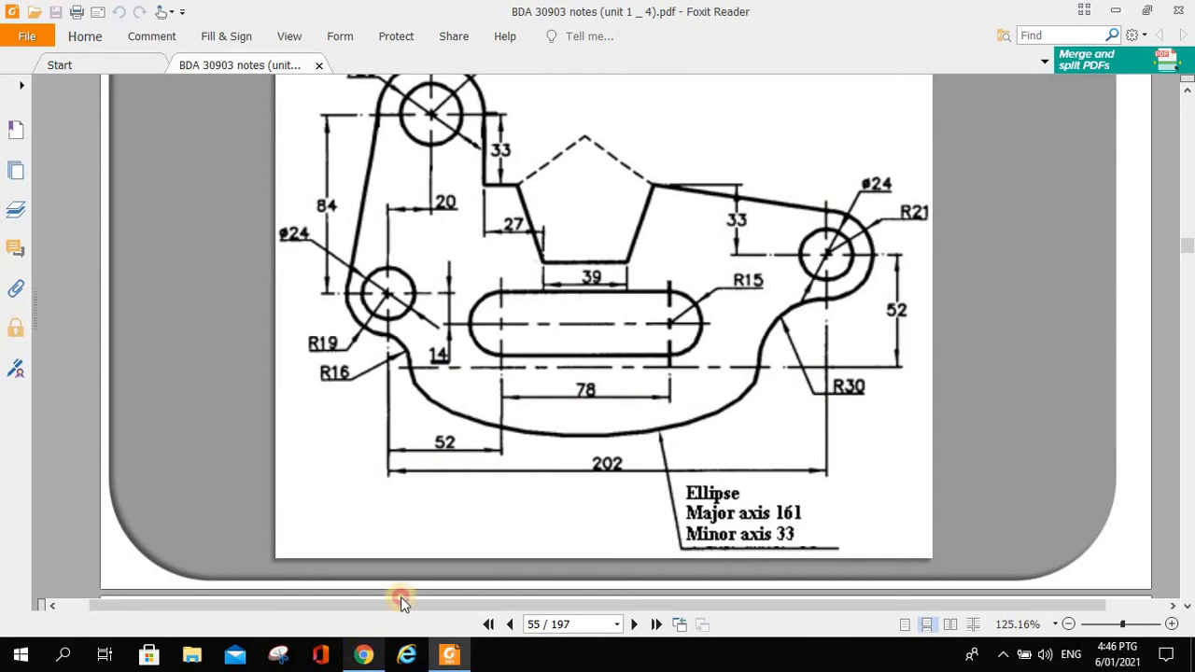
{"action": "left_click", "coordinate": [366, 655]}
{"action": "scroll", "coordinate": [649, 243], "scroll_direction": "up", "scroll_amount": 5}
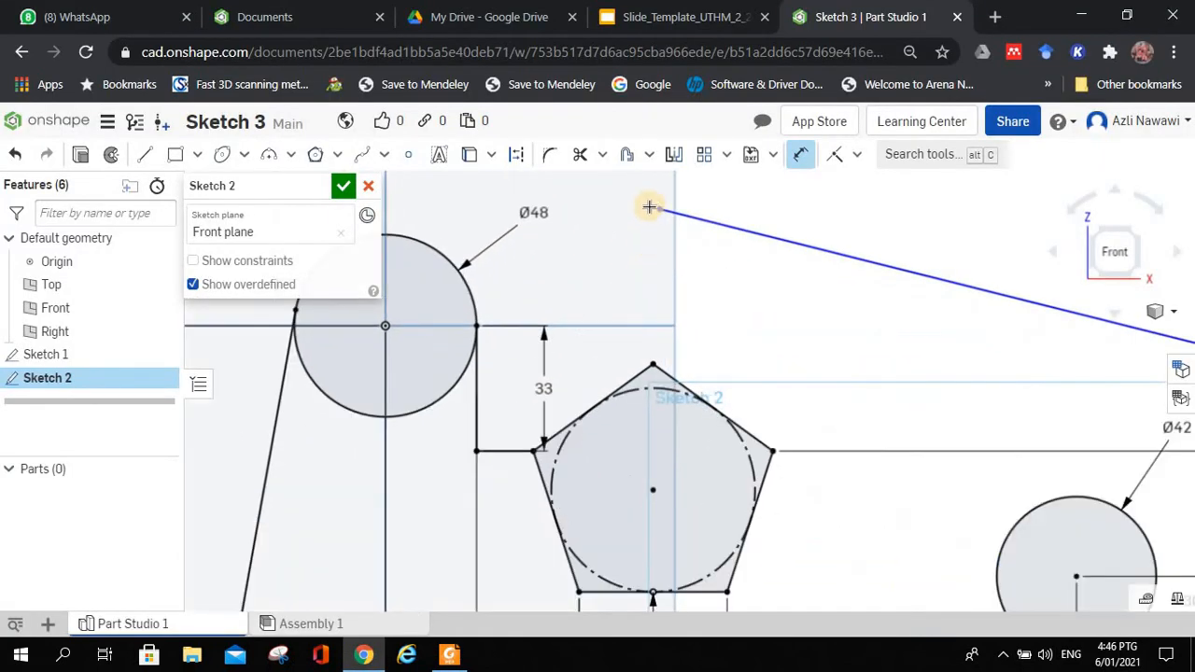
{"action": "scroll", "coordinate": [705, 315], "scroll_direction": "up", "scroll_amount": 3}
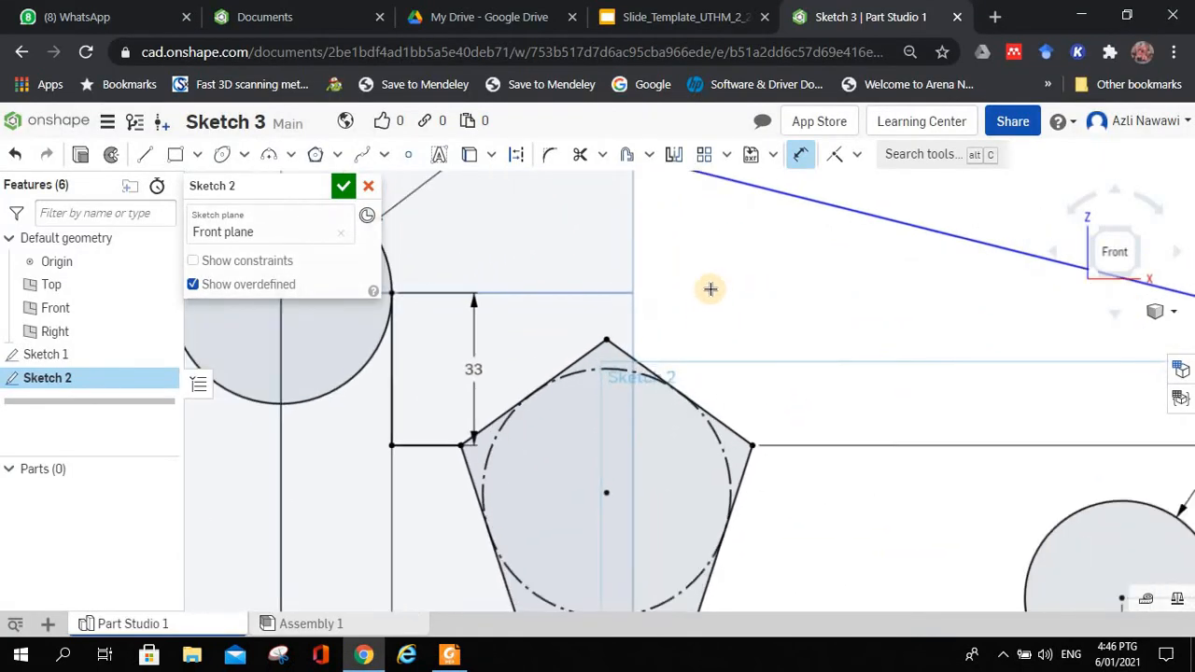
{"action": "scroll", "coordinate": [697, 328], "scroll_direction": "down", "scroll_amount": 3}
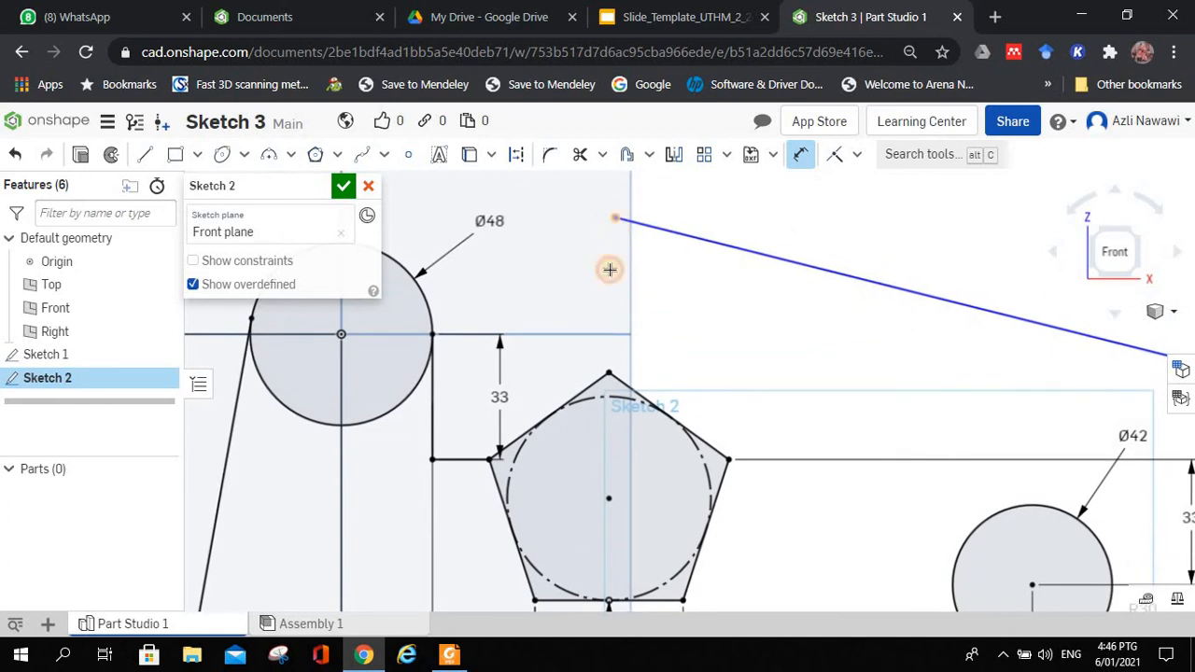
{"action": "left_click", "coordinate": [616, 218]}
{"action": "left_click", "coordinate": [729, 459]}
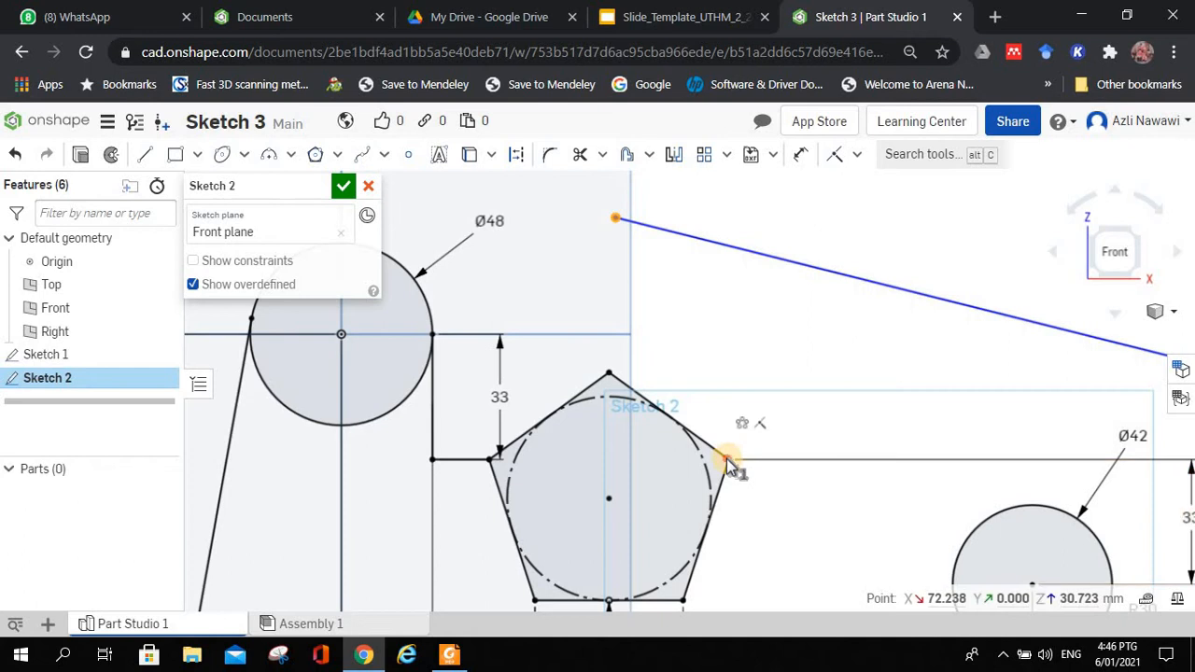
{"action": "left_click", "coordinate": [858, 156]}
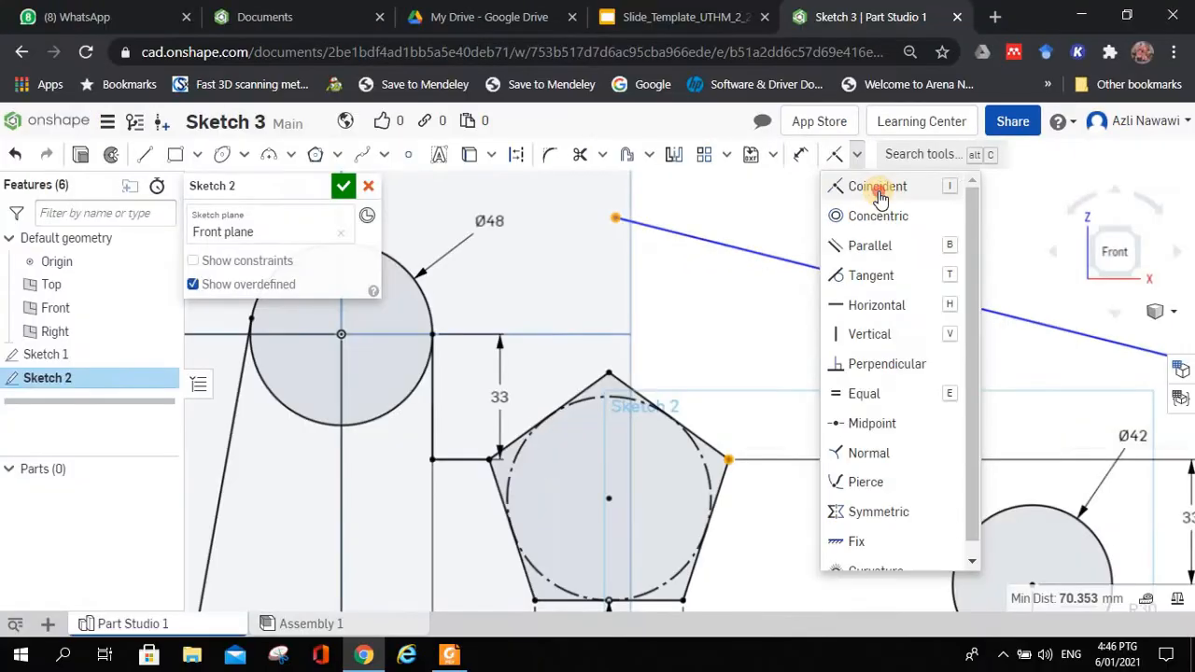
{"action": "left_click", "coordinate": [876, 187]}
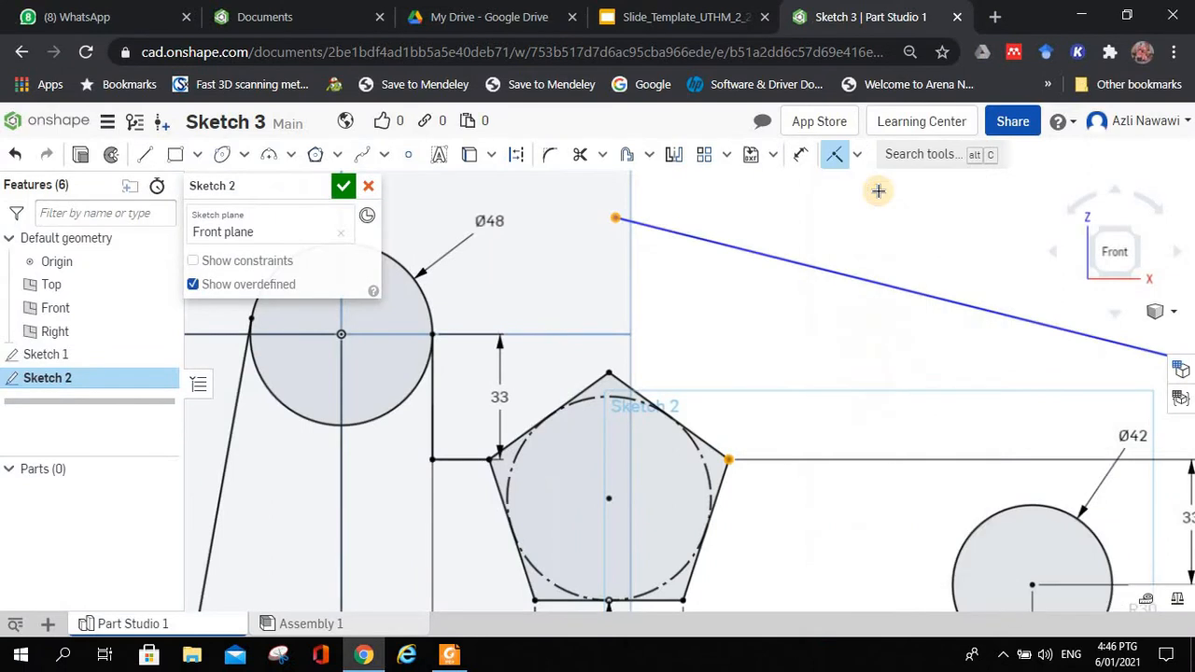
Make the slanted line from the pentagon tangent to the Ø42 circle
{"action": "scroll", "coordinate": [800, 447], "scroll_direction": "down", "scroll_amount": 2}
{"action": "middle_click_drag", "start_coordinate": [1009, 540], "coordinate": [735, 348]}
{"action": "left_click", "coordinate": [809, 357]}
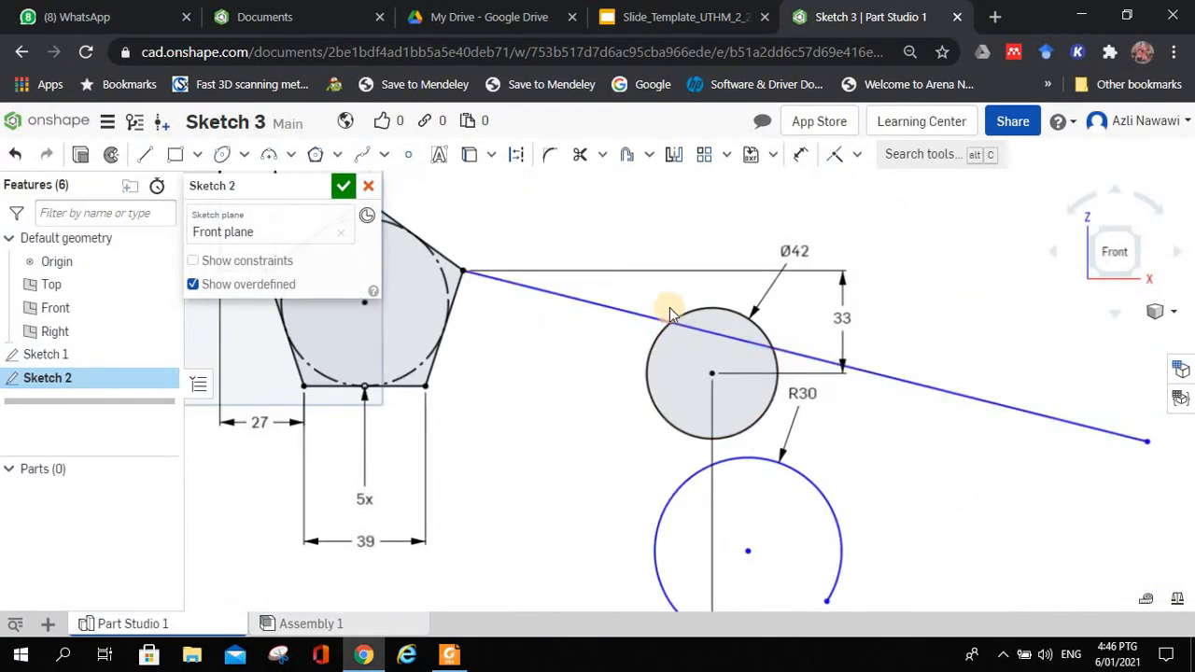
{"action": "scroll", "coordinate": [670, 313], "scroll_direction": "up", "scroll_amount": 2}
{"action": "left_click", "coordinate": [644, 362]}
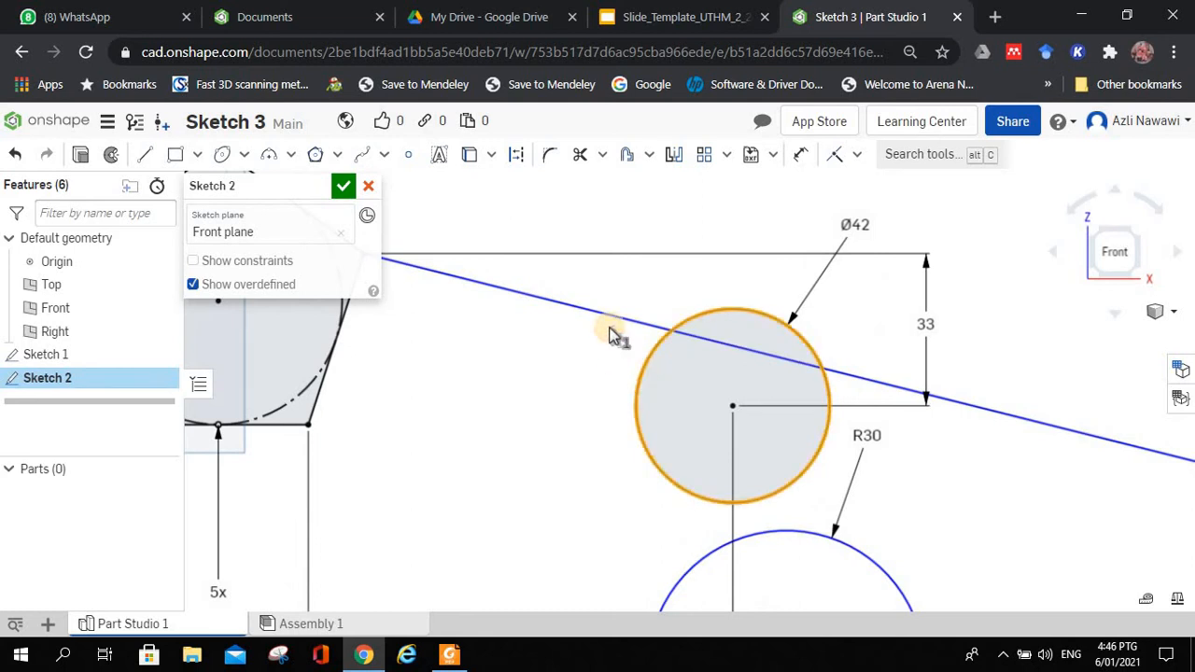
{"action": "left_click", "coordinate": [628, 321]}
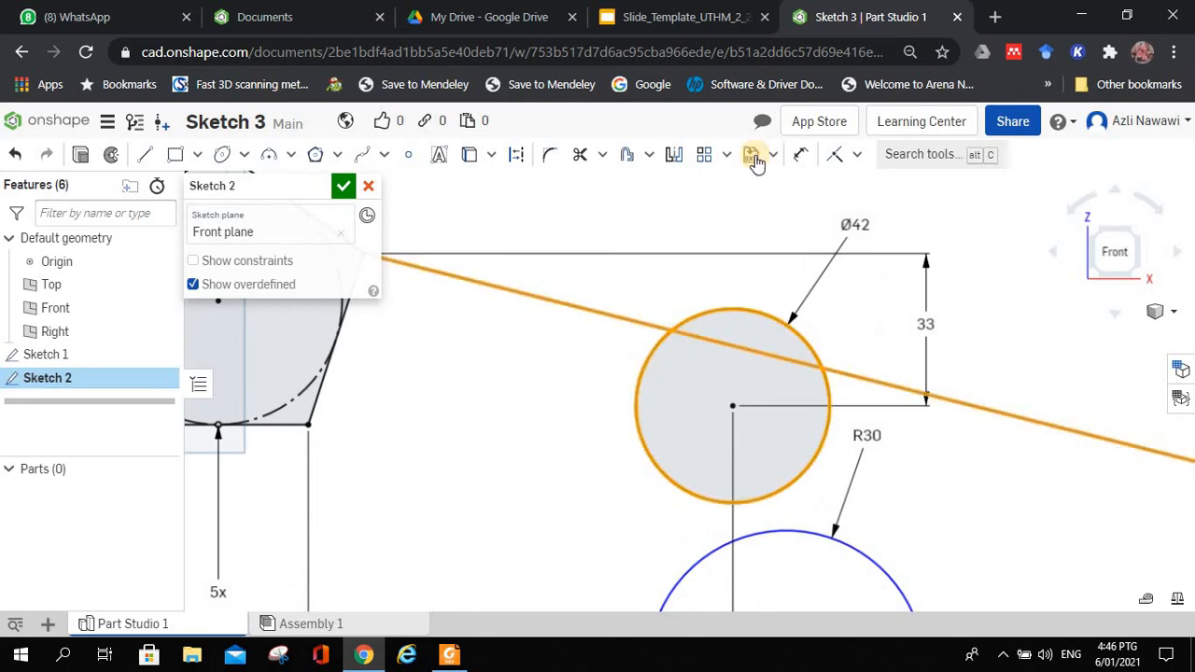
{"action": "left_click", "coordinate": [857, 159]}
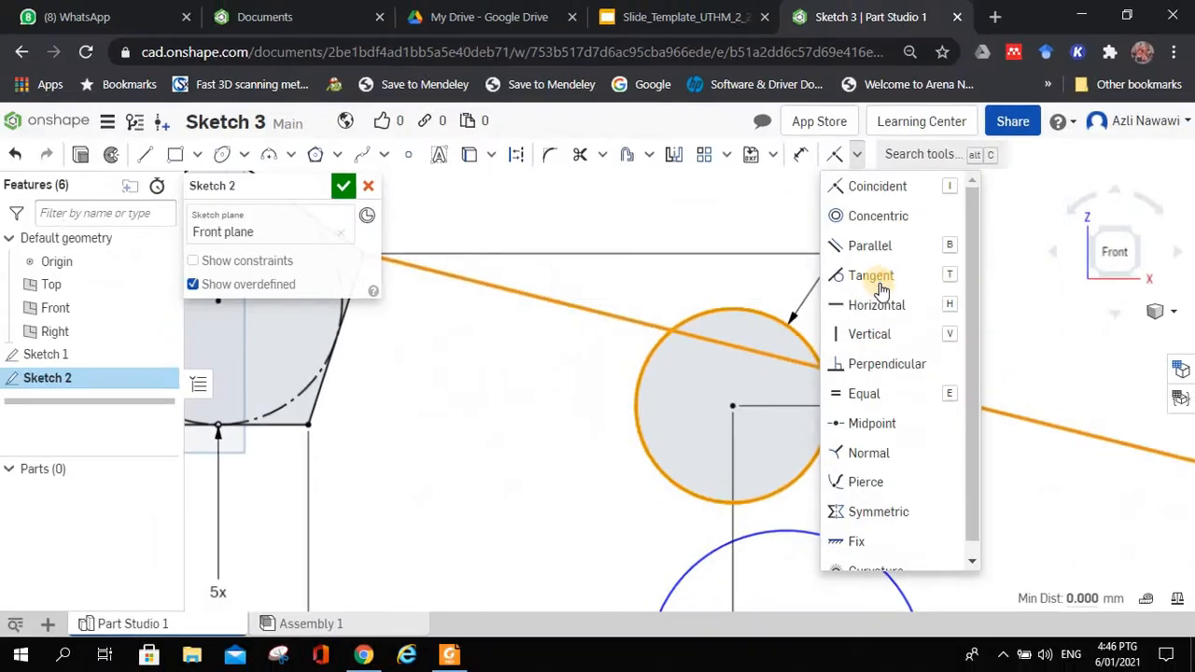
{"action": "left_click", "coordinate": [895, 270]}
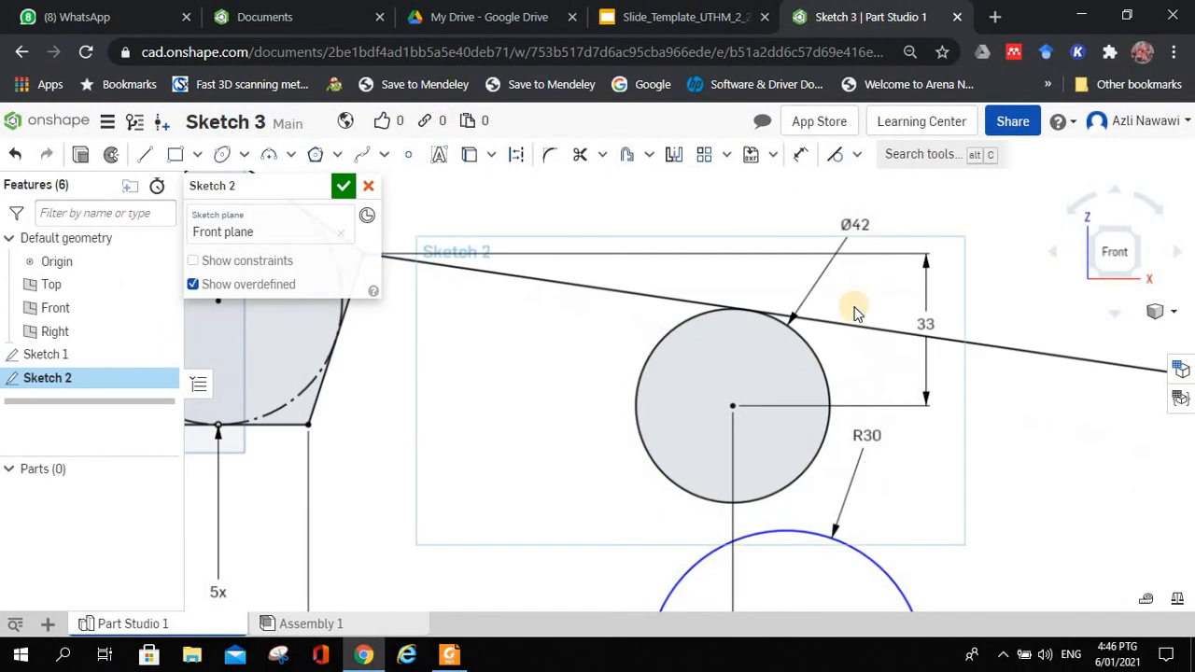
Make the slanted line's free right endpoint coincident with the Ø42 circle
{"action": "scroll", "coordinate": [835, 365], "scroll_direction": "up", "scroll_amount": 5}
{"action": "scroll", "coordinate": [841, 364], "scroll_direction": "down", "scroll_amount": 7}
{"action": "scroll", "coordinate": [846, 364], "scroll_direction": "down", "scroll_amount": 2}
{"action": "middle_click_drag", "start_coordinate": [992, 394], "coordinate": [855, 403]}
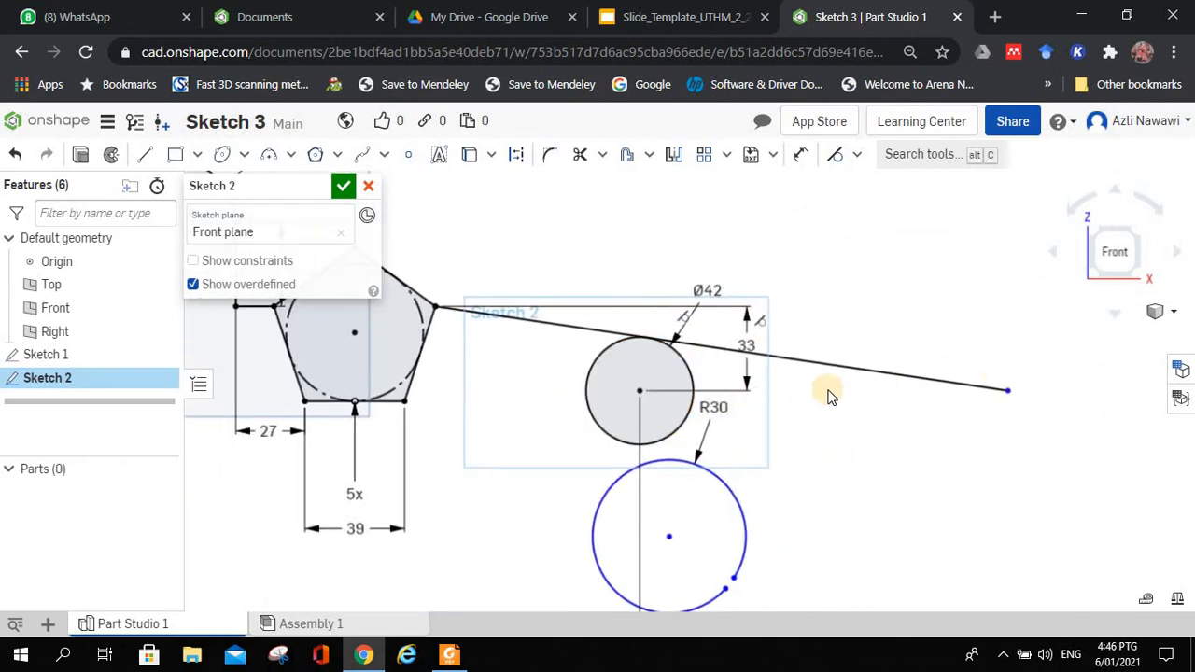
{"action": "scroll", "coordinate": [830, 395], "scroll_direction": "up", "scroll_amount": 2}
{"action": "left_click", "coordinate": [1096, 396]}
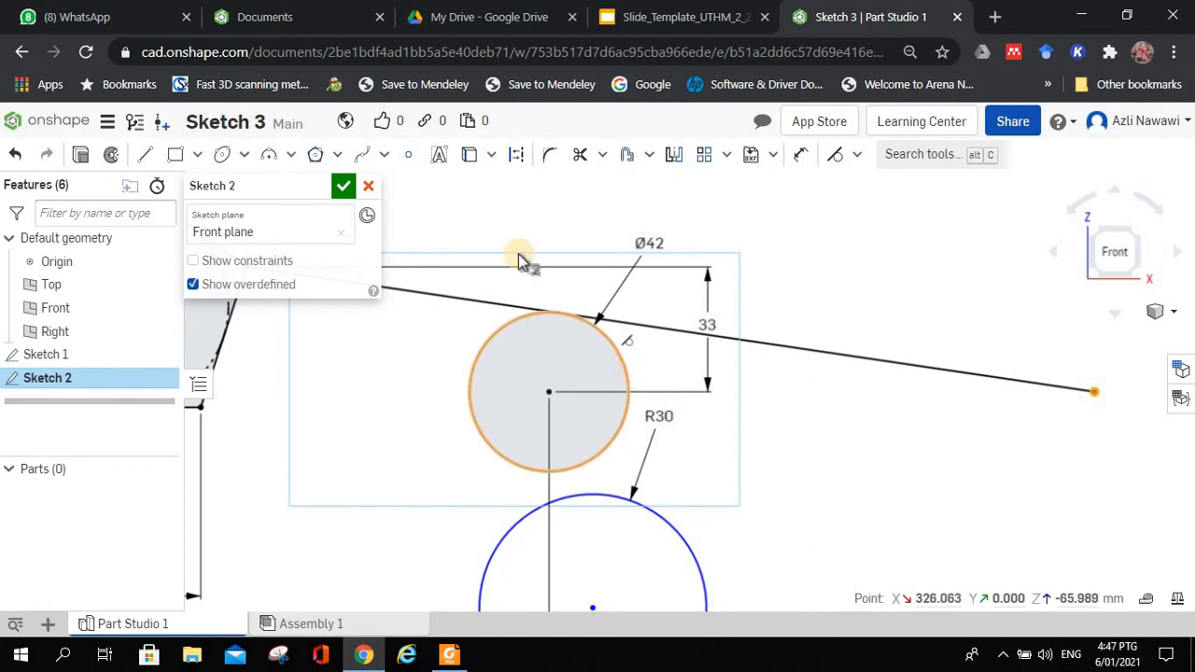
{"action": "left_click", "coordinate": [625, 340]}
{"action": "left_click", "coordinate": [857, 154]}
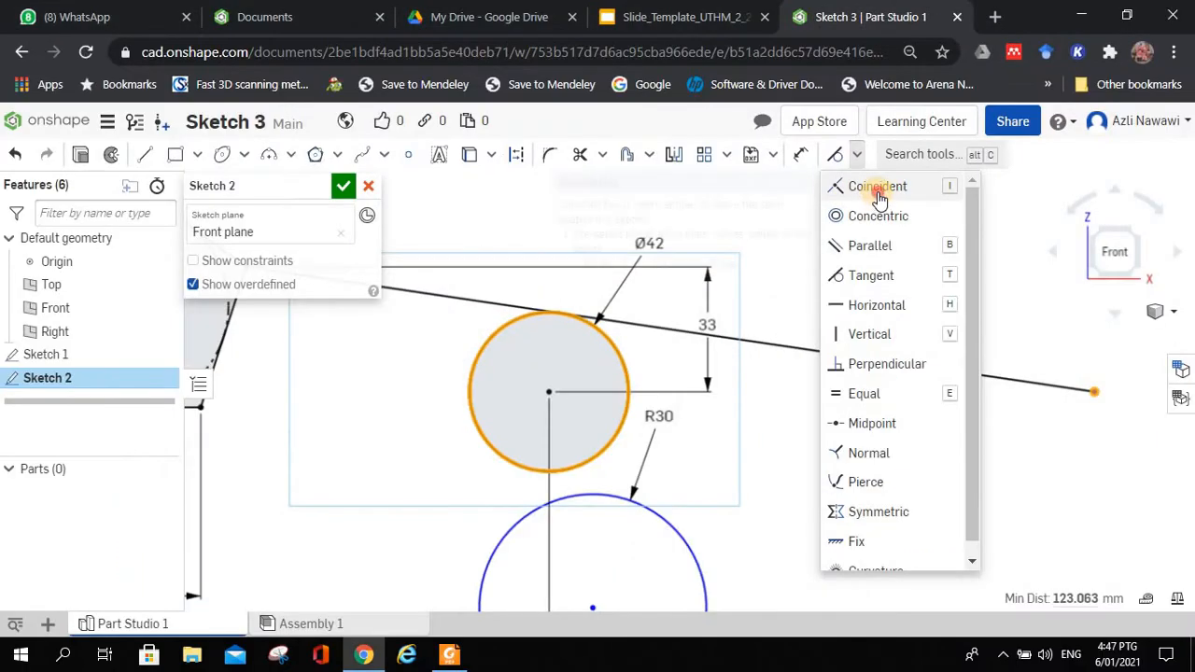
{"action": "left_click", "coordinate": [878, 187]}
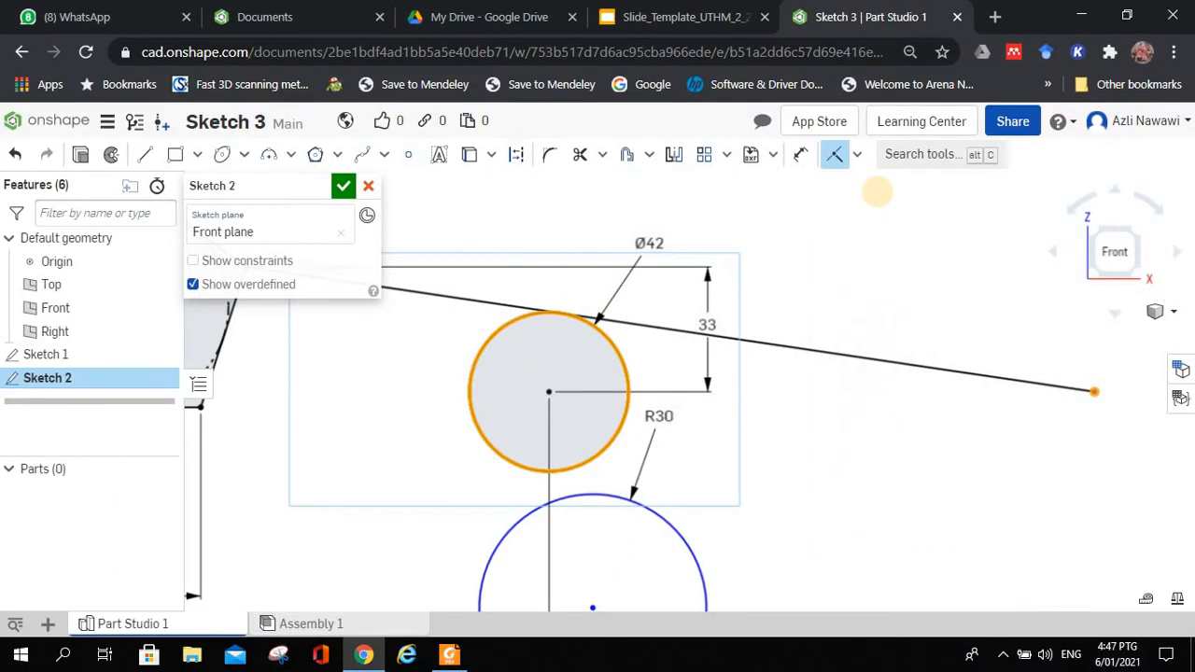
{"action": "middle_click_drag", "start_coordinate": [621, 362], "coordinate": [970, 347]}
{"action": "scroll", "coordinate": [664, 400], "scroll_direction": "up", "scroll_amount": 4}
{"action": "scroll", "coordinate": [662, 399], "scroll_direction": "down", "scroll_amount": 6}
{"action": "mouse_move", "coordinate": [633, 419]}
{"action": "middle_mouse_down"}
{"action": "mouse_move", "coordinate": [751, 404]}
{"action": "mouse_move", "coordinate": [691, 374]}
{"action": "middle_mouse_up"}
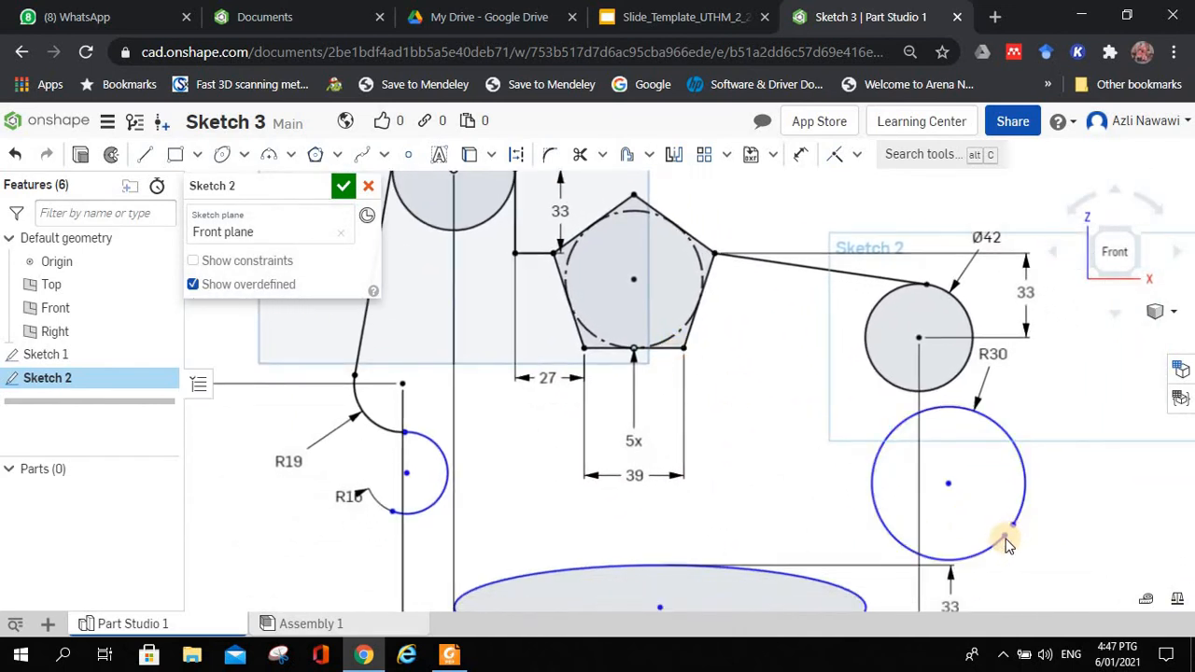
Reshape the R30 arc by moving its endpoint up so it opens to the right, then check the reference drawing in Foxit Reader and return to Onshape
{"action": "left_click_drag", "start_coordinate": [1000, 542], "coordinate": [970, 443]}
{"action": "left_click", "coordinate": [449, 655]}
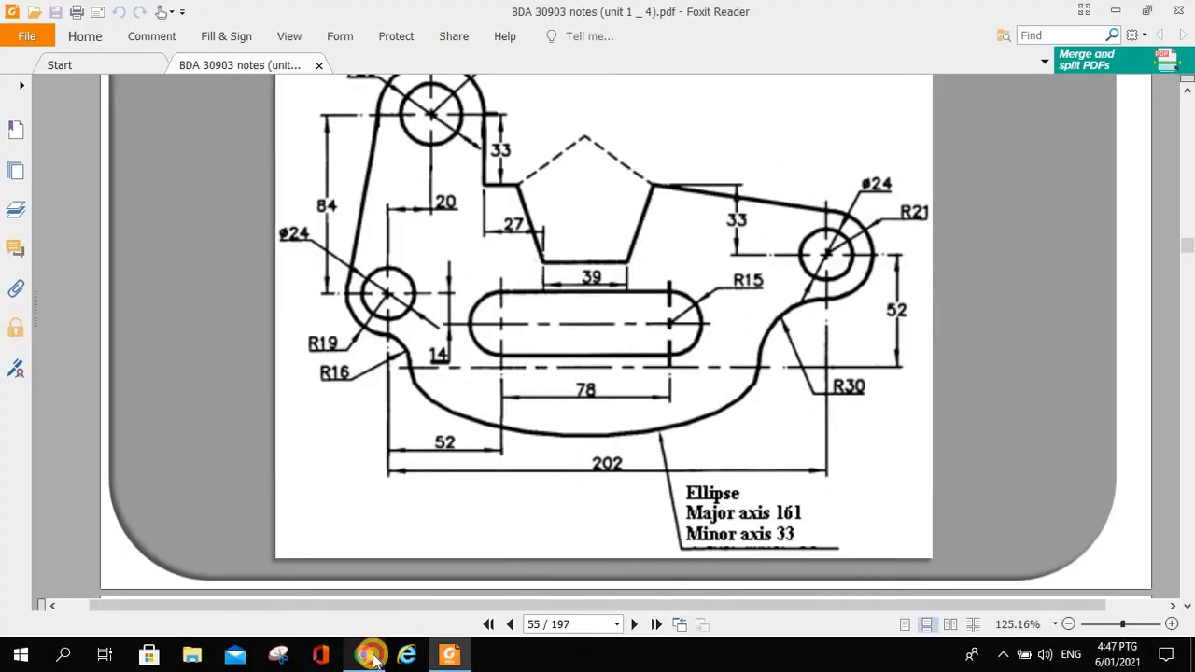
{"action": "left_click", "coordinate": [364, 654]}
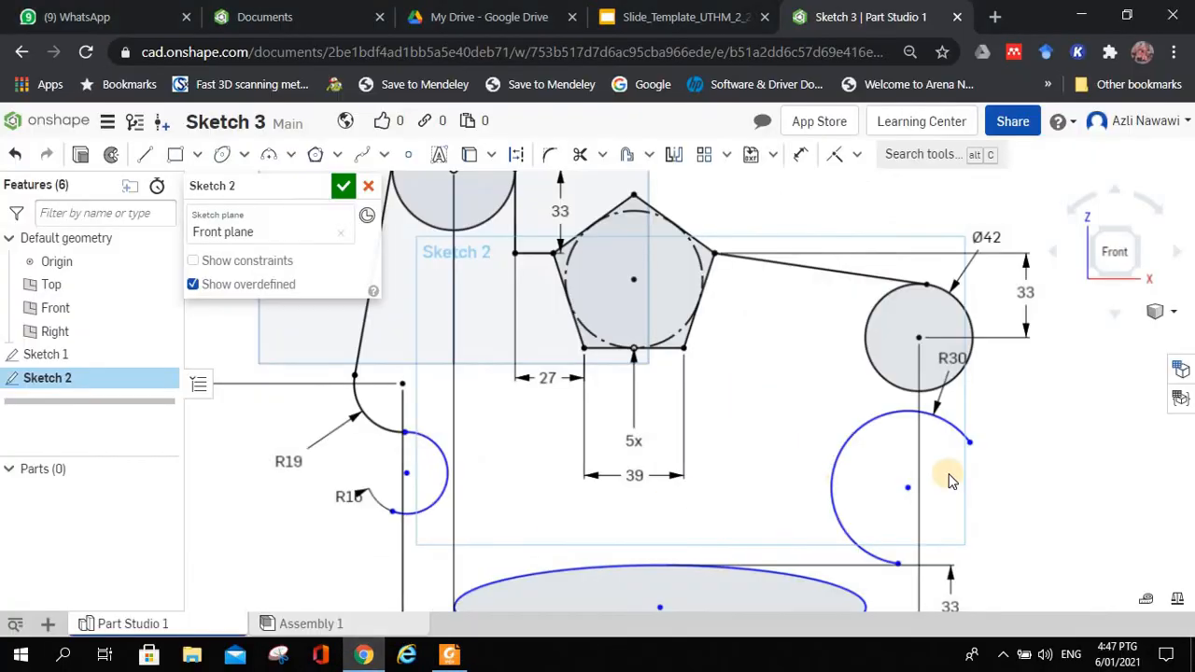
Make the R30 arc tangent to the Ø42 circle
{"action": "middle_click_drag", "start_coordinate": [928, 436], "coordinate": [859, 418]}
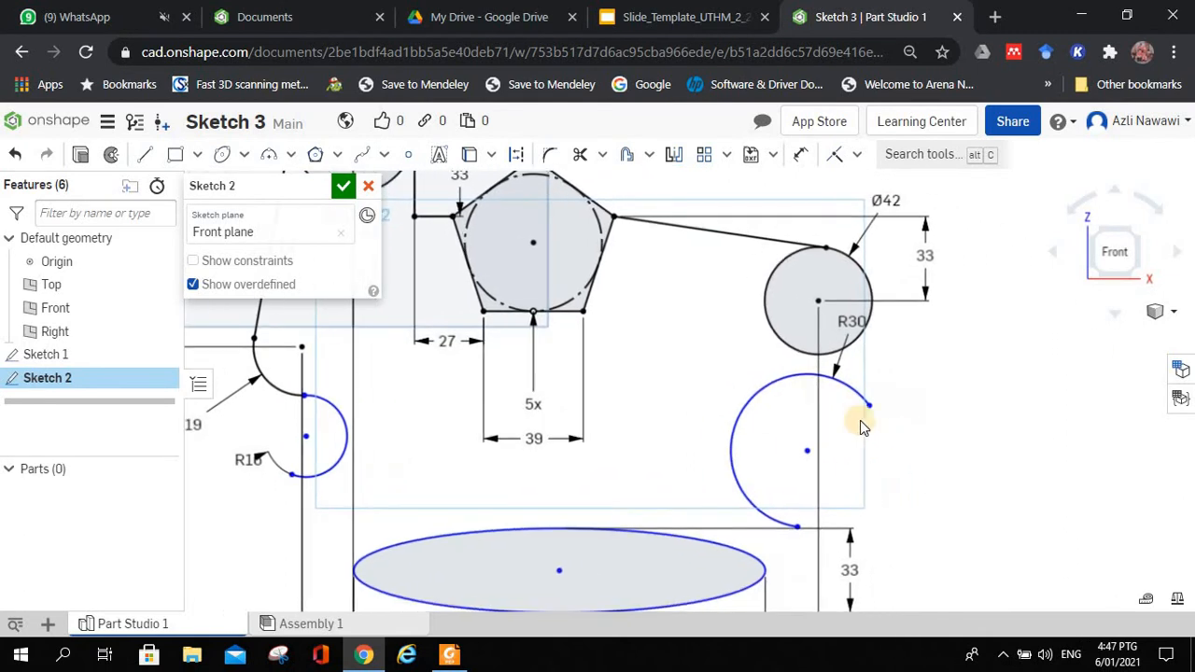
{"action": "left_click", "coordinate": [795, 349]}
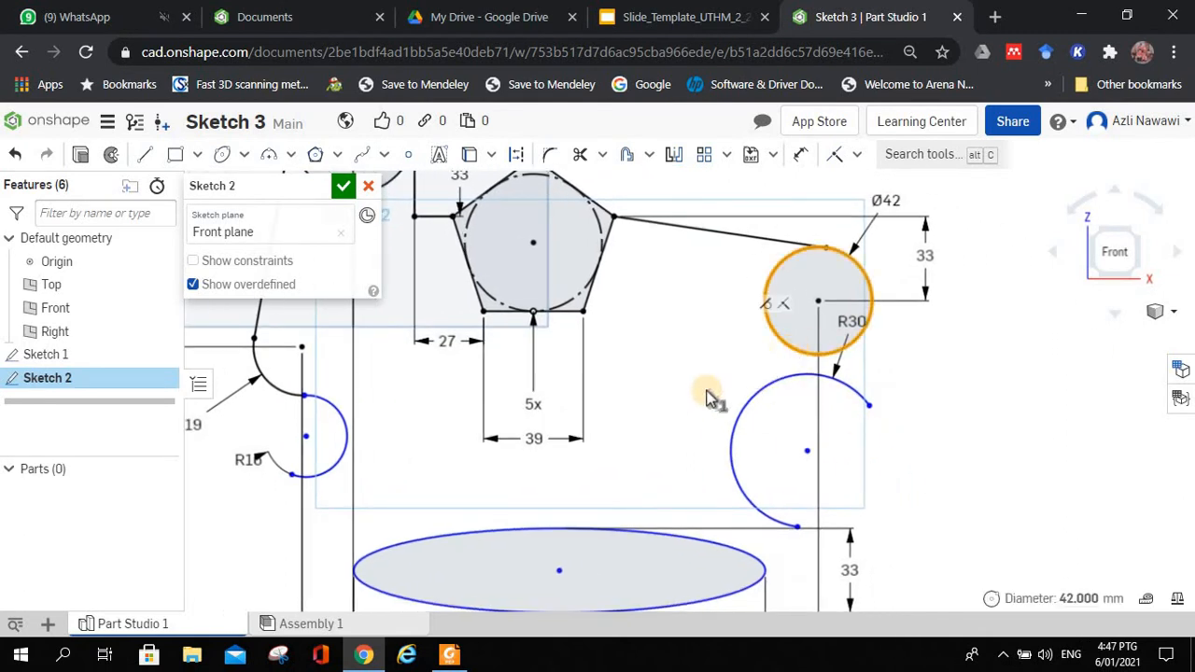
{"action": "left_click", "coordinate": [736, 431]}
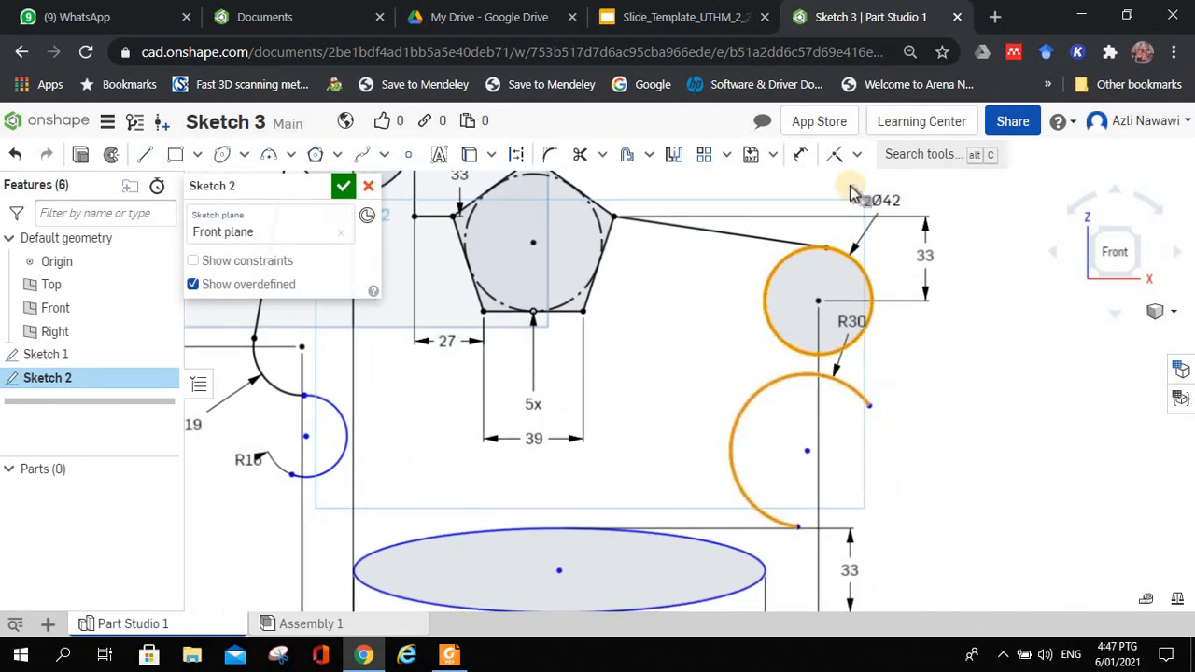
{"action": "left_click", "coordinate": [861, 155]}
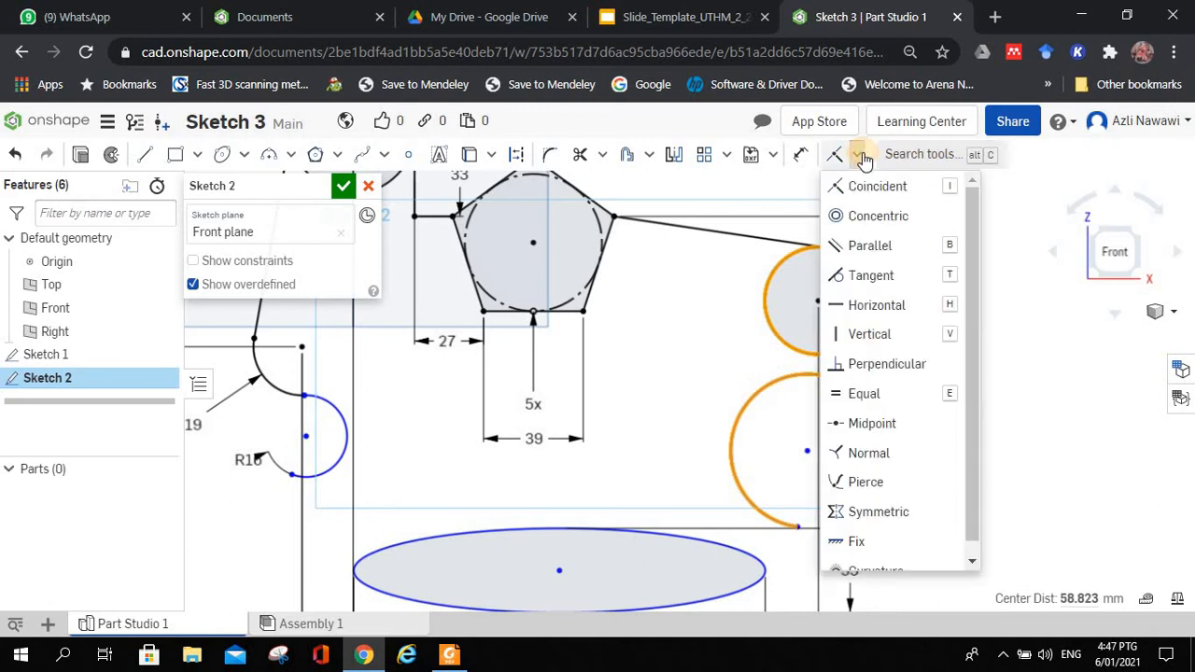
{"action": "left_click", "coordinate": [890, 274]}
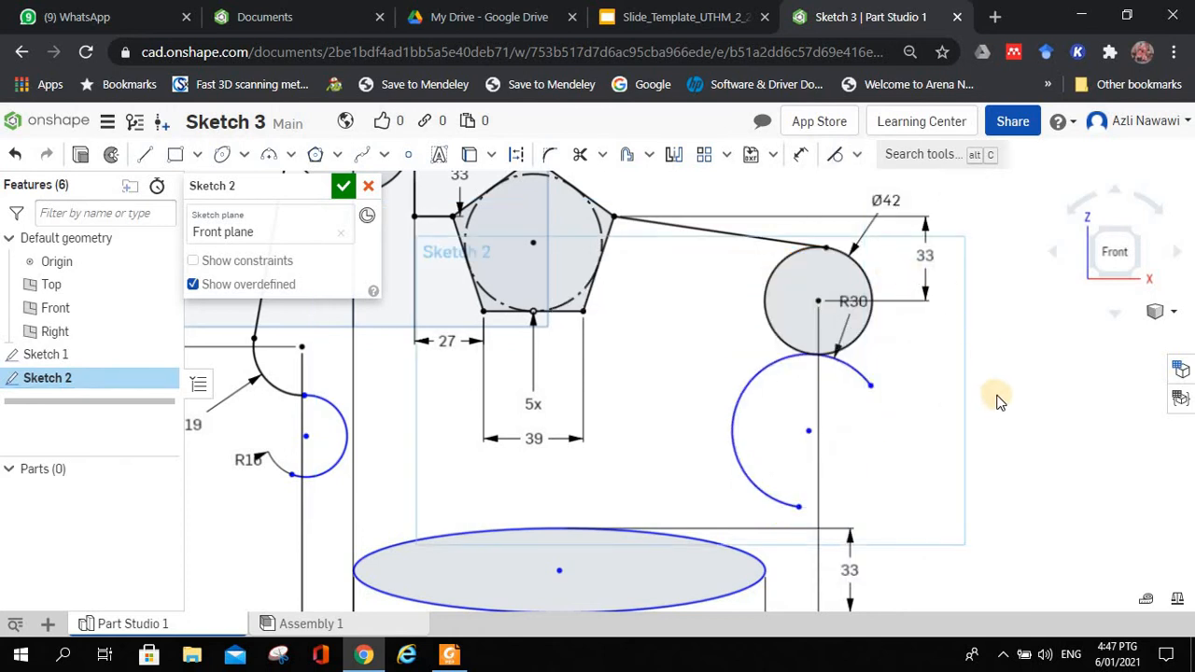
Make the R30 arc's upper endpoint coincident with the Ø42 circle
{"action": "scroll", "coordinate": [862, 319], "scroll_direction": "up", "scroll_amount": 4}
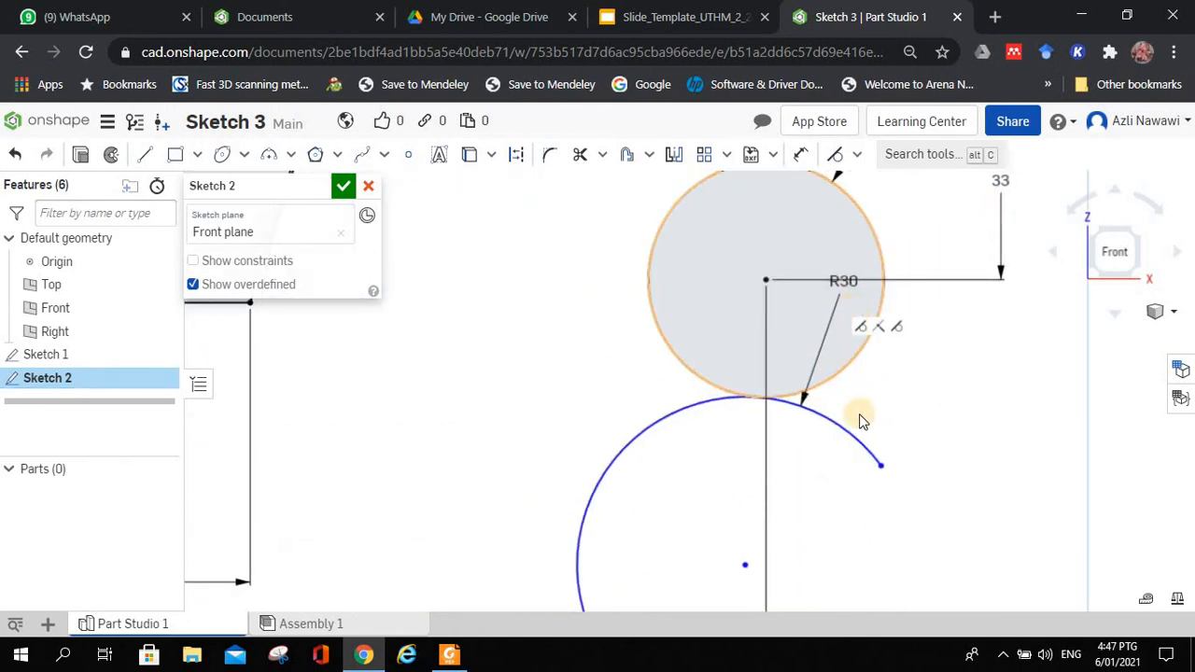
{"action": "scroll", "coordinate": [819, 429], "scroll_direction": "down", "scroll_amount": 2}
{"action": "scroll", "coordinate": [819, 413], "scroll_direction": "up", "scroll_amount": 3}
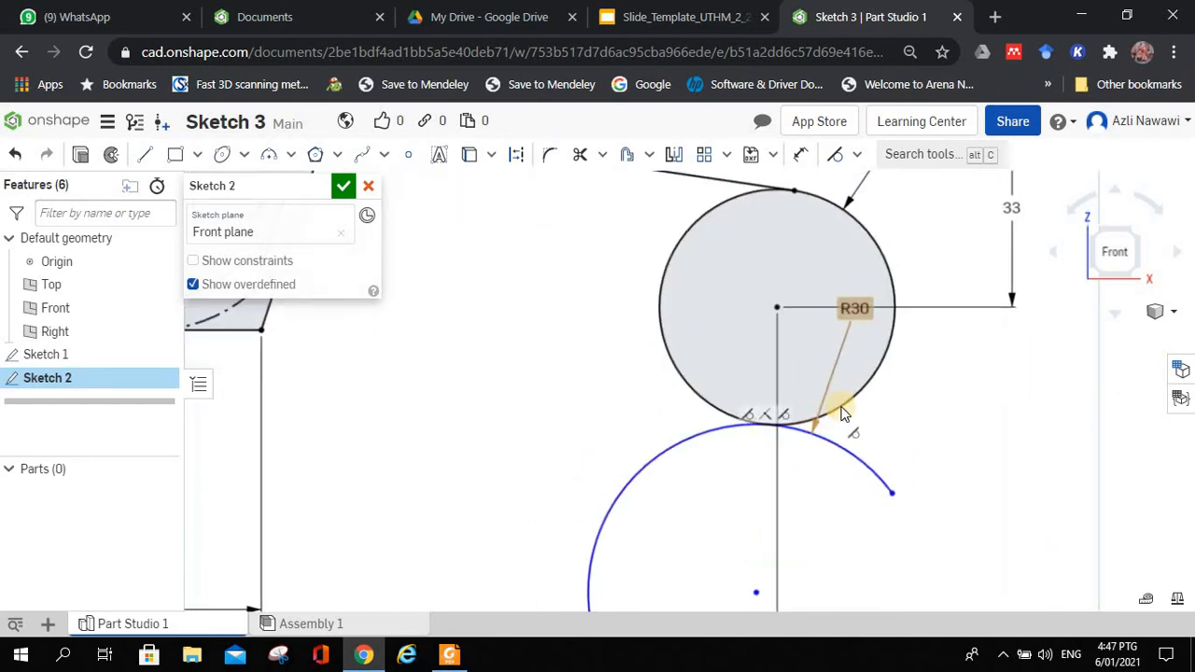
{"action": "left_click", "coordinate": [892, 495]}
{"action": "left_click", "coordinate": [871, 393]}
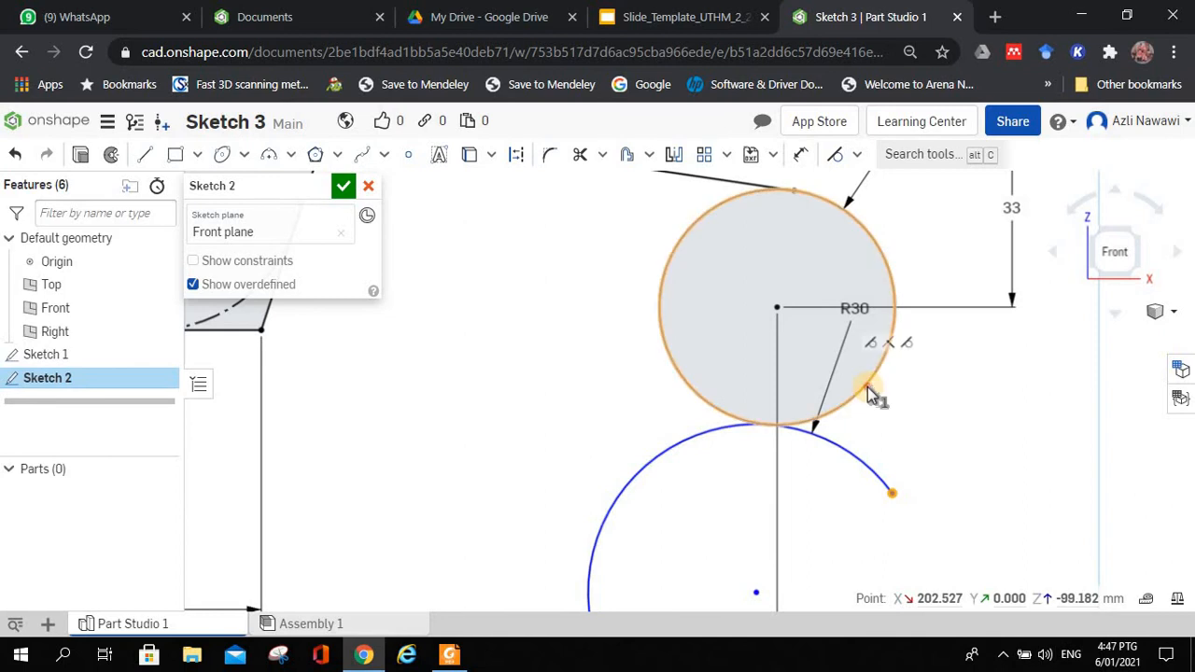
{"action": "left_click", "coordinate": [857, 156]}
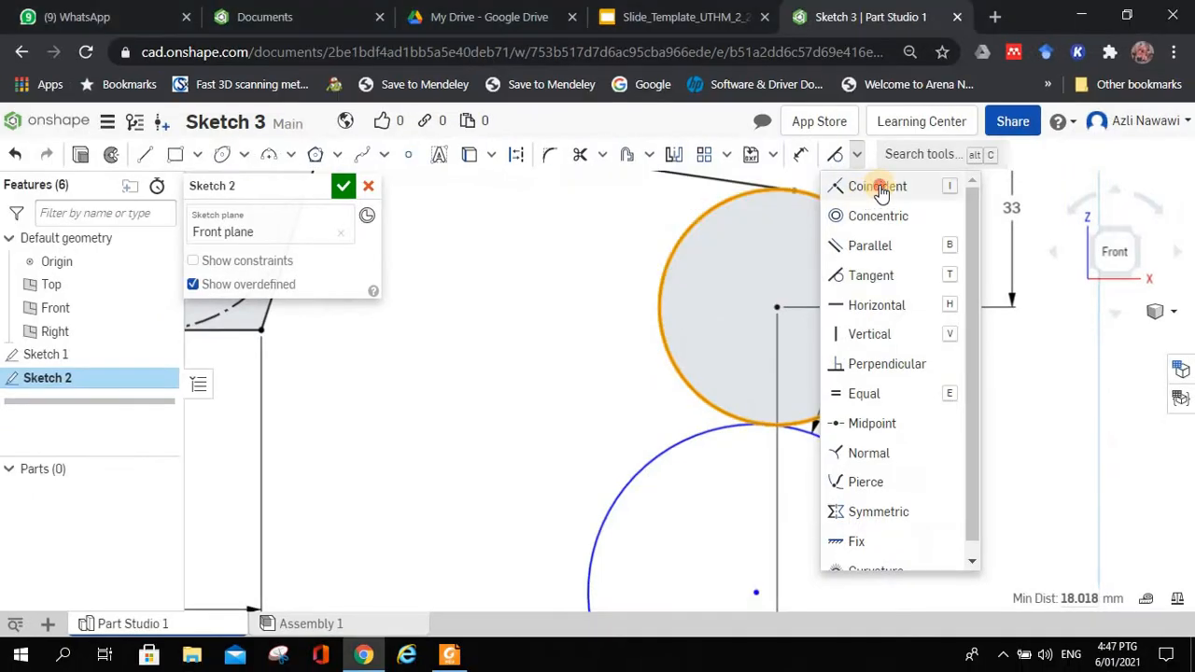
{"action": "left_click", "coordinate": [864, 185]}
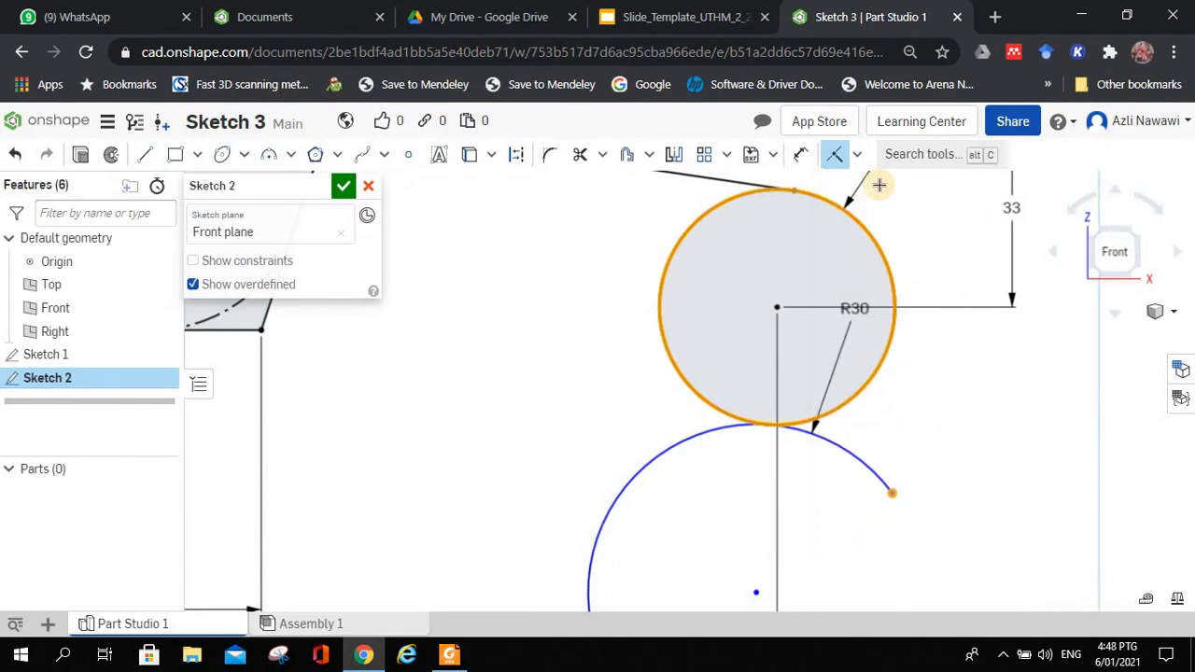
{"action": "scroll", "coordinate": [753, 419], "scroll_direction": "up", "scroll_amount": 3}
{"action": "scroll", "coordinate": [723, 467], "scroll_direction": "down", "scroll_amount": 5}
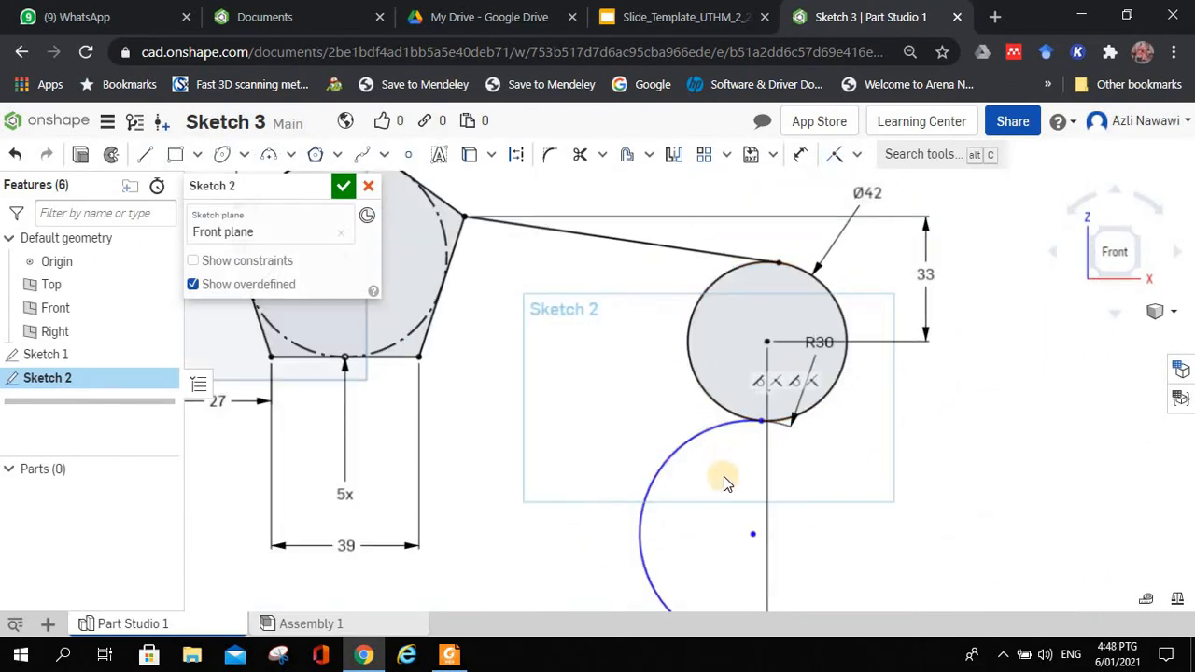
Switch to the reference drawing in Foxit Reader and check how the ellipse is positioned relative to the plate profile
{"action": "middle_click_drag", "start_coordinate": [773, 432], "coordinate": [859, 367]}
{"action": "scroll", "coordinate": [664, 446], "scroll_direction": "up", "scroll_amount": 2}
{"action": "scroll", "coordinate": [651, 434], "scroll_direction": "down", "scroll_amount": 6}
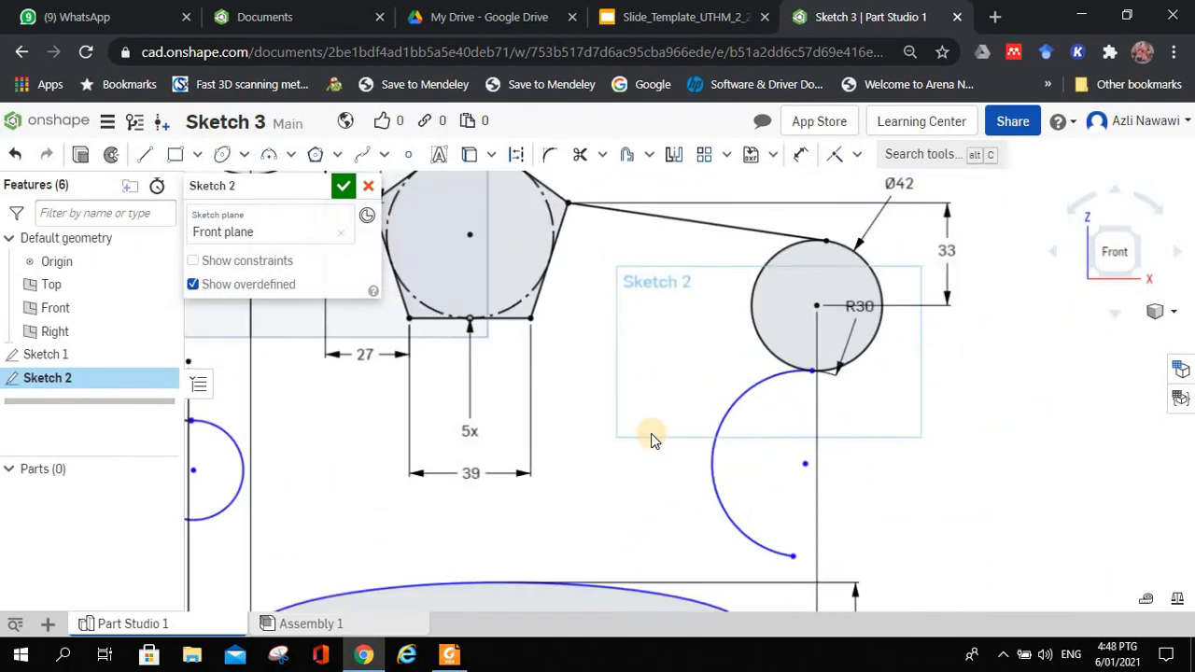
{"action": "scroll", "coordinate": [572, 477], "scroll_direction": "up", "scroll_amount": 4}
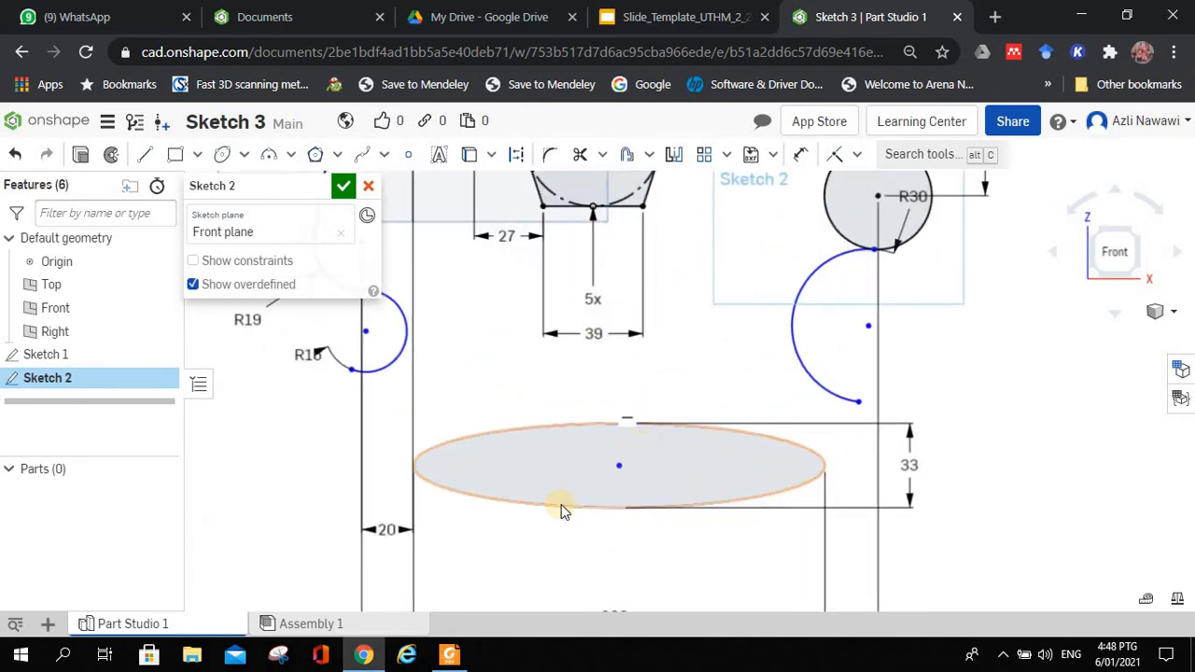
{"action": "left_click", "coordinate": [449, 656]}
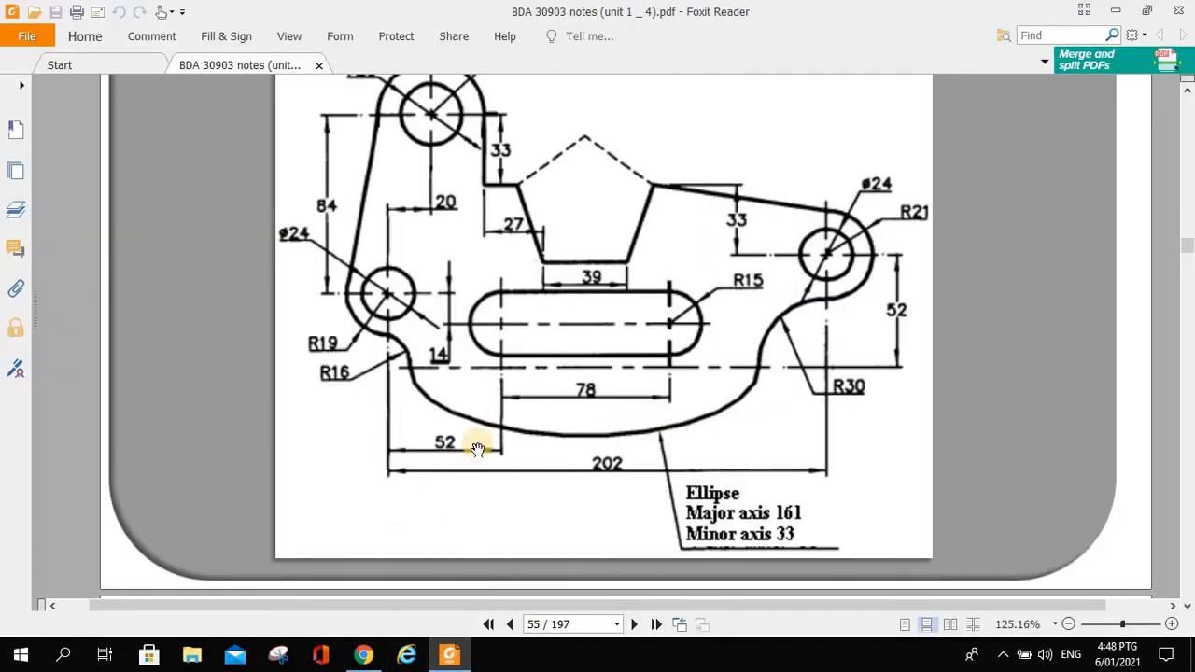
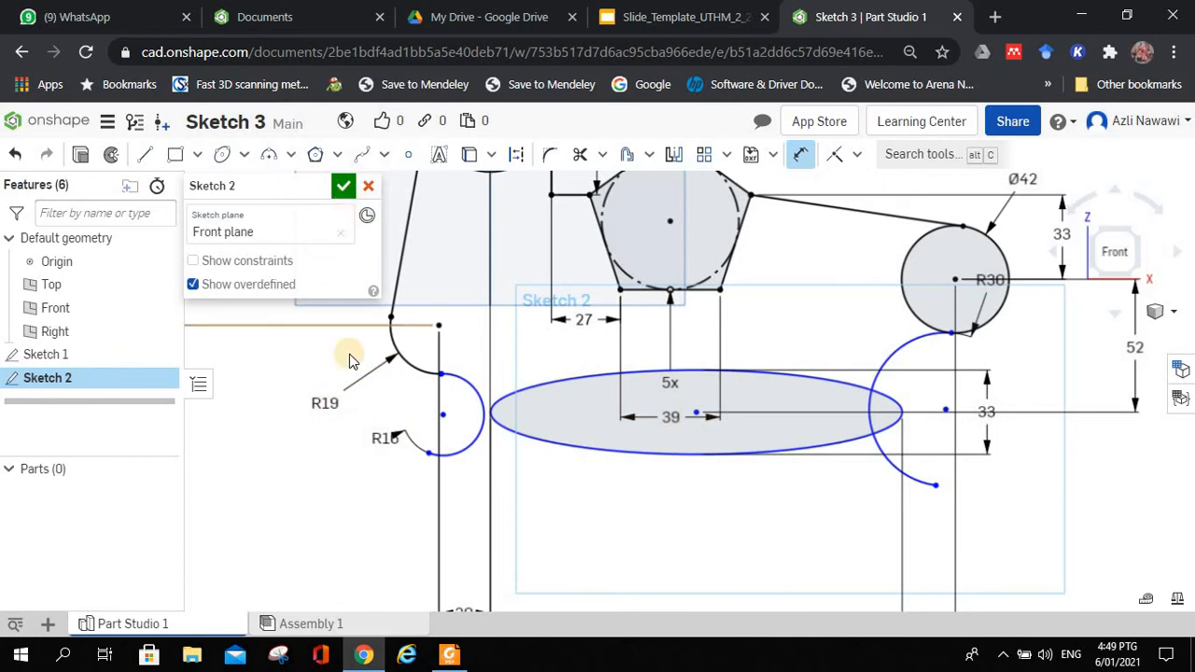
Close the Dimension tool and make the R16 arc tangent to the ellipse
{"action": "scroll", "coordinate": [454, 409], "scroll_direction": "up", "scroll_amount": 3}
{"action": "middle_click_drag", "start_coordinate": [494, 367], "coordinate": [461, 356]}
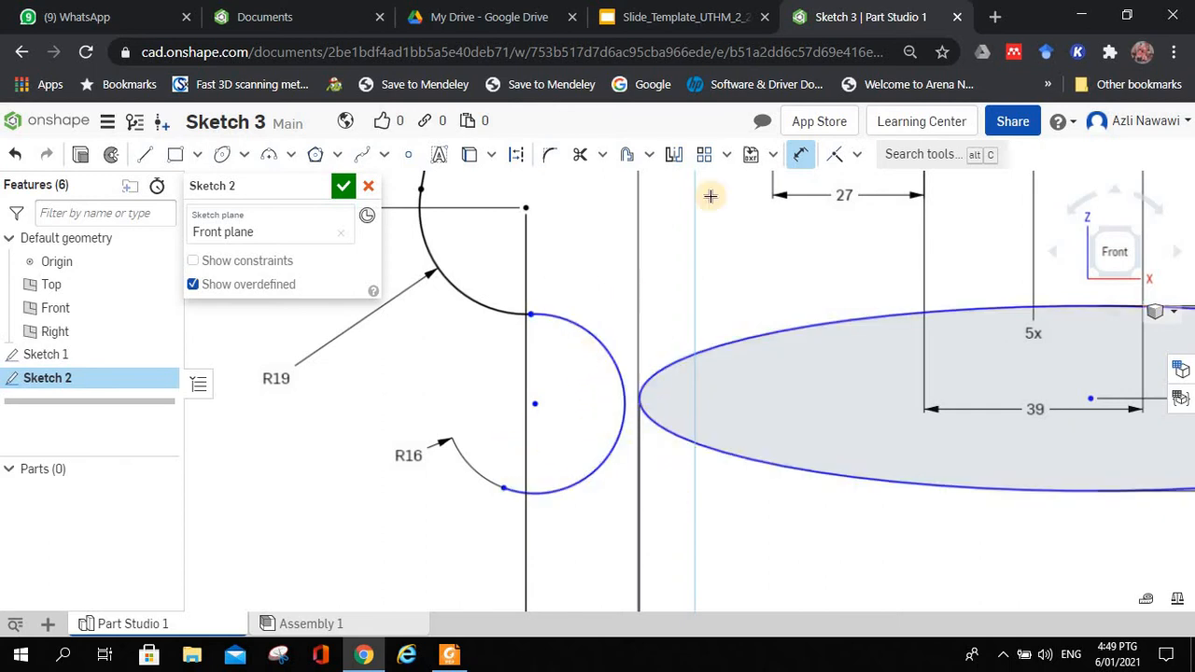
{"action": "left_click", "coordinate": [804, 158]}
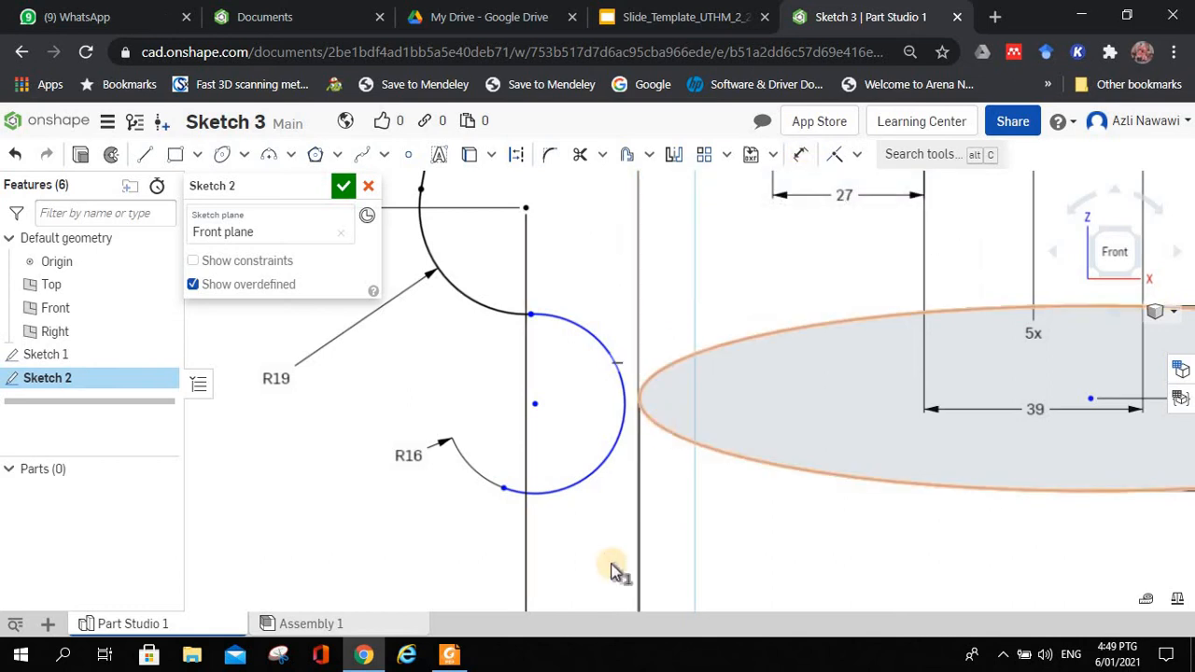
{"action": "left_click", "coordinate": [603, 477]}
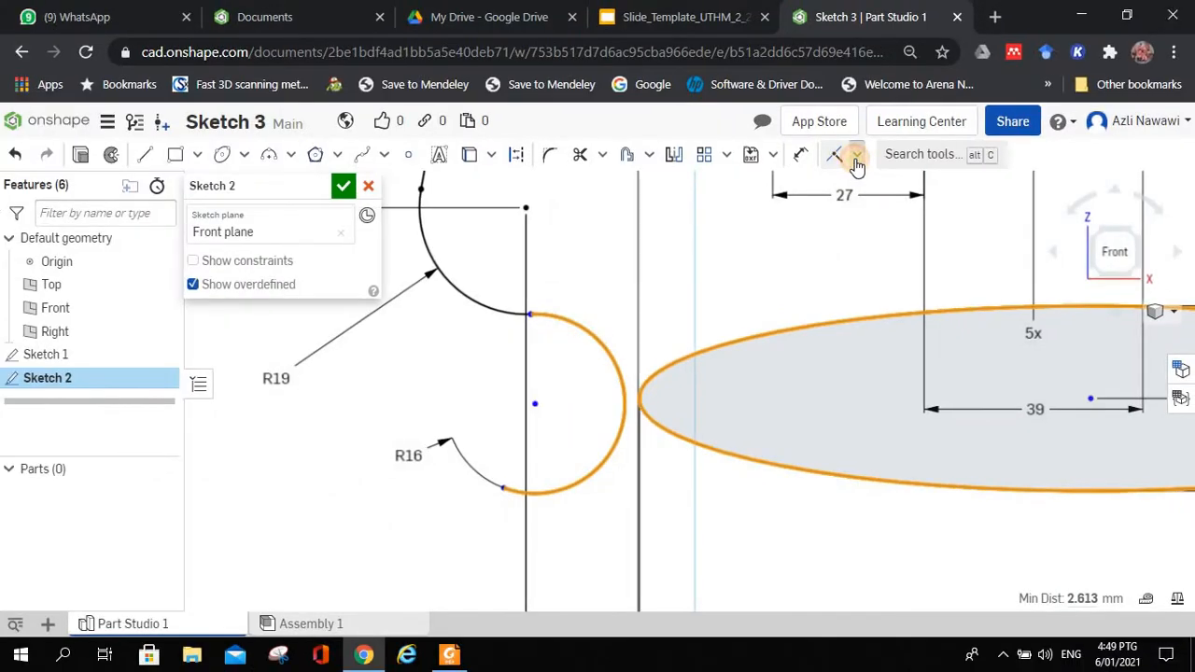
{"action": "left_click", "coordinate": [858, 157]}
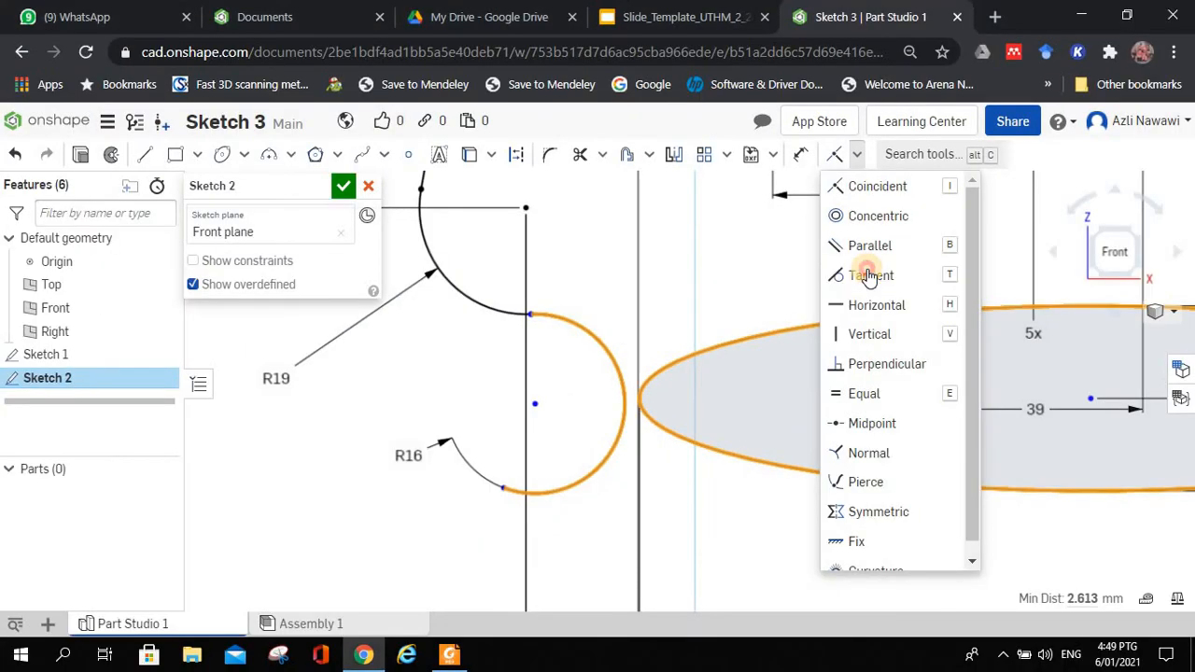
{"action": "left_click", "coordinate": [868, 276]}
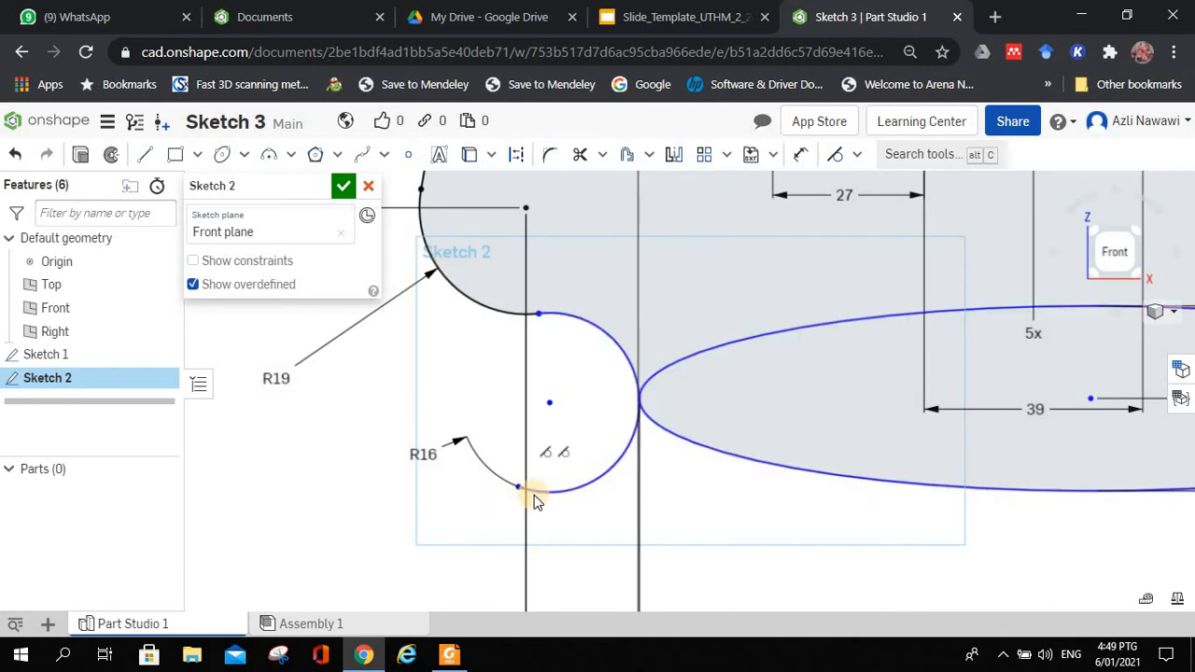
Make the R16 arc's free lower endpoint coincident with the ellipse
{"action": "scroll", "coordinate": [561, 494], "scroll_direction": "down", "scroll_amount": 2}
{"action": "scroll", "coordinate": [597, 504], "scroll_direction": "up", "scroll_amount": 3}
{"action": "scroll", "coordinate": [597, 502], "scroll_direction": "up", "scroll_amount": 1}
{"action": "middle_click_drag", "start_coordinate": [526, 414], "coordinate": [576, 420]}
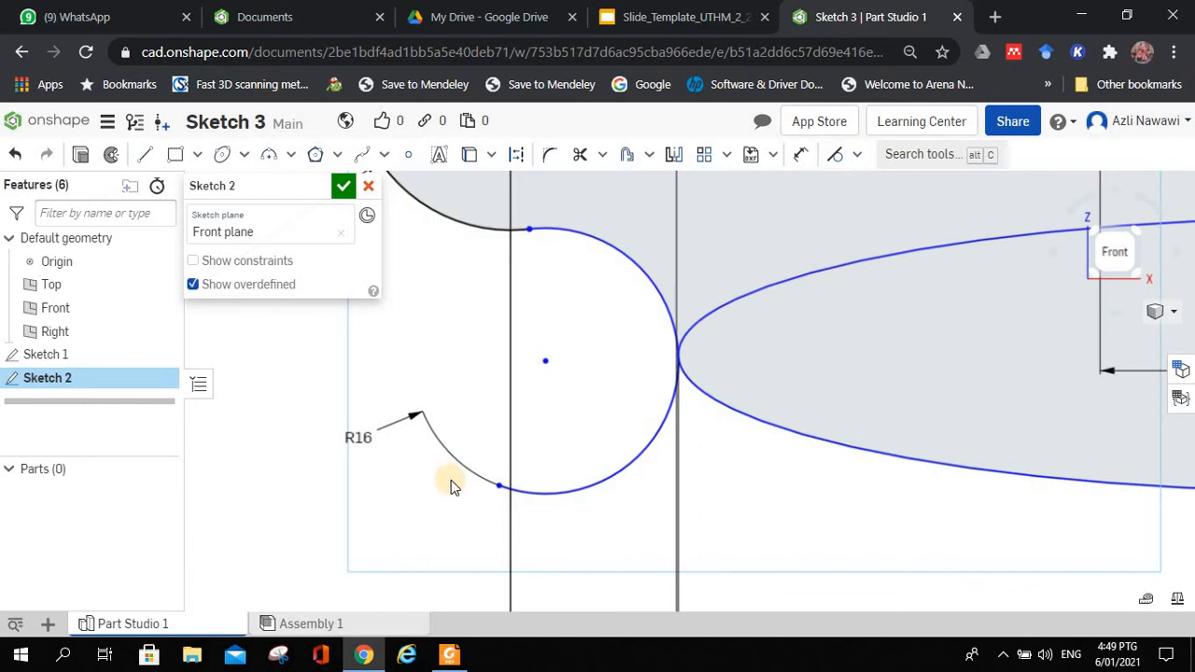
{"action": "left_click", "coordinate": [500, 486]}
{"action": "left_click", "coordinate": [764, 423]}
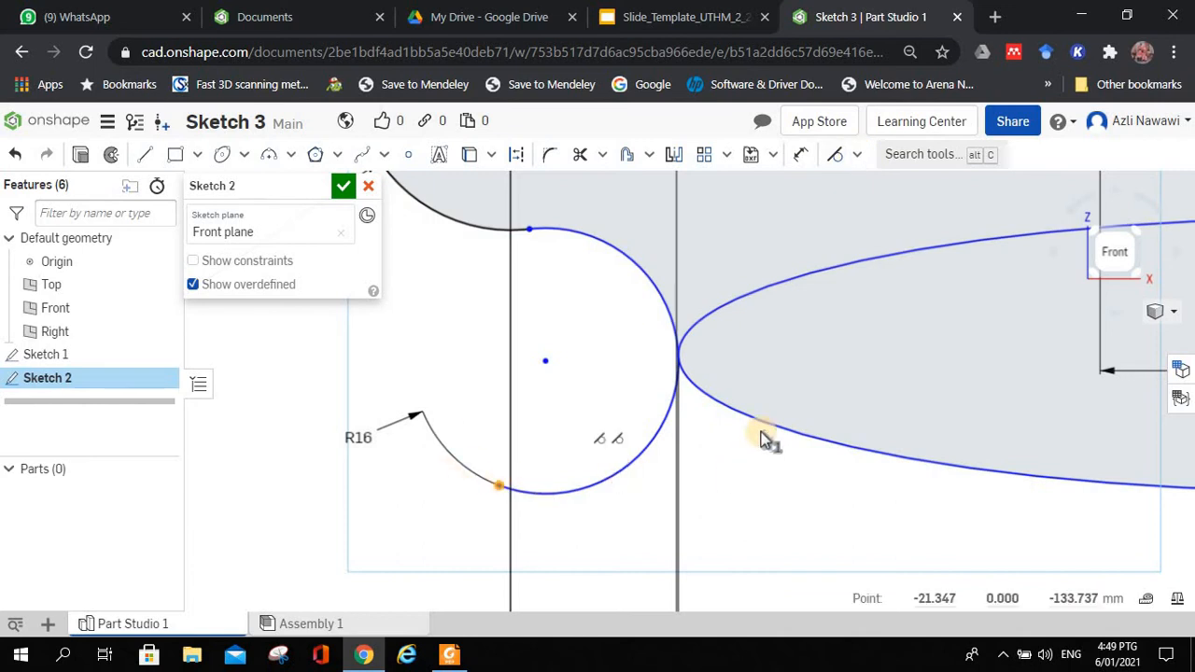
{"action": "left_click", "coordinate": [858, 155]}
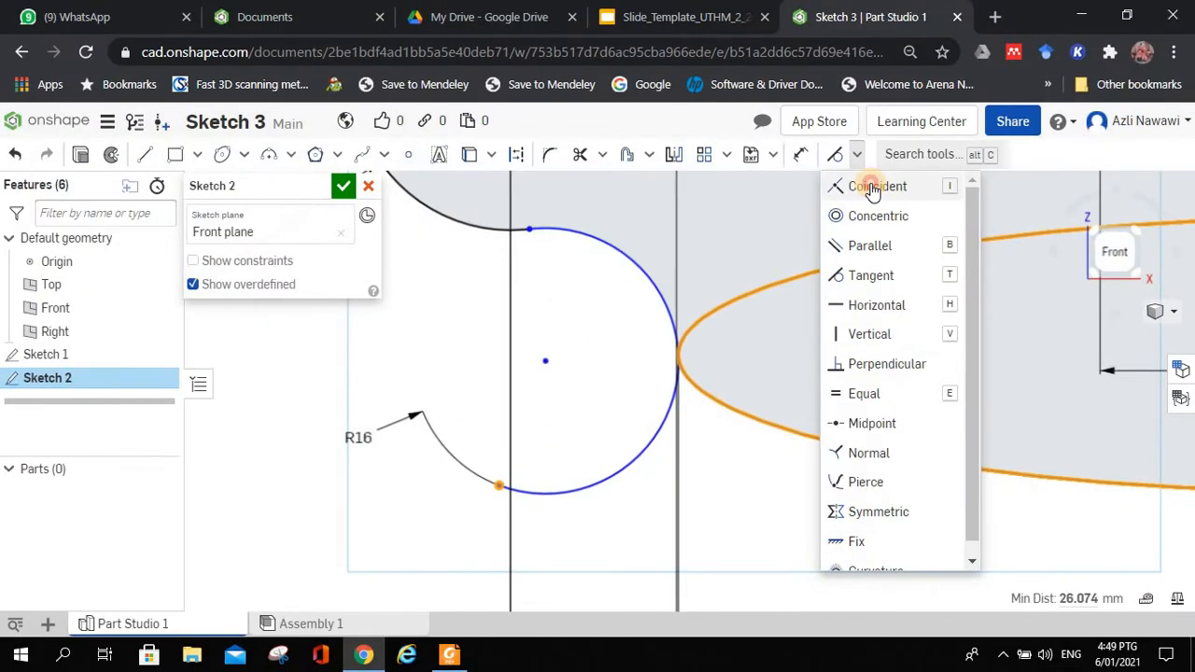
{"action": "left_click", "coordinate": [870, 186]}
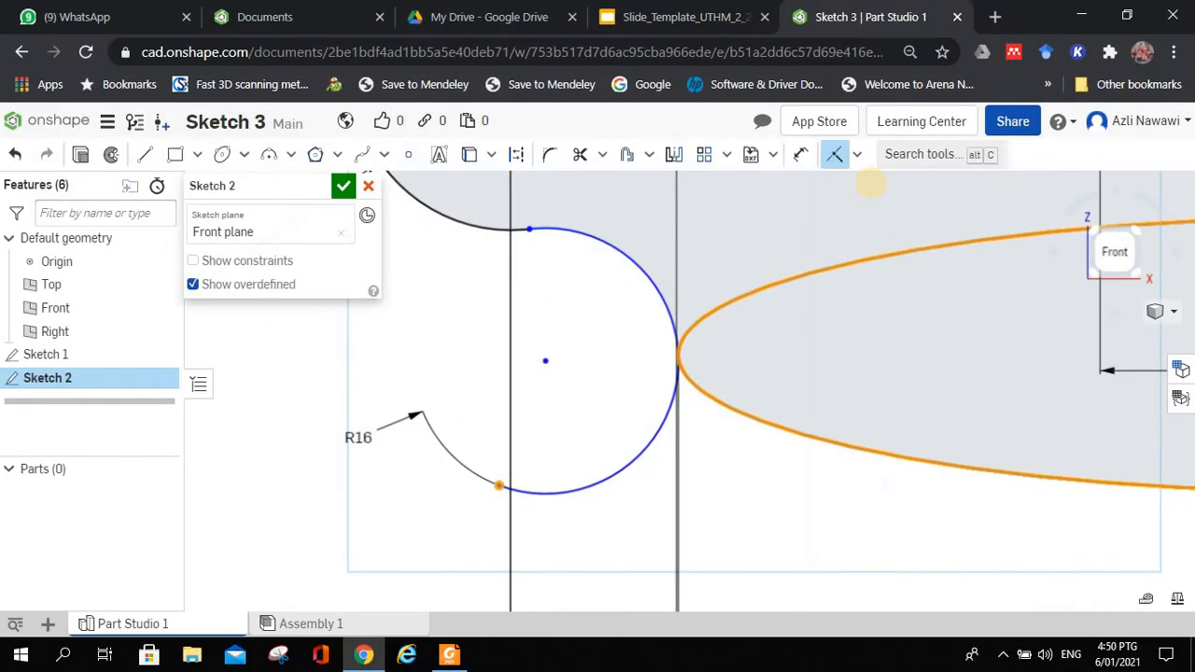
{"action": "scroll", "coordinate": [659, 312], "scroll_direction": "down", "scroll_amount": 5}
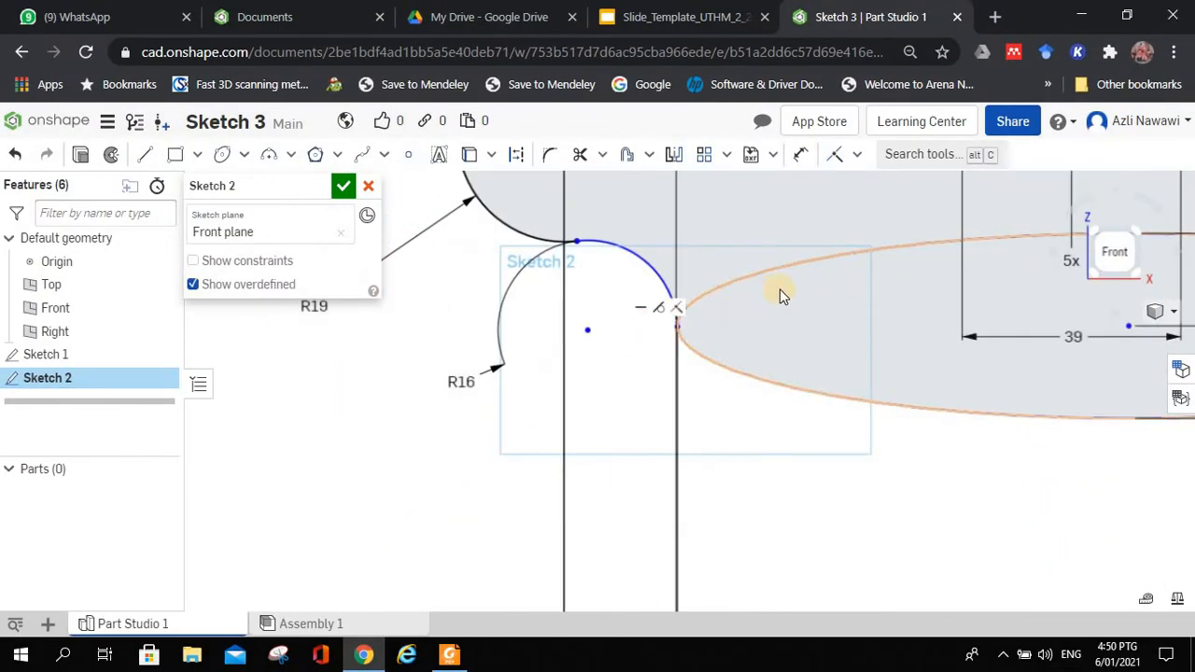
Make the R30 arc tangent to the ellipse
{"action": "mouse_move", "coordinate": [905, 353]}
{"action": "middle_mouse_down"}
{"action": "mouse_move", "coordinate": [629, 349]}
{"action": "mouse_move", "coordinate": [495, 378]}
{"action": "middle_mouse_up"}
{"action": "scroll", "coordinate": [868, 320], "scroll_direction": "up", "scroll_amount": 2}
{"action": "scroll", "coordinate": [867, 321], "scroll_direction": "down", "scroll_amount": 2}
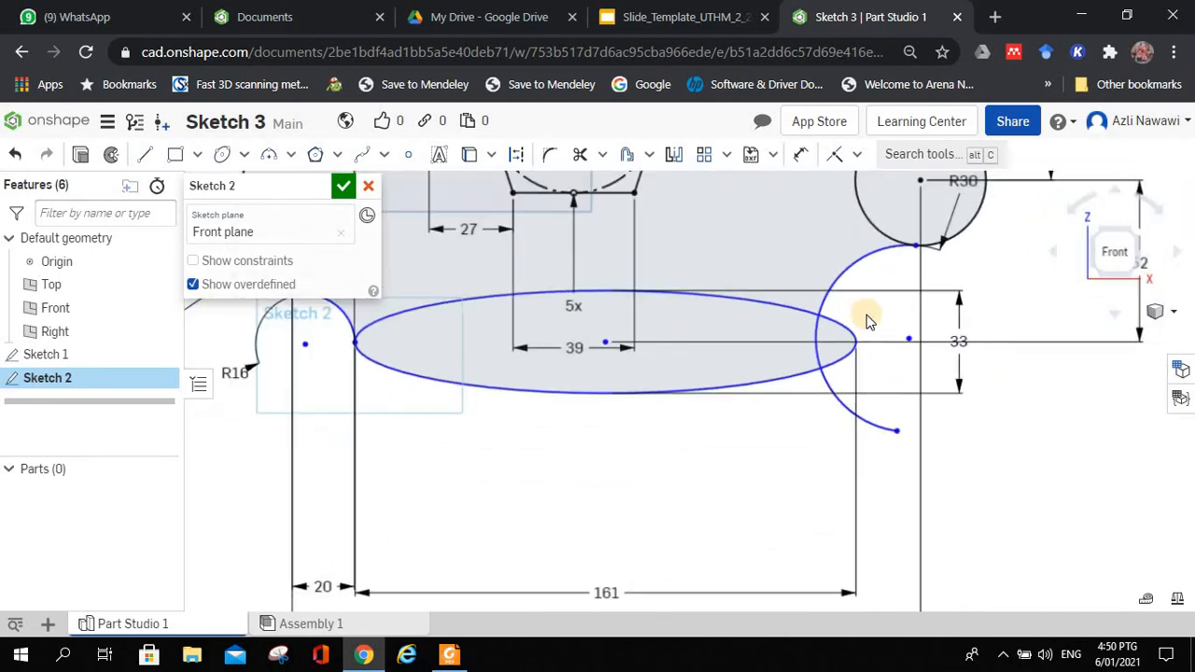
{"action": "scroll", "coordinate": [747, 337], "scroll_direction": "down", "scroll_amount": 2}
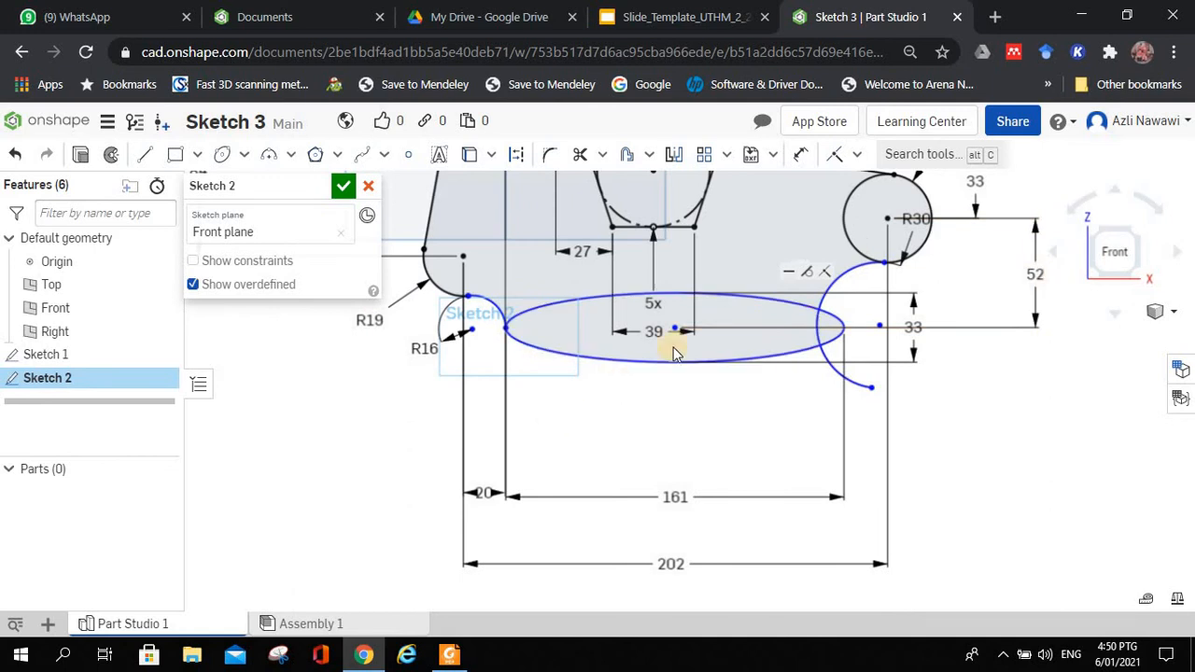
{"action": "scroll", "coordinate": [696, 317], "scroll_direction": "down", "scroll_amount": 2}
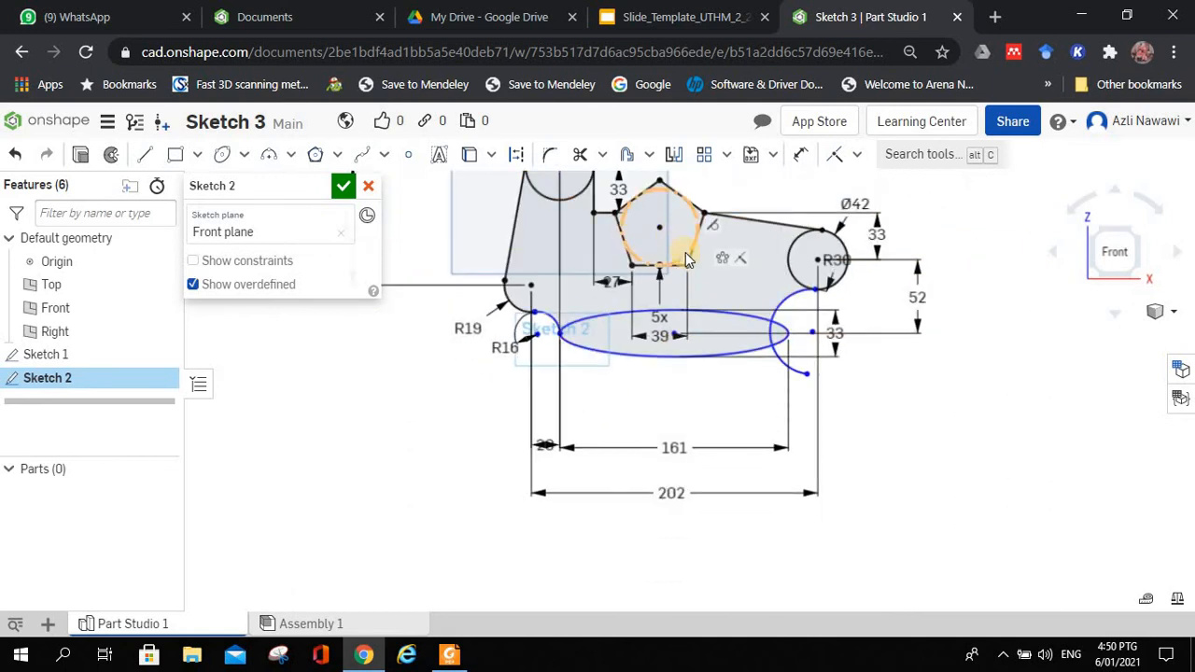
{"action": "scroll", "coordinate": [686, 252], "scroll_direction": "up", "scroll_amount": 3}
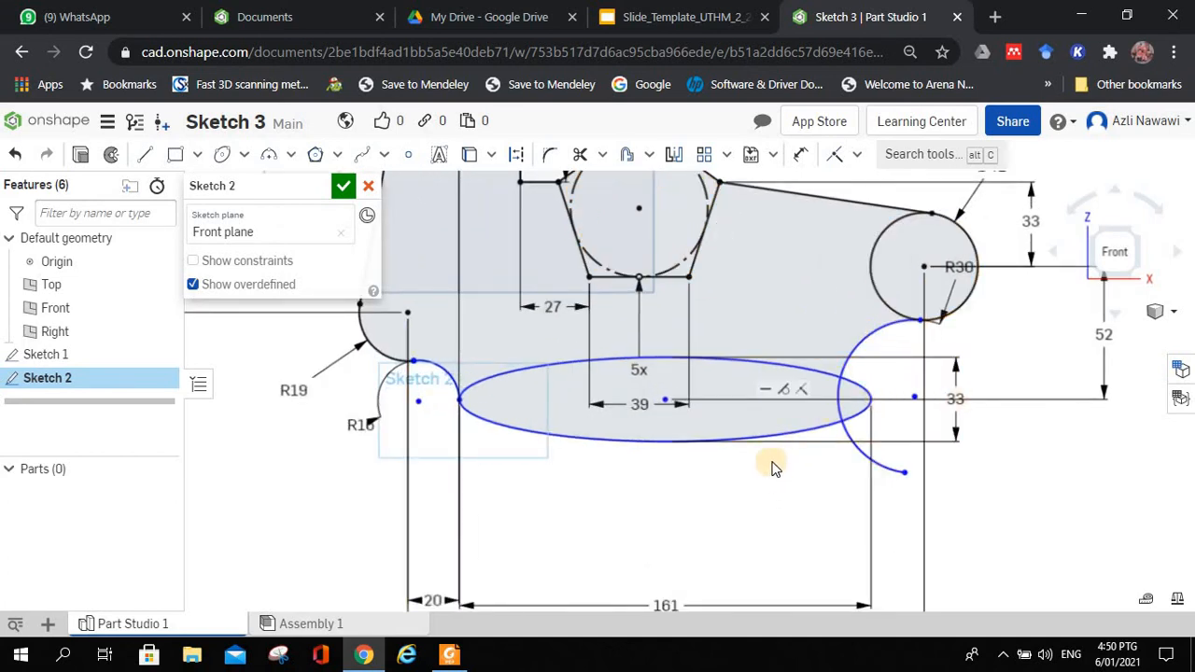
{"action": "middle_click_drag", "start_coordinate": [796, 463], "coordinate": [673, 469]}
{"action": "scroll", "coordinate": [711, 395], "scroll_direction": "down", "scroll_amount": 1}
{"action": "scroll", "coordinate": [710, 395], "scroll_direction": "up", "scroll_amount": 1}
{"action": "scroll", "coordinate": [784, 366], "scroll_direction": "up", "scroll_amount": 2}
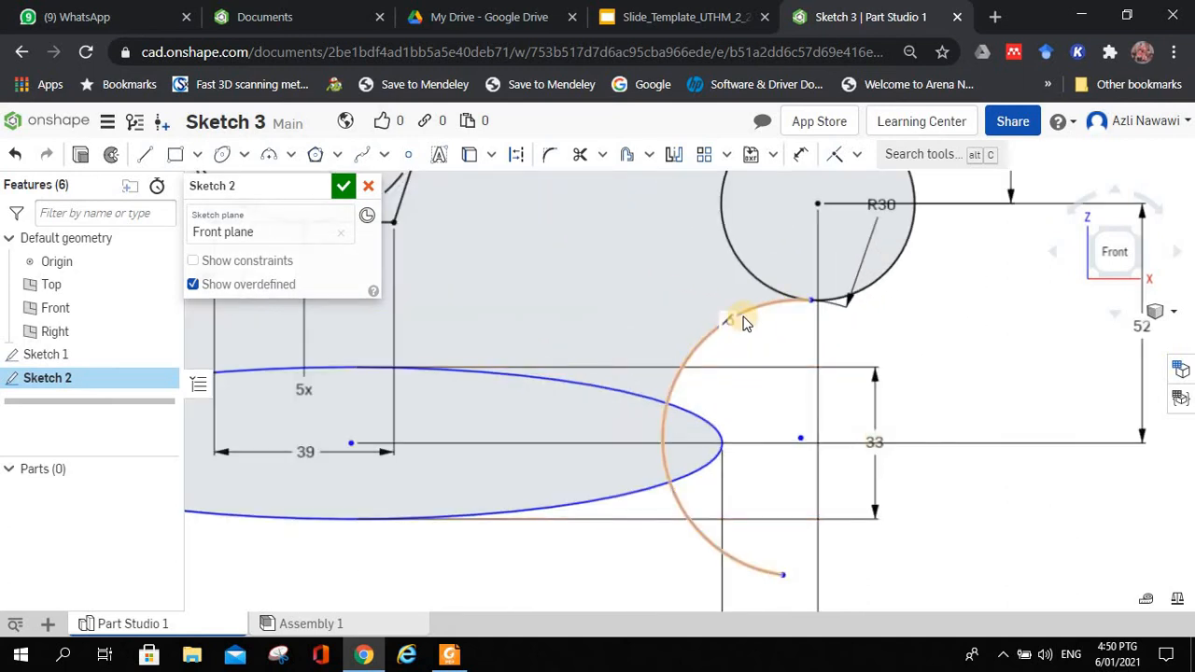
{"action": "left_click", "coordinate": [758, 316]}
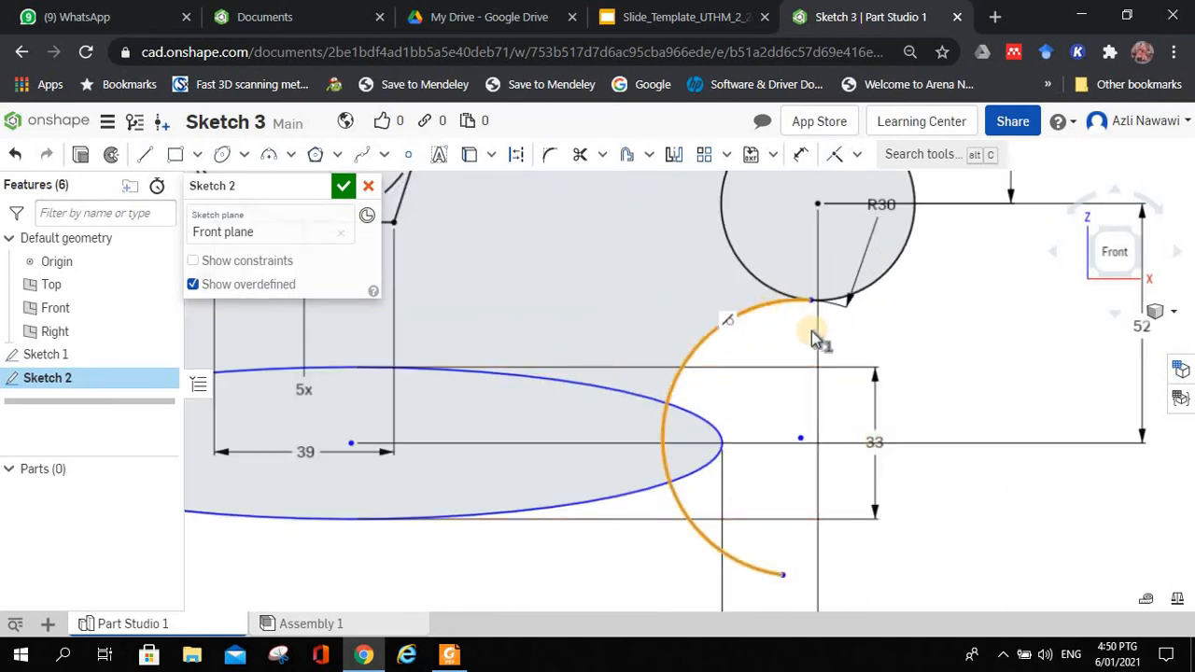
{"action": "left_click", "coordinate": [651, 404]}
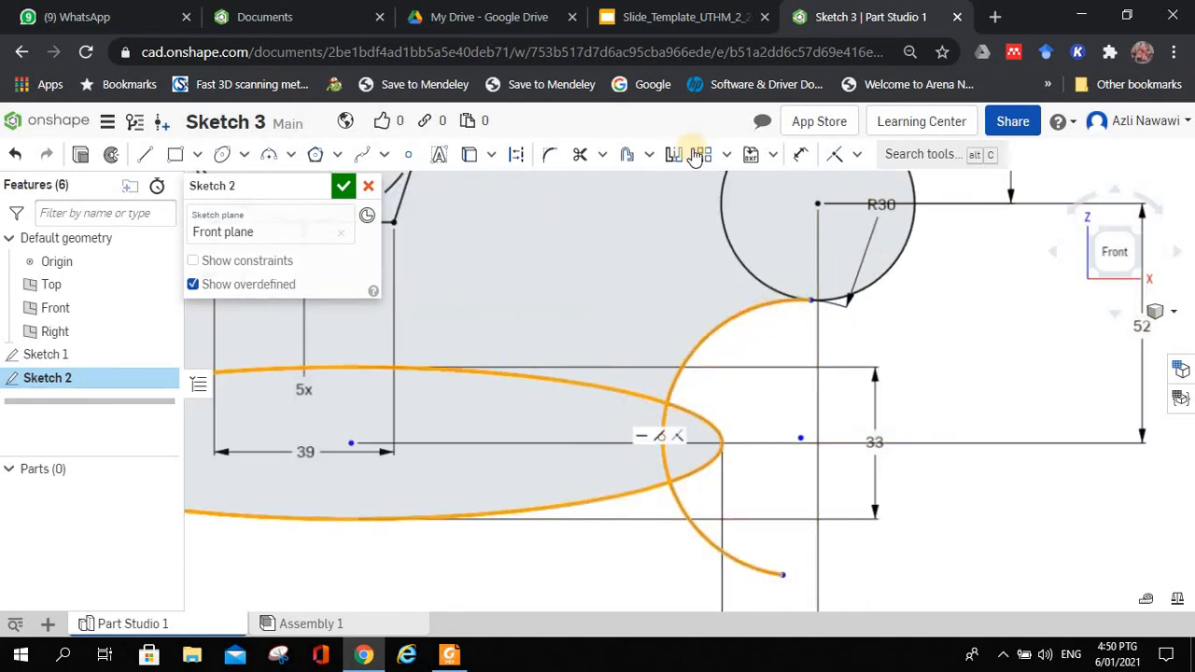
{"action": "left_click", "coordinate": [857, 157]}
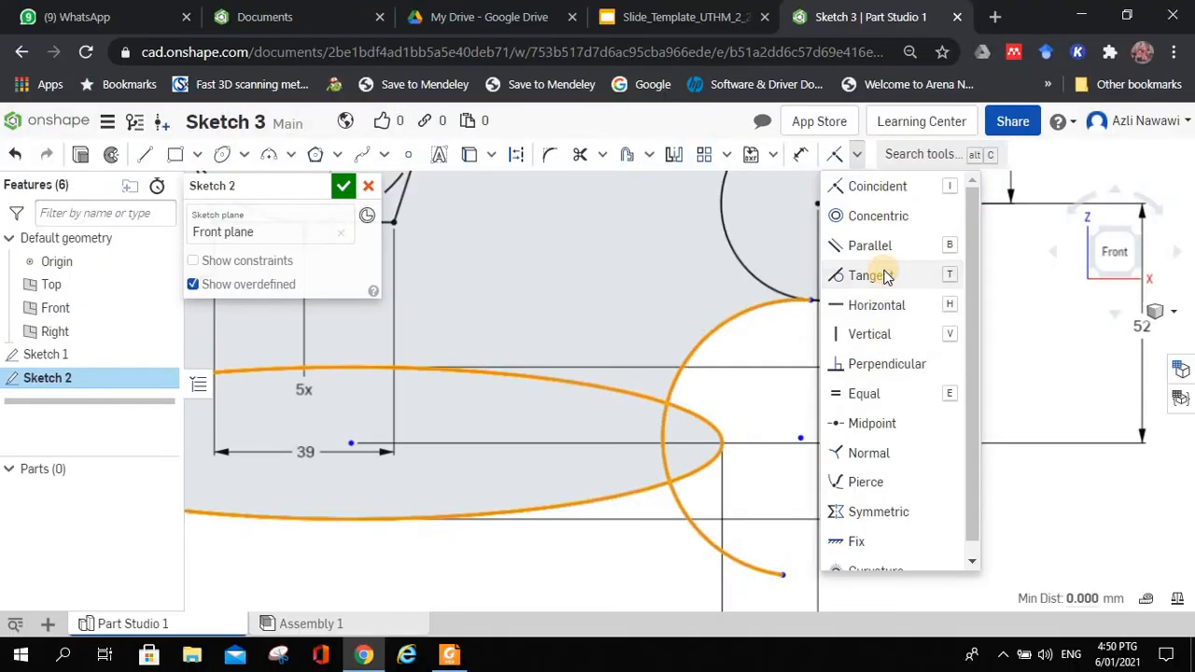
{"action": "left_click", "coordinate": [887, 264]}
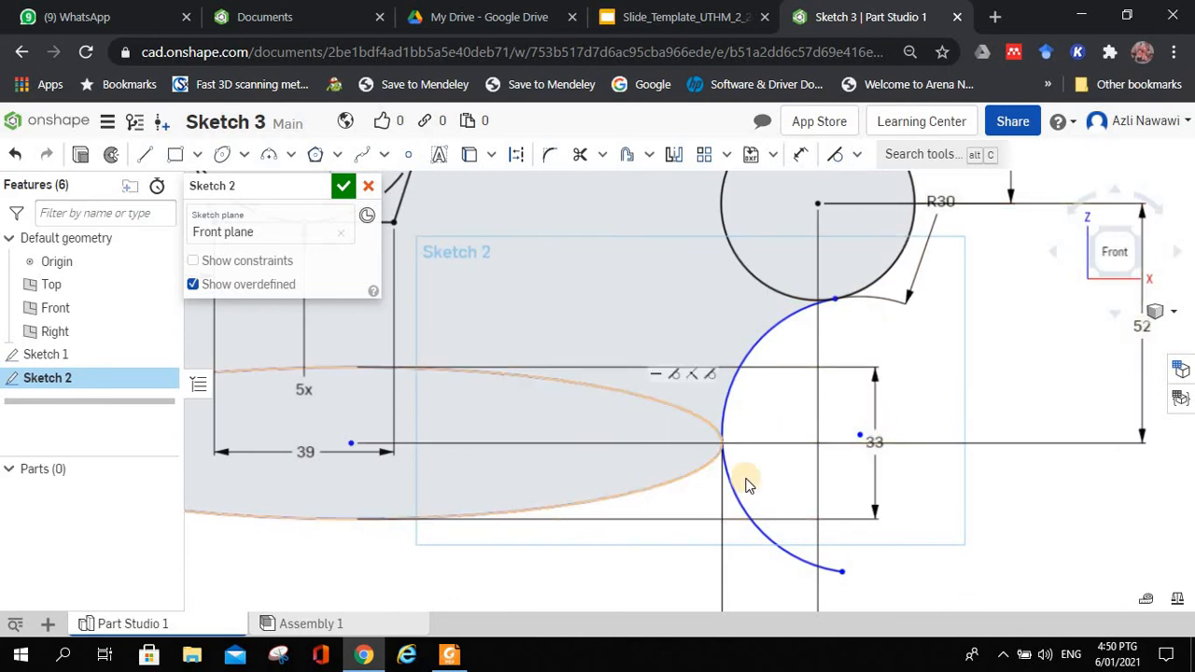
Make the R30 arc's free lower endpoint coincident with the ellipse
{"action": "scroll", "coordinate": [758, 509], "scroll_direction": "down", "scroll_amount": 1}
{"action": "scroll", "coordinate": [656, 467], "scroll_direction": "down", "scroll_amount": 1}
{"action": "scroll", "coordinate": [656, 467], "scroll_direction": "up", "scroll_amount": 3}
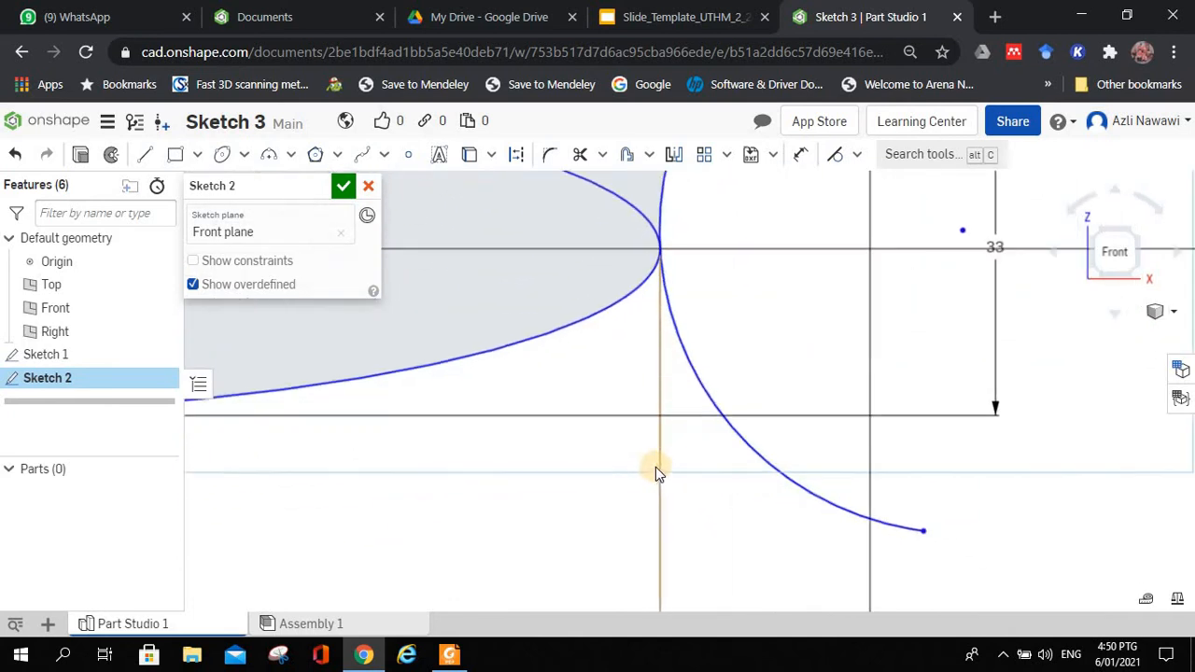
{"action": "left_click", "coordinate": [628, 360]}
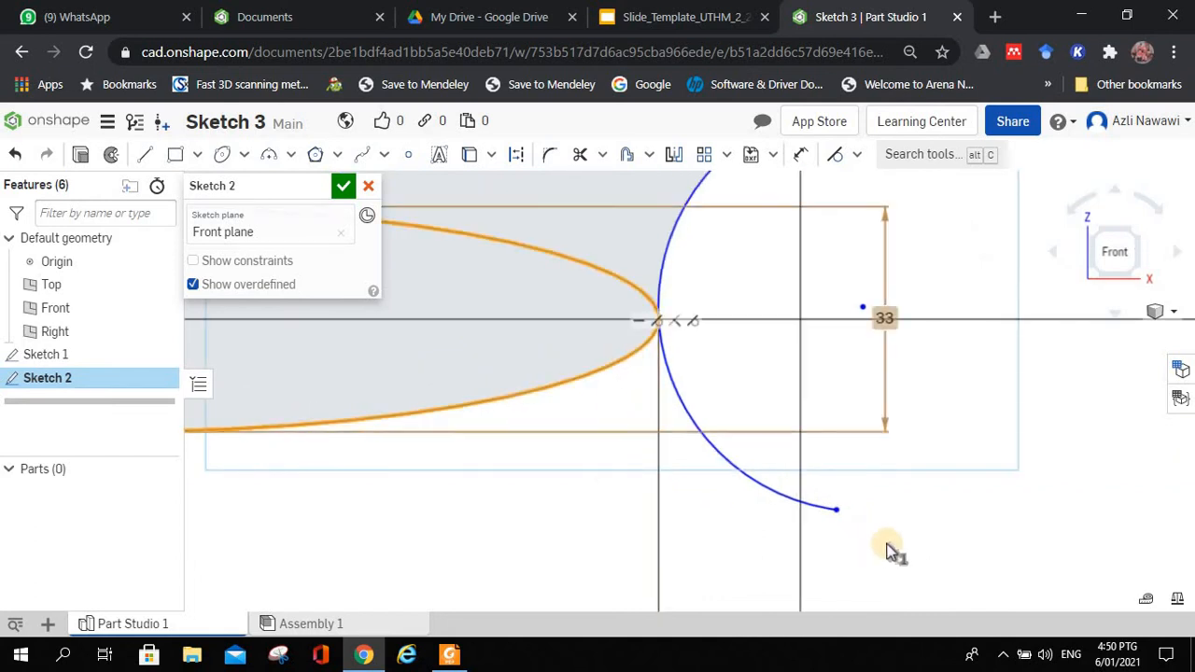
{"action": "left_click", "coordinate": [836, 507]}
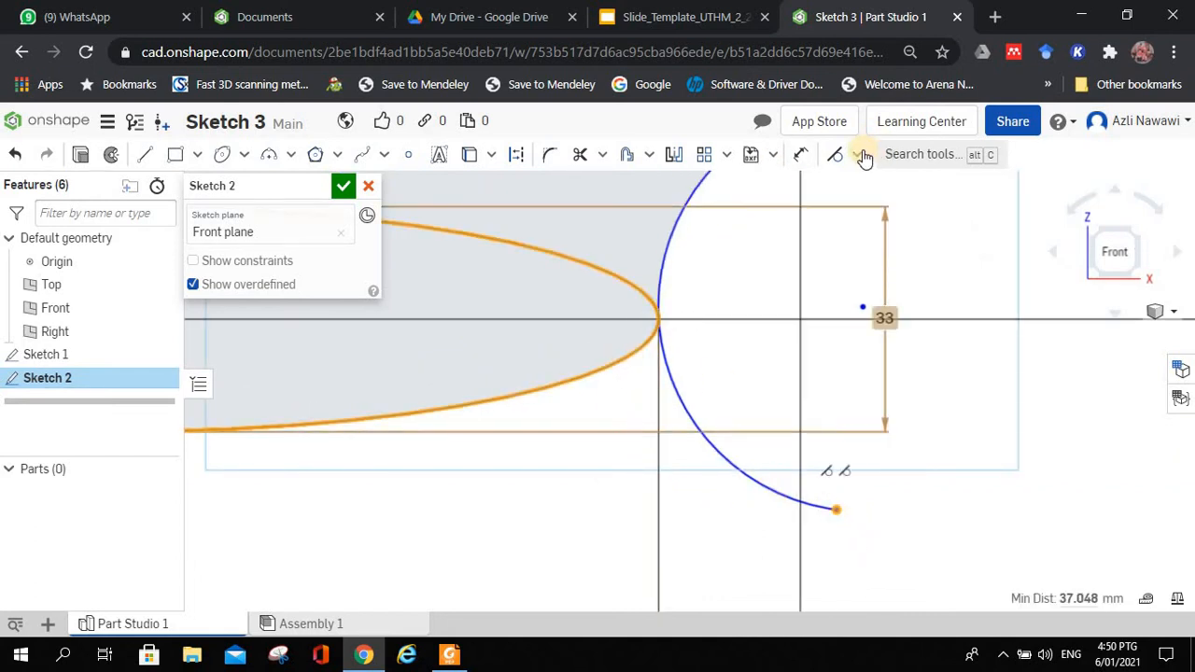
{"action": "left_click", "coordinate": [856, 154]}
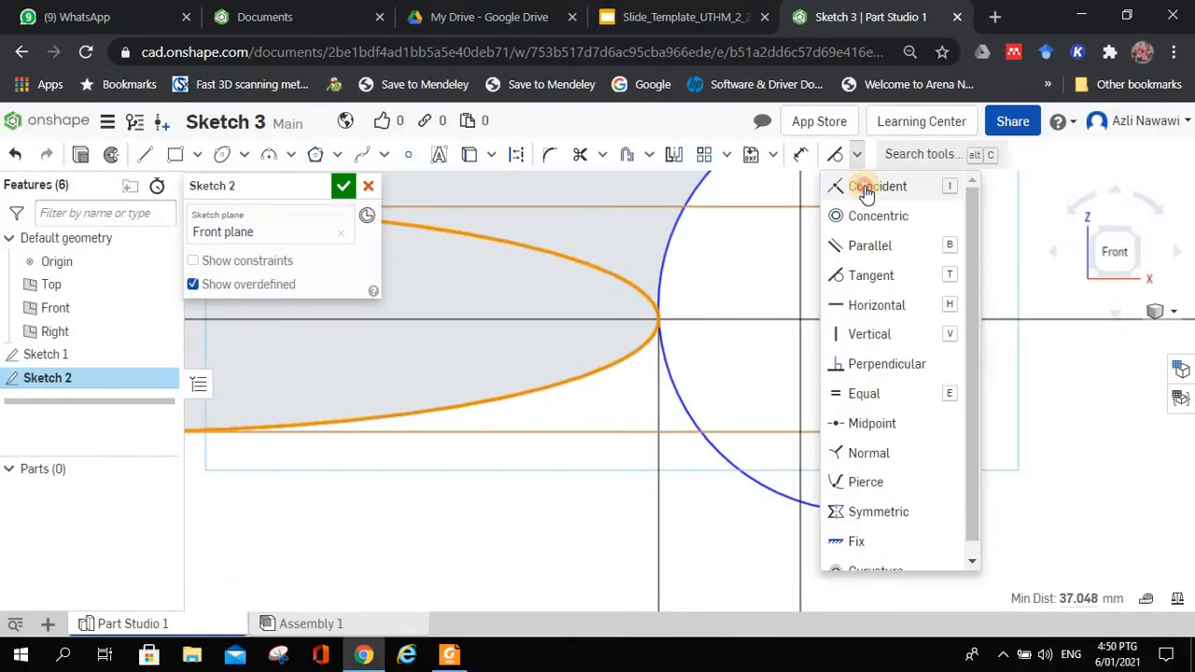
{"action": "left_click", "coordinate": [857, 185]}
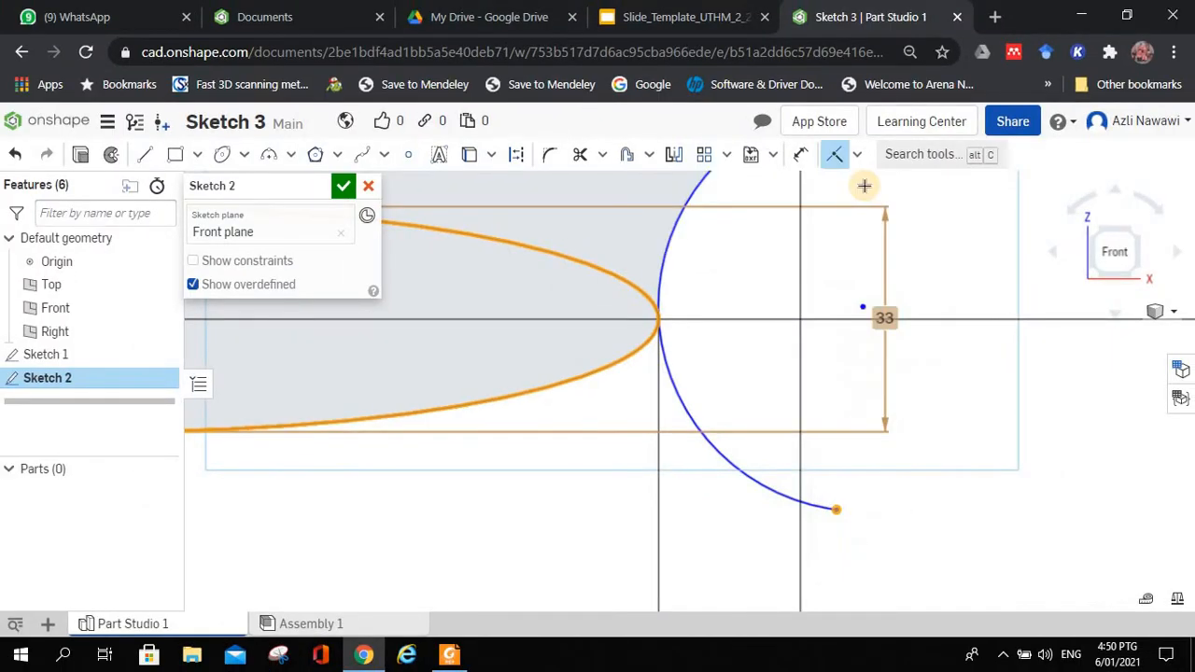
Compare the ellipse and its adjoining R16 and R30 arcs with the reference drawing in Foxit Reader, returning to the Onshape sketch
{"action": "scroll", "coordinate": [629, 356], "scroll_direction": "down", "scroll_amount": 5}
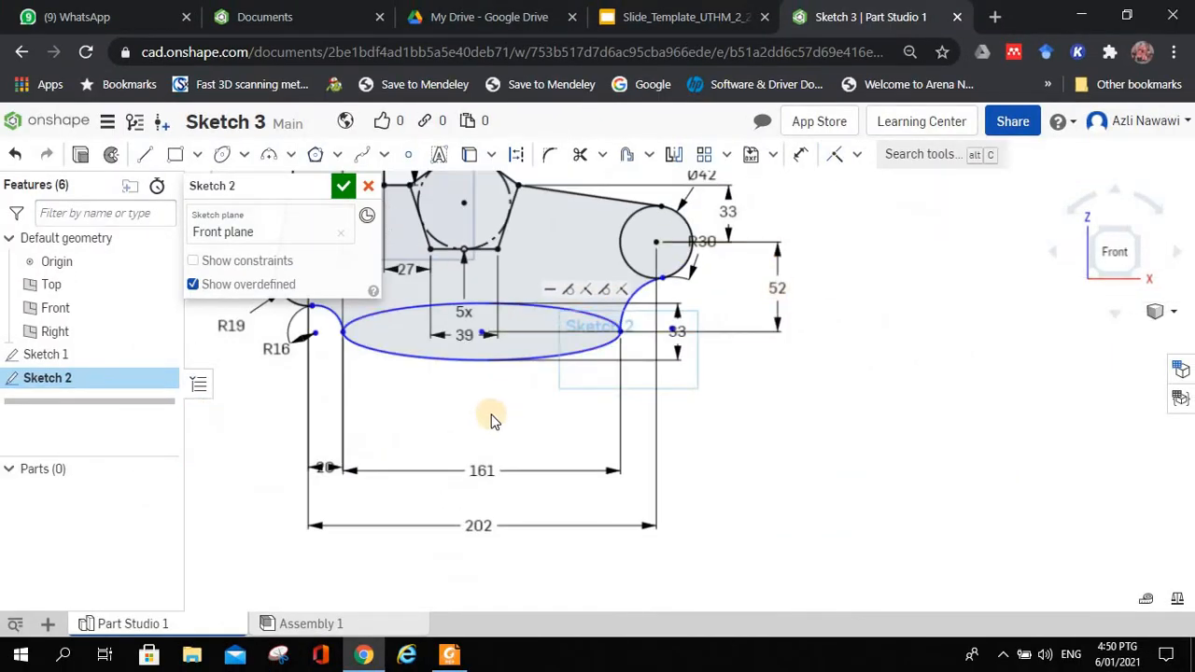
{"action": "mouse_move", "coordinate": [530, 421]}
{"action": "middle_mouse_down"}
{"action": "mouse_move", "coordinate": [729, 422]}
{"action": "mouse_move", "coordinate": [738, 460]}
{"action": "middle_mouse_up"}
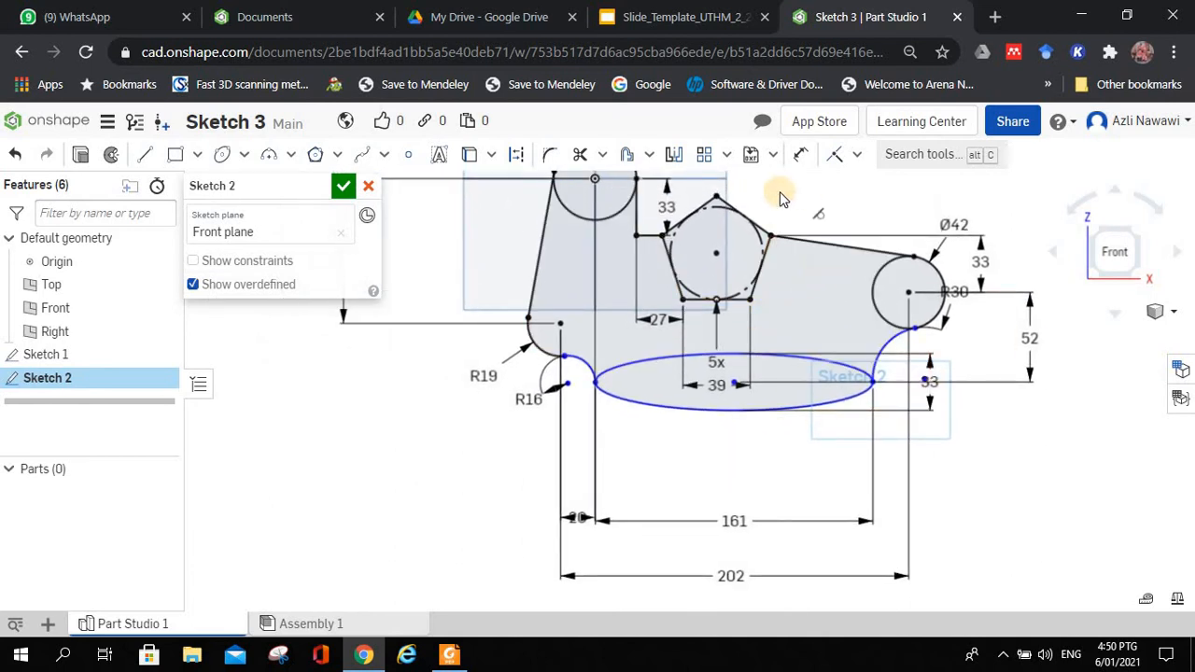
{"action": "scroll", "coordinate": [803, 199], "scroll_direction": "down", "scroll_amount": 2}
{"action": "scroll", "coordinate": [793, 220], "scroll_direction": "up", "scroll_amount": 4}
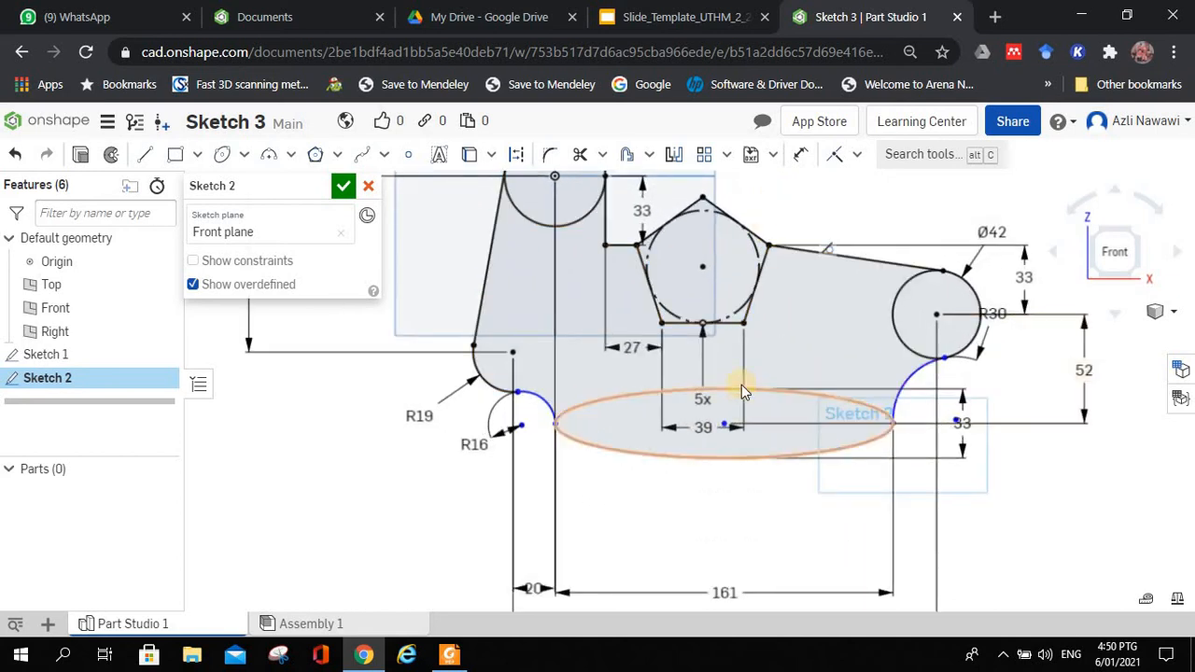
{"action": "left_click", "coordinate": [447, 657]}
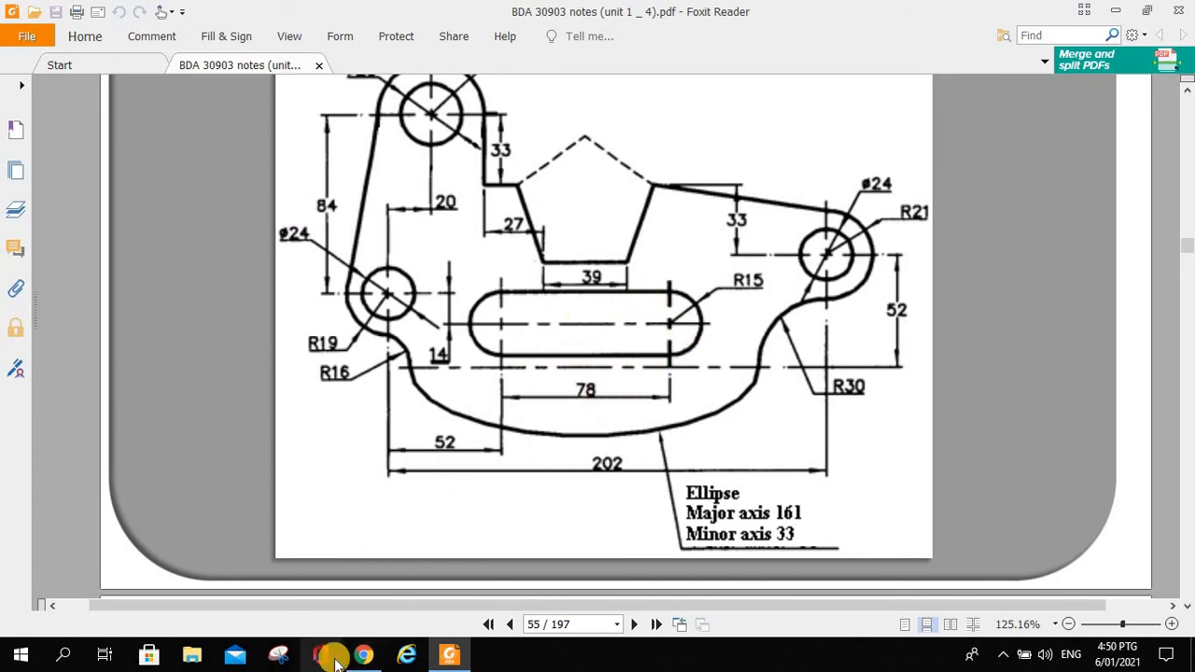
{"action": "left_click", "coordinate": [363, 656]}
{"action": "scroll", "coordinate": [745, 375], "scroll_direction": "up", "scroll_amount": 4}
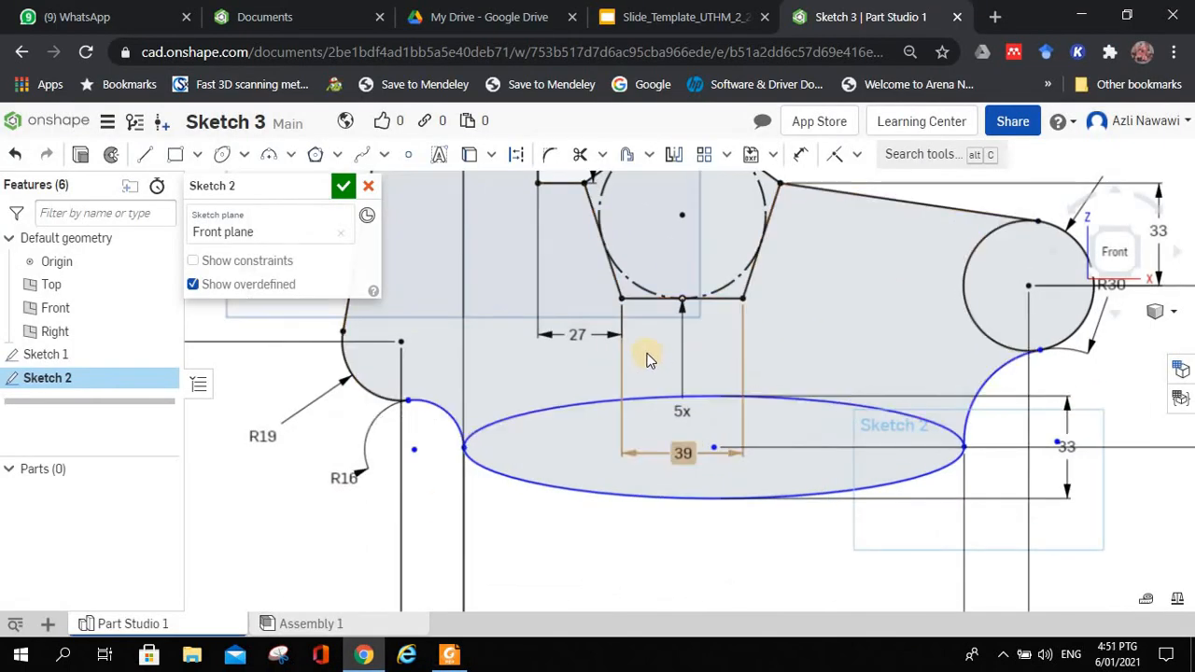
{"action": "scroll", "coordinate": [650, 360], "scroll_direction": "down", "scroll_amount": 3}
{"action": "scroll", "coordinate": [613, 390], "scroll_direction": "up", "scroll_amount": 2}
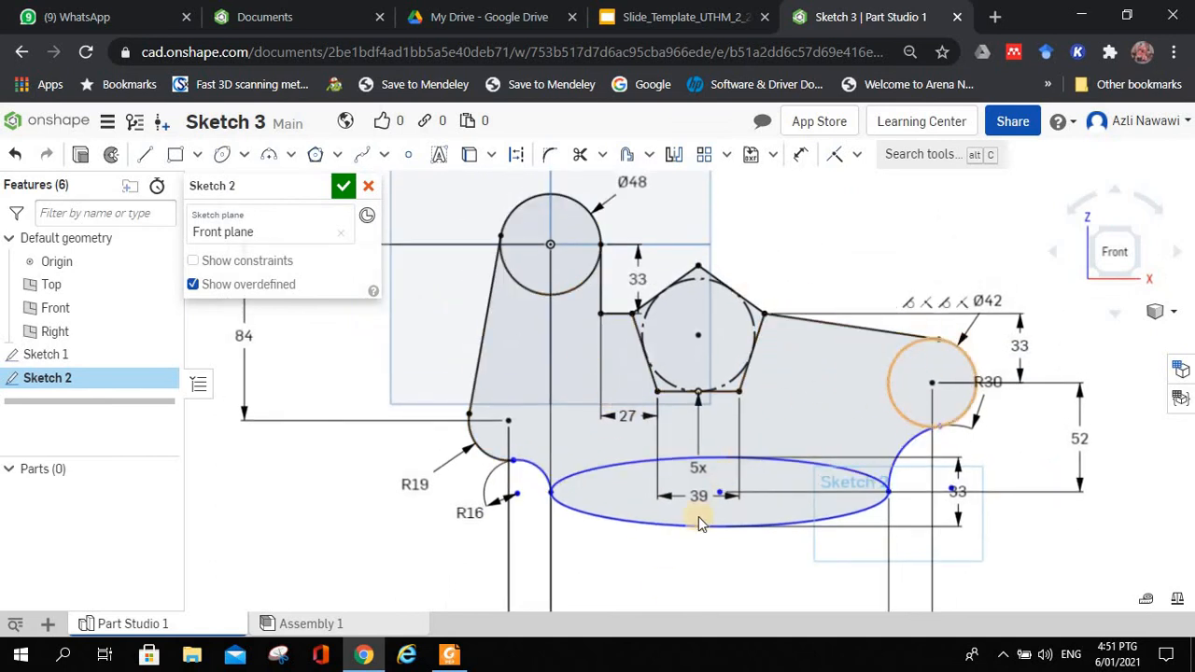
{"action": "scroll", "coordinate": [729, 505], "scroll_direction": "up", "scroll_amount": 3}
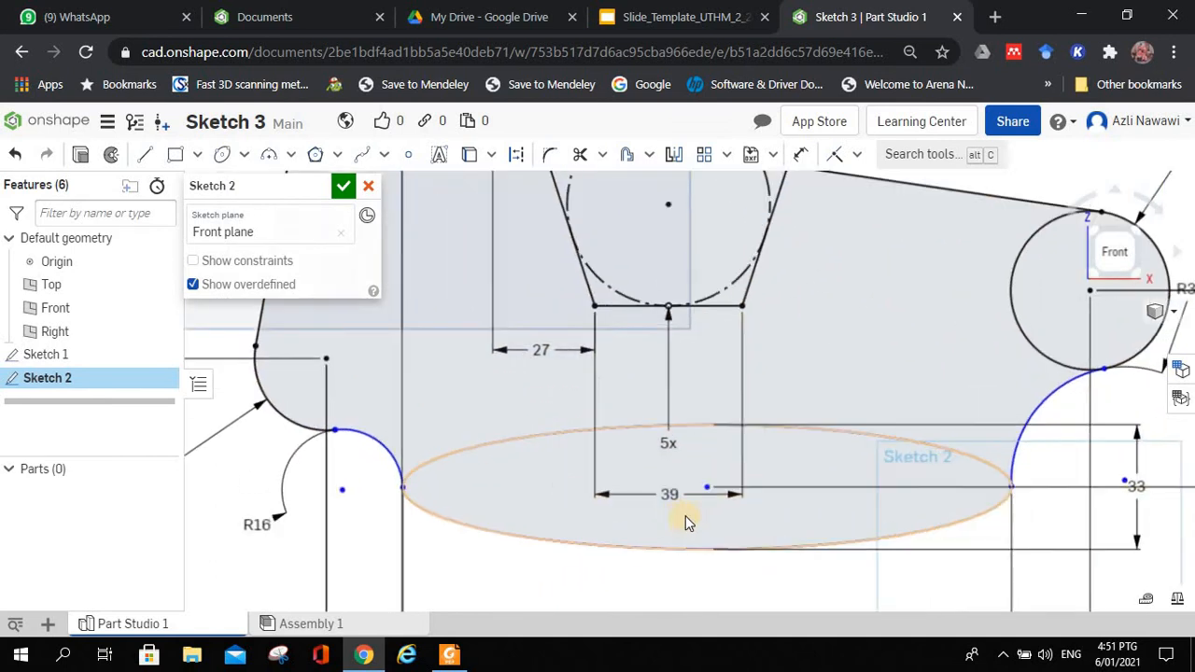
{"action": "scroll", "coordinate": [685, 520], "scroll_direction": "up", "scroll_amount": 1}
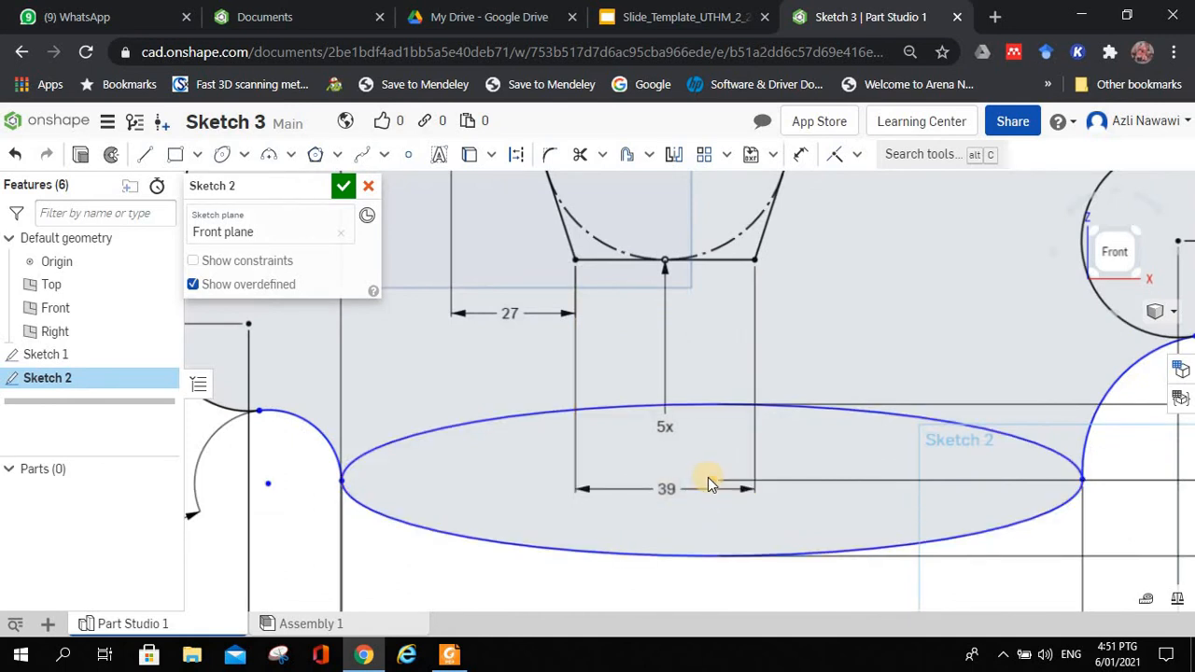
Try moving the ellipse by its centre point to test how the connected R16 and R30 arcs follow
{"action": "left_click", "coordinate": [709, 483]}
{"action": "mouse_move", "coordinate": [710, 482]}
{"action": "left_mouse_down"}
{"action": "mouse_move", "coordinate": [620, 487]}
{"action": "mouse_move", "coordinate": [808, 483]}
{"action": "mouse_move", "coordinate": [730, 486]}
{"action": "mouse_move", "coordinate": [773, 481]}
{"action": "mouse_move", "coordinate": [603, 440]}
{"action": "mouse_move", "coordinate": [834, 464]}
{"action": "mouse_move", "coordinate": [552, 455]}
{"action": "mouse_move", "coordinate": [728, 453]}
{"action": "mouse_move", "coordinate": [713, 473]}
{"action": "mouse_move", "coordinate": [594, 459]}
{"action": "mouse_move", "coordinate": [617, 448]}
{"action": "mouse_move", "coordinate": [731, 468]}
{"action": "left_mouse_up"}
{"action": "scroll", "coordinate": [606, 466], "scroll_direction": "up", "scroll_amount": 2}
{"action": "scroll", "coordinate": [606, 467], "scroll_direction": "down", "scroll_amount": 4}
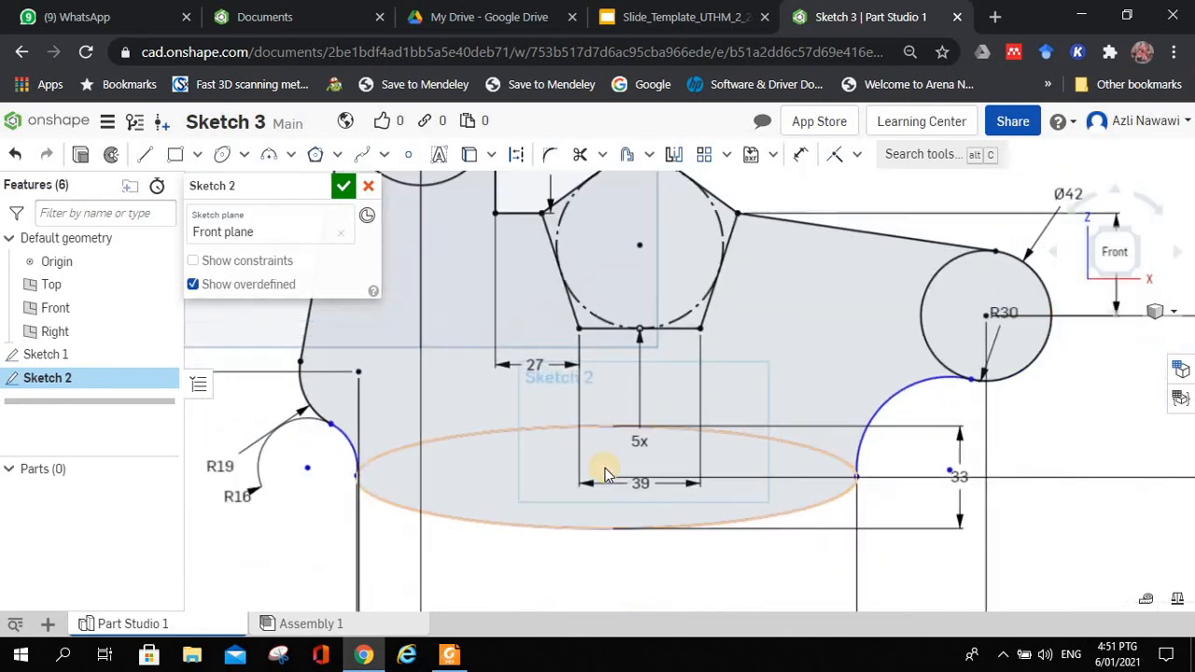
{"action": "left_click_drag", "start_coordinate": [605, 468], "coordinate": [700, 427]}
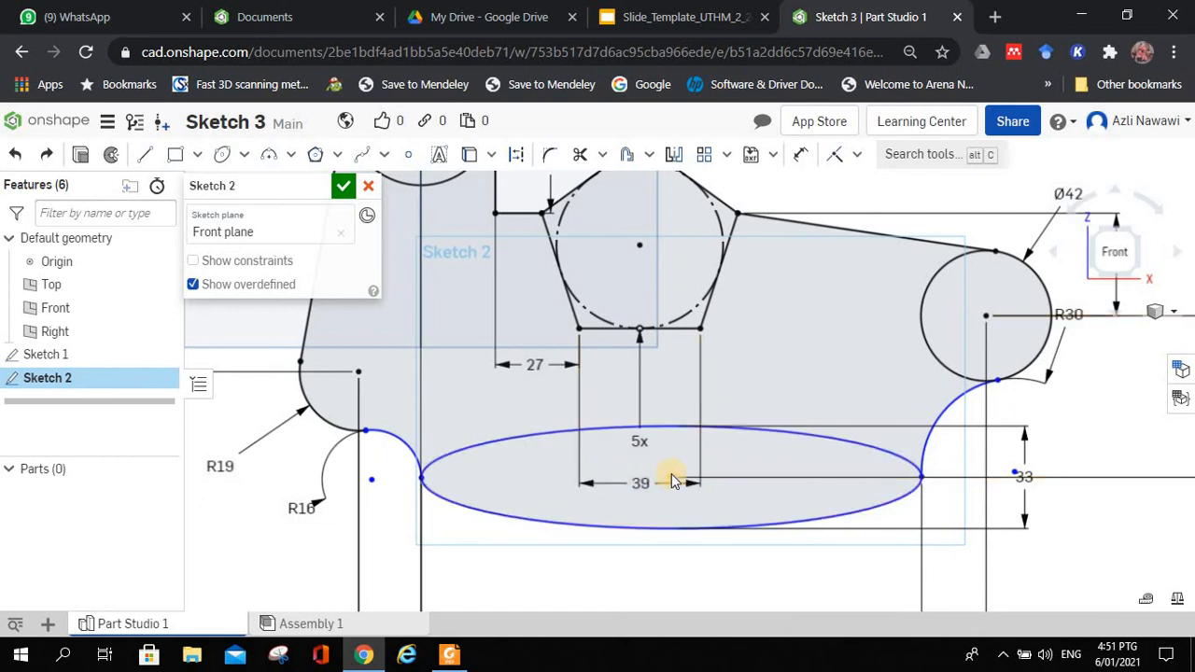
{"action": "mouse_move", "coordinate": [673, 479]}
{"action": "left_mouse_down"}
{"action": "mouse_move", "coordinate": [722, 476]}
{"action": "mouse_move", "coordinate": [646, 479]}
{"action": "mouse_move", "coordinate": [672, 390]}
{"action": "mouse_move", "coordinate": [679, 483]}
{"action": "mouse_move", "coordinate": [755, 480]}
{"action": "mouse_move", "coordinate": [635, 480]}
{"action": "mouse_move", "coordinate": [673, 465]}
{"action": "left_mouse_up"}
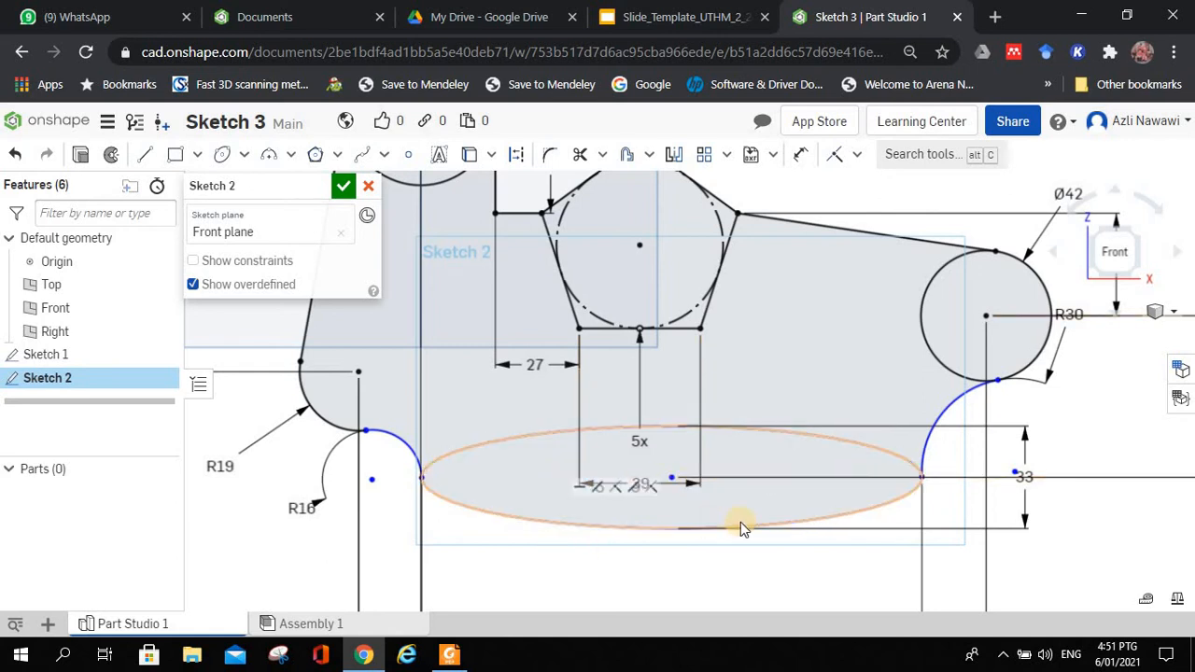
Switch to the reference drawing in Foxit Reader, examine the slot's dimensions and position, and return to the Onshape sketch
{"action": "left_click", "coordinate": [446, 658]}
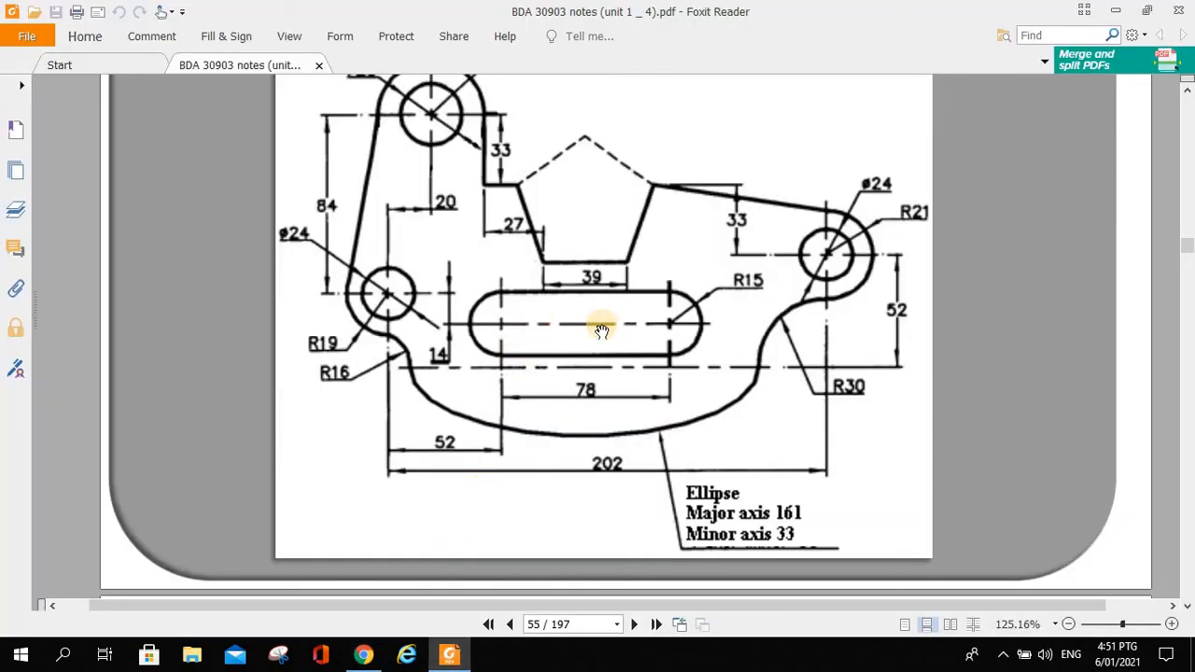
{"action": "scroll", "coordinate": [597, 326], "scroll_direction": "up", "scroll_amount": 3}
{"action": "scroll", "coordinate": [541, 420], "scroll_direction": "down", "scroll_amount": 1}
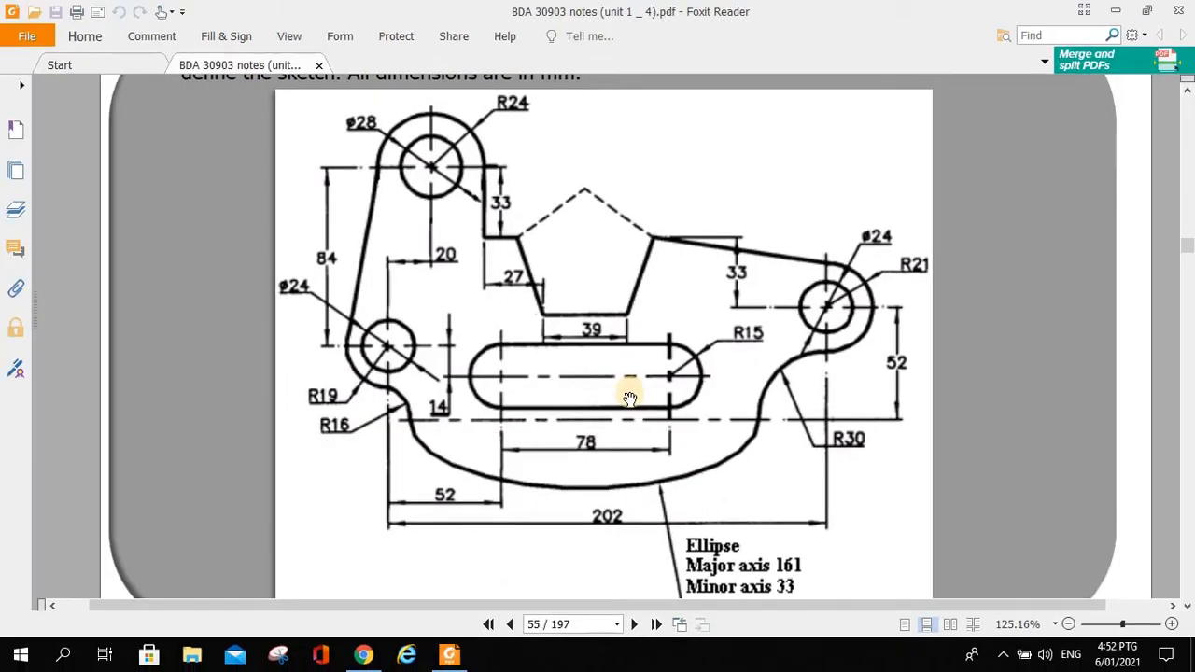
{"action": "left_click", "coordinate": [364, 655]}
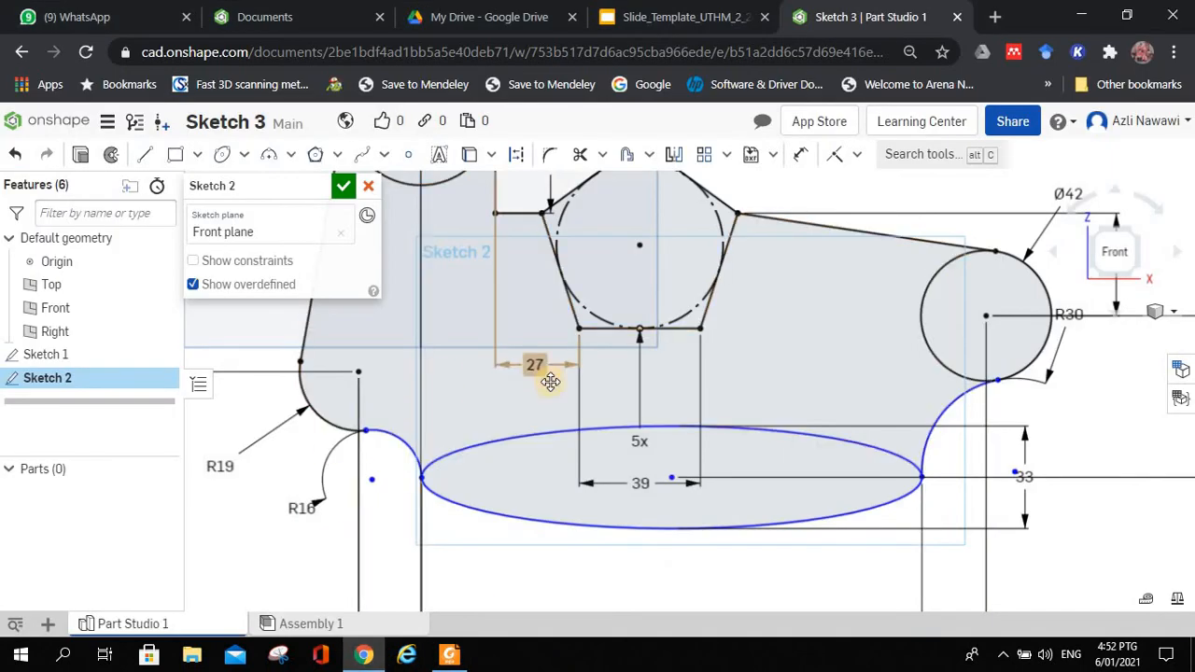
Sketch a horizontal construction line about 91 mm long between the pentagon's base and the ellipse
{"action": "scroll", "coordinate": [547, 376], "scroll_direction": "up", "scroll_amount": 3}
{"action": "scroll", "coordinate": [570, 382], "scroll_direction": "down", "scroll_amount": 5}
{"action": "scroll", "coordinate": [642, 336], "scroll_direction": "up", "scroll_amount": 2}
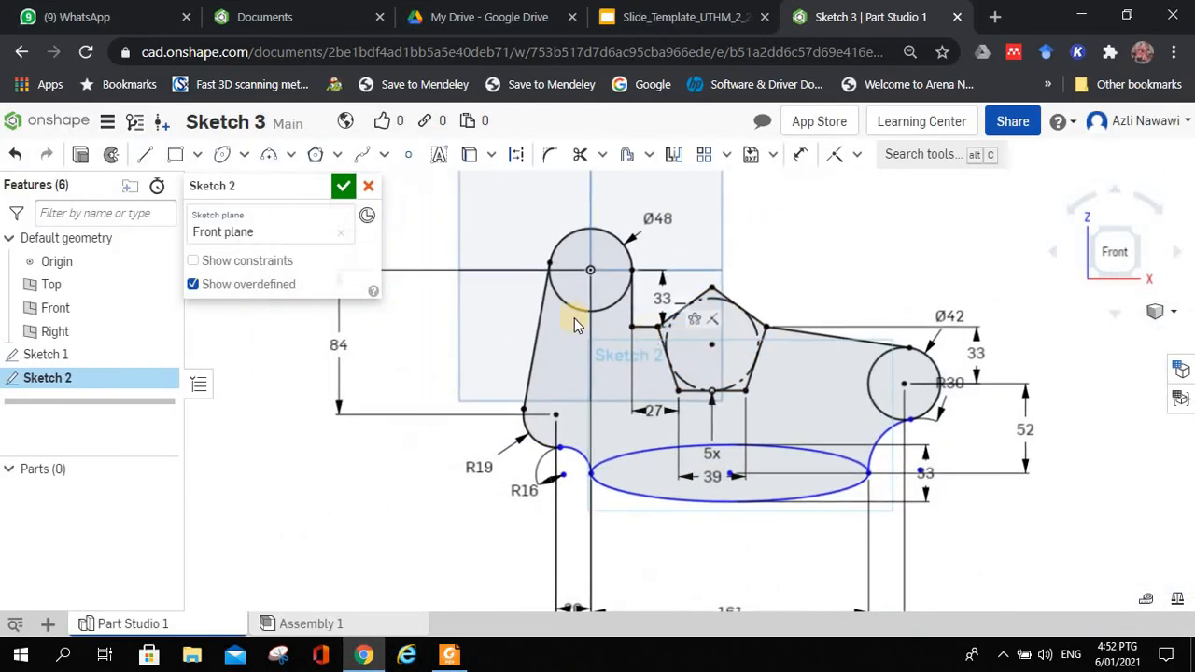
{"action": "scroll", "coordinate": [563, 316], "scroll_direction": "up", "scroll_amount": 4}
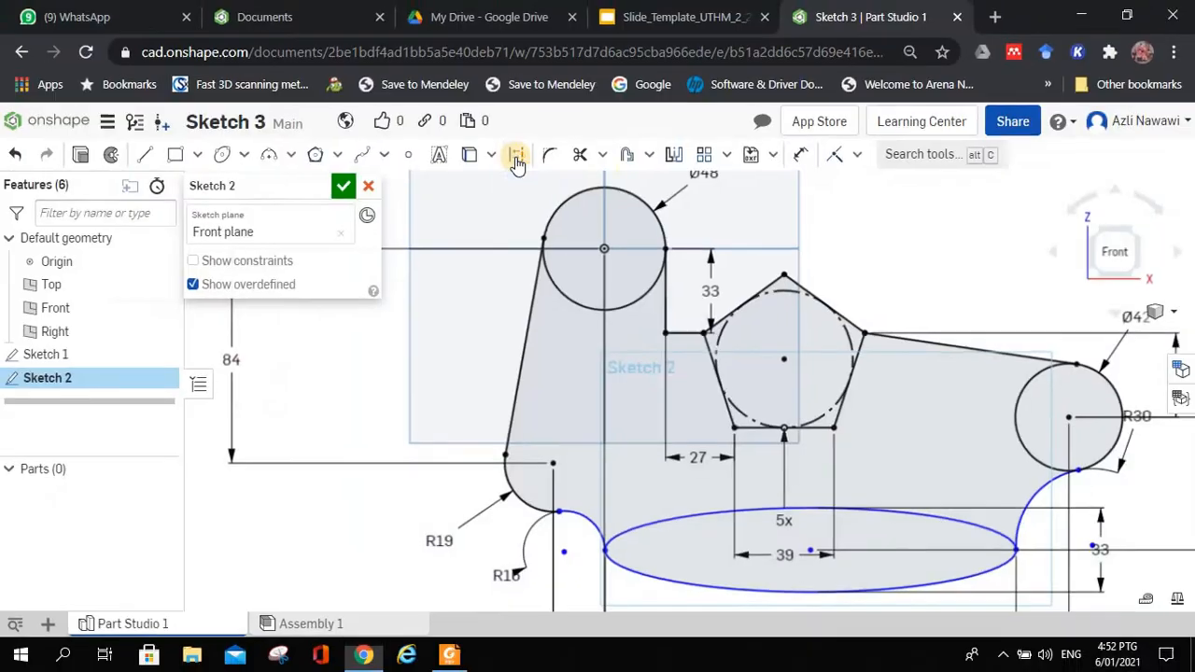
{"action": "left_click", "coordinate": [516, 155]}
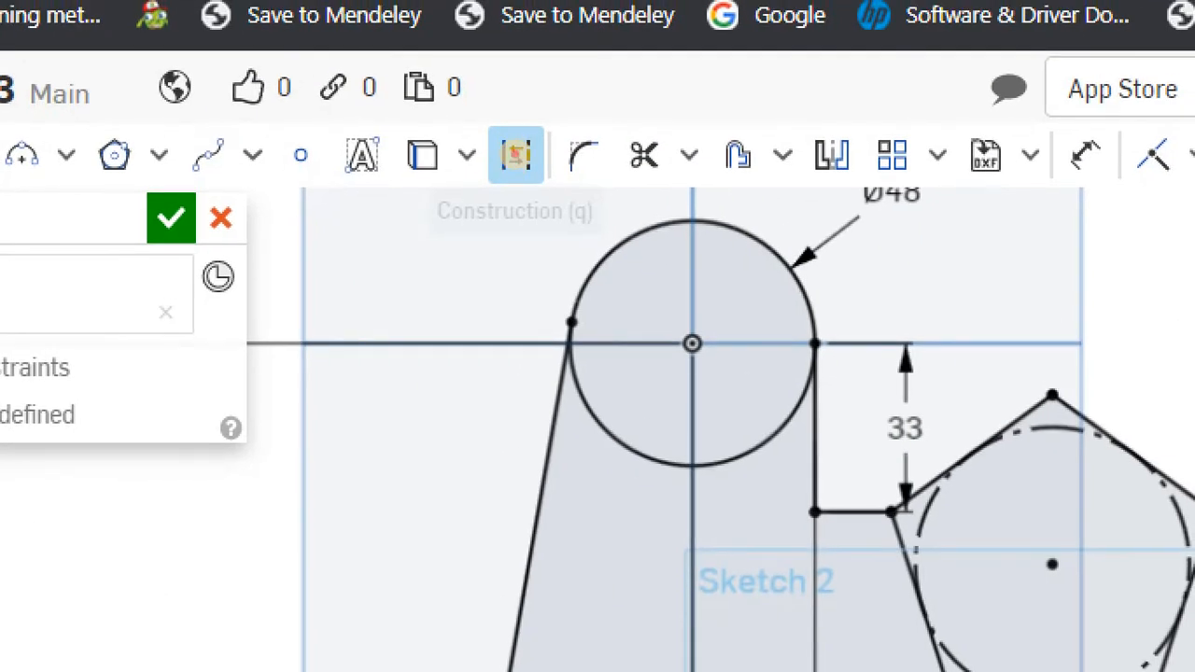
{"action": "left_click", "coordinate": [514, 152]}
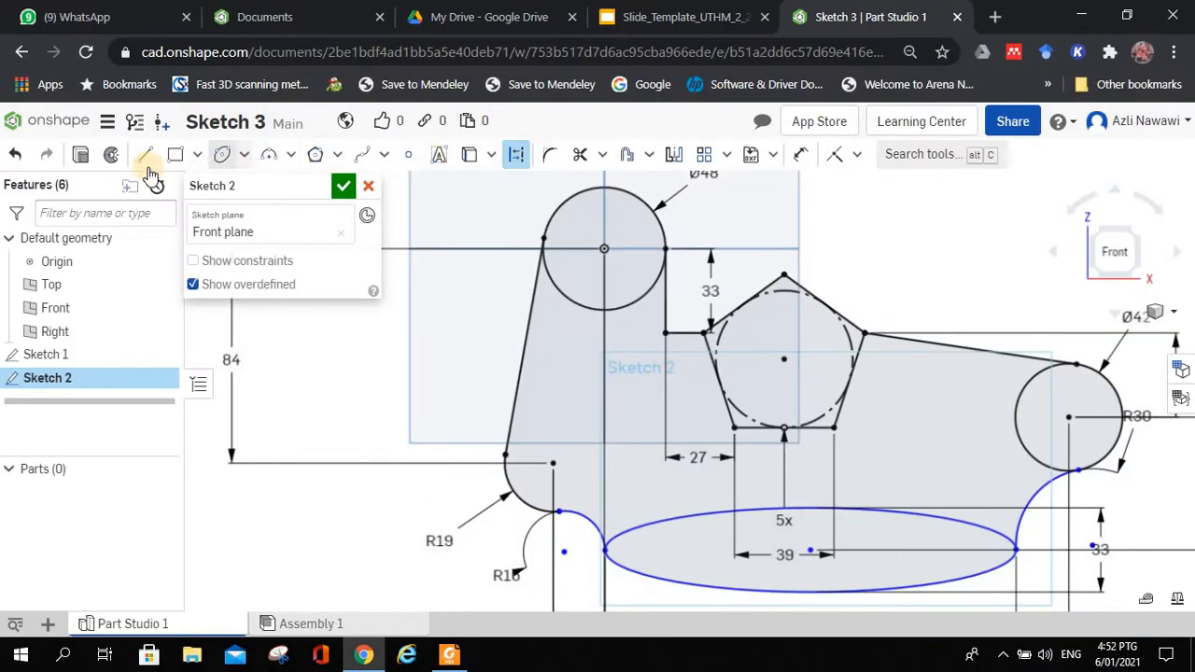
{"action": "left_click", "coordinate": [142, 156]}
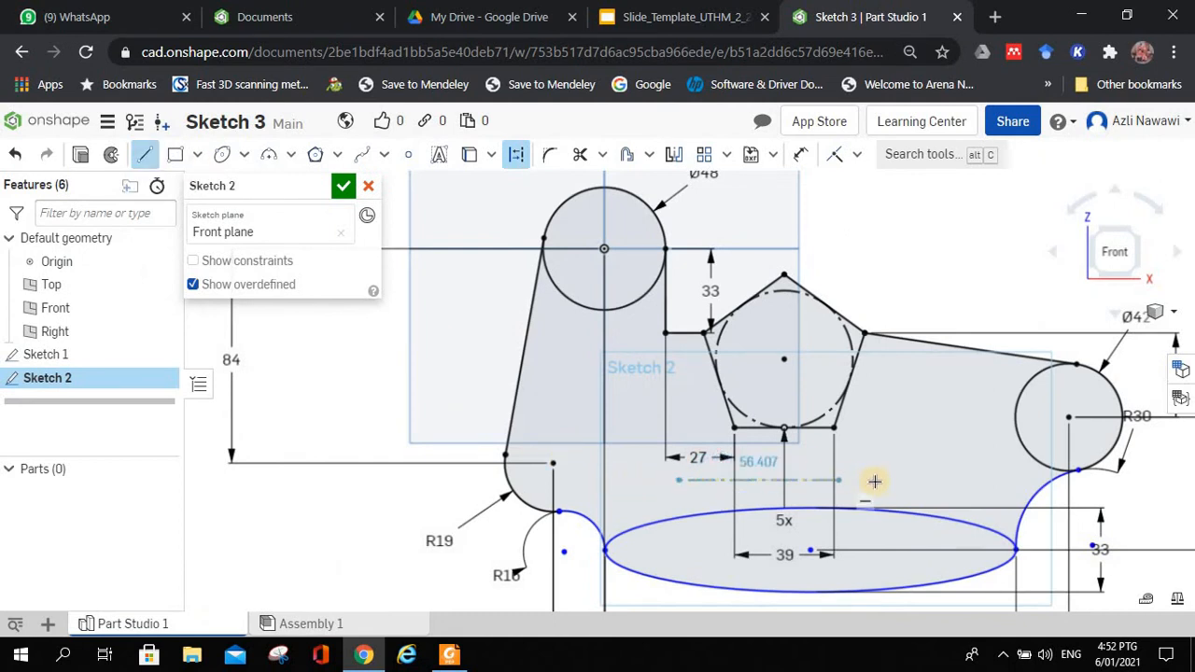
{"action": "left_click", "coordinate": [911, 479]}
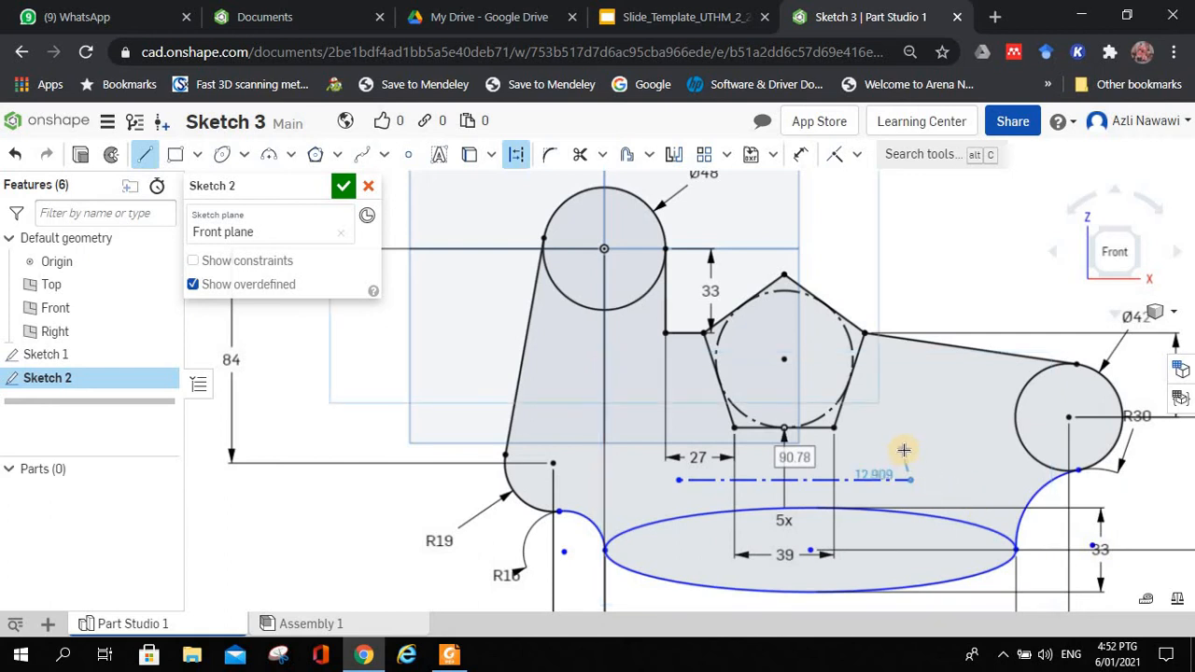
{"action": "scroll", "coordinate": [881, 471], "scroll_direction": "up", "scroll_amount": 5}
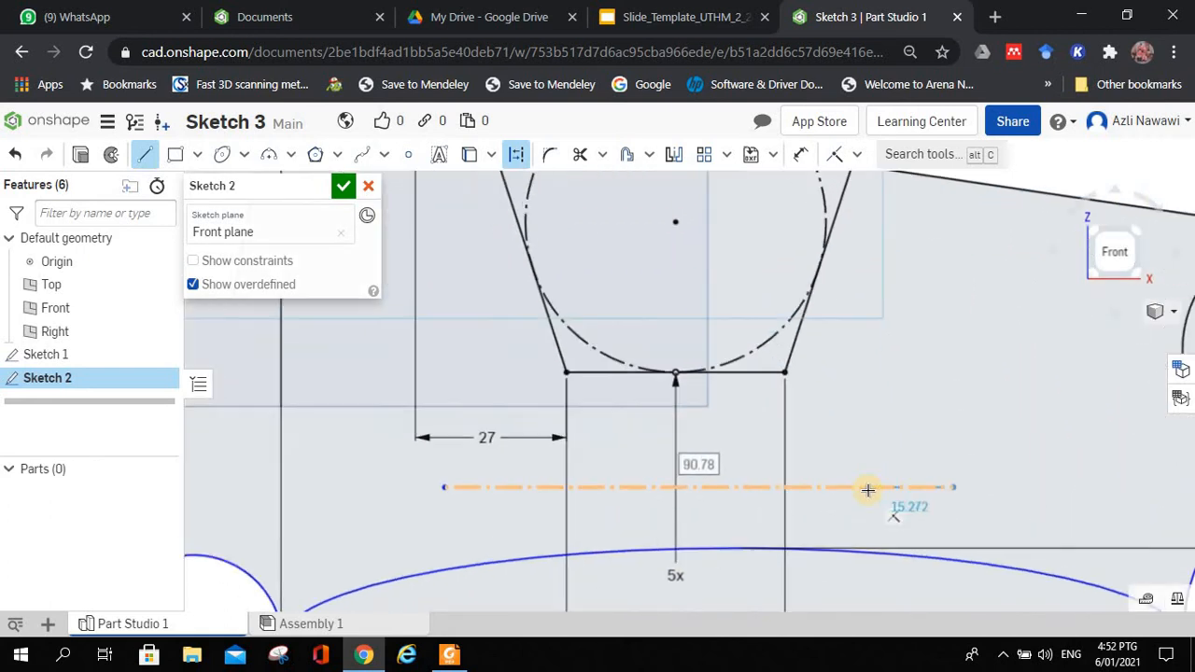
Check the slot's centre distance in the reference drawing in Foxit Reader and return to the Onshape sketch
{"action": "key", "text": "Escape"}
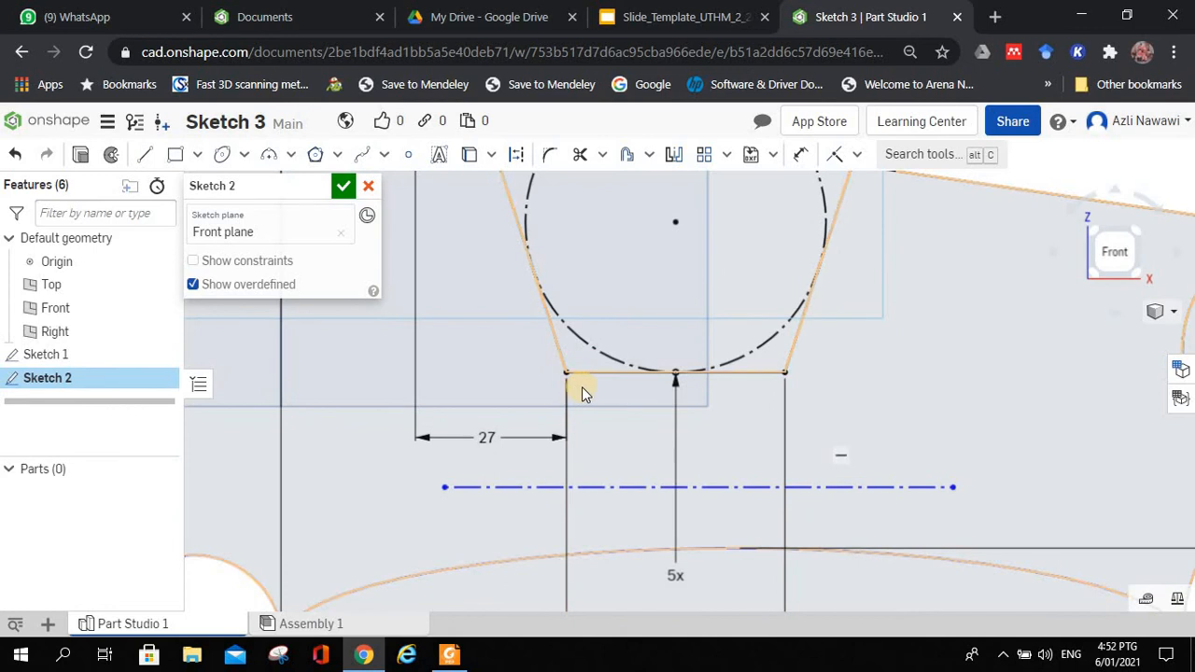
{"action": "scroll", "coordinate": [581, 387], "scroll_direction": "down", "scroll_amount": 5}
{"action": "scroll", "coordinate": [644, 452], "scroll_direction": "down", "scroll_amount": 3}
{"action": "left_click", "coordinate": [449, 655]}
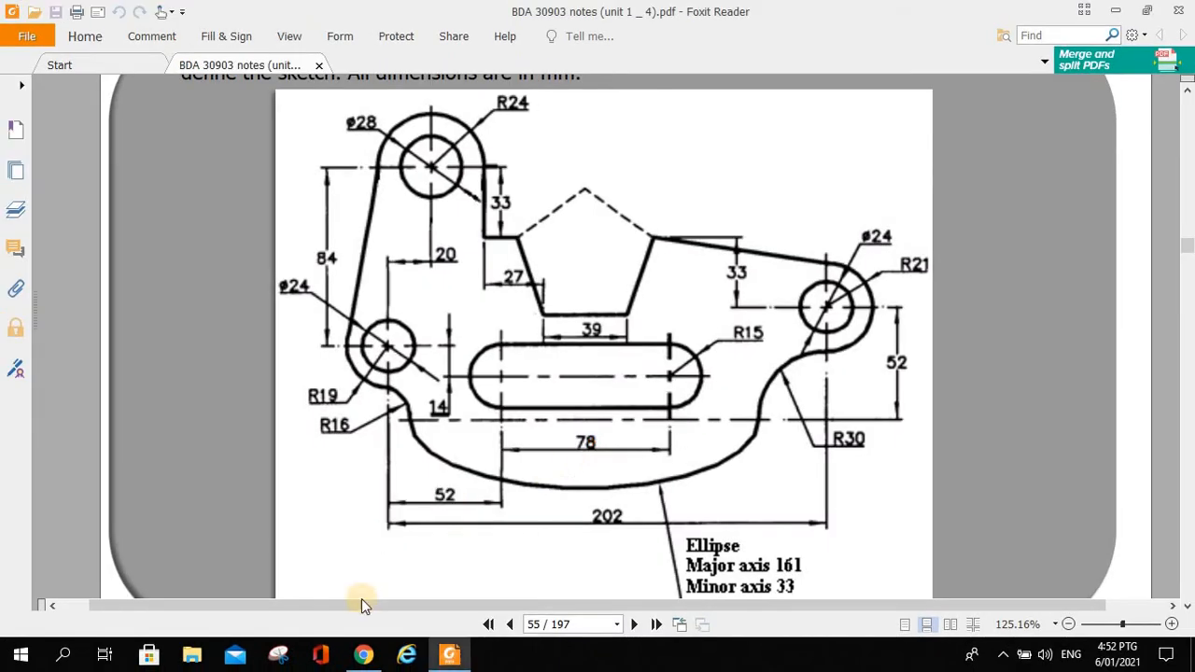
{"action": "left_click", "coordinate": [363, 655]}
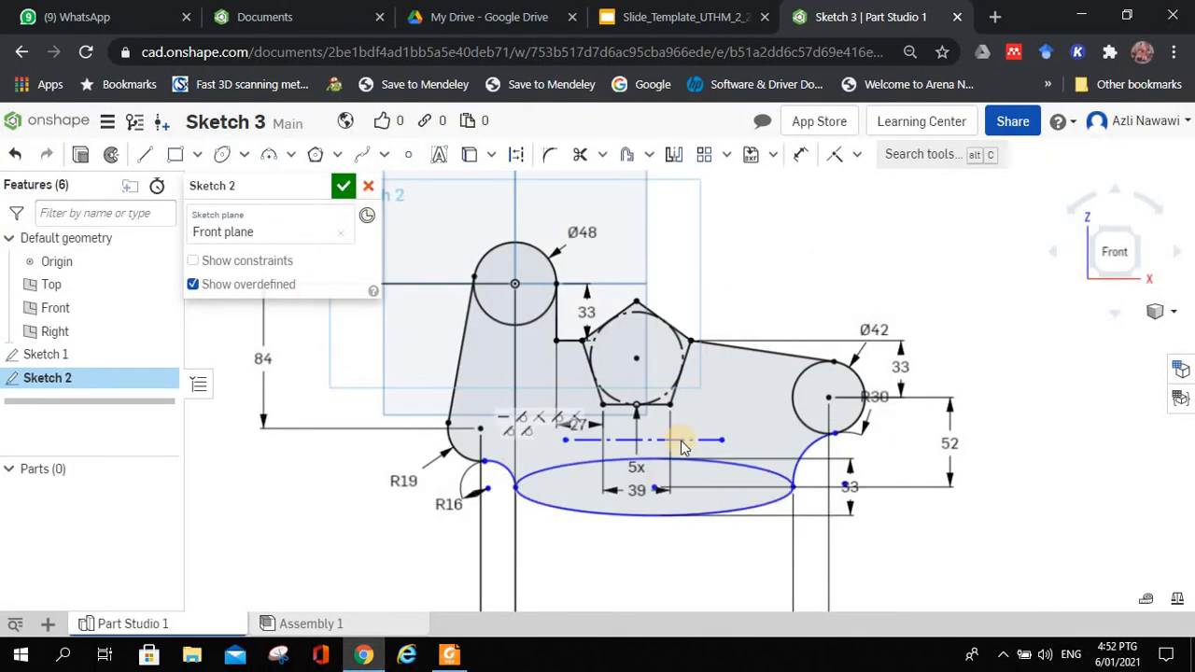
Dimension the horizontal construction line between the pentagon and the ellipse and set its length to 78 mm
{"action": "scroll", "coordinate": [689, 469], "scroll_direction": "up", "scroll_amount": 5}
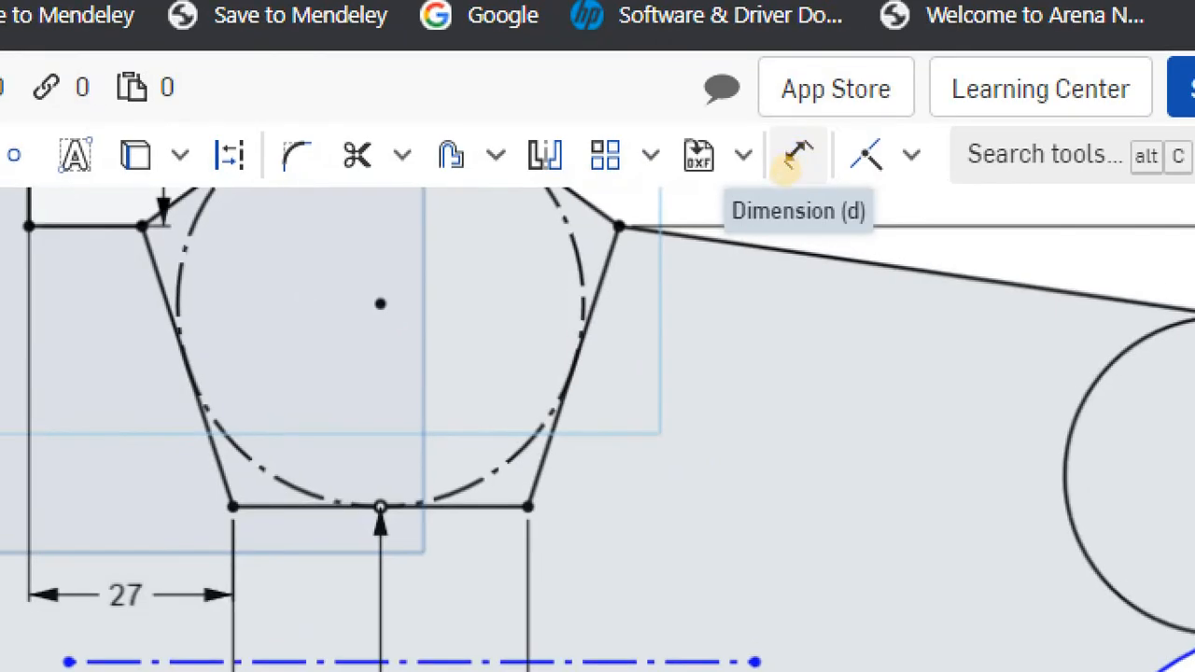
{"action": "left_click", "coordinate": [792, 159]}
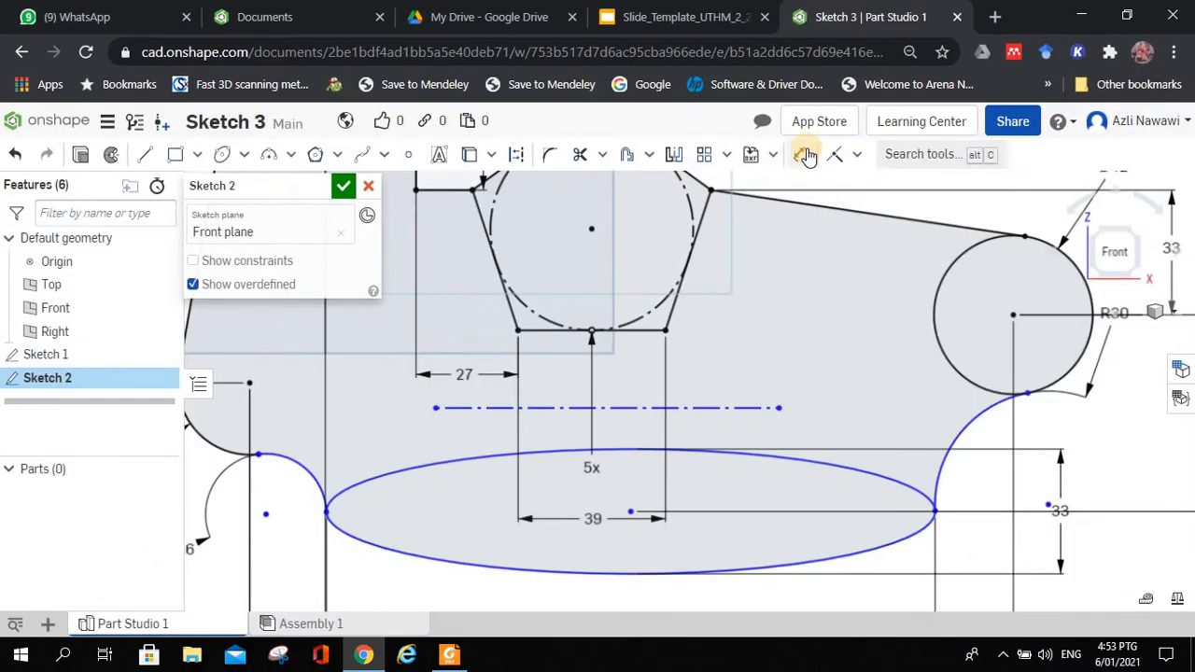
{"action": "left_click", "coordinate": [639, 410]}
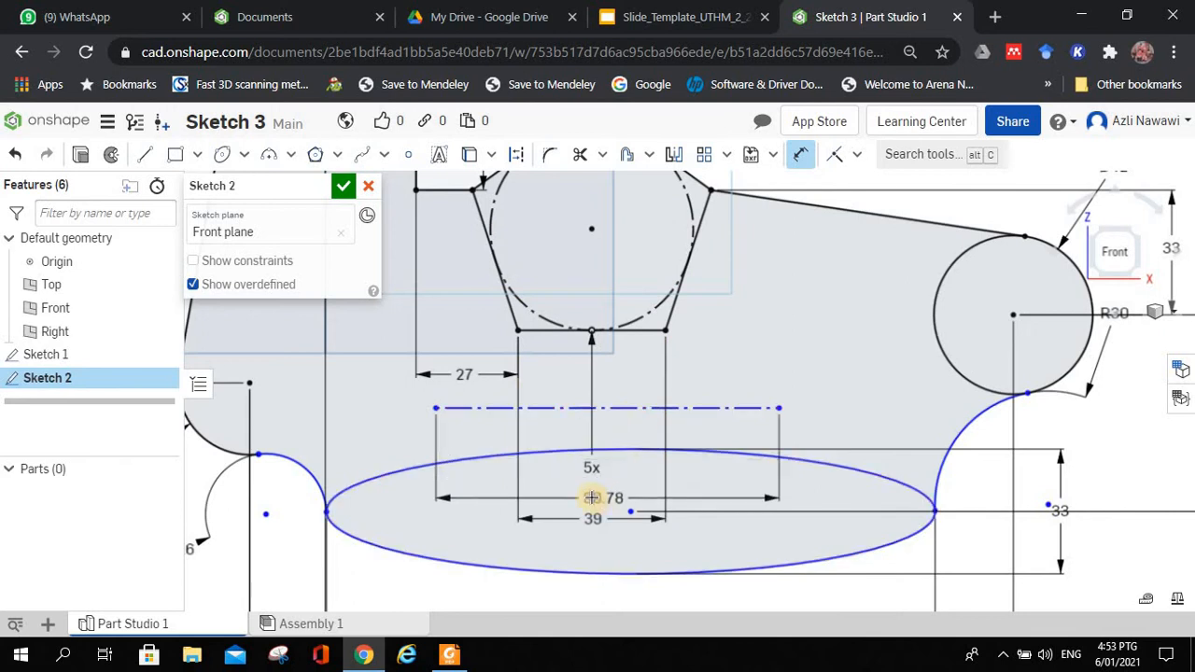
{"action": "left_click", "coordinate": [591, 496]}
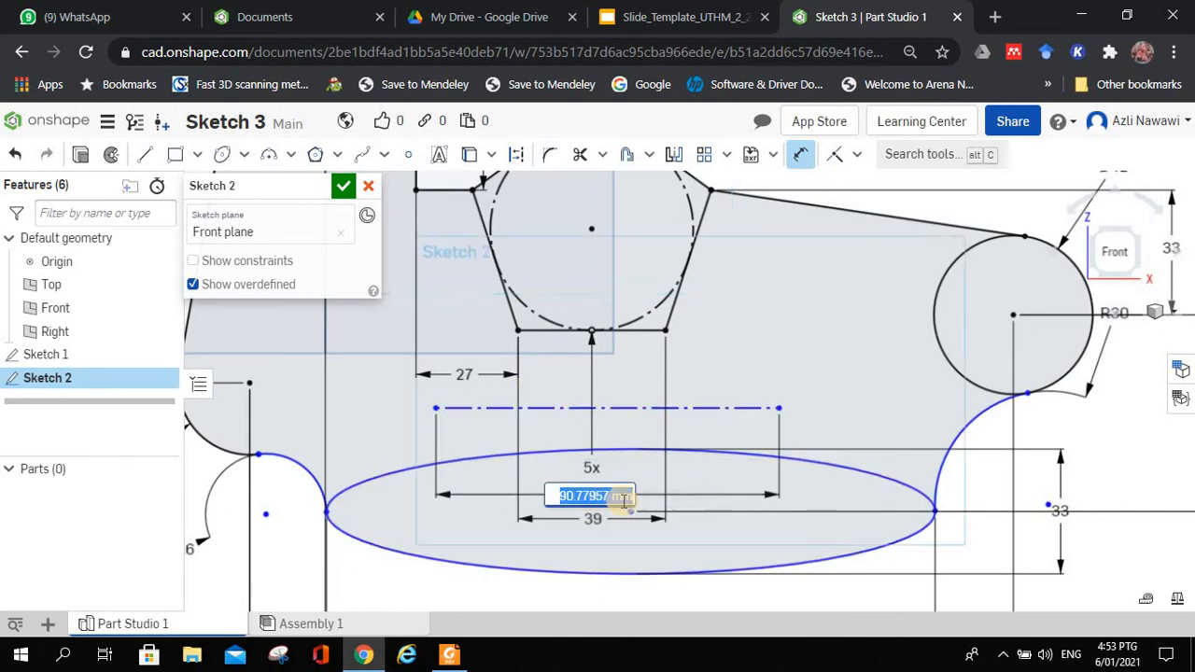
{"action": "key", "text": "BackSpace"}
{"action": "type", "text": "78"}
{"action": "key", "text": "Return"}
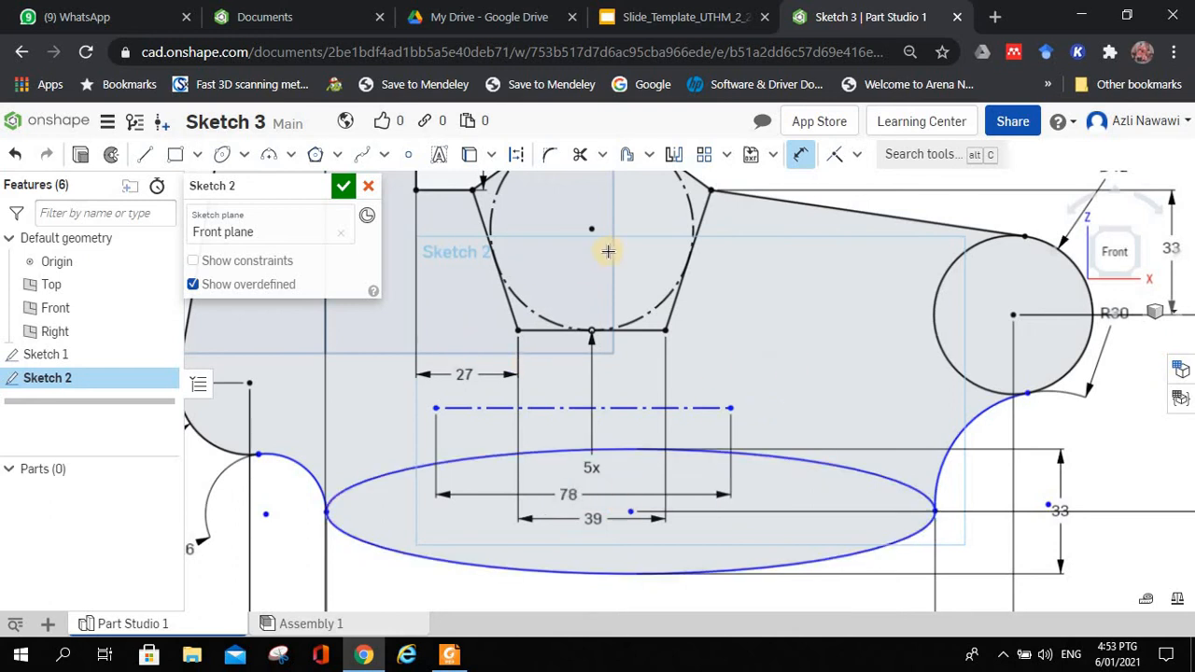
Examine the slot's rounded ends and centreline in the reference drawing in Foxit Reader, comparing them with the Slot option in Onshape
{"action": "left_click", "coordinate": [449, 655]}
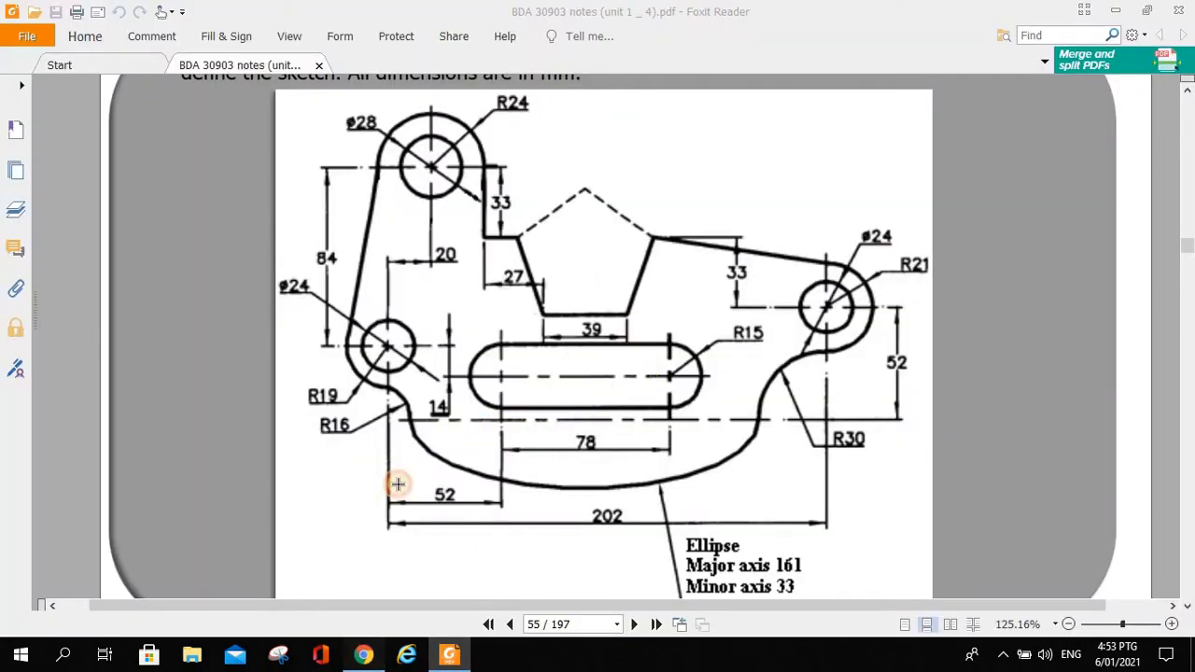
{"action": "left_click", "coordinate": [363, 655]}
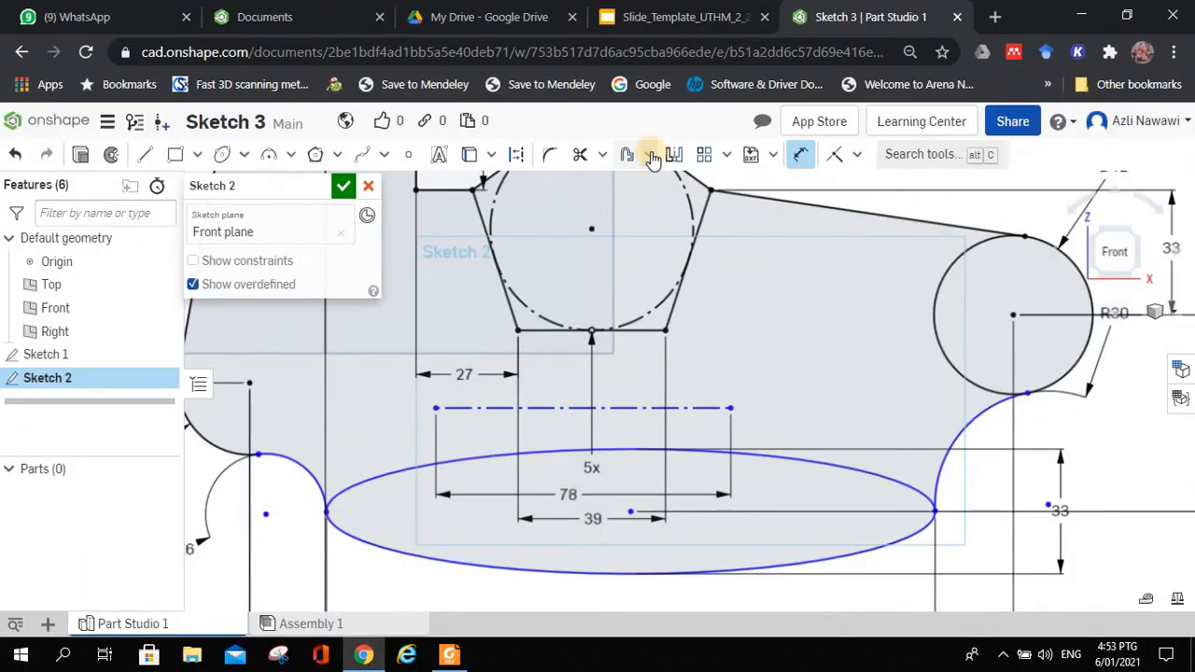
{"action": "left_click", "coordinate": [650, 157]}
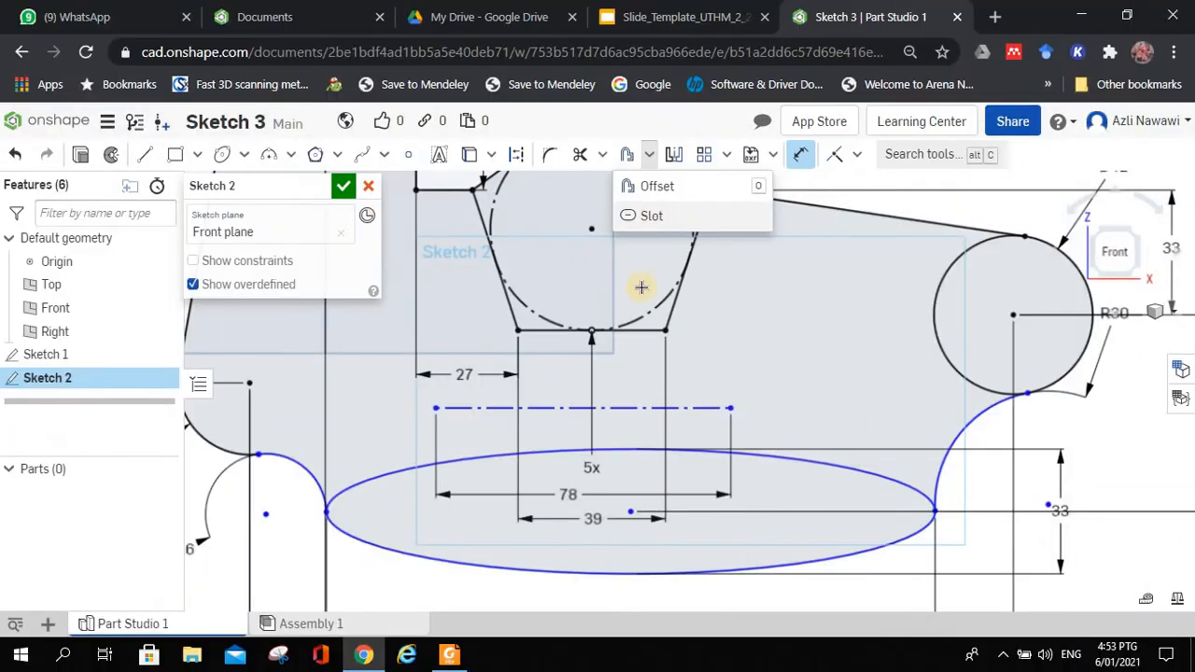
{"action": "left_click", "coordinate": [452, 657]}
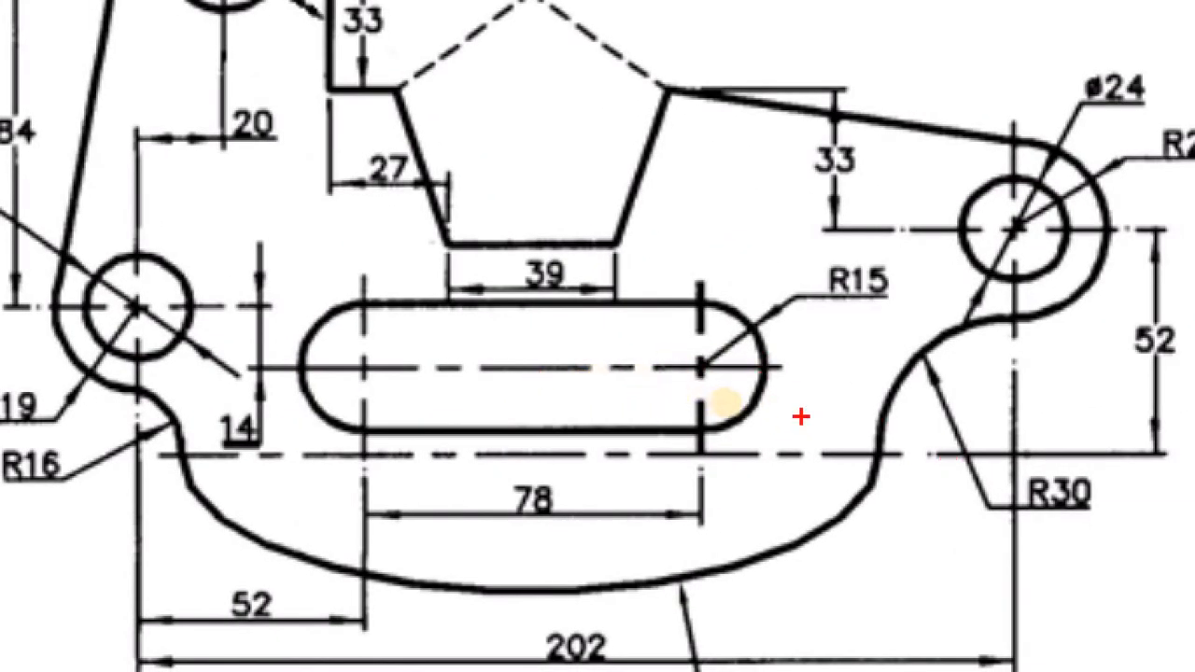
{"action": "mouse_move", "coordinate": [789, 409]}
{"action": "left_mouse_down"}
{"action": "mouse_move", "coordinate": [907, 430]}
{"action": "mouse_move", "coordinate": [961, 555]}
{"action": "mouse_move", "coordinate": [960, 625]}
{"action": "left_mouse_up"}
{"action": "mouse_move", "coordinate": [770, 625]}
{"action": "left_mouse_down"}
{"action": "mouse_move", "coordinate": [616, 509]}
{"action": "mouse_move", "coordinate": [733, 472]}
{"action": "left_mouse_up"}
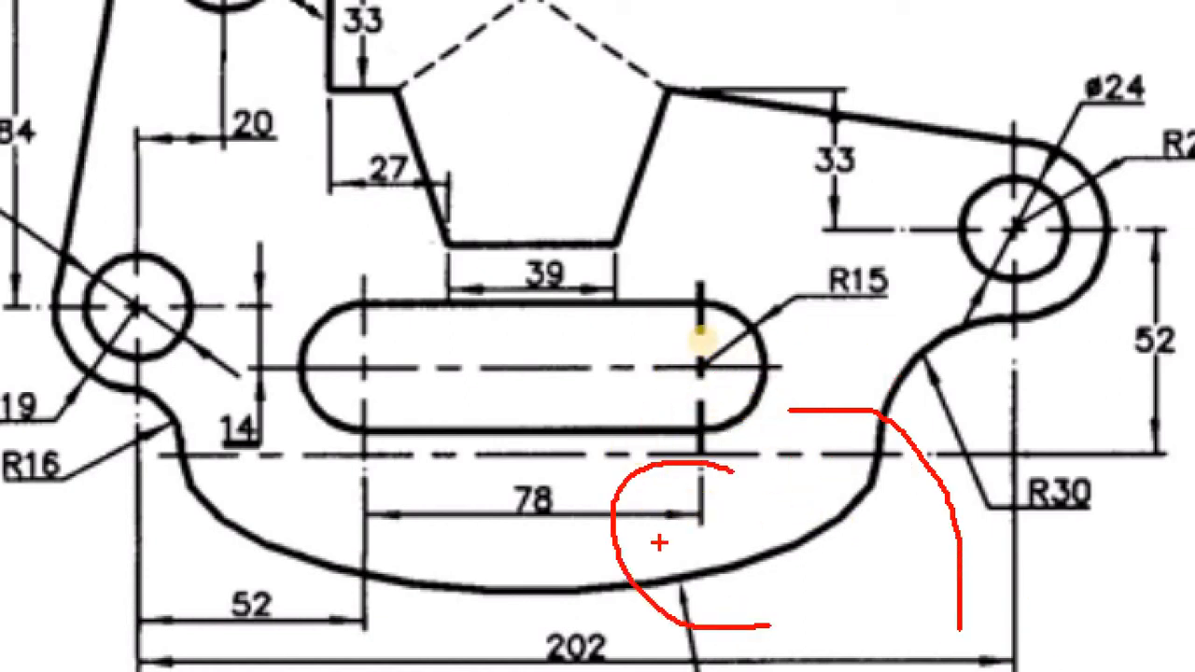
{"action": "key", "text": "Escape"}
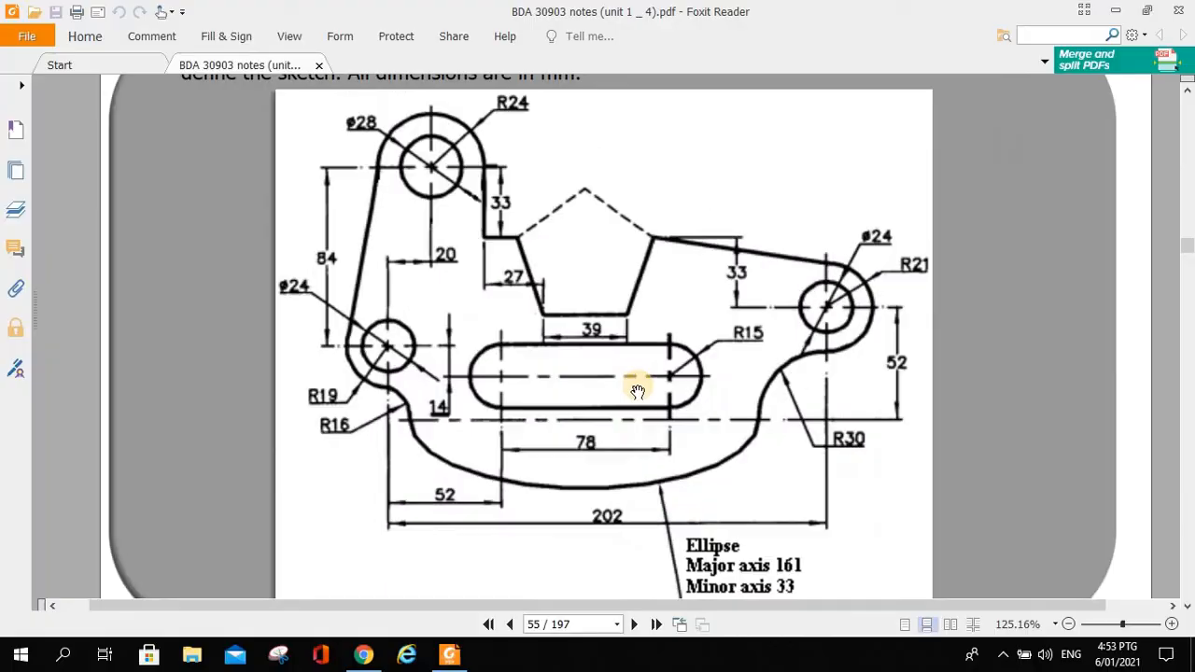
{"action": "left_click", "coordinate": [370, 656]}
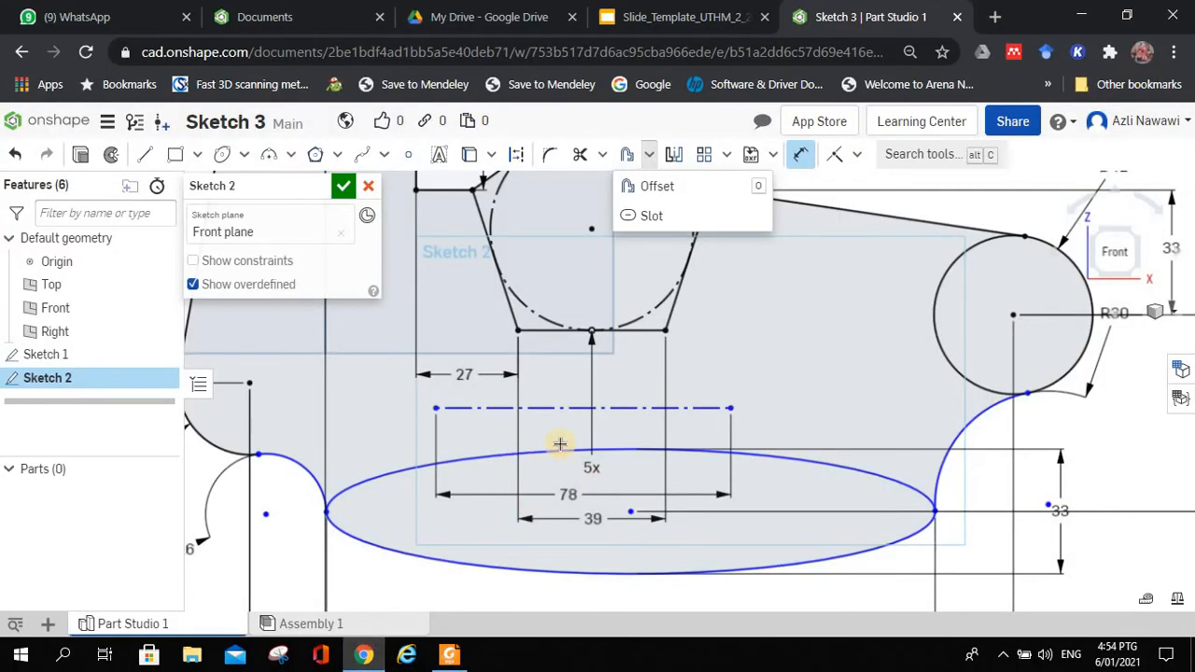
{"action": "left_click", "coordinate": [661, 221]}
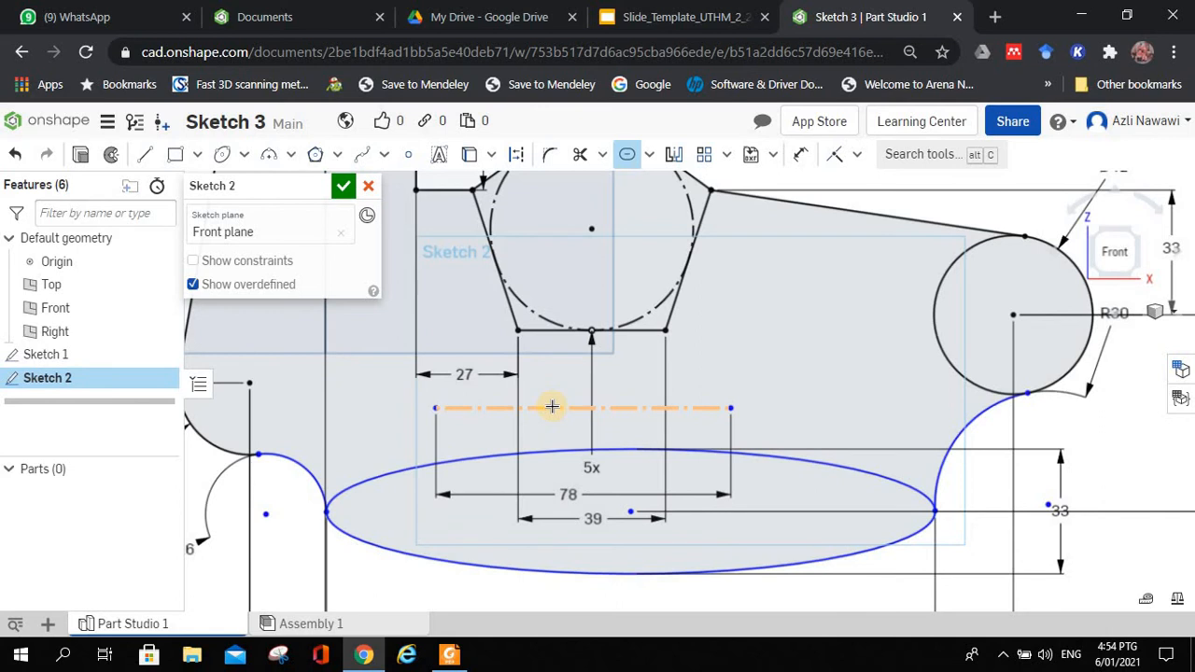
{"action": "scroll", "coordinate": [549, 407], "scroll_direction": "down", "scroll_amount": 4}
{"action": "scroll", "coordinate": [559, 413], "scroll_direction": "up", "scroll_amount": 6}
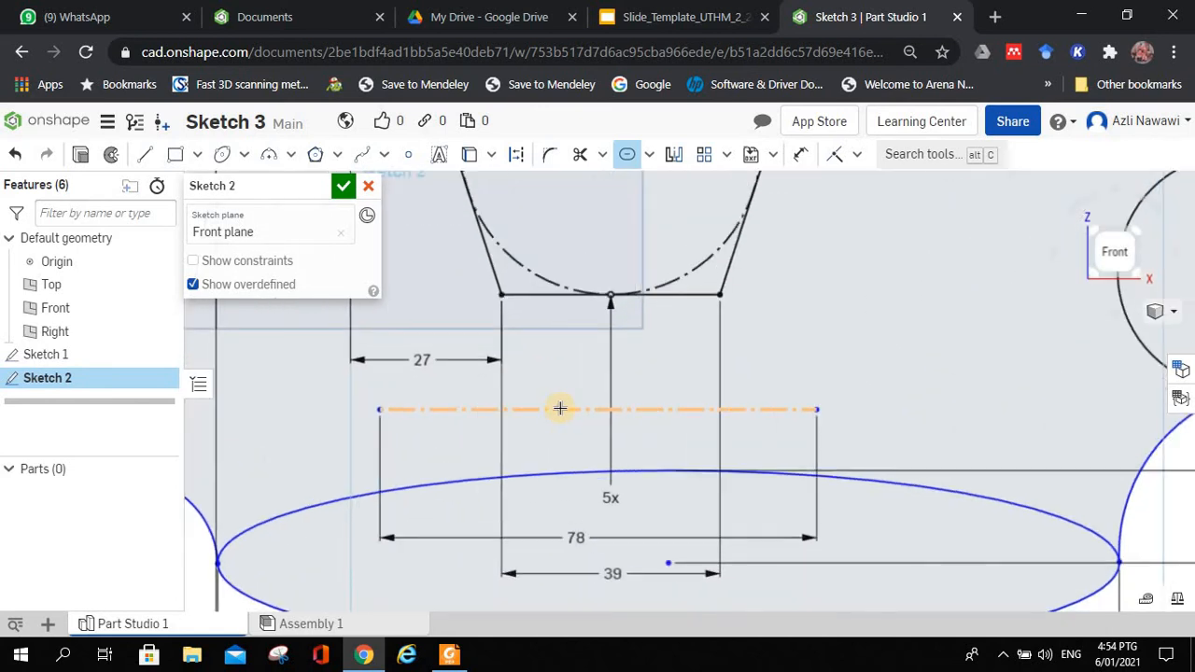
{"action": "left_click", "coordinate": [560, 409]}
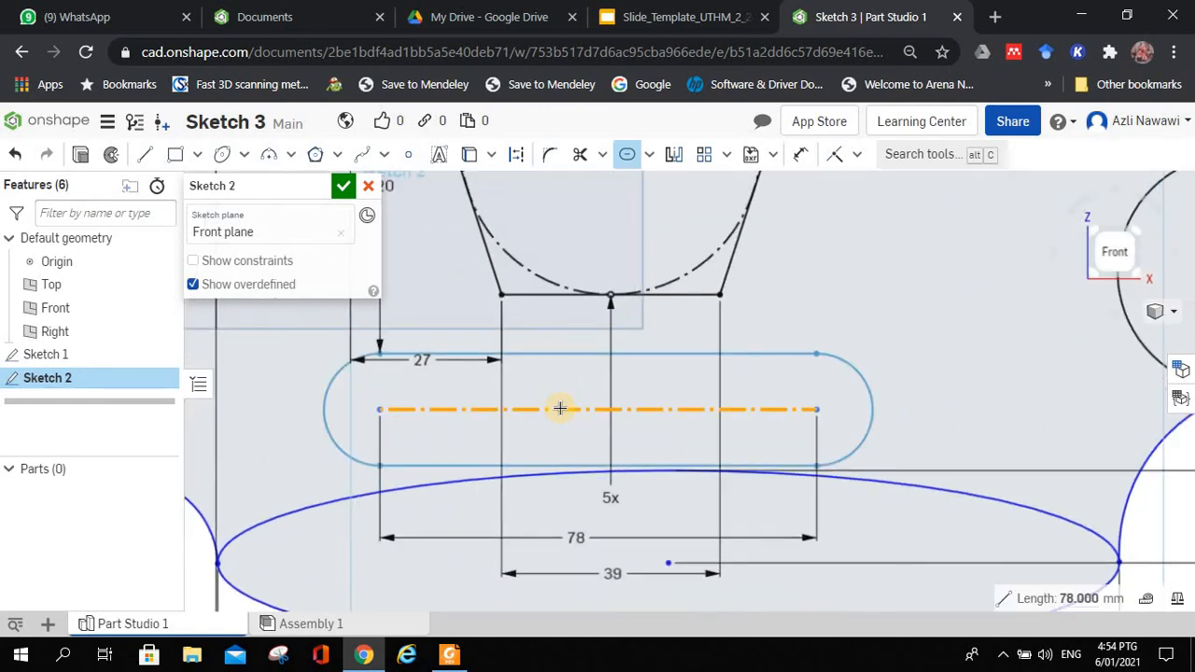
{"action": "scroll", "coordinate": [645, 396], "scroll_direction": "down", "scroll_amount": 5}
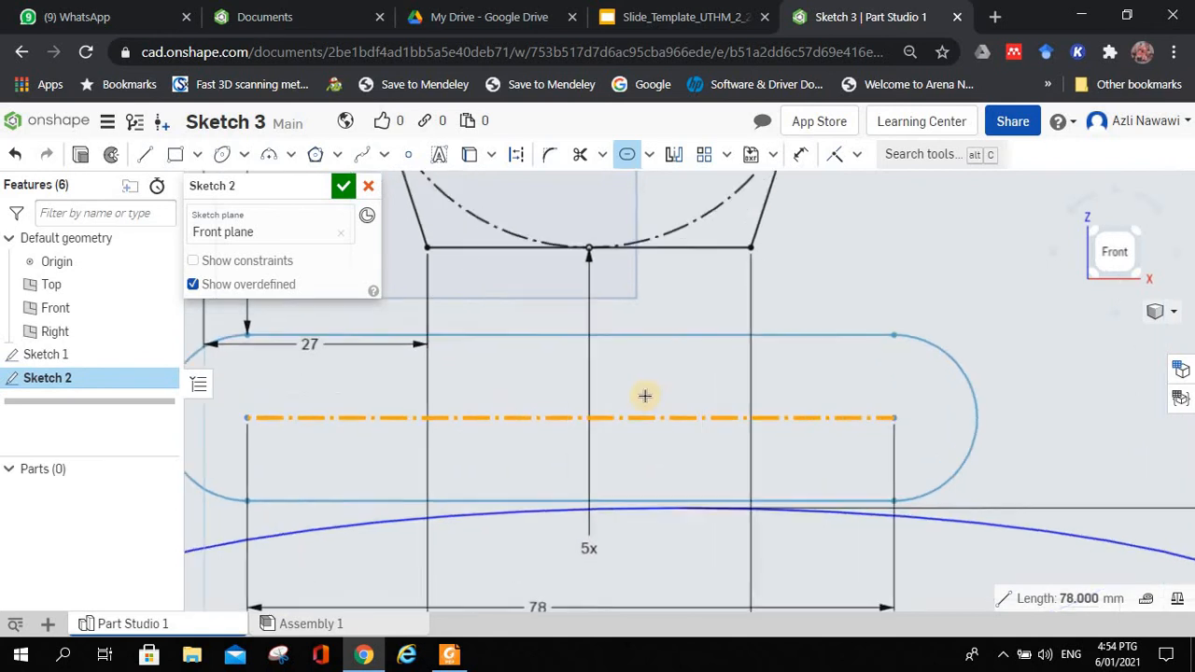
{"action": "scroll", "coordinate": [669, 368], "scroll_direction": "up", "scroll_amount": 5}
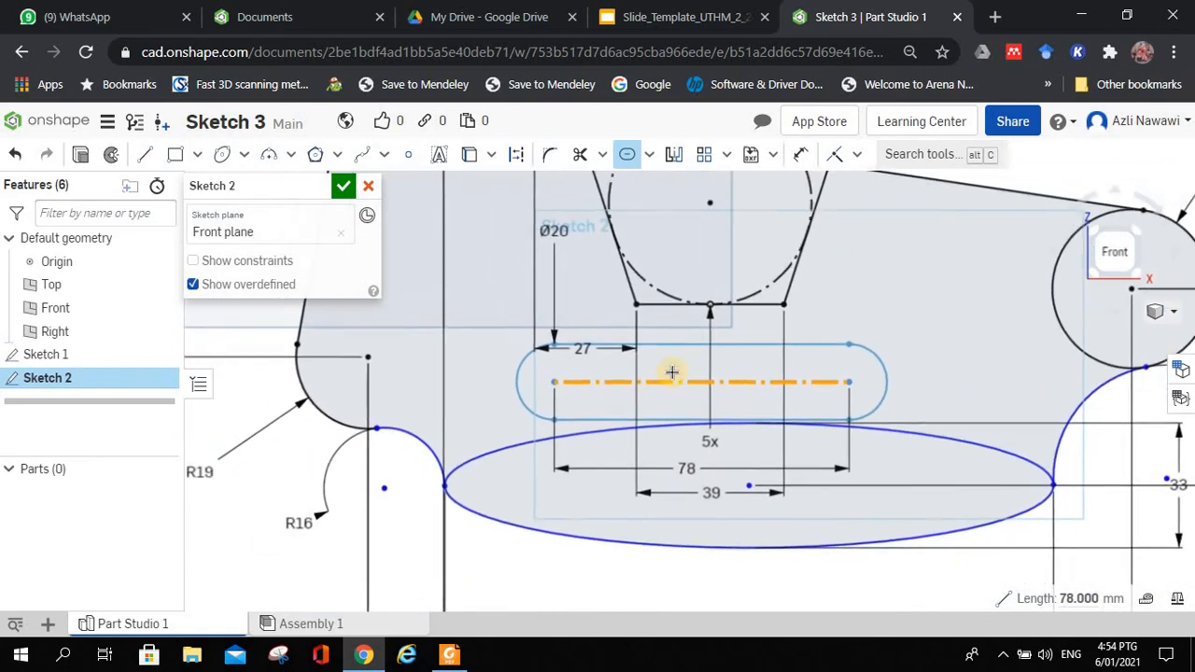
{"action": "scroll", "coordinate": [888, 363], "scroll_direction": "down", "scroll_amount": 2}
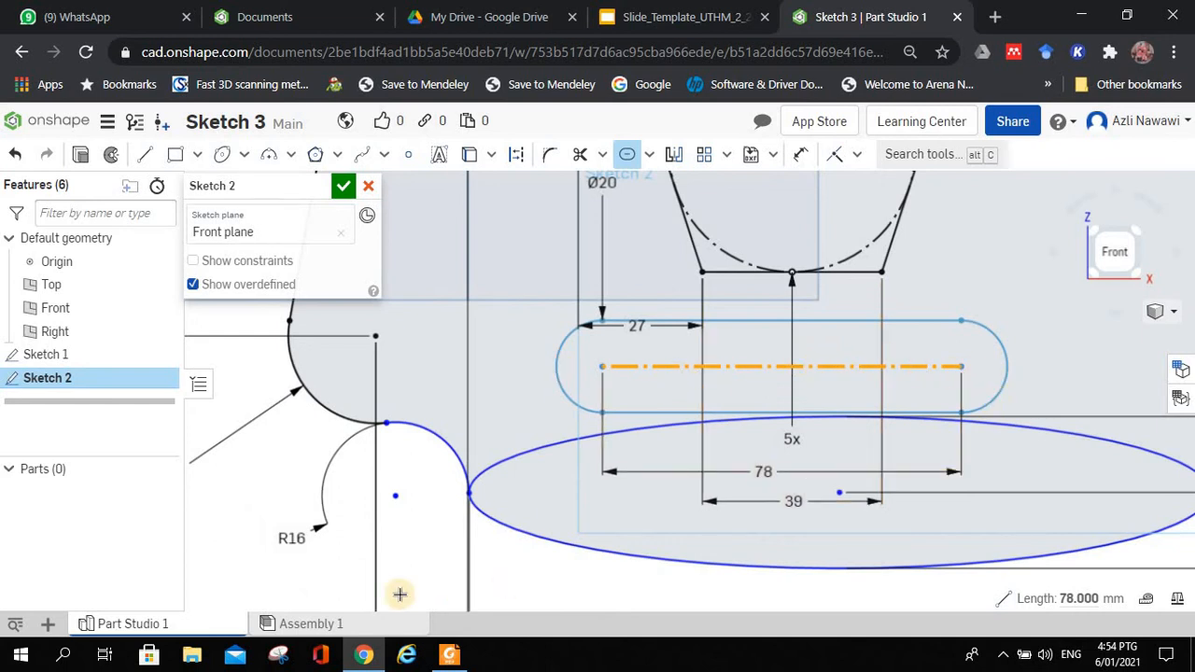
{"action": "left_click", "coordinate": [449, 654]}
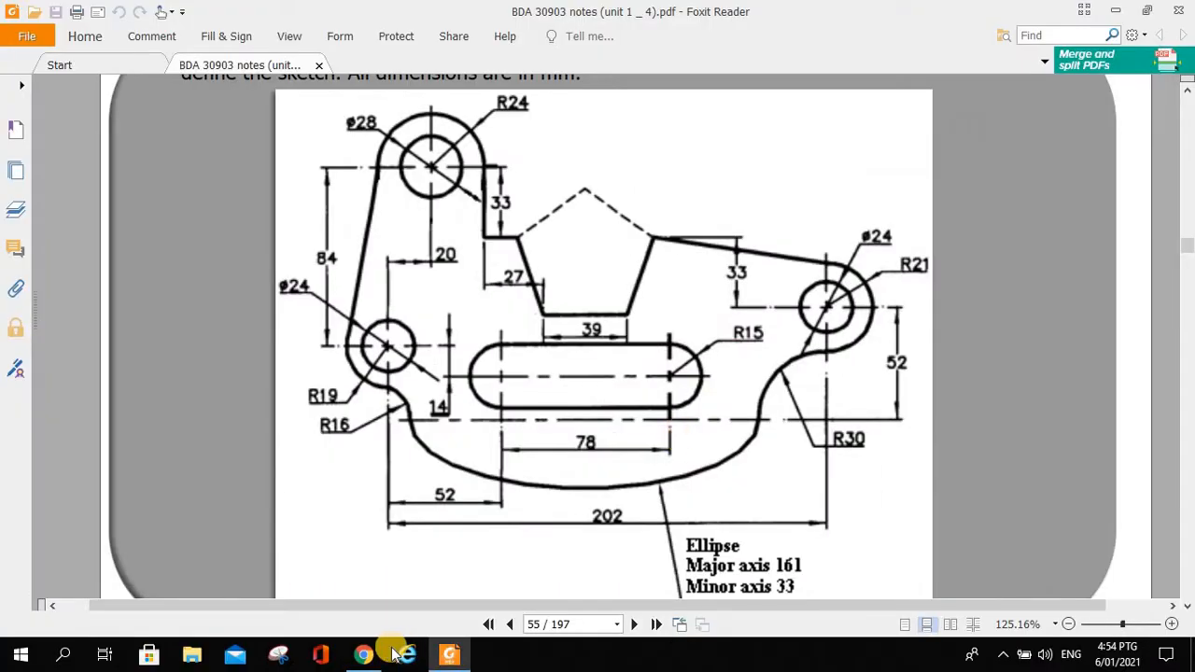
{"action": "left_click", "coordinate": [367, 655]}
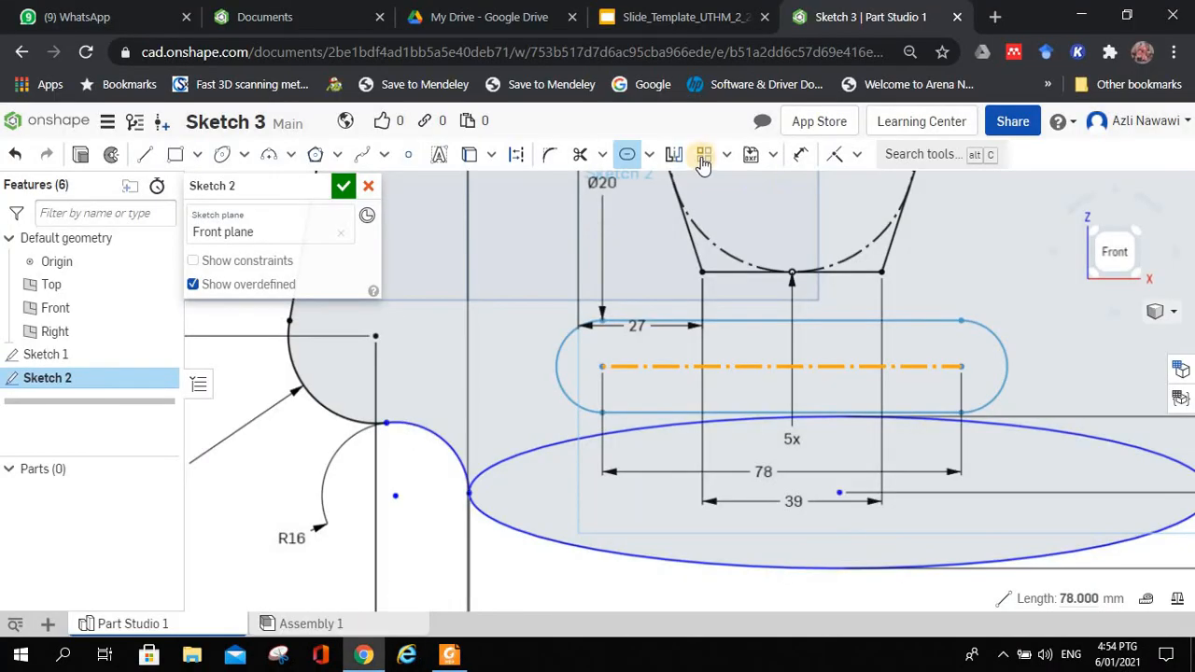
{"action": "left_click", "coordinate": [800, 155]}
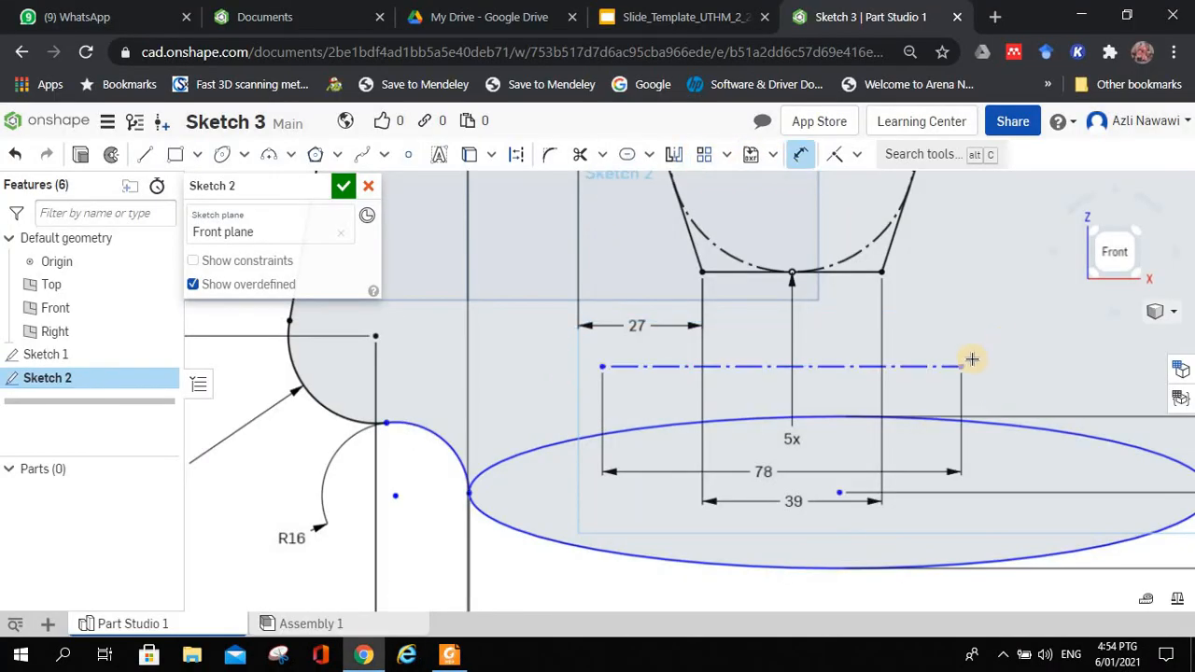
{"action": "left_click", "coordinate": [845, 270]}
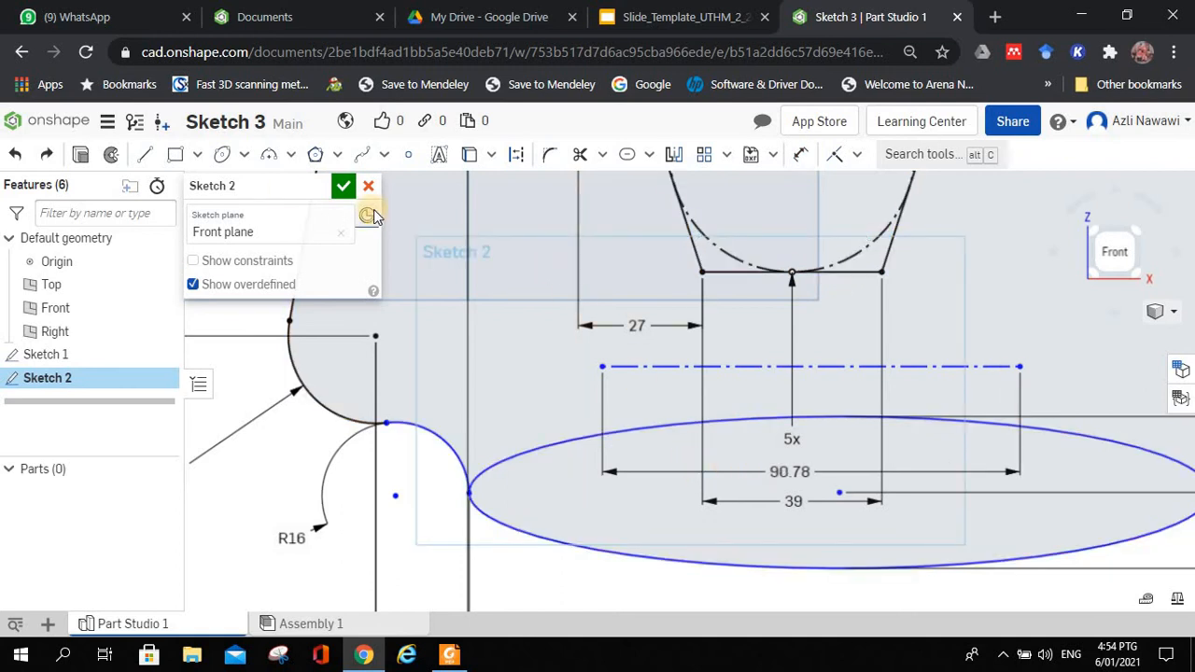
Set the length dimension of the horizontal construction line above the ellipse to 78 mm
{"action": "left_click", "coordinate": [801, 154]}
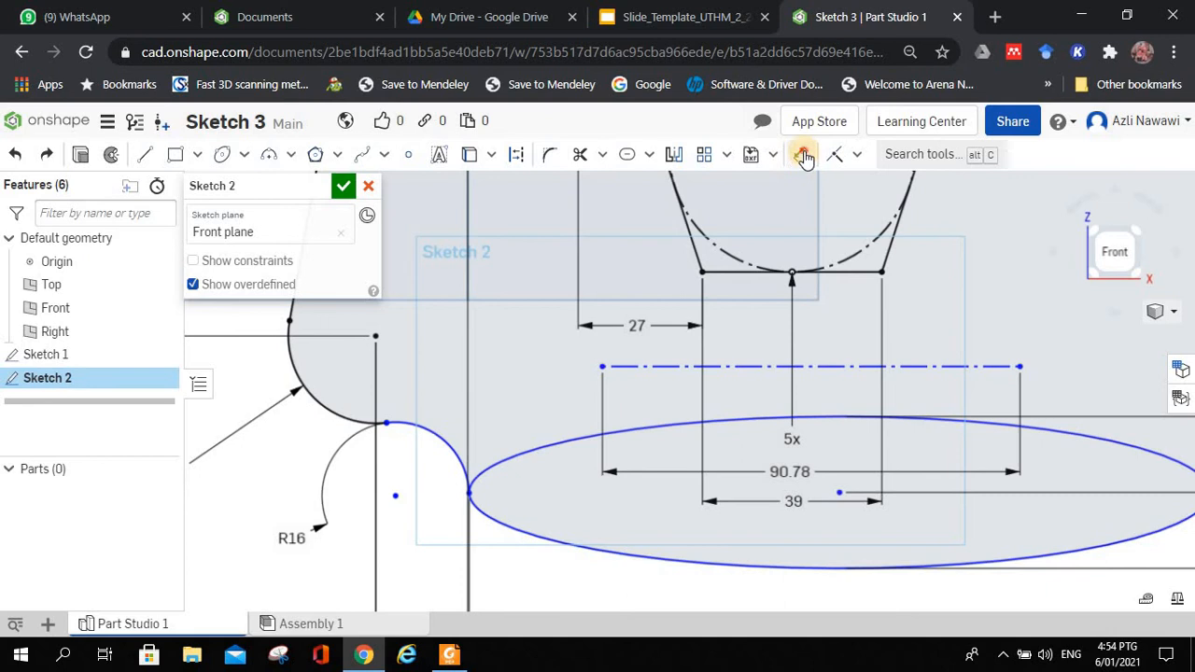
{"action": "double_click", "coordinate": [791, 472]}
{"action": "type", "text": "78"}
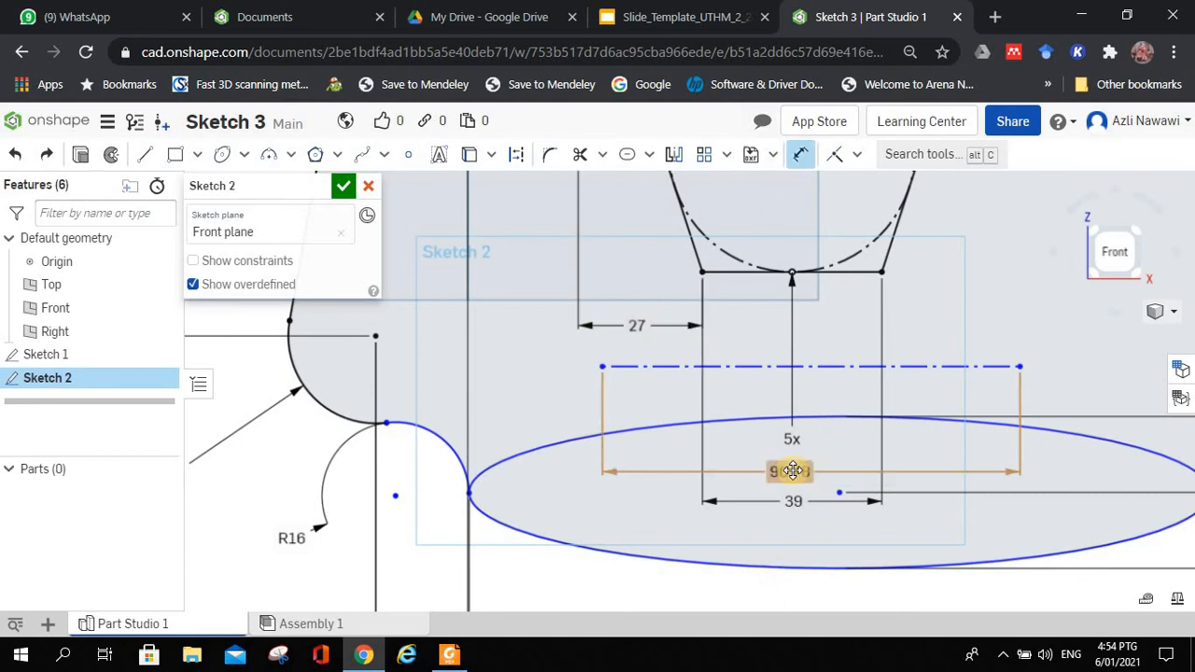
{"action": "key", "text": "Return"}
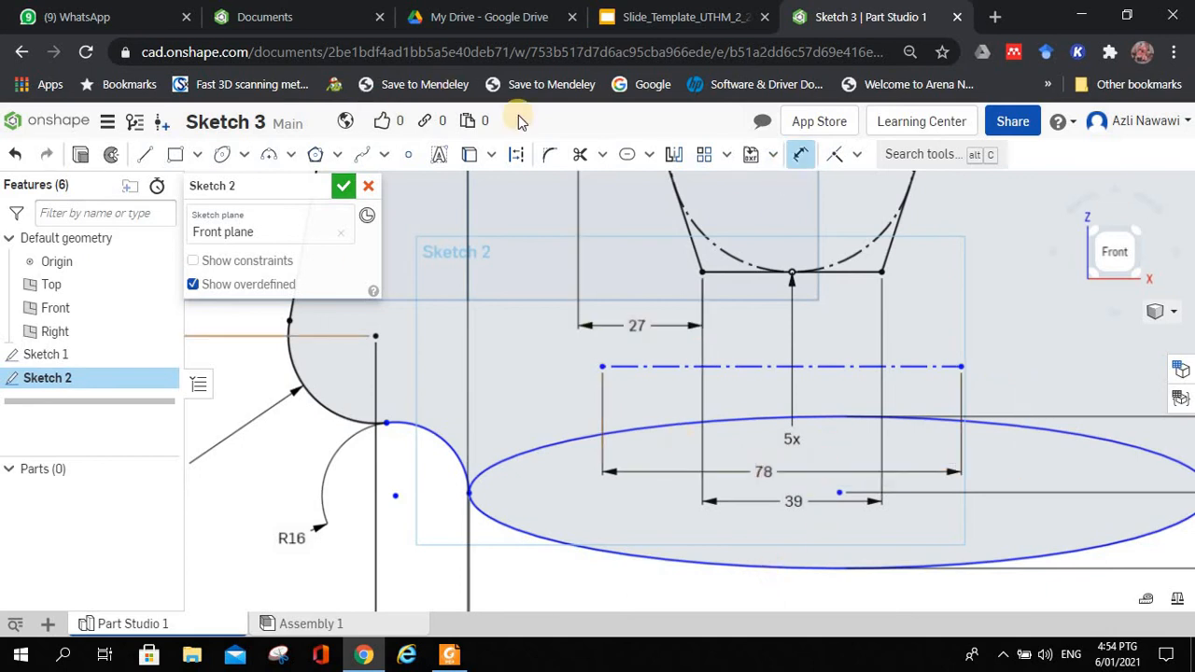
Create a 20 mm wide slot around the 78 mm construction line with the Slot tool
{"action": "left_click", "coordinate": [627, 158]}
{"action": "left_click", "coordinate": [819, 366]}
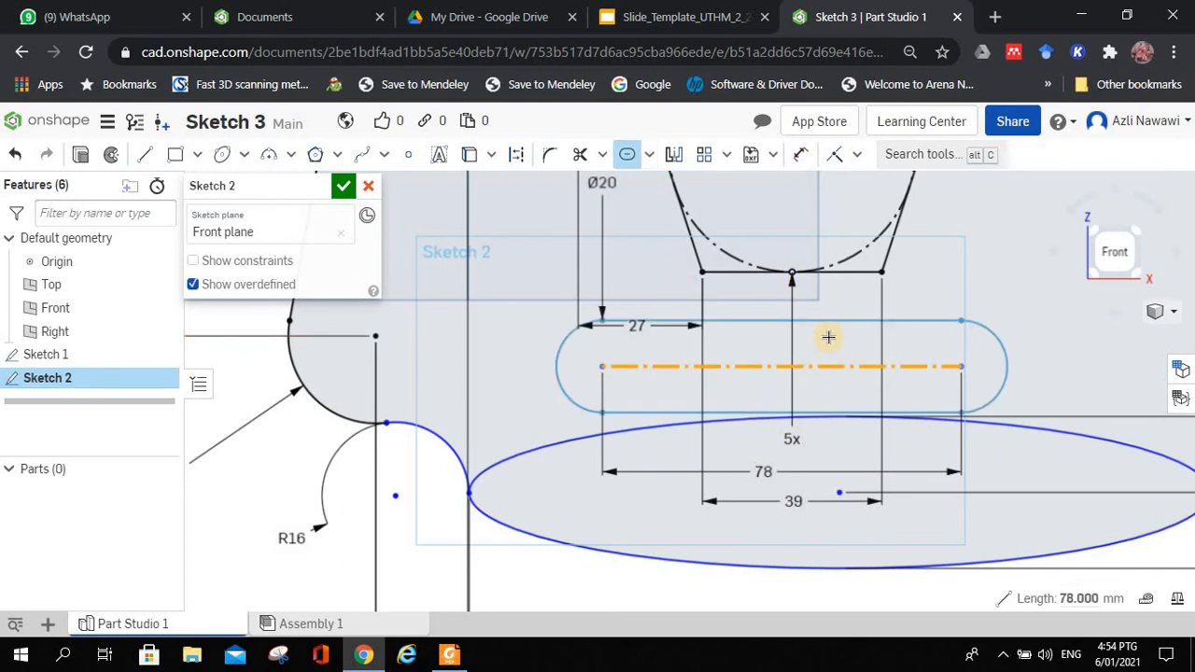
{"action": "left_click", "coordinate": [828, 337]}
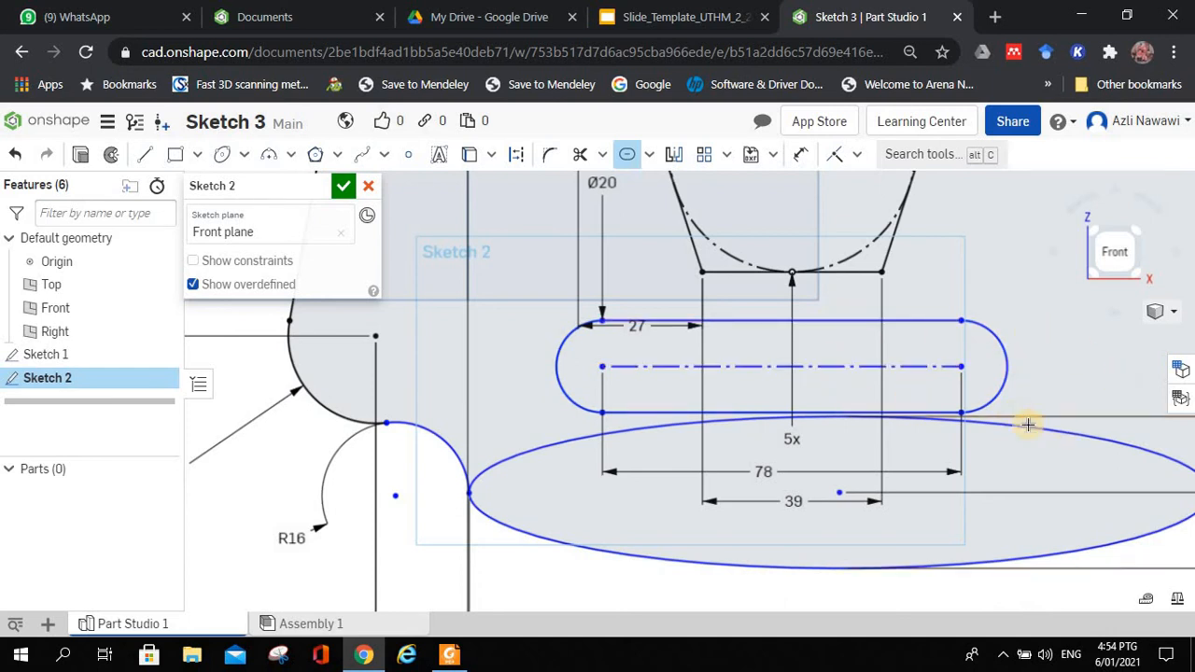
Try to dimension the slot's right end arc with a 15 mm radius, and undo the radius change
{"action": "scroll", "coordinate": [1006, 422], "scroll_direction": "up", "scroll_amount": 2}
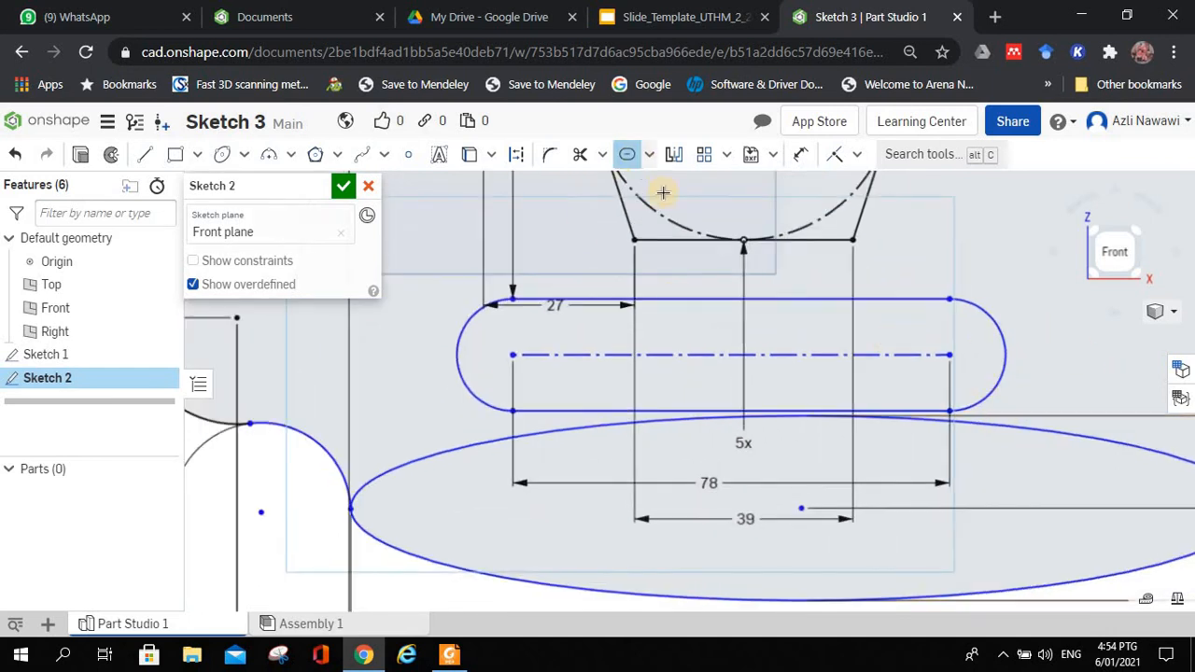
{"action": "left_click", "coordinate": [800, 154]}
{"action": "left_click", "coordinate": [1012, 313]}
{"action": "left_click", "coordinate": [1050, 272]}
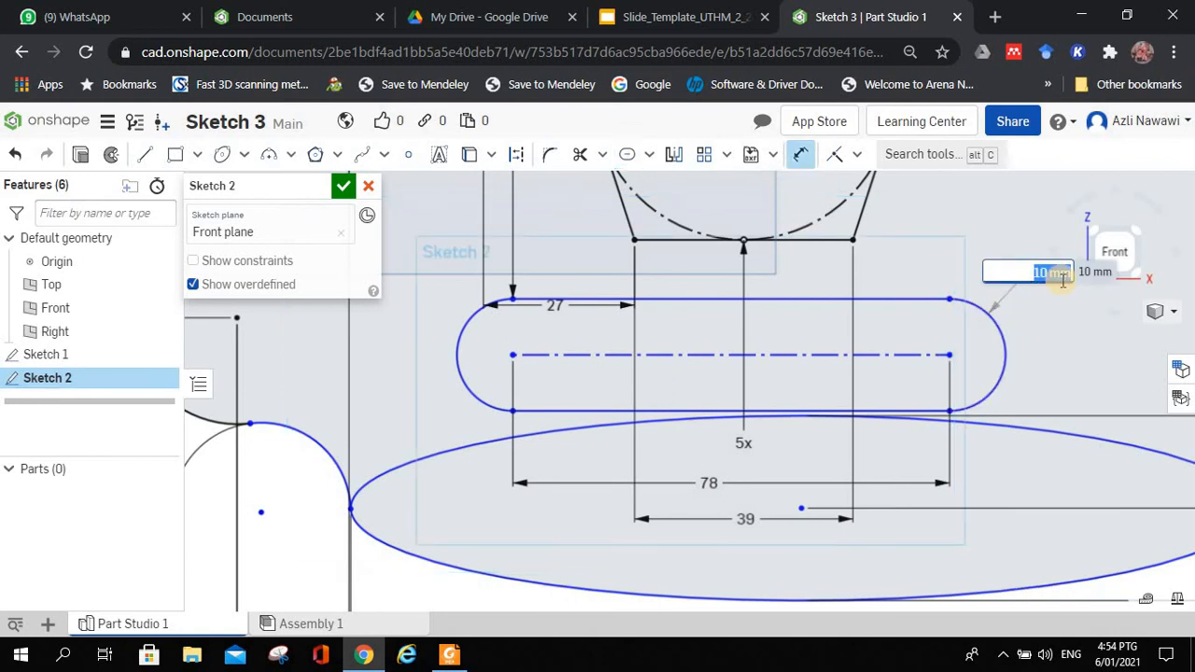
{"action": "scroll", "coordinate": [1098, 291], "scroll_direction": "up", "scroll_amount": 3}
{"action": "type", "text": "15"}
{"action": "key", "text": "Return"}
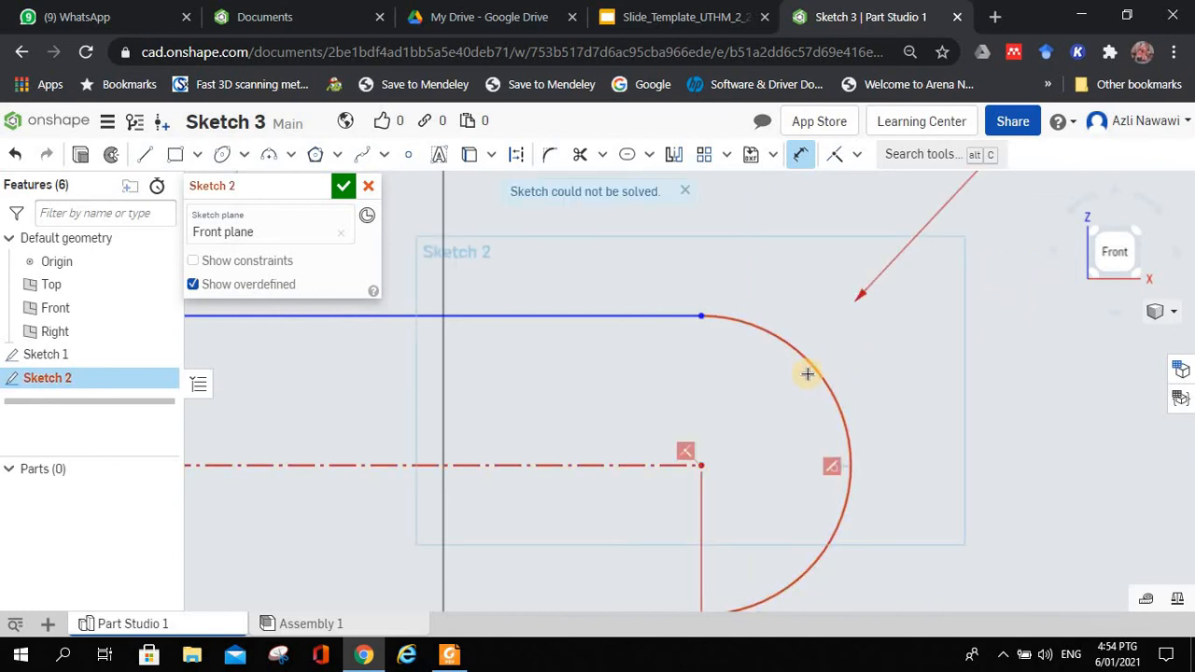
{"action": "scroll", "coordinate": [910, 343], "scroll_direction": "down", "scroll_amount": 3}
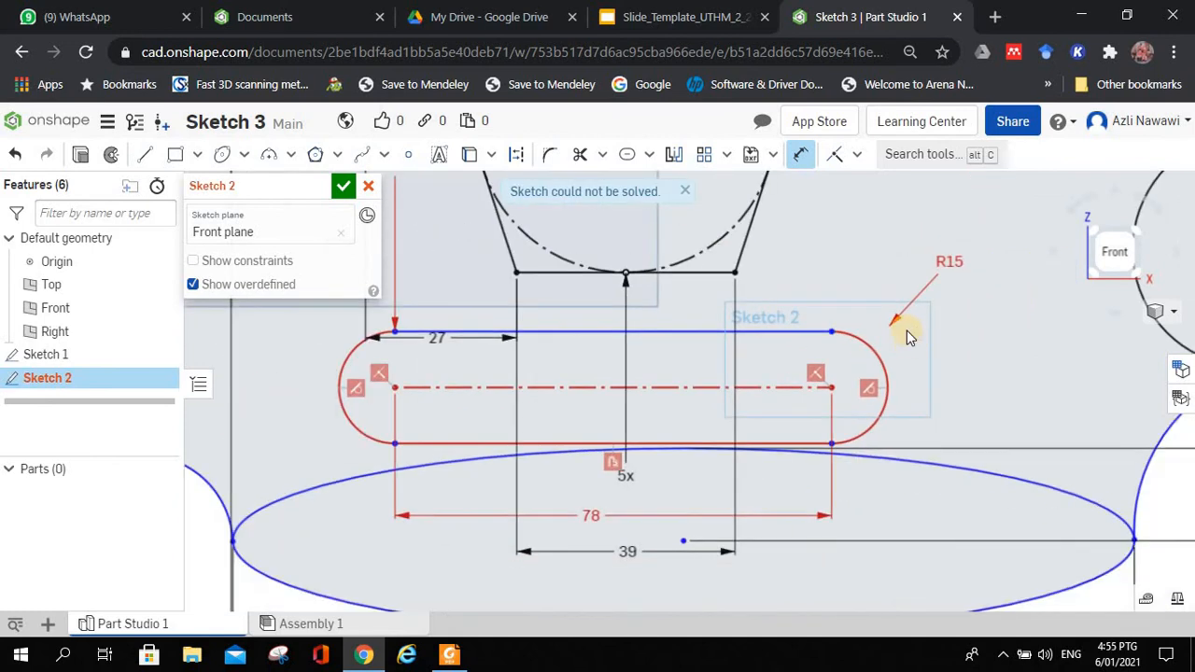
{"action": "key", "text": "ctrl+z"}
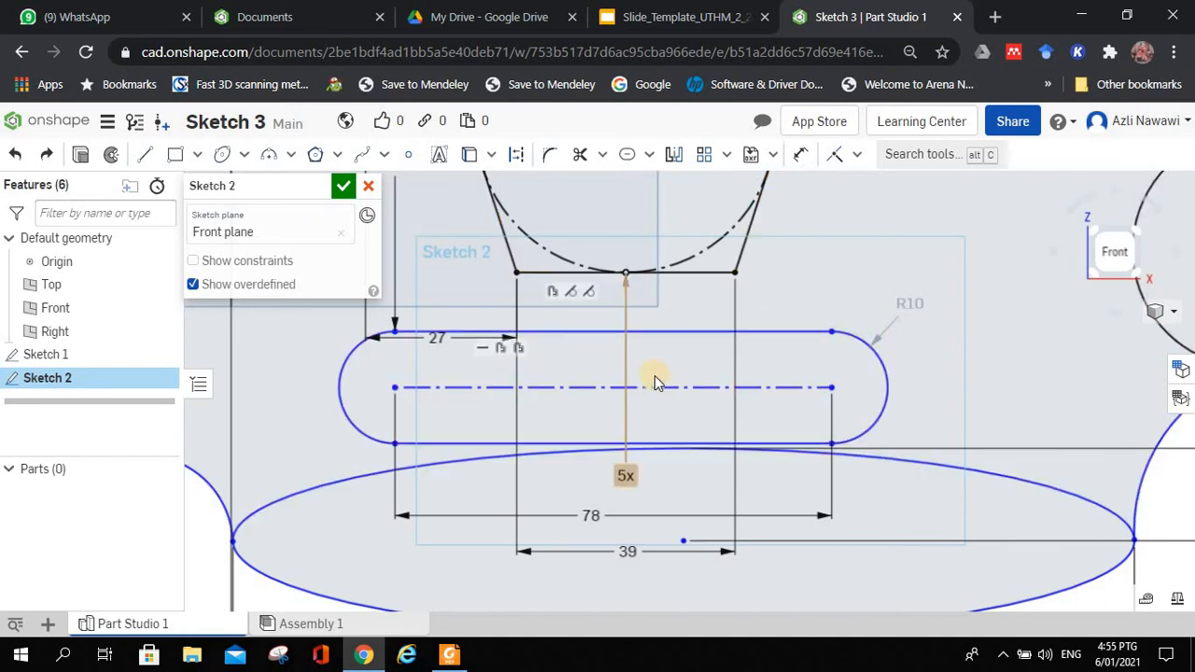
Delete the radius dimension from the slot's right end arc
{"action": "left_click", "coordinate": [912, 303]}
{"action": "key", "text": "Delete"}
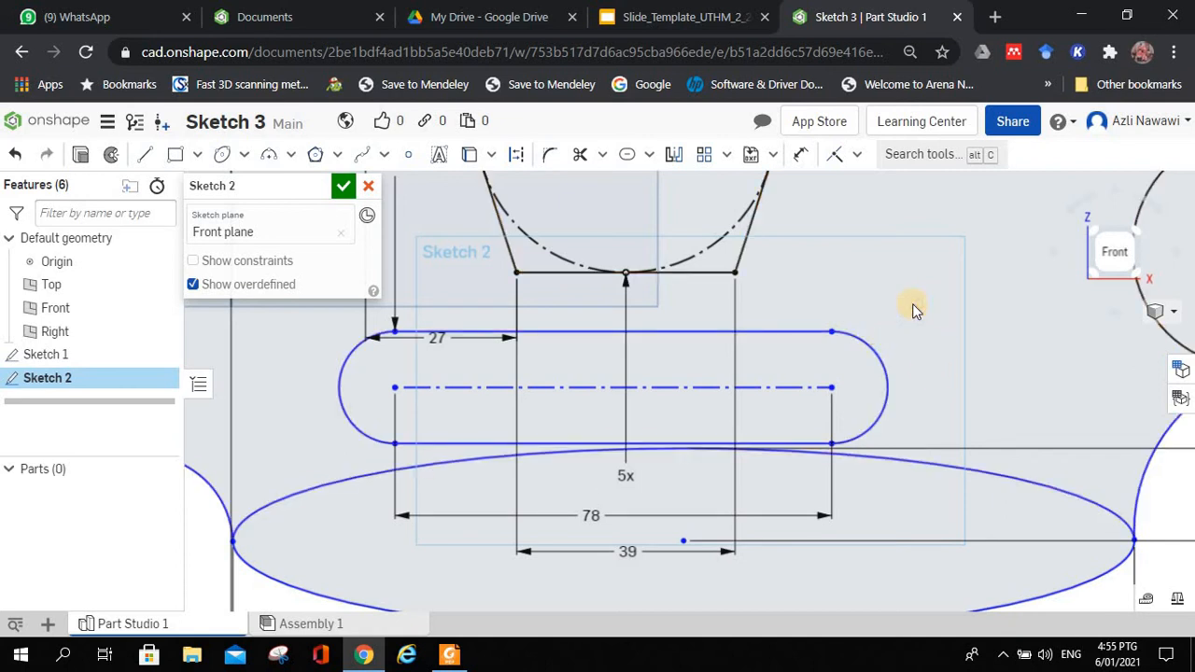
Try again to dimension the slot's right end arc with a 15 mm radius, and delete that dimension
{"action": "left_click", "coordinate": [800, 155]}
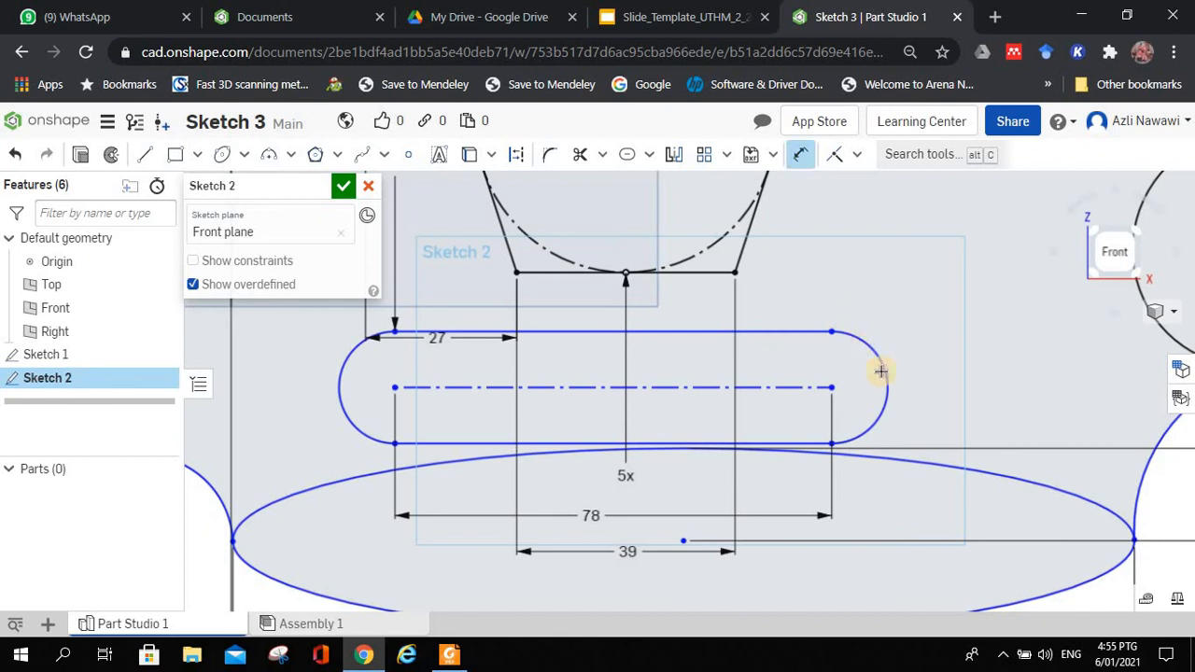
{"action": "left_click", "coordinate": [889, 372]}
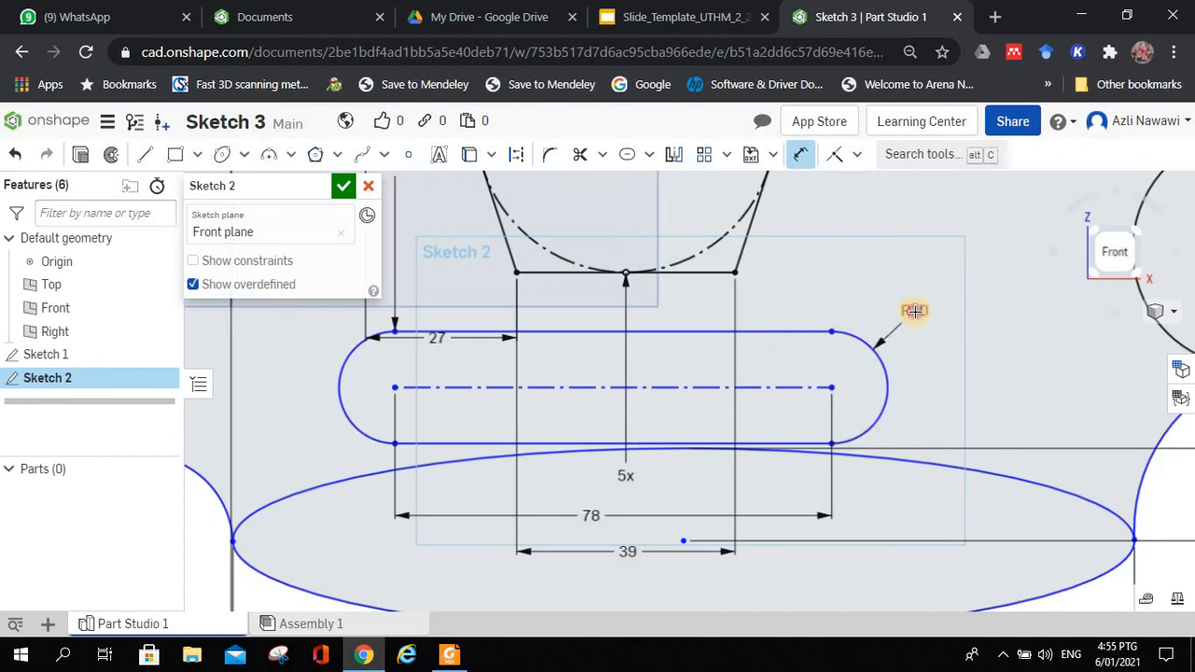
{"action": "left_click", "coordinate": [917, 312]}
{"action": "type", "text": "1"}
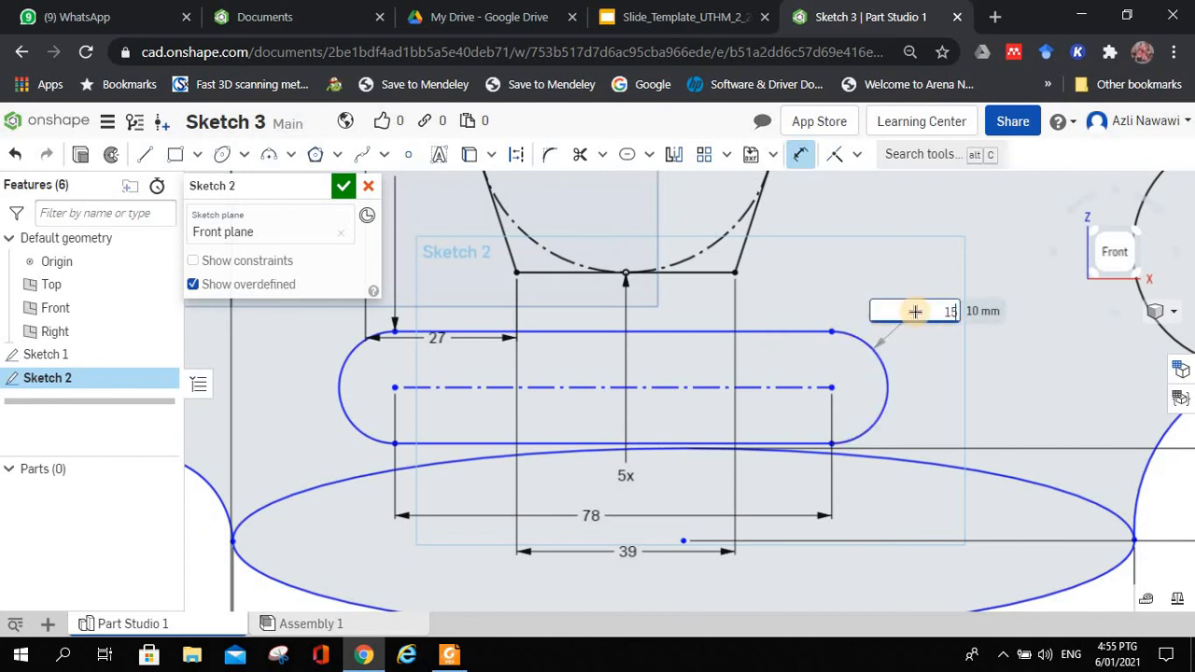
{"action": "type", "text": "5"}
{"action": "key", "text": "Return"}
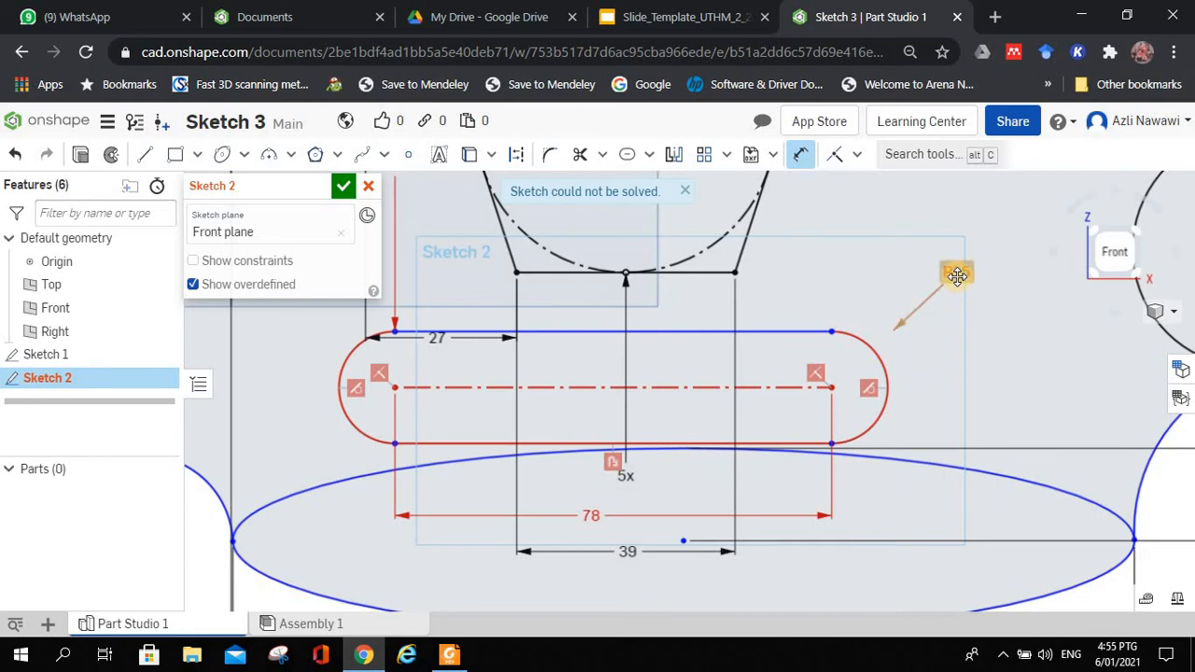
{"action": "key", "text": "Escape"}
{"action": "left_click", "coordinate": [957, 276]}
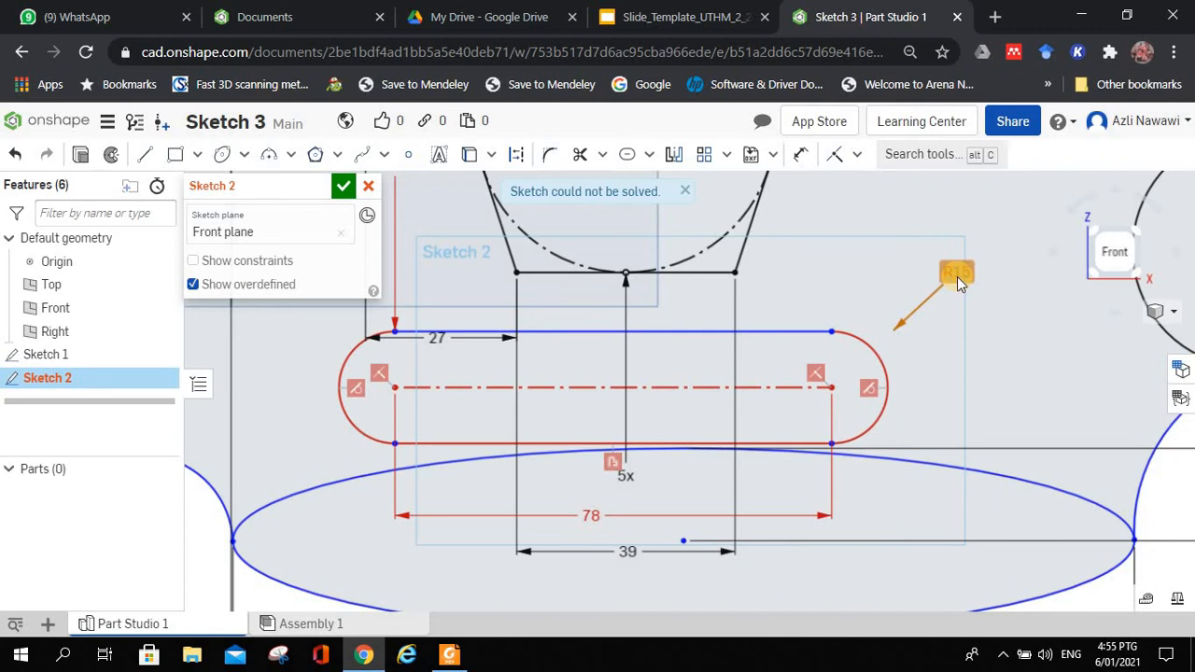
{"action": "key", "text": "Delete"}
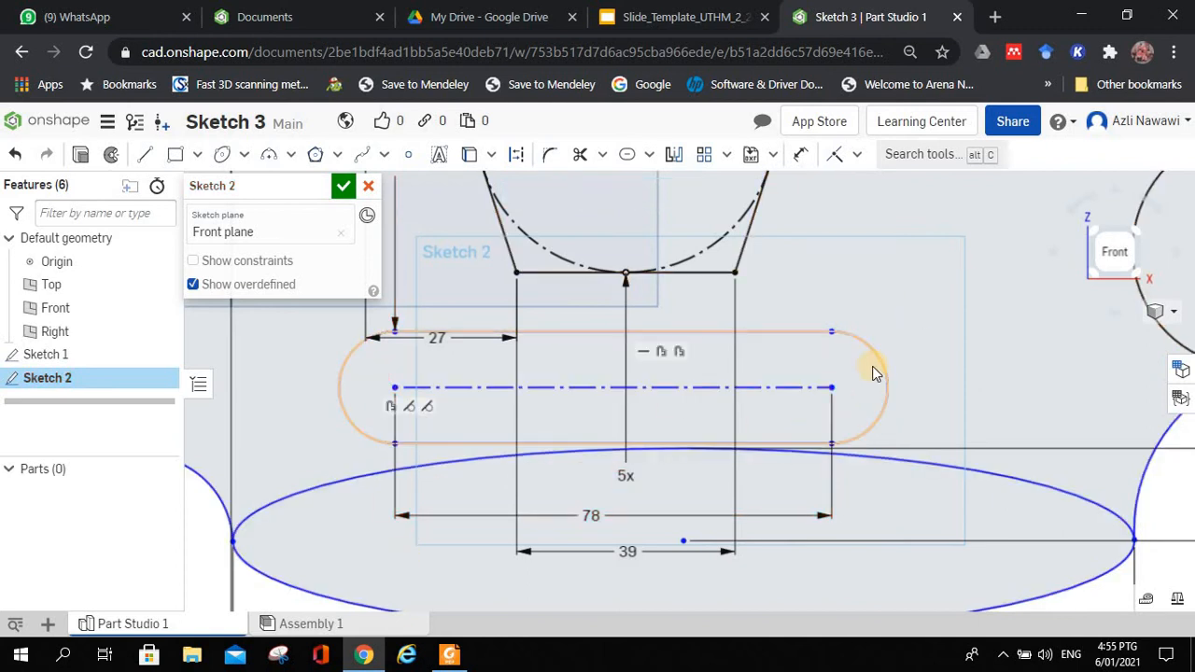
Reposition the slot freehand between the pentagon's base and the ellipse
{"action": "mouse_move", "coordinate": [880, 356]}
{"action": "left_mouse_down"}
{"action": "mouse_move", "coordinate": [934, 295]}
{"action": "mouse_move", "coordinate": [874, 331]}
{"action": "left_mouse_up"}
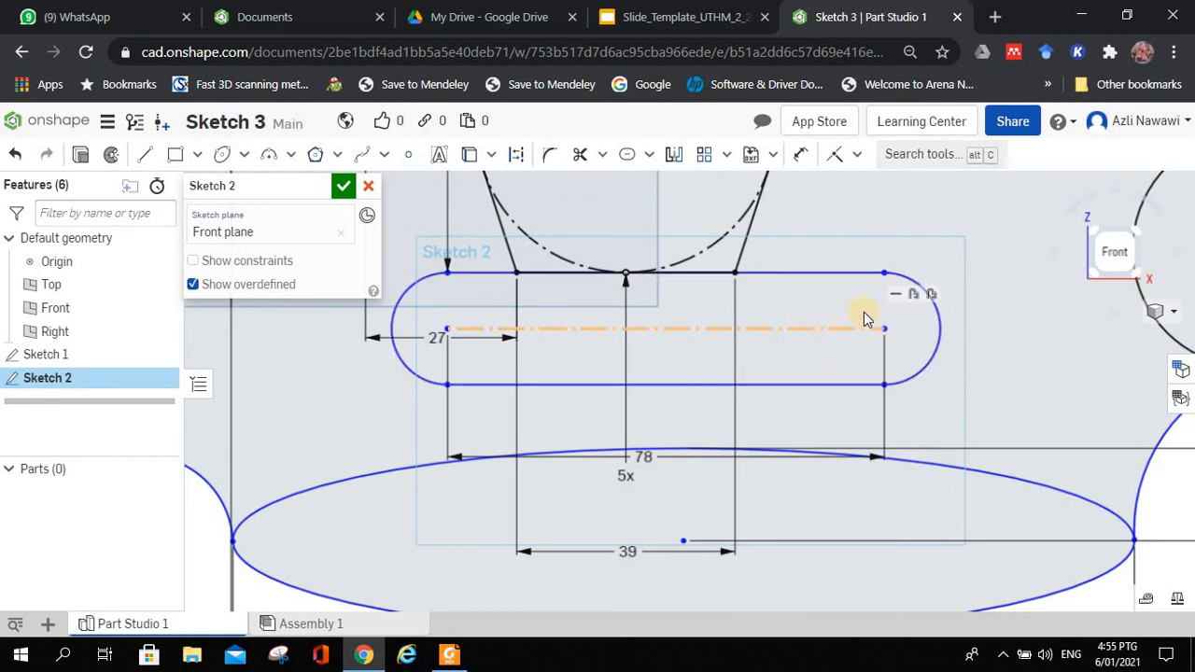
{"action": "left_click", "coordinate": [872, 273]}
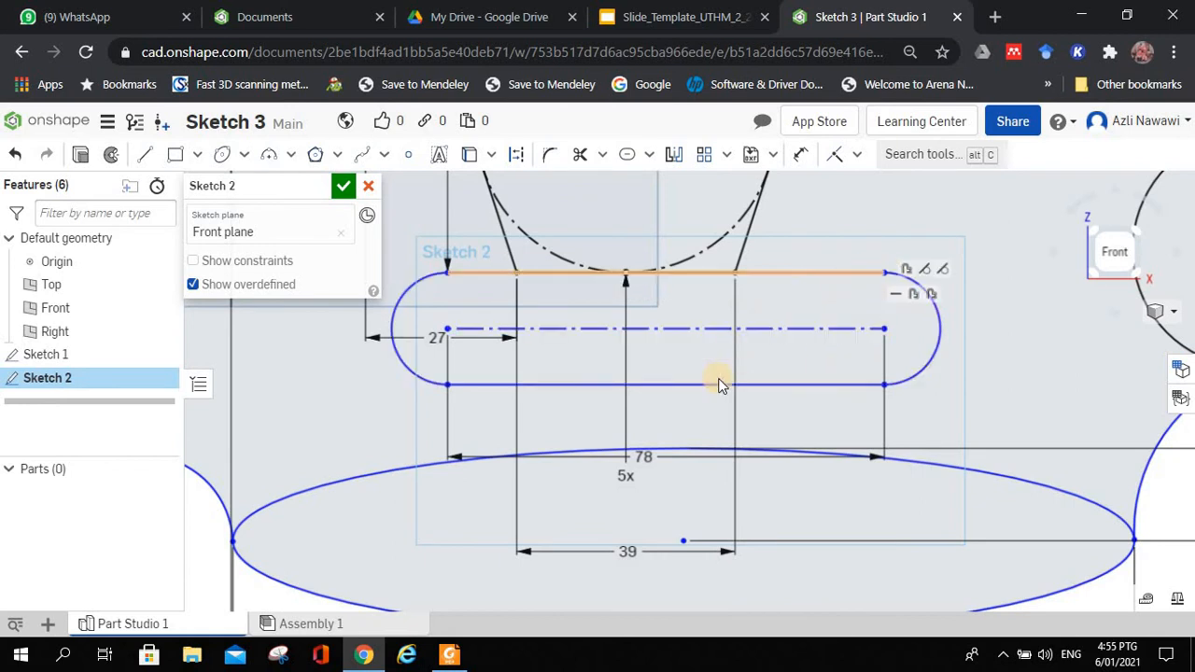
{"action": "left_click", "coordinate": [927, 309]}
{"action": "left_click_drag", "start_coordinate": [928, 315], "coordinate": [863, 403]}
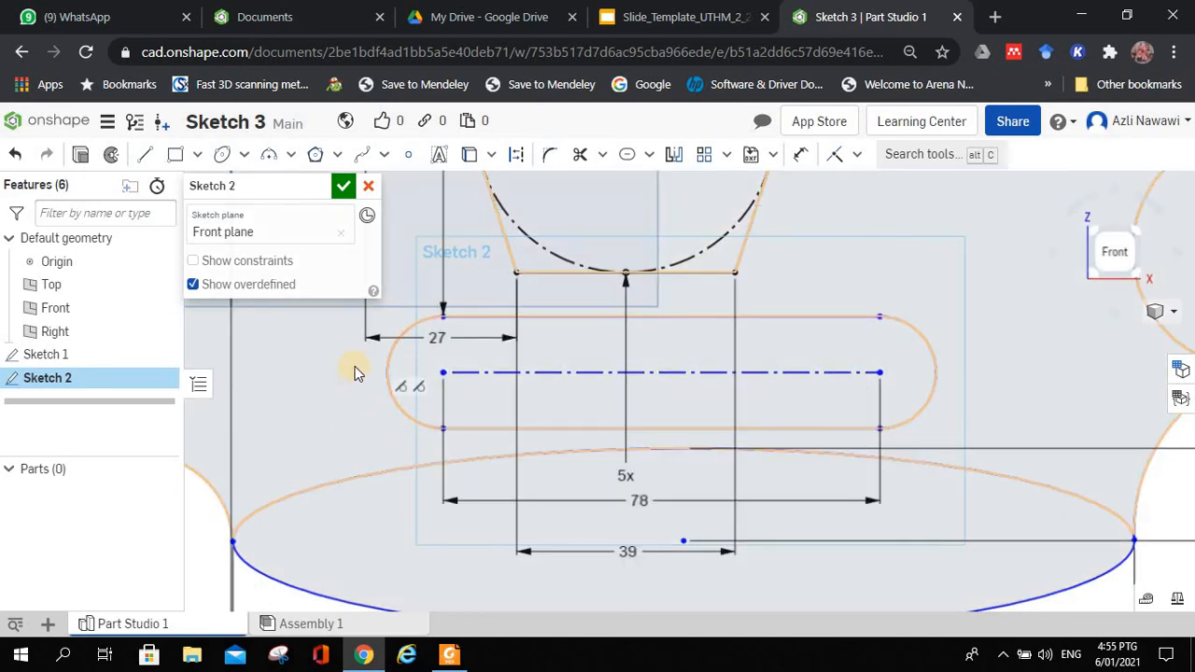
Inspect the radius of the slot's right end arc and the dimensions around the slot
{"action": "left_click", "coordinate": [443, 342]}
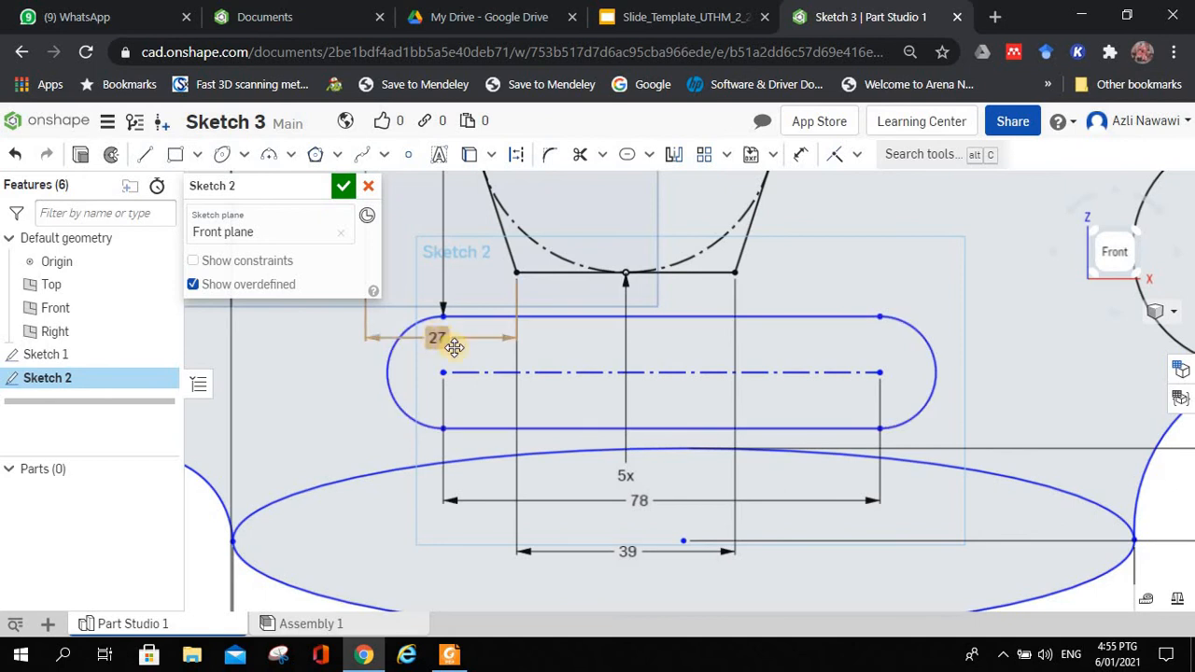
{"action": "left_click", "coordinate": [924, 400]}
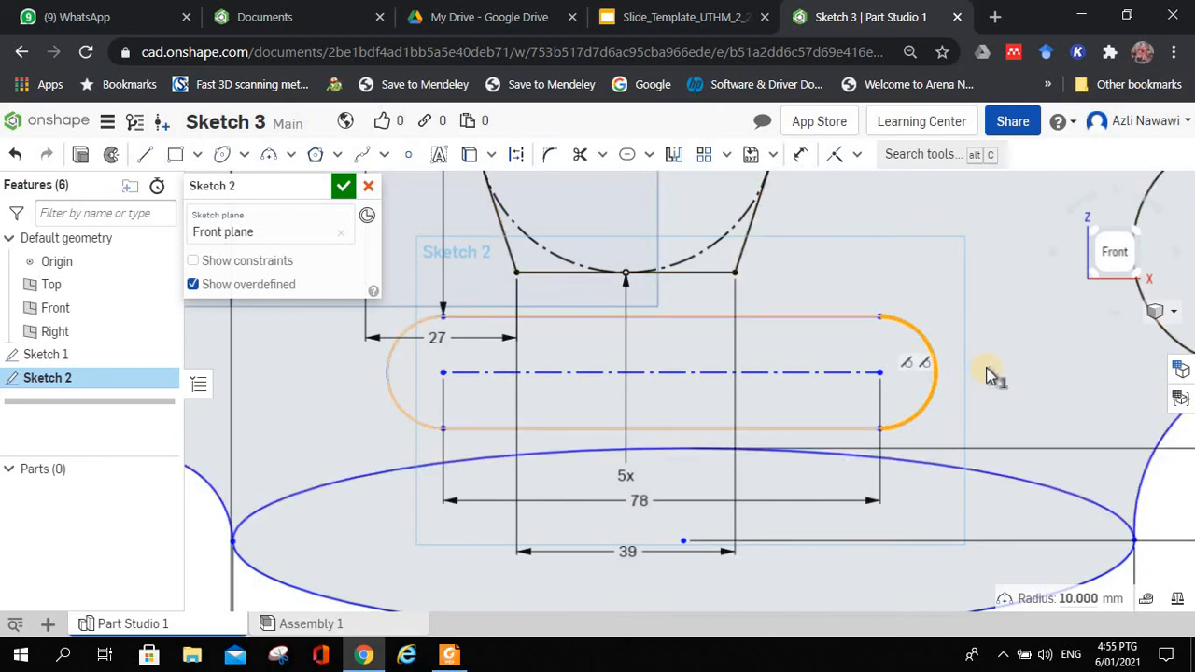
{"action": "scroll", "coordinate": [833, 419], "scroll_direction": "up", "scroll_amount": 3}
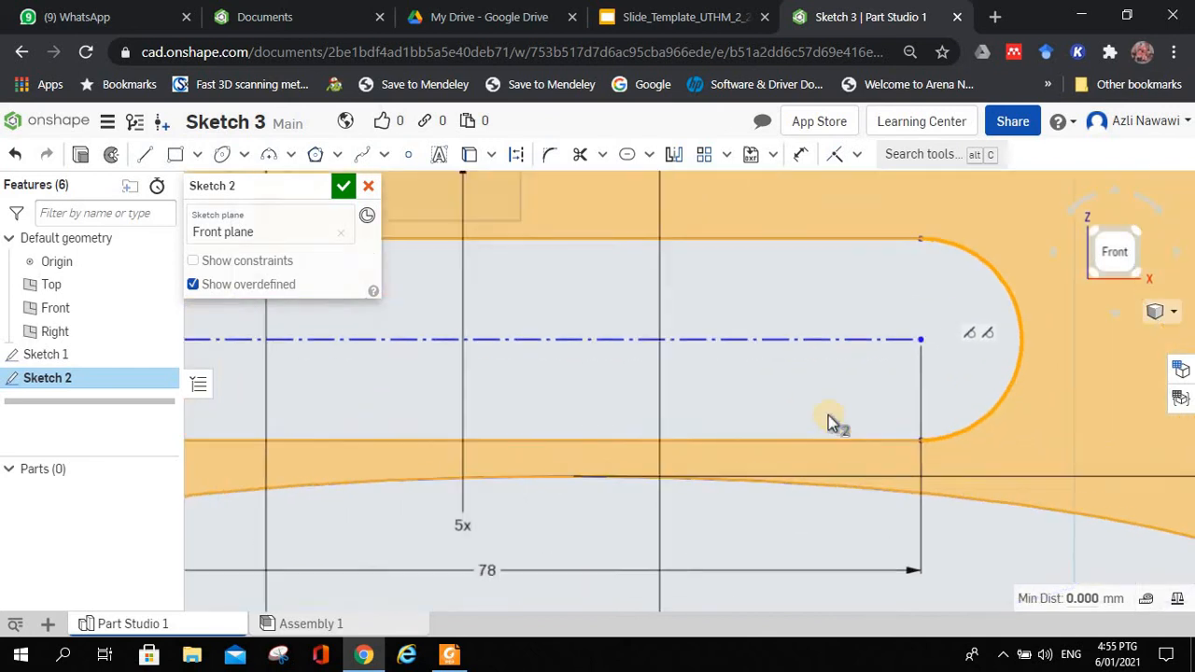
{"action": "scroll", "coordinate": [832, 419], "scroll_direction": "down", "scroll_amount": 8}
{"action": "left_click", "coordinate": [435, 479]}
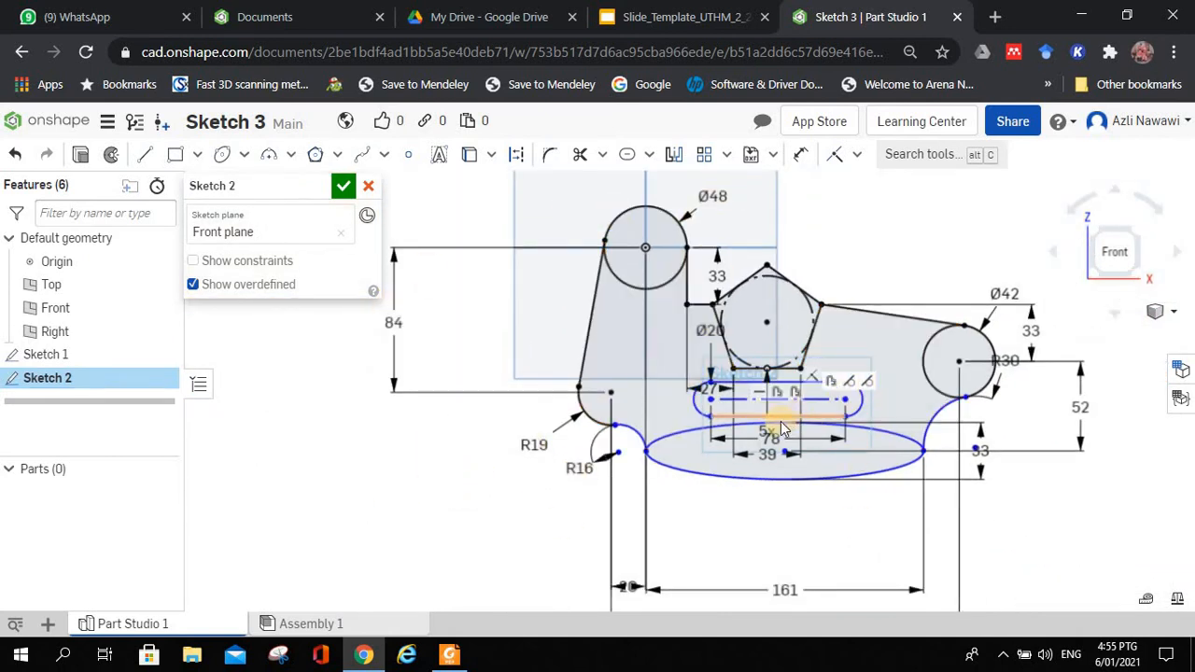
{"action": "scroll", "coordinate": [782, 420], "scroll_direction": "up", "scroll_amount": 3}
Check the reference drawing in Foxit Reader and, in Onshape, dimension the slot's left centre 52 mm horizontally from the R19 arc's centre
{"action": "left_click", "coordinate": [451, 658]}
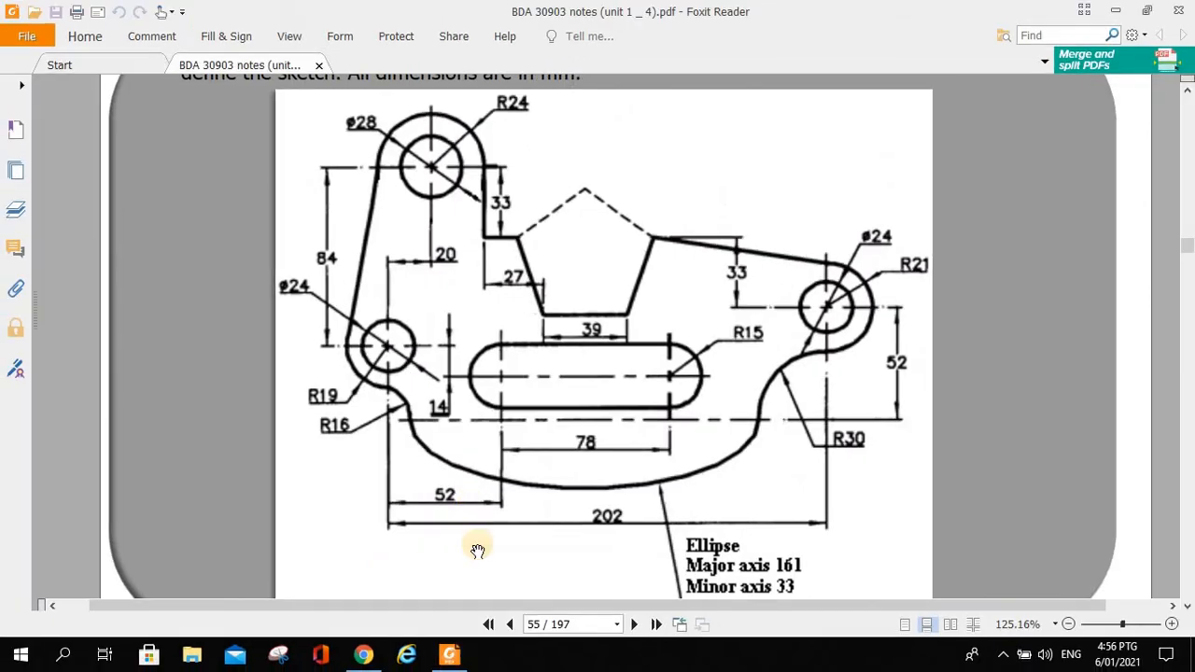
{"action": "left_click", "coordinate": [364, 654]}
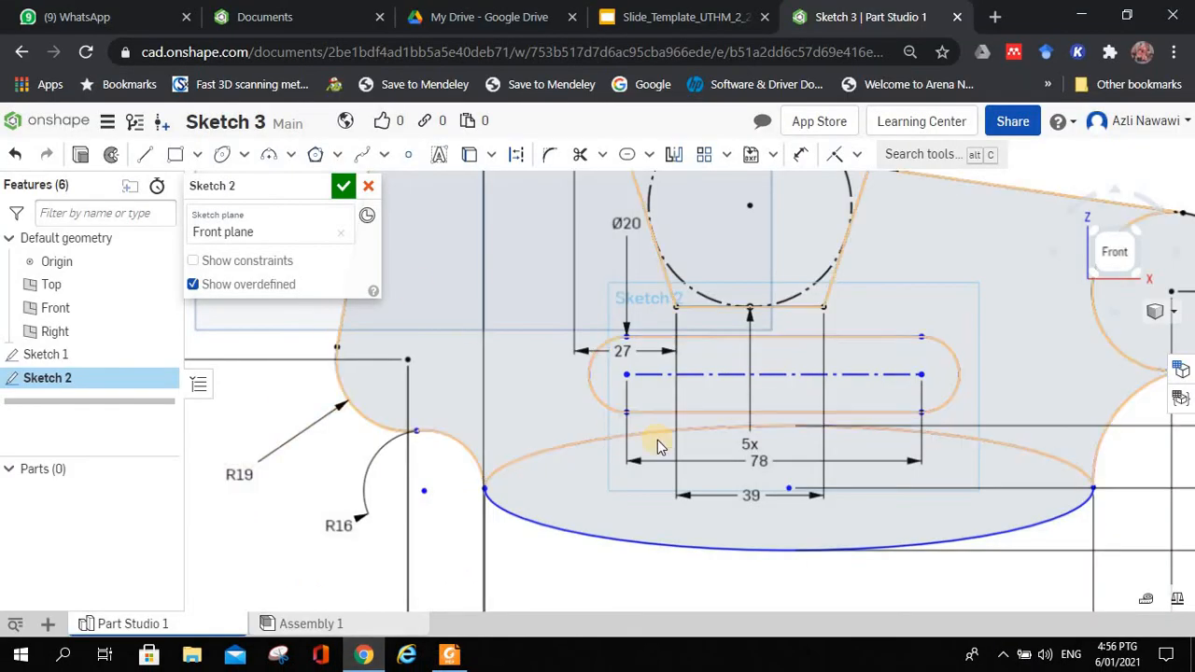
{"action": "left_click", "coordinate": [807, 164]}
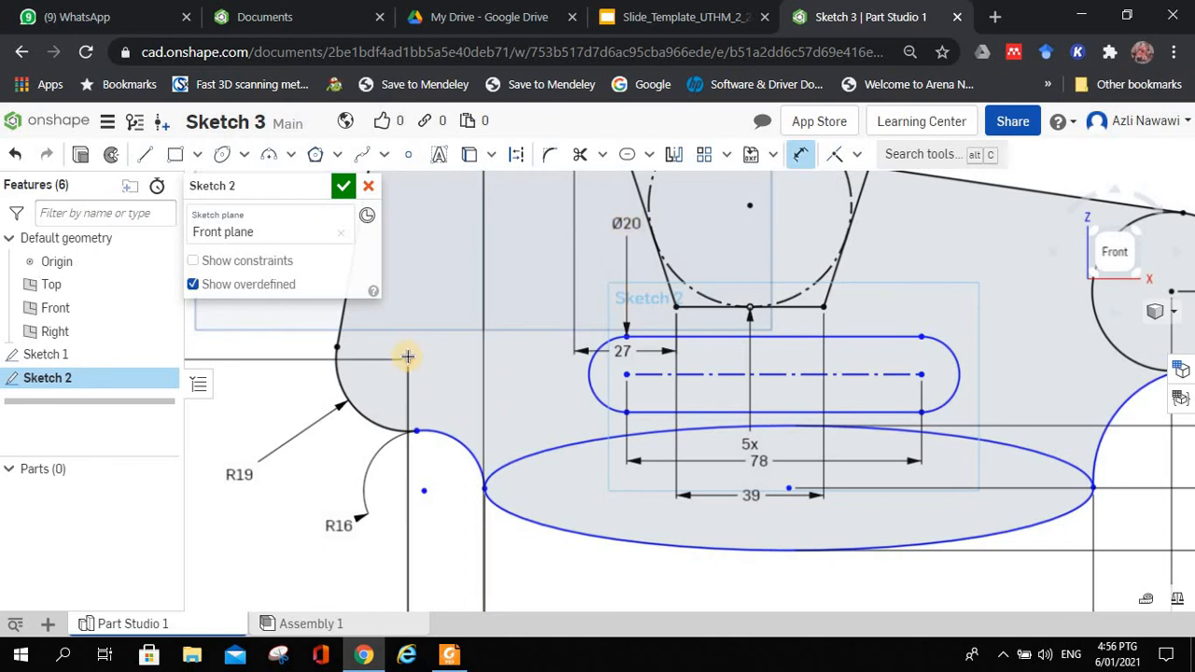
{"action": "left_click", "coordinate": [408, 420]}
{"action": "left_click", "coordinate": [515, 584]}
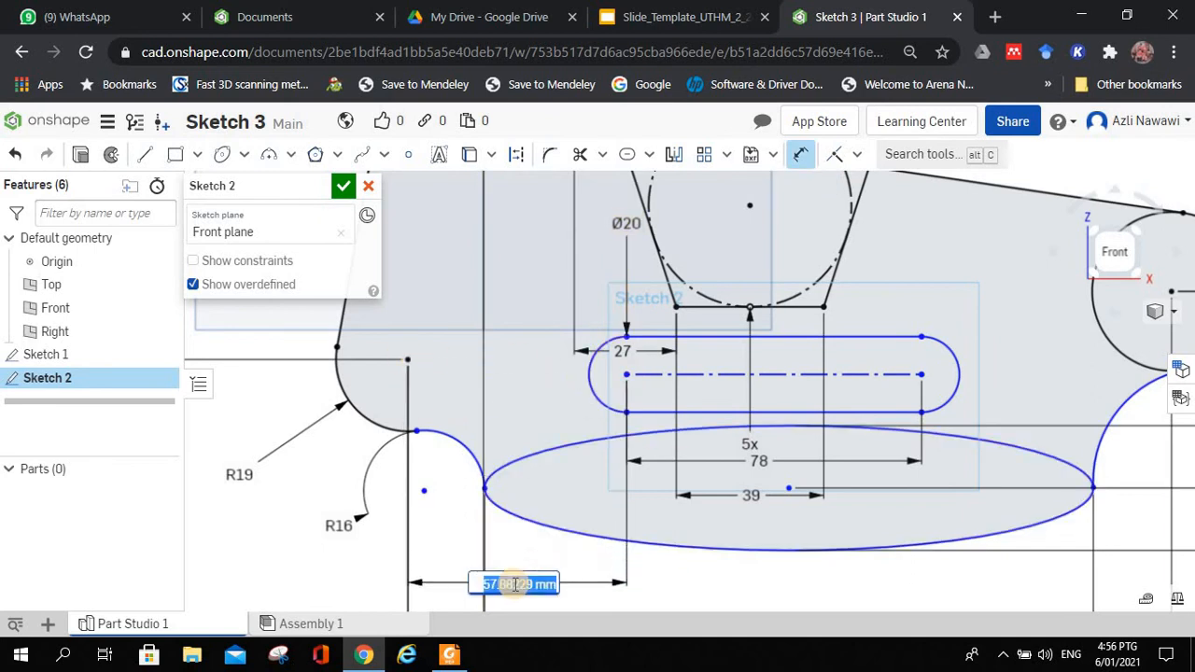
{"action": "type", "text": "5"}
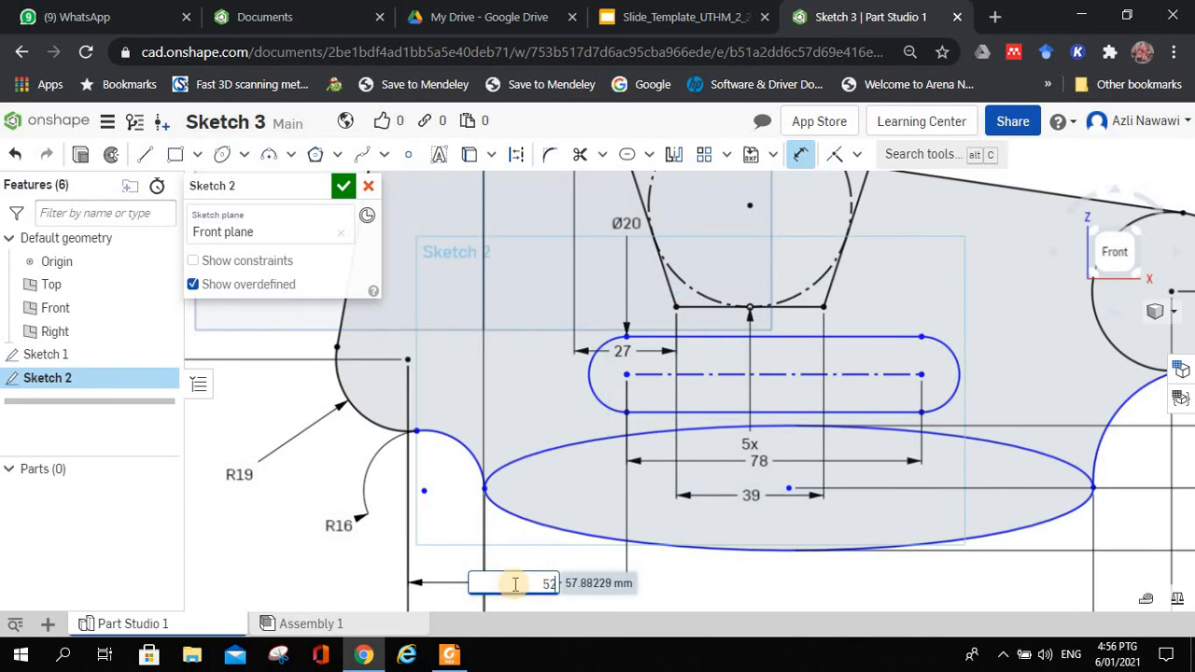
{"action": "type", "text": "2"}
{"action": "key", "text": "Return"}
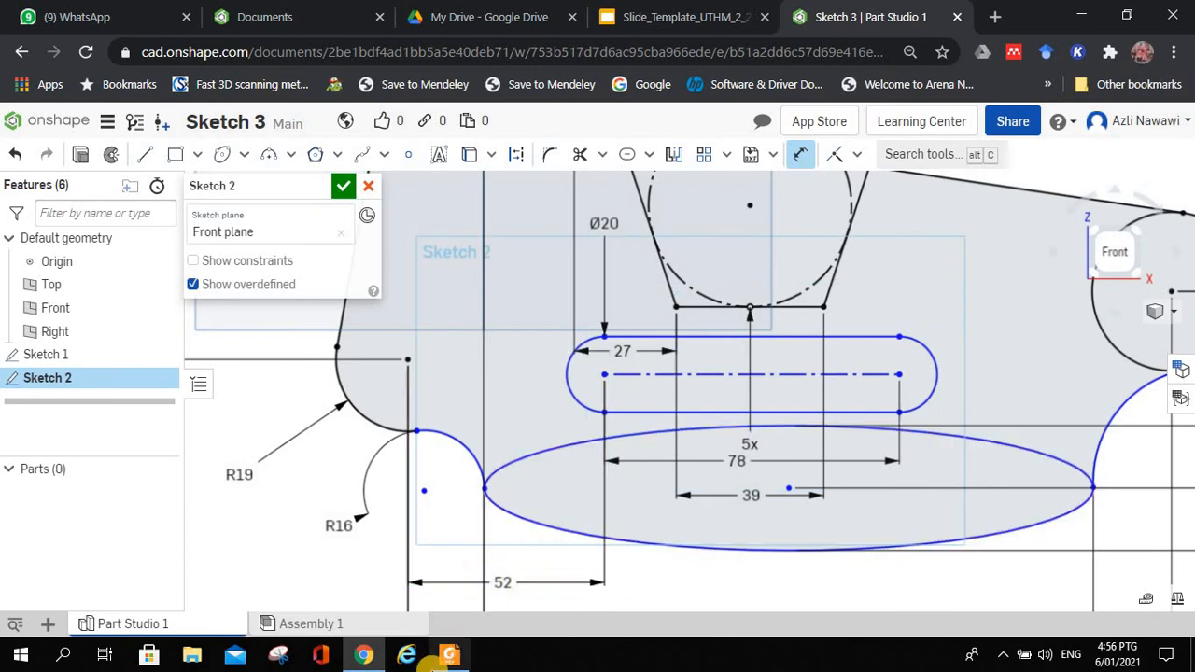
Try to dimension the vertical offset between the R19 arc's centre and the slot's left centre, following the reference drawing
{"action": "left_click", "coordinate": [449, 654]}
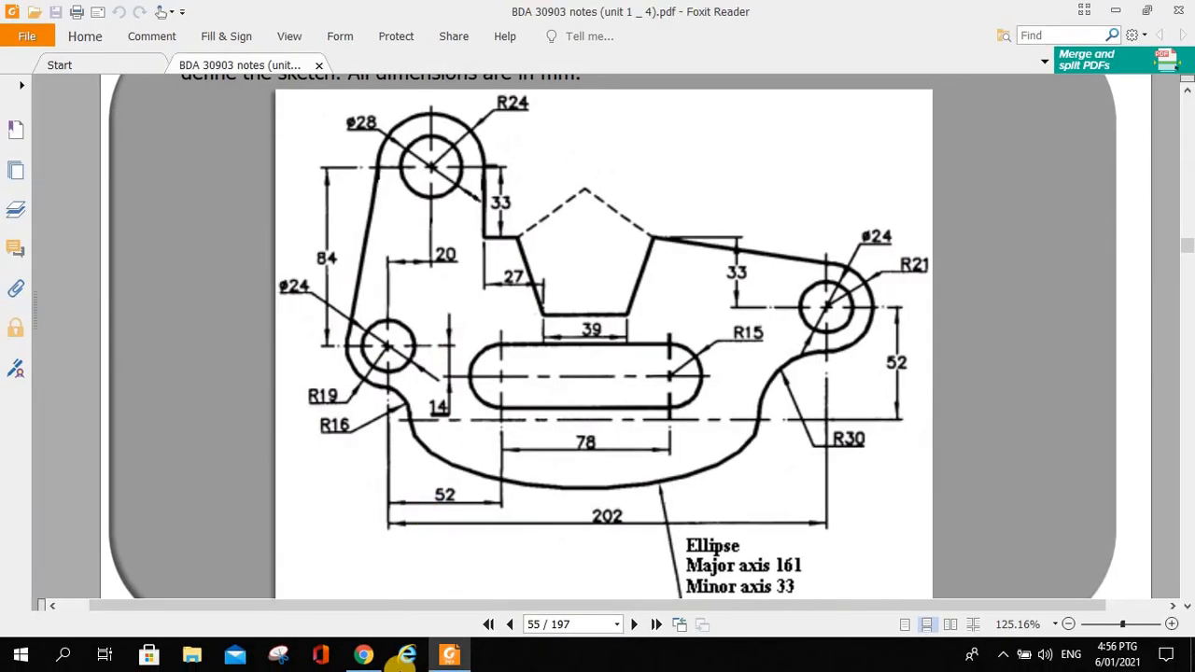
{"action": "left_click", "coordinate": [364, 655]}
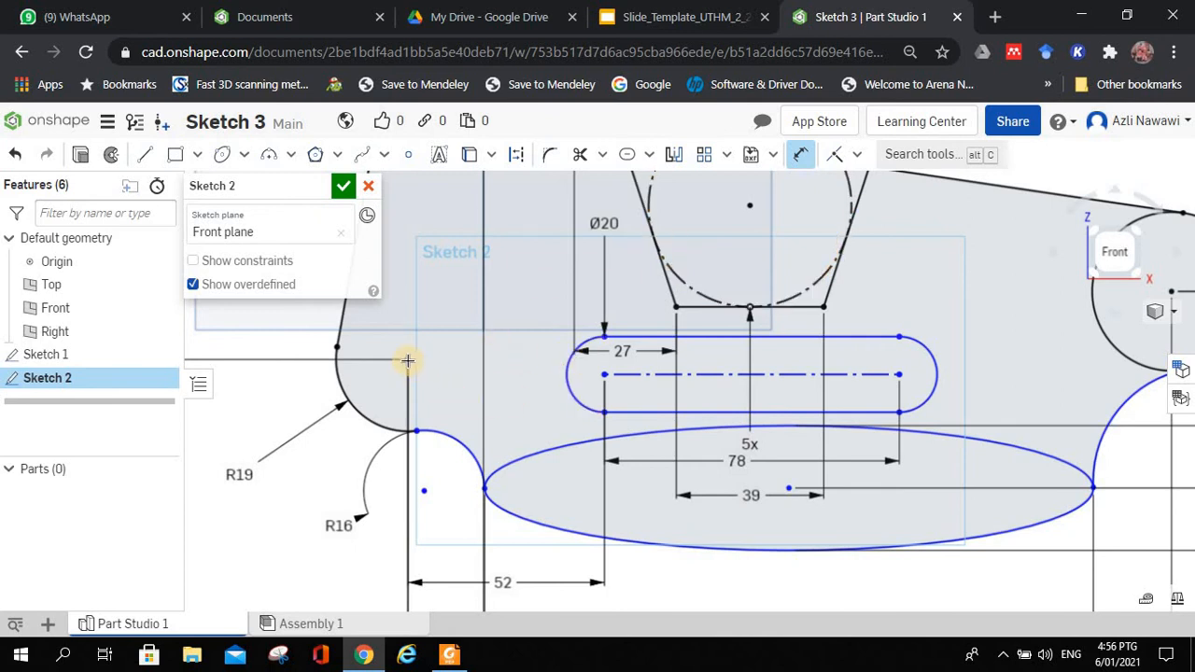
{"action": "left_click", "coordinate": [502, 358]}
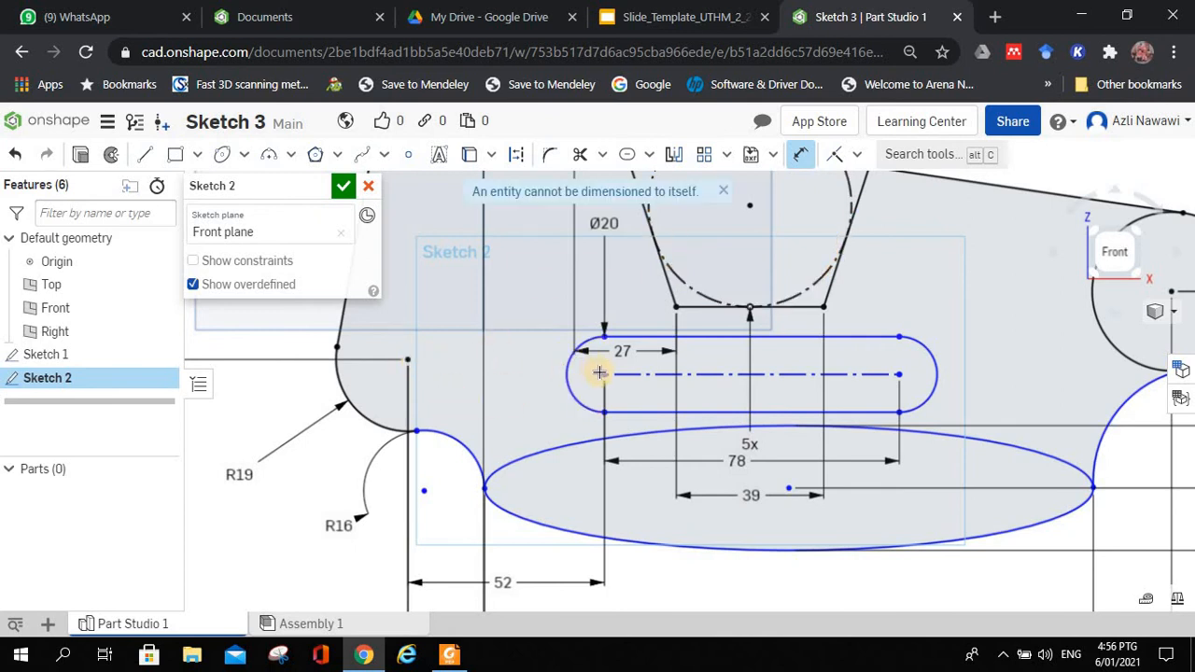
{"action": "left_click", "coordinate": [723, 193]}
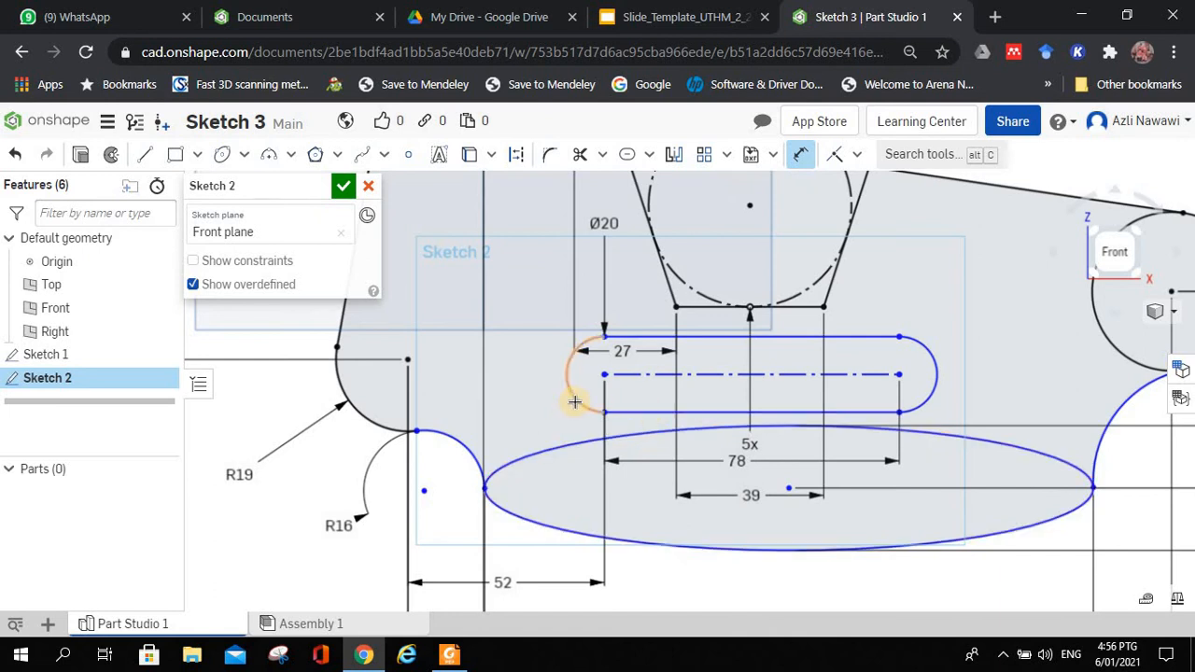
{"action": "key", "text": "Escape"}
Move the slot lower and dimension its left centre 14 mm vertically below the R19 arc's centre, as in the reference drawing
{"action": "mouse_move", "coordinate": [644, 416]}
{"action": "left_mouse_down"}
{"action": "mouse_move", "coordinate": [611, 432]}
{"action": "mouse_move", "coordinate": [499, 429]}
{"action": "mouse_move", "coordinate": [573, 383]}
{"action": "mouse_move", "coordinate": [584, 433]}
{"action": "mouse_move", "coordinate": [595, 374]}
{"action": "mouse_move", "coordinate": [594, 429]}
{"action": "left_mouse_up"}
{"action": "left_click", "coordinate": [449, 654]}
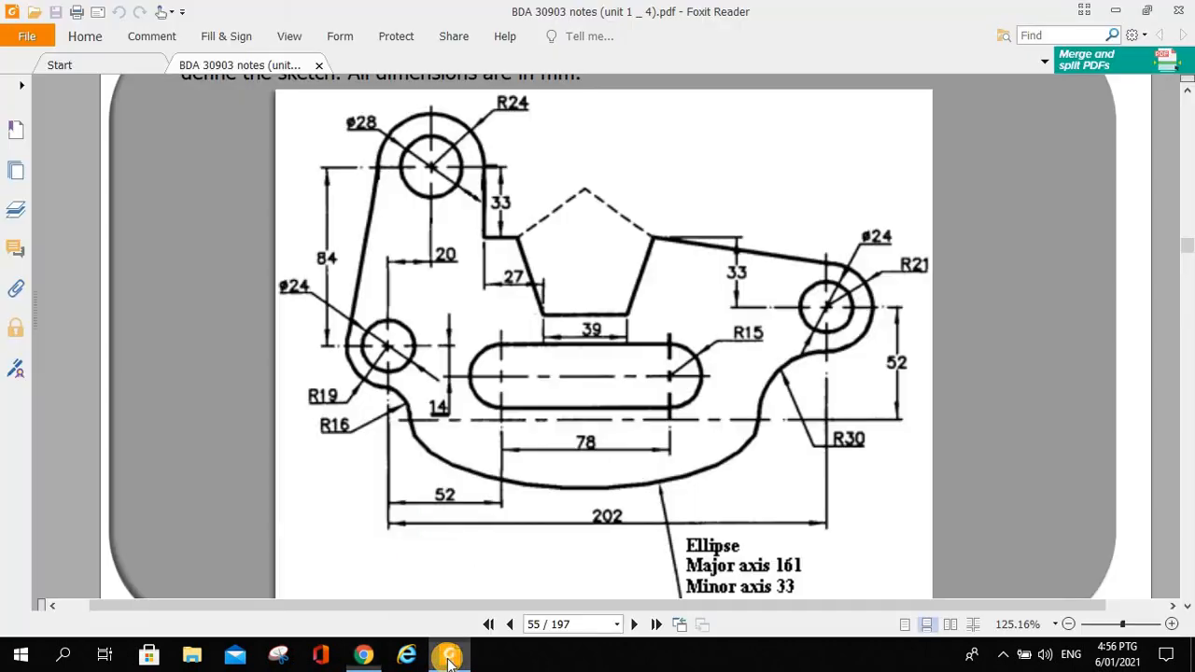
{"action": "left_click", "coordinate": [363, 657]}
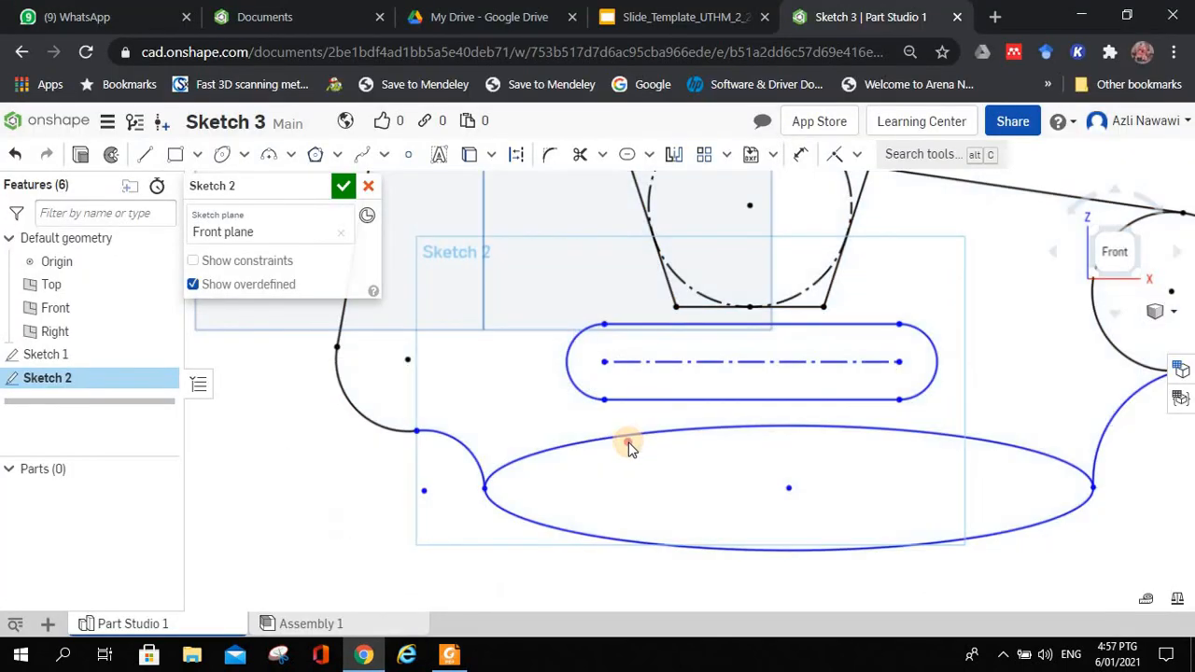
{"action": "left_click_drag", "start_coordinate": [630, 442], "coordinate": [629, 429]}
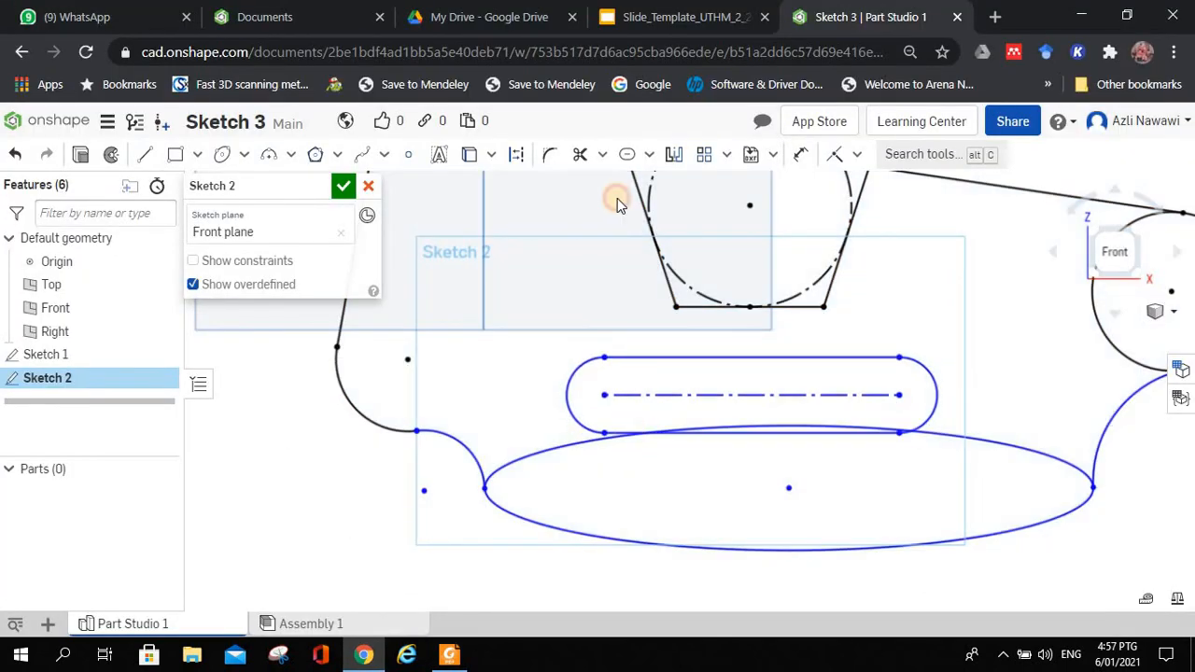
{"action": "left_click", "coordinate": [799, 159]}
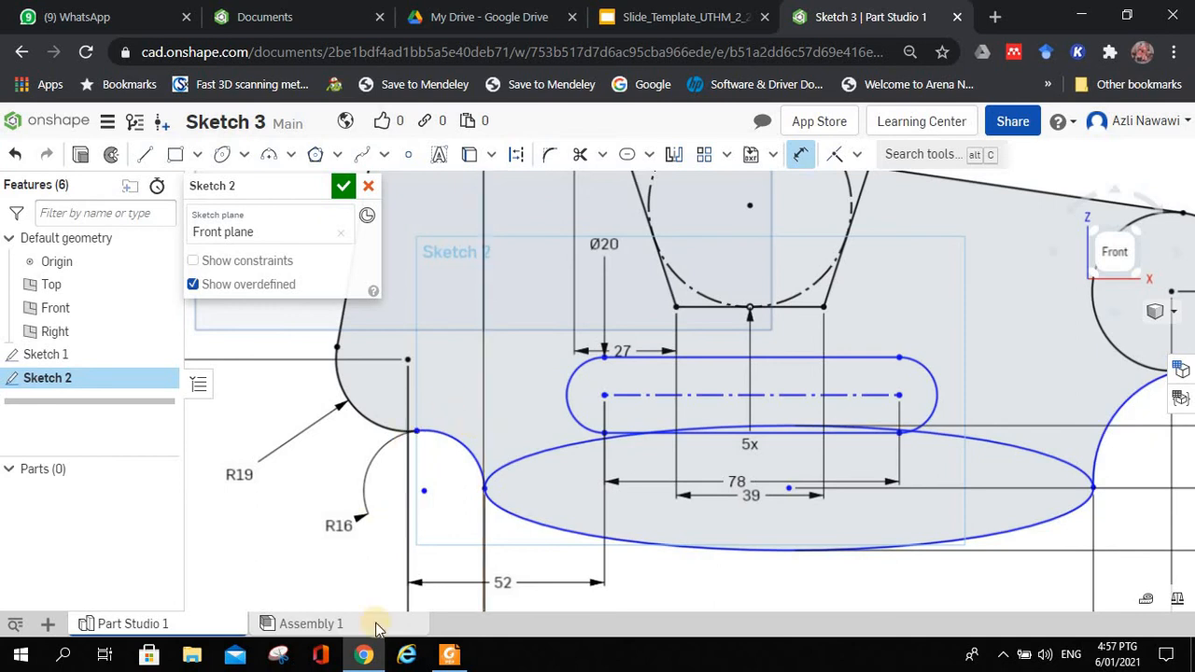
{"action": "left_click", "coordinate": [449, 656]}
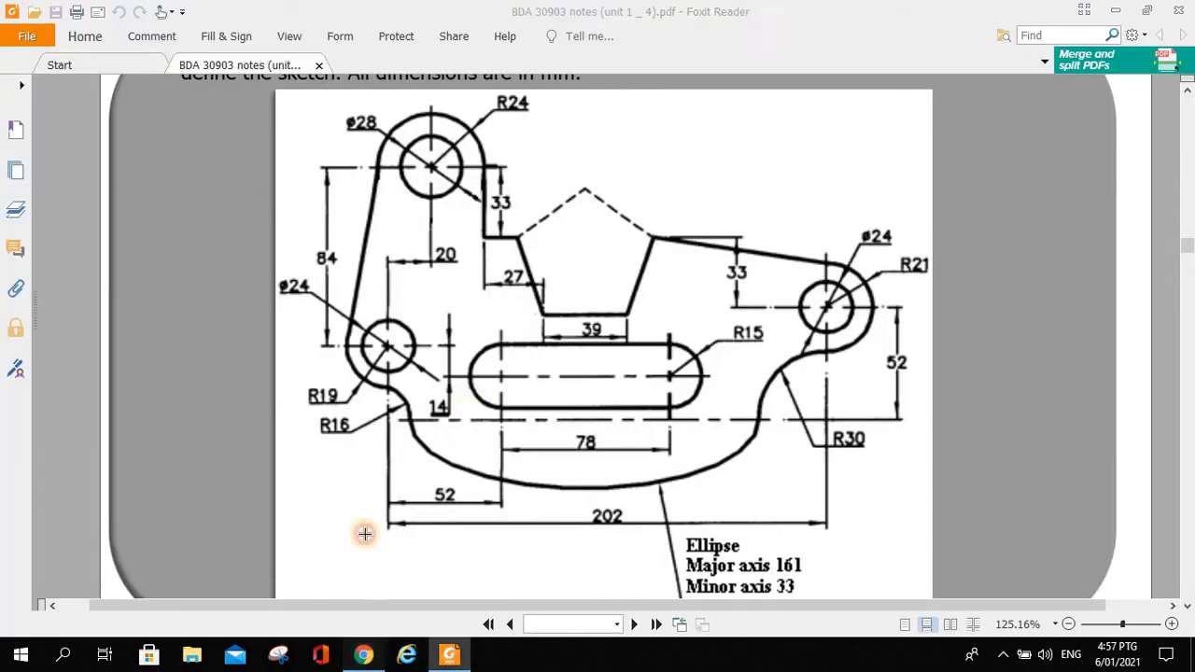
{"action": "left_click", "coordinate": [363, 656]}
{"action": "left_click", "coordinate": [407, 359]}
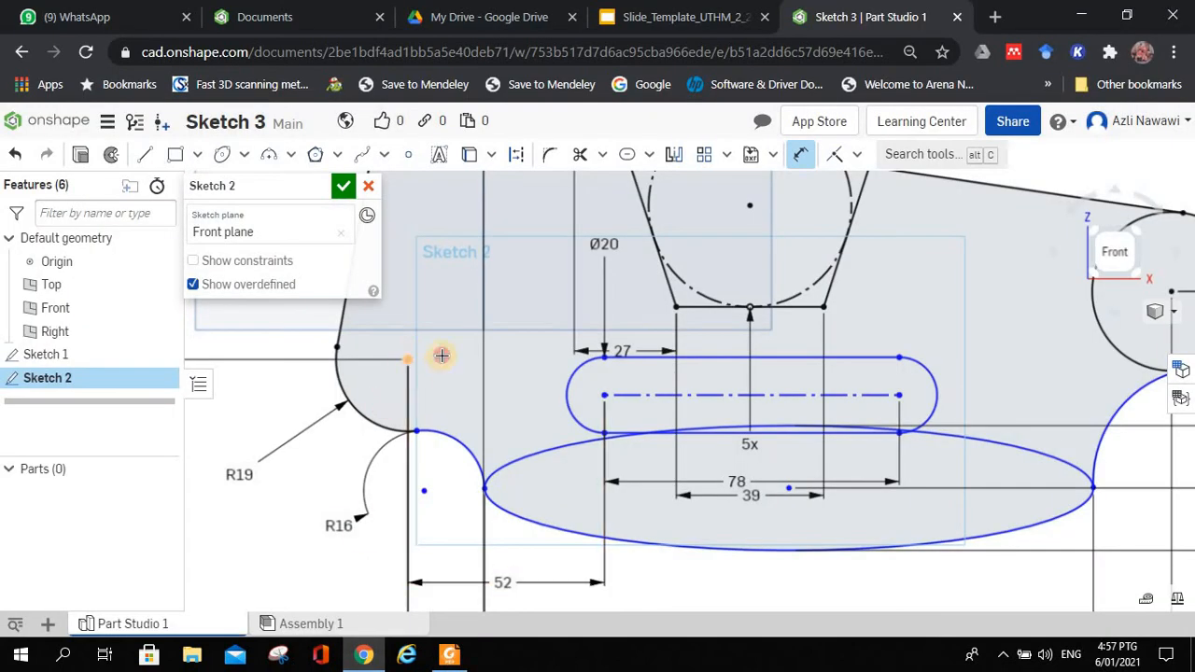
{"action": "left_click", "coordinate": [605, 397]}
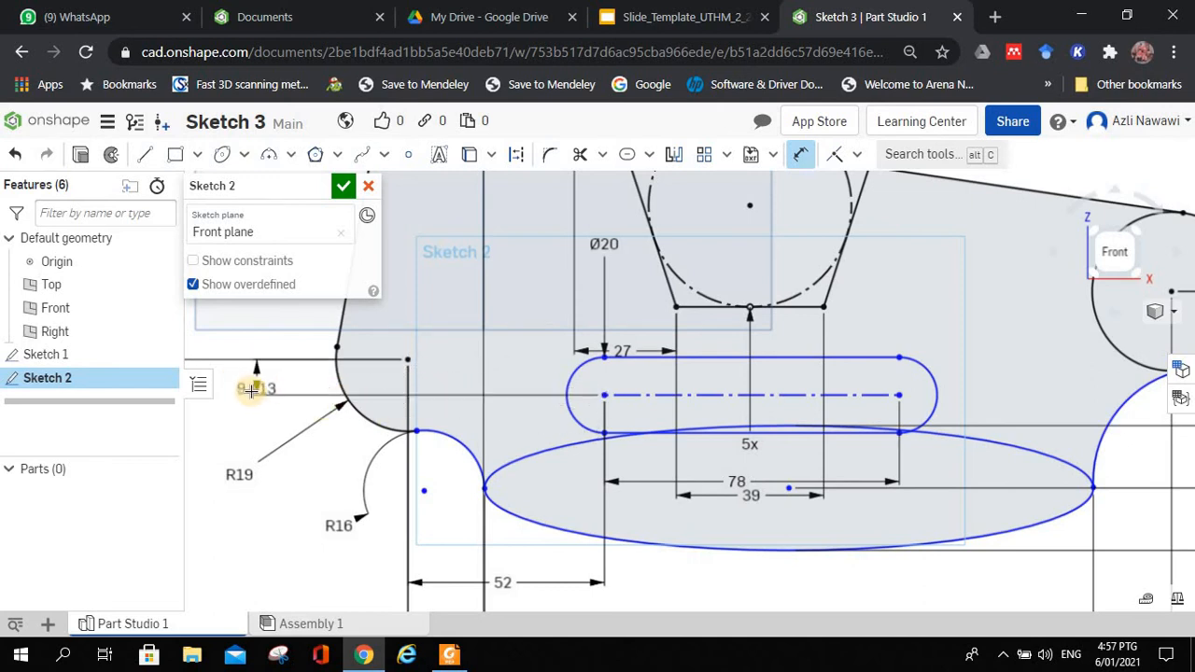
{"action": "left_click", "coordinate": [270, 376]}
{"action": "type", "text": "14"}
{"action": "key", "text": "Return"}
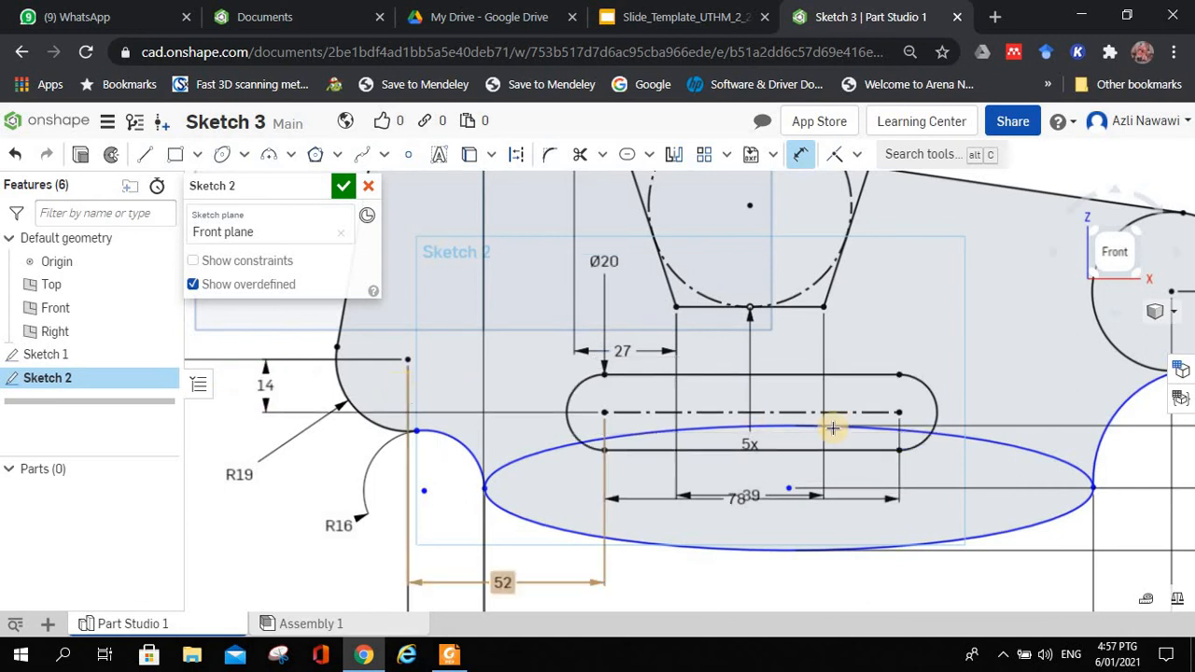
Examine the constrained slot and its surrounding dimensions, and compare them with the reference drawing in Foxit Reader
{"action": "scroll", "coordinate": [790, 448], "scroll_direction": "up", "scroll_amount": 3}
{"action": "scroll", "coordinate": [754, 443], "scroll_direction": "down", "scroll_amount": 3}
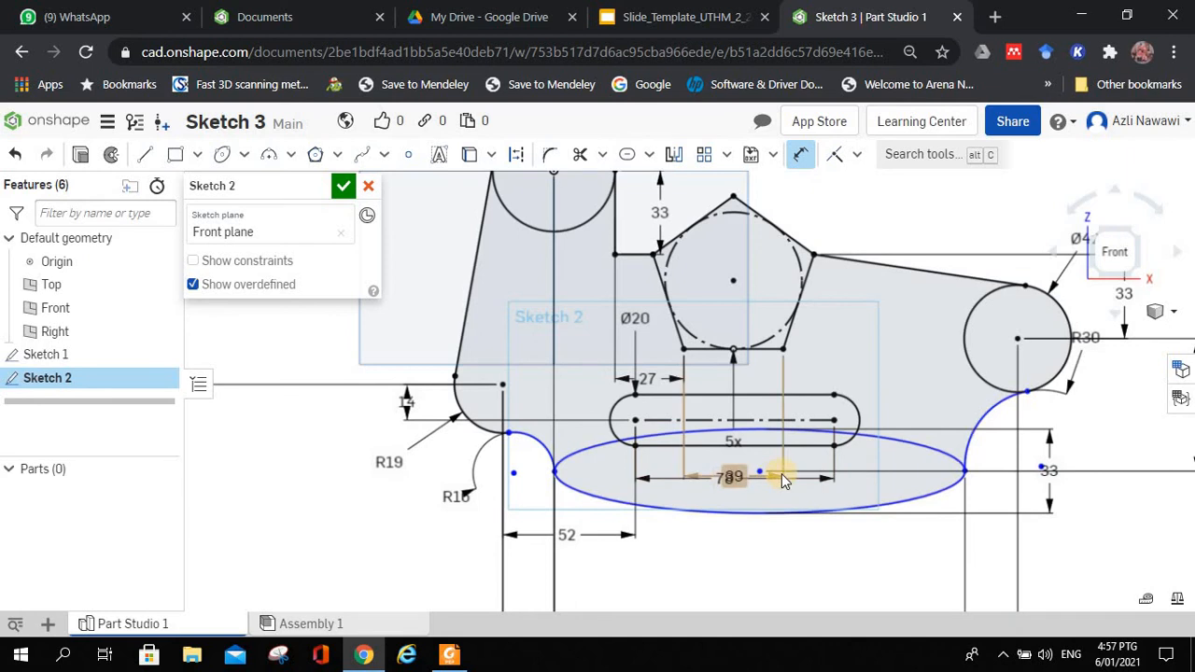
{"action": "scroll", "coordinate": [635, 322], "scroll_direction": "up", "scroll_amount": 2}
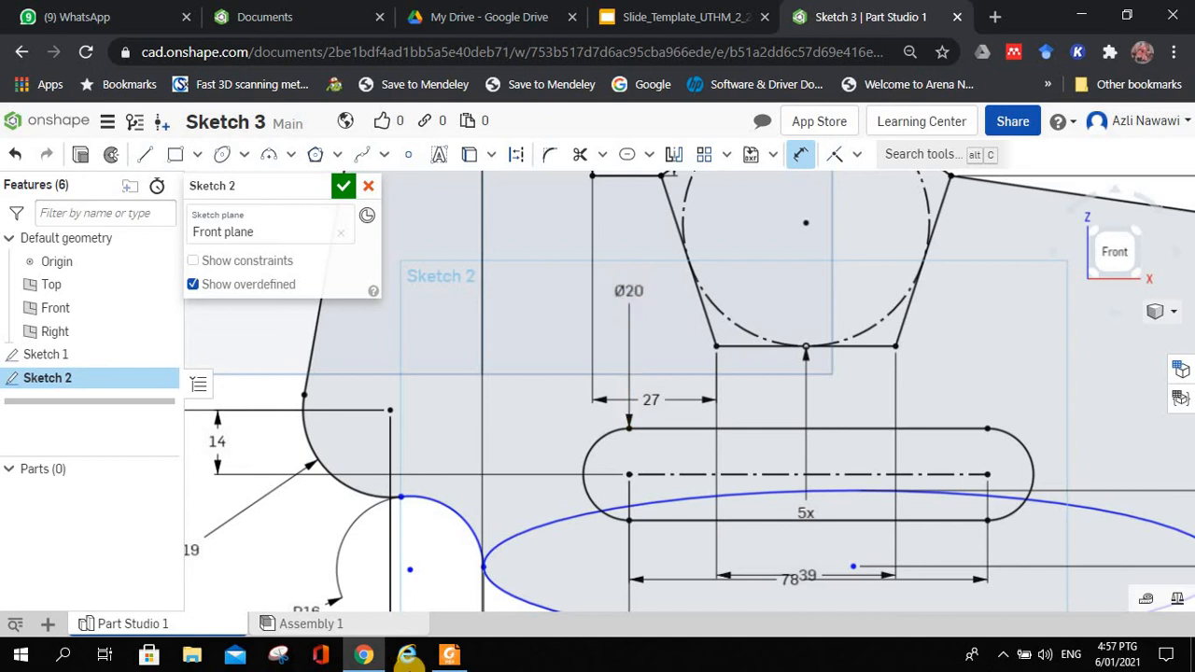
{"action": "left_click", "coordinate": [449, 654]}
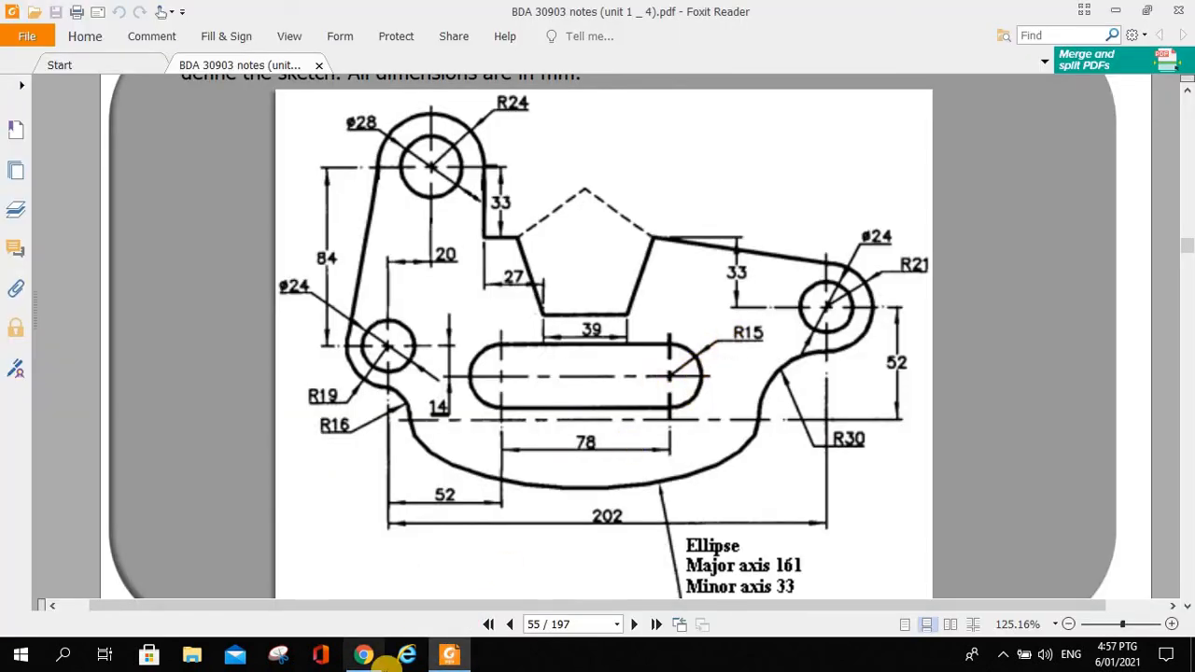
Return to Onshape and set the slot's diameter dimension to 15 mm
{"action": "left_click", "coordinate": [363, 654]}
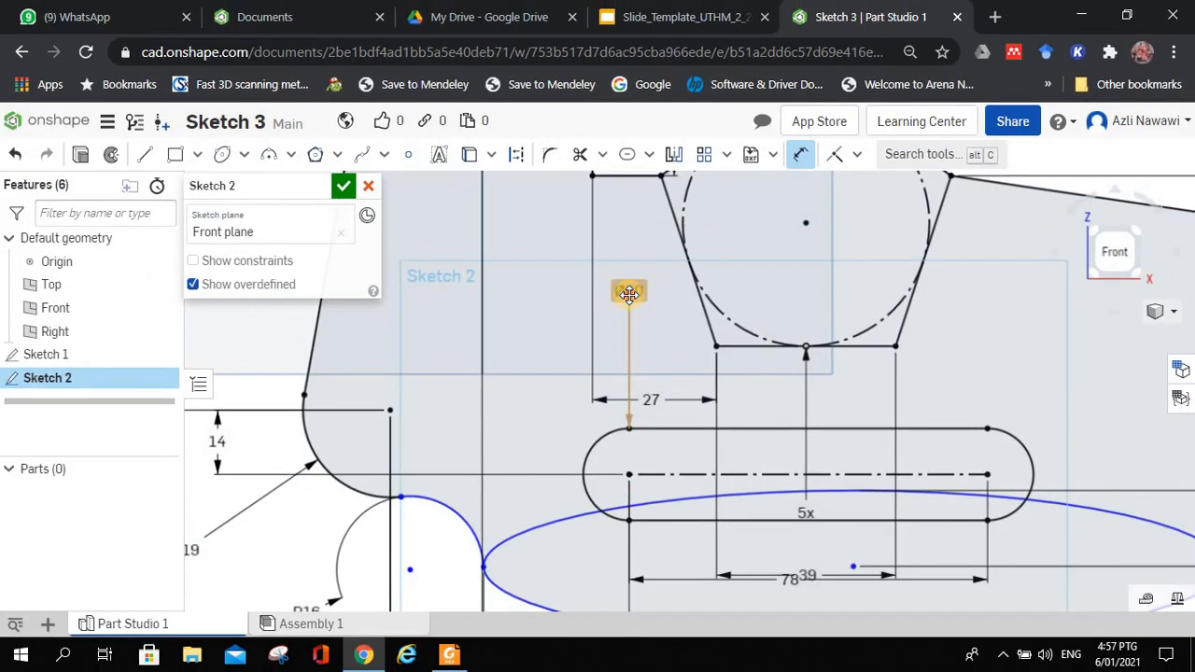
{"action": "double_click", "coordinate": [633, 290]}
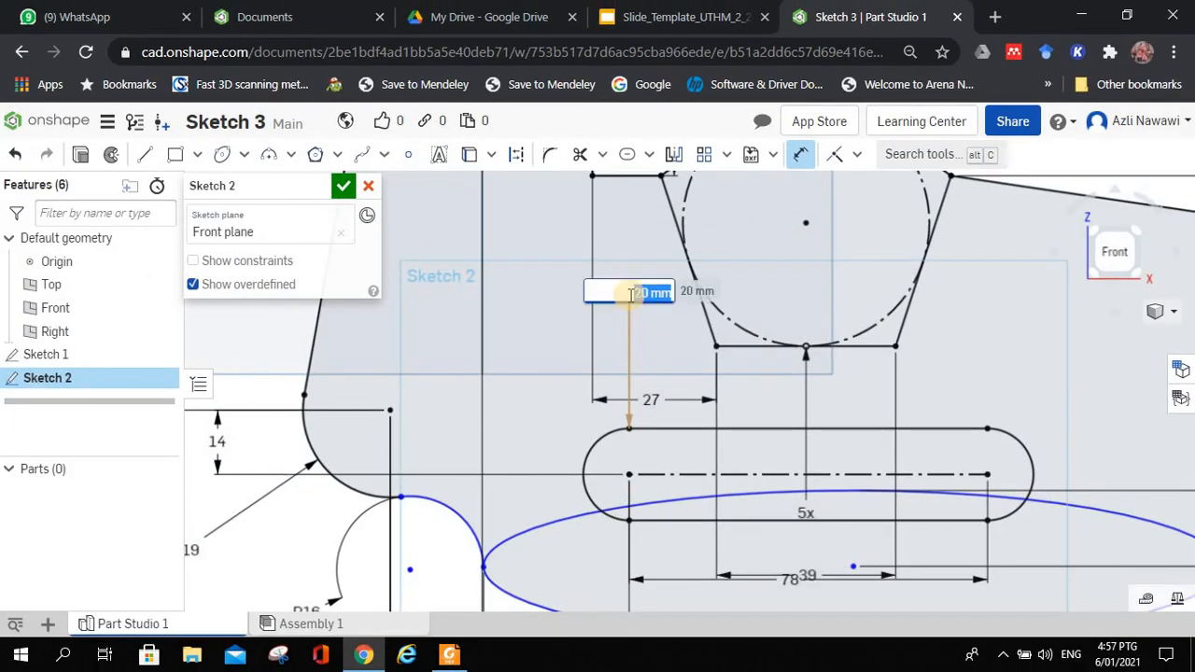
{"action": "type", "text": "15"}
{"action": "key", "text": "Return"}
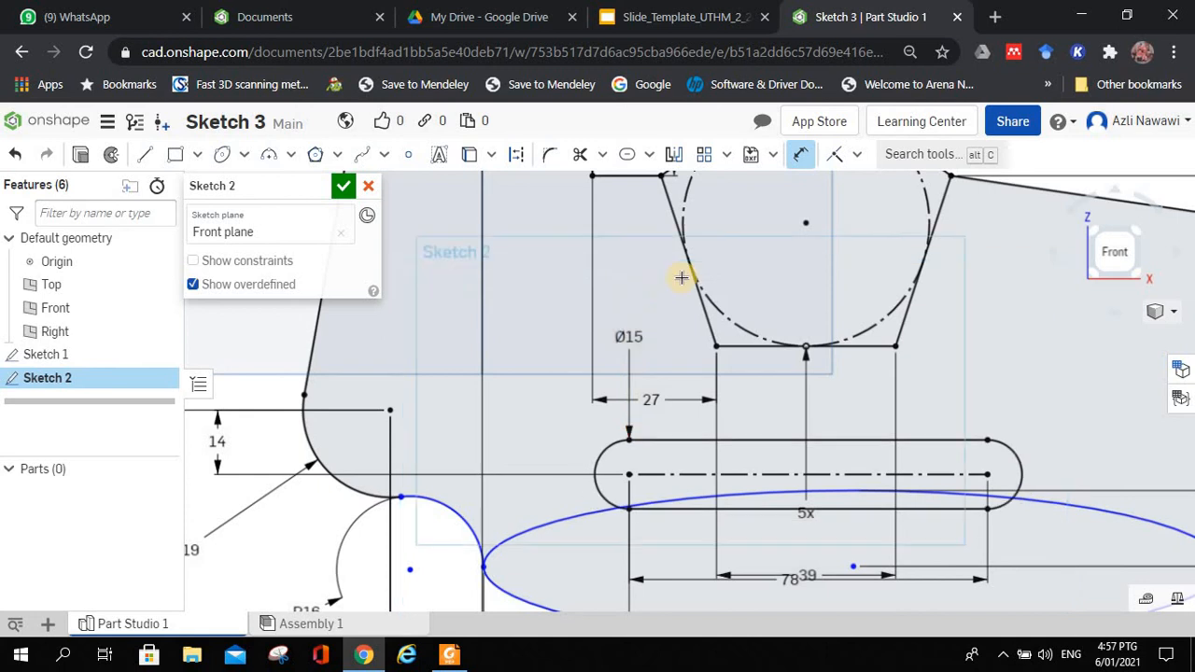
{"action": "scroll", "coordinate": [810, 524], "scroll_direction": "up", "scroll_amount": 2}
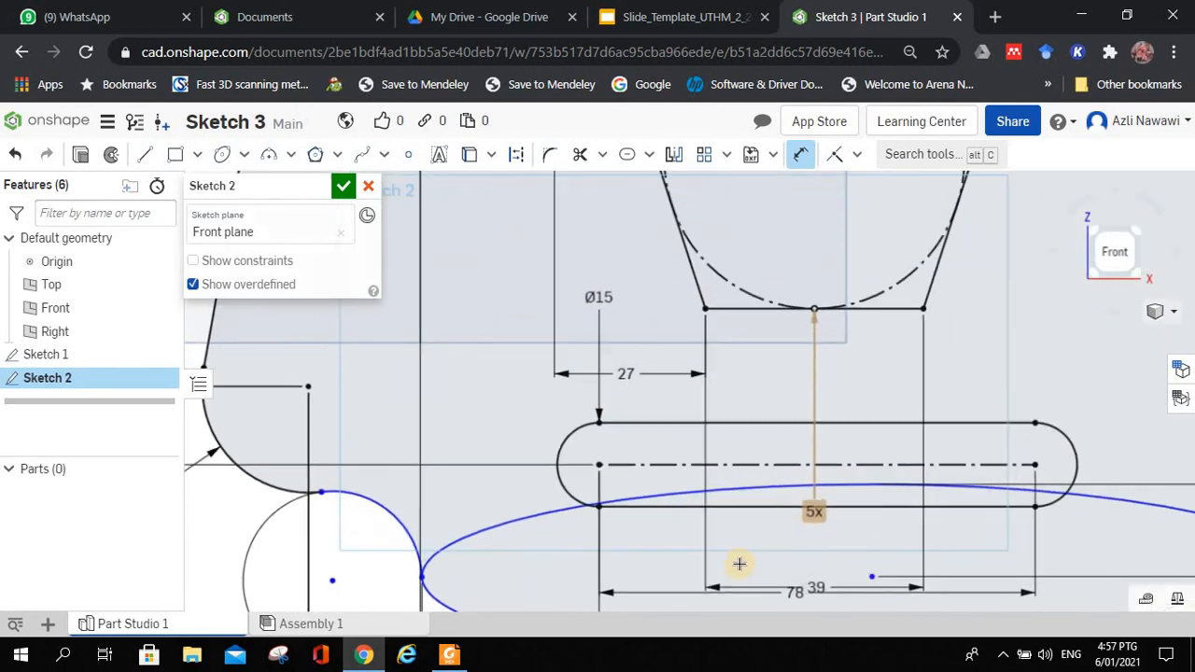
Check the slot's R15 end in Foxit Reader and, back in Onshape, set the slot's diameter dimension to 30 mm
{"action": "left_click", "coordinate": [449, 657]}
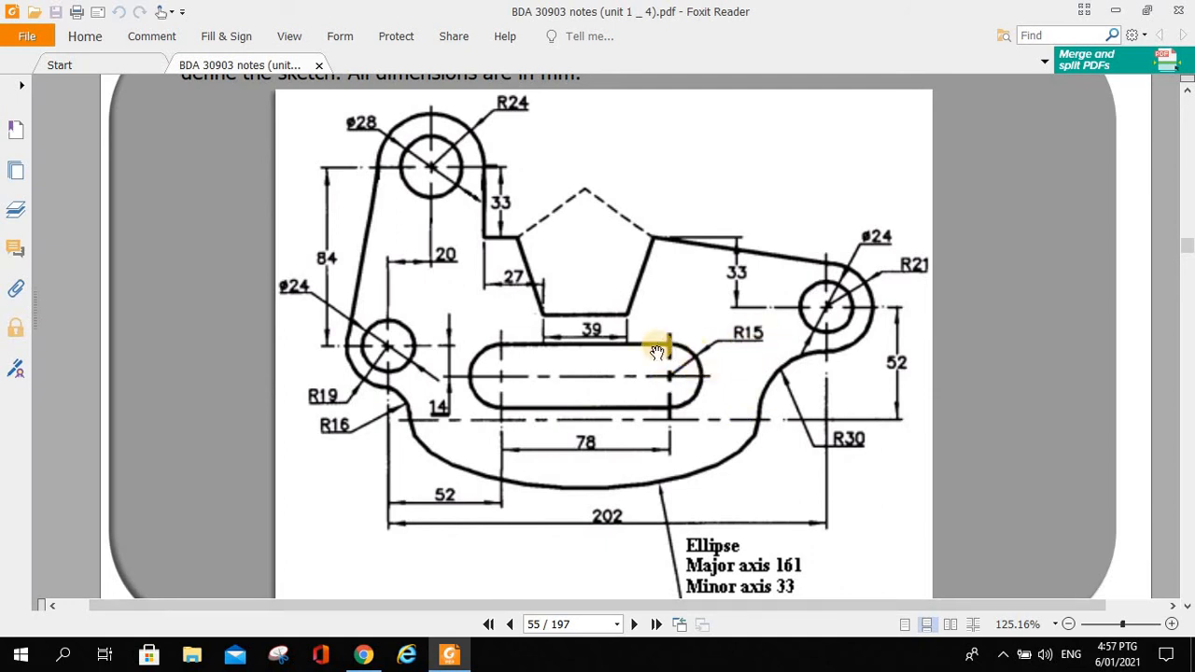
{"action": "left_click", "coordinate": [363, 657]}
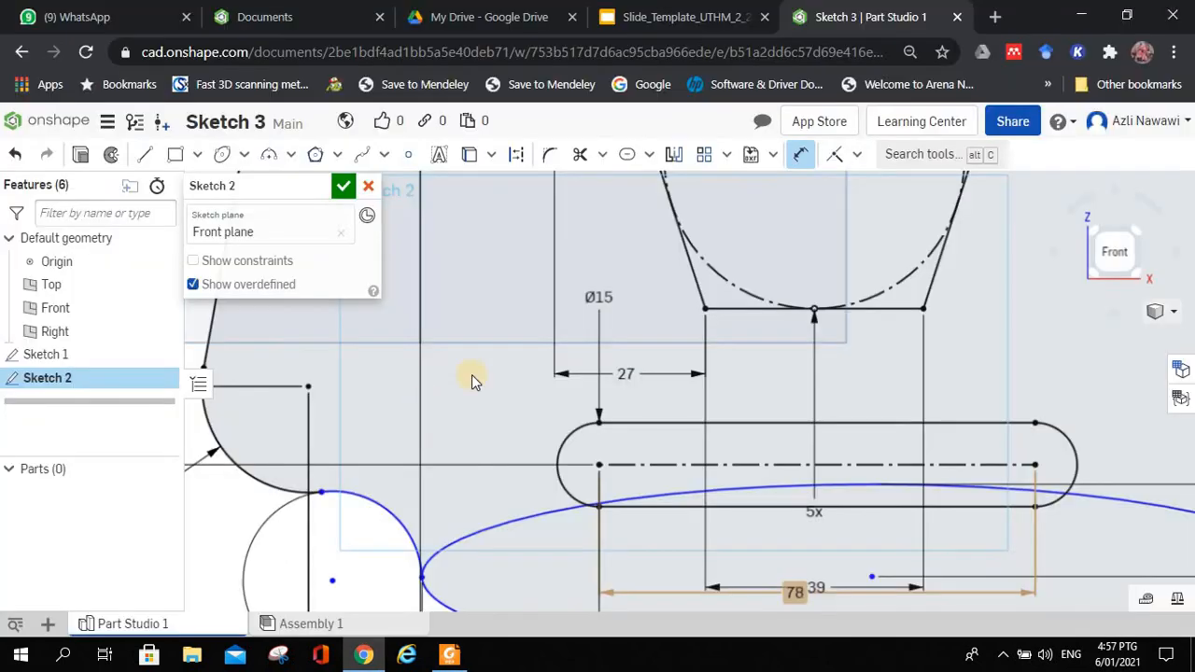
{"action": "double_click", "coordinate": [607, 301]}
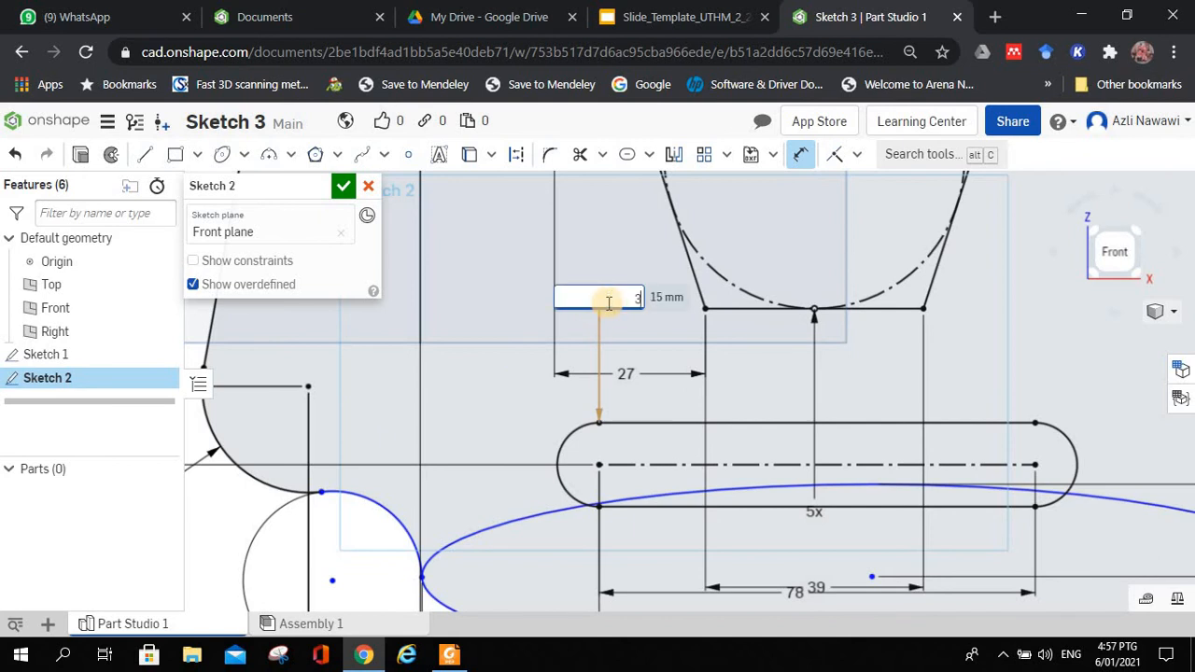
{"action": "key", "text": "Escape"}
{"action": "scroll", "coordinate": [638, 317], "scroll_direction": "up", "scroll_amount": 5}
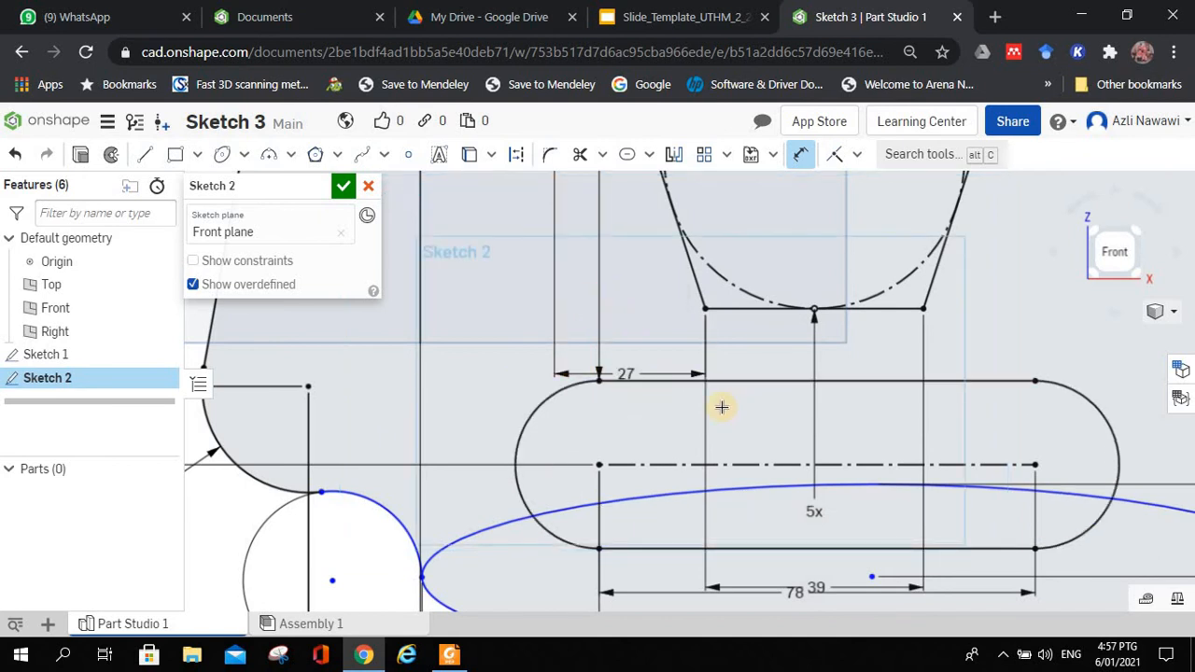
{"action": "scroll", "coordinate": [548, 299], "scroll_direction": "down", "scroll_amount": 5}
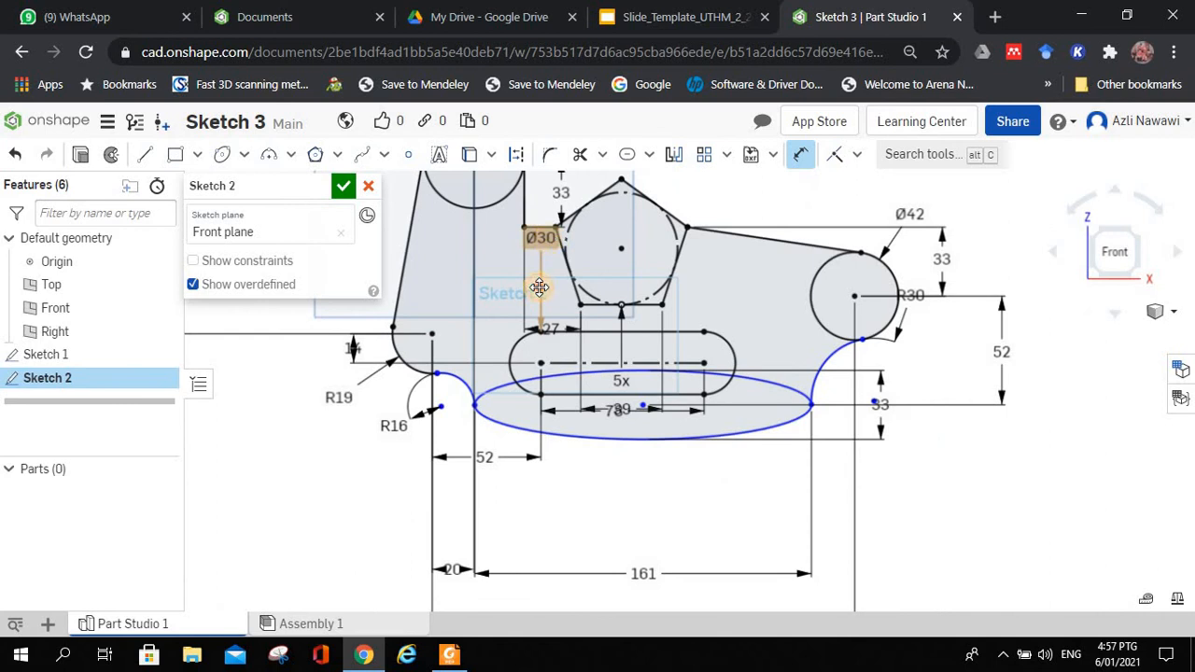
Examine the ellipse, its centre and the adjoining R16 and R30 arcs in relation to the slot
{"action": "scroll", "coordinate": [590, 405], "scroll_direction": "up", "scroll_amount": 4}
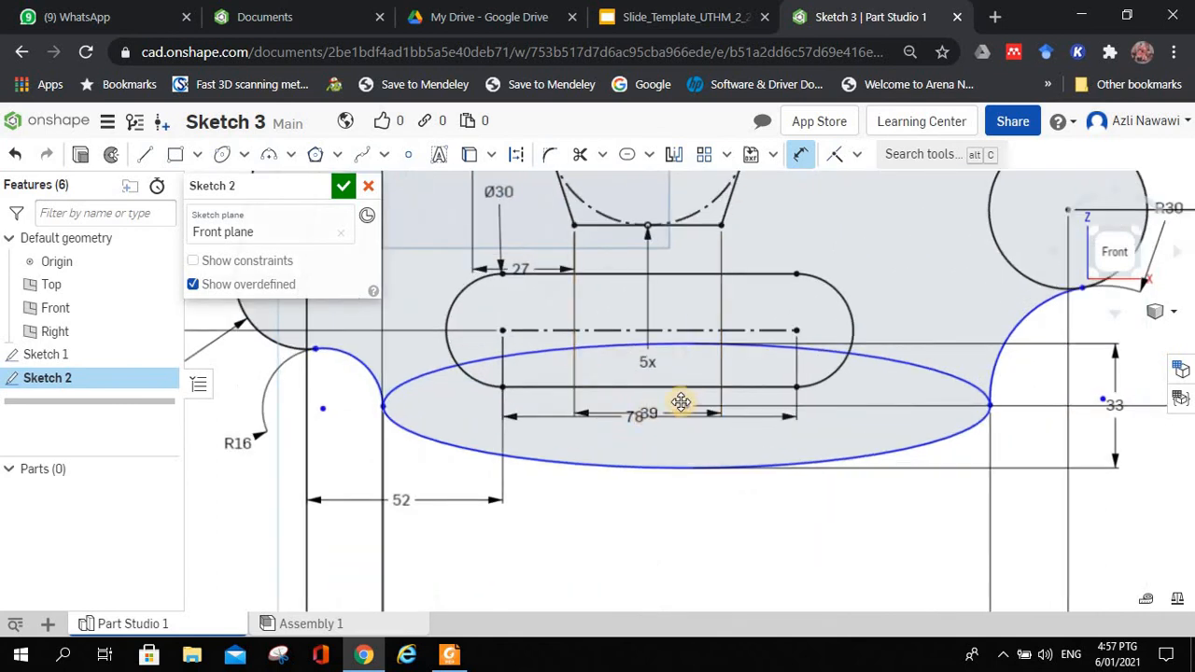
{"action": "scroll", "coordinate": [741, 434], "scroll_direction": "down", "scroll_amount": 2}
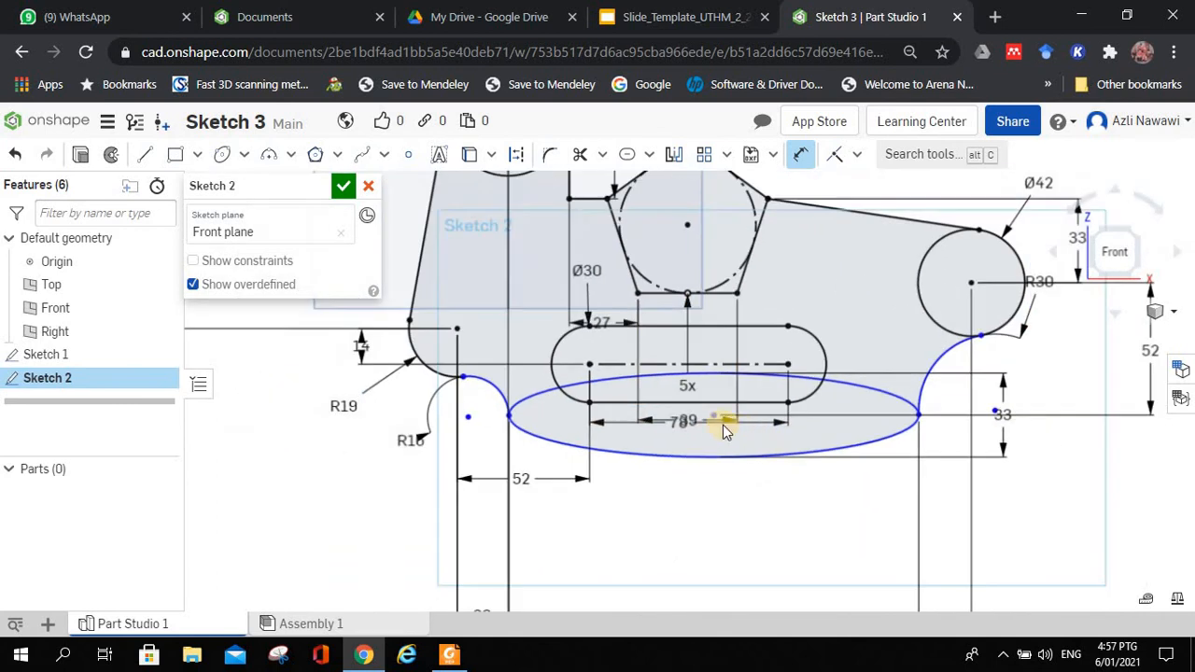
{"action": "scroll", "coordinate": [764, 346], "scroll_direction": "up", "scroll_amount": 2}
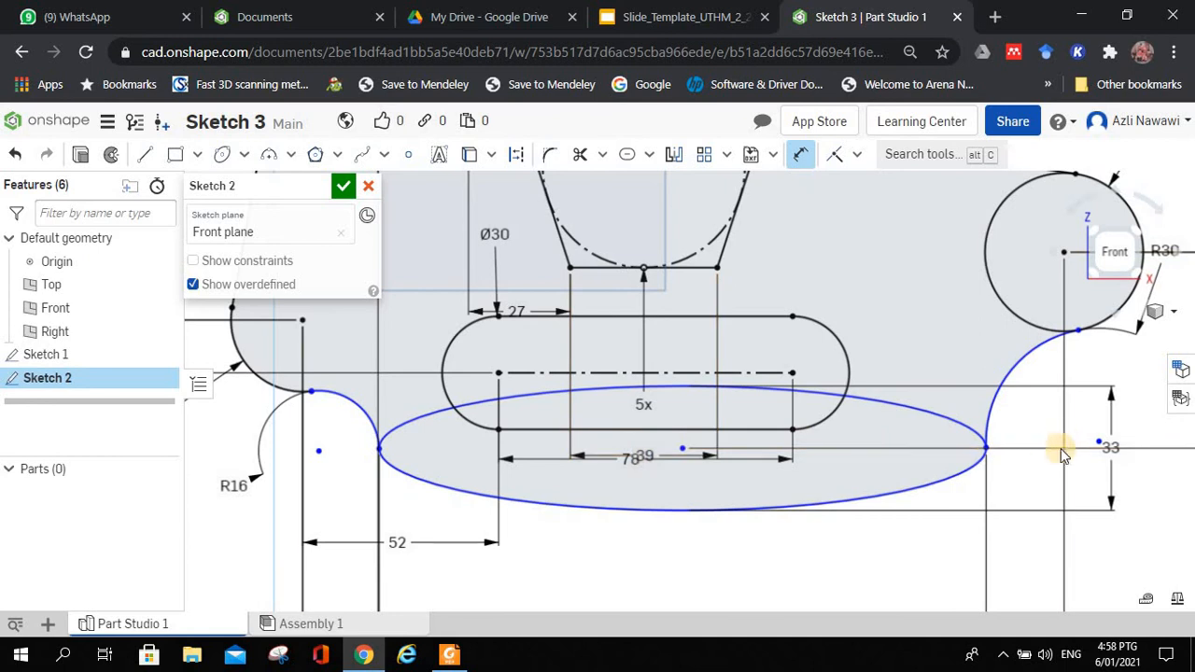
{"action": "scroll", "coordinate": [1067, 446], "scroll_direction": "up", "scroll_amount": 3}
{"action": "scroll", "coordinate": [1055, 458], "scroll_direction": "down", "scroll_amount": 5}
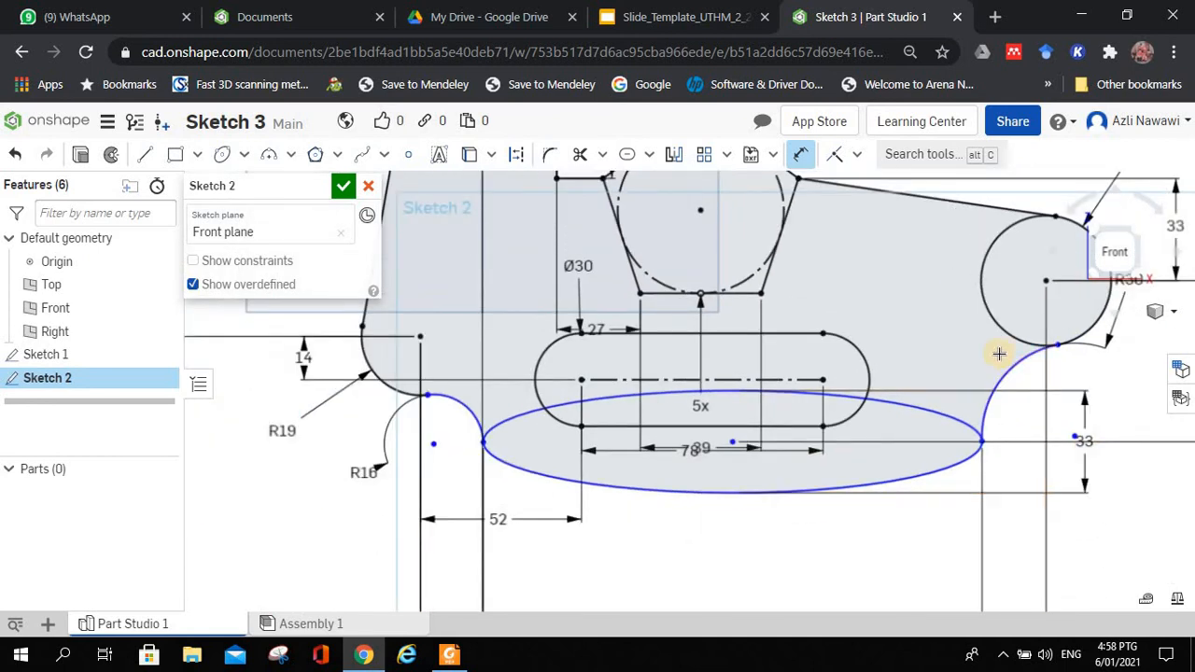
{"action": "middle_click_drag", "start_coordinate": [999, 354], "coordinate": [808, 371]}
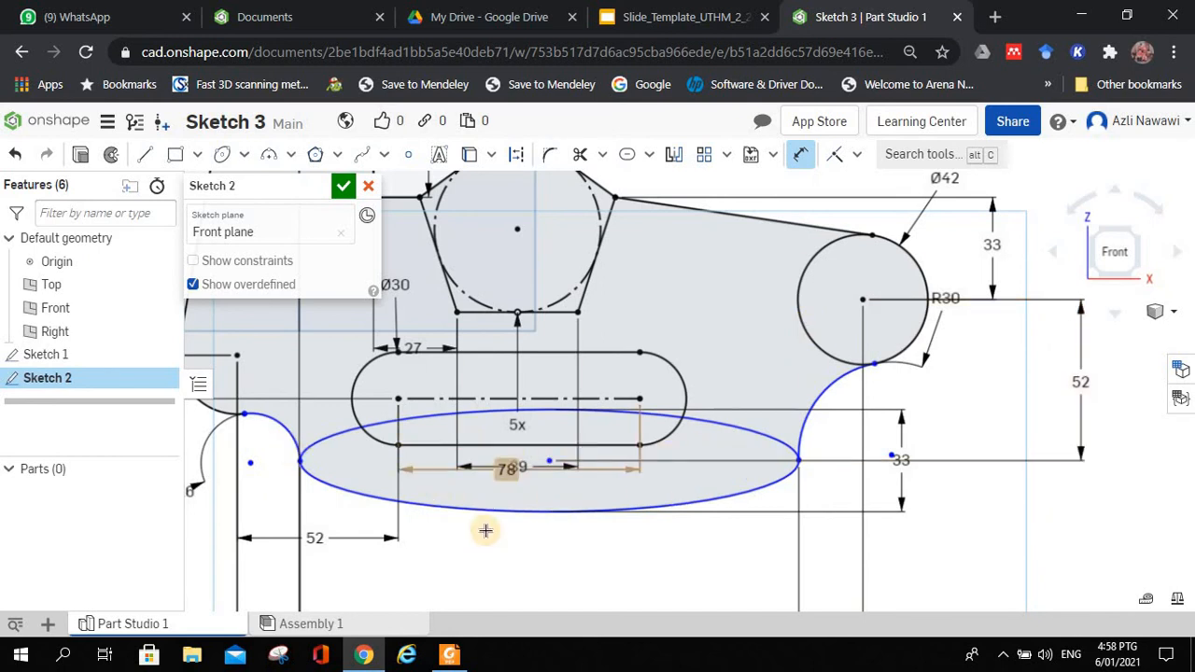
{"action": "scroll", "coordinate": [630, 566], "scroll_direction": "down", "scroll_amount": 1}
{"action": "scroll", "coordinate": [700, 508], "scroll_direction": "up", "scroll_amount": 1}
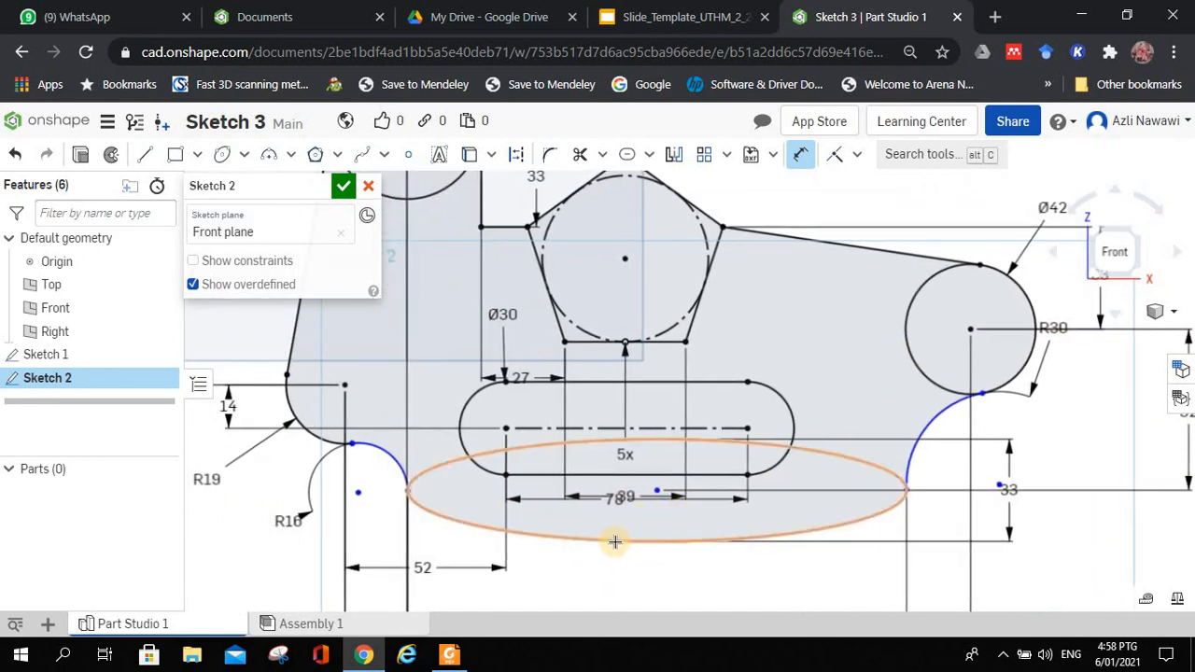
{"action": "scroll", "coordinate": [614, 542], "scroll_direction": "up", "scroll_amount": 3}
{"action": "scroll", "coordinate": [698, 489], "scroll_direction": "down", "scroll_amount": 1}
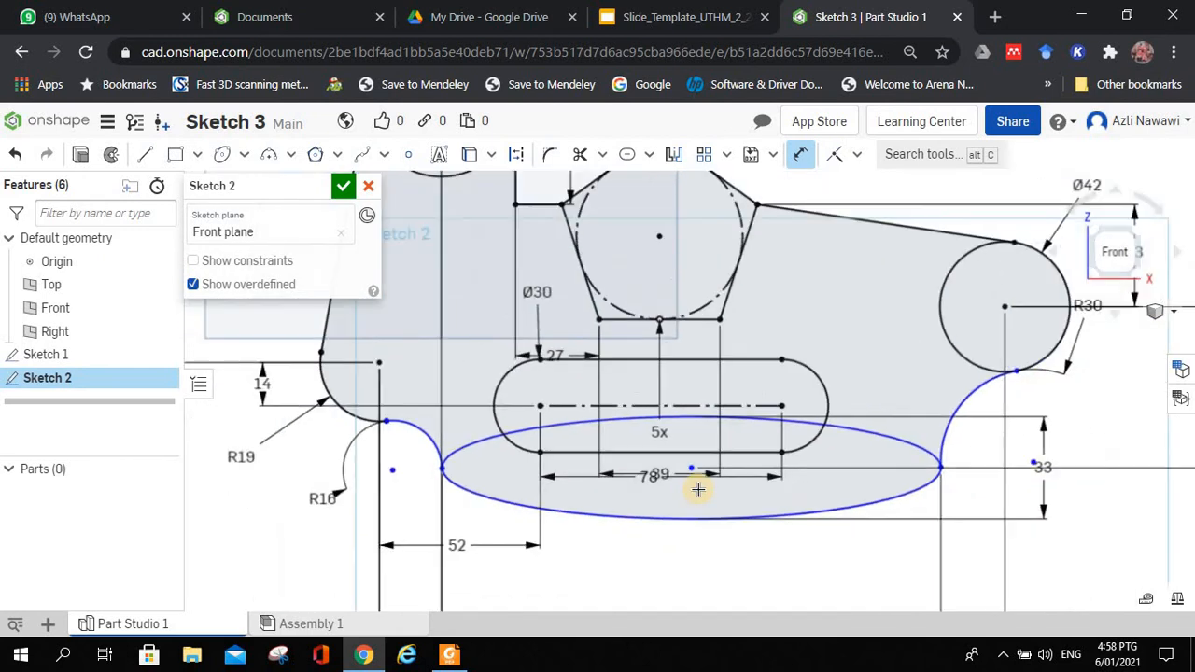
{"action": "scroll", "coordinate": [694, 479], "scroll_direction": "up", "scroll_amount": 2}
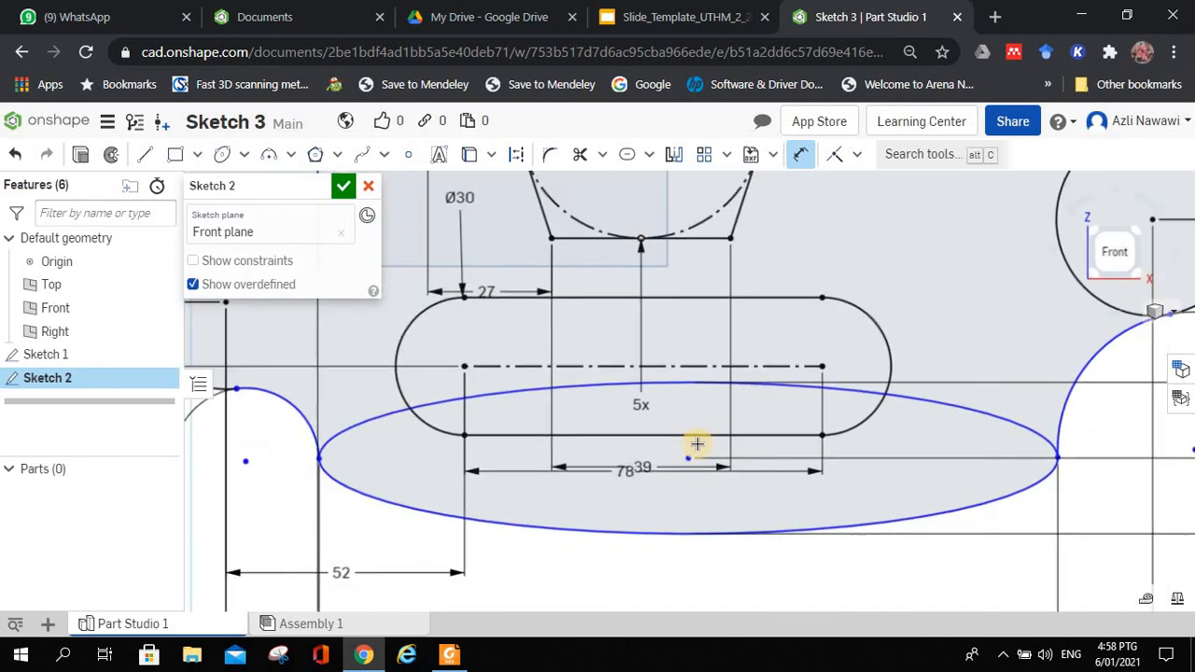
Switch to Foxit Reader and trace the vertical alignment between the slot's midpoint and the ellipse's centre on the magnified reference drawing
{"action": "left_click", "coordinate": [450, 655]}
{"action": "scroll", "coordinate": [551, 402], "scroll_direction": "up", "scroll_amount": 3}
{"action": "scroll", "coordinate": [555, 439], "scroll_direction": "down", "scroll_amount": 3}
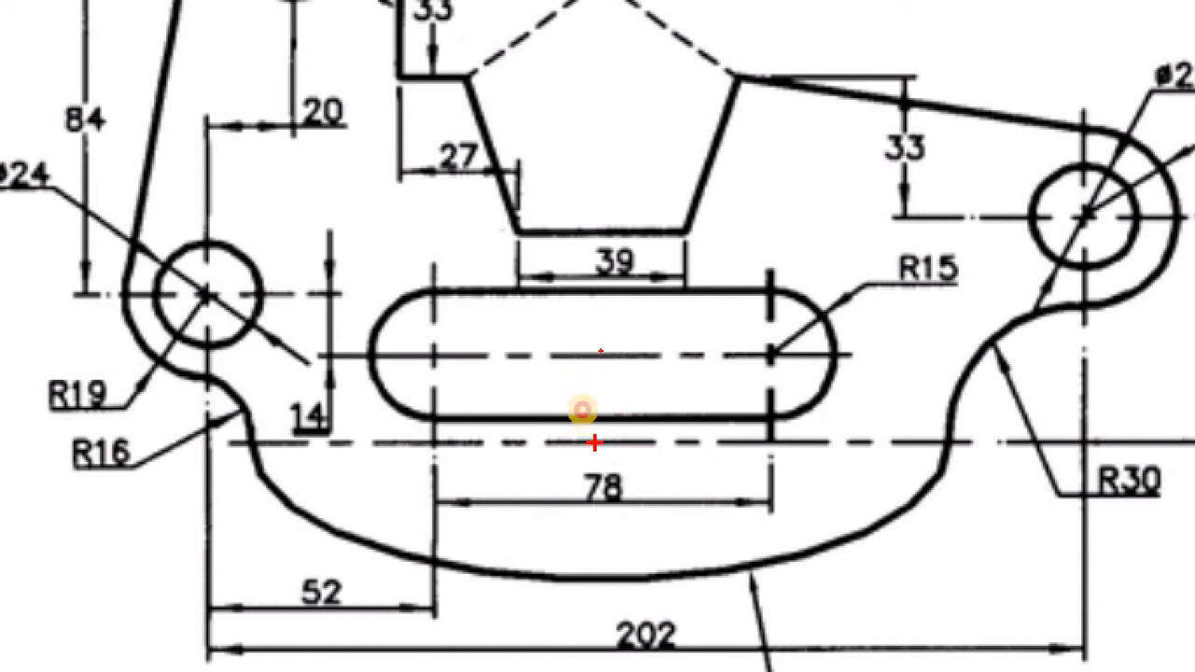
{"action": "mouse_move", "coordinate": [581, 420]}
{"action": "left_mouse_down"}
{"action": "mouse_move", "coordinate": [581, 386]}
{"action": "mouse_move", "coordinate": [583, 403]}
{"action": "left_mouse_up"}
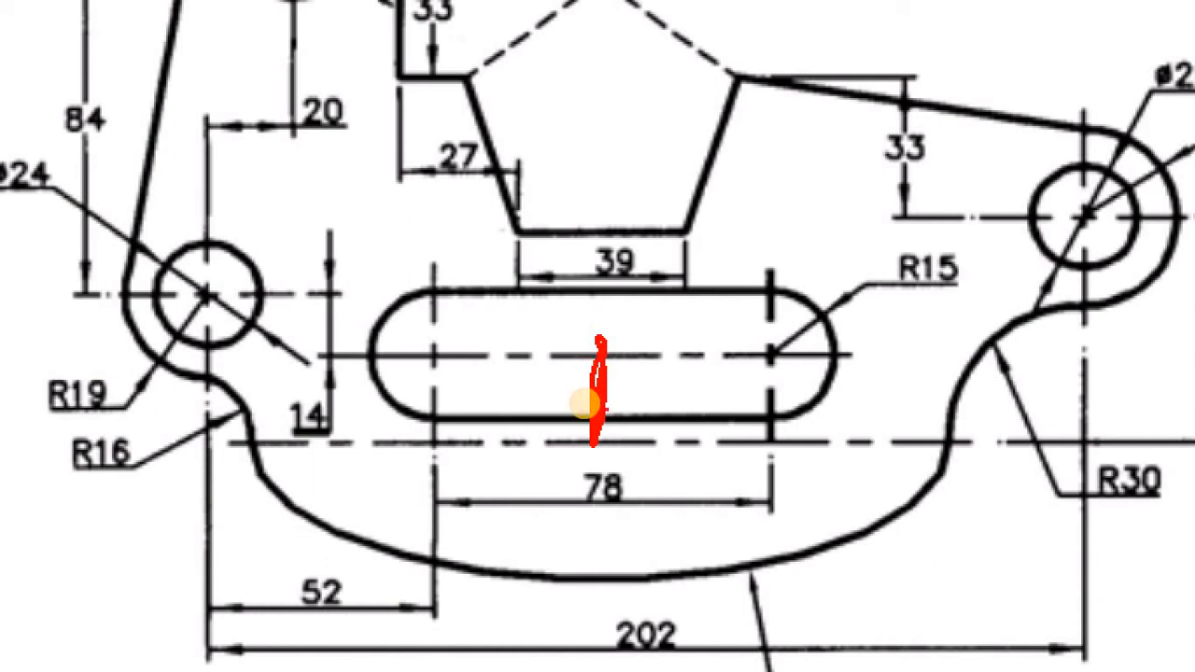
{"action": "left_click_drag", "start_coordinate": [602, 423], "coordinate": [634, 455]}
{"action": "left_click_drag", "start_coordinate": [583, 336], "coordinate": [594, 375]}
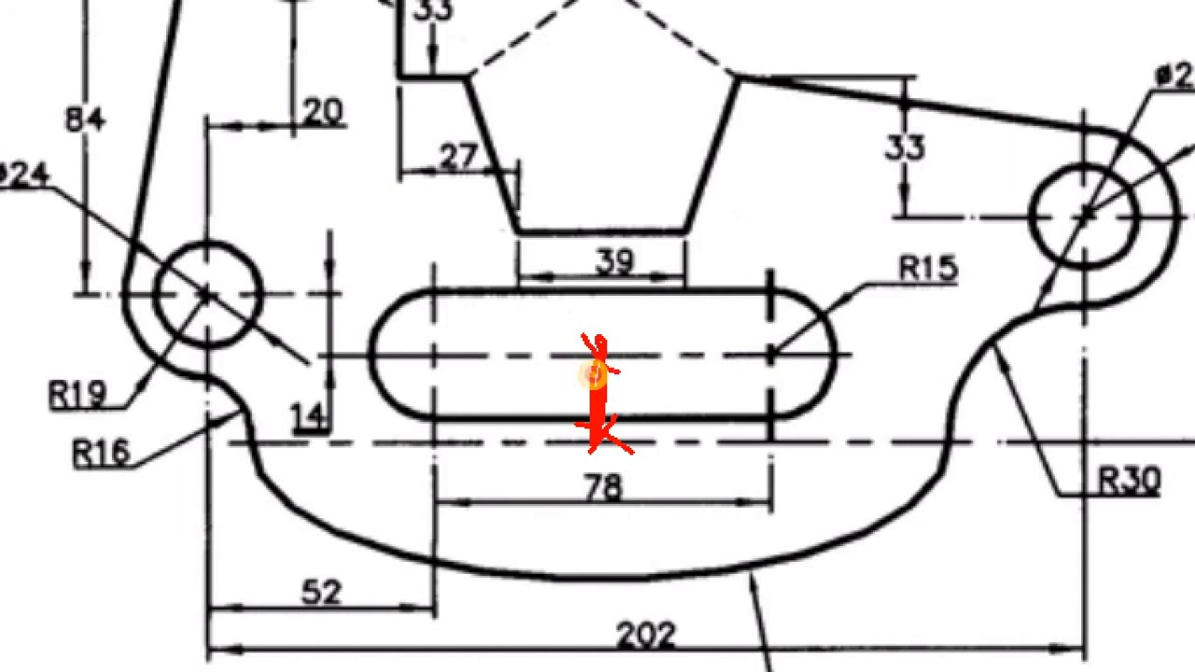
{"action": "key", "text": "Escape"}
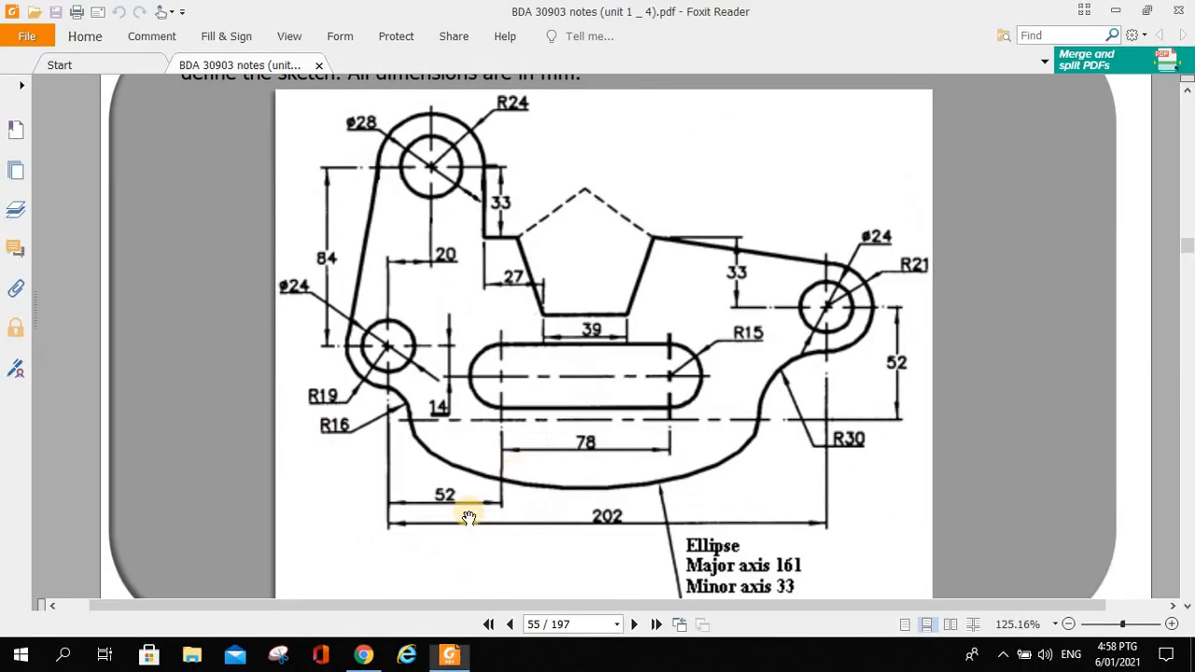
Switch back to Onshape and place a sketch point at the midpoint of the slot's construction centreline
{"action": "left_click", "coordinate": [365, 655]}
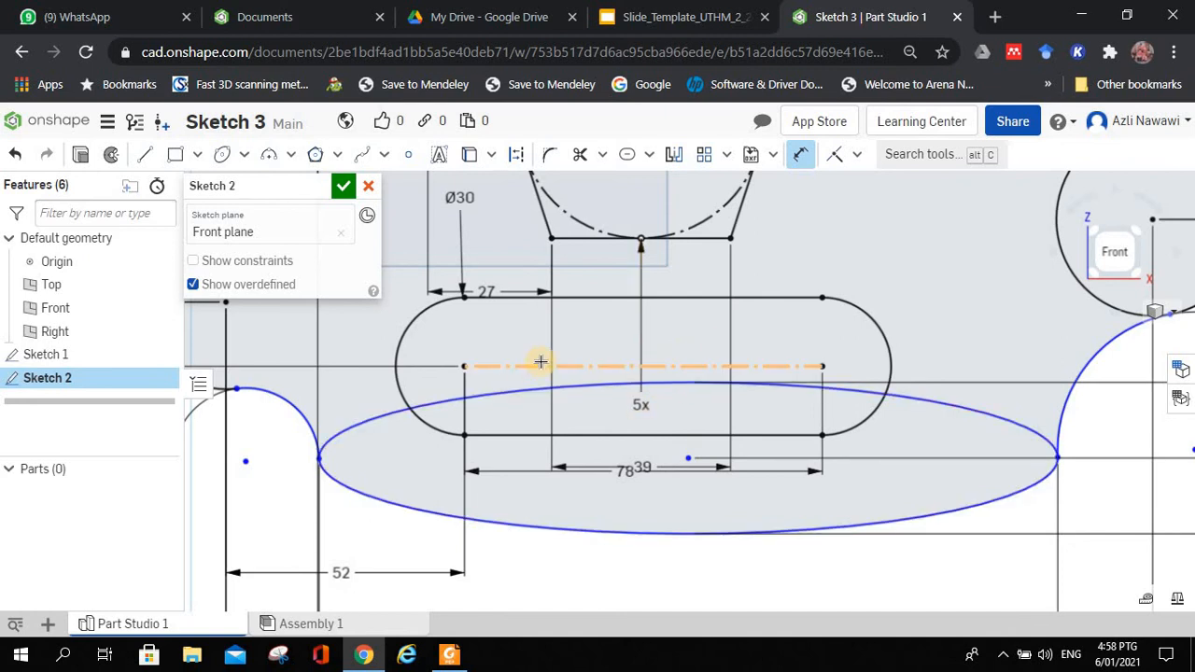
{"action": "left_click", "coordinate": [413, 160]}
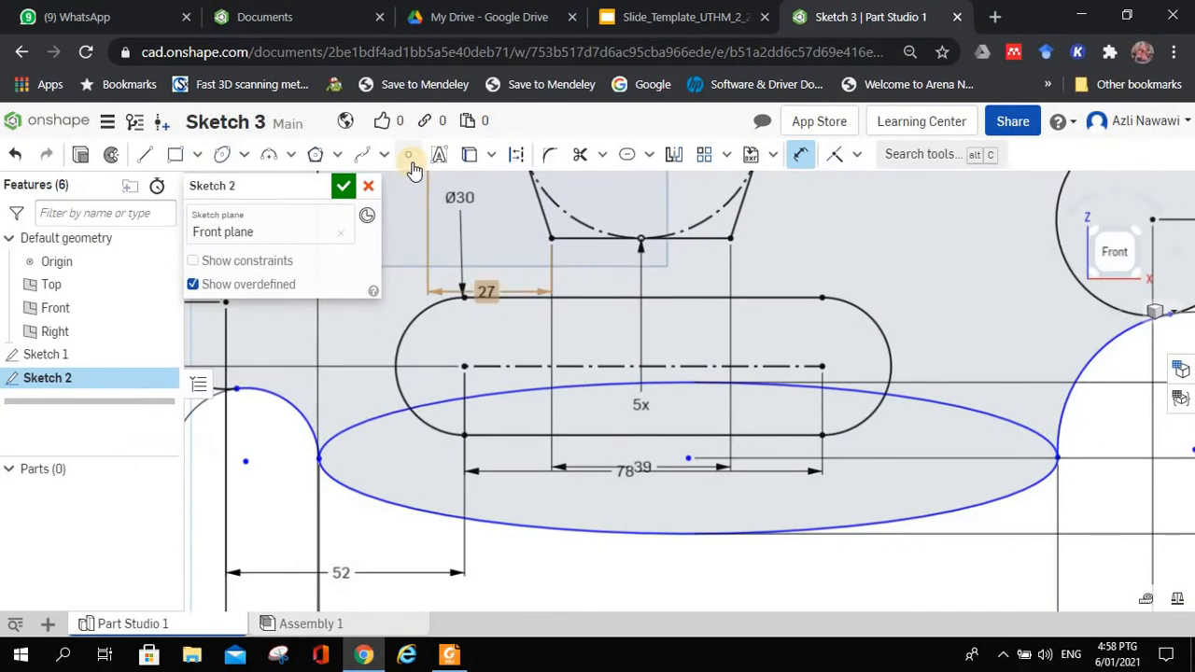
{"action": "scroll", "coordinate": [556, 315], "scroll_direction": "up", "scroll_amount": 2}
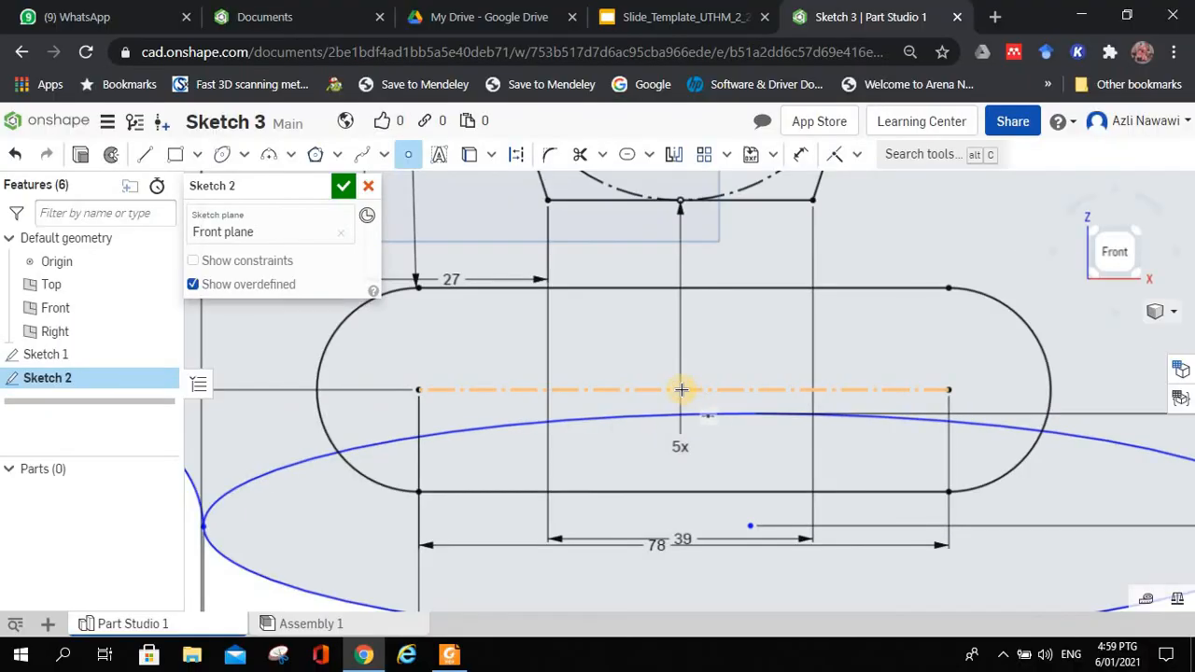
{"action": "left_click", "coordinate": [684, 391]}
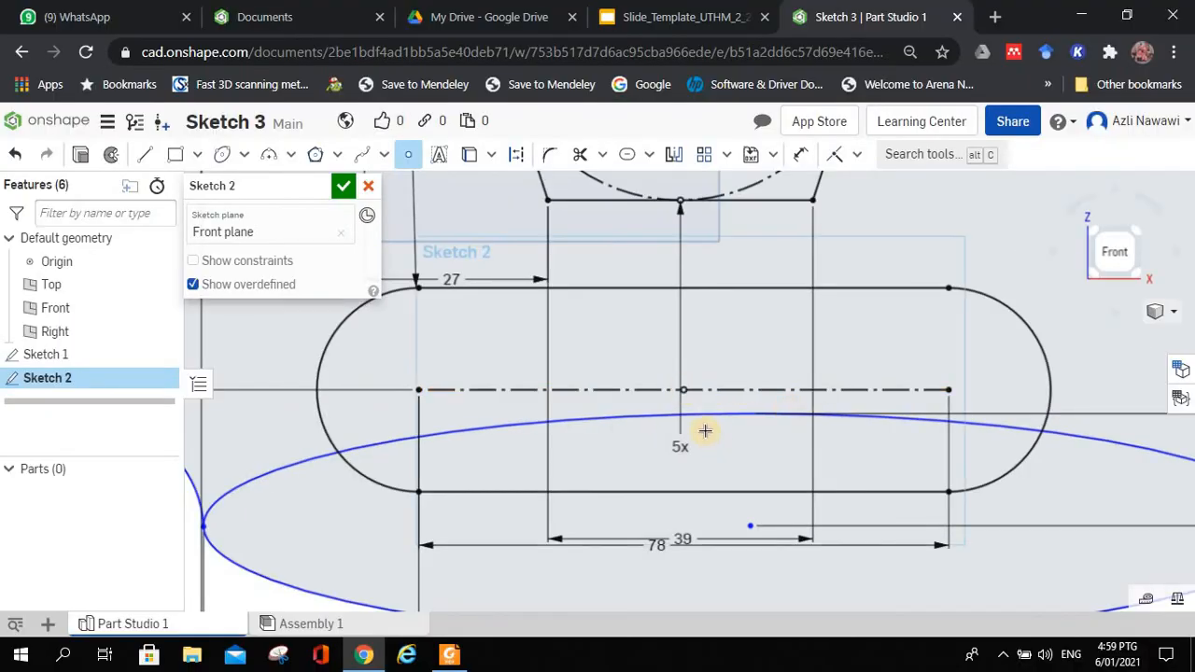
{"action": "scroll", "coordinate": [687, 408], "scroll_direction": "up", "scroll_amount": 3}
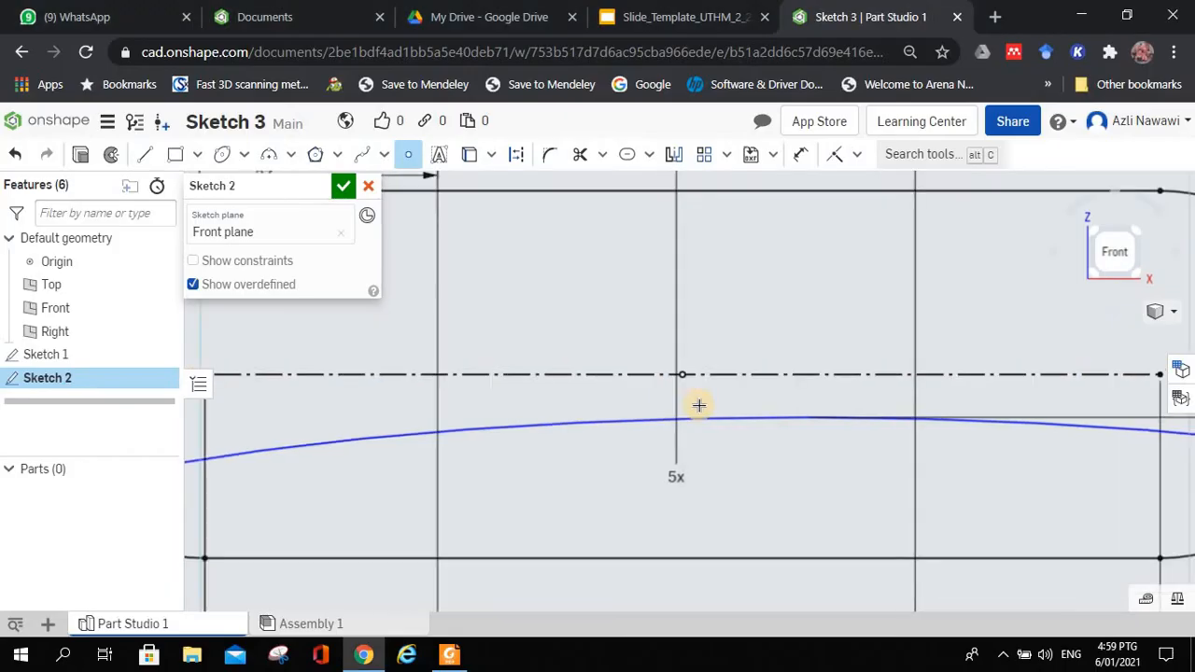
{"action": "scroll", "coordinate": [678, 369], "scroll_direction": "down", "scroll_amount": 3}
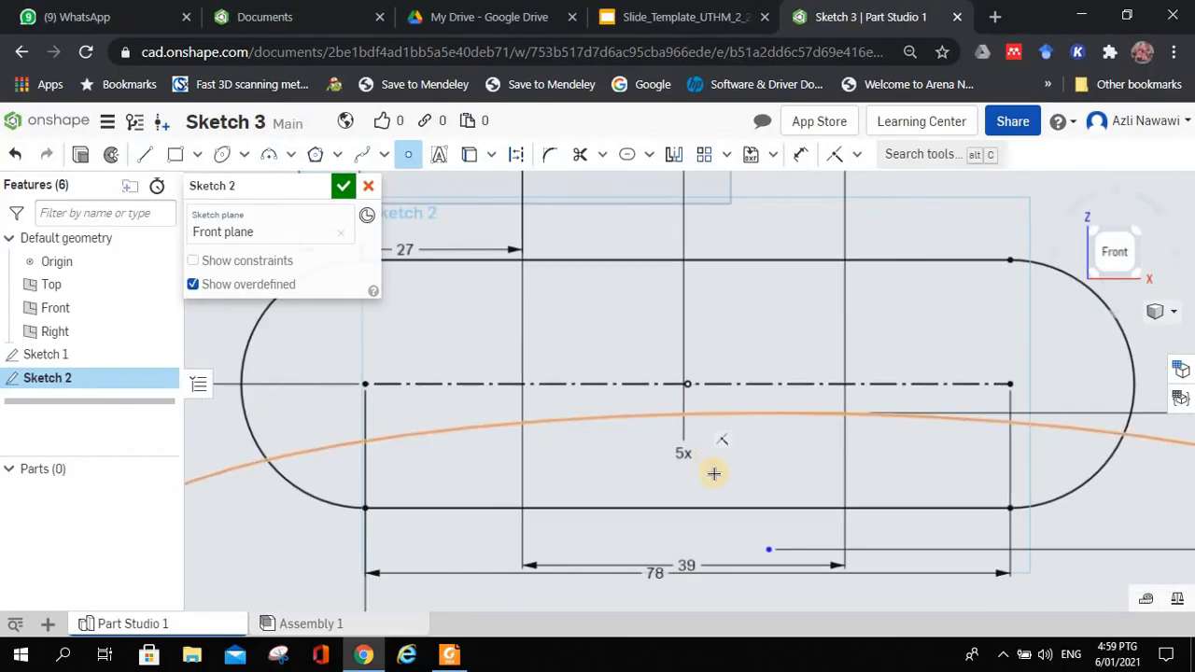
Apply a Vertical constraint between the slot centreline's midpoint and the ellipse's centre
{"action": "scroll", "coordinate": [831, 513], "scroll_direction": "up", "scroll_amount": 1}
{"action": "middle_click_drag", "start_coordinate": [772, 497], "coordinate": [726, 452]}
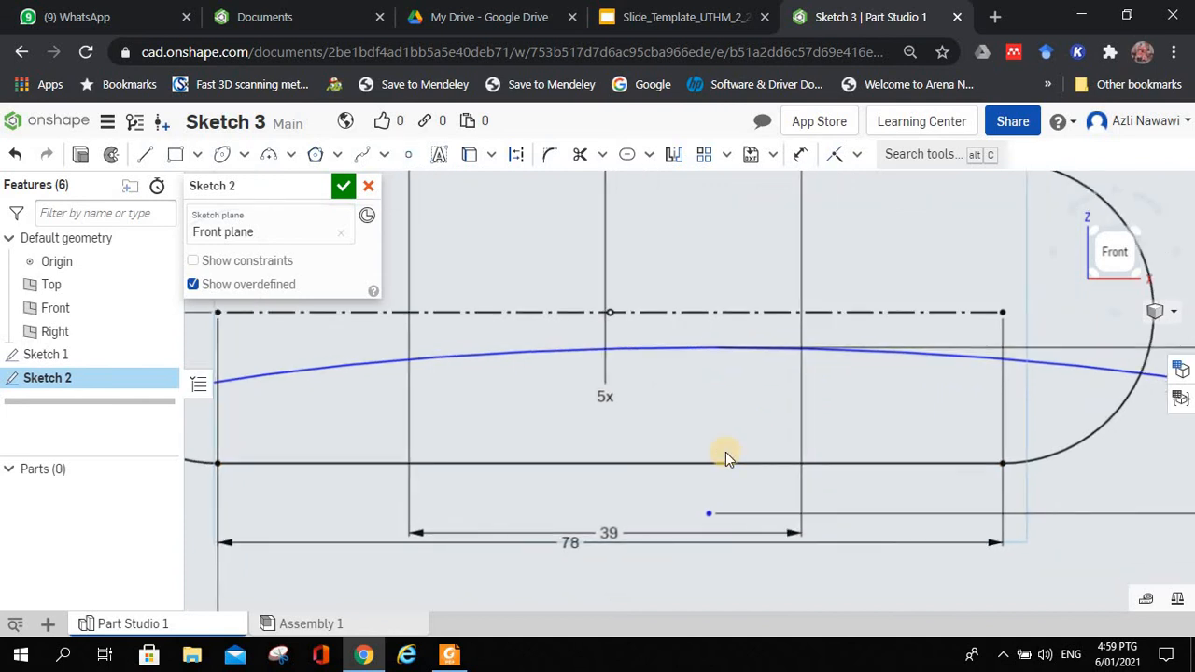
{"action": "scroll", "coordinate": [725, 452], "scroll_direction": "up", "scroll_amount": 2}
{"action": "scroll", "coordinate": [725, 454], "scroll_direction": "down", "scroll_amount": 6}
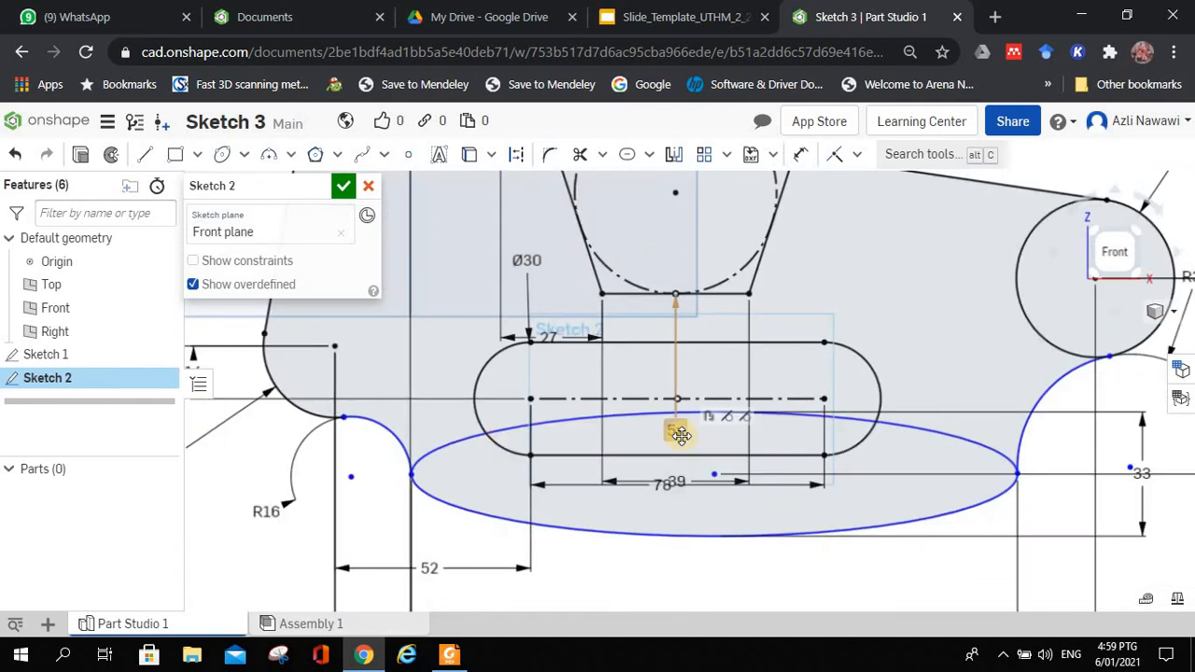
{"action": "scroll", "coordinate": [681, 435], "scroll_direction": "up", "scroll_amount": 3}
{"action": "left_click", "coordinate": [742, 509]}
{"action": "left_click", "coordinate": [805, 288]}
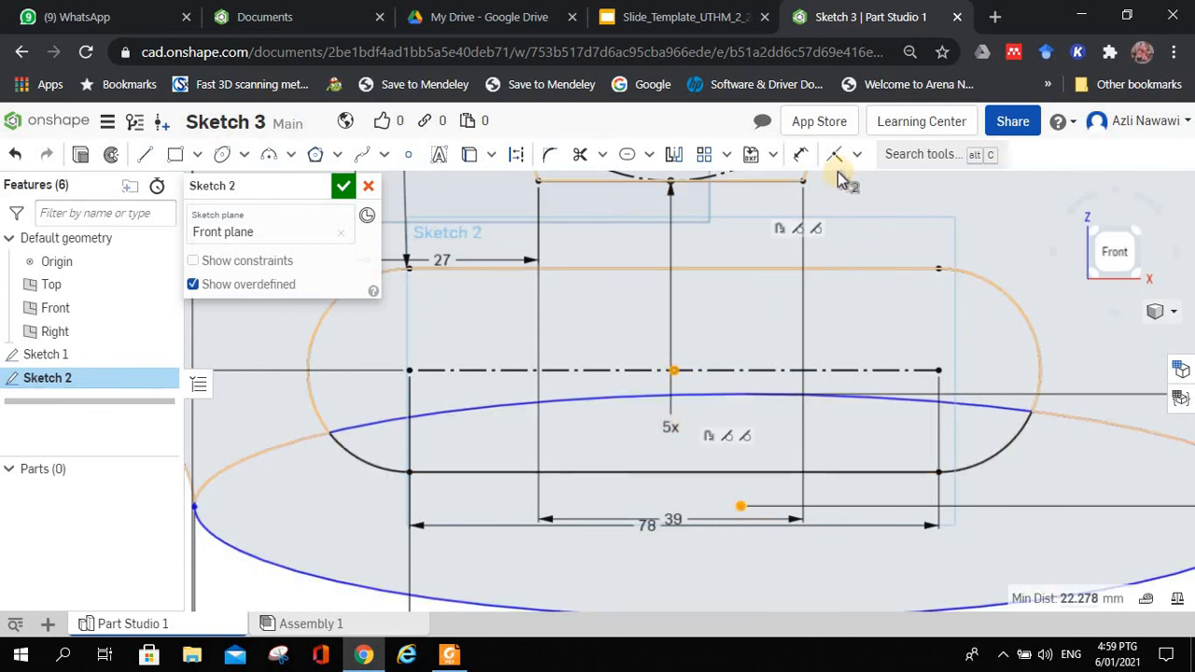
{"action": "left_click", "coordinate": [857, 156]}
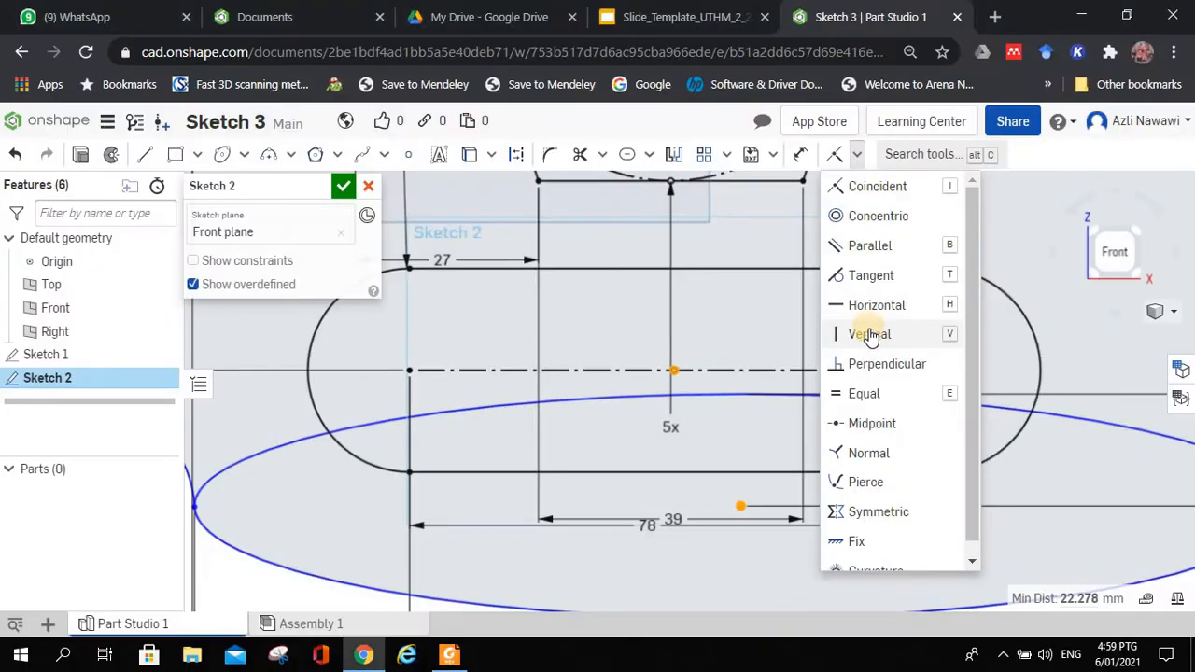
{"action": "left_click", "coordinate": [877, 356]}
Examine the whole plate profile, including the slot, ellipse and adjoining arcs, for its constraint state
{"action": "scroll", "coordinate": [675, 419], "scroll_direction": "up", "scroll_amount": 2}
{"action": "scroll", "coordinate": [675, 420], "scroll_direction": "down", "scroll_amount": 5}
{"action": "scroll", "coordinate": [631, 370], "scroll_direction": "down", "scroll_amount": 2}
{"action": "scroll", "coordinate": [590, 310], "scroll_direction": "up", "scroll_amount": 4}
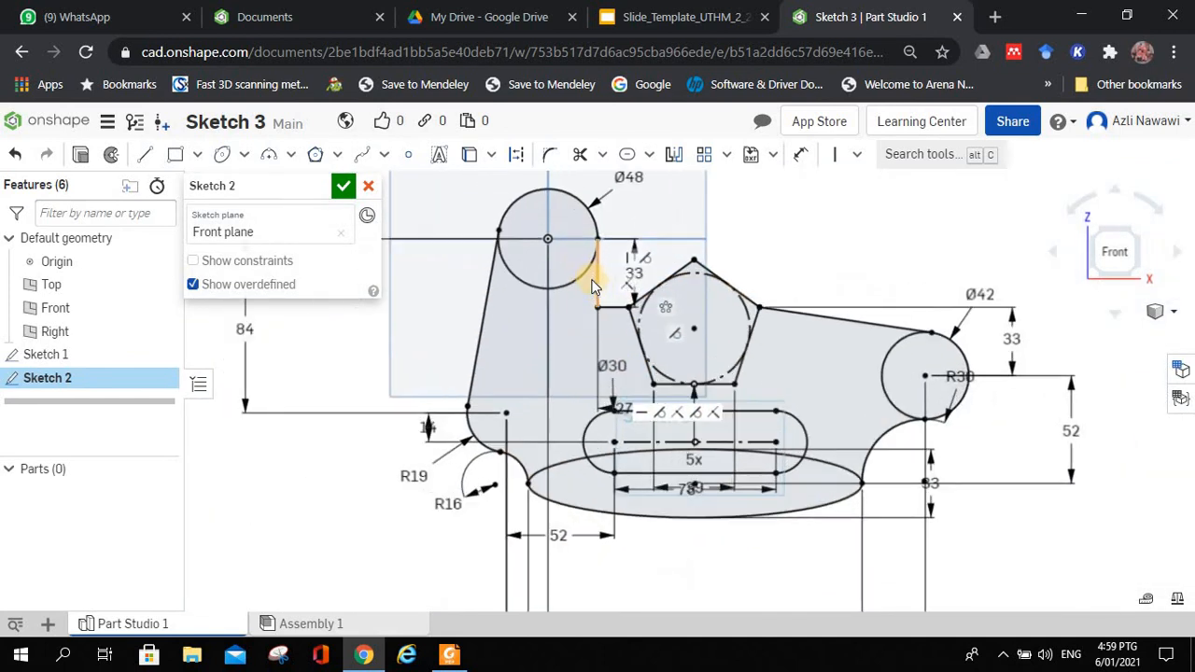
{"action": "scroll", "coordinate": [574, 308], "scroll_direction": "down", "scroll_amount": 2}
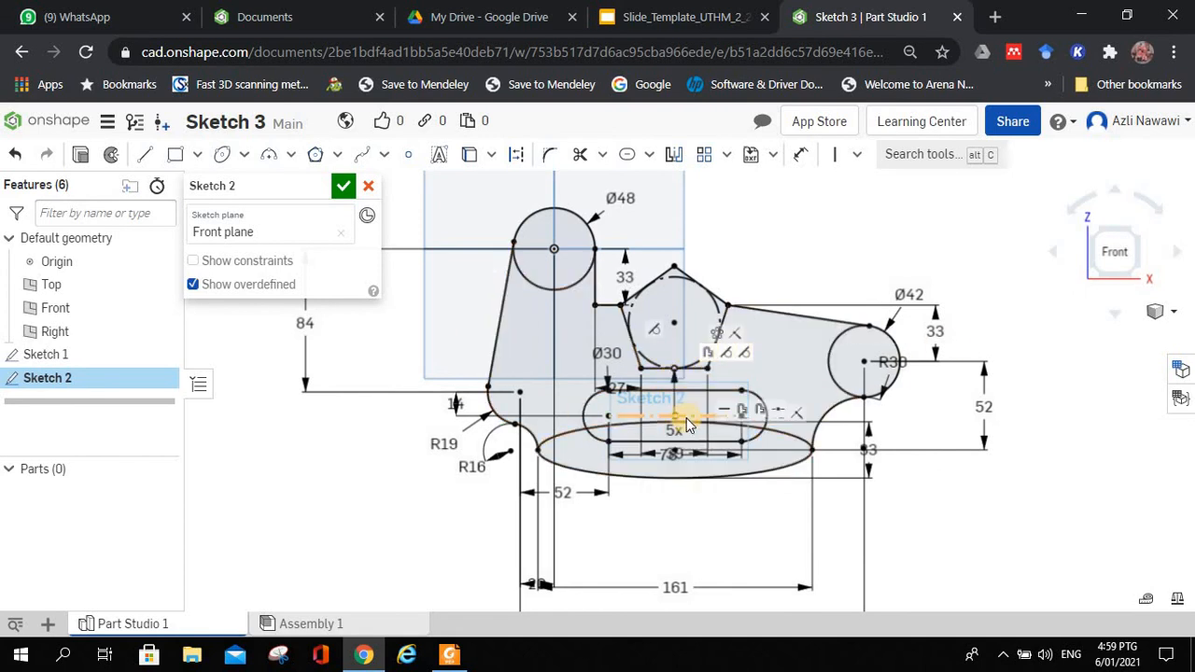
{"action": "scroll", "coordinate": [682, 419], "scroll_direction": "up", "scroll_amount": 3}
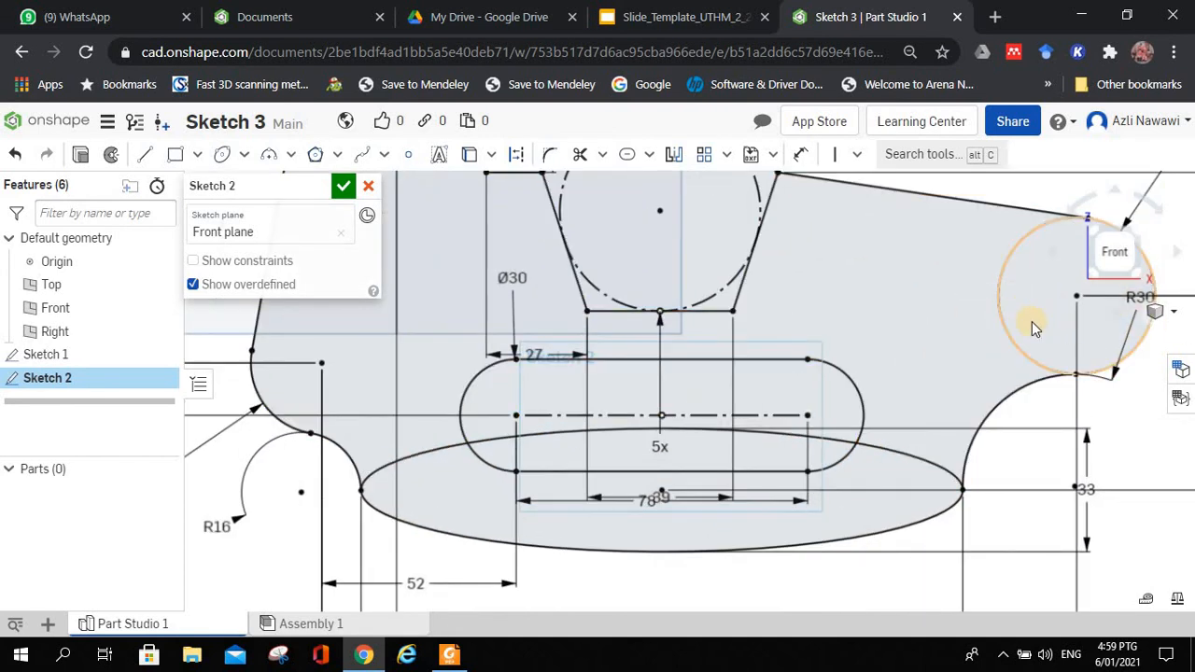
{"action": "scroll", "coordinate": [1032, 321], "scroll_direction": "down", "scroll_amount": 3}
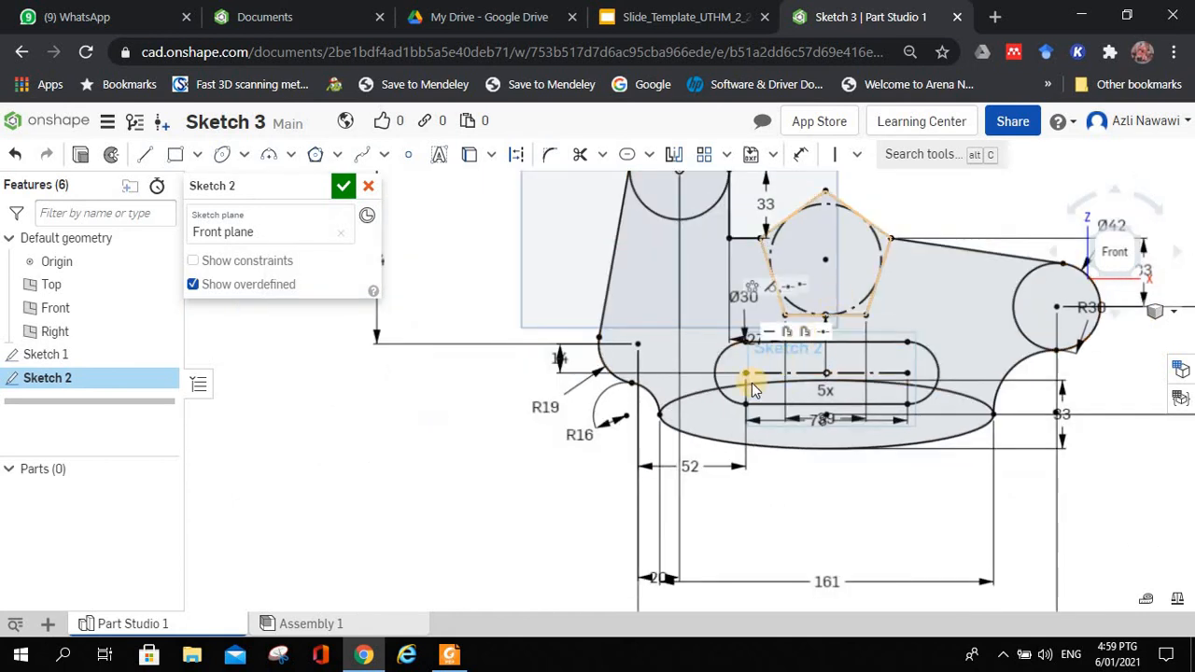
Switch to Foxit Reader to check the plate outline in the reference drawing, and switch back to Onshape
{"action": "middle_click_drag", "start_coordinate": [780, 367], "coordinate": [678, 473]}
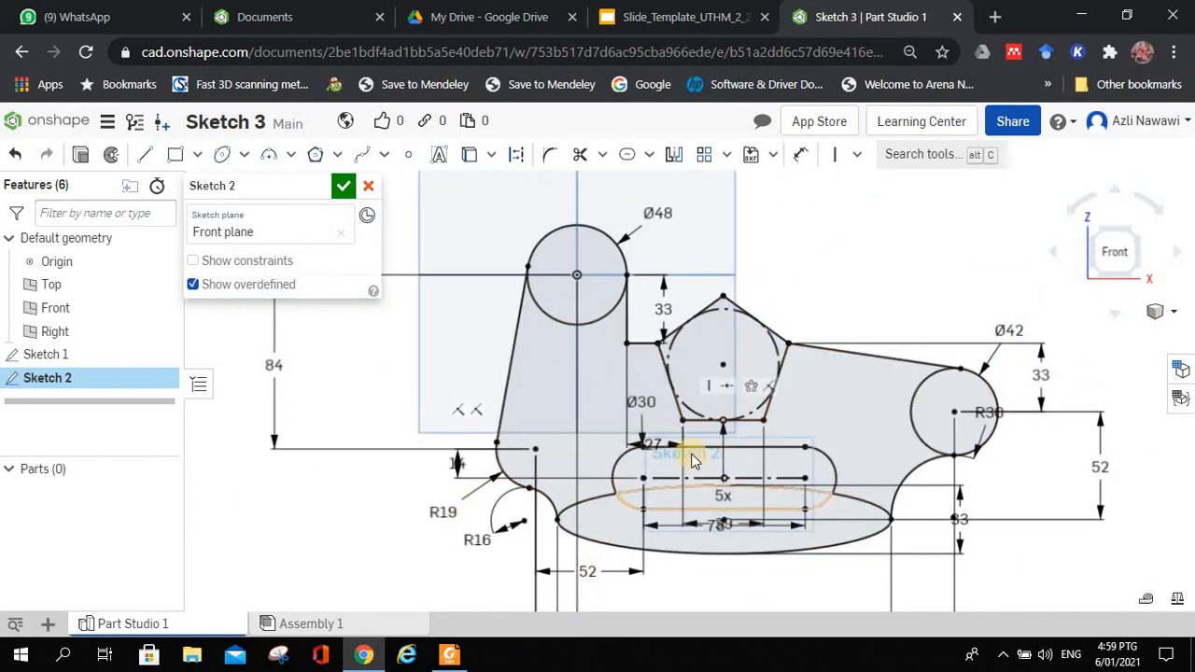
{"action": "left_click", "coordinate": [449, 655]}
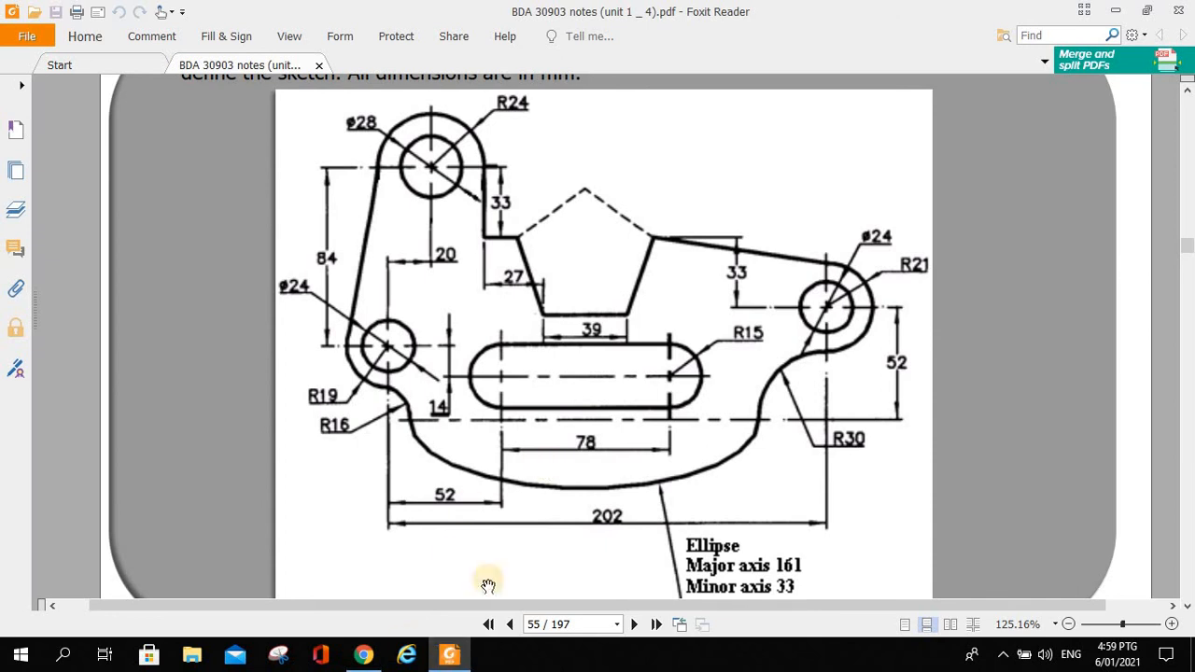
{"action": "left_click", "coordinate": [364, 655]}
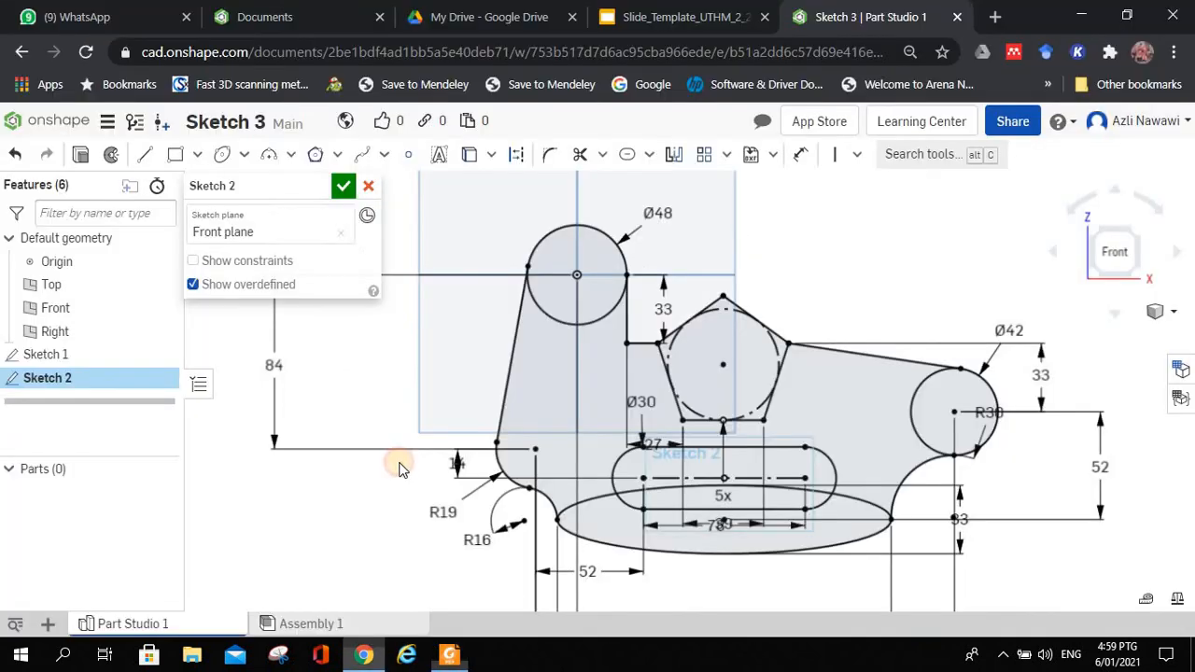
Trim away the lower arc of the Ø48 circle that lies inside the plate profile
{"action": "left_click", "coordinate": [604, 155]}
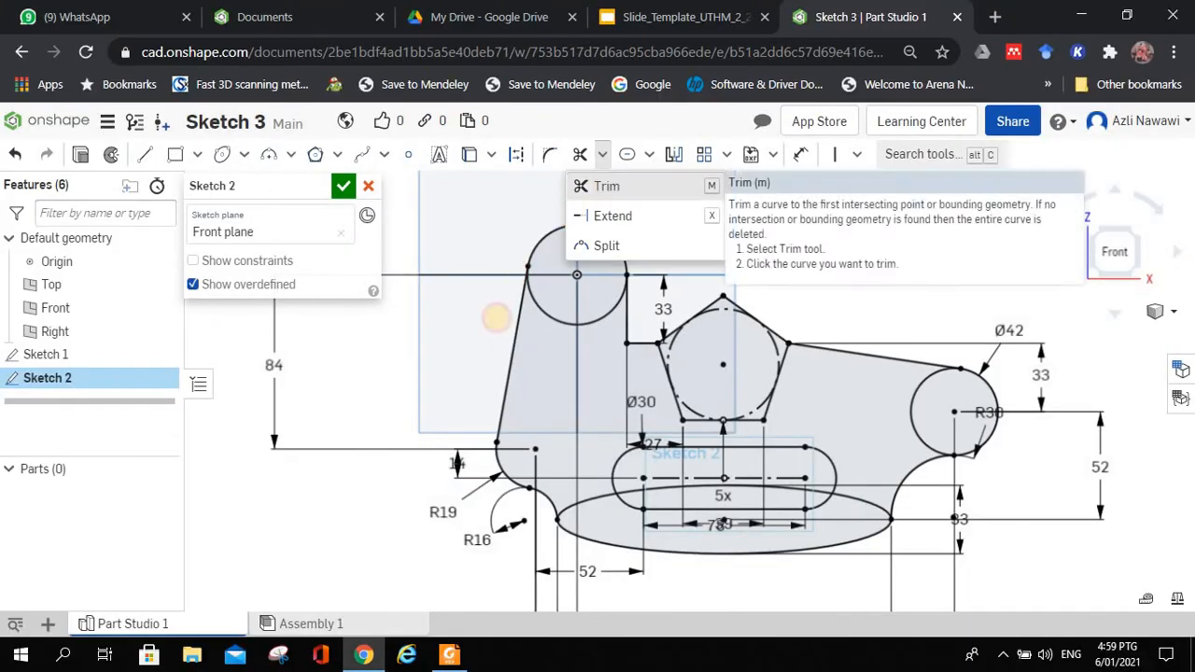
{"action": "left_click", "coordinate": [602, 191]}
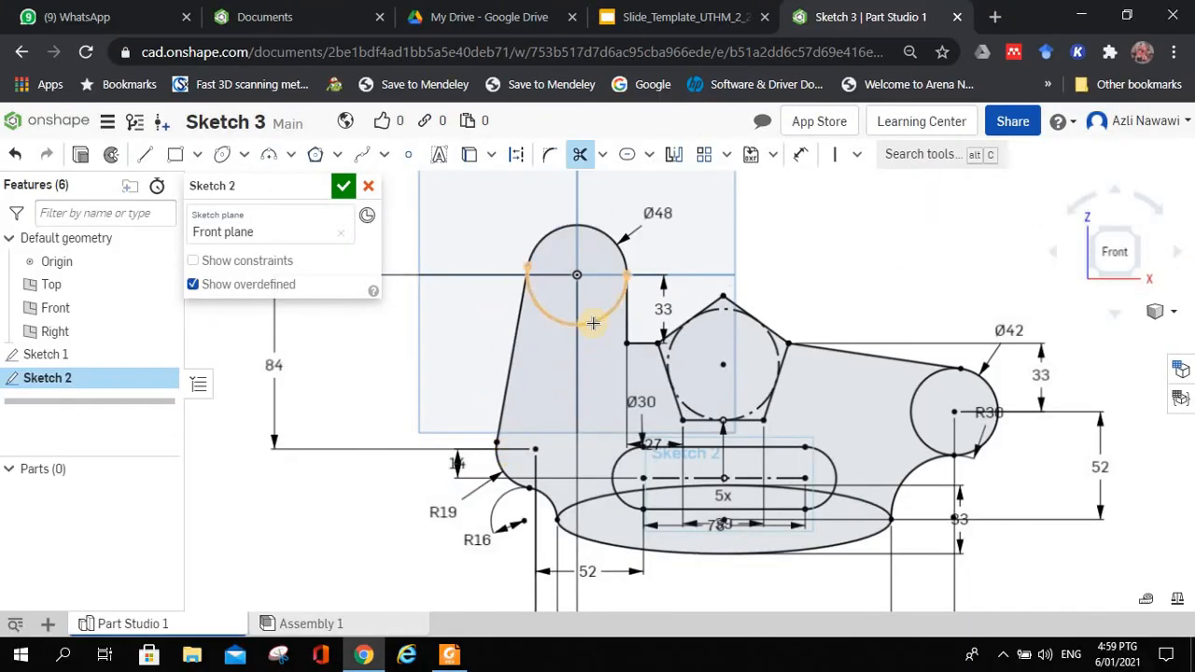
{"action": "scroll", "coordinate": [593, 323], "scroll_direction": "up", "scroll_amount": 5}
{"action": "scroll", "coordinate": [593, 323], "scroll_direction": "down", "scroll_amount": 2}
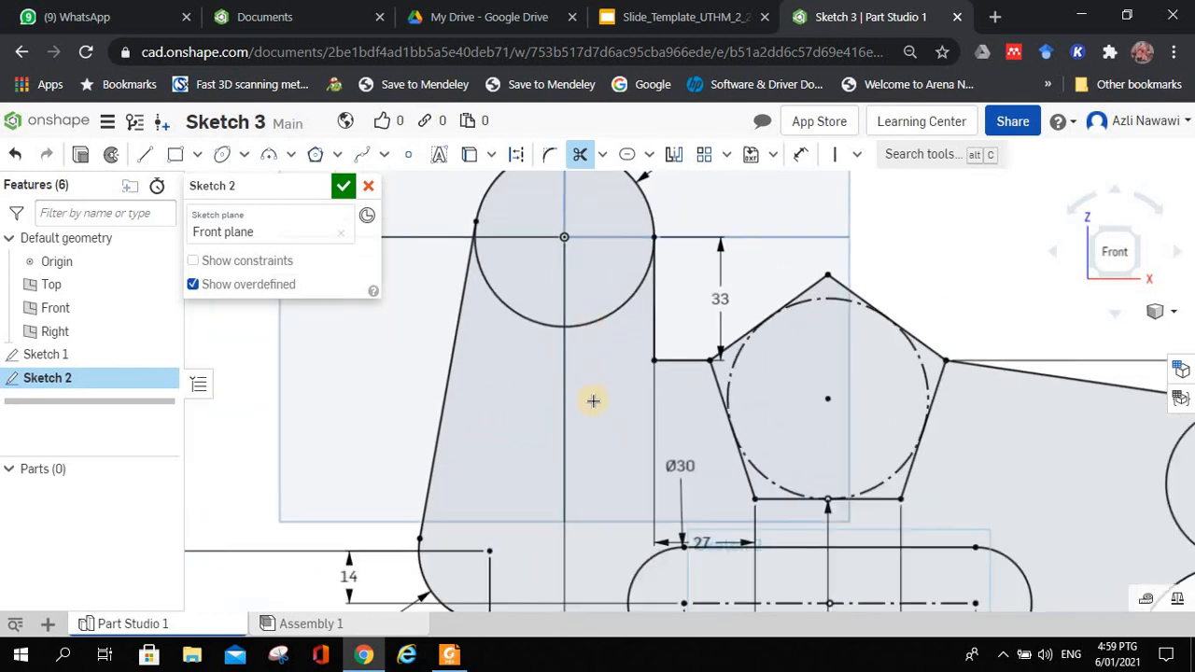
{"action": "left_click", "coordinate": [601, 320]}
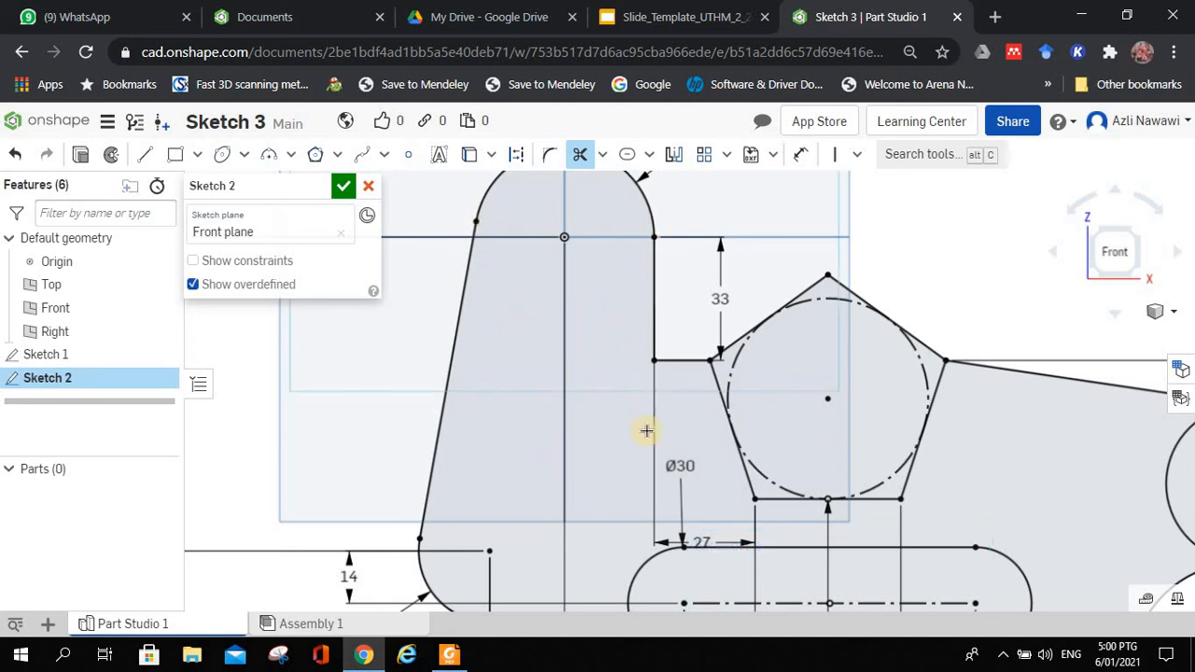
Trim away the pentagon's two upper sides and its construction circle, leaving the open three-sided notch
{"action": "scroll", "coordinate": [696, 554], "scroll_direction": "down", "scroll_amount": 2}
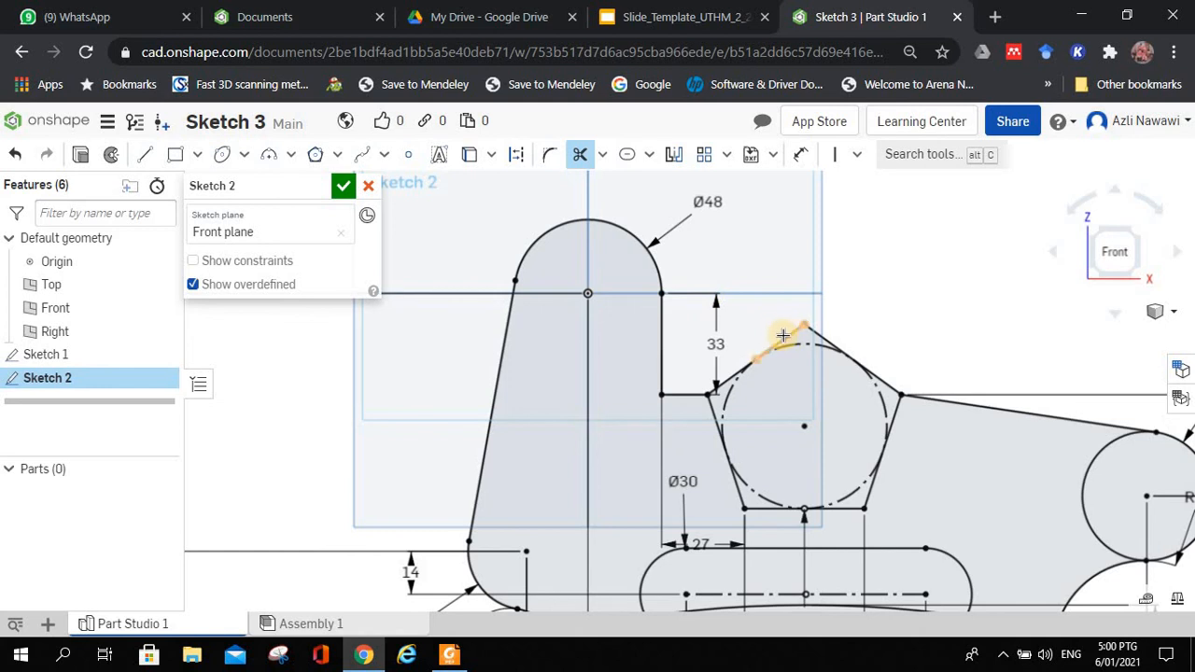
{"action": "left_click", "coordinate": [733, 383]}
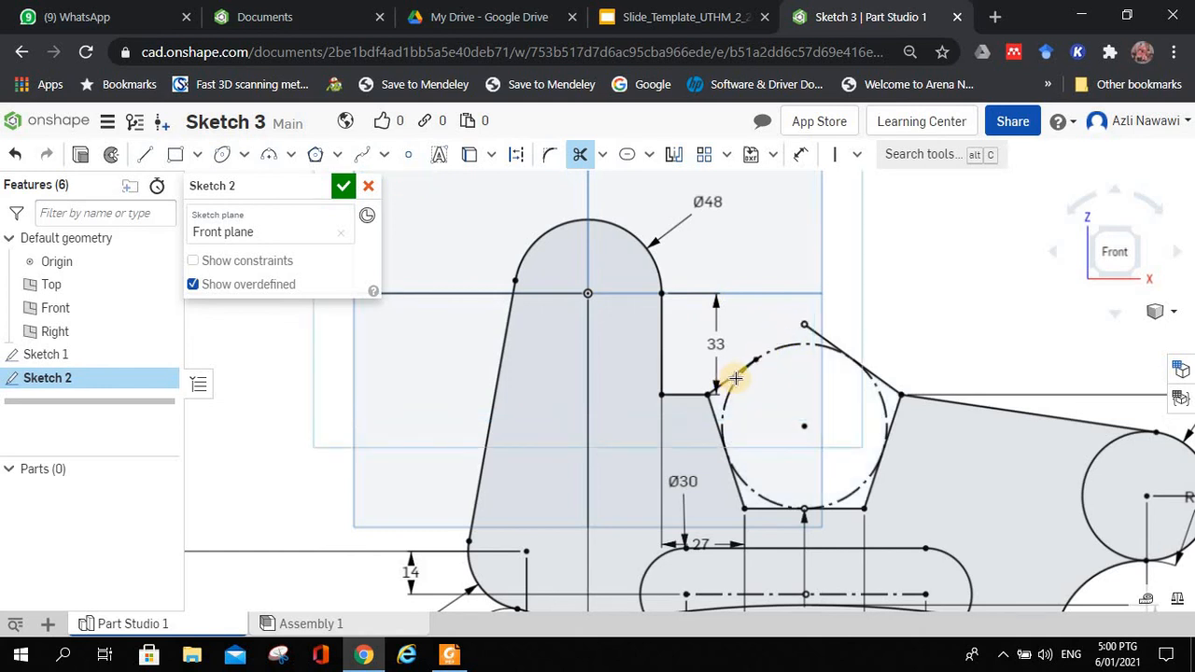
{"action": "left_click", "coordinate": [742, 374]}
{"action": "scroll", "coordinate": [872, 390], "scroll_direction": "up", "scroll_amount": 2}
{"action": "left_click_drag", "start_coordinate": [790, 325], "coordinate": [796, 314]}
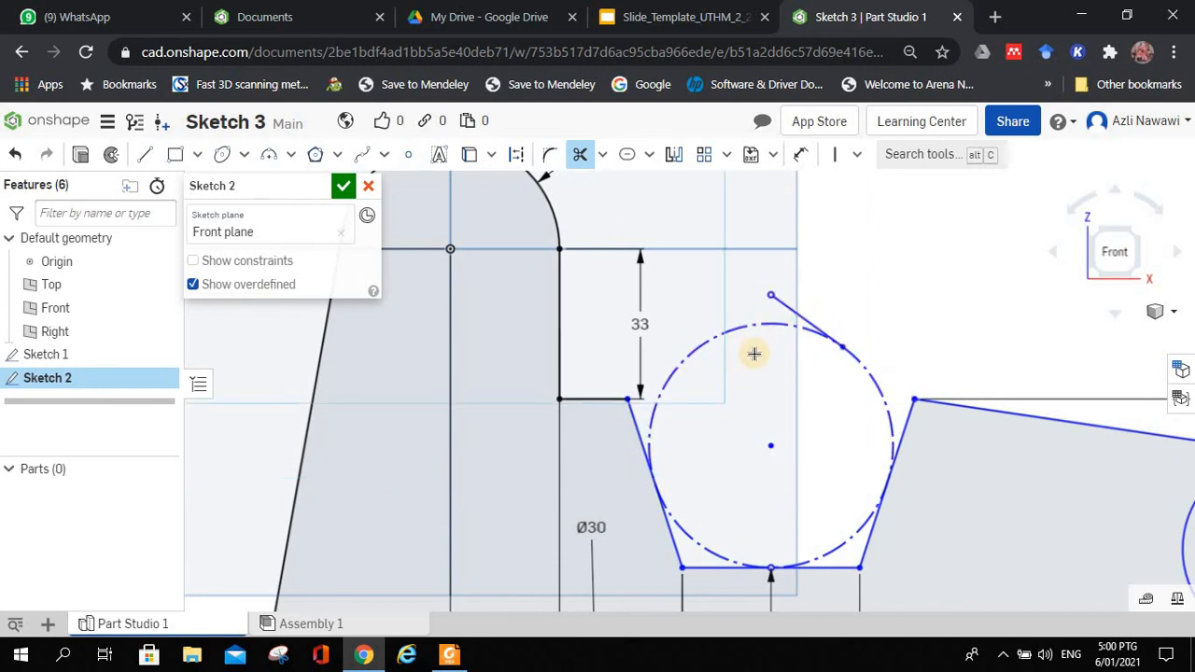
{"action": "left_click", "coordinate": [760, 322]}
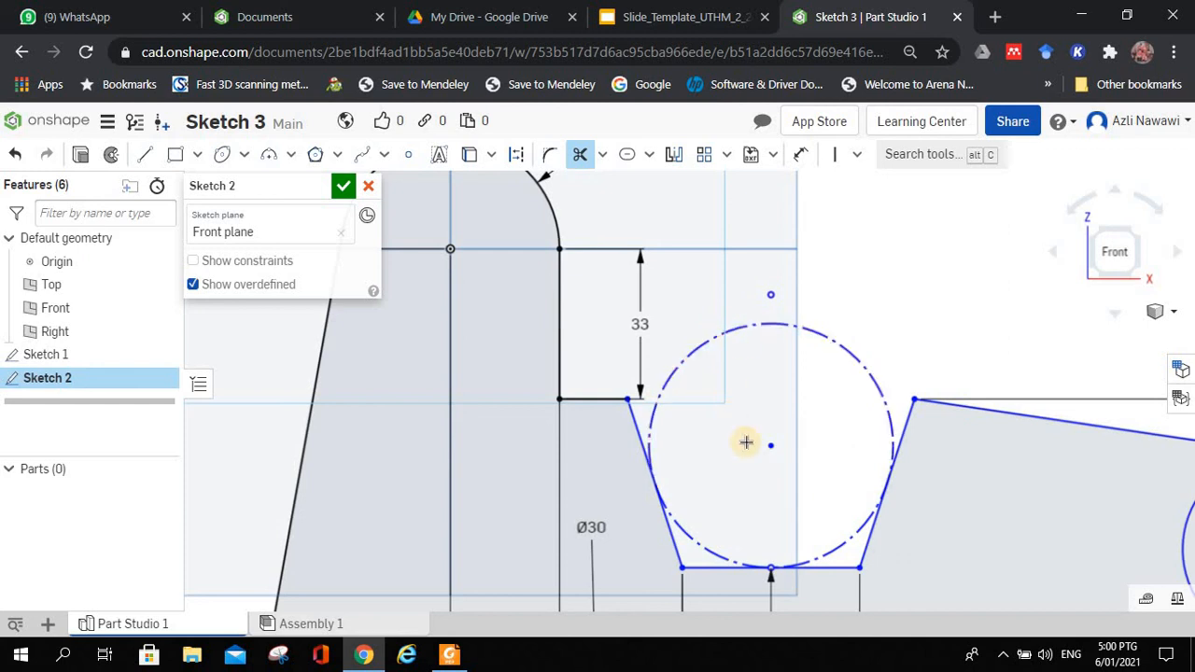
{"action": "left_click", "coordinate": [839, 537]}
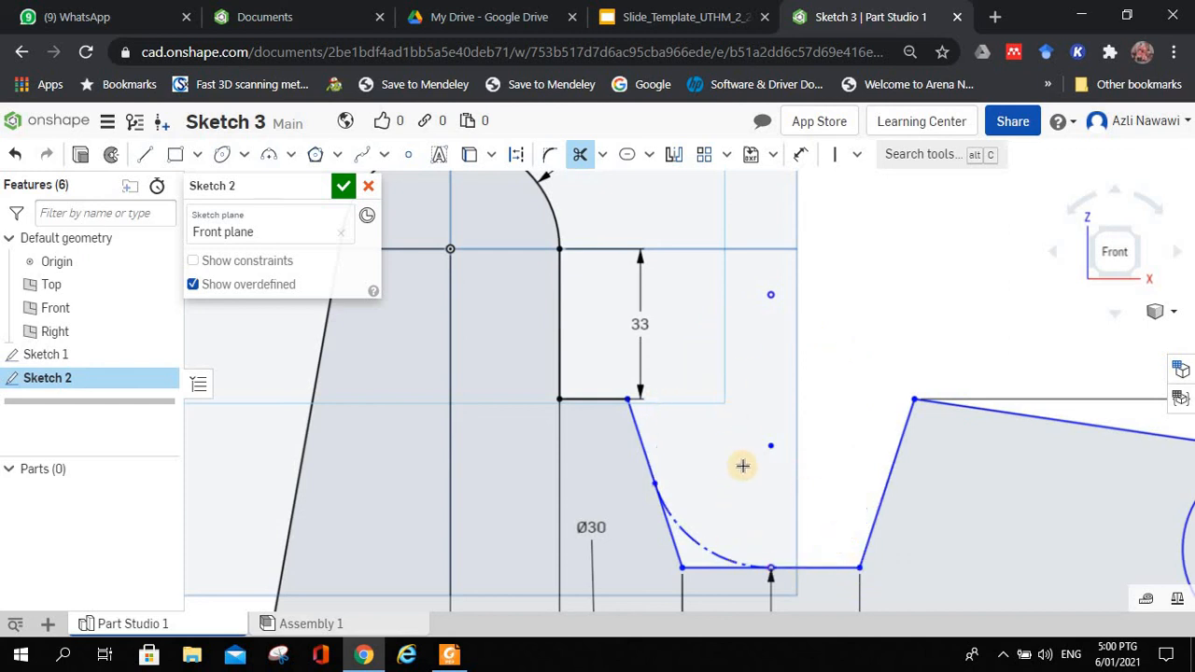
{"action": "left_click", "coordinate": [762, 514]}
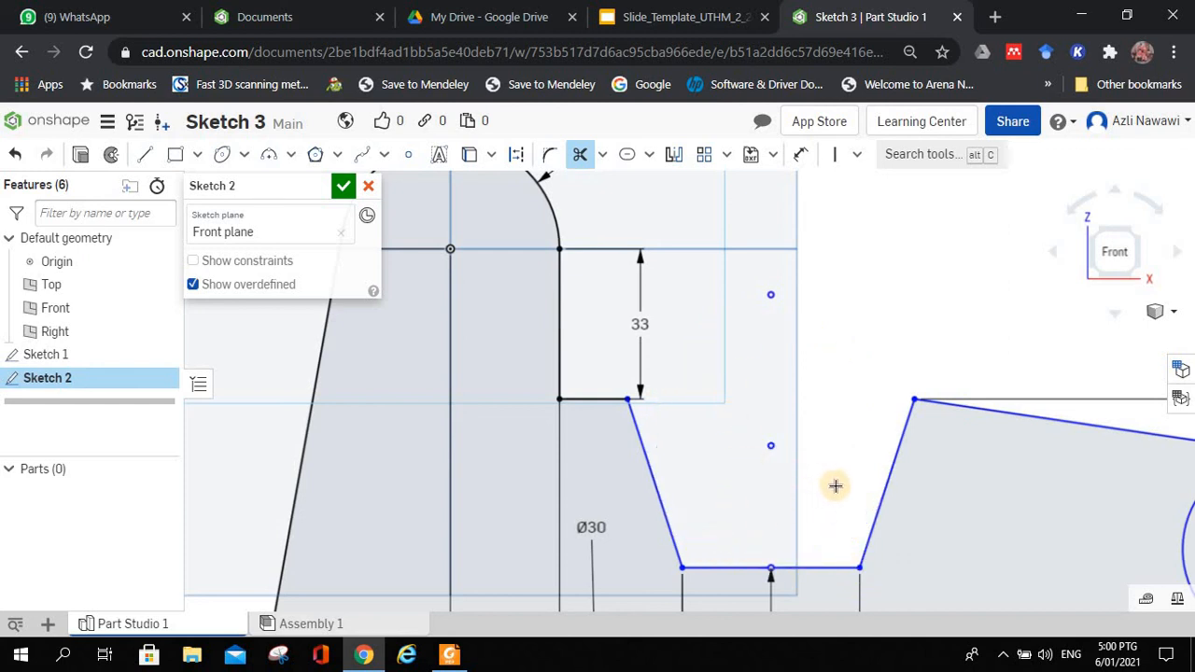
Trim away the arc of the Ø42 circle that lies inside the plate profile
{"action": "scroll", "coordinate": [957, 505], "scroll_direction": "up", "scroll_amount": 2}
{"action": "scroll", "coordinate": [963, 501], "scroll_direction": "down", "scroll_amount": 2}
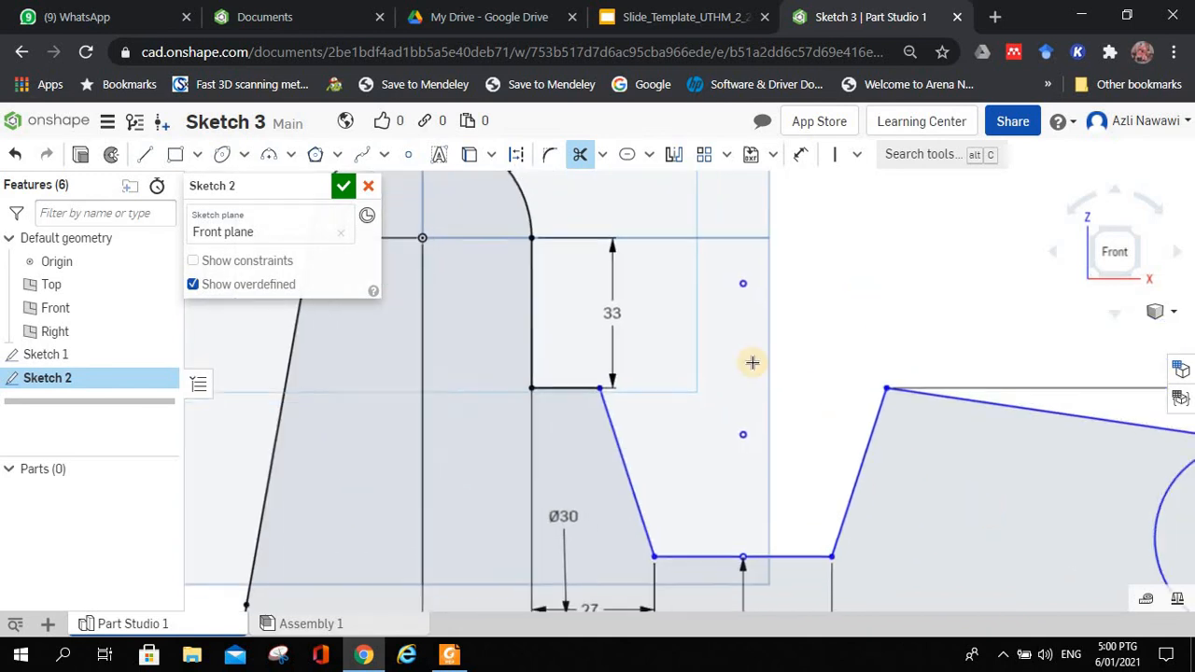
{"action": "middle_click_drag", "start_coordinate": [806, 389], "coordinate": [711, 382]}
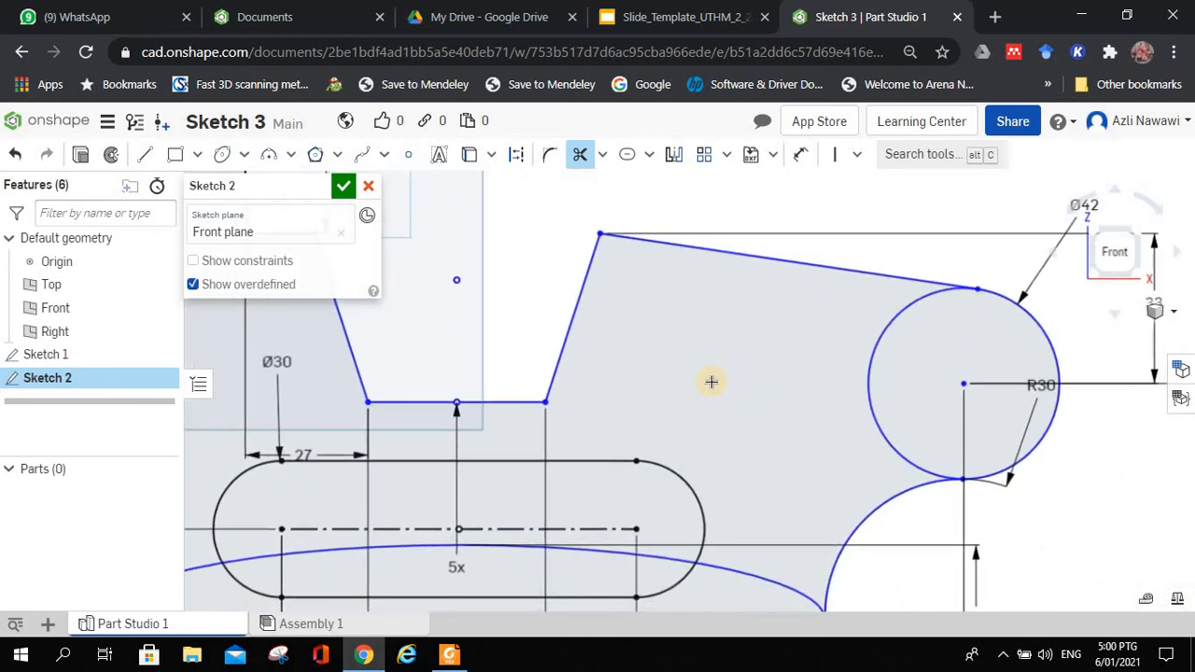
{"action": "left_click", "coordinate": [878, 427]}
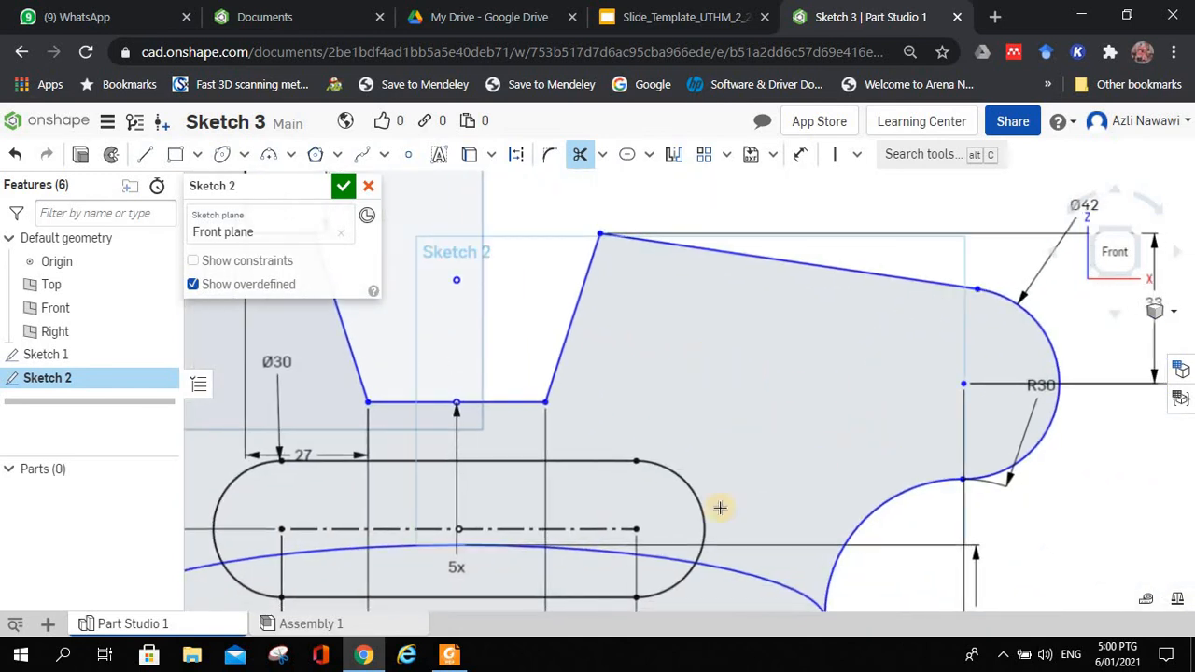
Trim away the upper half of the ellipse, including the part crossing the slot
{"action": "scroll", "coordinate": [720, 507], "scroll_direction": "up", "scroll_amount": 3}
{"action": "scroll", "coordinate": [619, 507], "scroll_direction": "down", "scroll_amount": 5}
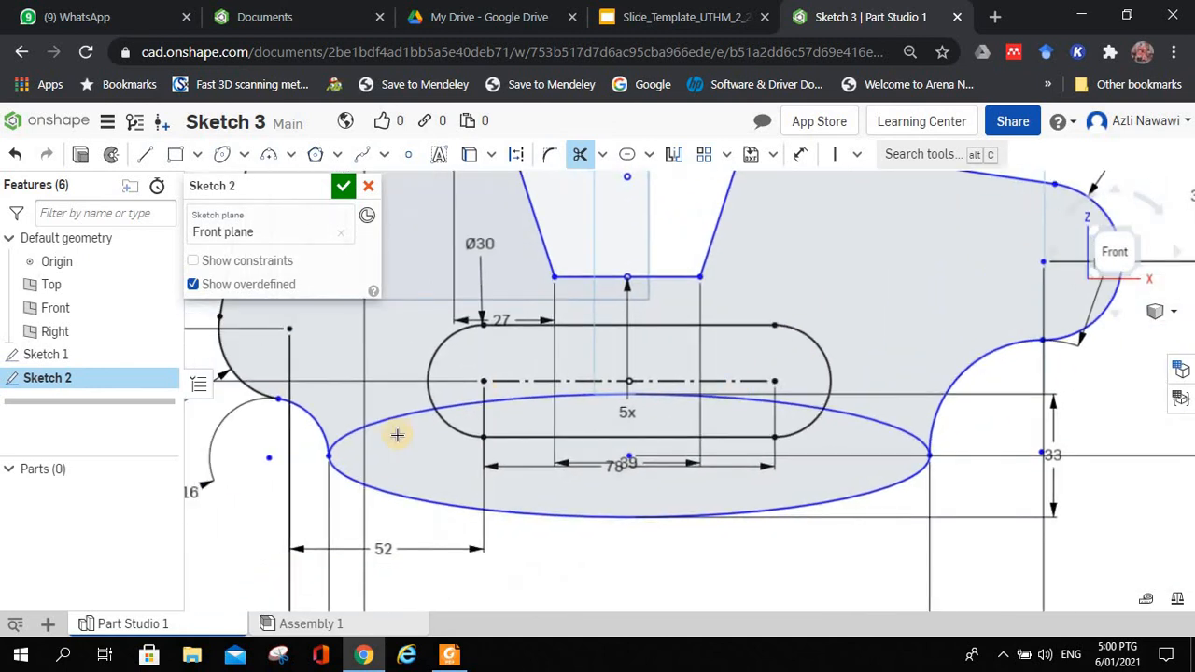
{"action": "left_click", "coordinate": [412, 415]}
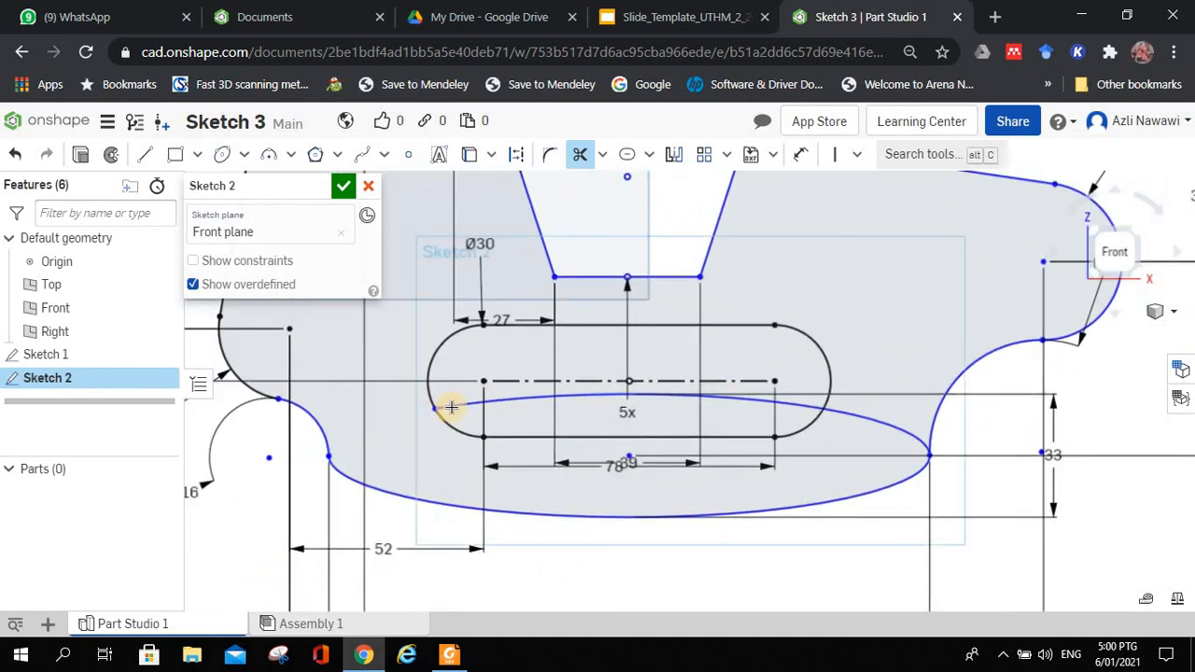
{"action": "left_click", "coordinate": [456, 406]}
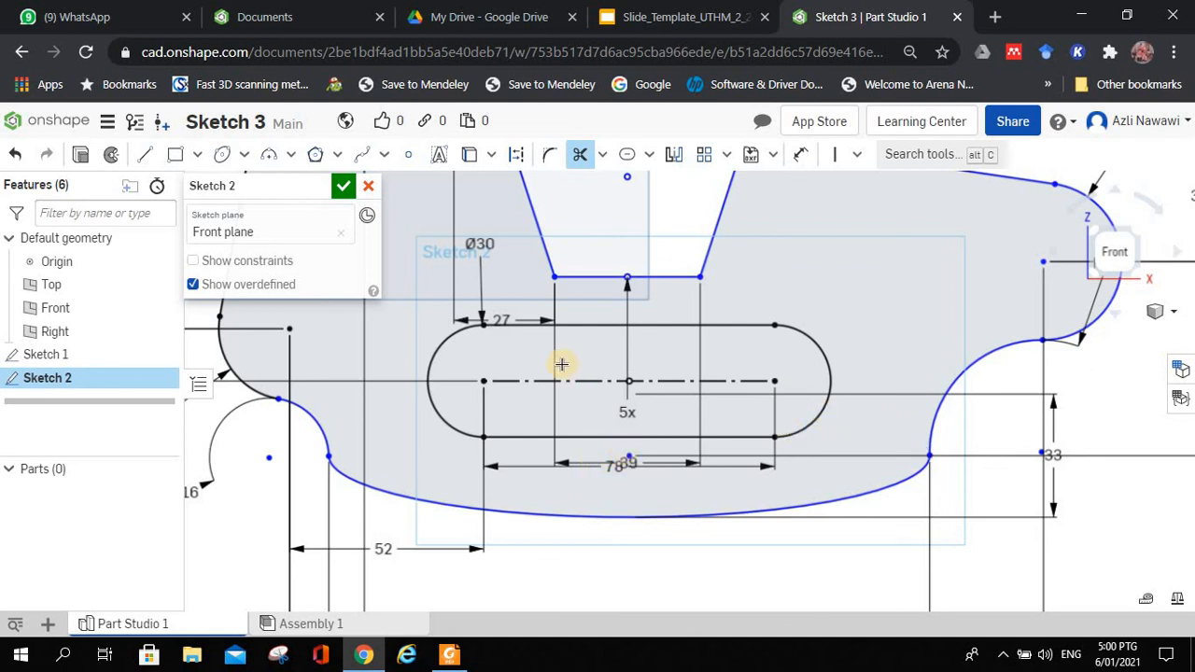
Examine the trimmed plate profile, especially the notch sides, for geometry that is no longer fully constrained
{"action": "scroll", "coordinate": [561, 364], "scroll_direction": "up", "scroll_amount": 3}
{"action": "scroll", "coordinate": [561, 363], "scroll_direction": "down", "scroll_amount": 3}
{"action": "scroll", "coordinate": [555, 314], "scroll_direction": "down", "scroll_amount": 5}
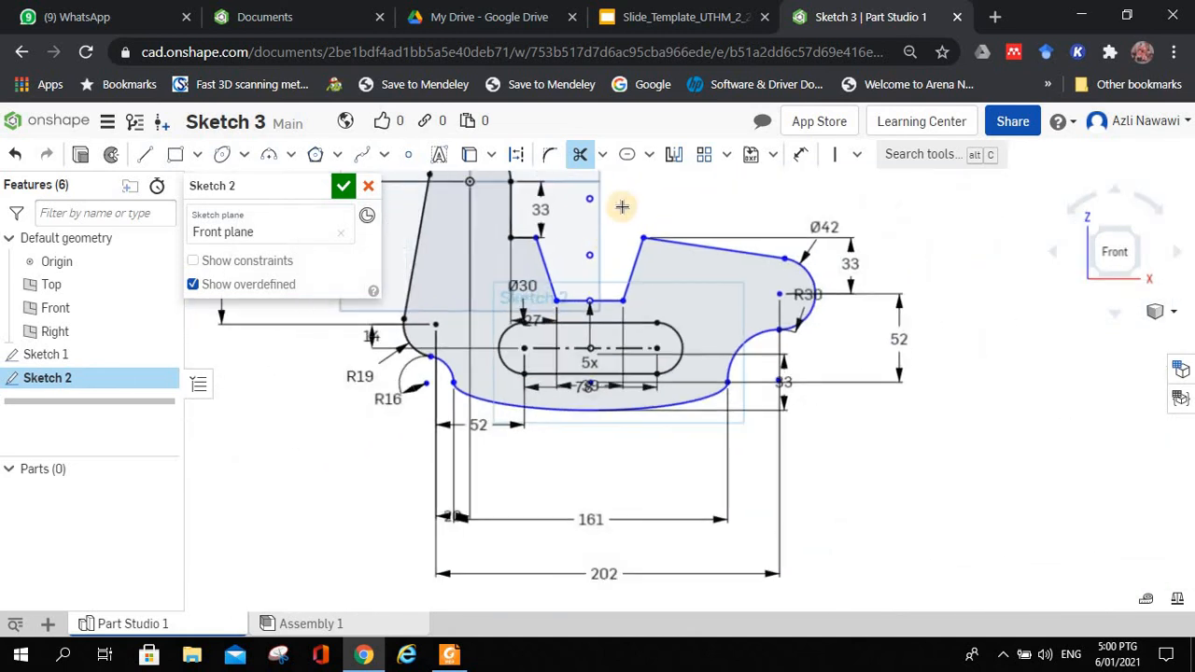
{"action": "scroll", "coordinate": [621, 211], "scroll_direction": "up", "scroll_amount": 2}
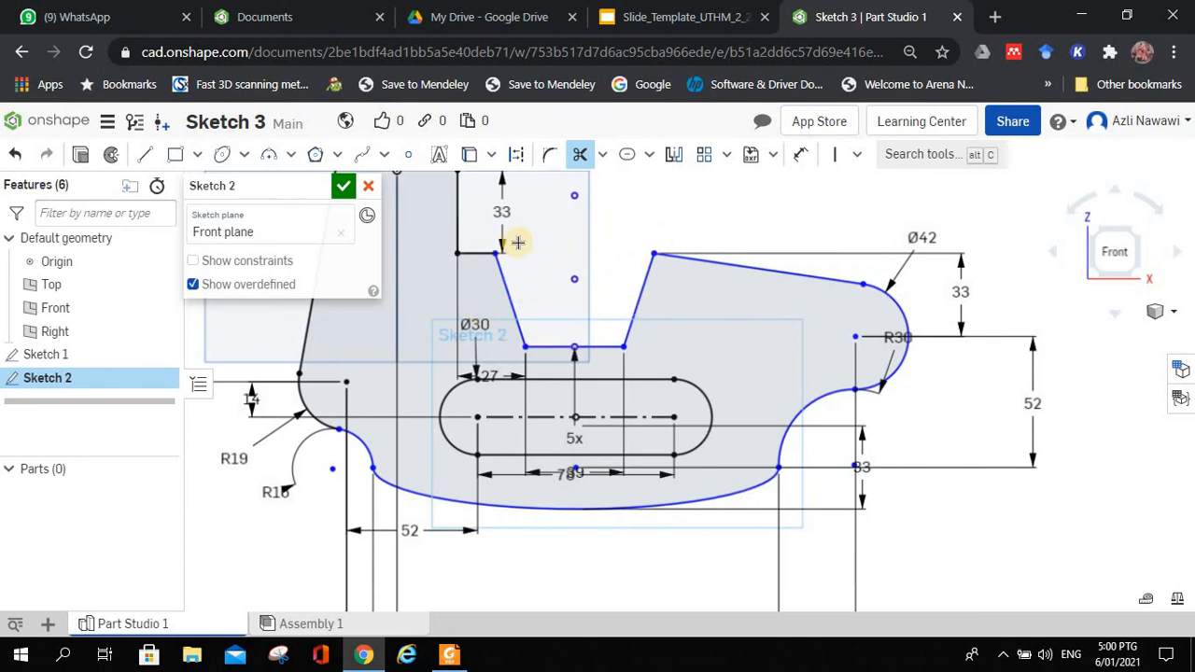
{"action": "mouse_move", "coordinate": [617, 216]}
{"action": "middle_mouse_down"}
{"action": "mouse_move", "coordinate": [707, 254]}
{"action": "mouse_move", "coordinate": [702, 288]}
{"action": "middle_mouse_up"}
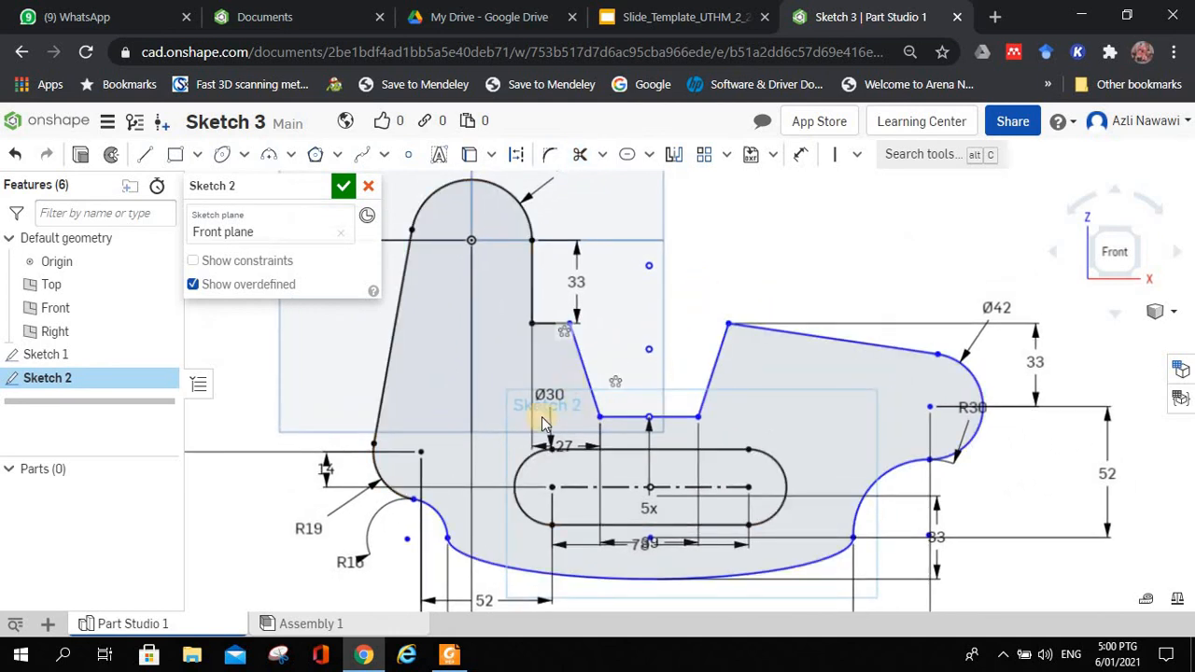
{"action": "scroll", "coordinate": [582, 392], "scroll_direction": "up", "scroll_amount": 3}
{"action": "scroll", "coordinate": [801, 440], "scroll_direction": "down", "scroll_amount": 2}
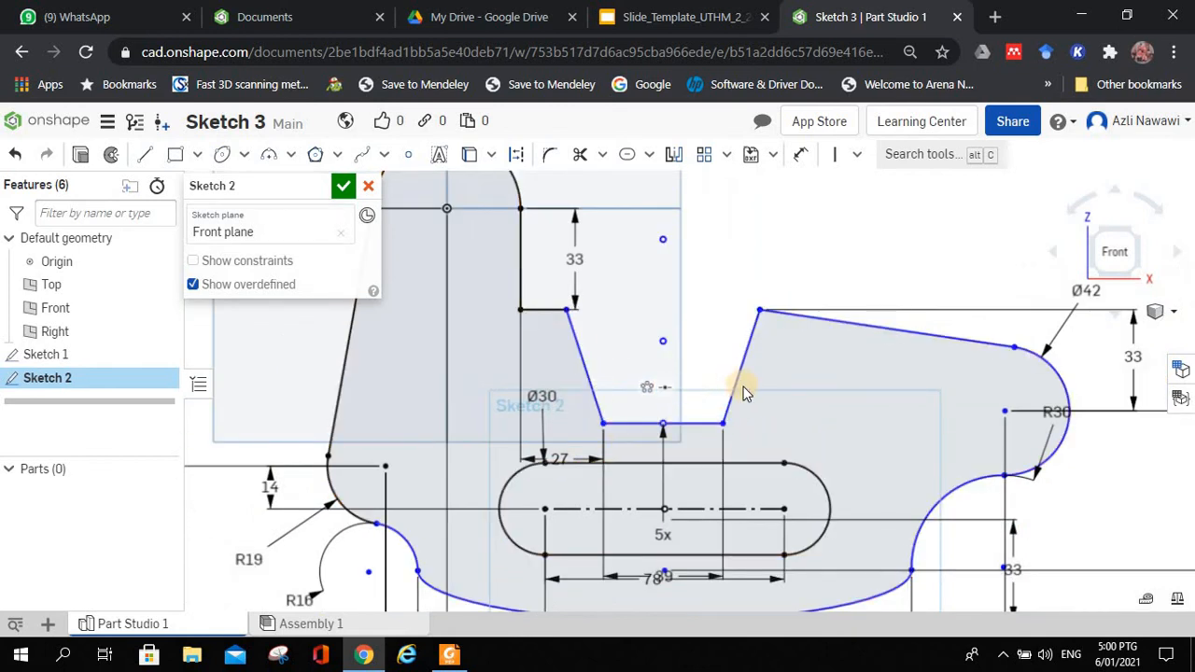
{"action": "scroll", "coordinate": [651, 429], "scroll_direction": "up", "scroll_amount": 3}
{"action": "scroll", "coordinate": [654, 414], "scroll_direction": "down", "scroll_amount": 1}
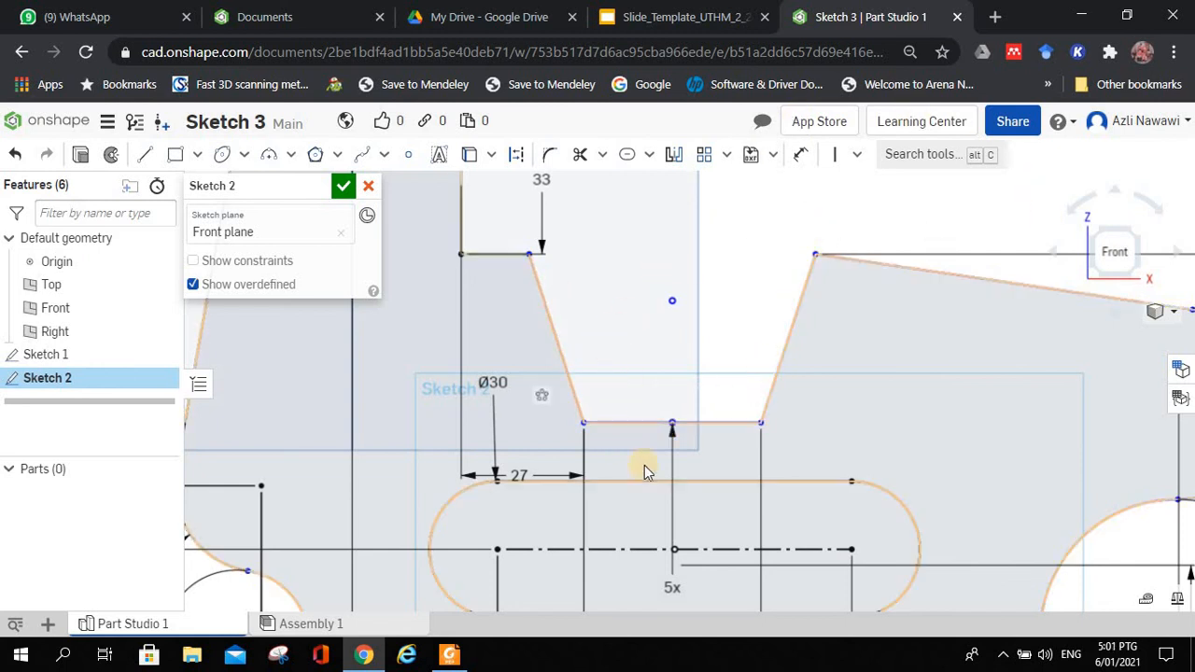
Reposition the notch base's 39 mm dimension just below the notch, clear of the slot's 78 mm dimension
{"action": "scroll", "coordinate": [714, 484], "scroll_direction": "down", "scroll_amount": 3}
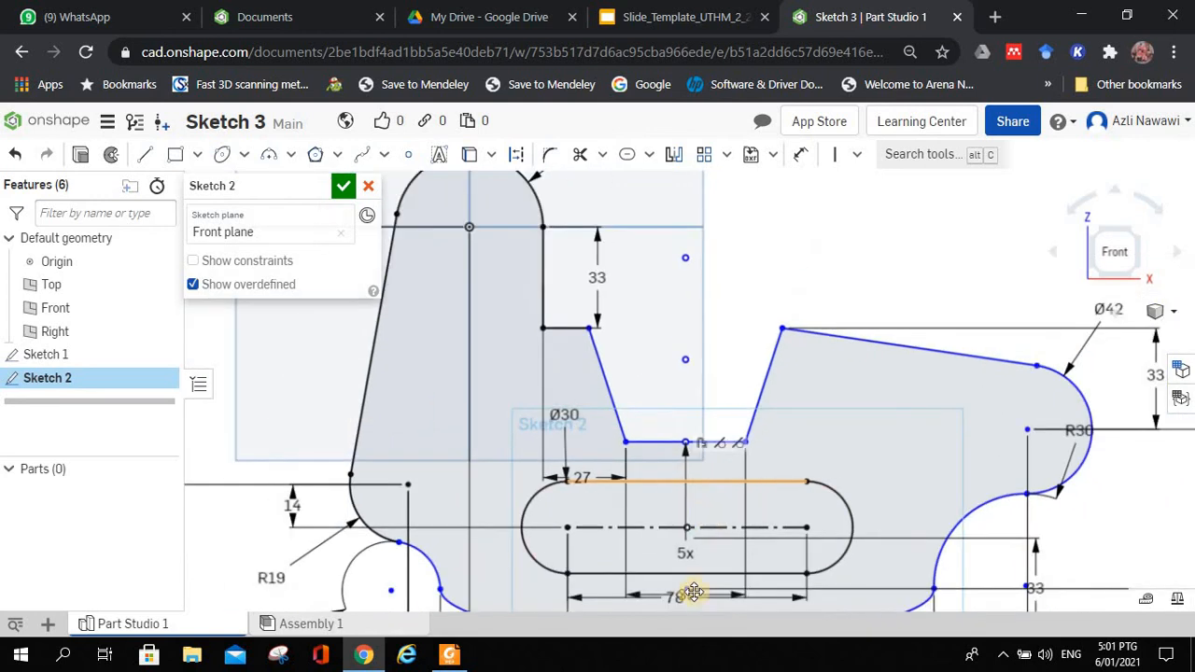
{"action": "left_click_drag", "start_coordinate": [690, 591], "coordinate": [685, 494]}
{"action": "scroll", "coordinate": [664, 461], "scroll_direction": "up", "scroll_amount": 3}
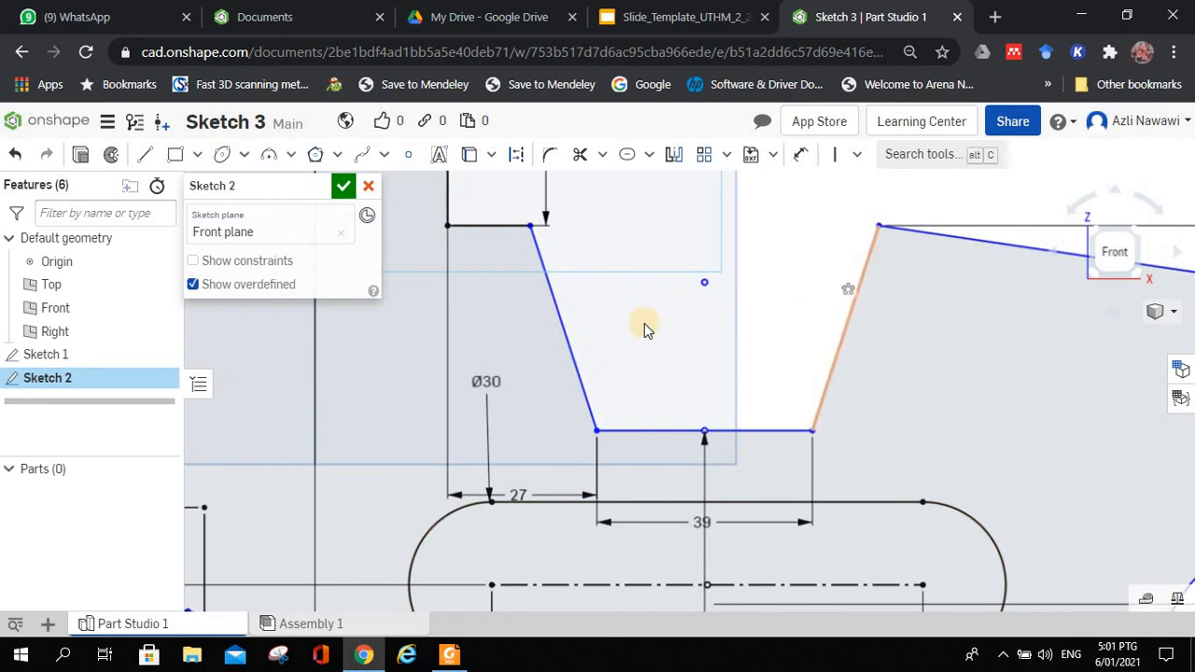
Apply an Equal constraint to the notch's base and its two slanted sides
{"action": "left_click", "coordinate": [676, 431]}
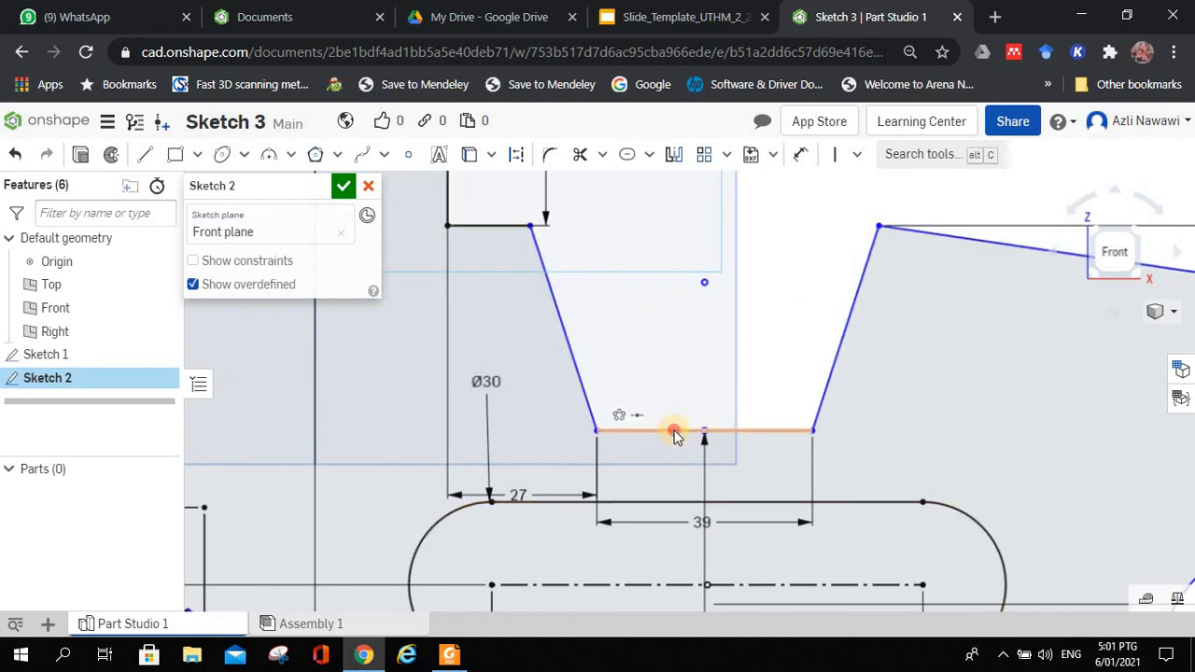
{"action": "left_click", "coordinate": [574, 358]}
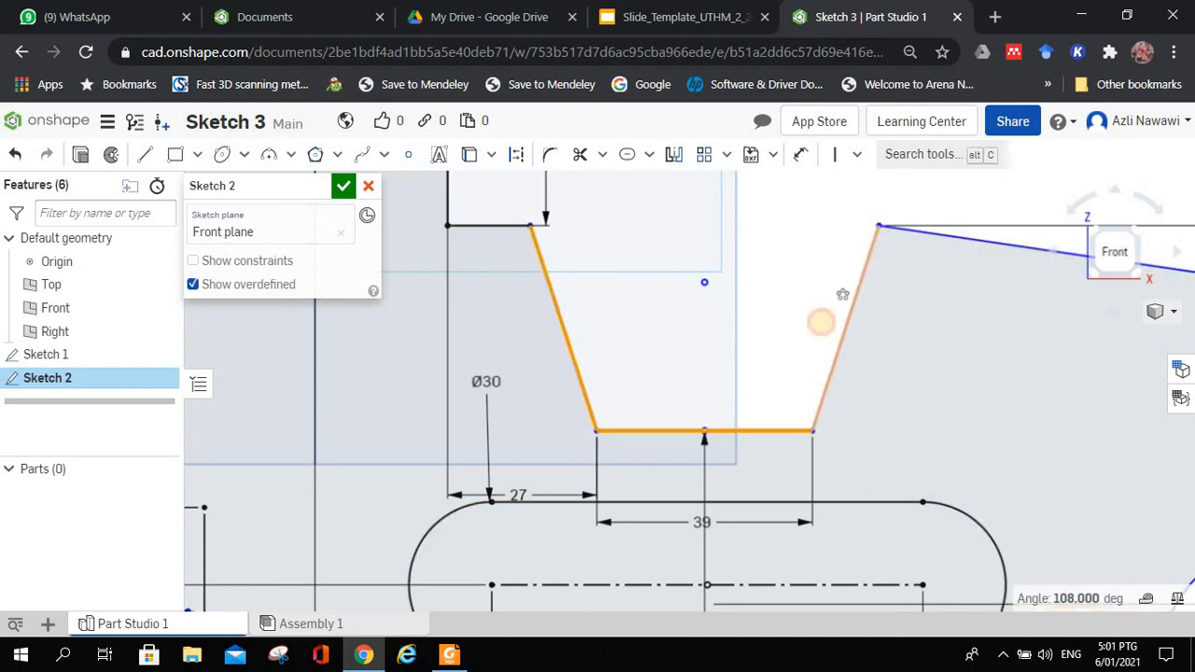
{"action": "left_click", "coordinate": [836, 355]}
{"action": "left_click", "coordinate": [858, 155]}
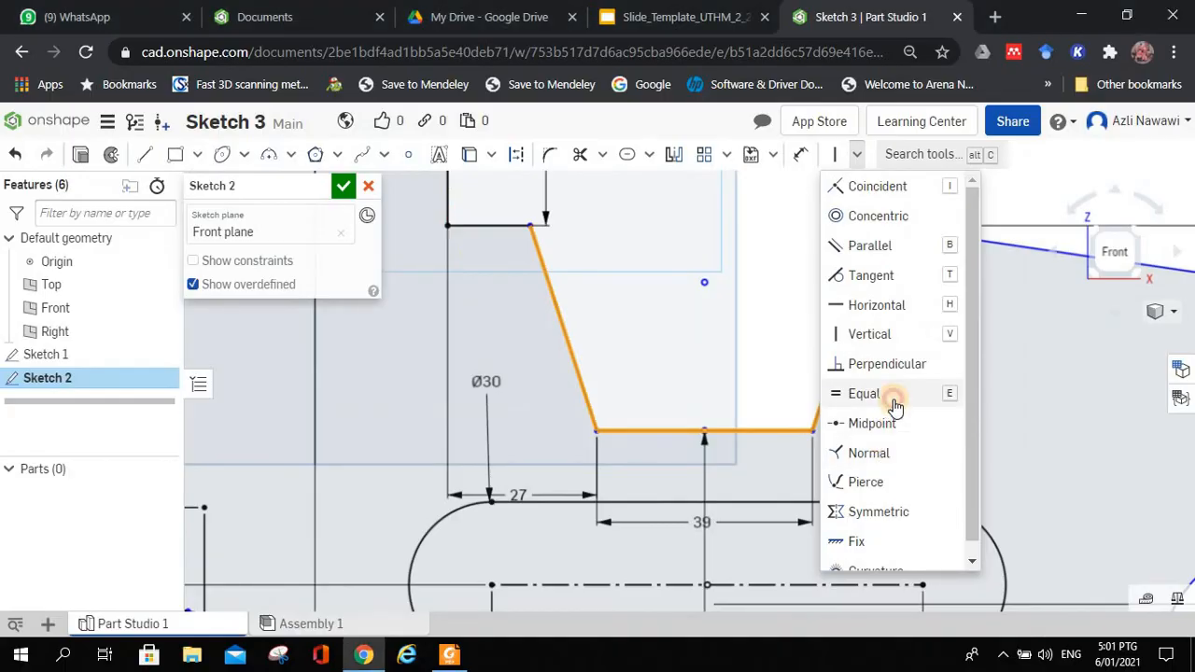
{"action": "left_click", "coordinate": [892, 395]}
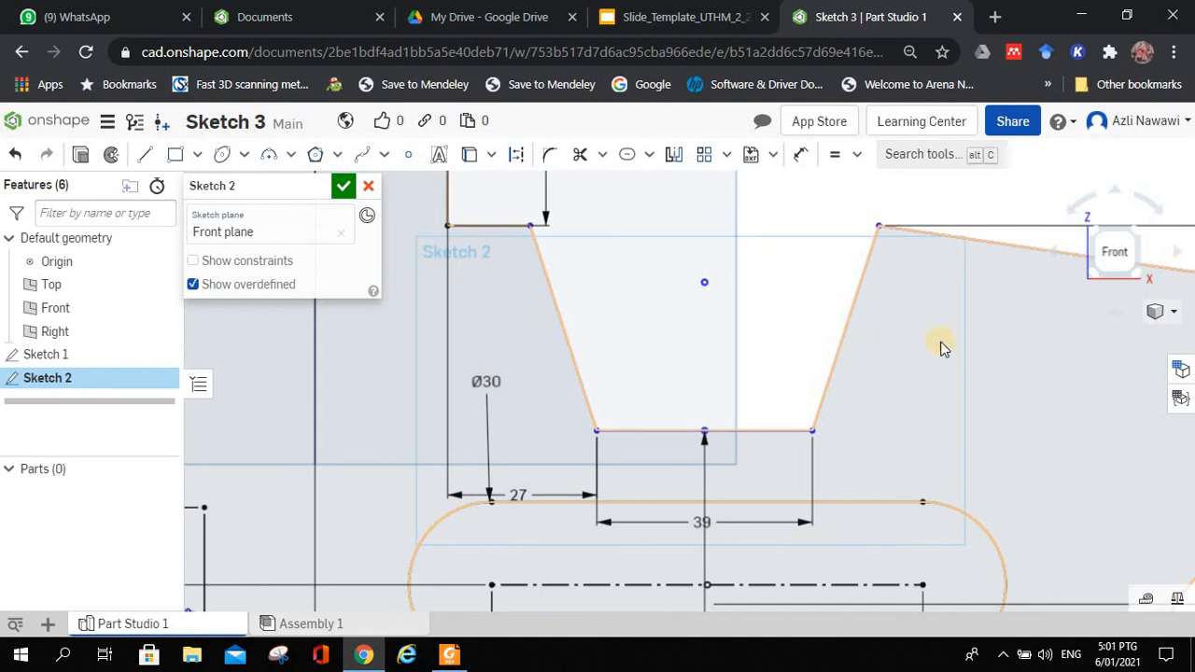
{"action": "left_click", "coordinate": [835, 359]}
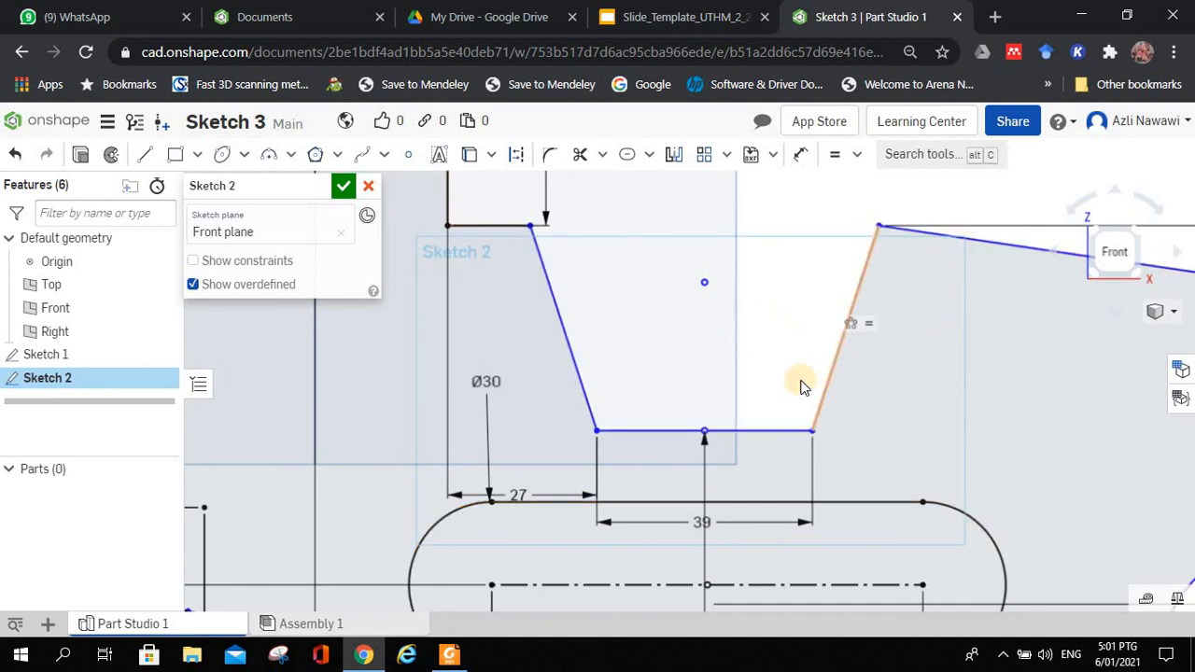
Add a 108° angle dimension between the notch's left slanted side and its base
{"action": "left_click", "coordinate": [801, 156]}
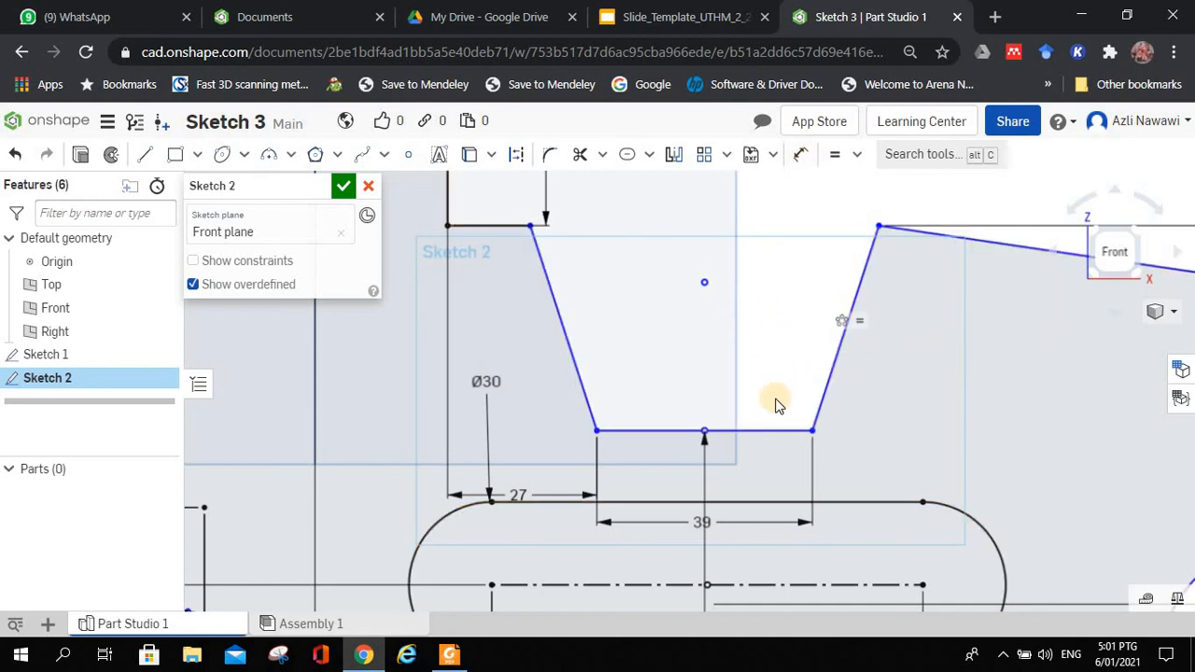
{"action": "left_click", "coordinate": [586, 390]}
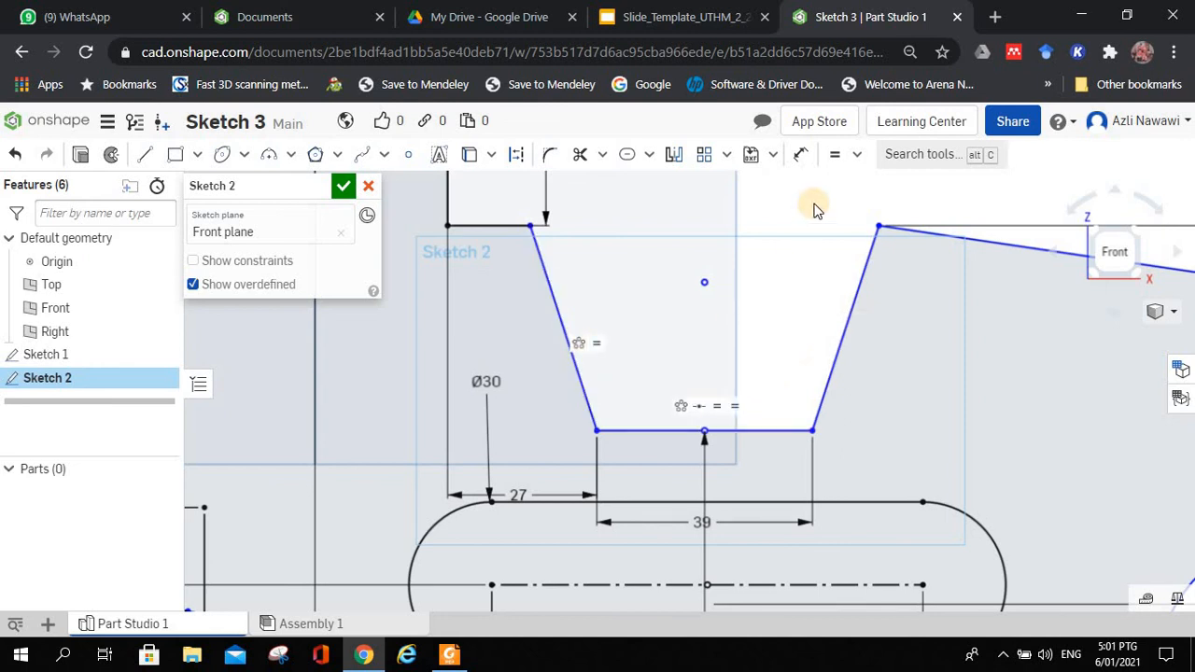
{"action": "left_click", "coordinate": [801, 157]}
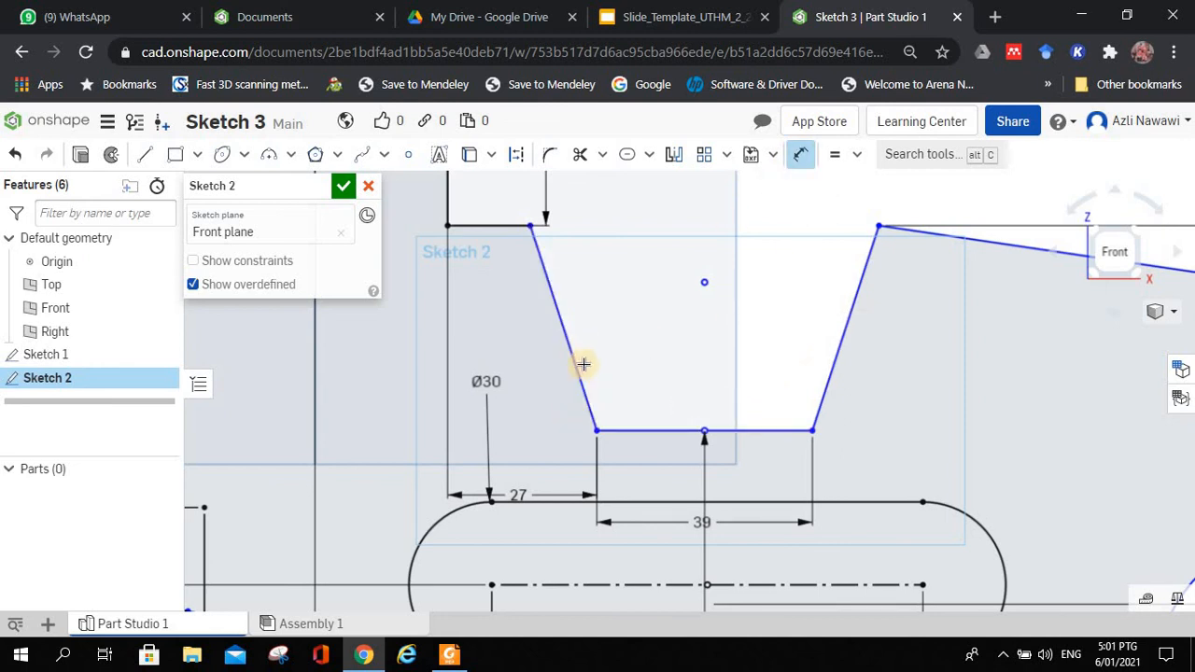
{"action": "left_click", "coordinate": [601, 403]}
{"action": "left_click", "coordinate": [635, 430]}
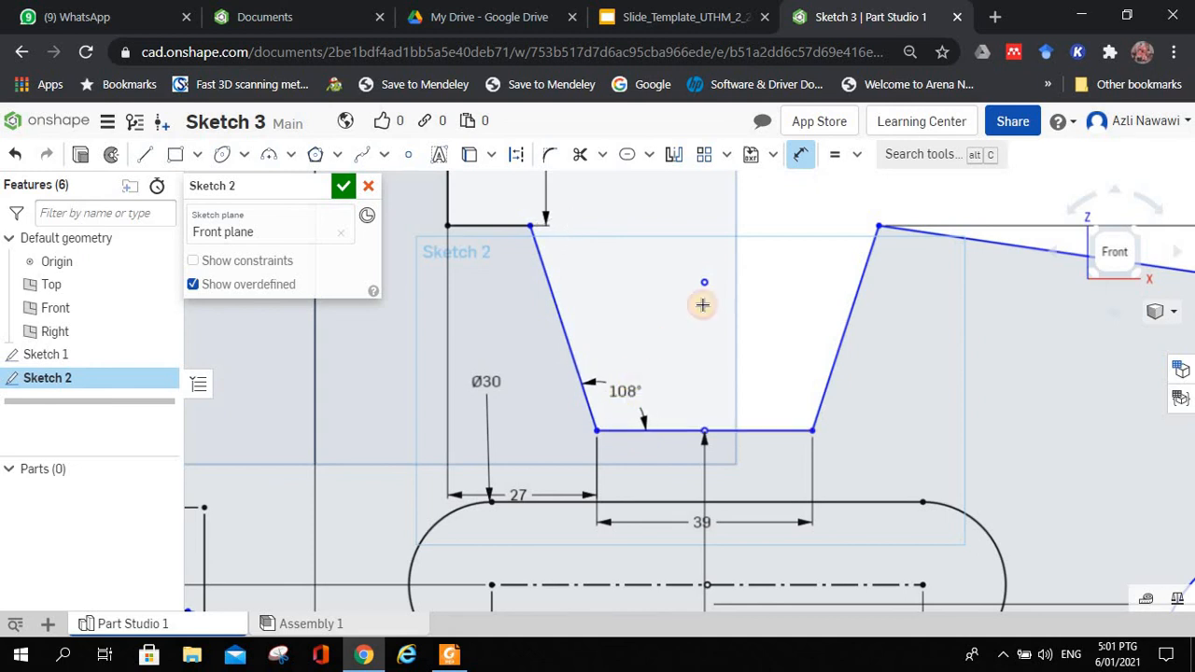
Finish the 108° angle dimension on the notch's left side and add a matching 108° angle between its right slanted side and base
{"action": "left_click", "coordinate": [653, 343]}
{"action": "key", "text": "Return"}
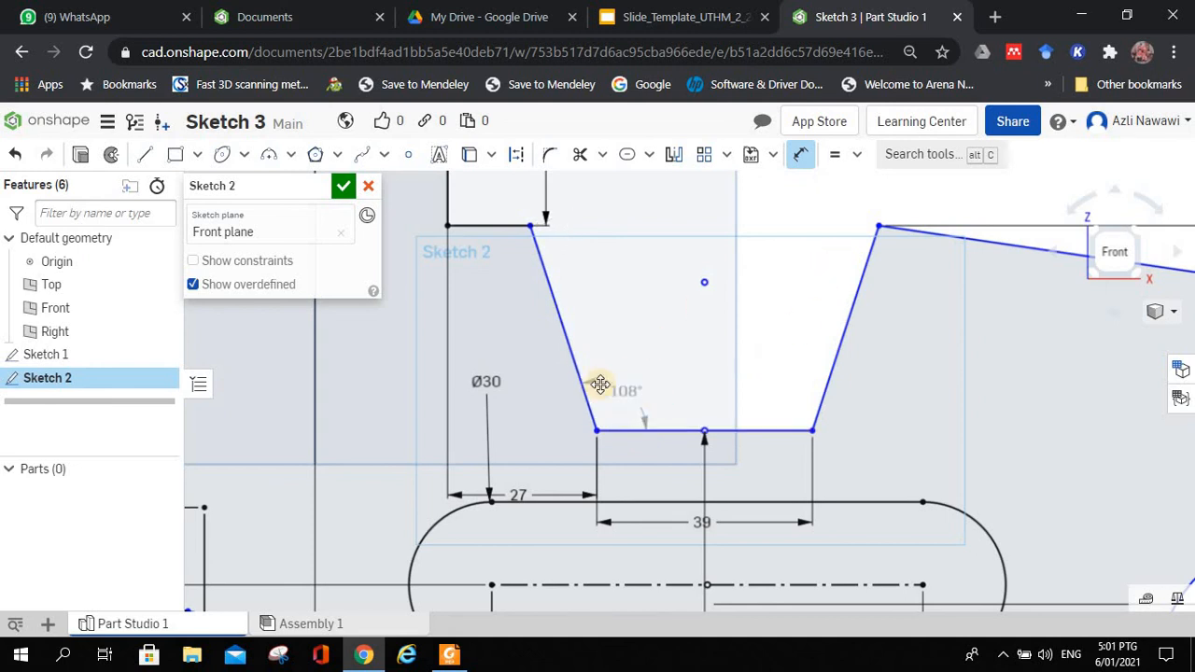
{"action": "left_click", "coordinate": [839, 331]}
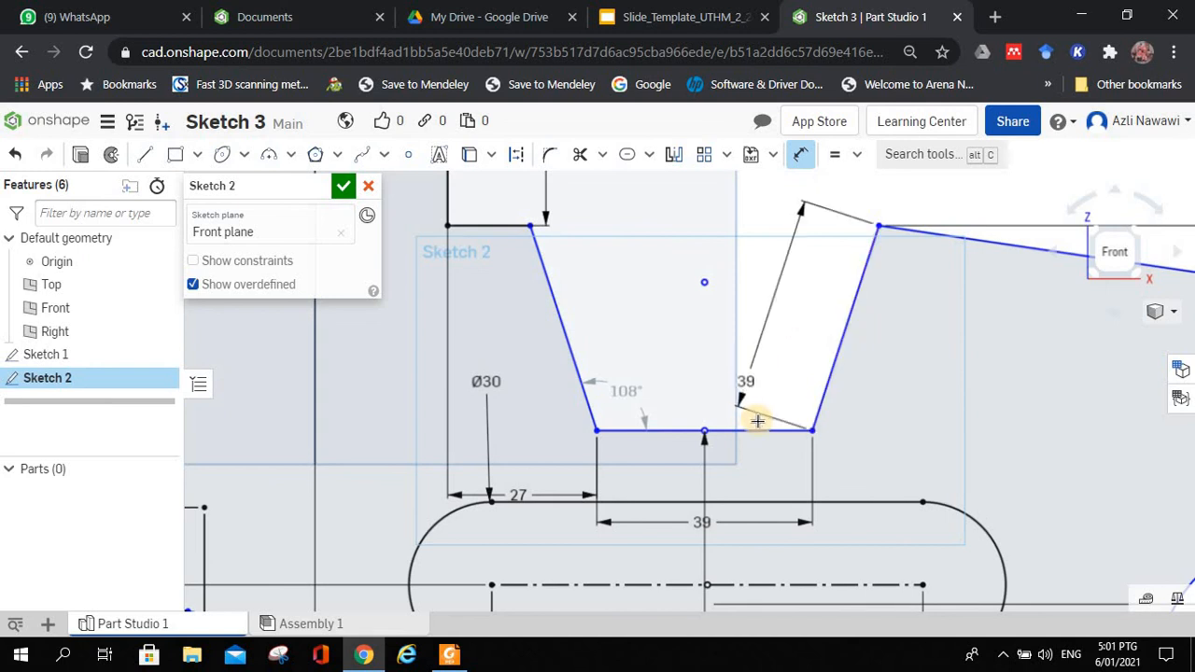
{"action": "left_click", "coordinate": [769, 429]}
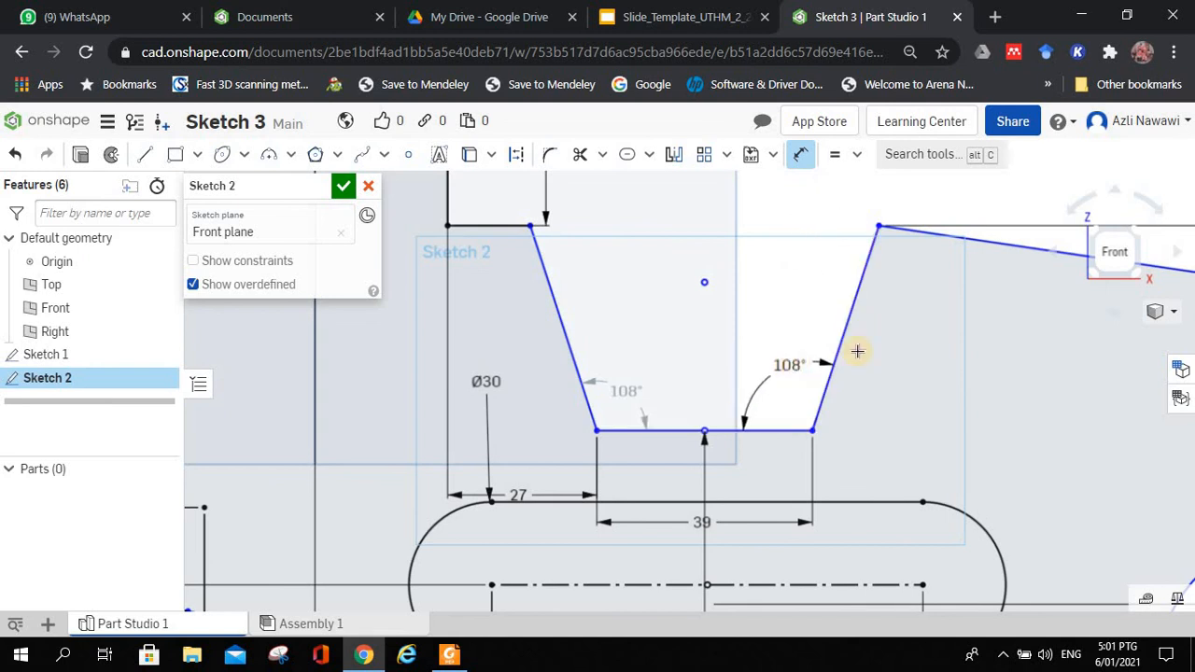
{"action": "left_click", "coordinate": [798, 364]}
{"action": "key", "text": "Return"}
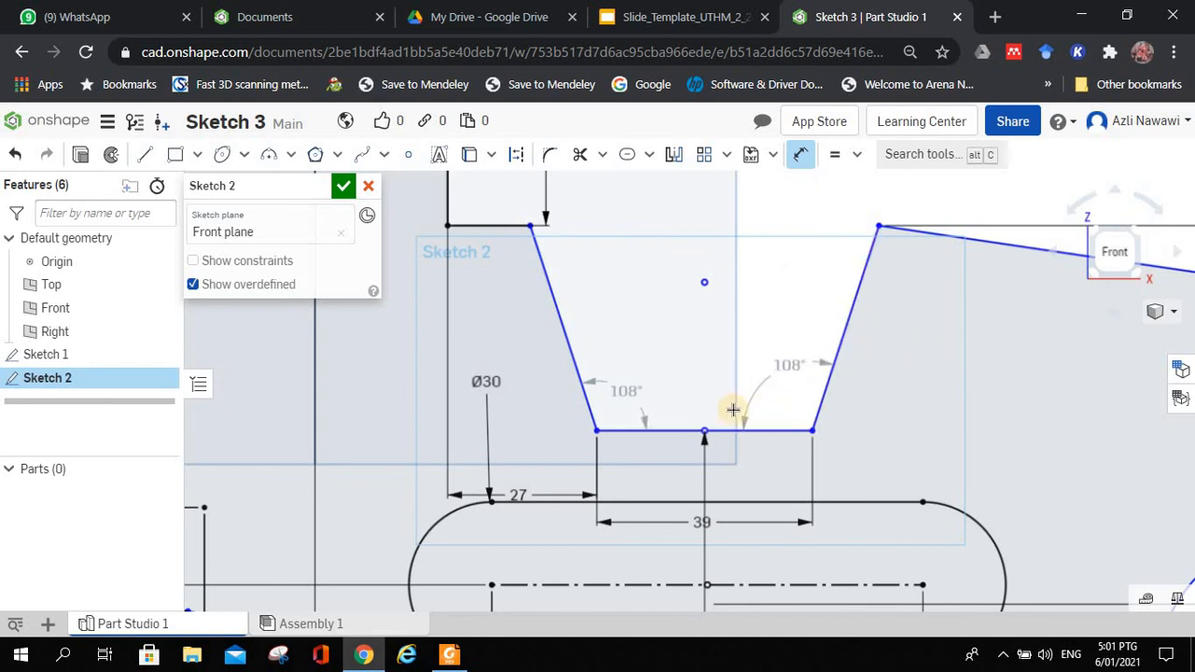
Delete both 108° angle dimensions from the notch's base corners
{"action": "scroll", "coordinate": [724, 378], "scroll_direction": "up", "scroll_amount": 2}
{"action": "scroll", "coordinate": [727, 379], "scroll_direction": "down", "scroll_amount": 4}
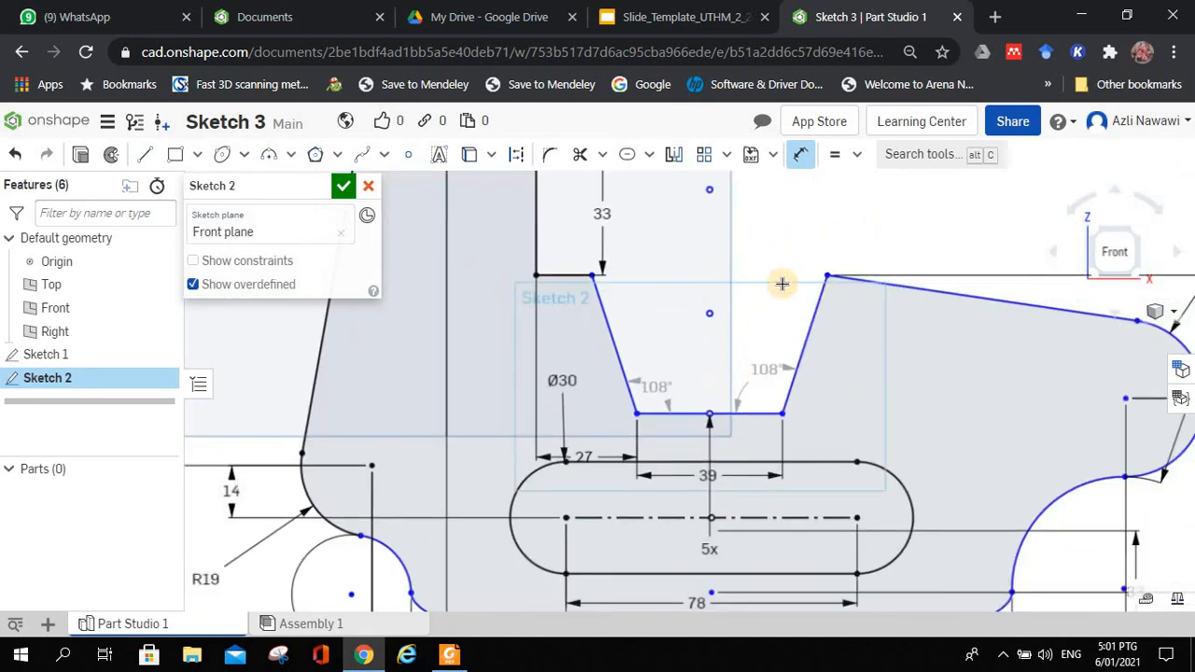
{"action": "scroll", "coordinate": [784, 271], "scroll_direction": "down", "scroll_amount": 1}
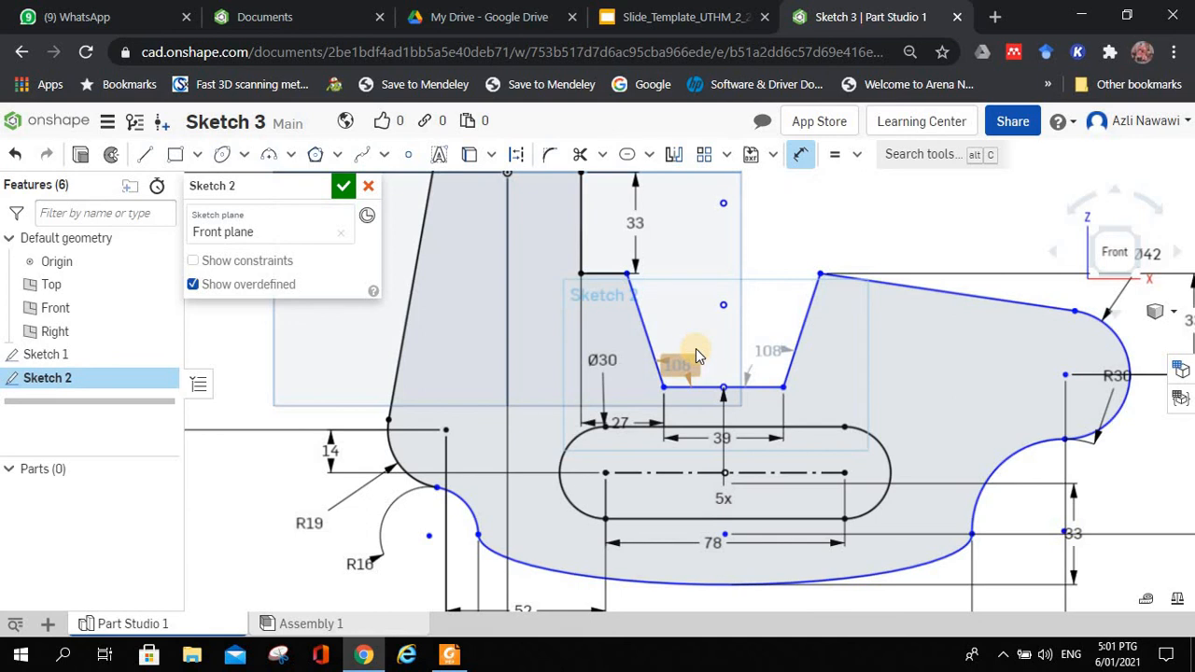
{"action": "scroll", "coordinate": [734, 346], "scroll_direction": "up", "scroll_amount": 3}
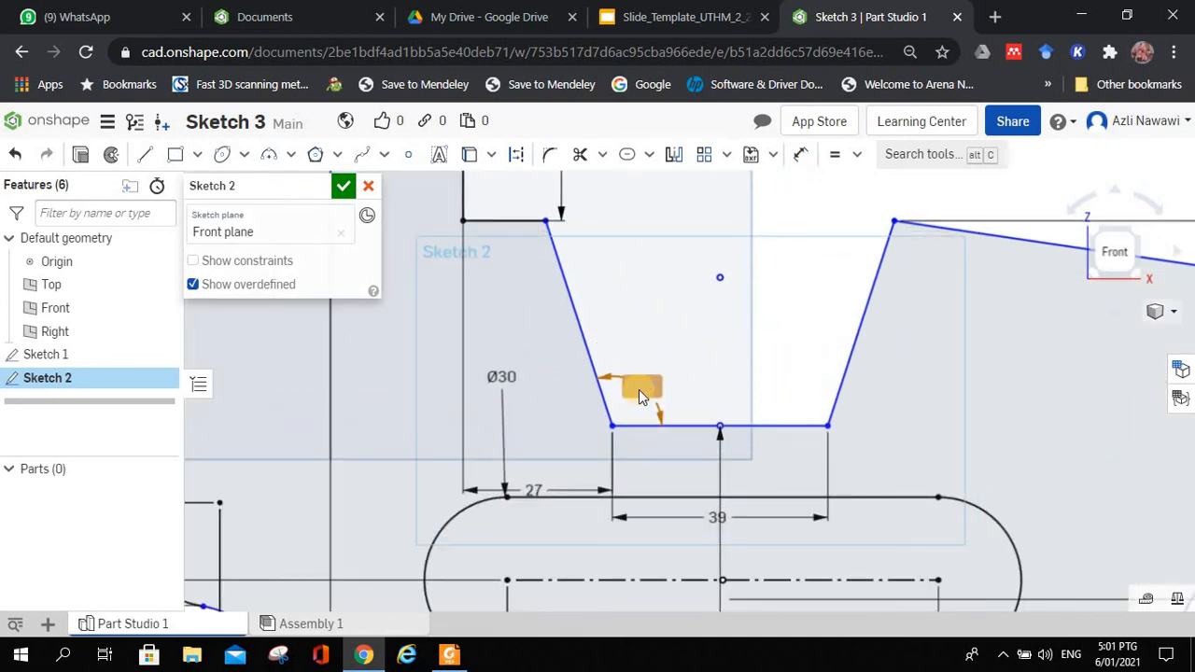
{"action": "scroll", "coordinate": [774, 389], "scroll_direction": "up", "scroll_amount": 1}
{"action": "scroll", "coordinate": [806, 389], "scroll_direction": "down", "scroll_amount": 3}
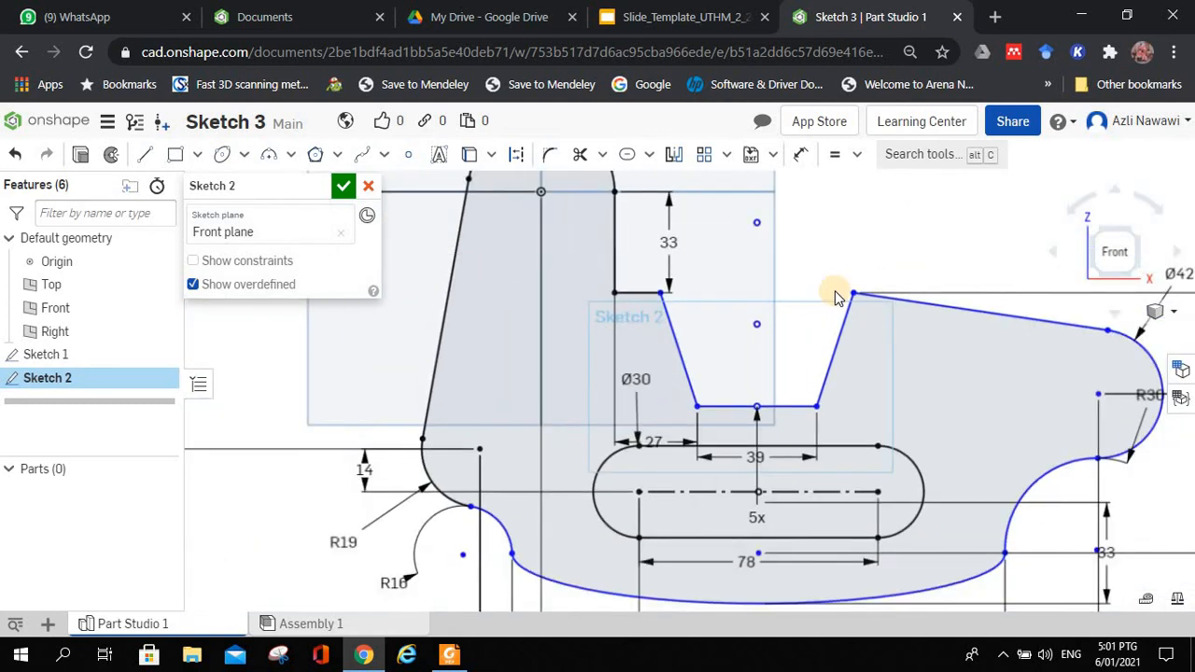
Try moving the pentagon notch's center point to test which parts of the plate profile are still free
{"action": "scroll", "coordinate": [844, 278], "scroll_direction": "down", "scroll_amount": 1}
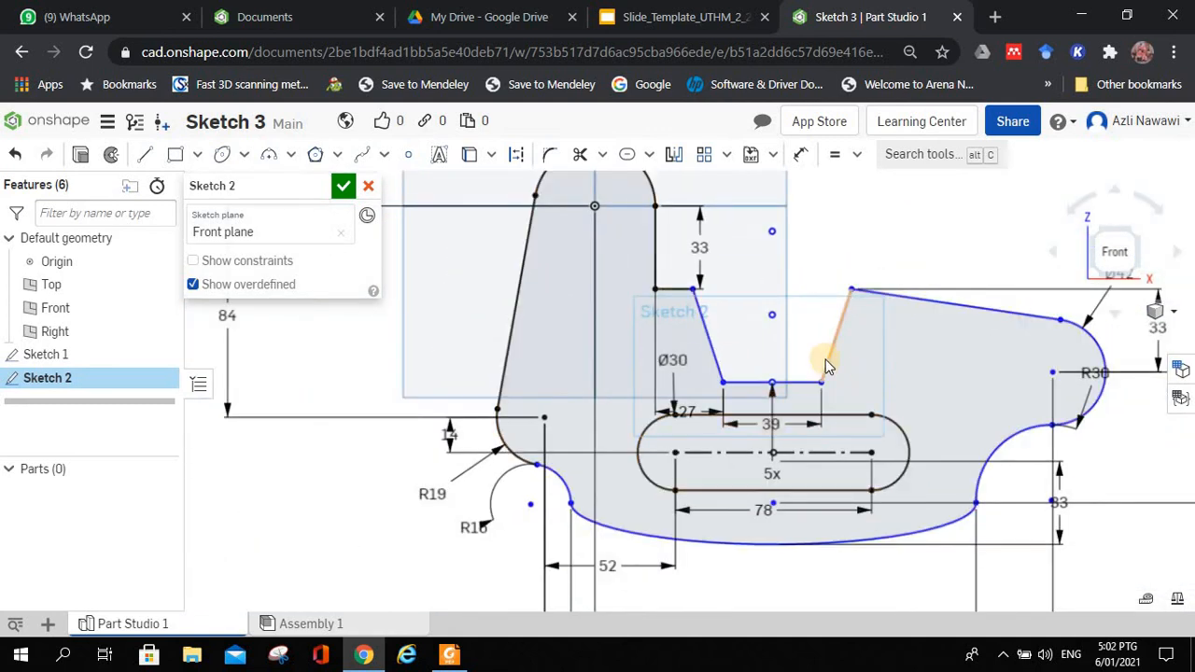
{"action": "scroll", "coordinate": [826, 359], "scroll_direction": "up", "scroll_amount": 1}
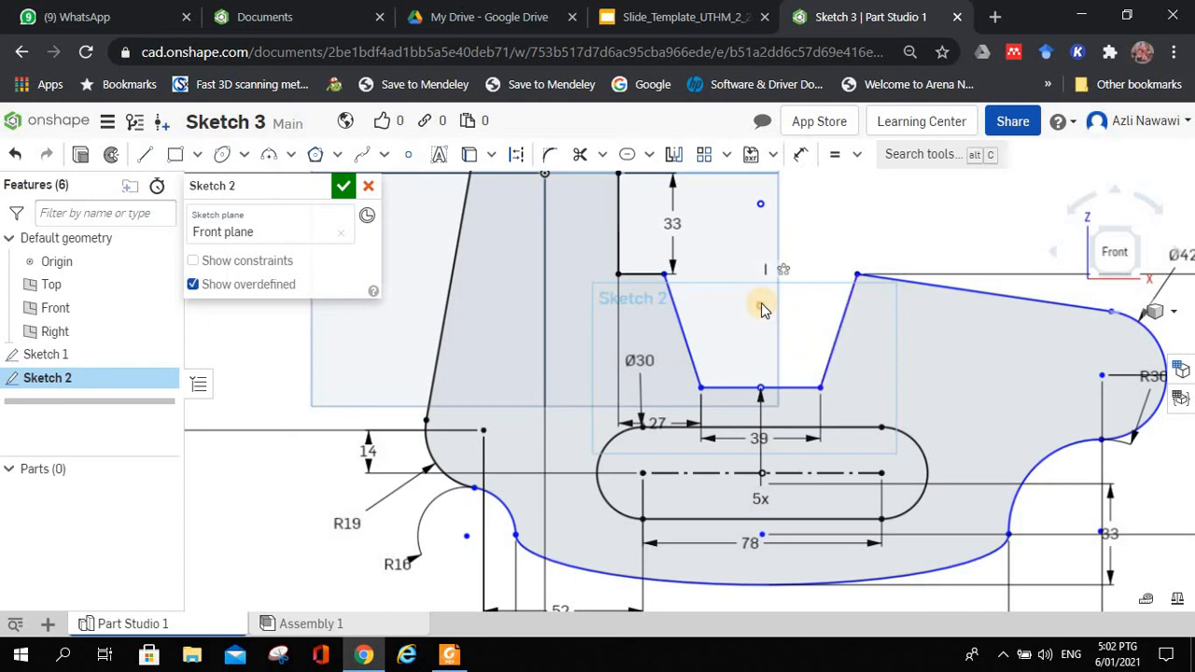
{"action": "mouse_move", "coordinate": [761, 304]}
{"action": "left_mouse_down"}
{"action": "mouse_move", "coordinate": [819, 316]}
{"action": "mouse_move", "coordinate": [796, 258]}
{"action": "mouse_move", "coordinate": [795, 354]}
{"action": "mouse_move", "coordinate": [803, 241]}
{"action": "mouse_move", "coordinate": [803, 356]}
{"action": "mouse_move", "coordinate": [808, 256]}
{"action": "mouse_move", "coordinate": [802, 298]}
{"action": "left_mouse_up"}
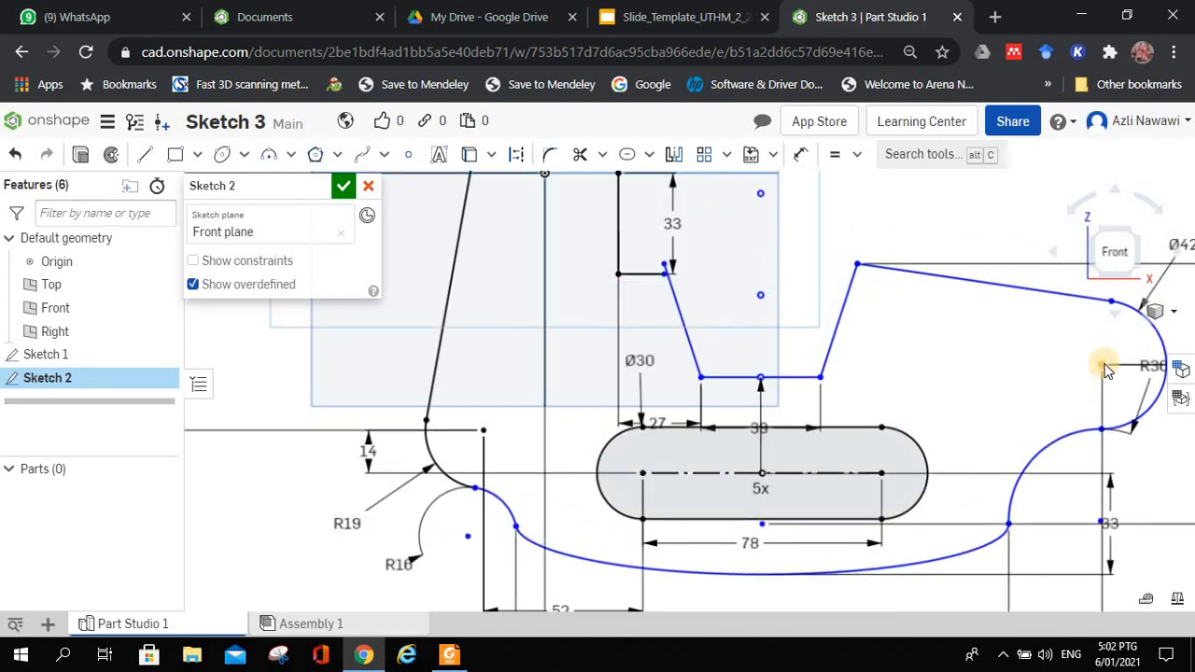
{"action": "scroll", "coordinate": [1148, 386], "scroll_direction": "up", "scroll_amount": 1}
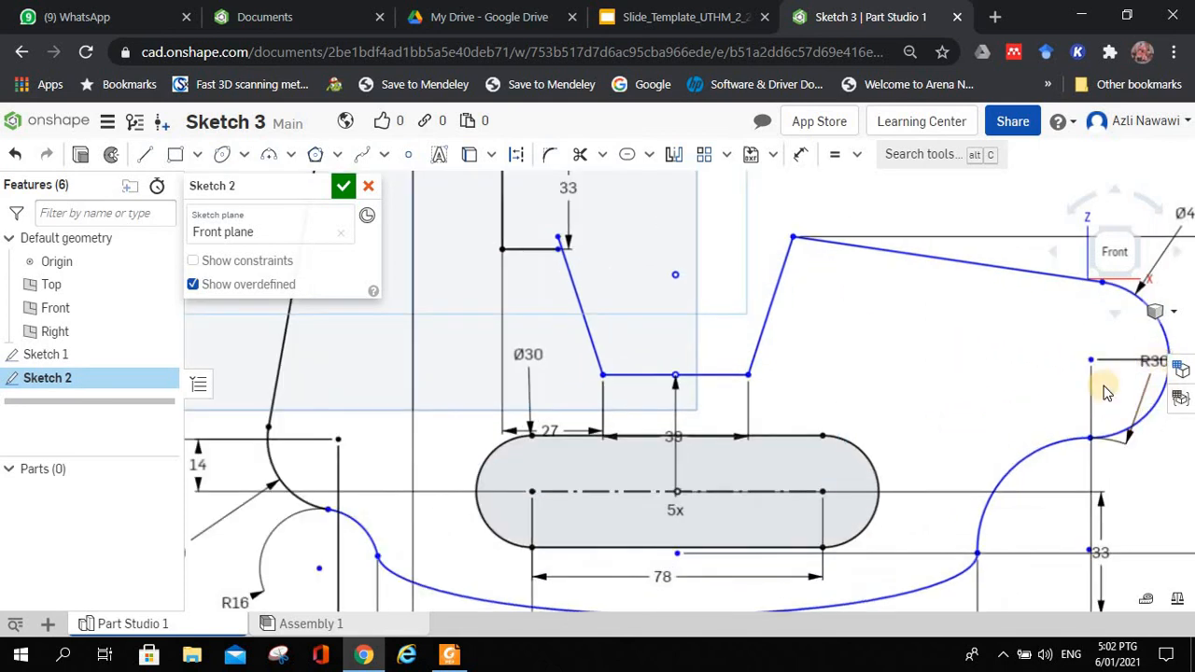
{"action": "scroll", "coordinate": [1105, 392], "scroll_direction": "up", "scroll_amount": 2}
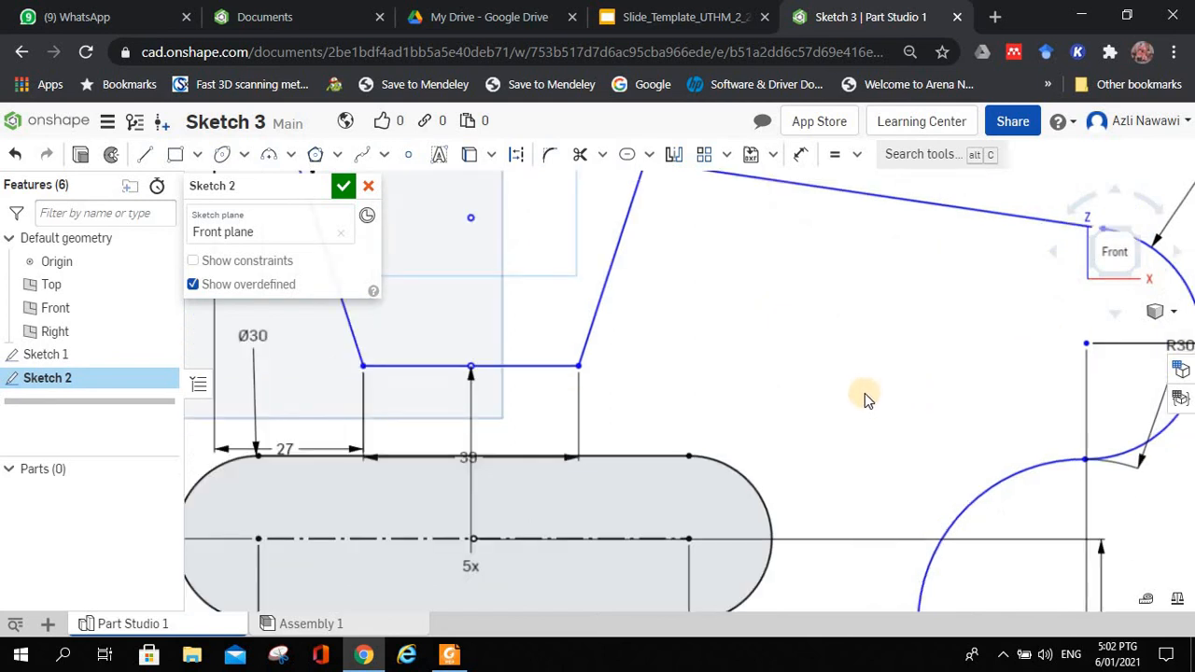
Consult the reference drawing in Foxit Reader, return to the Onshape sketch, and compare the notch and the right-hand lobe with it
{"action": "left_click", "coordinate": [452, 652]}
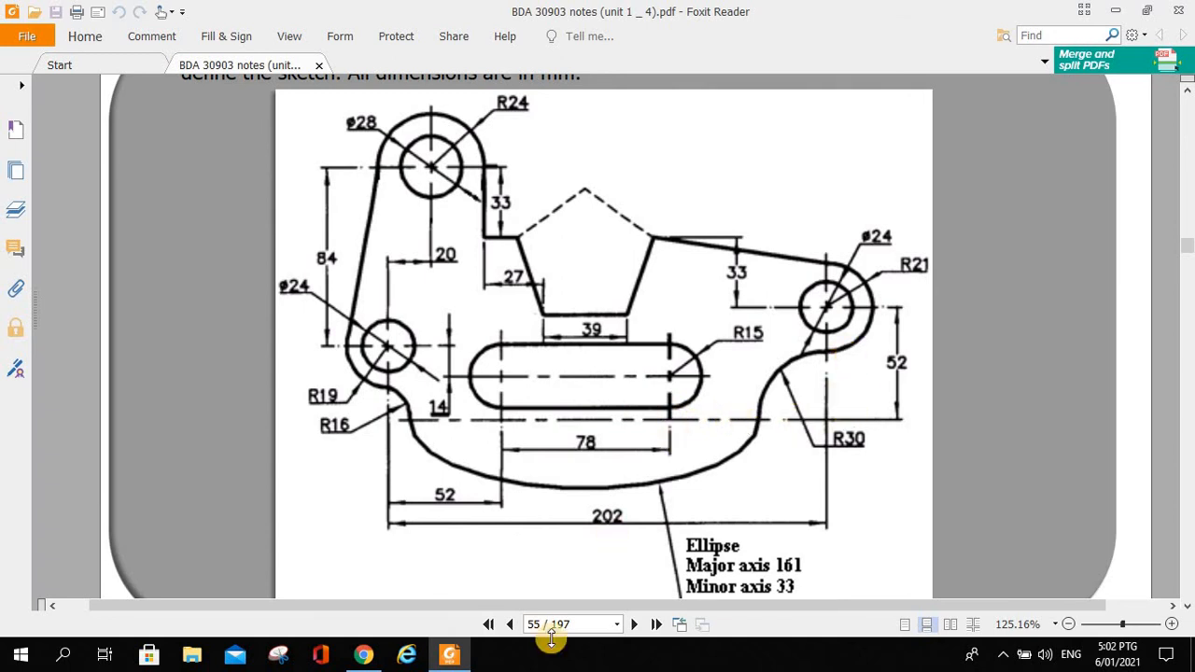
{"action": "left_click", "coordinate": [363, 655]}
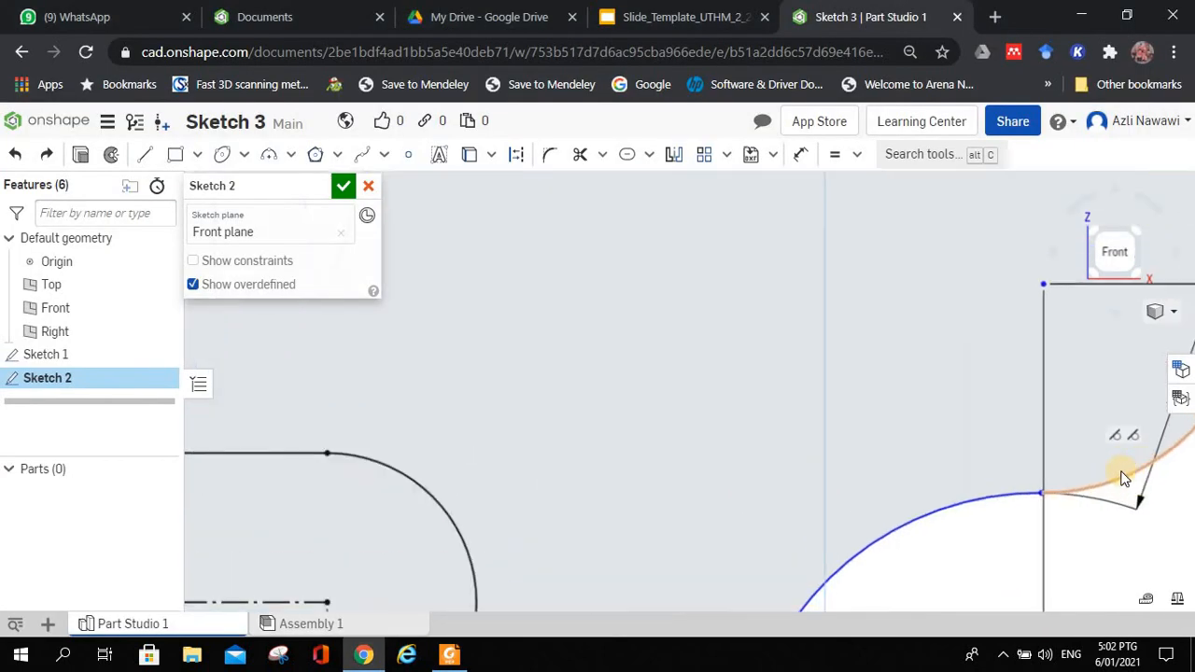
{"action": "key", "text": "f"}
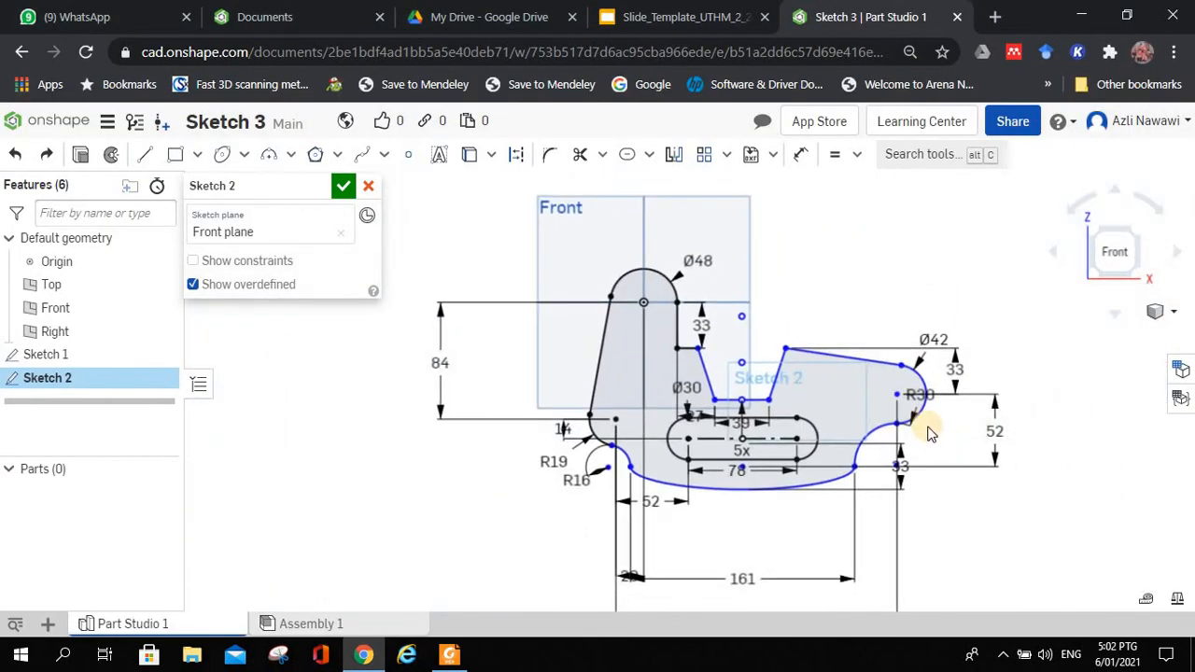
{"action": "scroll", "coordinate": [895, 399], "scroll_direction": "up", "scroll_amount": 3}
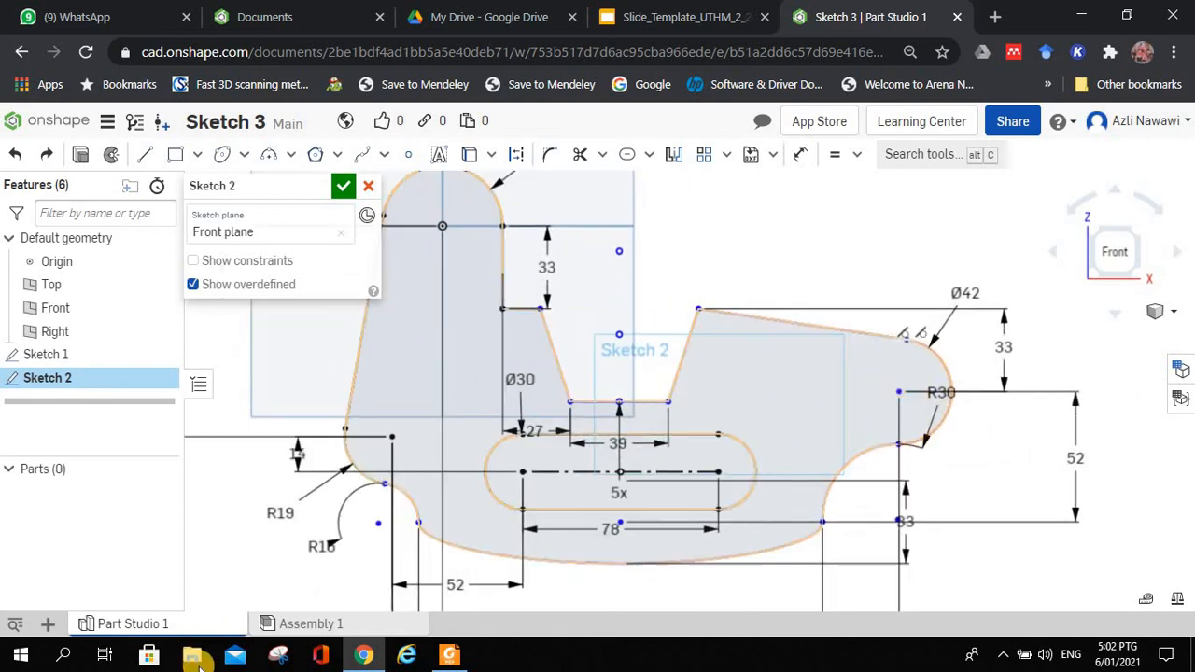
{"action": "left_click", "coordinate": [449, 655]}
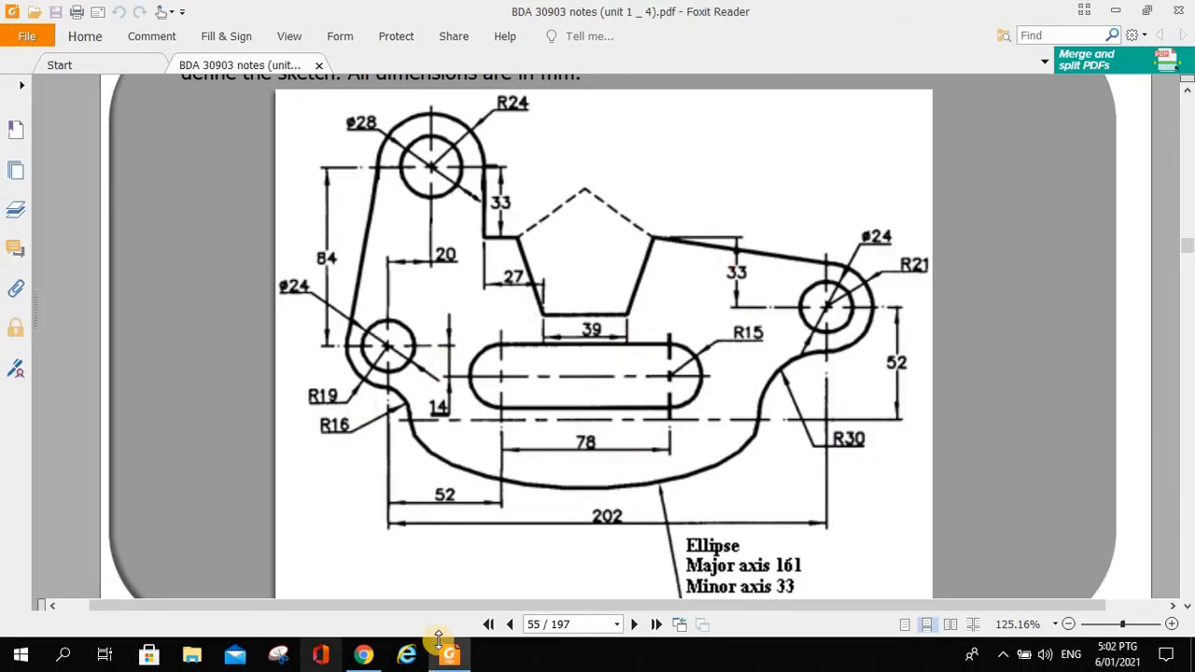
{"action": "left_click", "coordinate": [359, 654]}
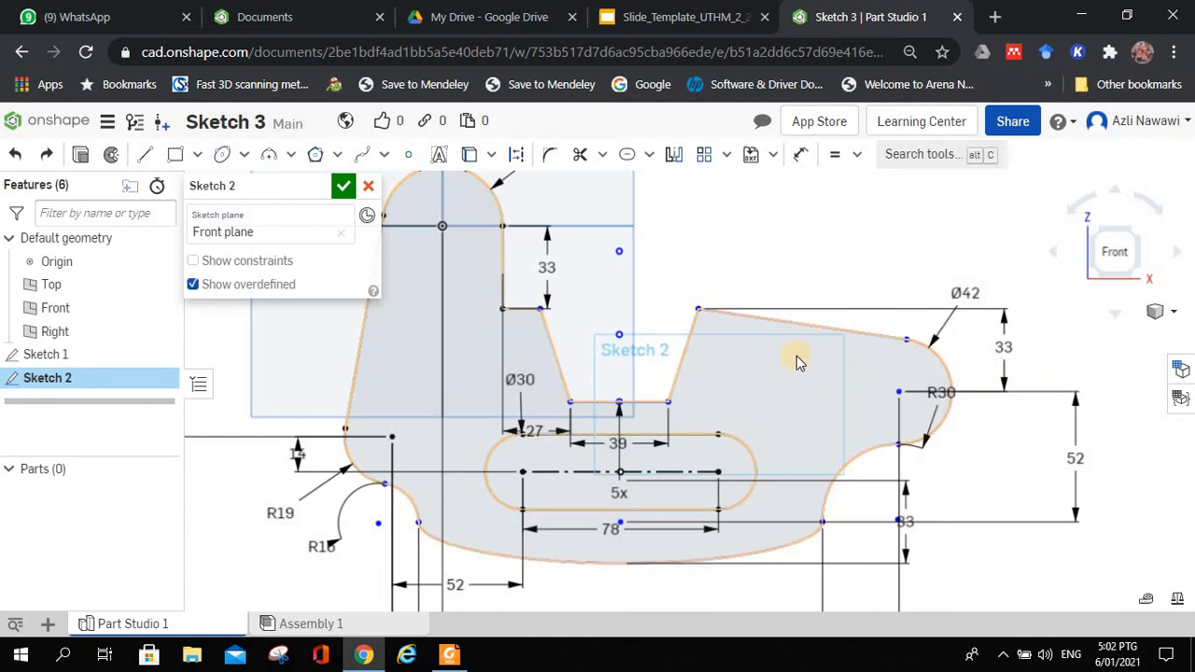
Pull the Ø42 arc's center downward to expose the gap, and make the notch's upper-left corner coincident with the short ledge line's endpoint
{"action": "left_click_drag", "start_coordinate": [899, 392], "coordinate": [831, 428]}
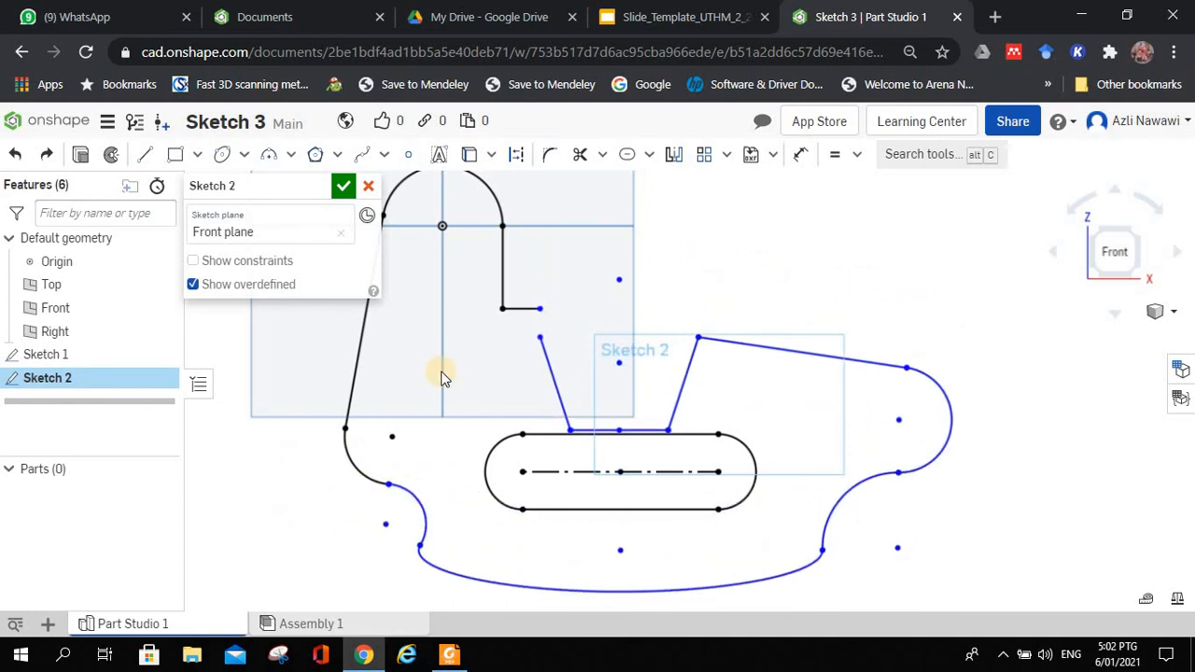
{"action": "scroll", "coordinate": [547, 326], "scroll_direction": "up", "scroll_amount": 5}
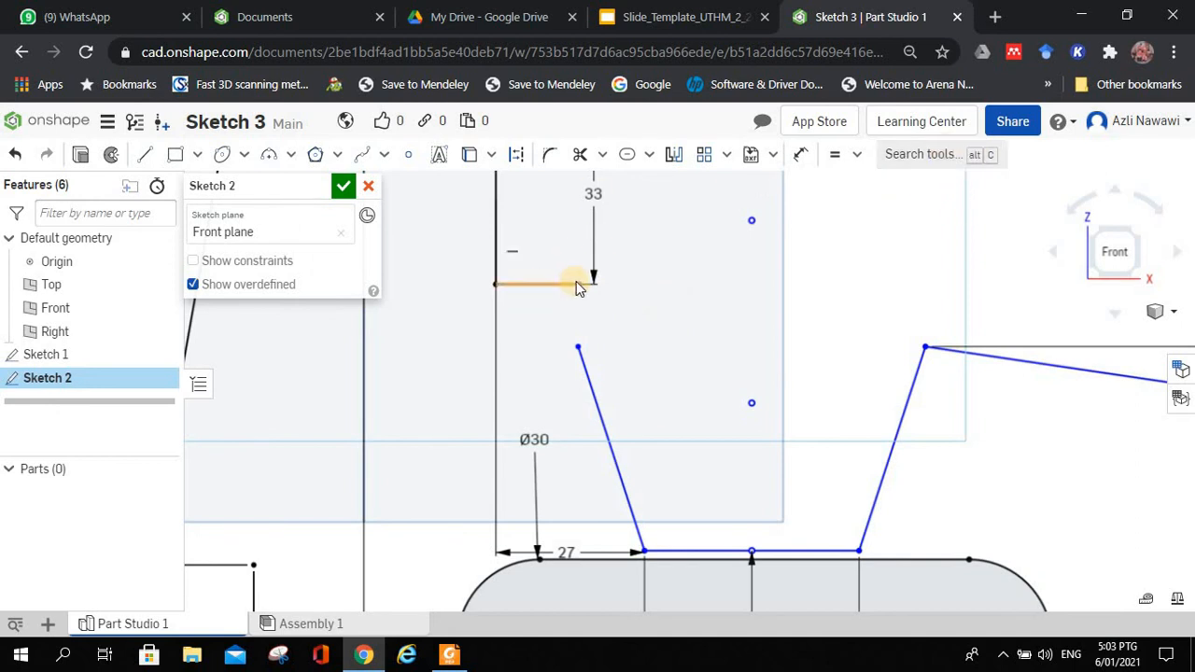
{"action": "left_click", "coordinate": [579, 345]}
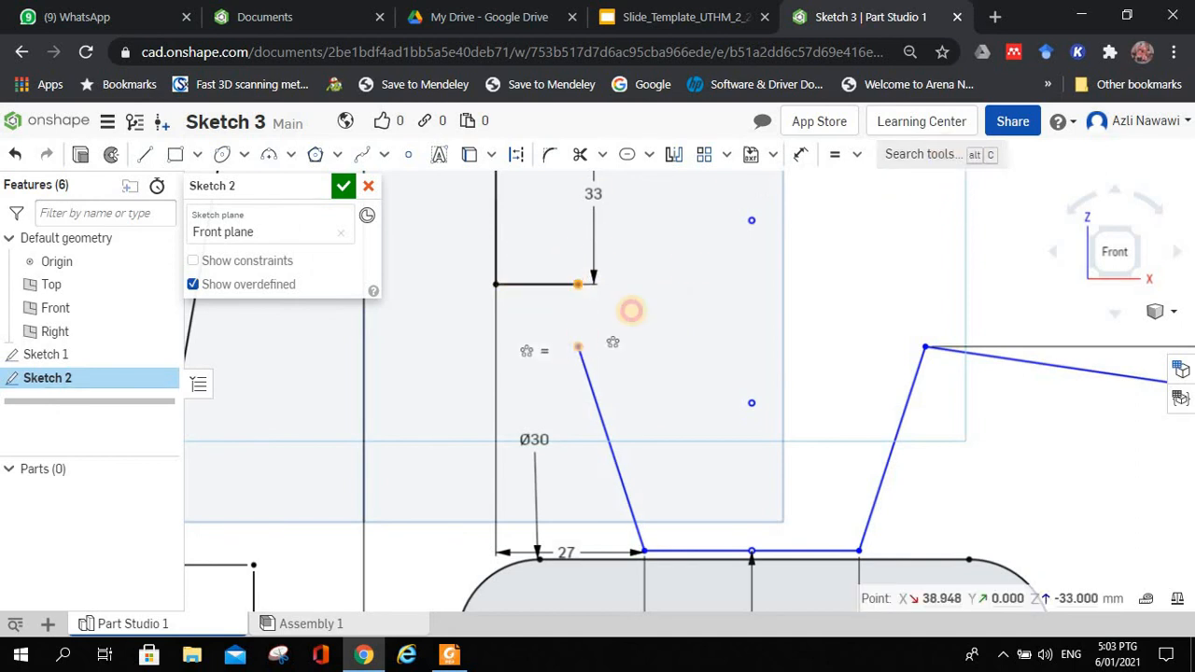
{"action": "left_click", "coordinate": [857, 156]}
{"action": "left_click", "coordinate": [865, 182]}
{"action": "scroll", "coordinate": [771, 317], "scroll_direction": "up", "scroll_amount": 3}
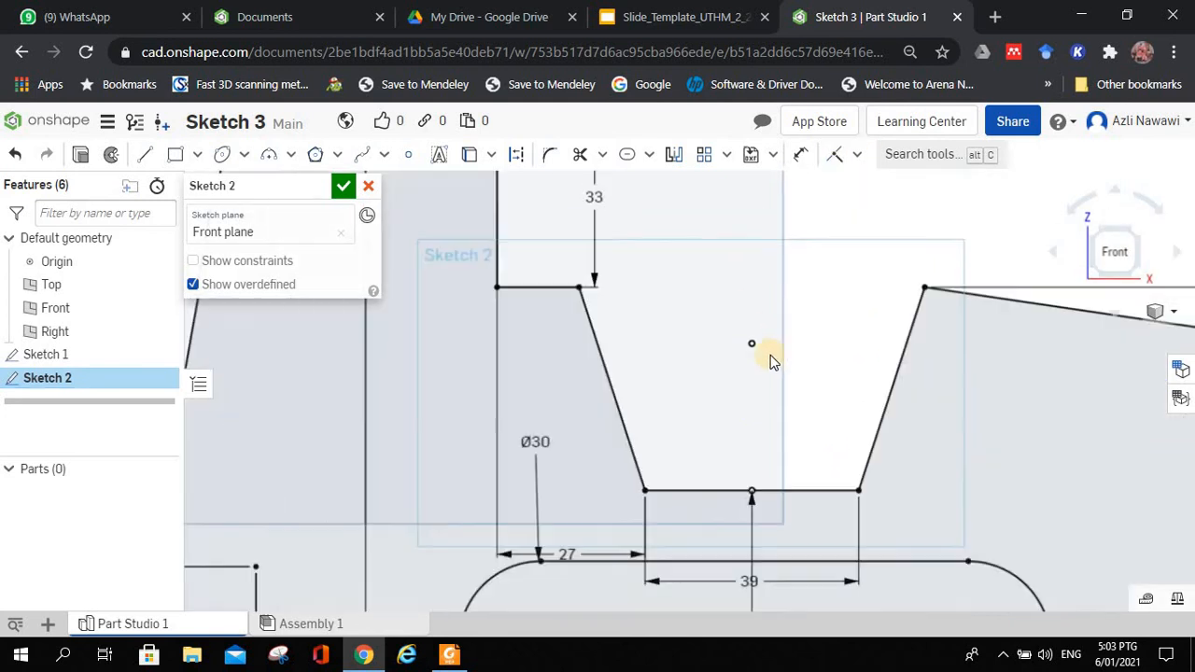
Check the whole constrained plate outline and its dimension layout against the reference drawing in Foxit Reader, and return to the Onshape sketch
{"action": "scroll", "coordinate": [772, 351], "scroll_direction": "down", "scroll_amount": 5}
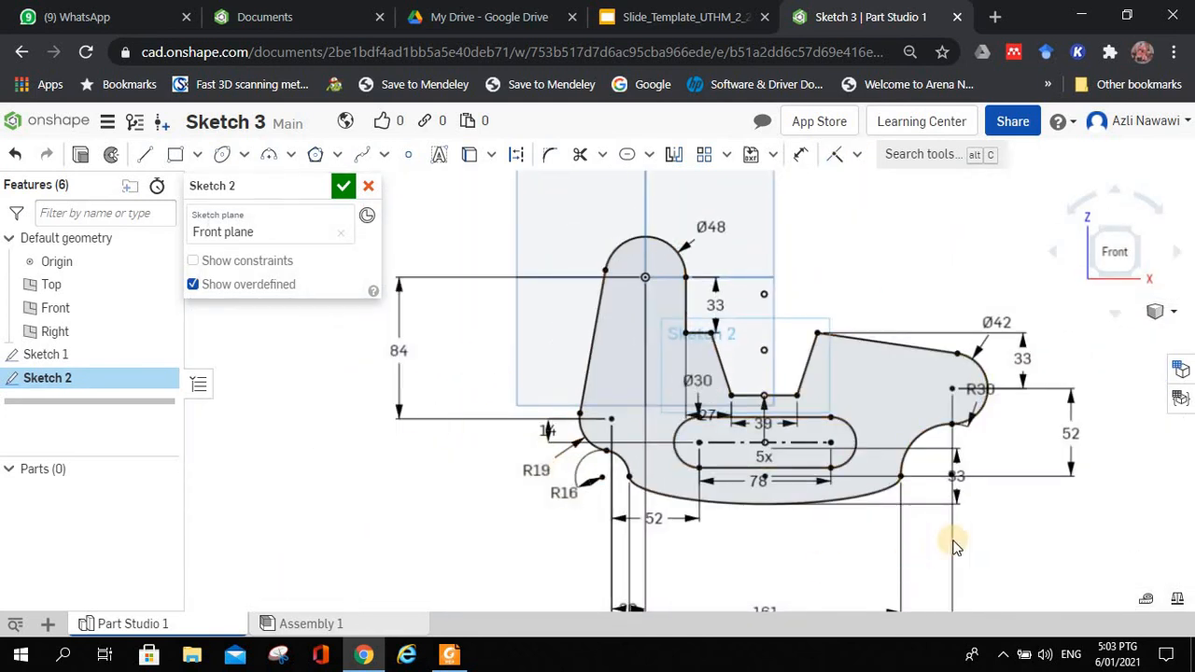
{"action": "middle_click_drag", "start_coordinate": [1036, 538], "coordinate": [952, 512]}
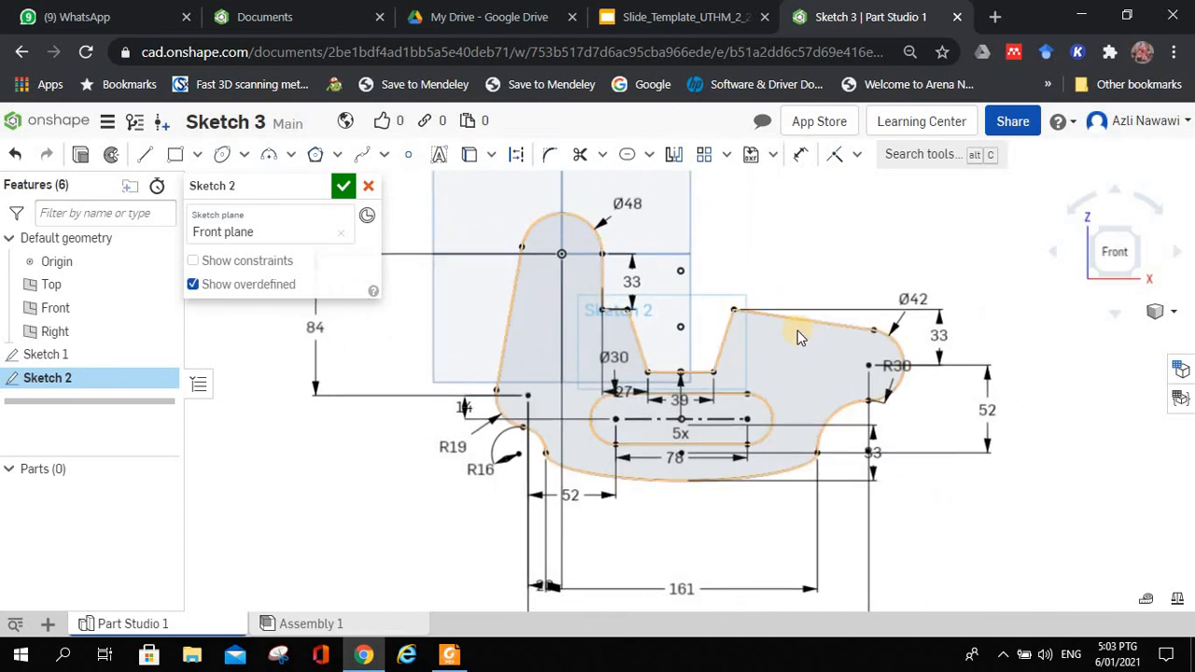
{"action": "scroll", "coordinate": [792, 330], "scroll_direction": "up", "scroll_amount": 2}
{"action": "middle_click_drag", "start_coordinate": [294, 394], "coordinate": [320, 397]}
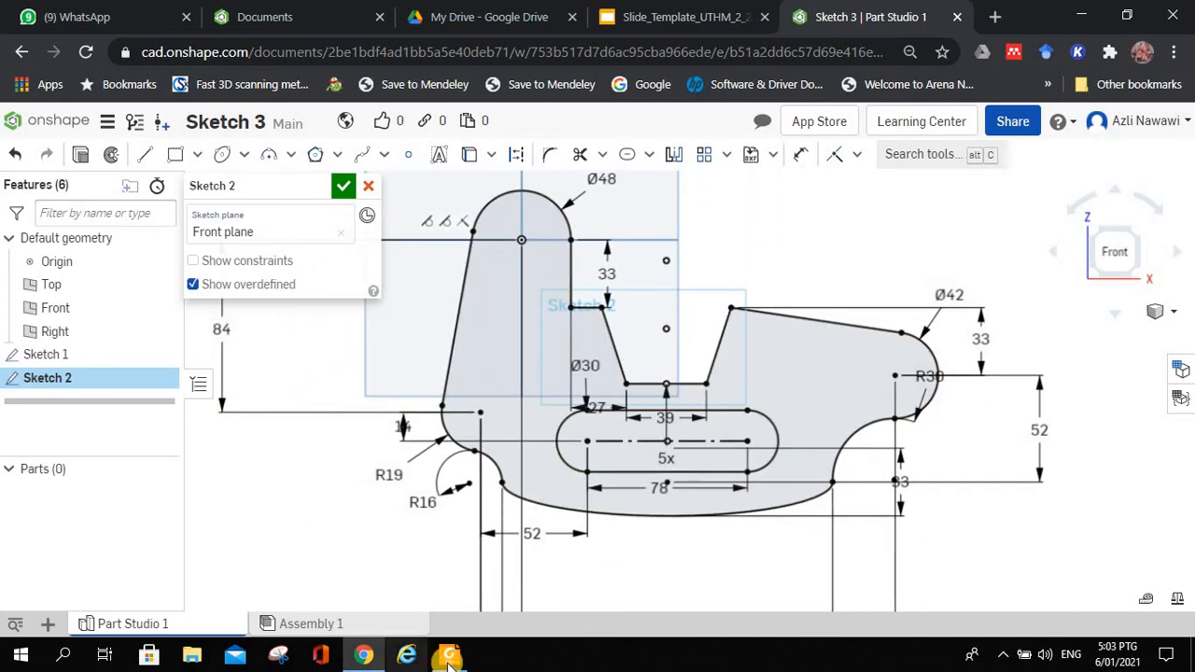
{"action": "left_click", "coordinate": [449, 655]}
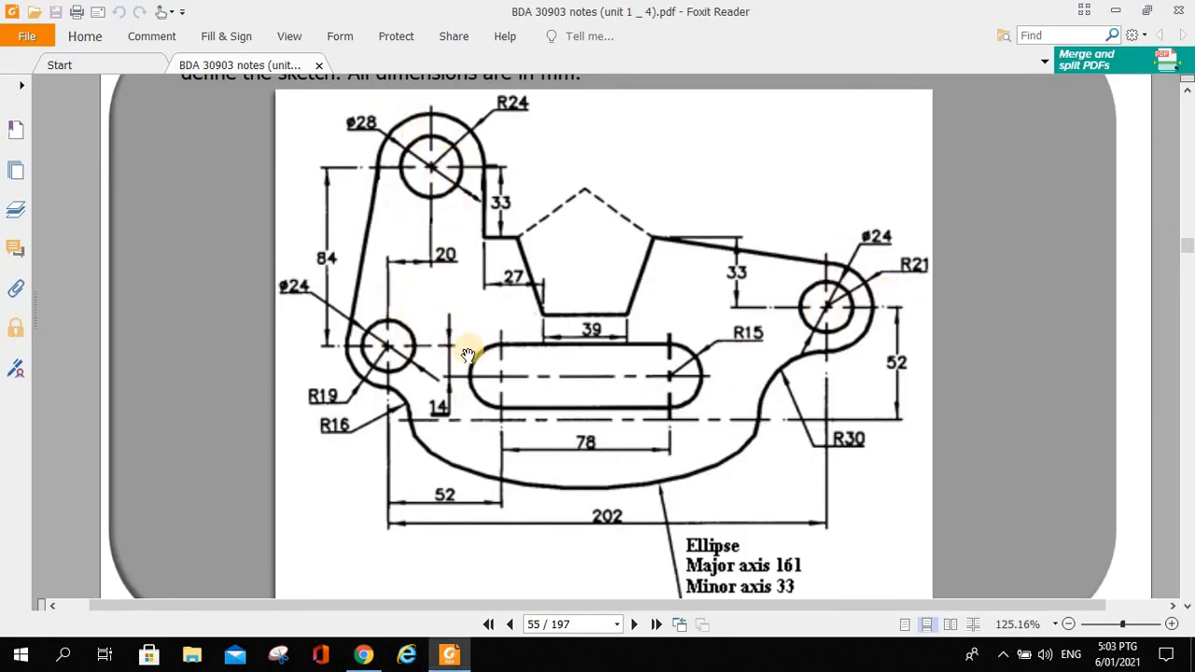
{"action": "left_click", "coordinate": [364, 653]}
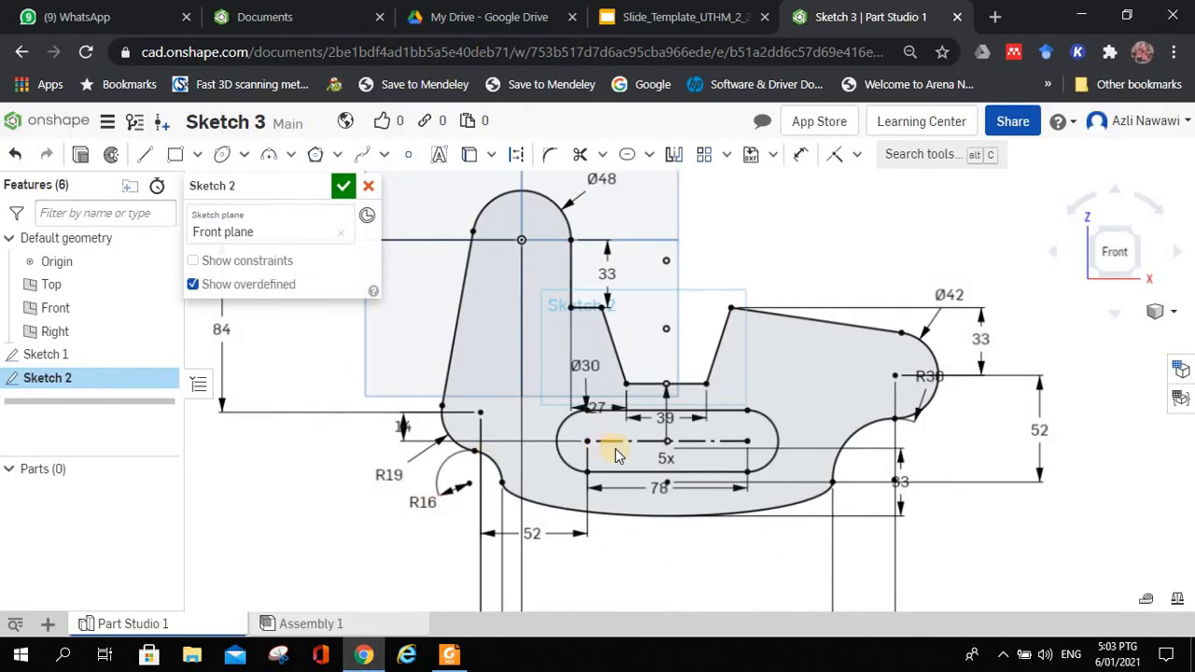
Reposition the 14, 27, Ø42, R30, ellipse 33 and lower 52 mm dimensions so they clear neighbouring geometry
{"action": "mouse_move", "coordinate": [399, 422]}
{"action": "left_mouse_down"}
{"action": "mouse_move", "coordinate": [568, 408]}
{"action": "mouse_move", "coordinate": [536, 429]}
{"action": "left_mouse_up"}
{"action": "left_click_drag", "start_coordinate": [598, 407], "coordinate": [594, 343]}
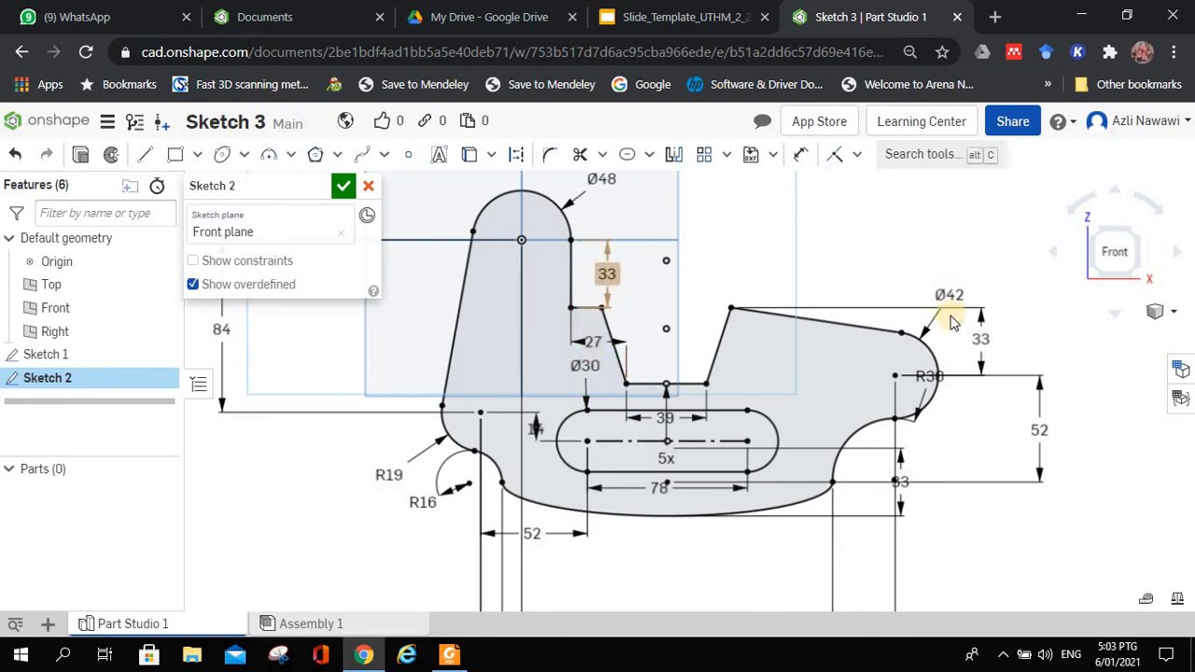
{"action": "left_click_drag", "start_coordinate": [950, 297], "coordinate": [955, 257]}
{"action": "left_click_drag", "start_coordinate": [924, 377], "coordinate": [821, 397]}
{"action": "left_click_drag", "start_coordinate": [898, 483], "coordinate": [548, 489]}
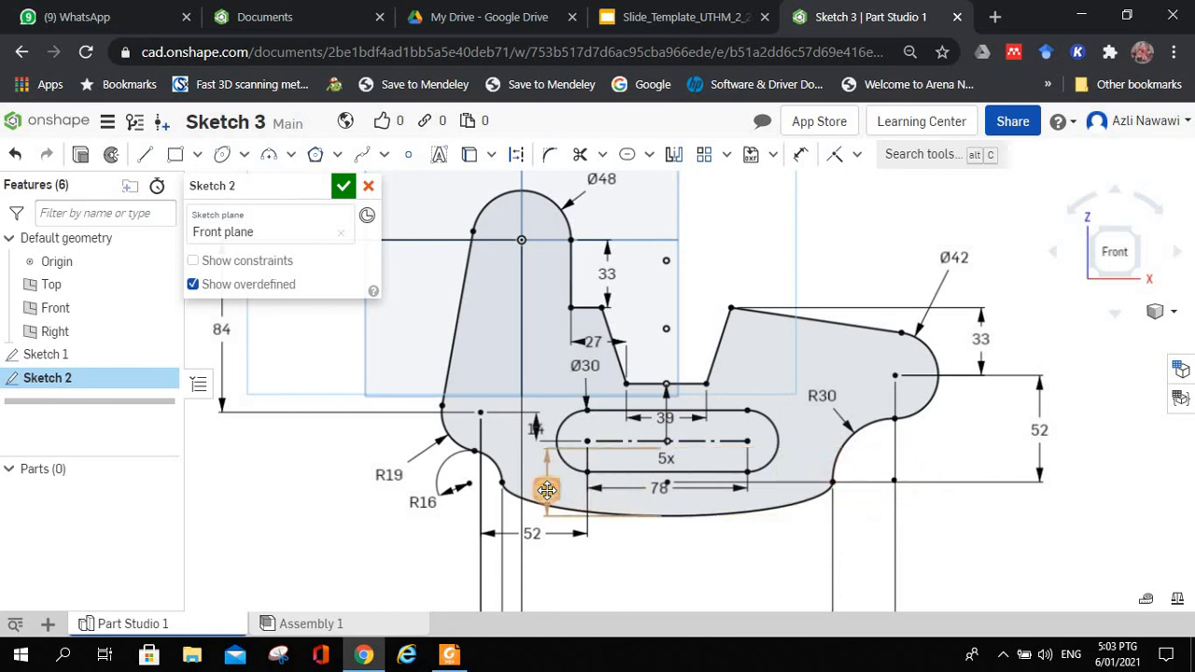
{"action": "left_click_drag", "start_coordinate": [532, 533], "coordinate": [534, 544]}
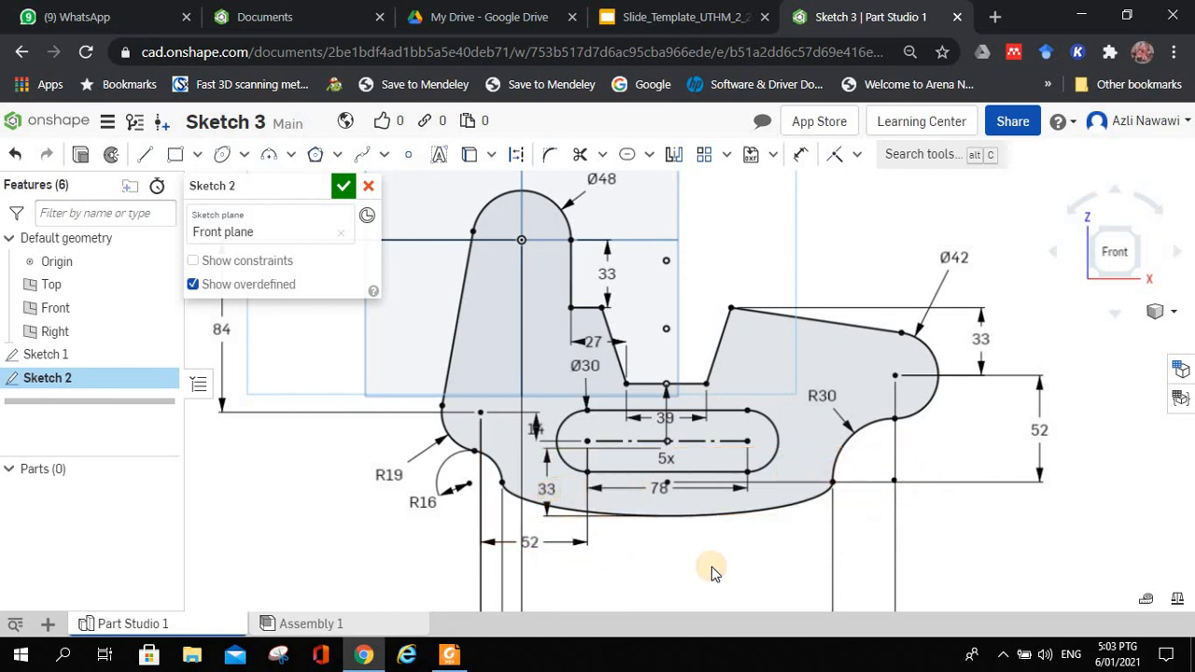
Move the 161, 20 and 202 mm horizontal dimensions closer beneath the plate's elliptical lower edge
{"action": "scroll", "coordinate": [712, 567], "scroll_direction": "down", "scroll_amount": 5}
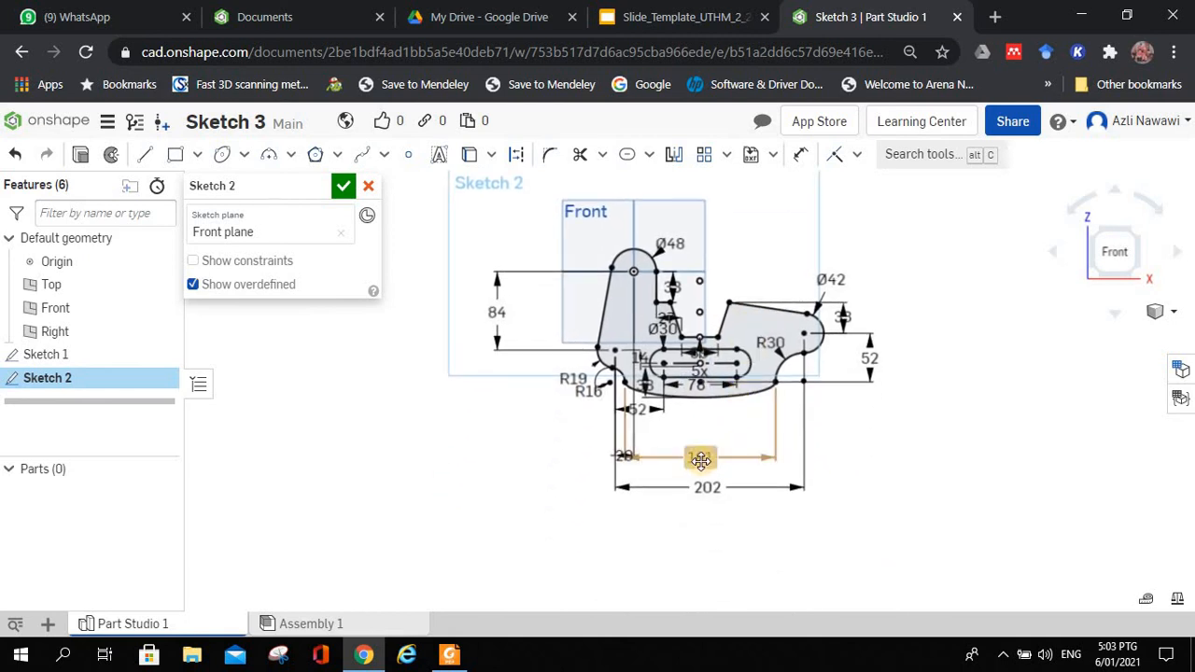
{"action": "scroll", "coordinate": [700, 457], "scroll_direction": "up", "scroll_amount": 4}
{"action": "left_click_drag", "start_coordinate": [700, 458], "coordinate": [710, 338]}
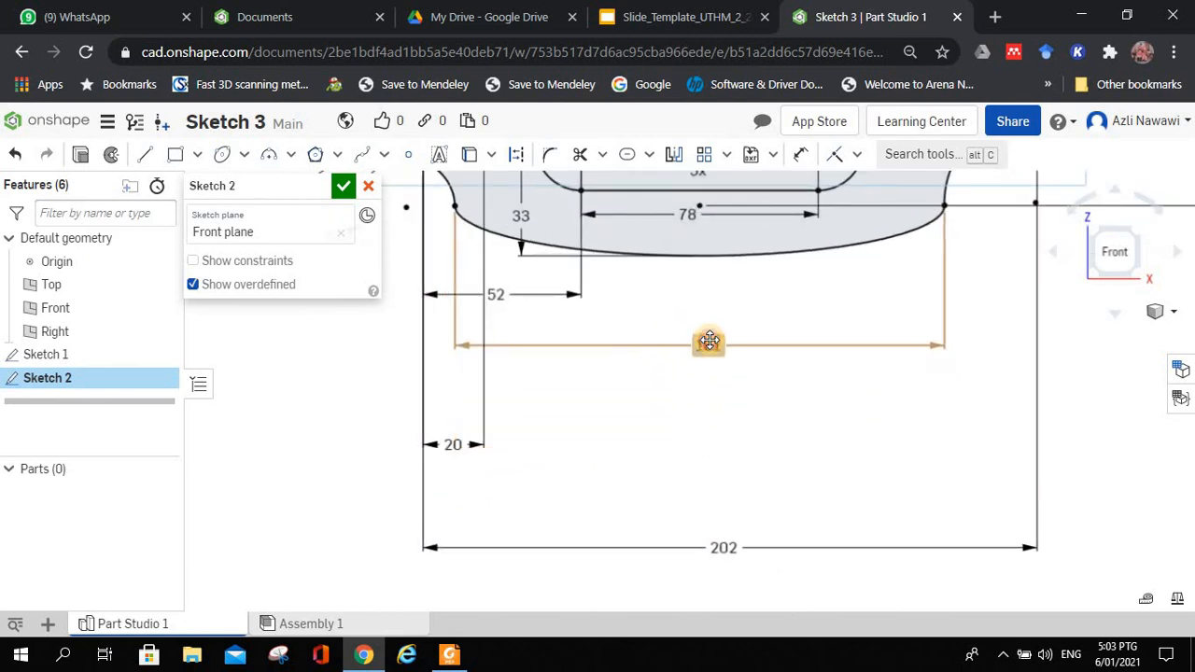
{"action": "left_click_drag", "start_coordinate": [461, 444], "coordinate": [465, 343]}
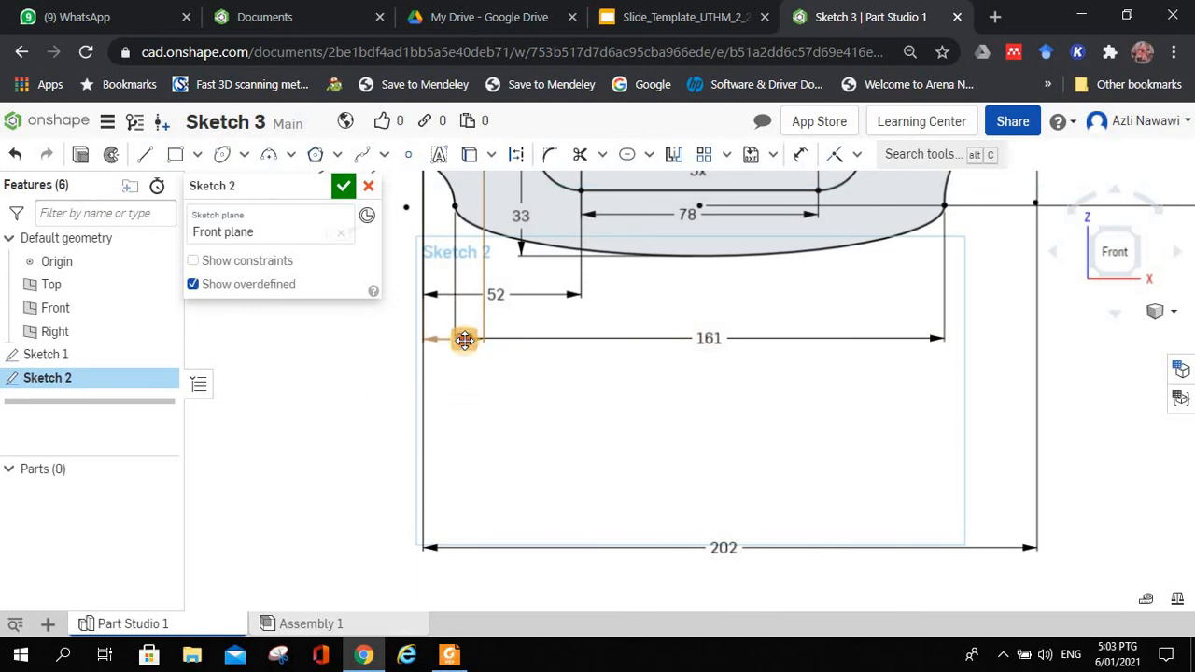
{"action": "left_click_drag", "start_coordinate": [718, 546], "coordinate": [704, 391]}
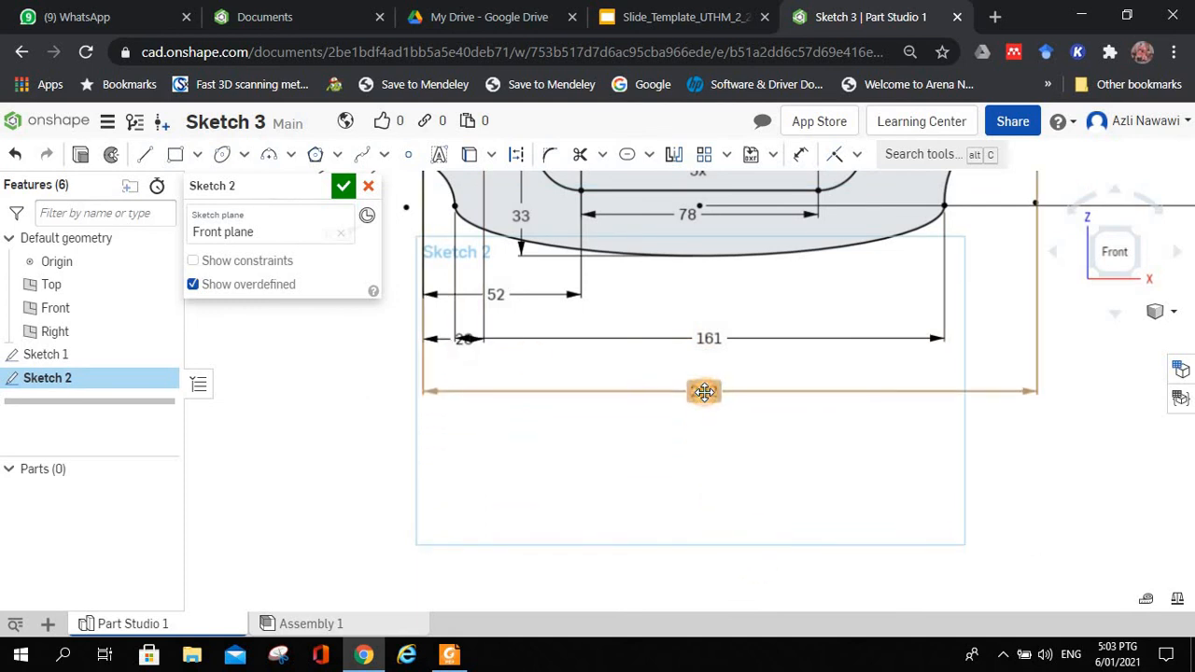
Reposition the R16 radius dimension inside the plate, beside the small arc between the R19 arc and the ellipse
{"action": "scroll", "coordinate": [795, 377], "scroll_direction": "up", "scroll_amount": 3}
{"action": "scroll", "coordinate": [783, 340], "scroll_direction": "down", "scroll_amount": 5}
{"action": "scroll", "coordinate": [744, 470], "scroll_direction": "up", "scroll_amount": 5}
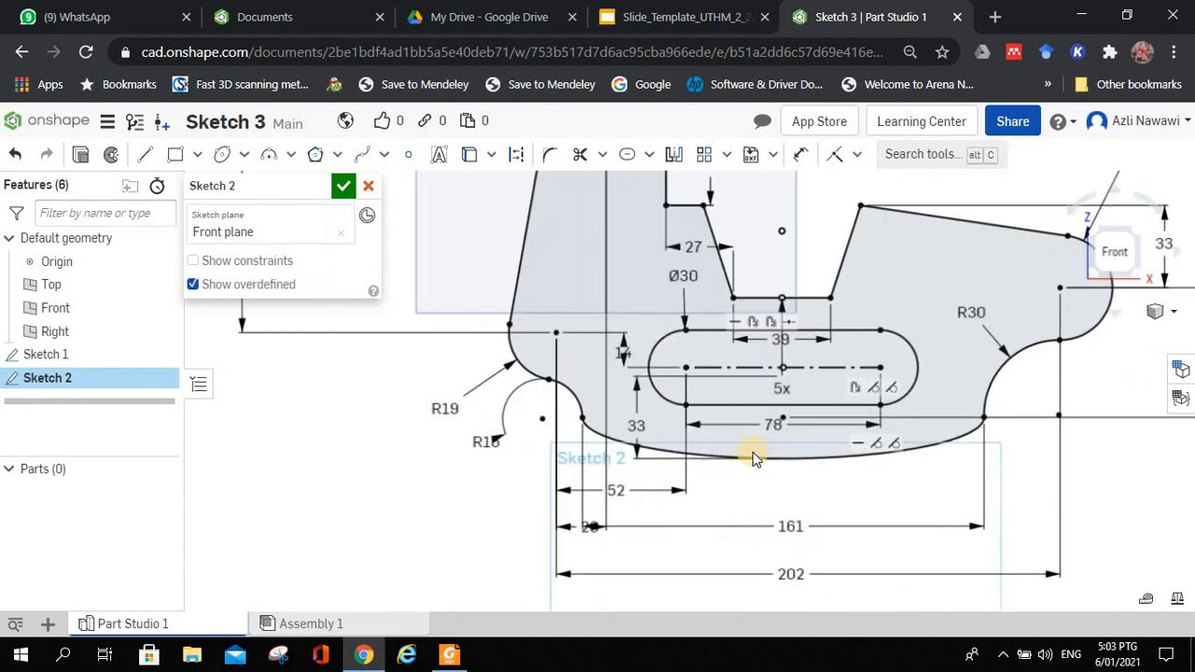
{"action": "scroll", "coordinate": [747, 467], "scroll_direction": "down", "scroll_amount": 2}
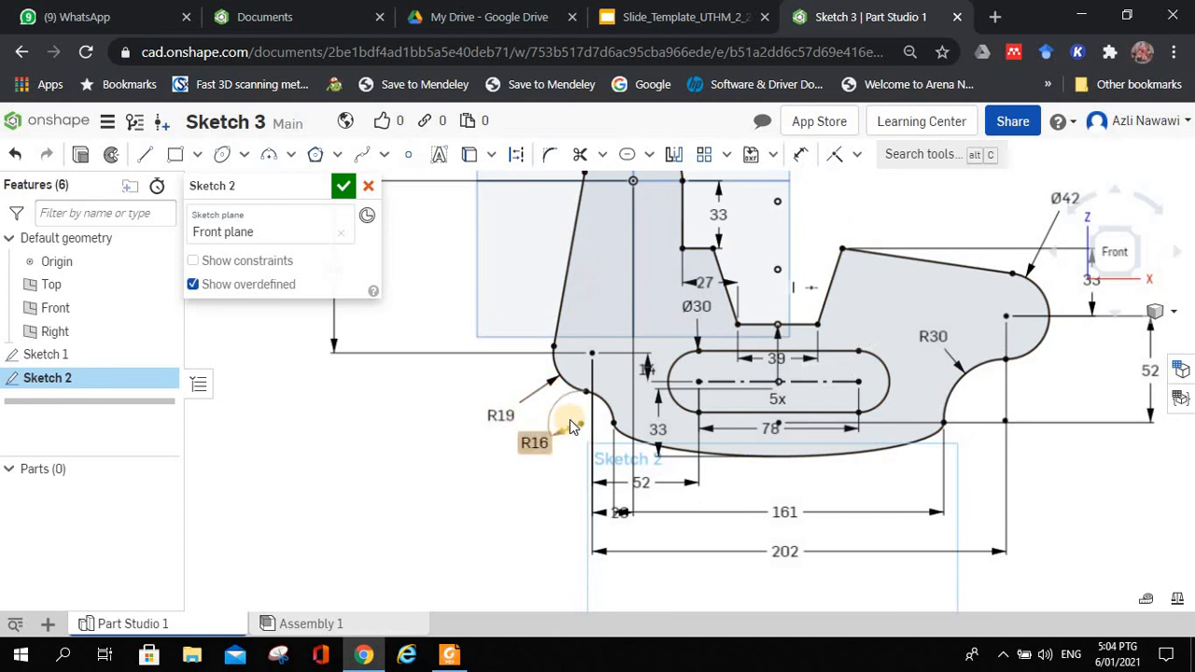
{"action": "left_click_drag", "start_coordinate": [597, 353], "coordinate": [620, 382]}
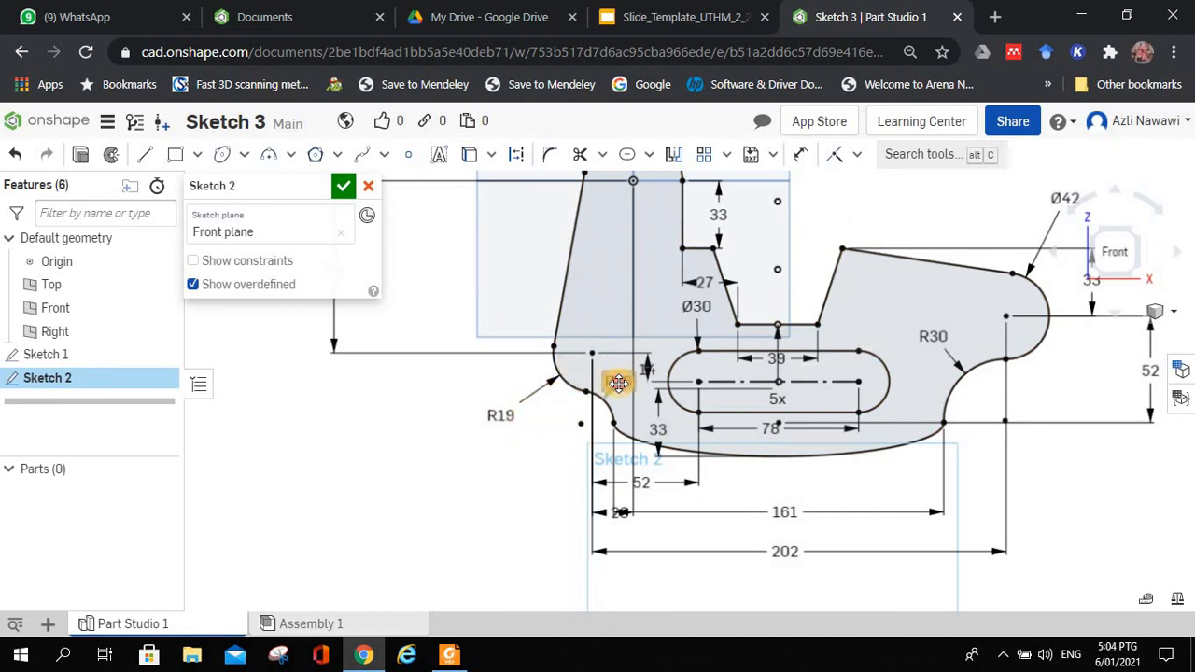
{"action": "scroll", "coordinate": [713, 400], "scroll_direction": "up", "scroll_amount": 5}
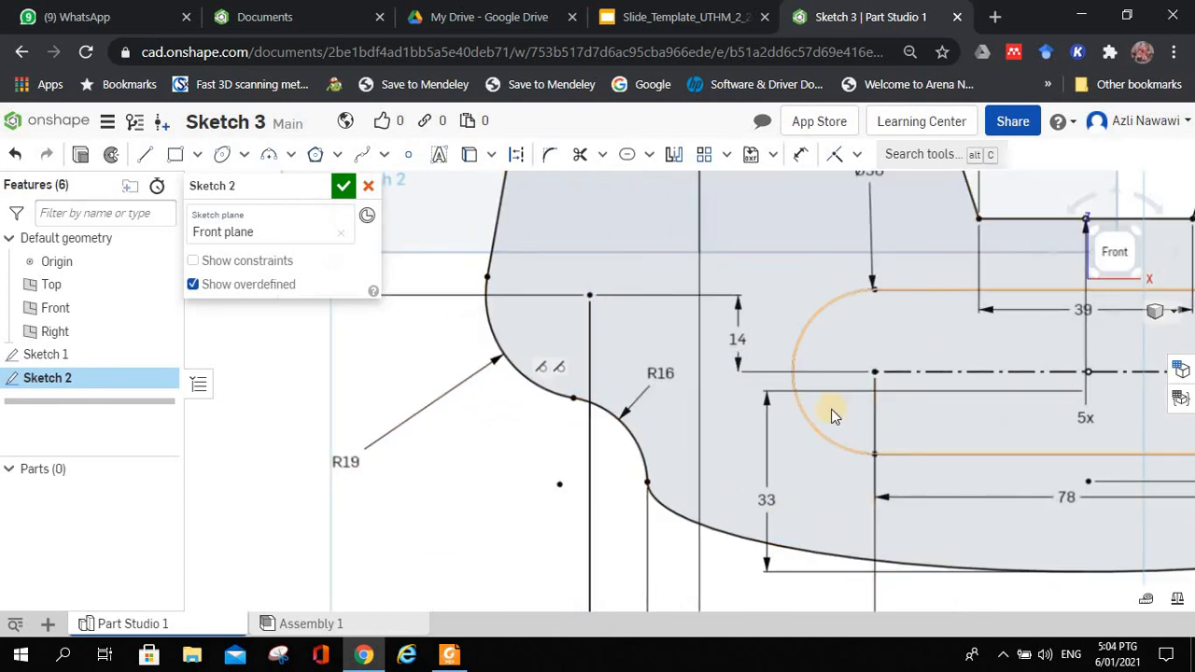
{"action": "scroll", "coordinate": [831, 410], "scroll_direction": "up", "scroll_amount": 2}
{"action": "scroll", "coordinate": [831, 411], "scroll_direction": "down", "scroll_amount": 3}
{"action": "scroll", "coordinate": [833, 416], "scroll_direction": "down", "scroll_amount": 4}
{"action": "scroll", "coordinate": [849, 395], "scroll_direction": "up", "scroll_amount": 2}
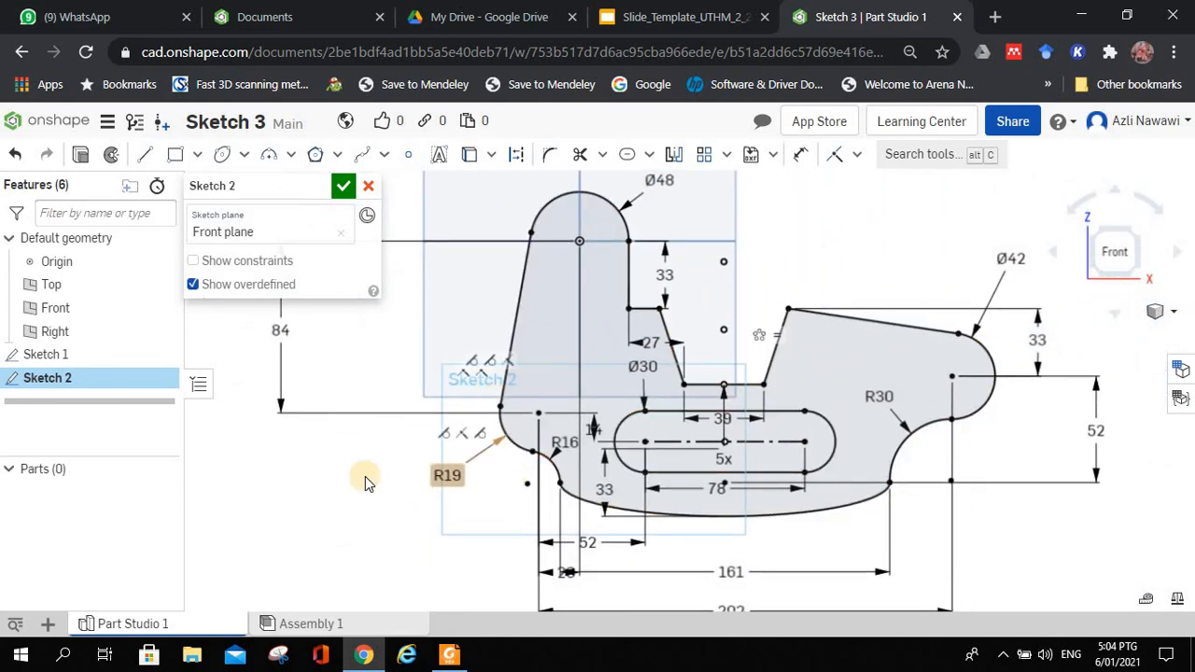